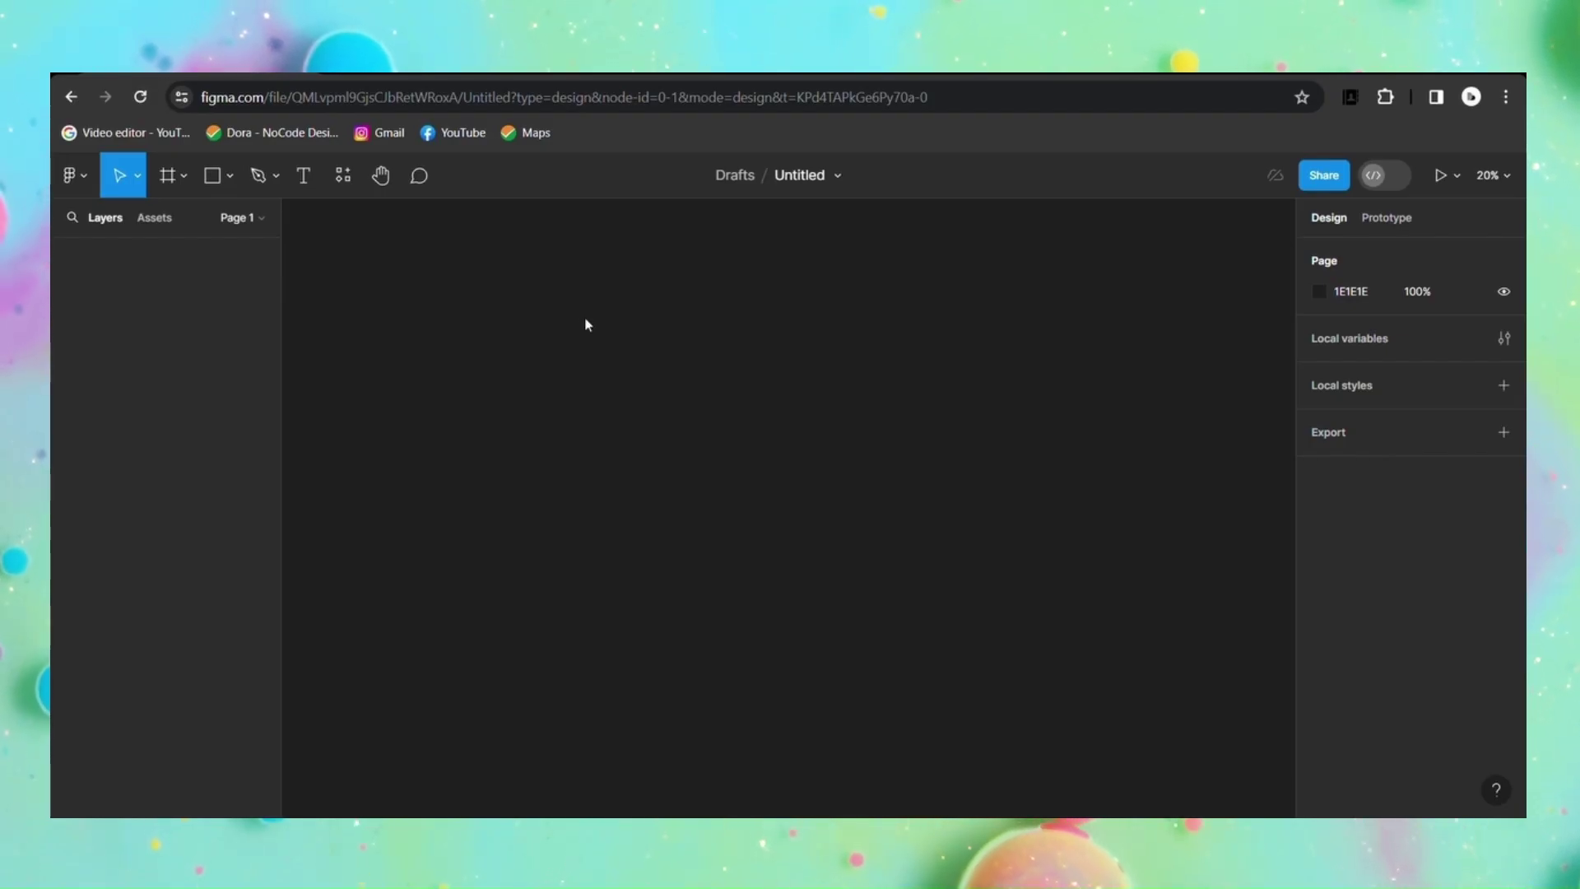
# Step: Add a 'Search' text layer to the canvas in Inter Regular at size 16
pyautogui.click(298, 181)
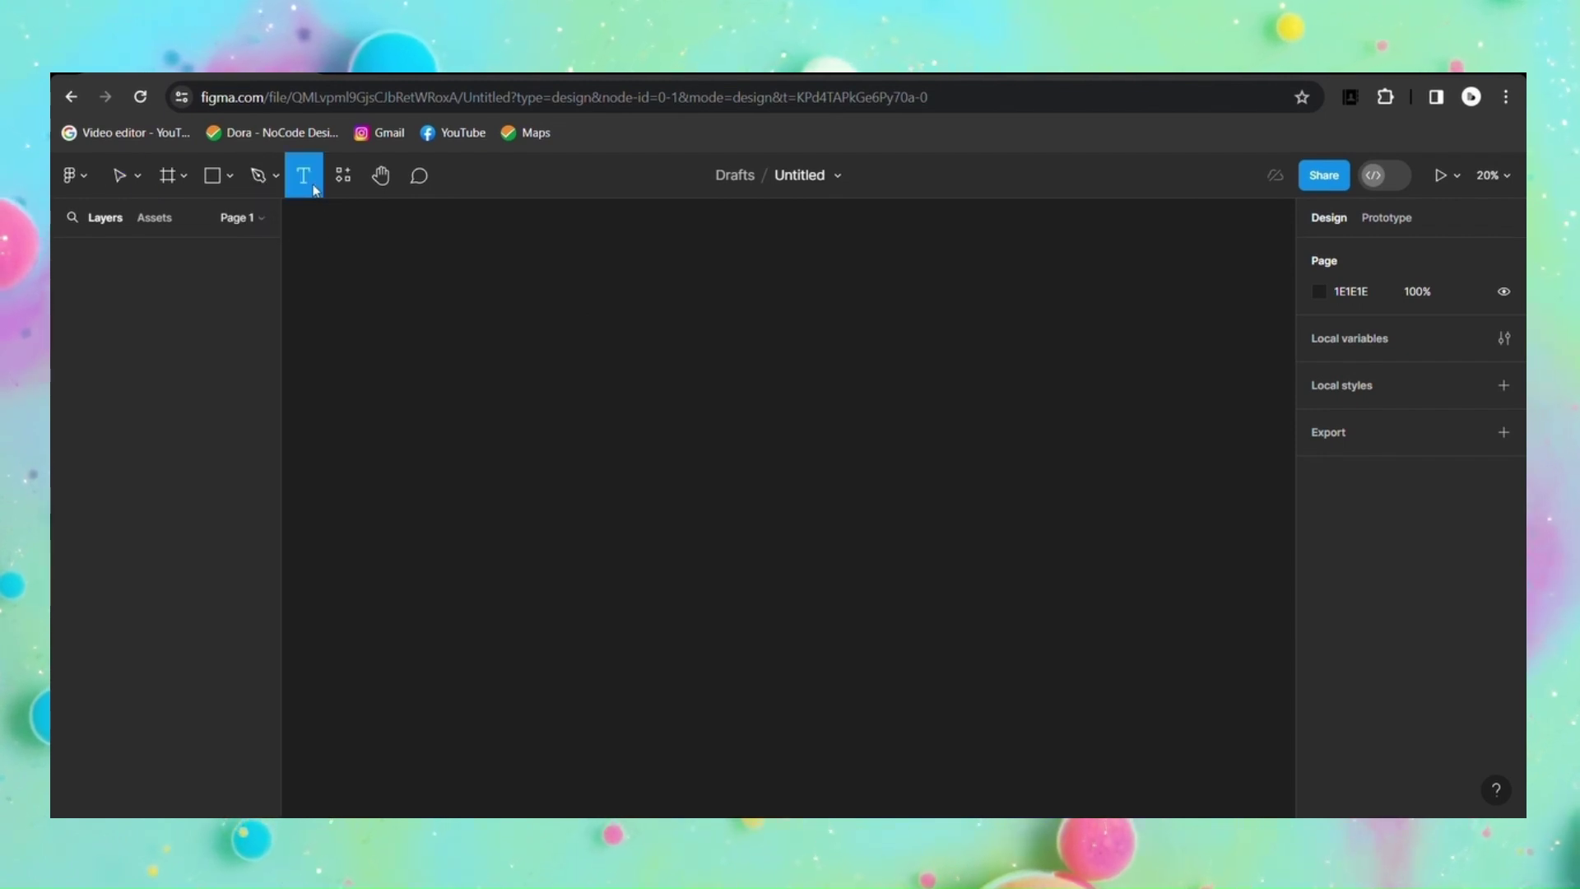
pyautogui.click(615, 414)
pyautogui.write('Search')
pyautogui.press('Escape')
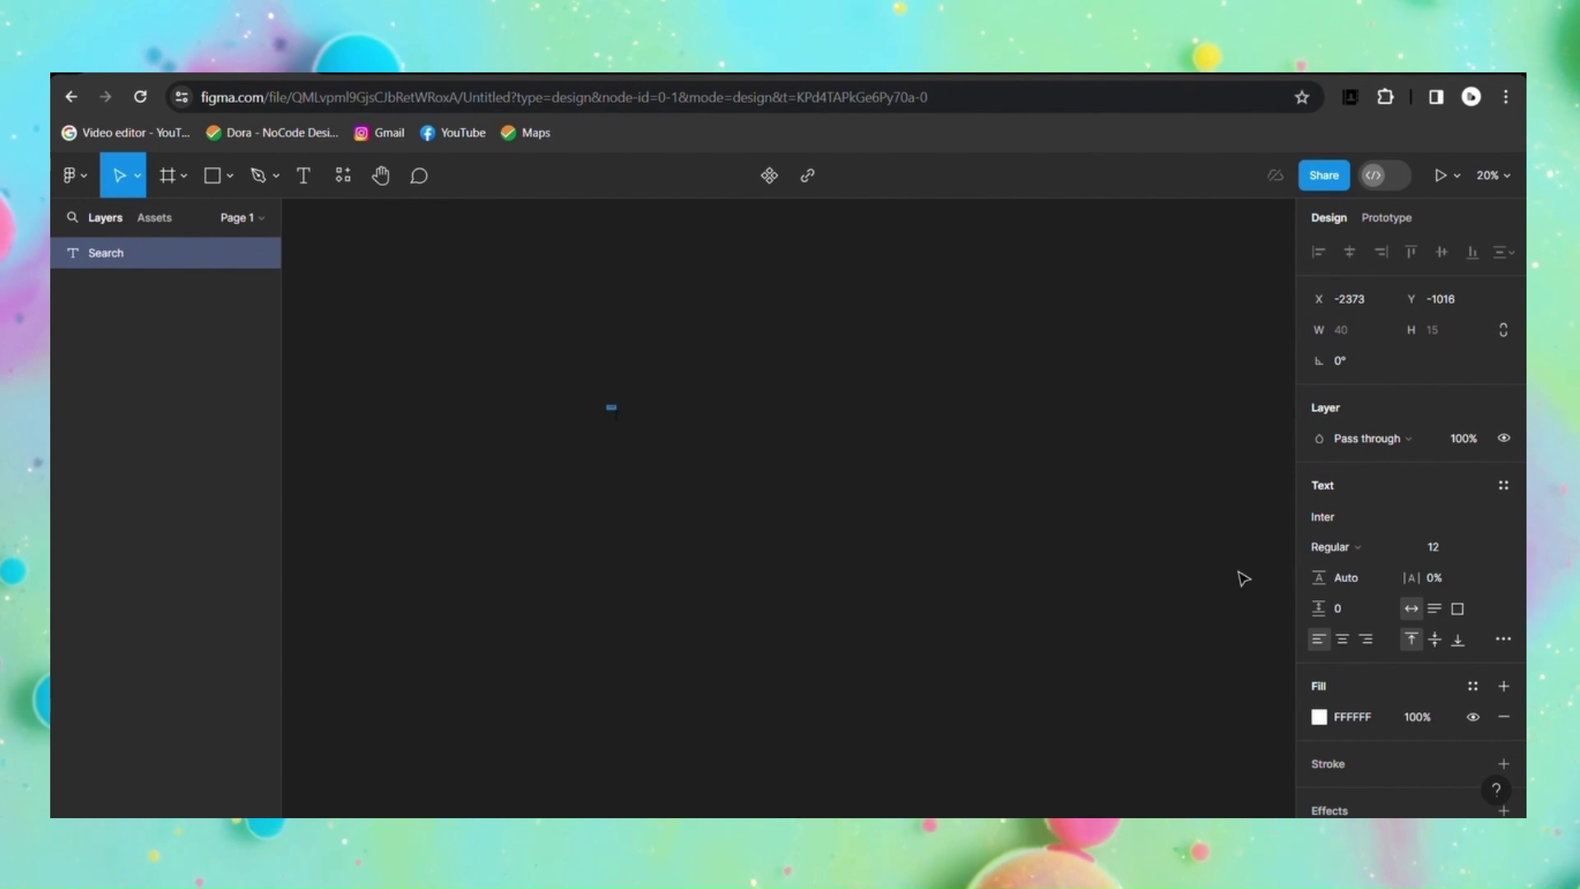
pyautogui.click(1476, 542)
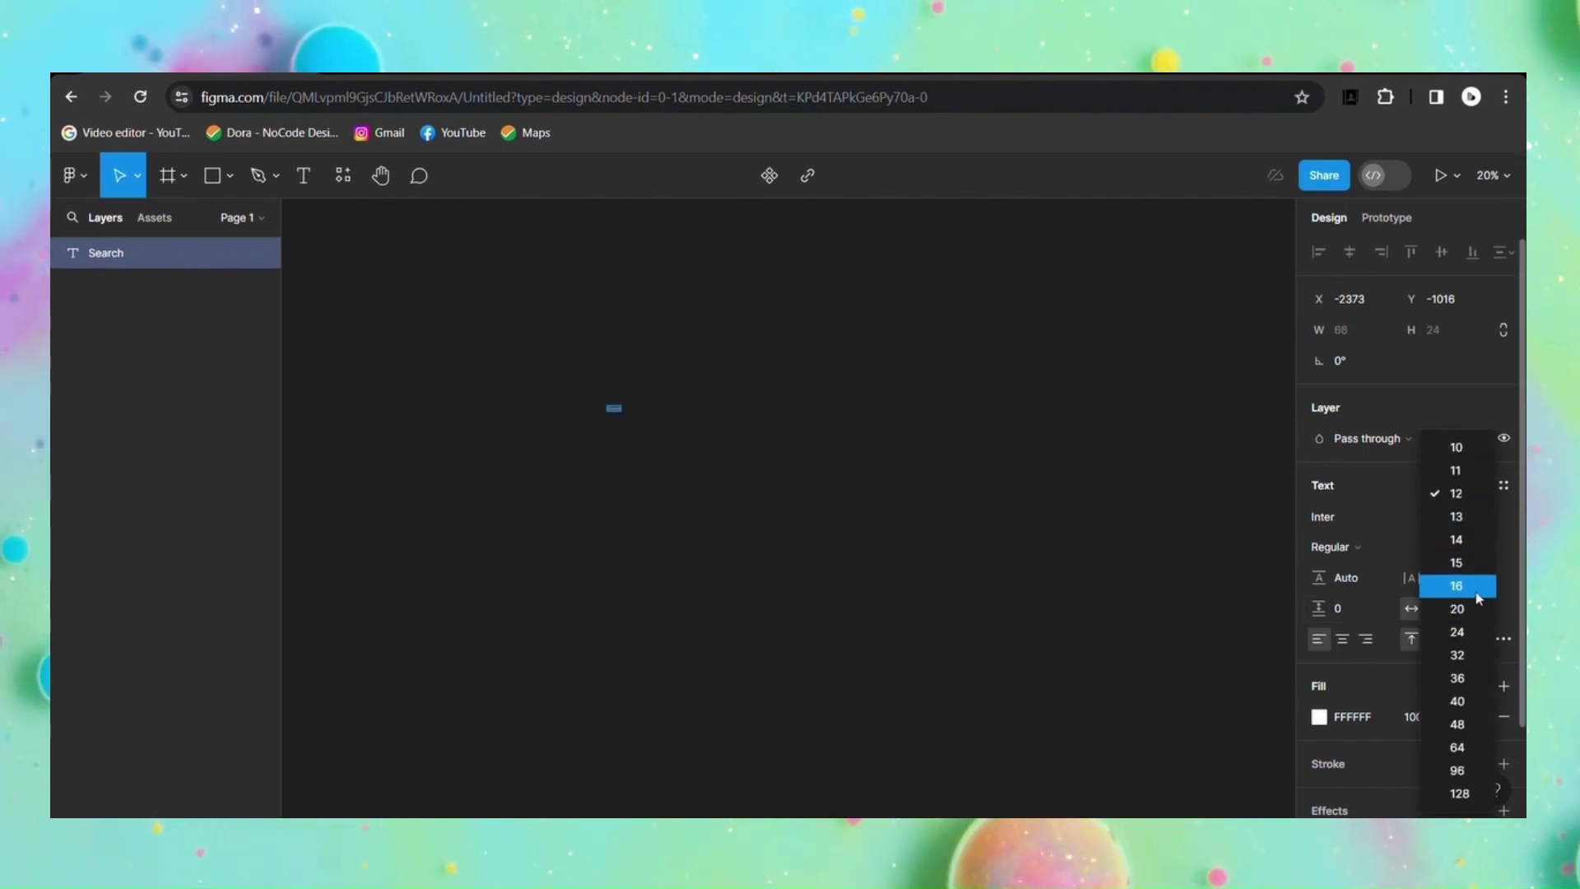
pyautogui.click(1474, 585)
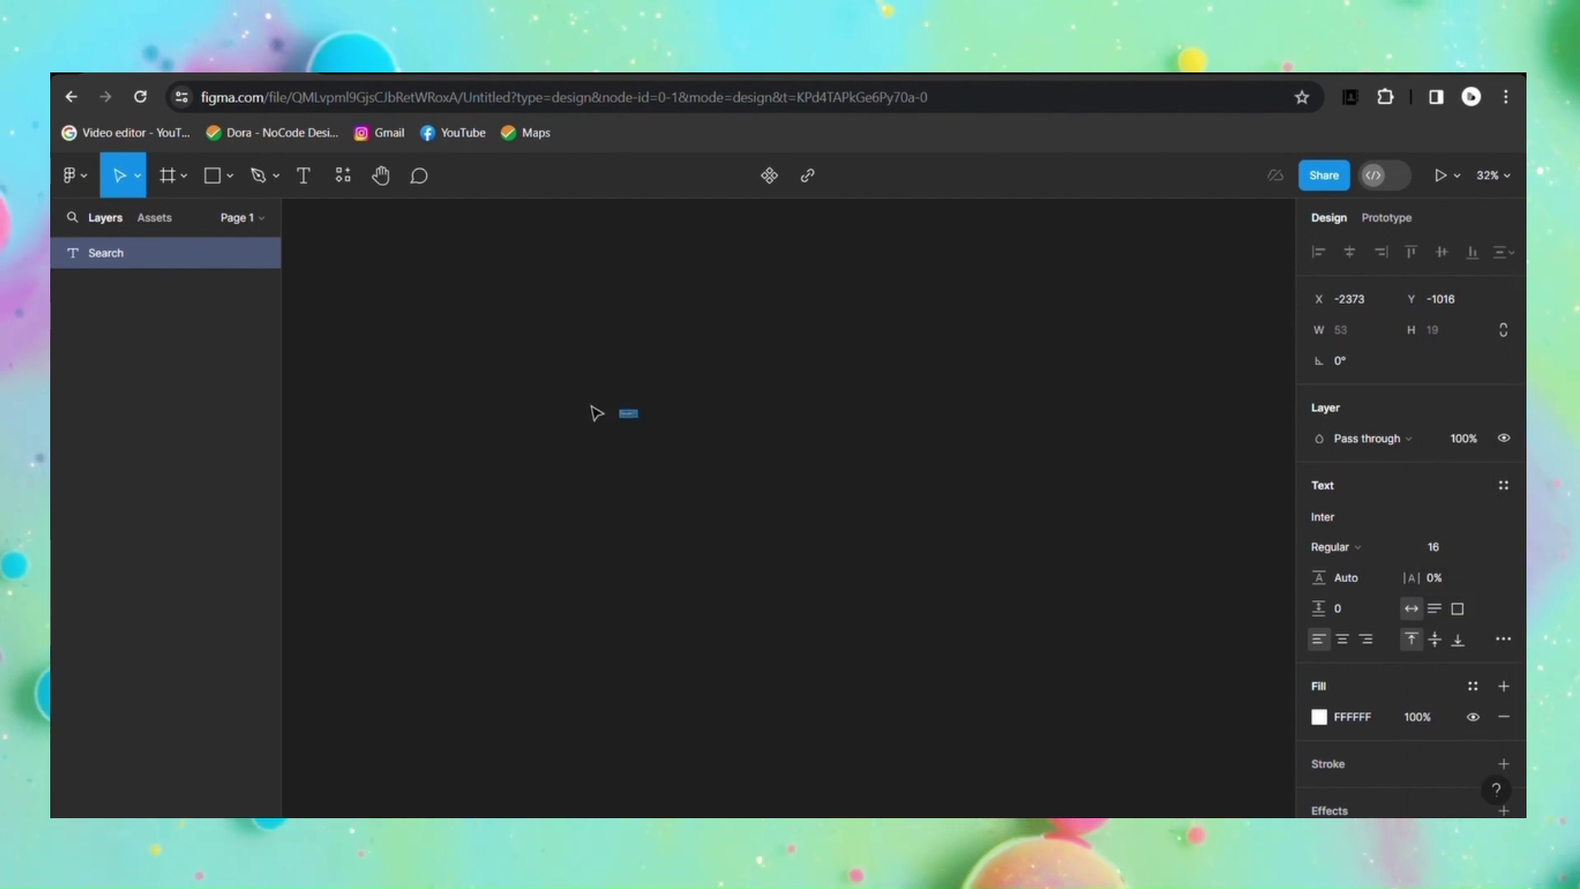
pyautogui.scroll(5, 594, 416)
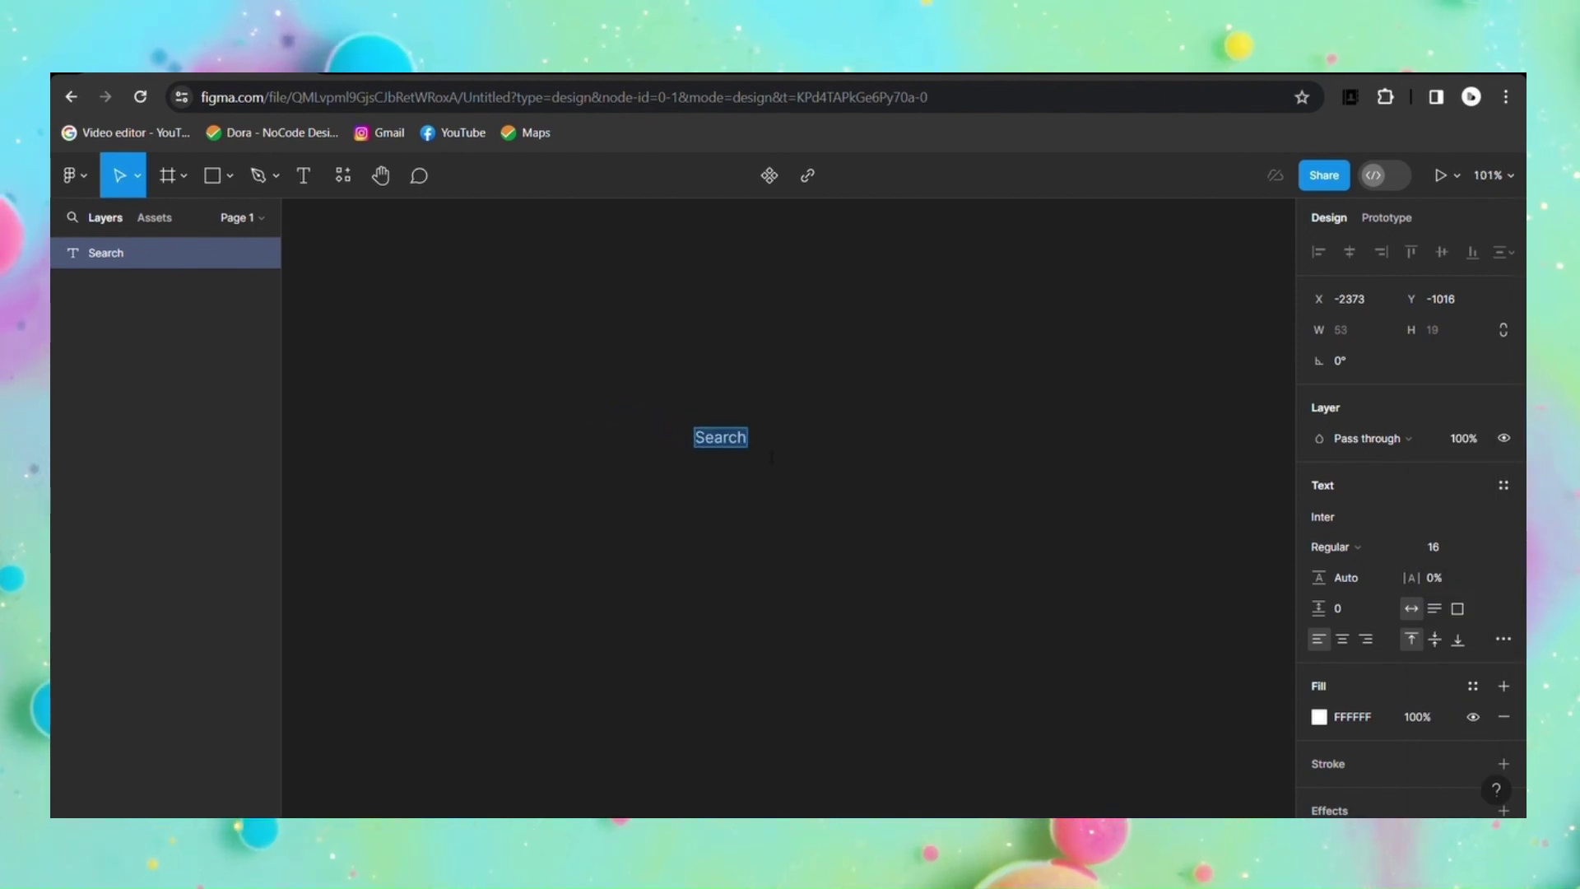
pyautogui.click(784, 494)
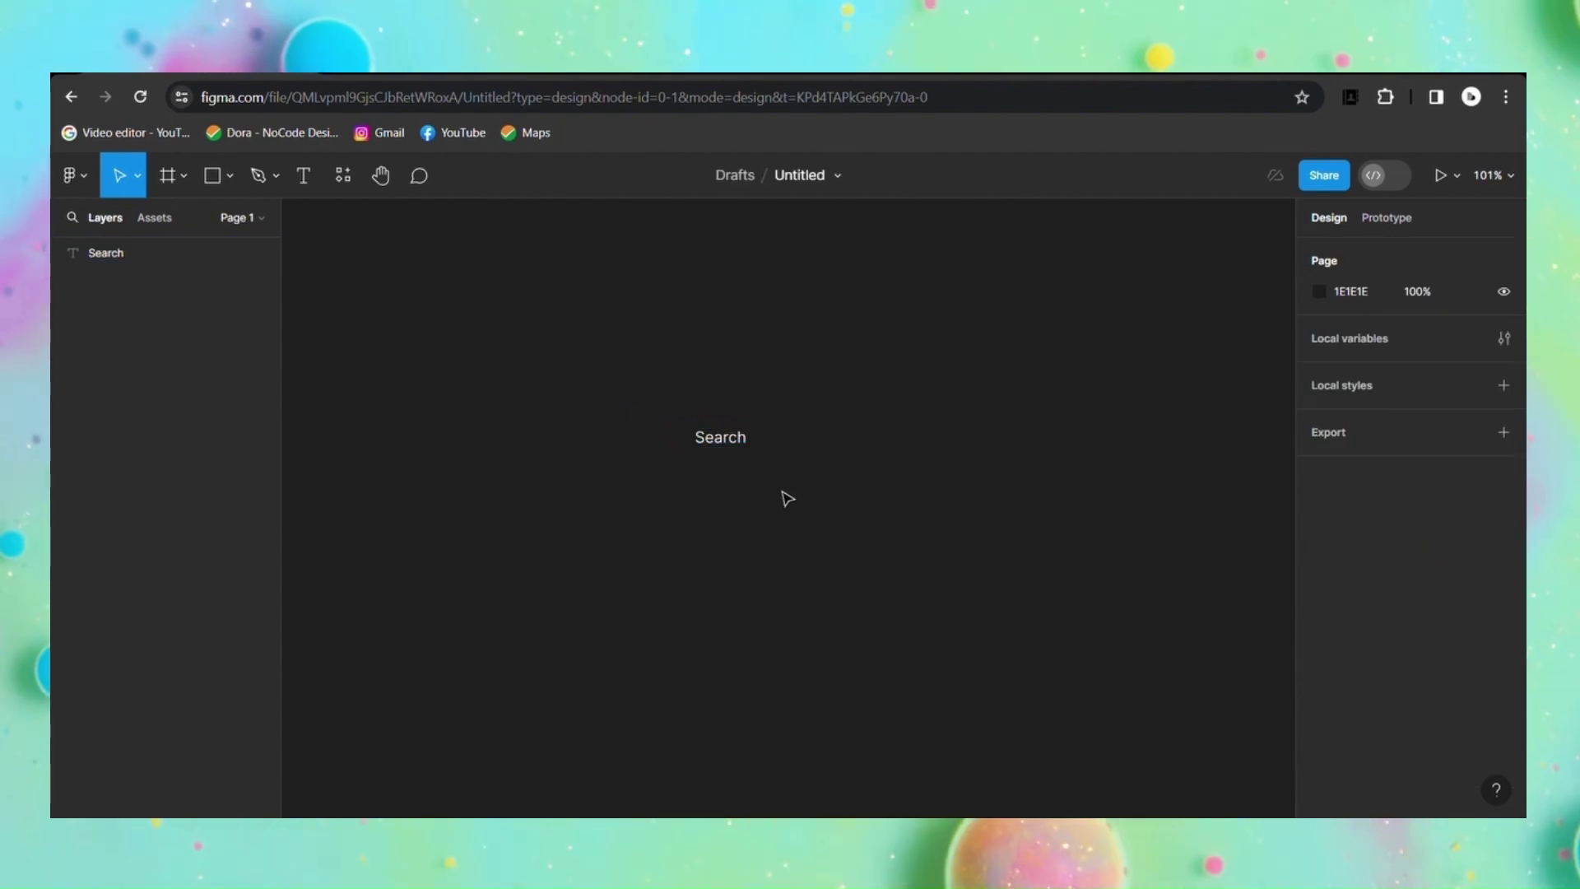
# Step: Insert search, microphone and image-search icons using a plugin from Resources
pyautogui.click(720, 439)
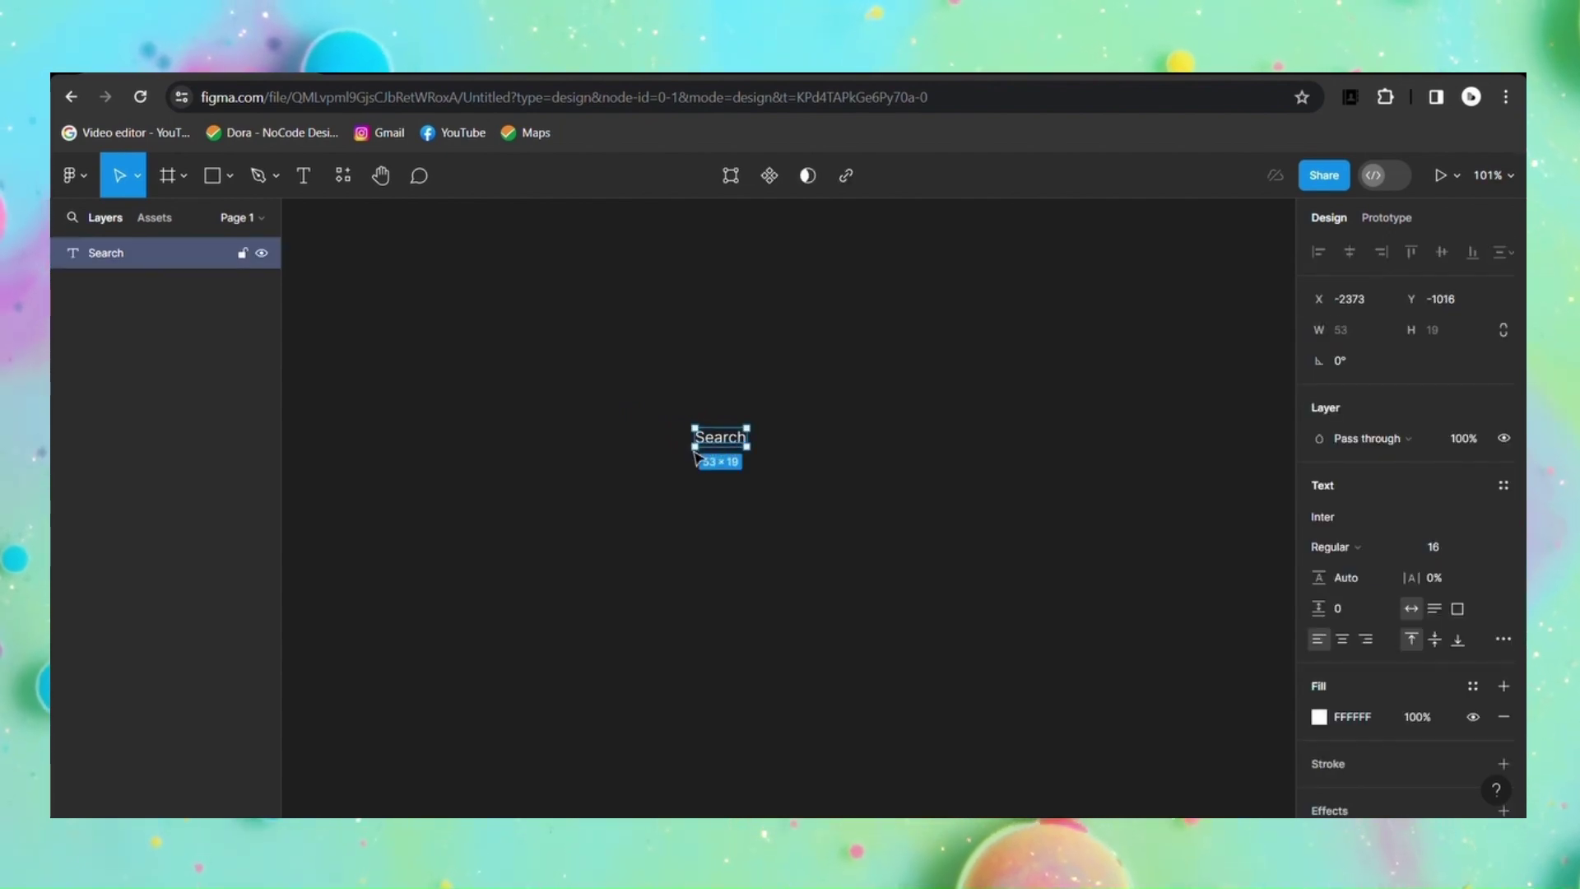
pyautogui.click(344, 180)
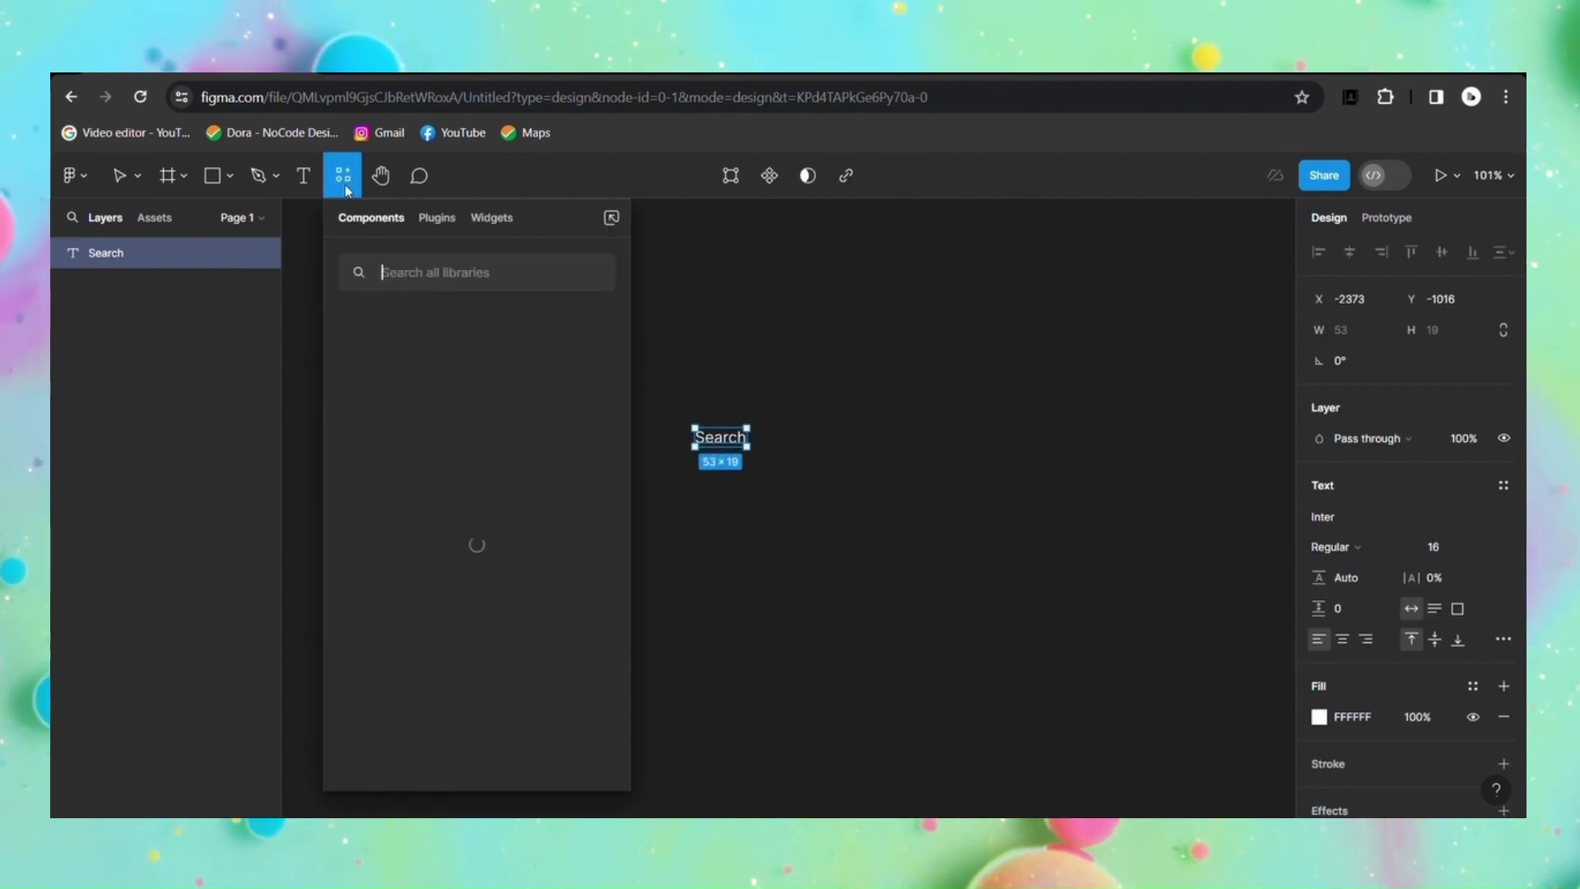
pyautogui.click(441, 230)
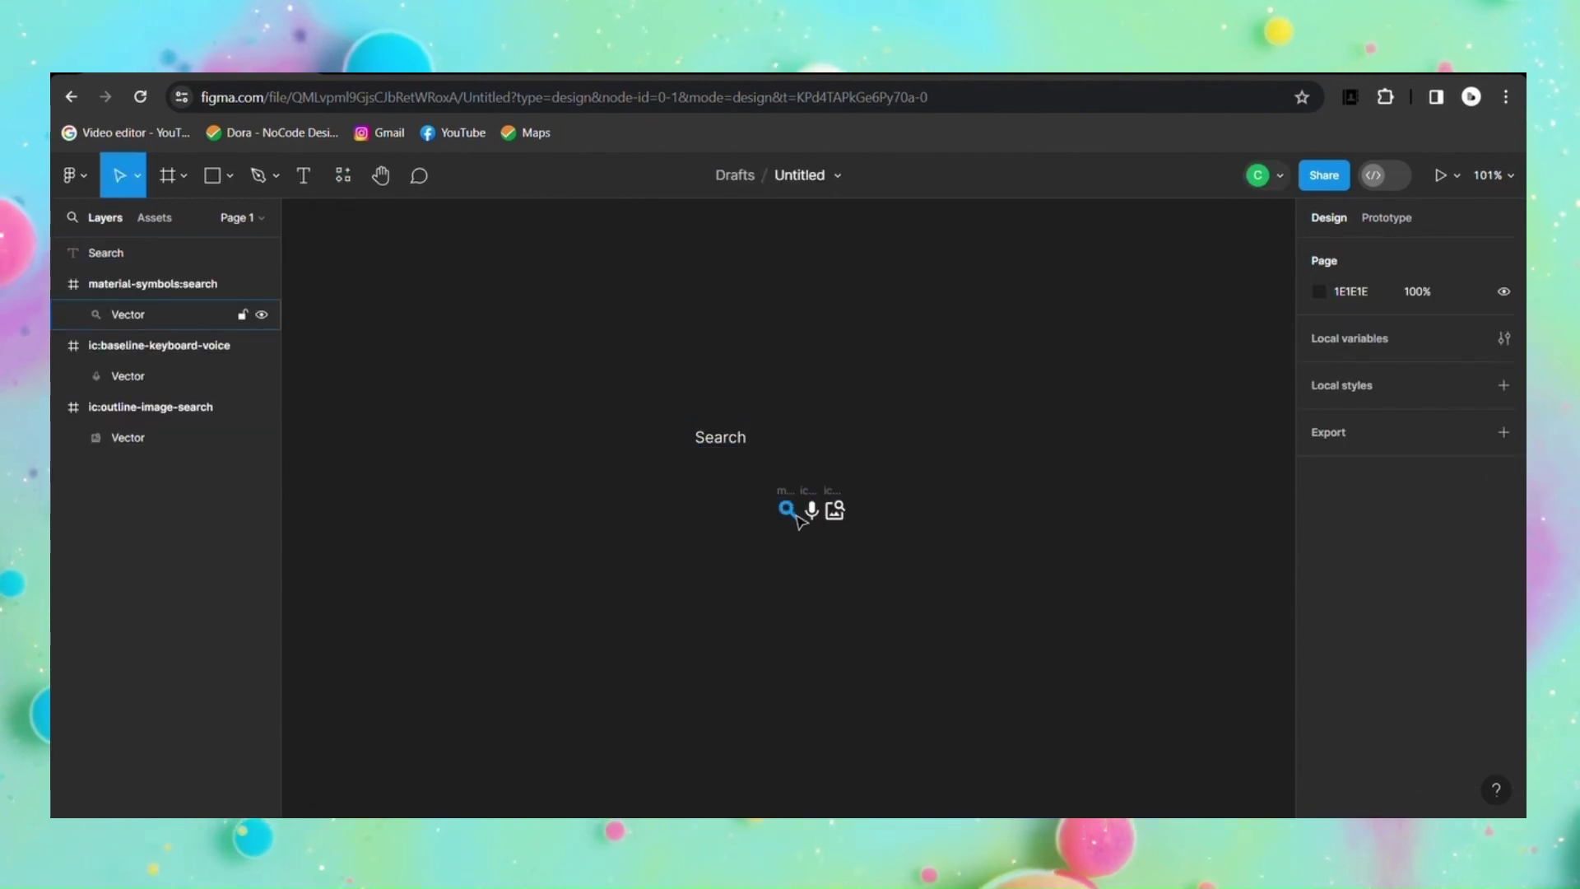
# Step: Rename the three icon frames Search, Voice and Imagech
pyautogui.click(788, 511)
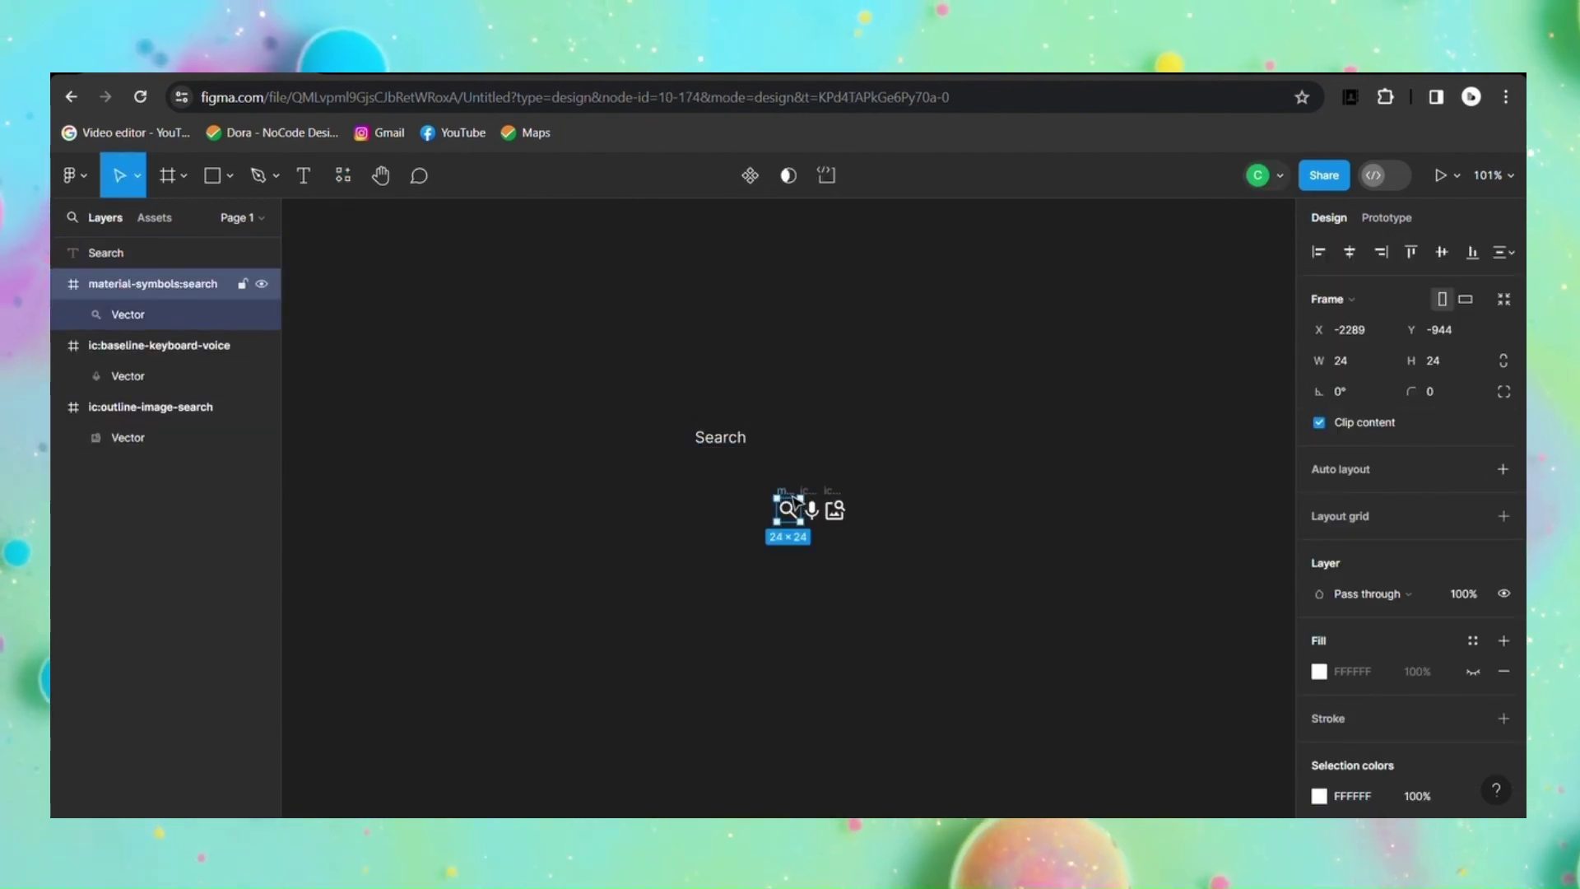
pyautogui.doubleClick(789, 491)
pyautogui.press('BackSpace')
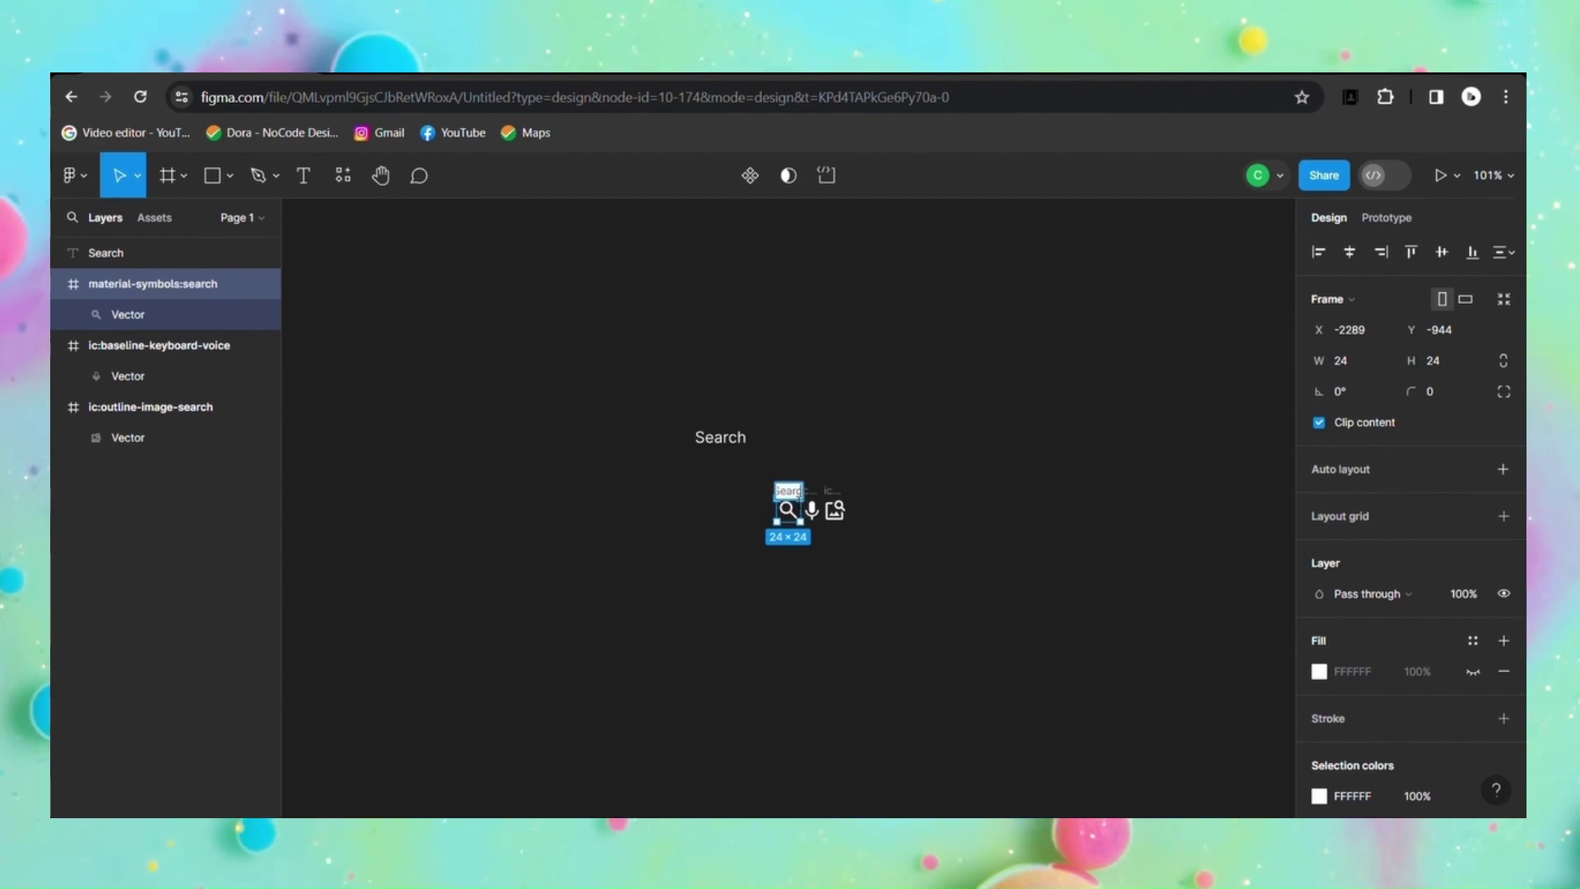
pyautogui.click(823, 509)
pyautogui.write('Voice')
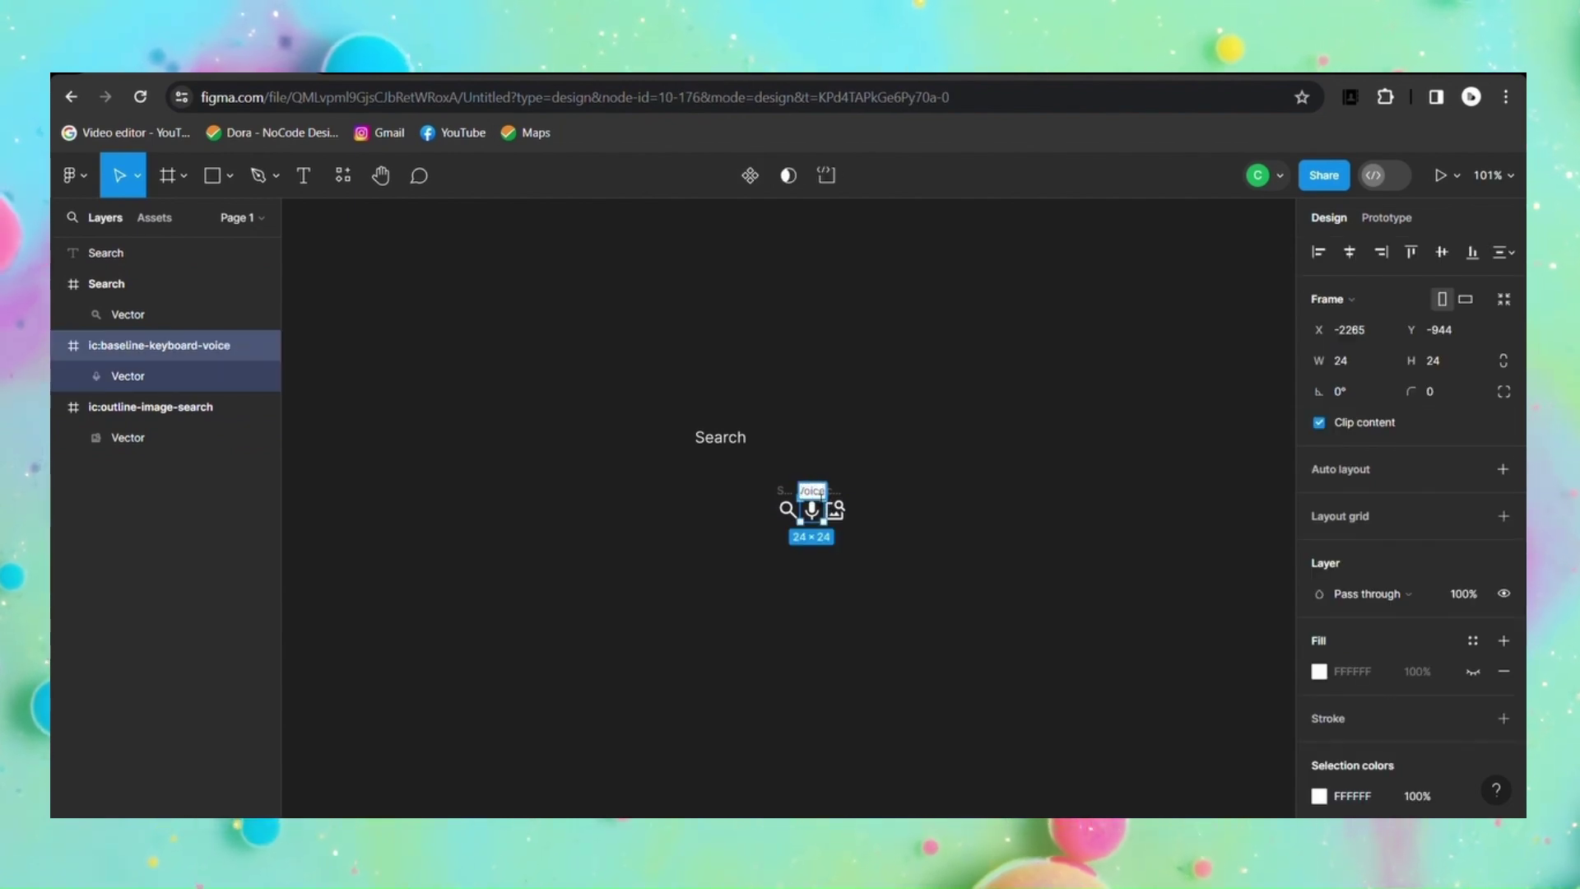
pyautogui.click(866, 491)
pyautogui.click(835, 506)
pyautogui.doubleClick(838, 492)
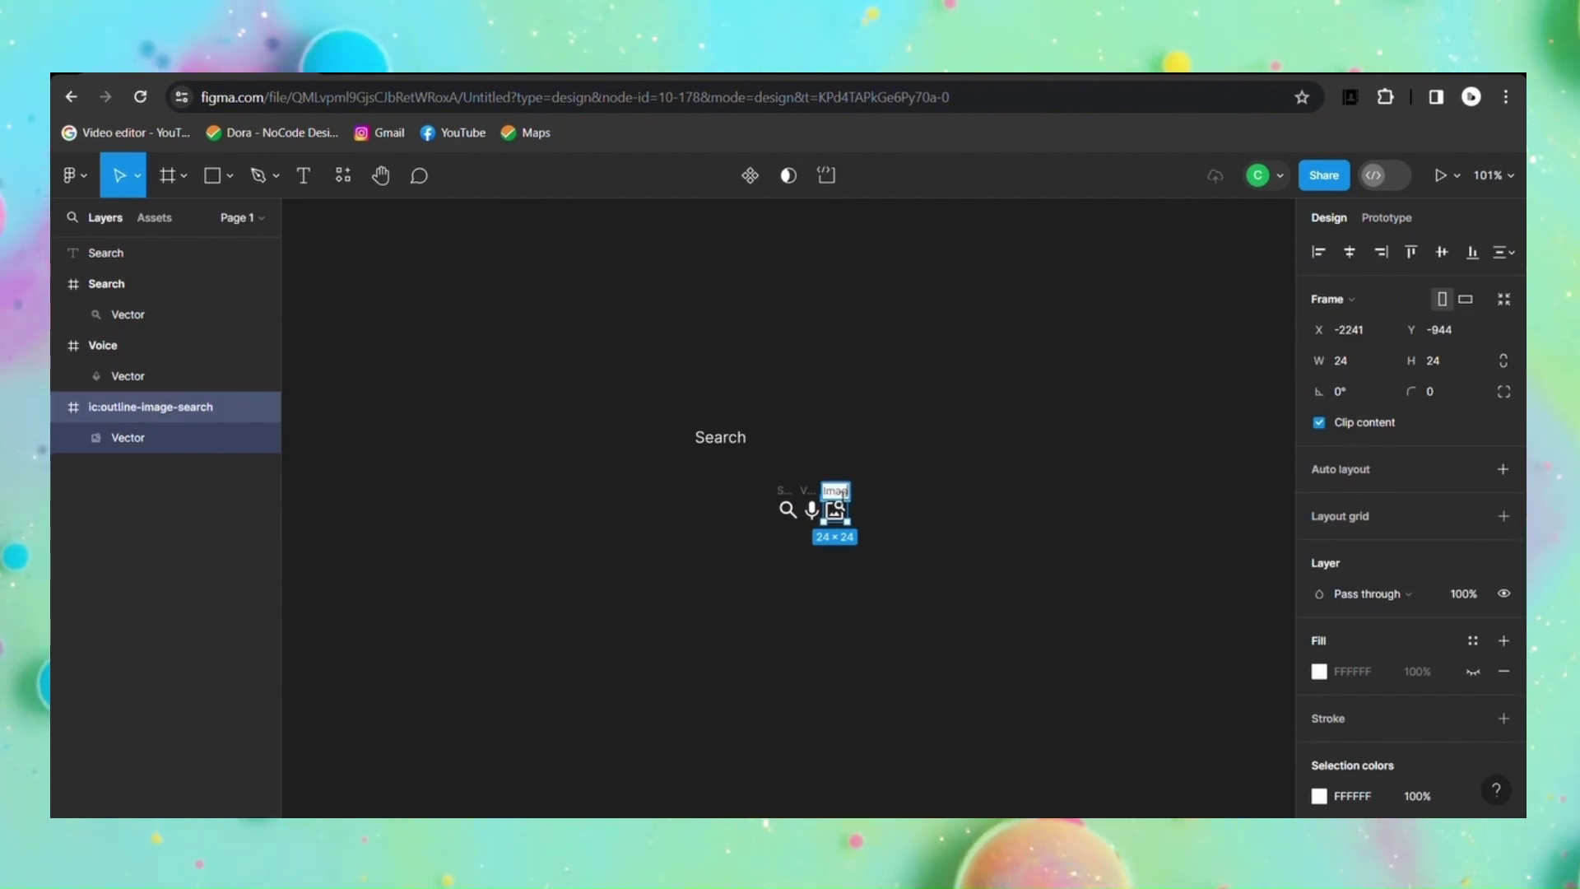
pyautogui.click(883, 475)
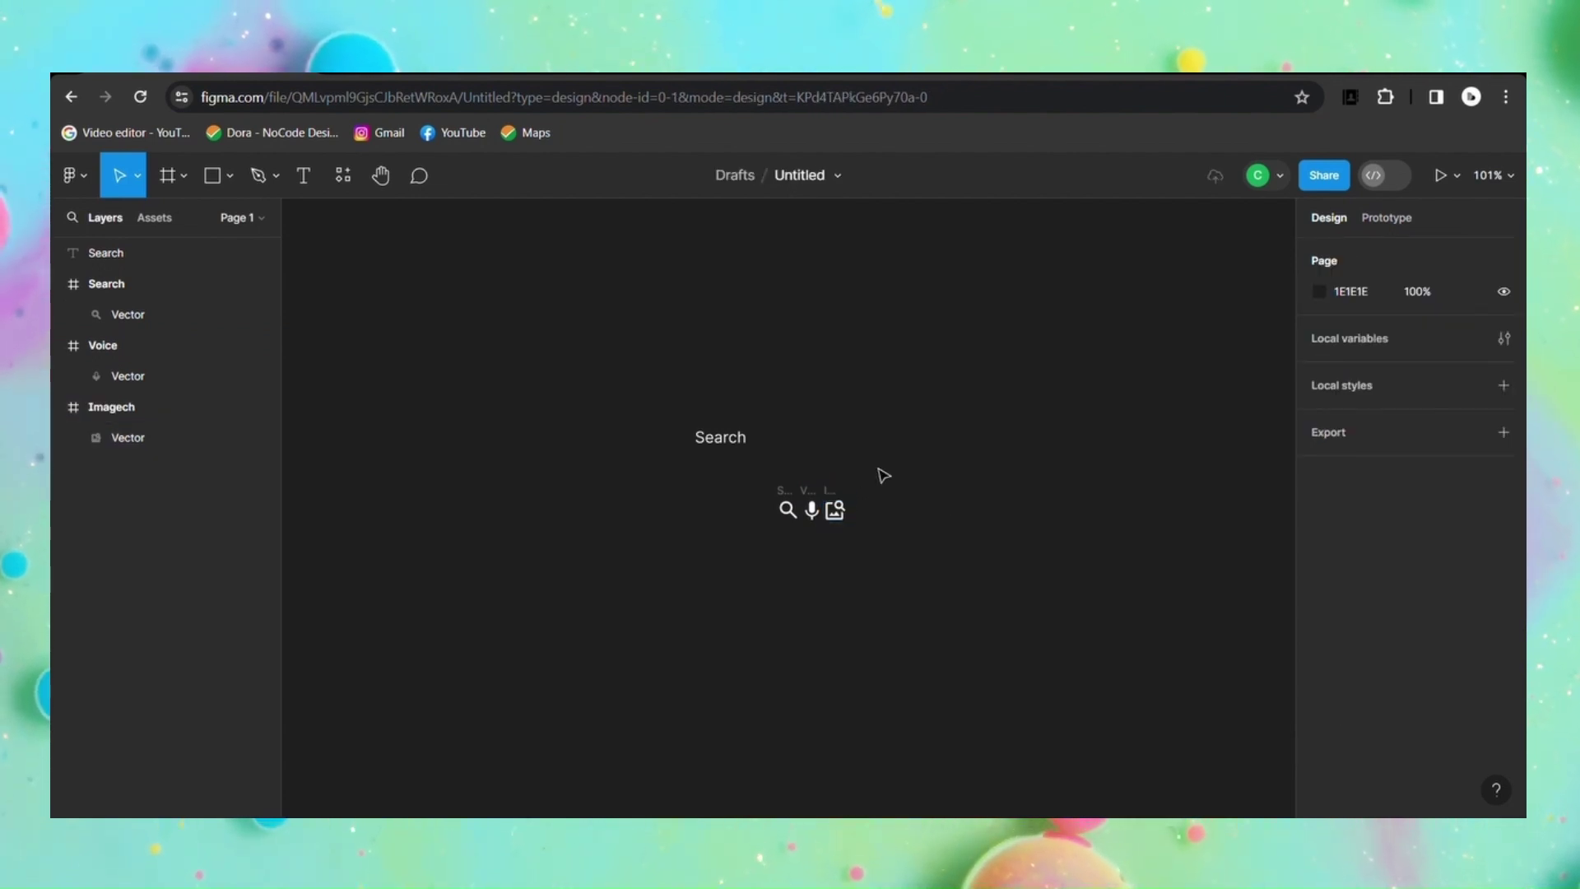
# Step: Move the search icon frame to the left of the Search text, level with it
pyautogui.click(721, 437)
pyautogui.click(792, 511)
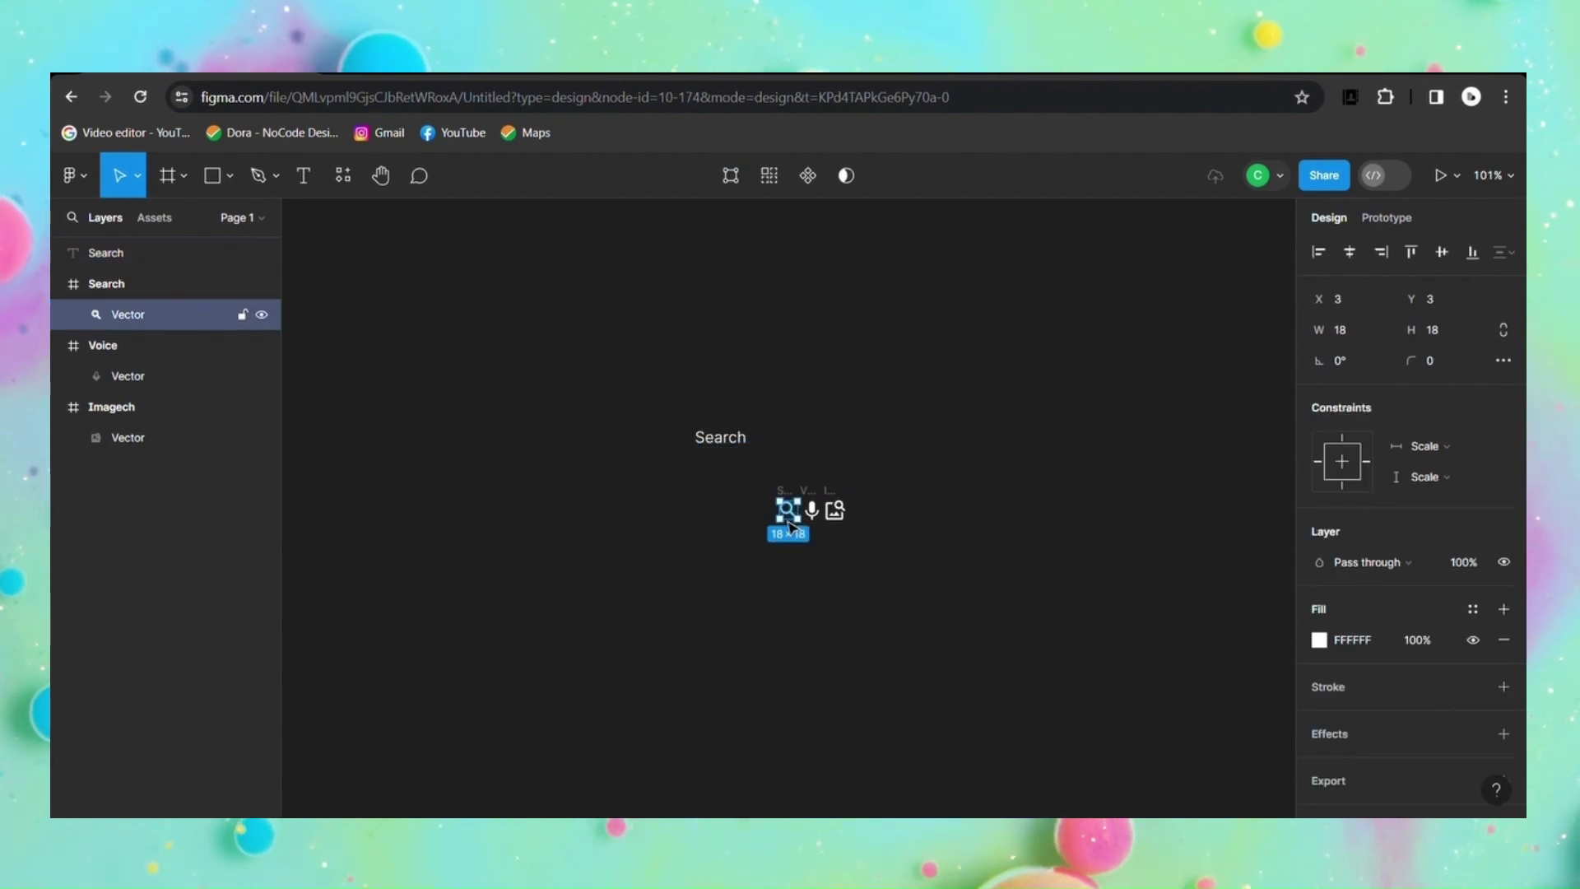
pyautogui.moveTo(796, 514); pyautogui.dragTo(653, 477)
pyautogui.hotkey('ctrl', 'z')
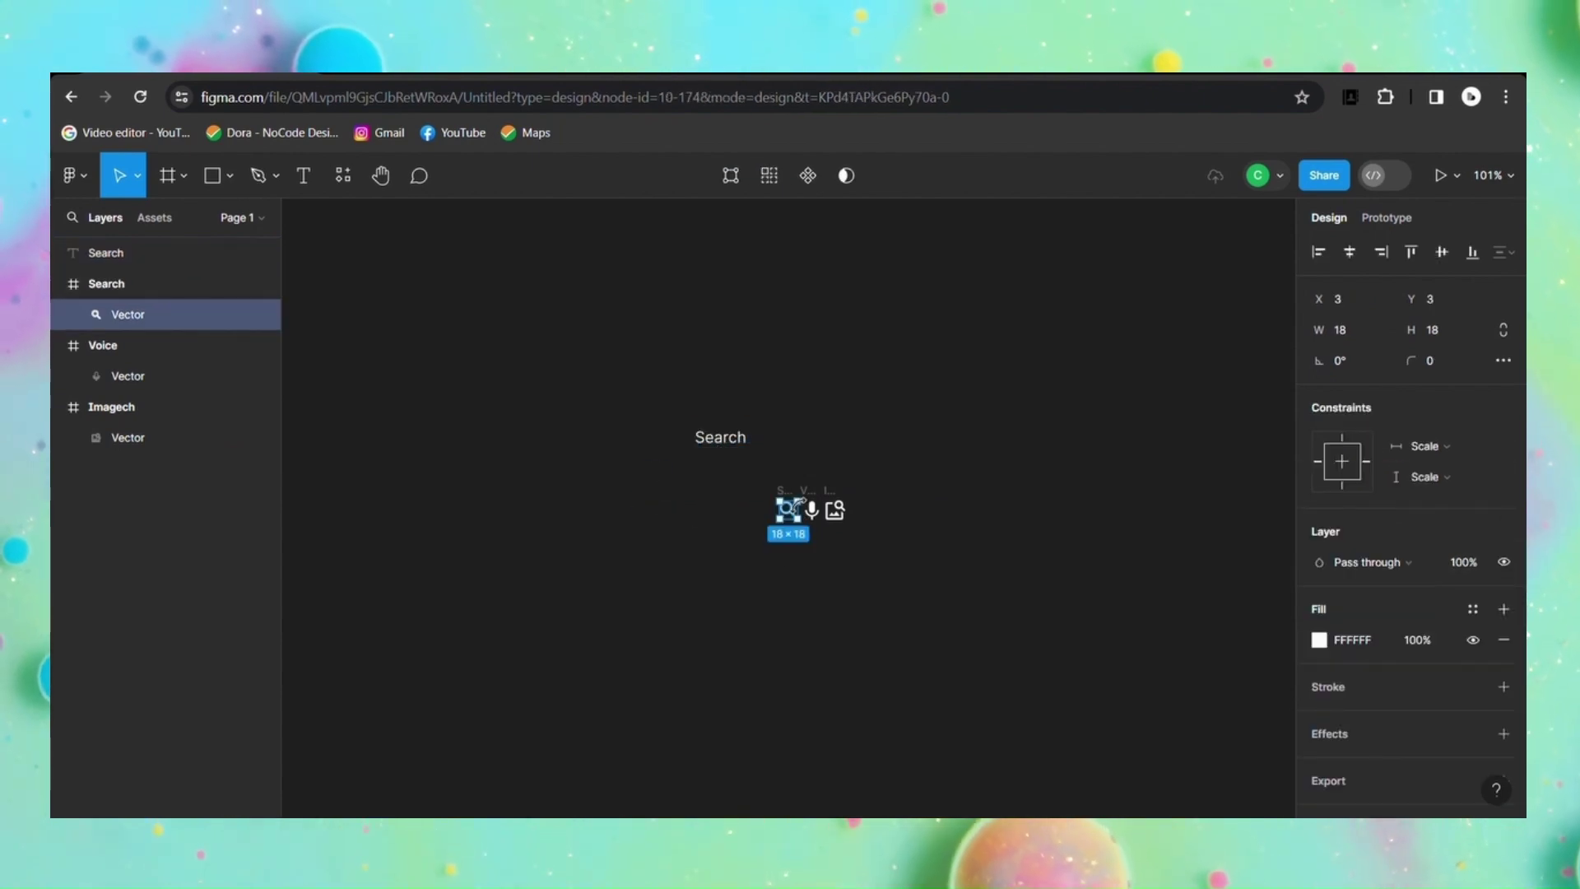
pyautogui.click(807, 553)
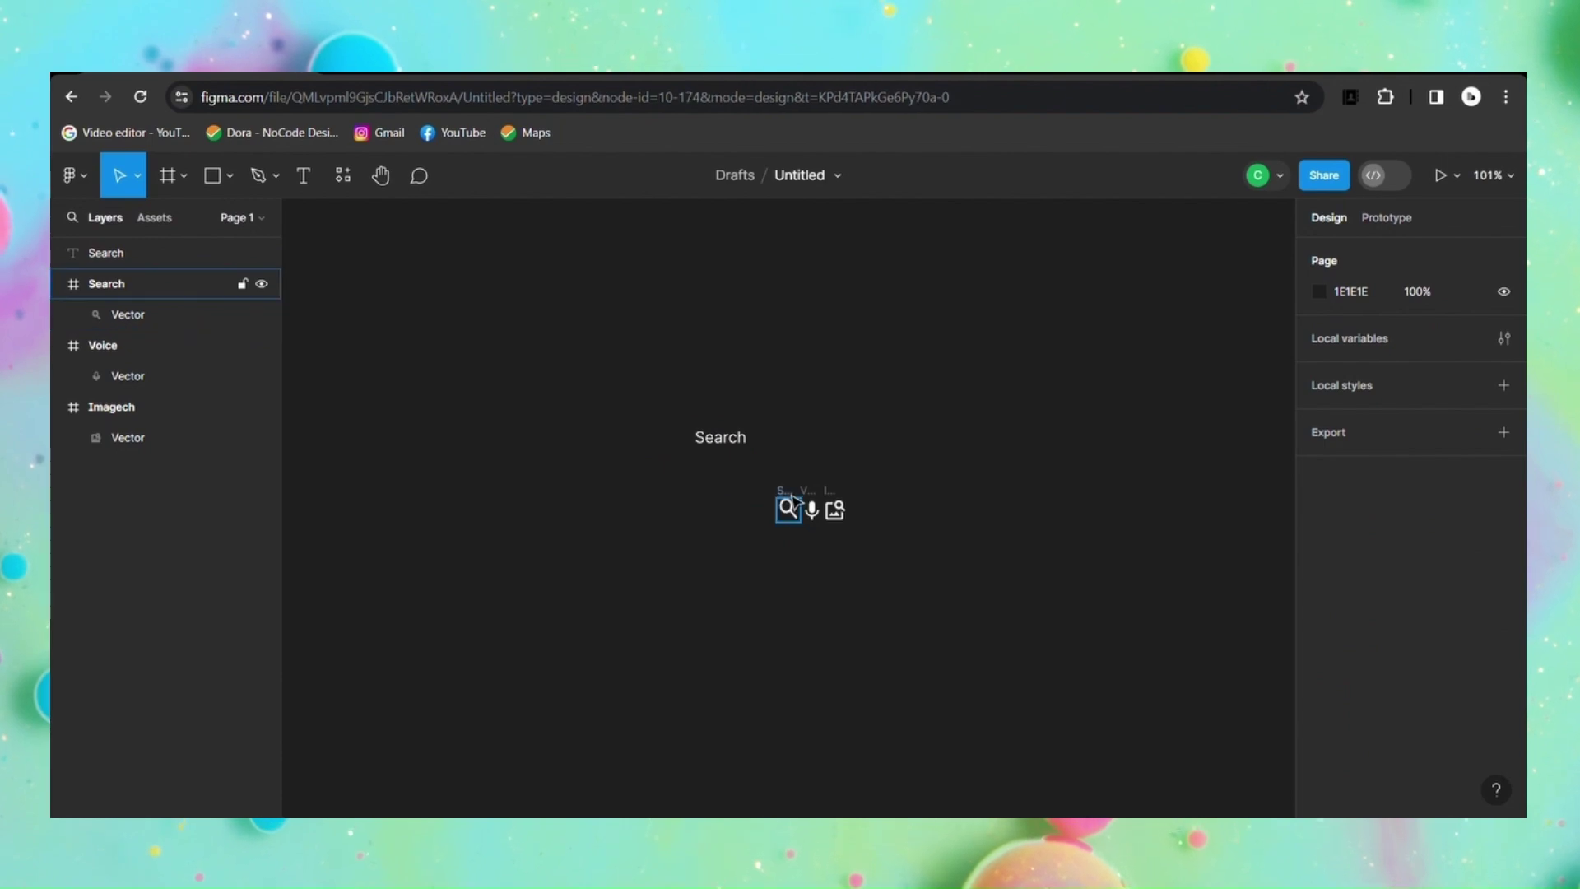
pyautogui.click(802, 523)
pyautogui.moveTo(803, 522); pyautogui.dragTo(665, 455)
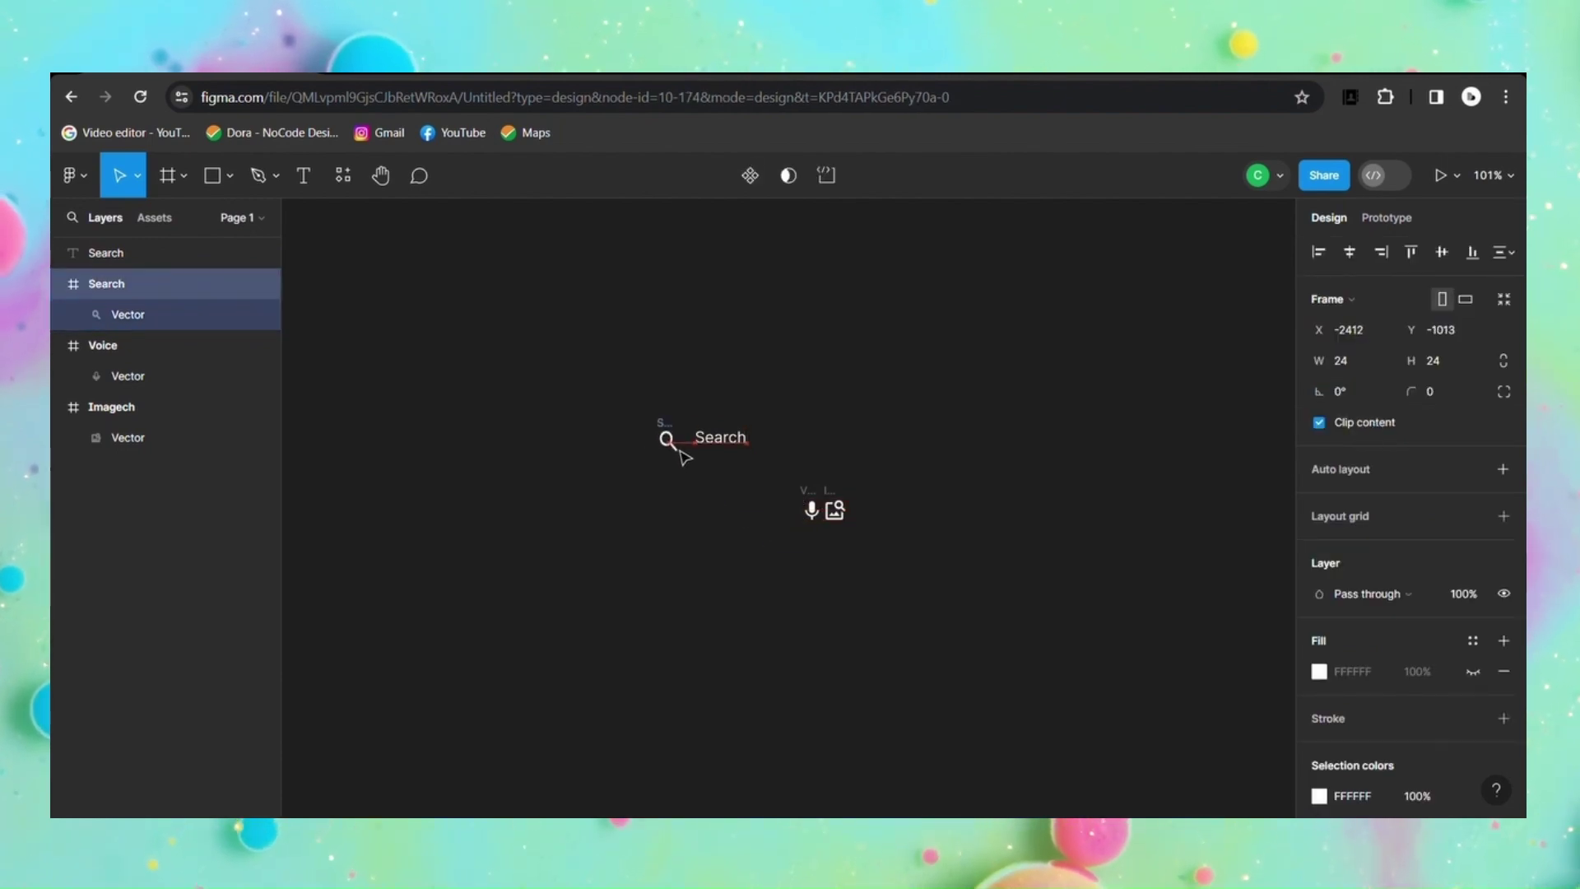
pyautogui.moveTo(681, 456); pyautogui.dragTo(682, 453)
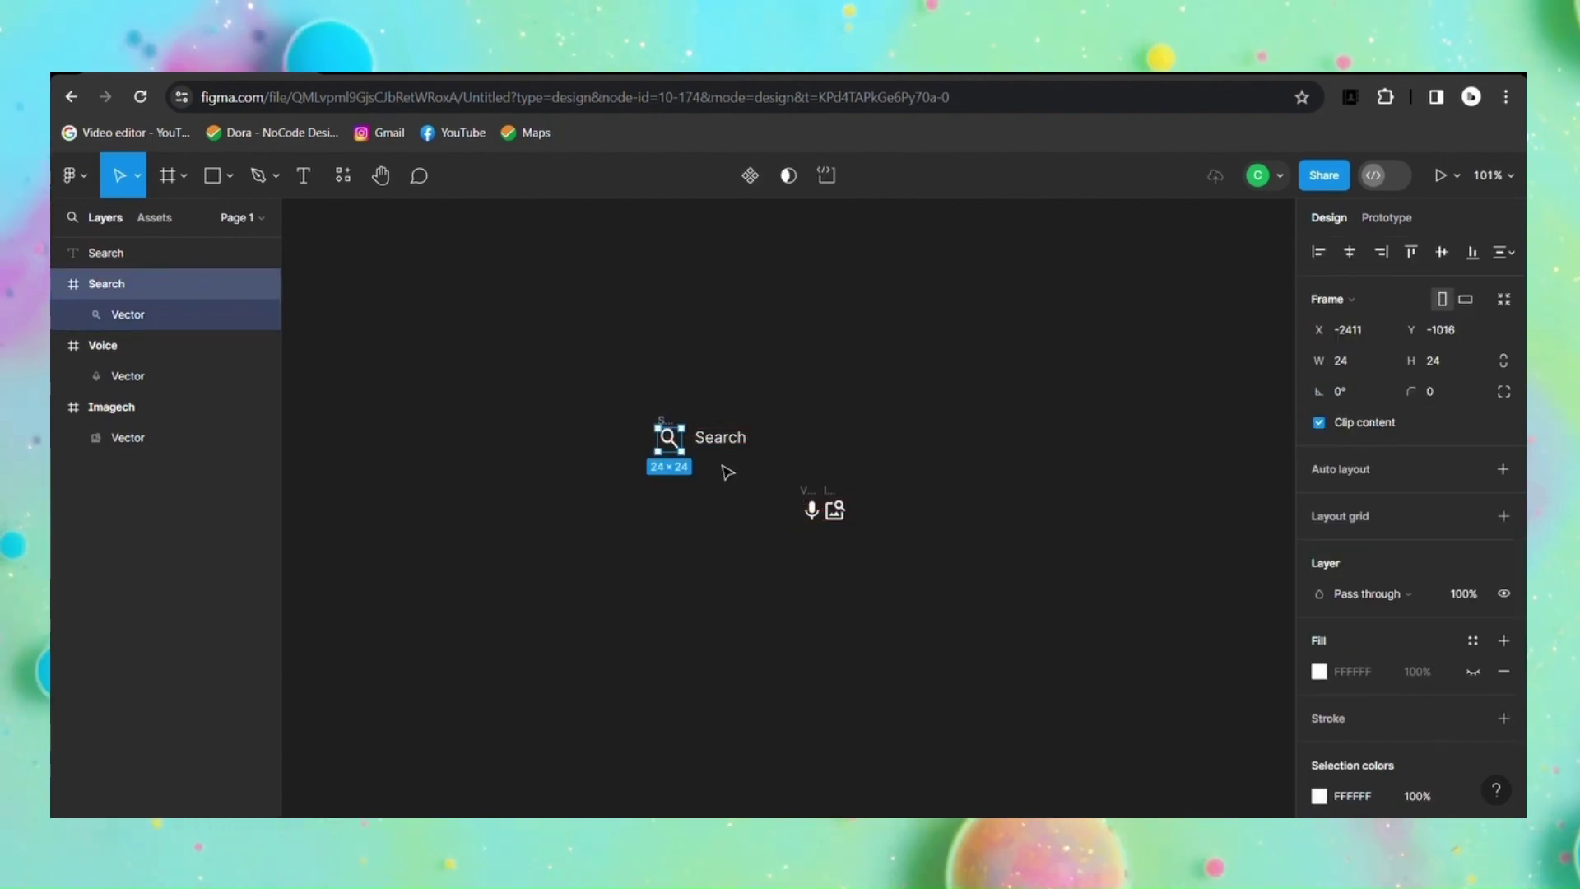
# Step: Line up the microphone and image-search icons to the right of the Search text in one row
pyautogui.moveTo(812, 497); pyautogui.dragTo(827, 445)
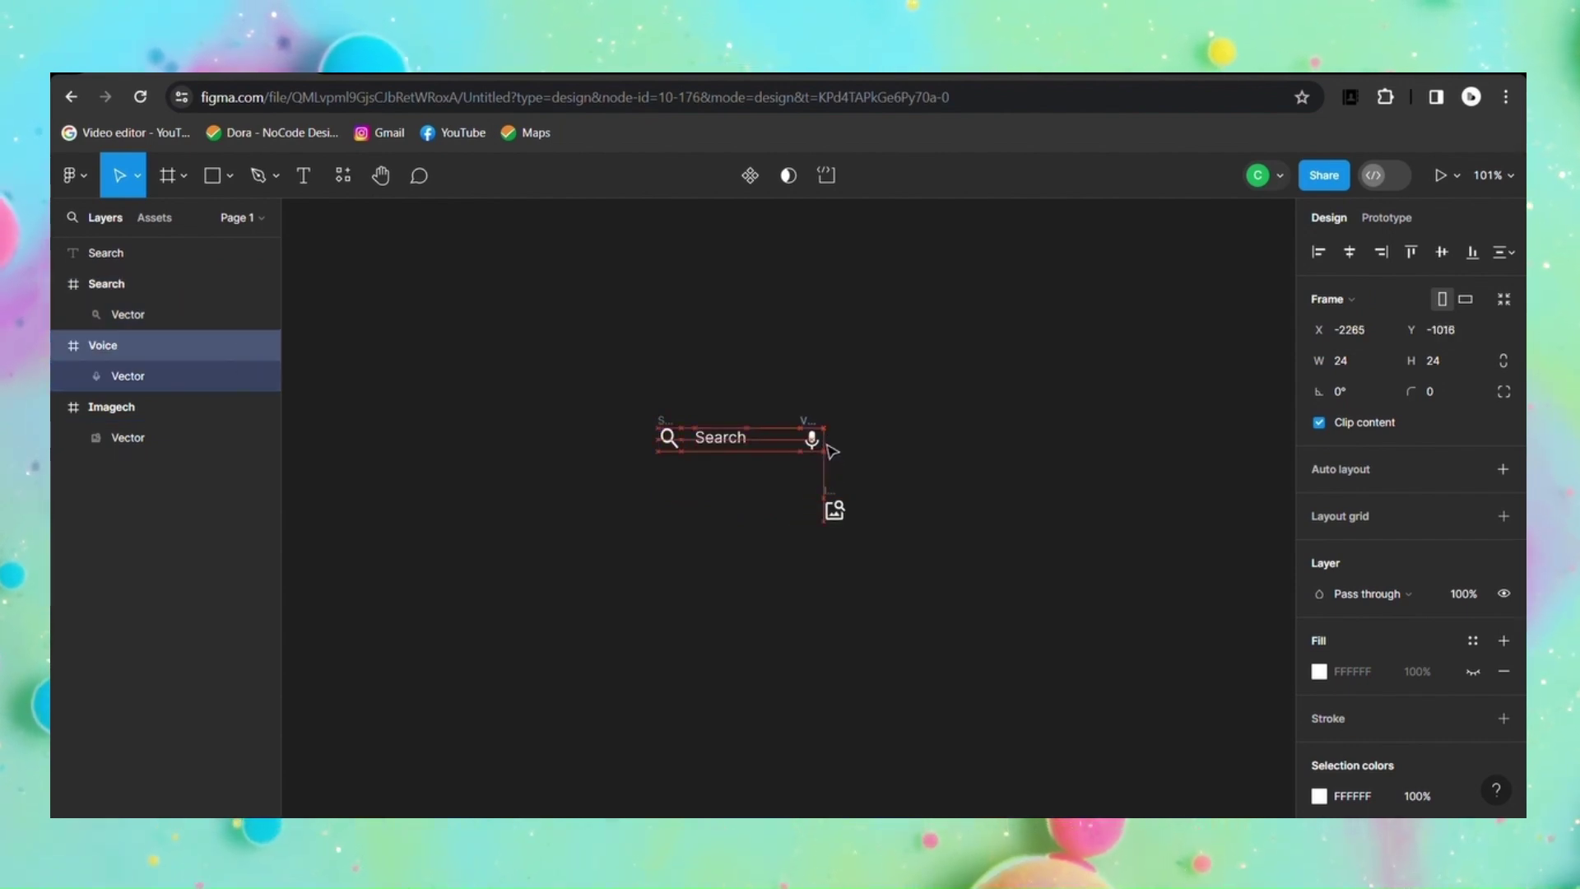
pyautogui.click(835, 510)
pyautogui.moveTo(842, 508); pyautogui.dragTo(846, 450)
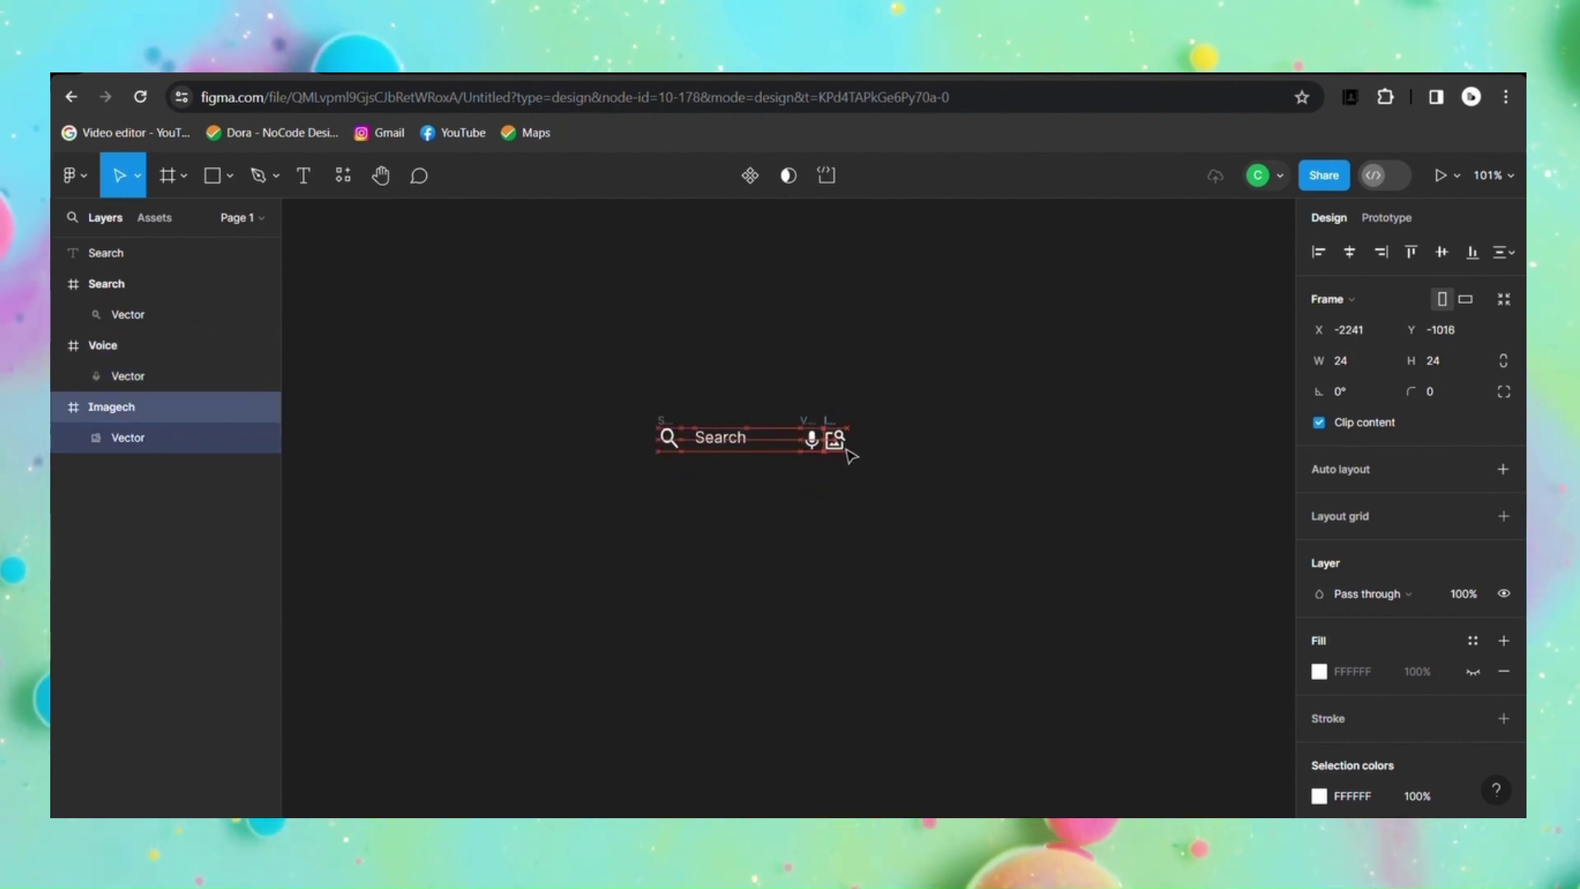
pyautogui.click(780, 486)
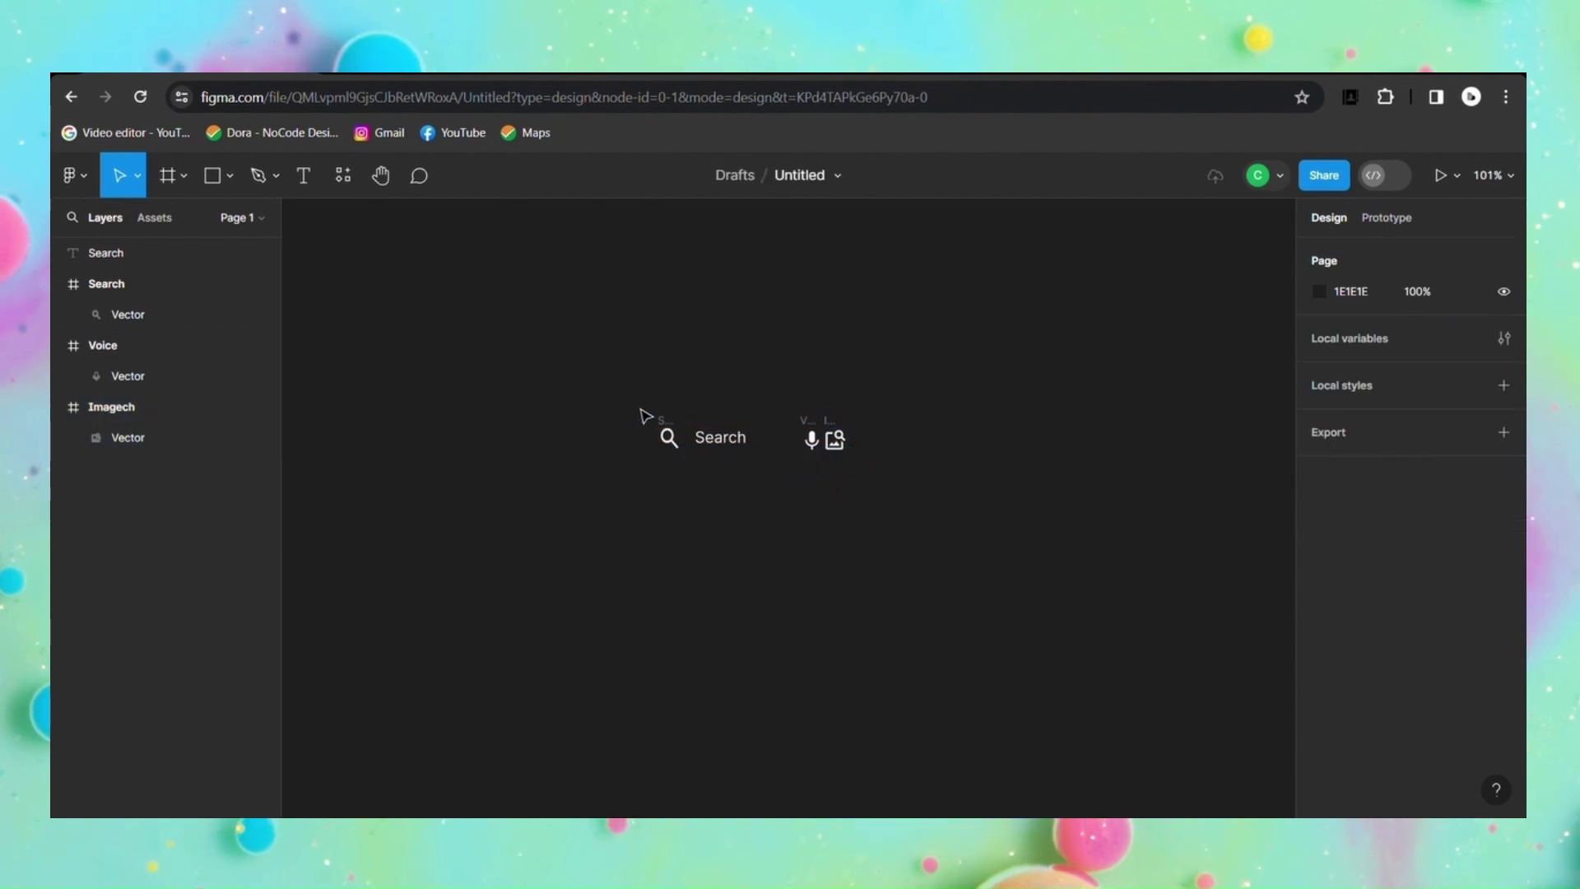
pyautogui.moveTo(646, 415); pyautogui.dragTo(950, 480)
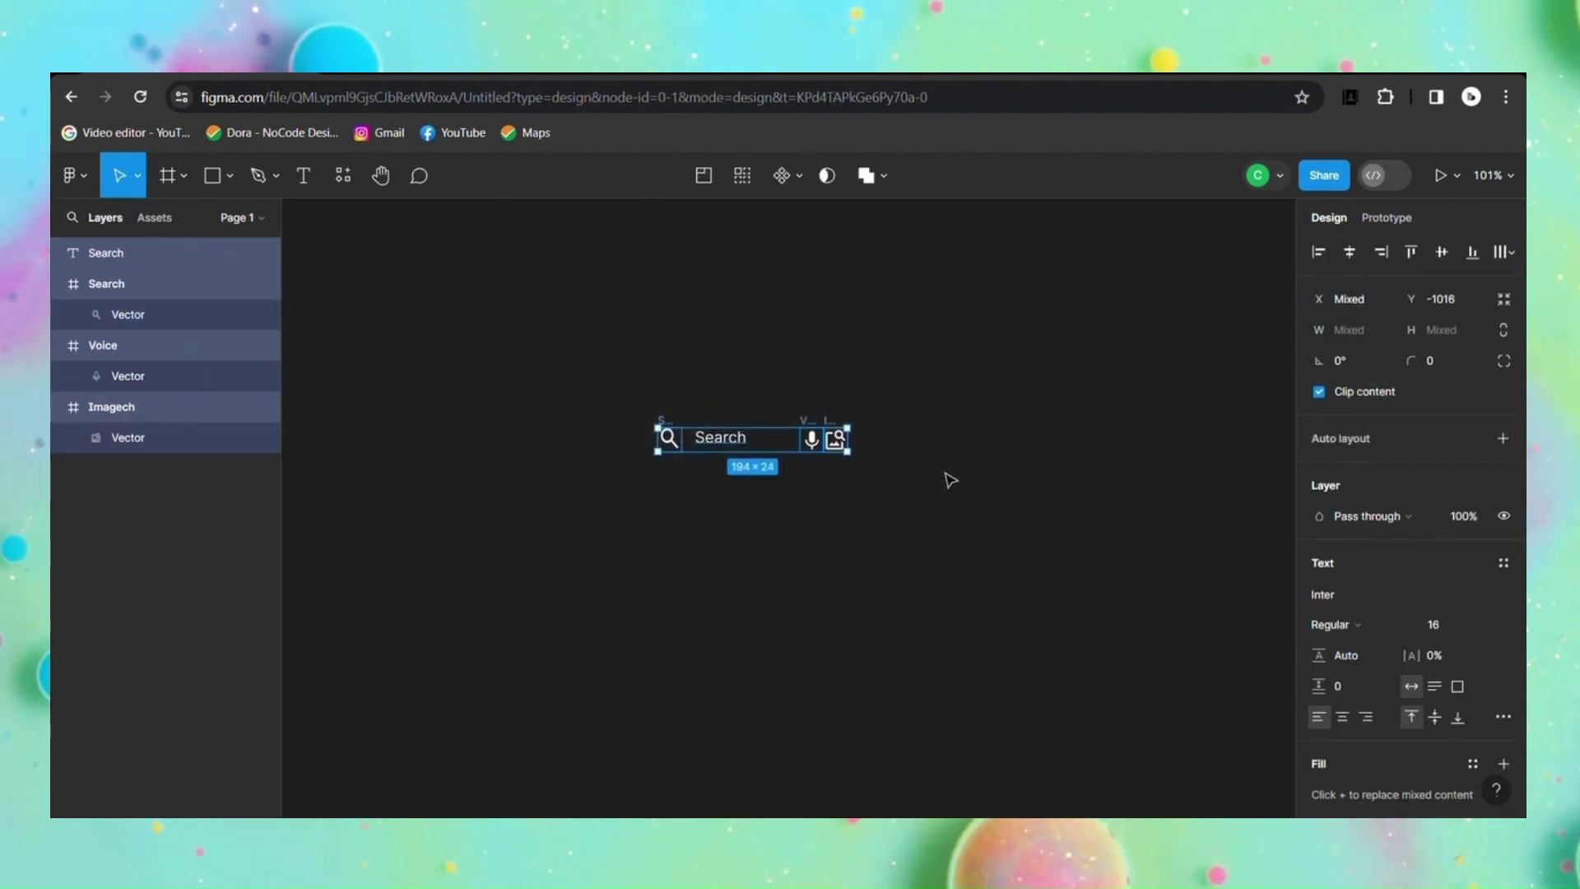
# Step: Wrap the text and three icons in an auto-layout frame named 'Search Bar'
pyautogui.hotkey('shift', 'a')
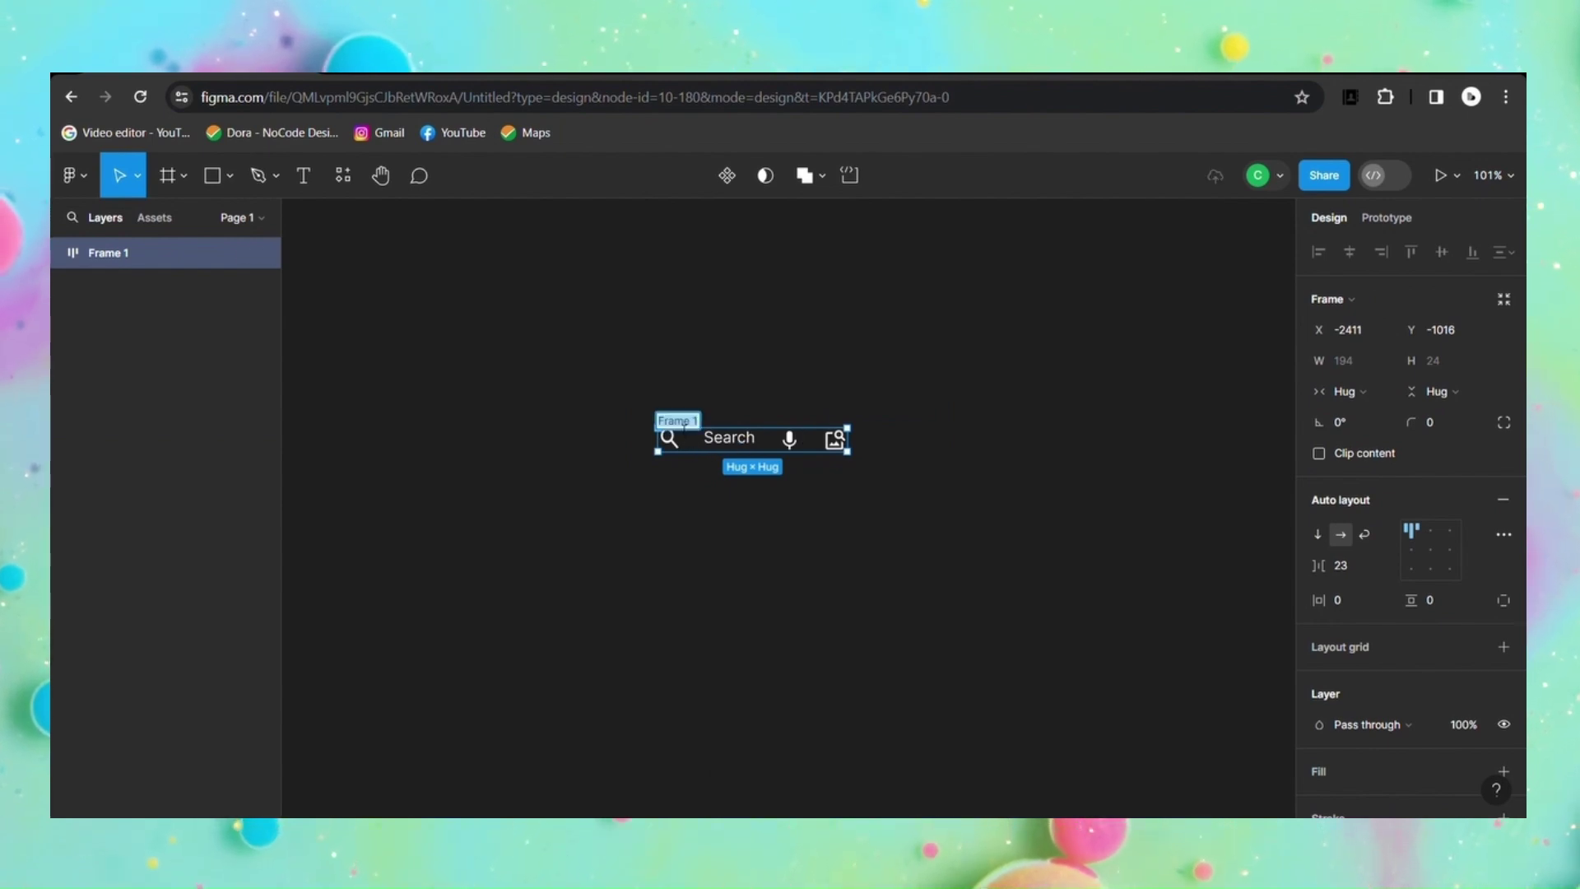
pyautogui.write('Search Bar')
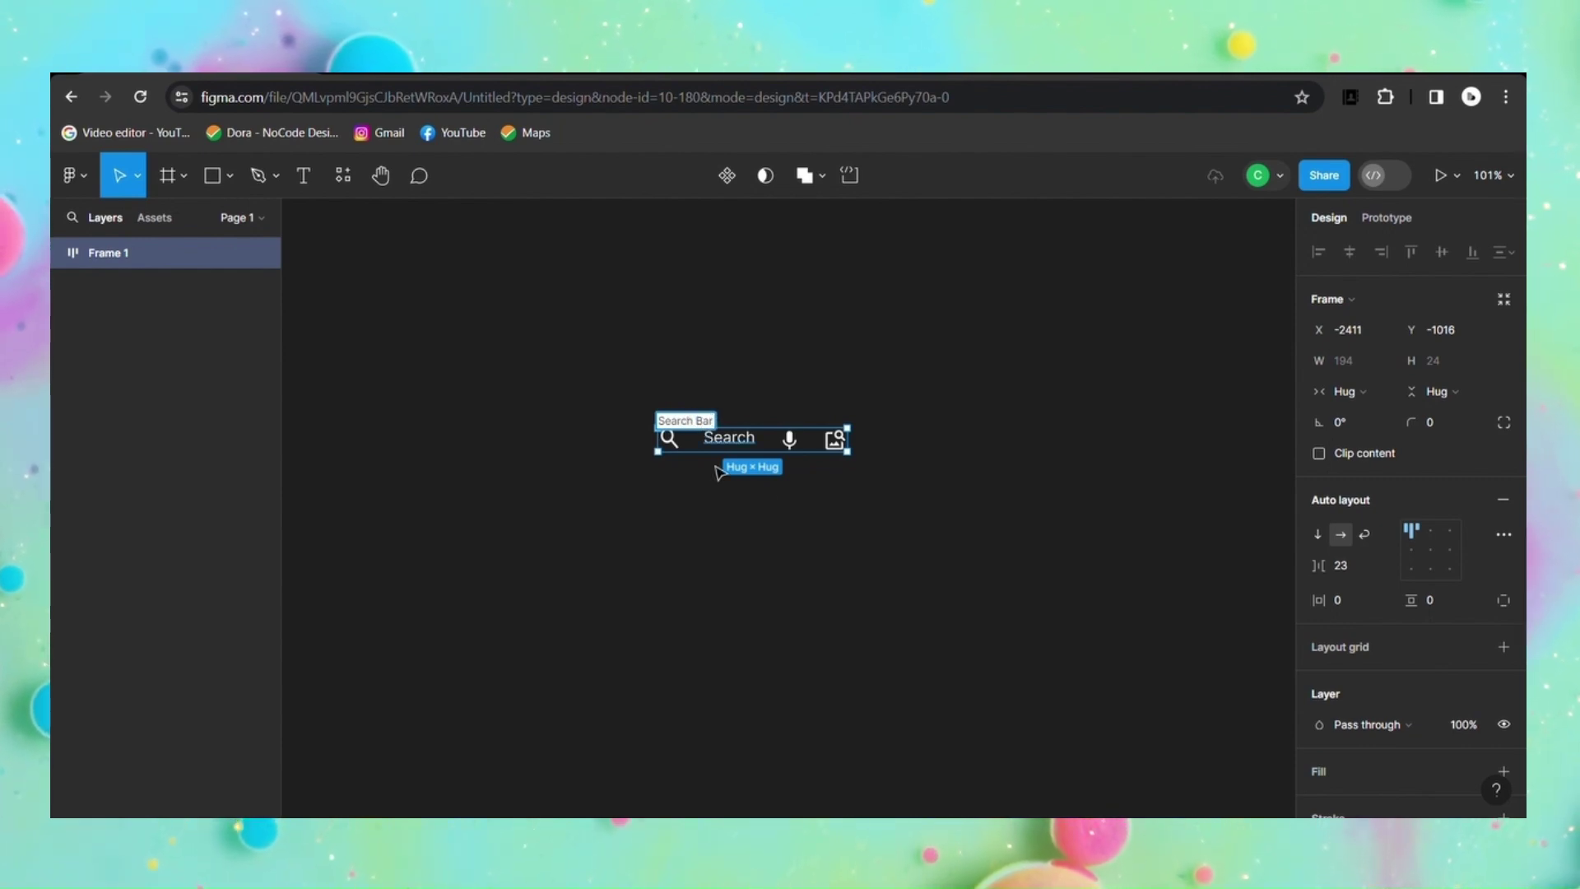
pyautogui.click(871, 600)
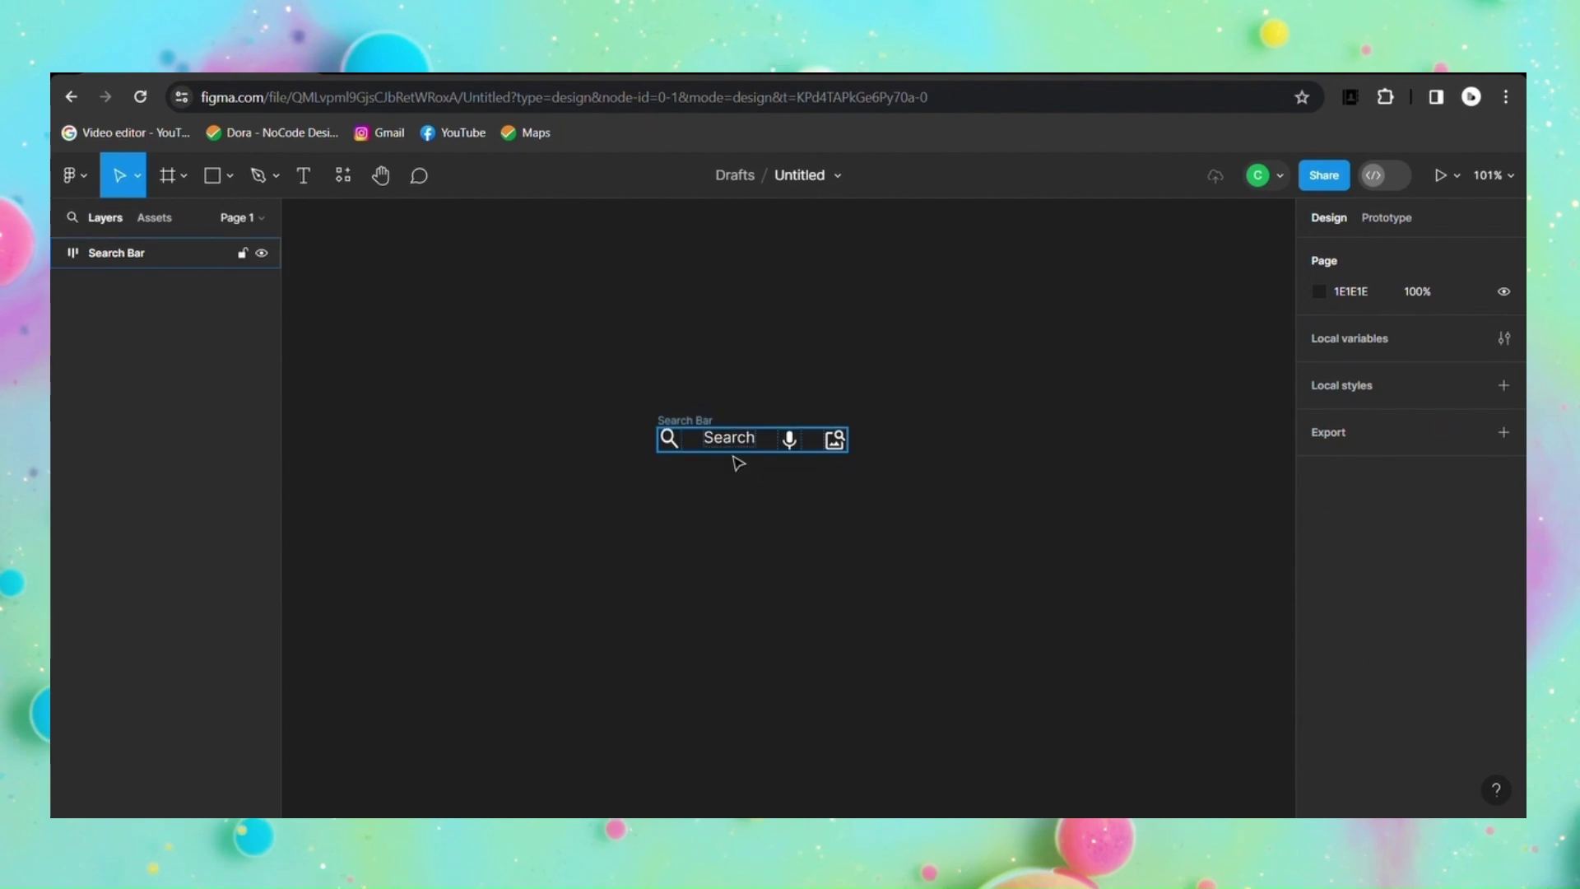
# Step: Give the Search Bar auto layout 8 px padding on all sides and a 16 px item gap
pyautogui.click(754, 442)
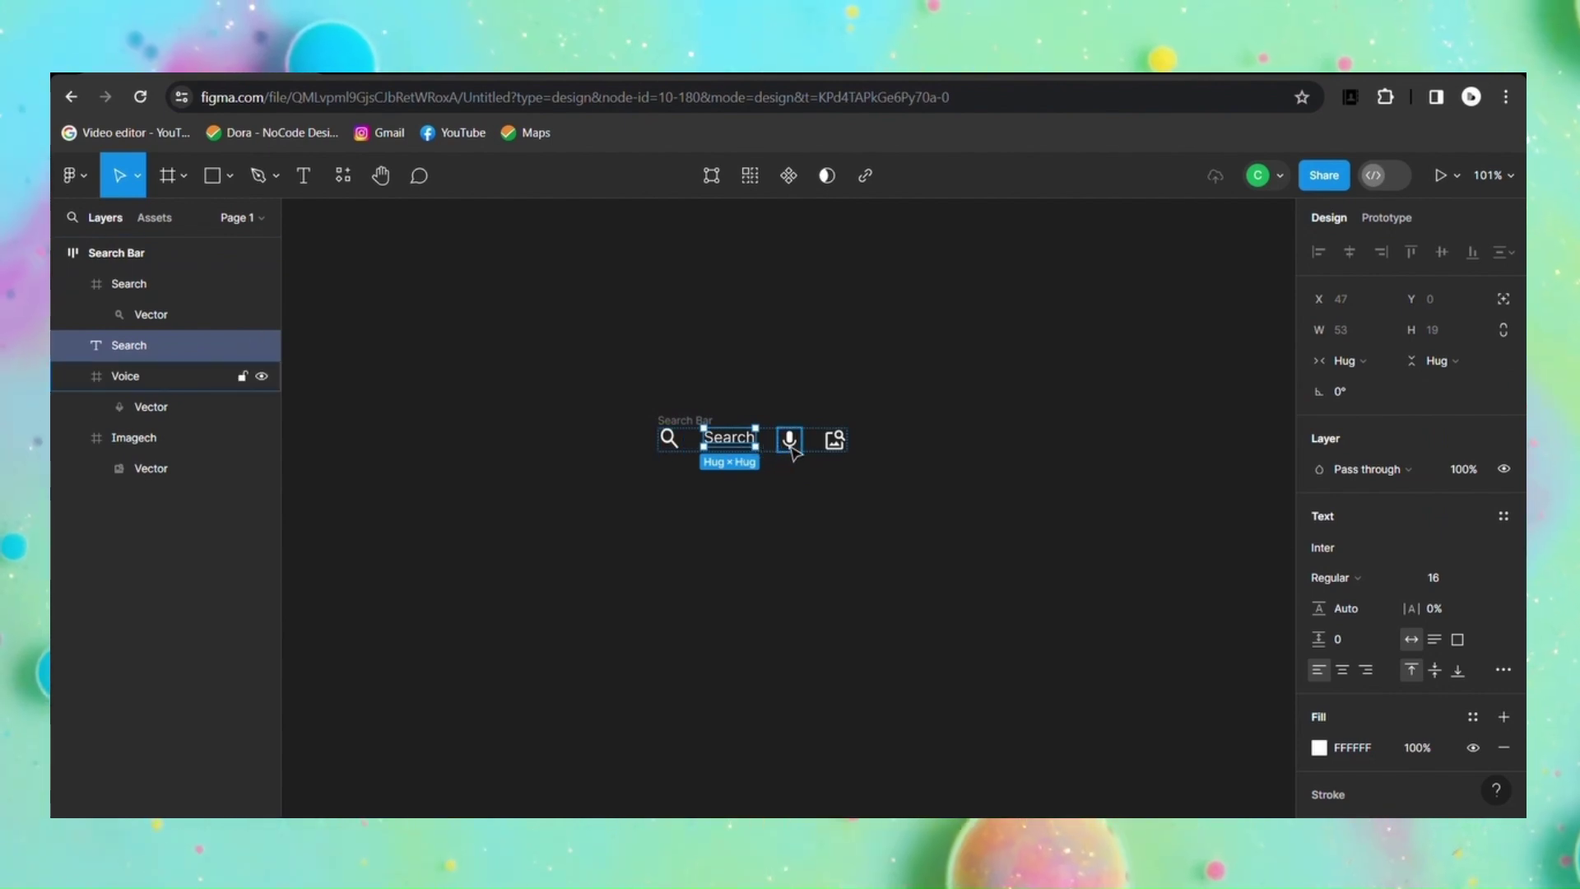
pyautogui.click(669, 440)
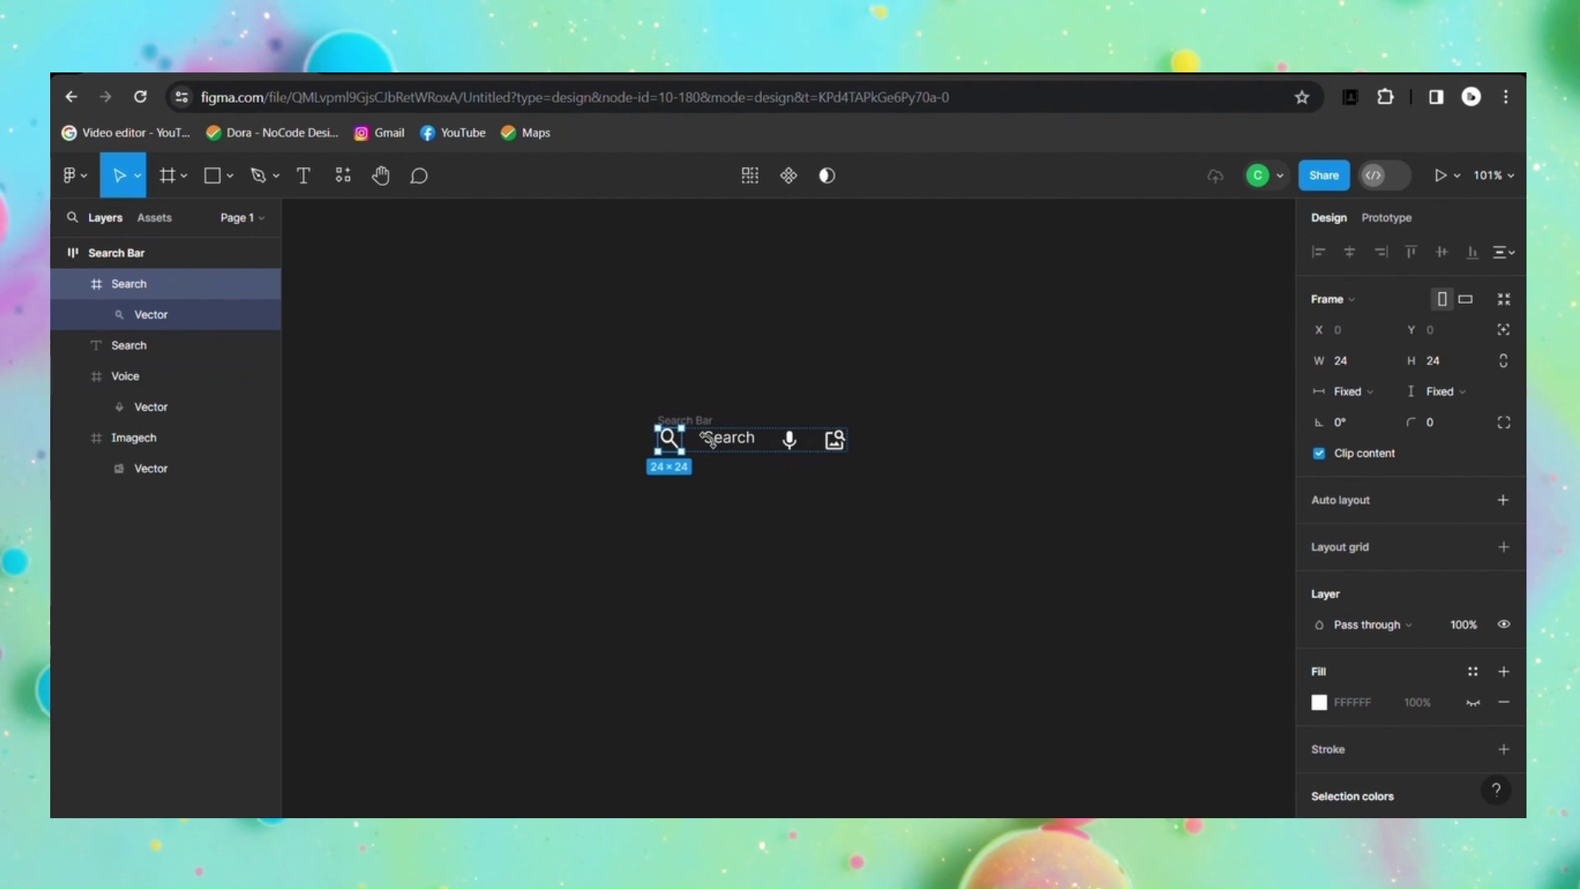
pyautogui.press('Escape')
pyautogui.moveTo(1323, 565)
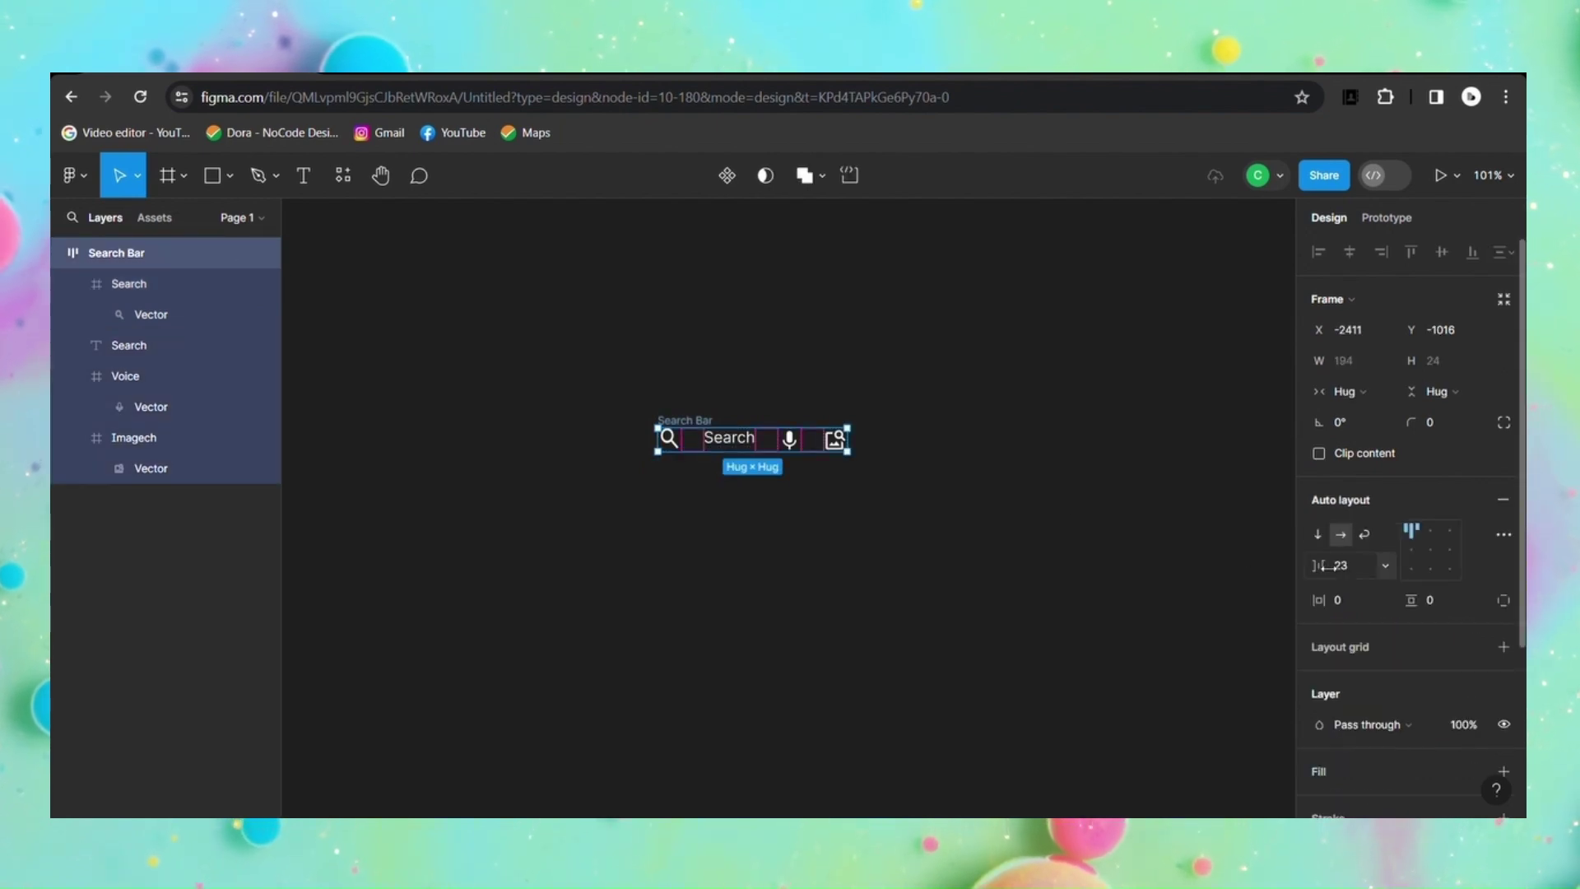
pyautogui.moveTo(1332, 601); pyautogui.dragTo(1335, 608)
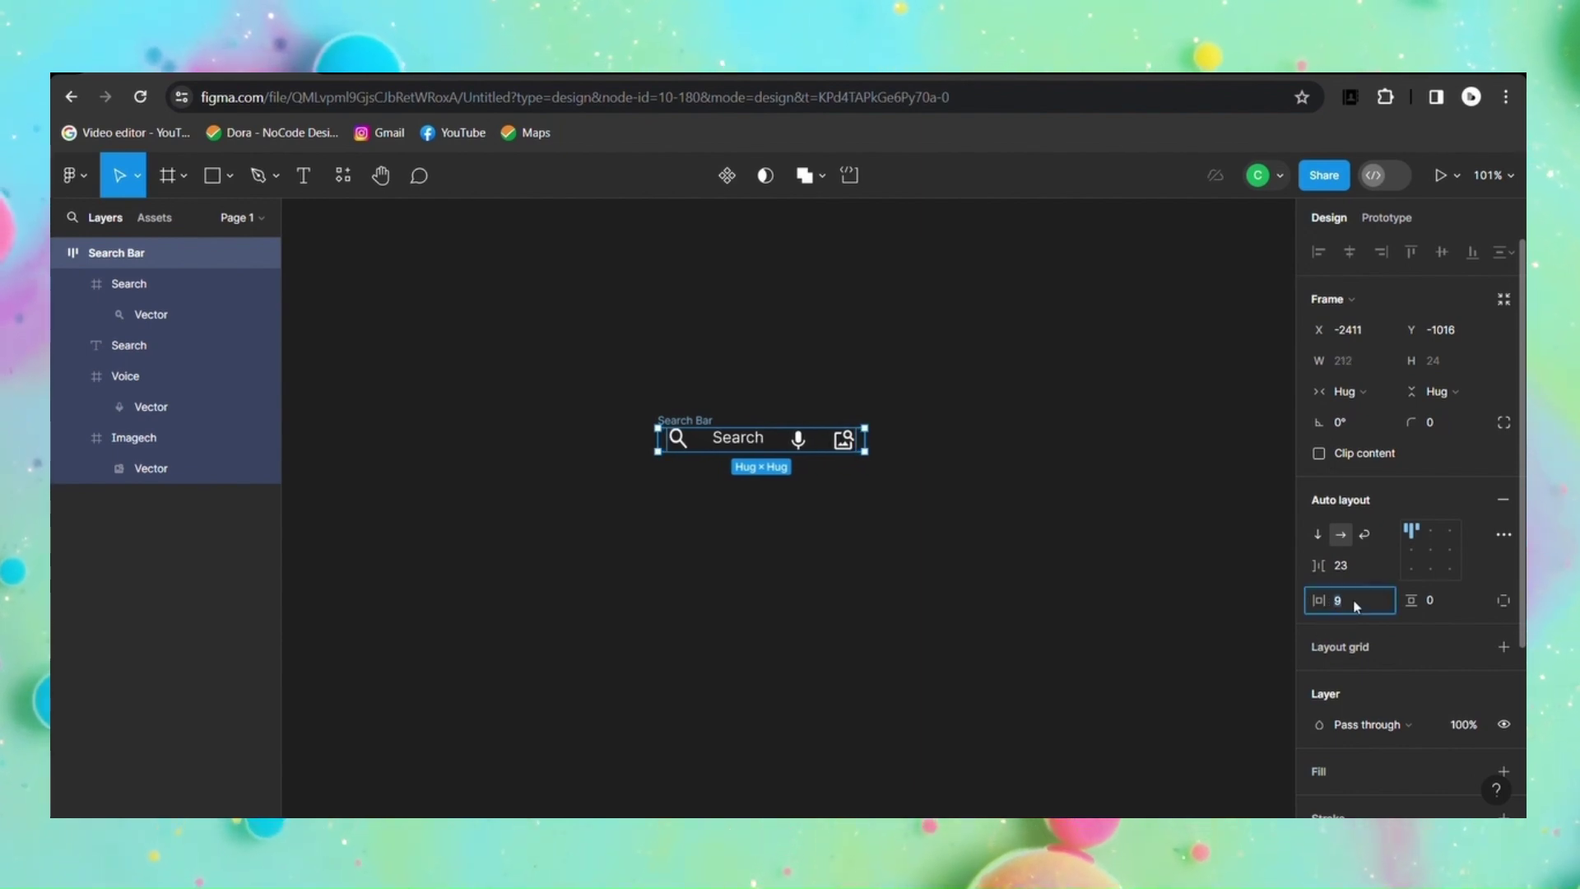
pyautogui.click(1354, 565)
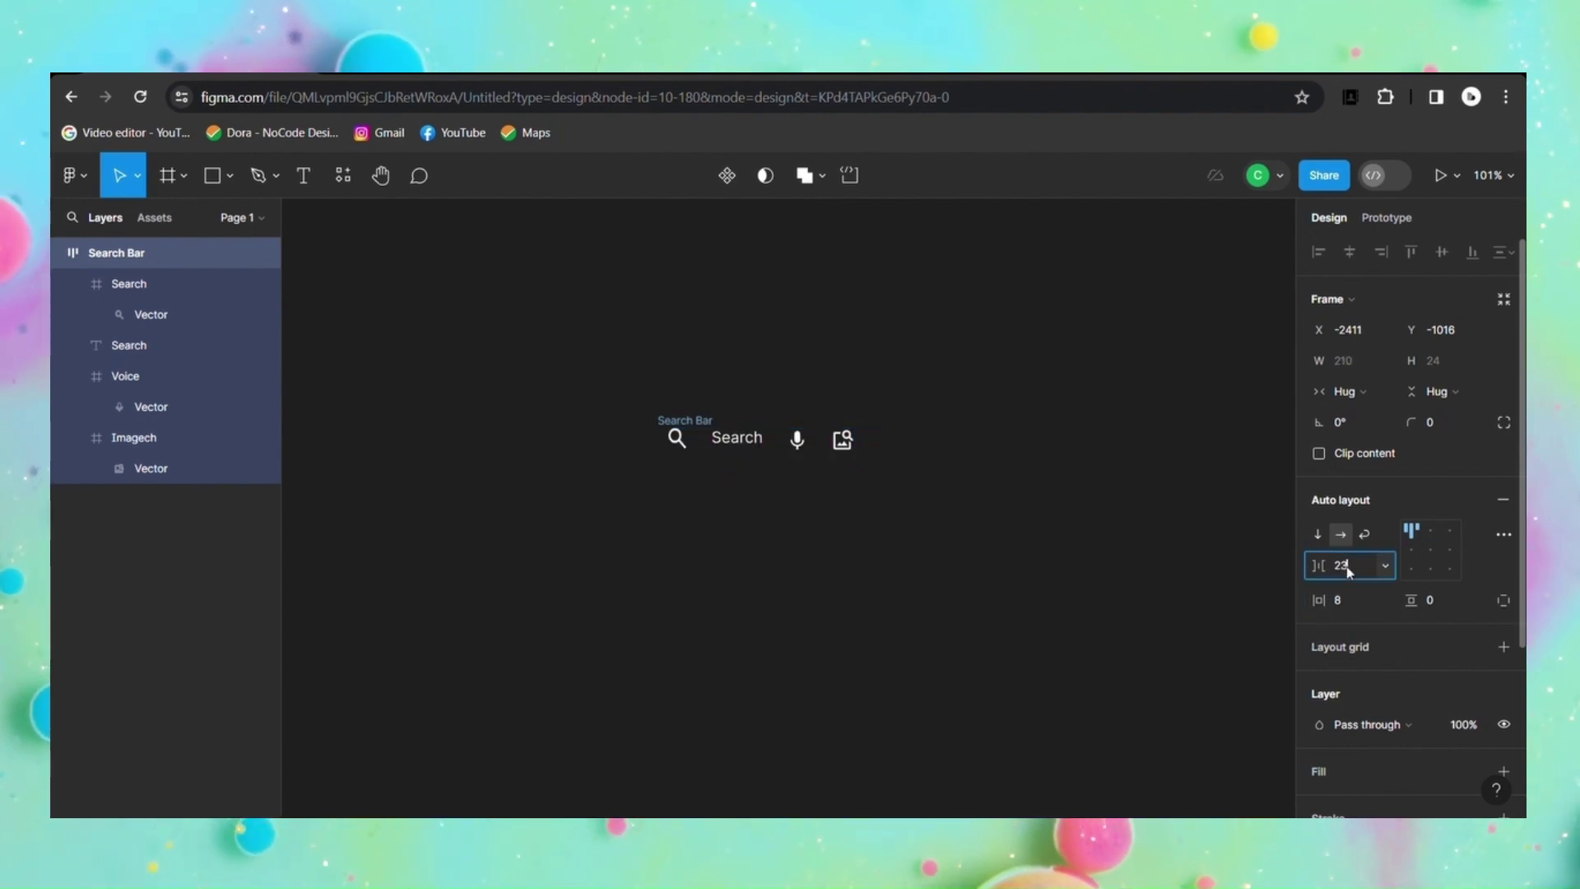
pyautogui.write('16')
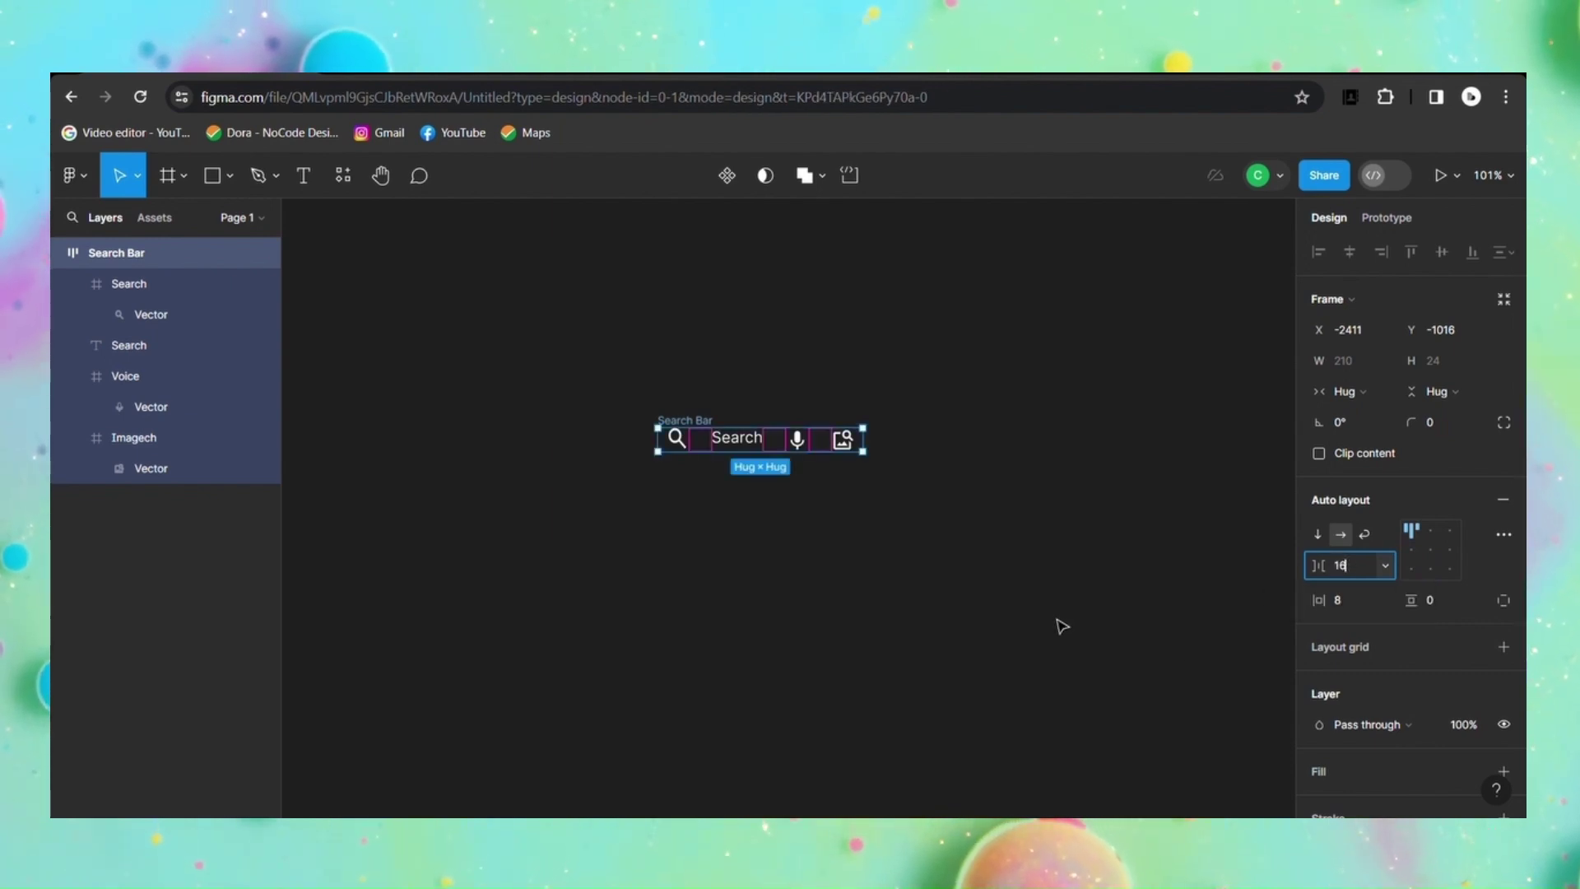
pyautogui.click(1059, 628)
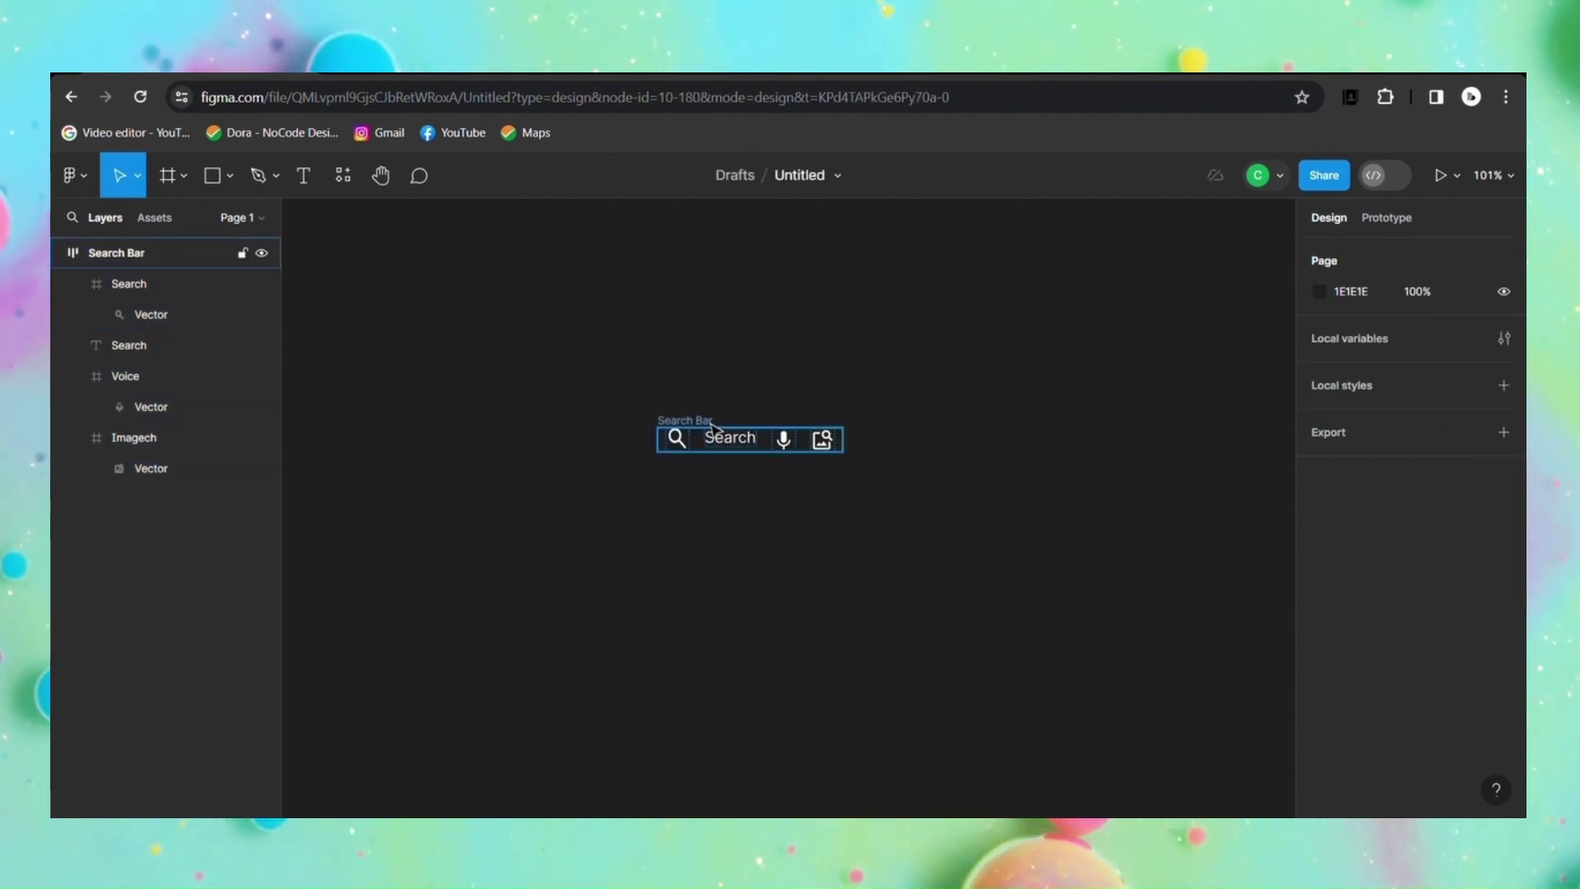
pyautogui.click(721, 432)
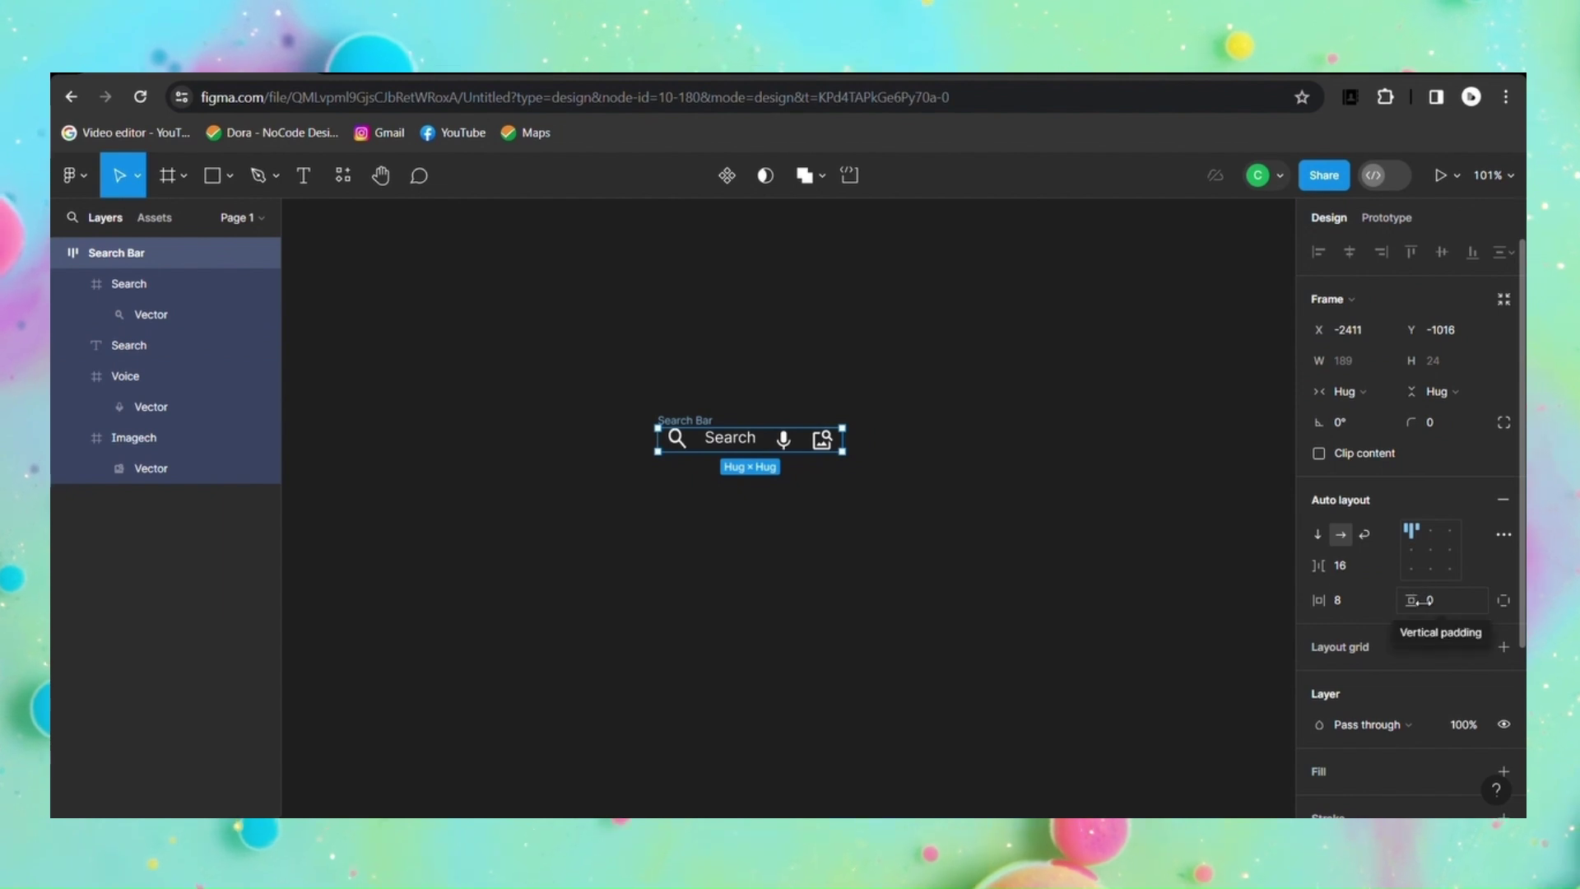
pyautogui.moveTo(1419, 599); pyautogui.dragTo(1434, 613)
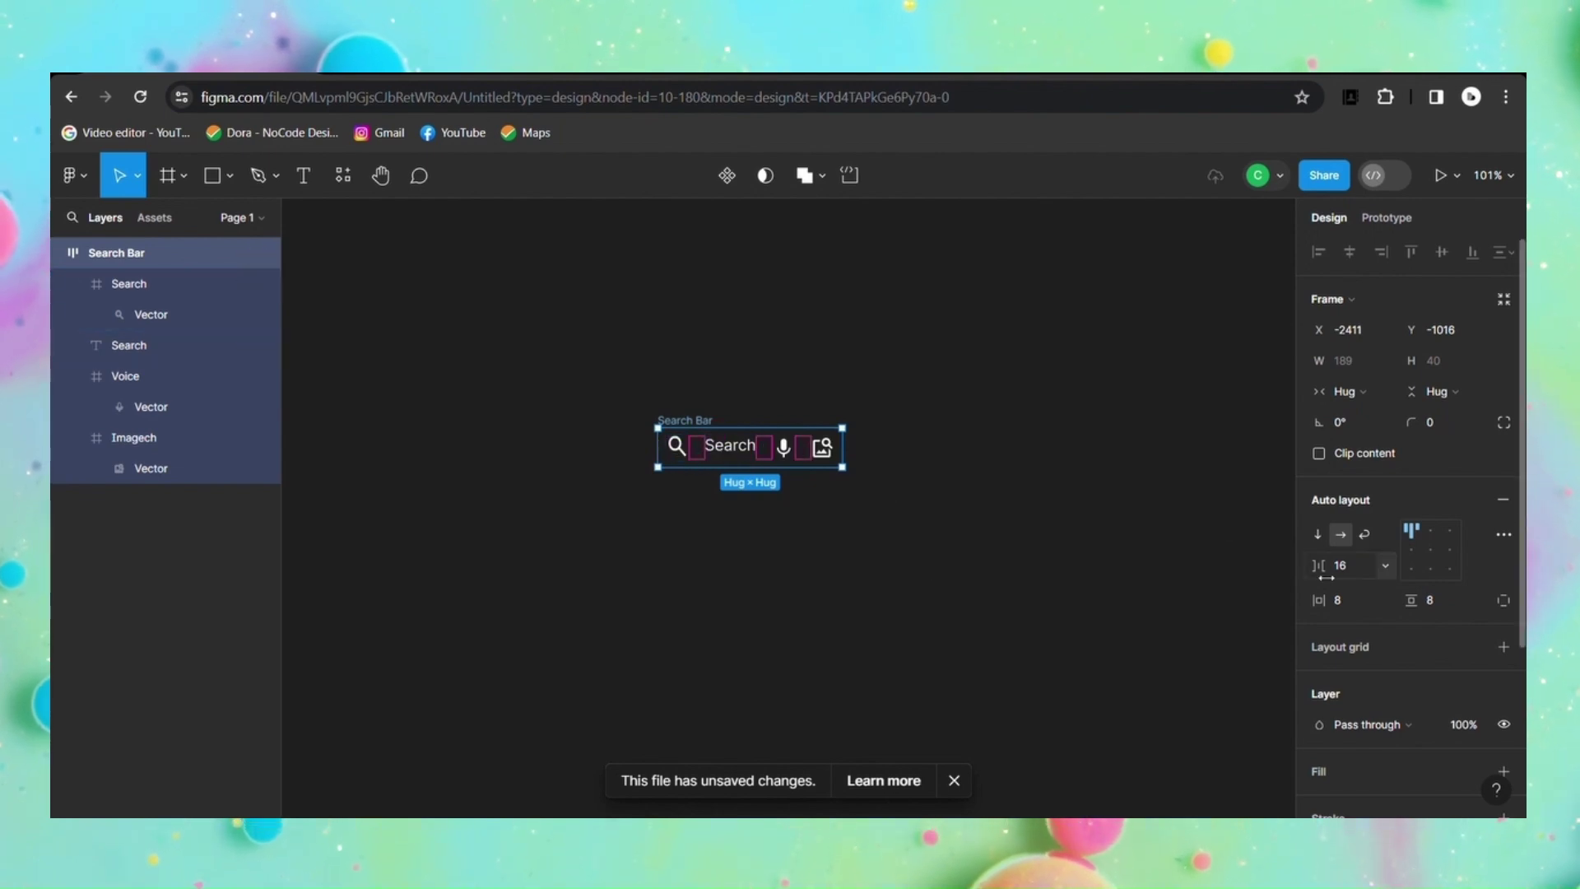
pyautogui.moveTo(1320, 565)
pyautogui.mouseDown()
pyautogui.moveTo(1351, 570)
pyautogui.moveTo(1322, 570)
pyautogui.mouseUp()
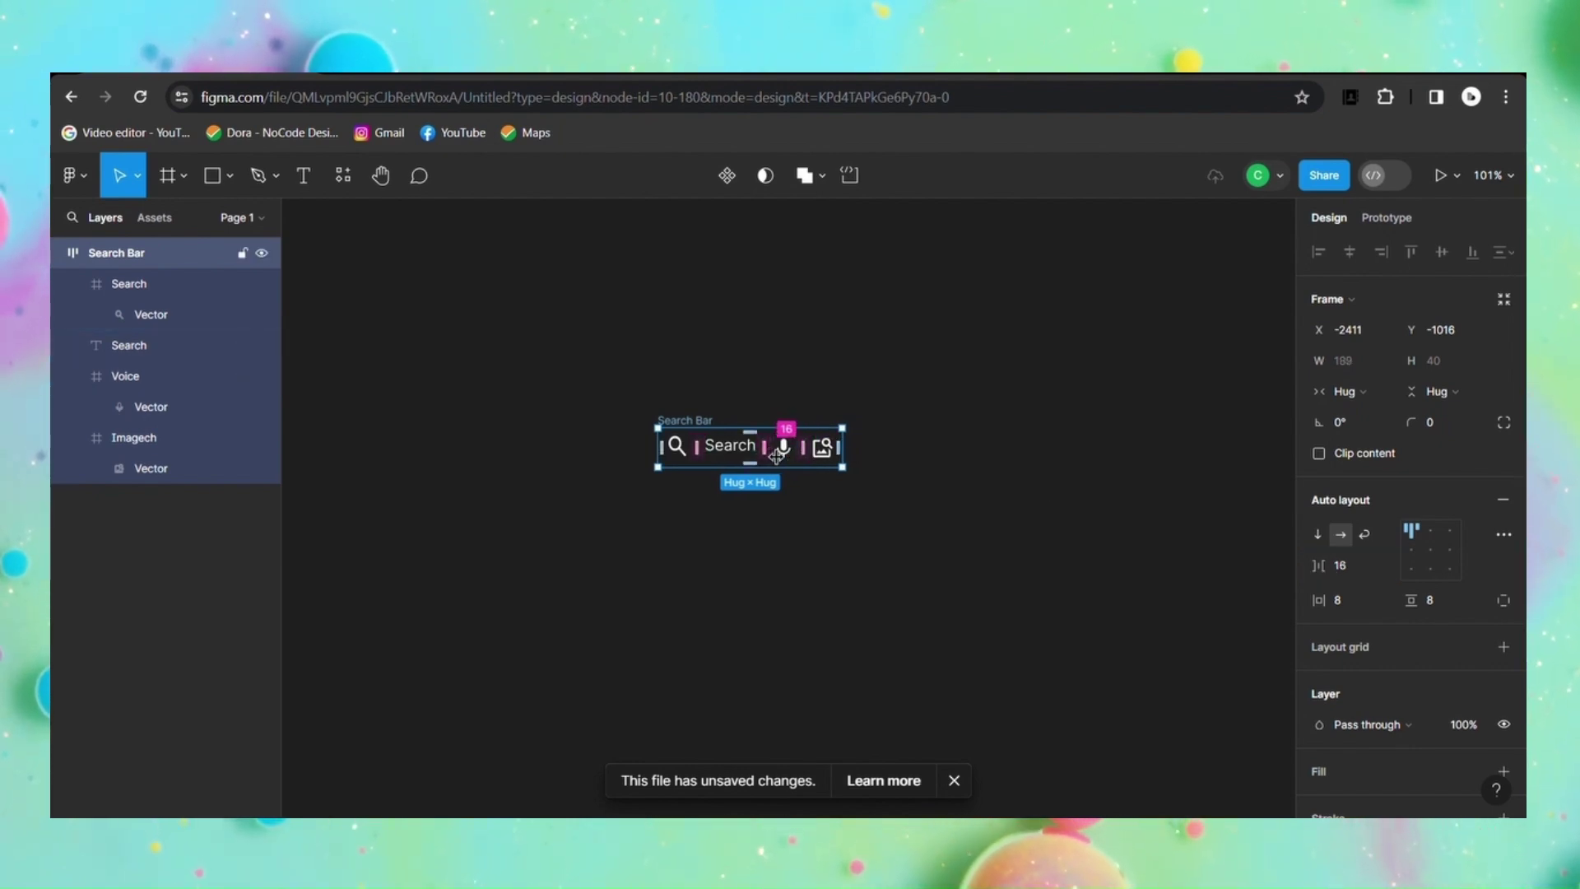
# Step: Stretch the Search text to 271 wide so the bar spans 407×40
pyautogui.moveTo(769, 454); pyautogui.dragTo(795, 457)
pyautogui.hotkey('ctrl', 'z')
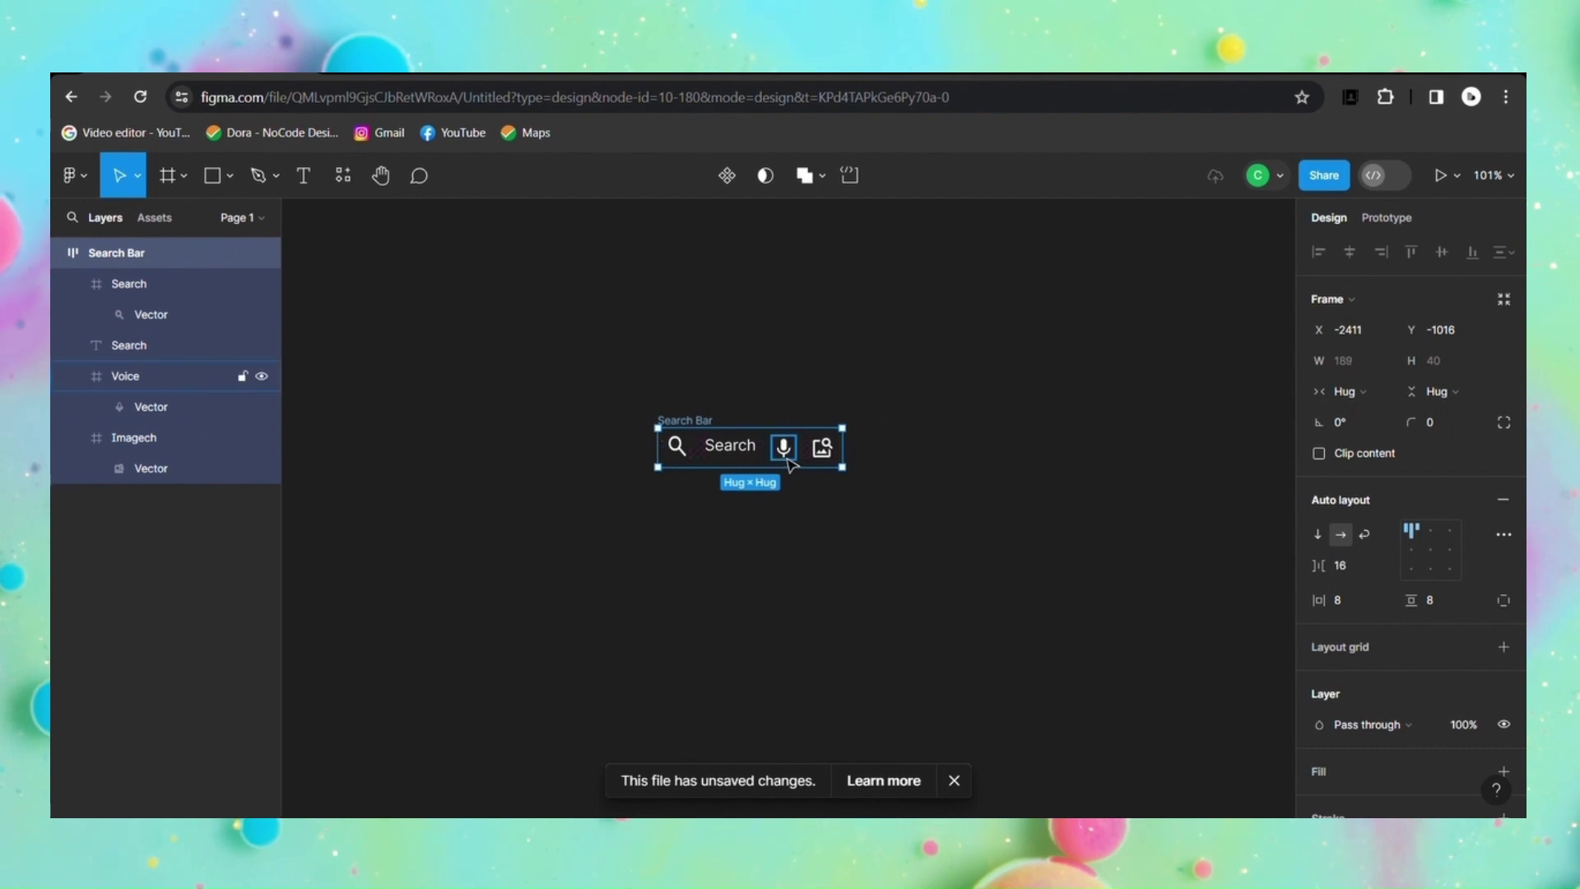
pyautogui.doubleClick(729, 446)
pyautogui.press('Escape')
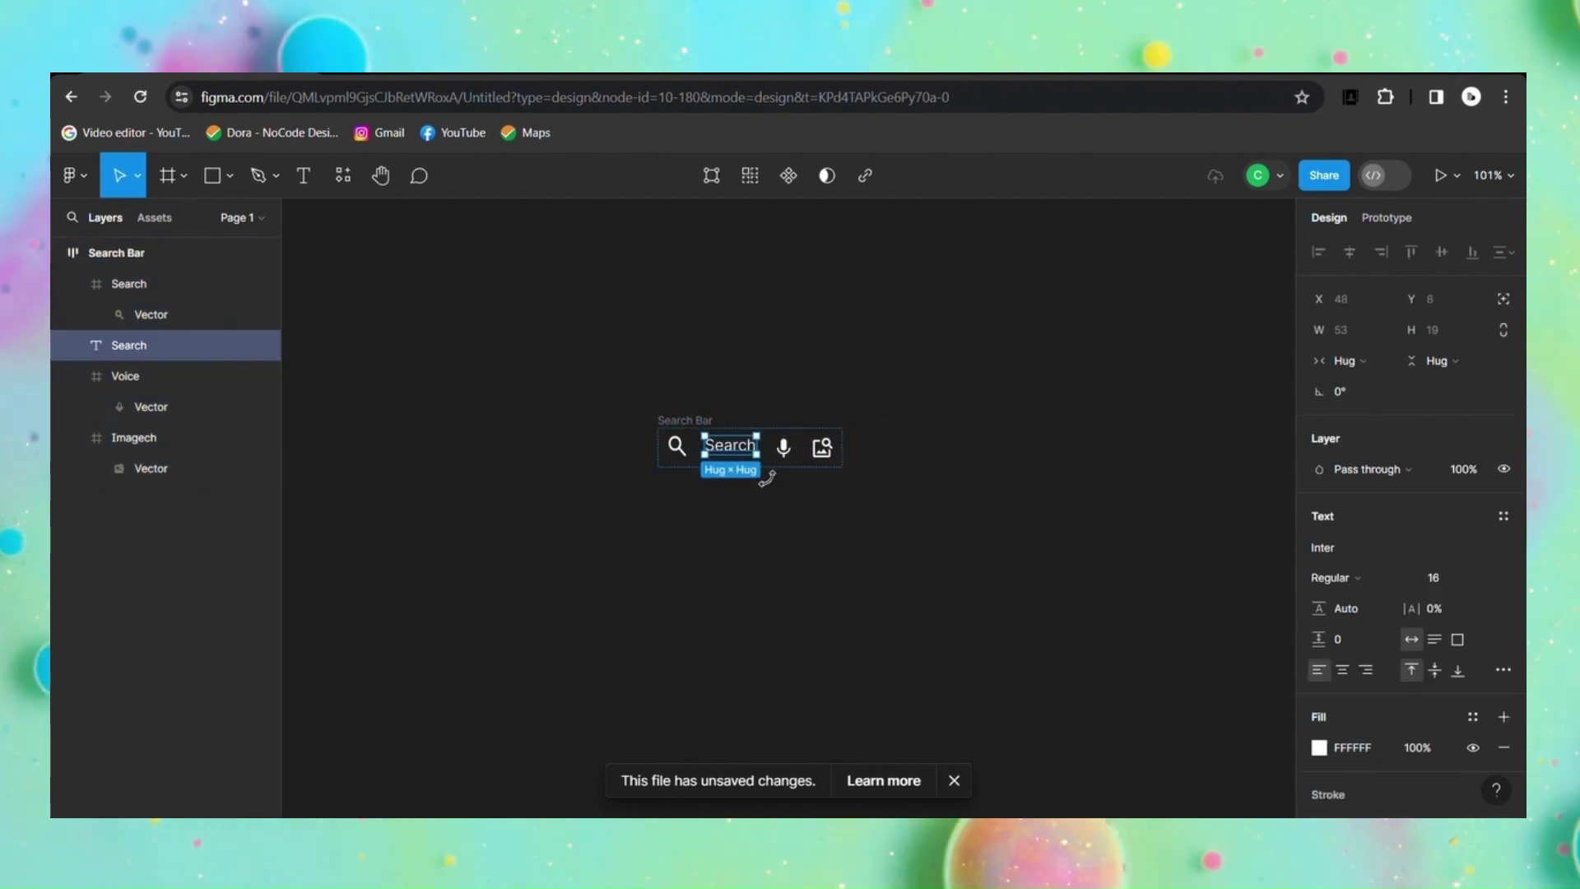
pyautogui.moveTo(784, 462); pyautogui.dragTo(985, 466)
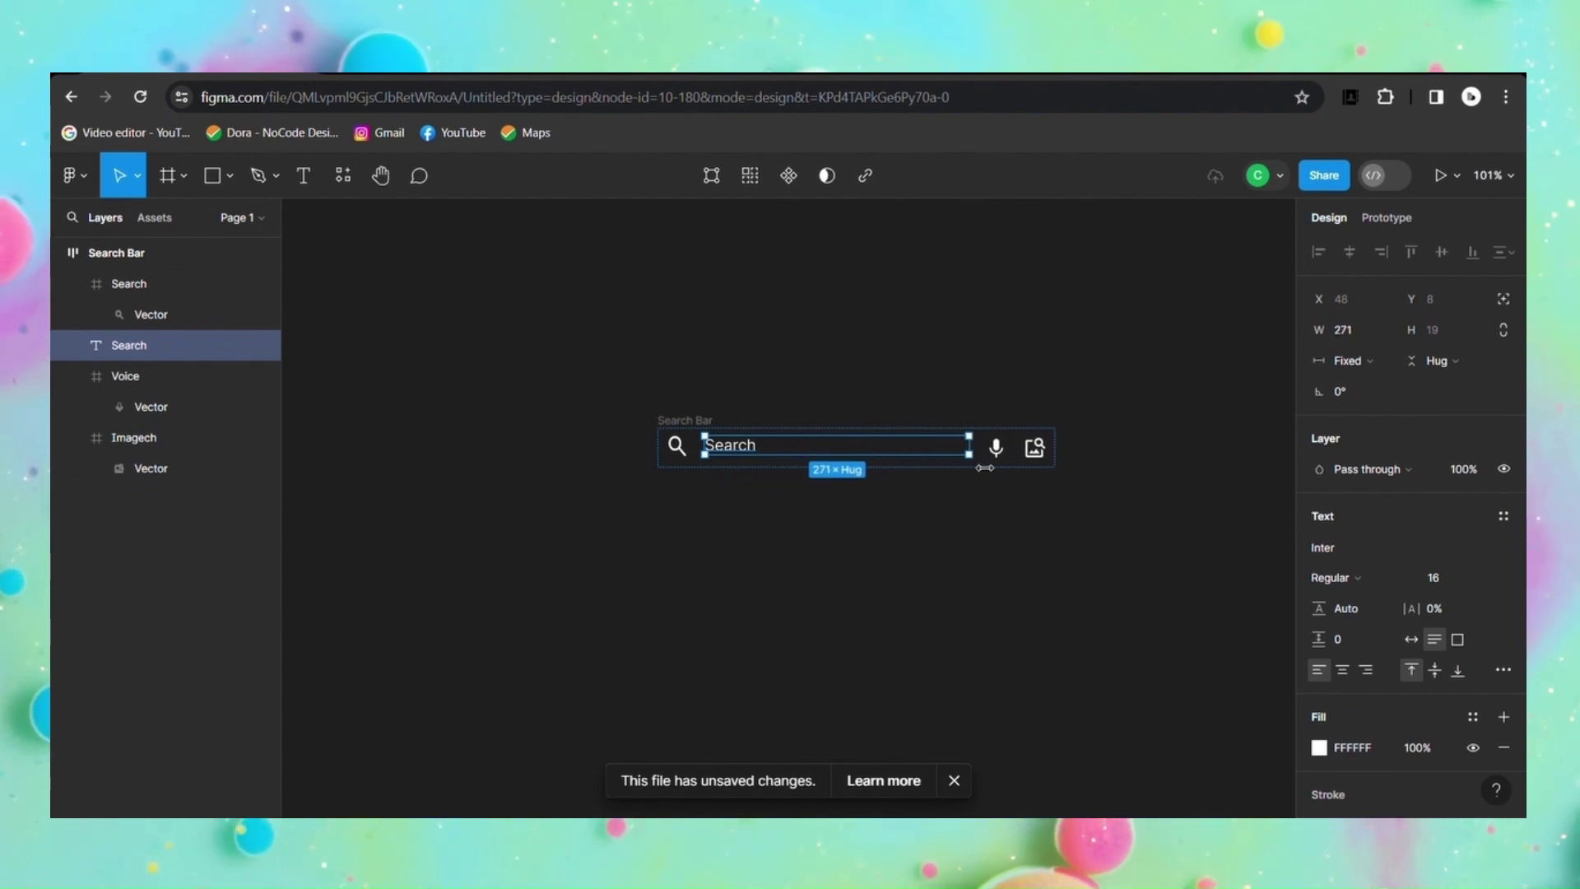
pyautogui.click(954, 781)
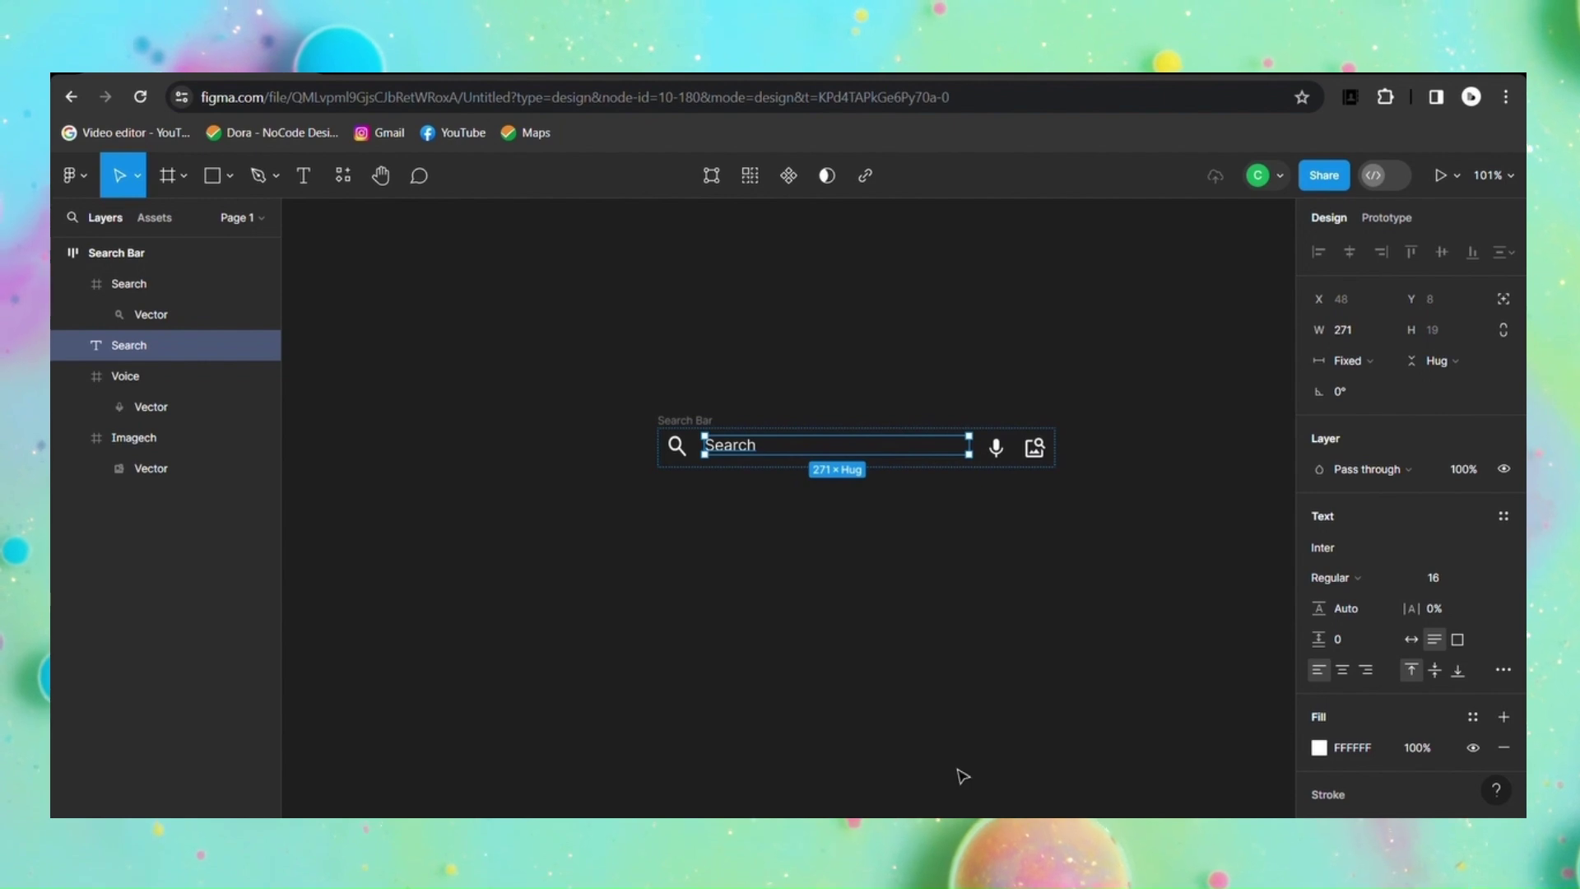
# Step: Give the Search Bar frame a solid white FFFFFF fill
pyautogui.click(742, 516)
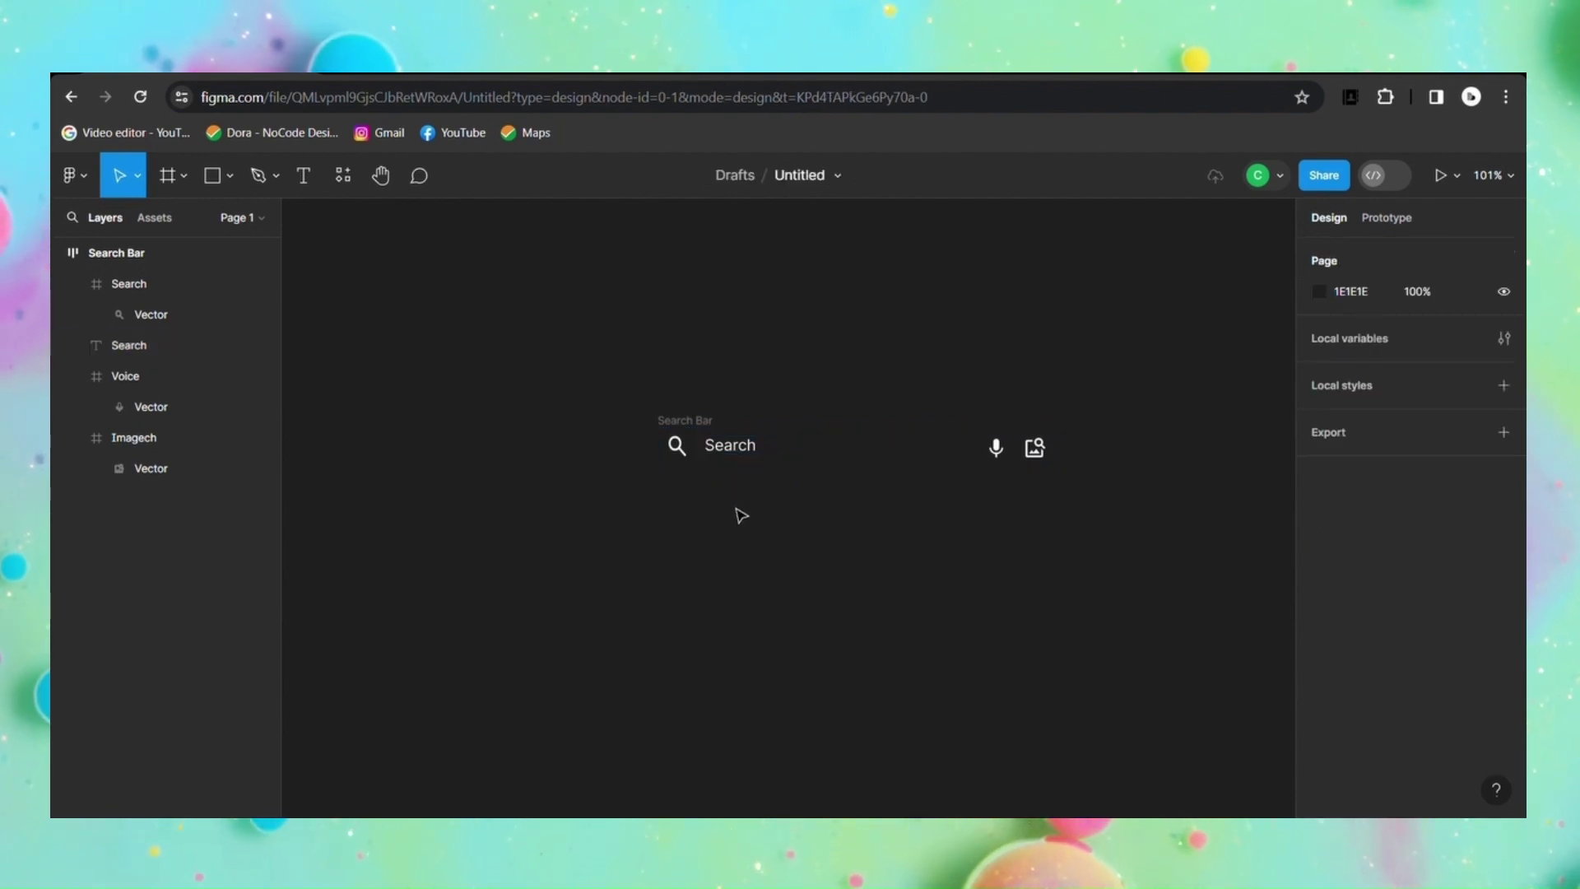
pyautogui.click(691, 462)
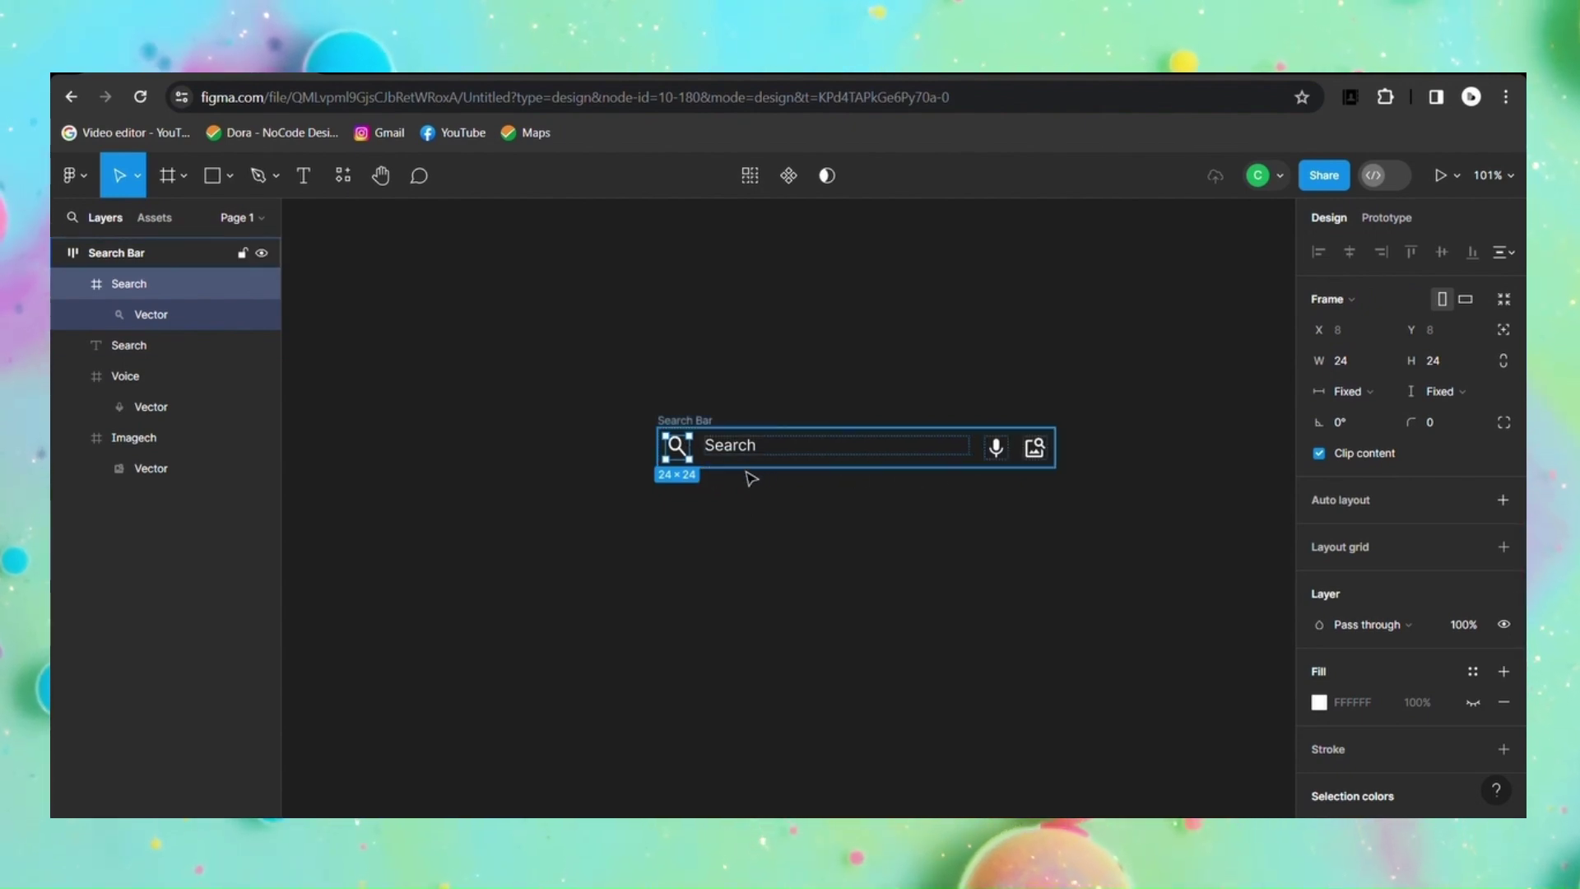
pyautogui.press('Escape')
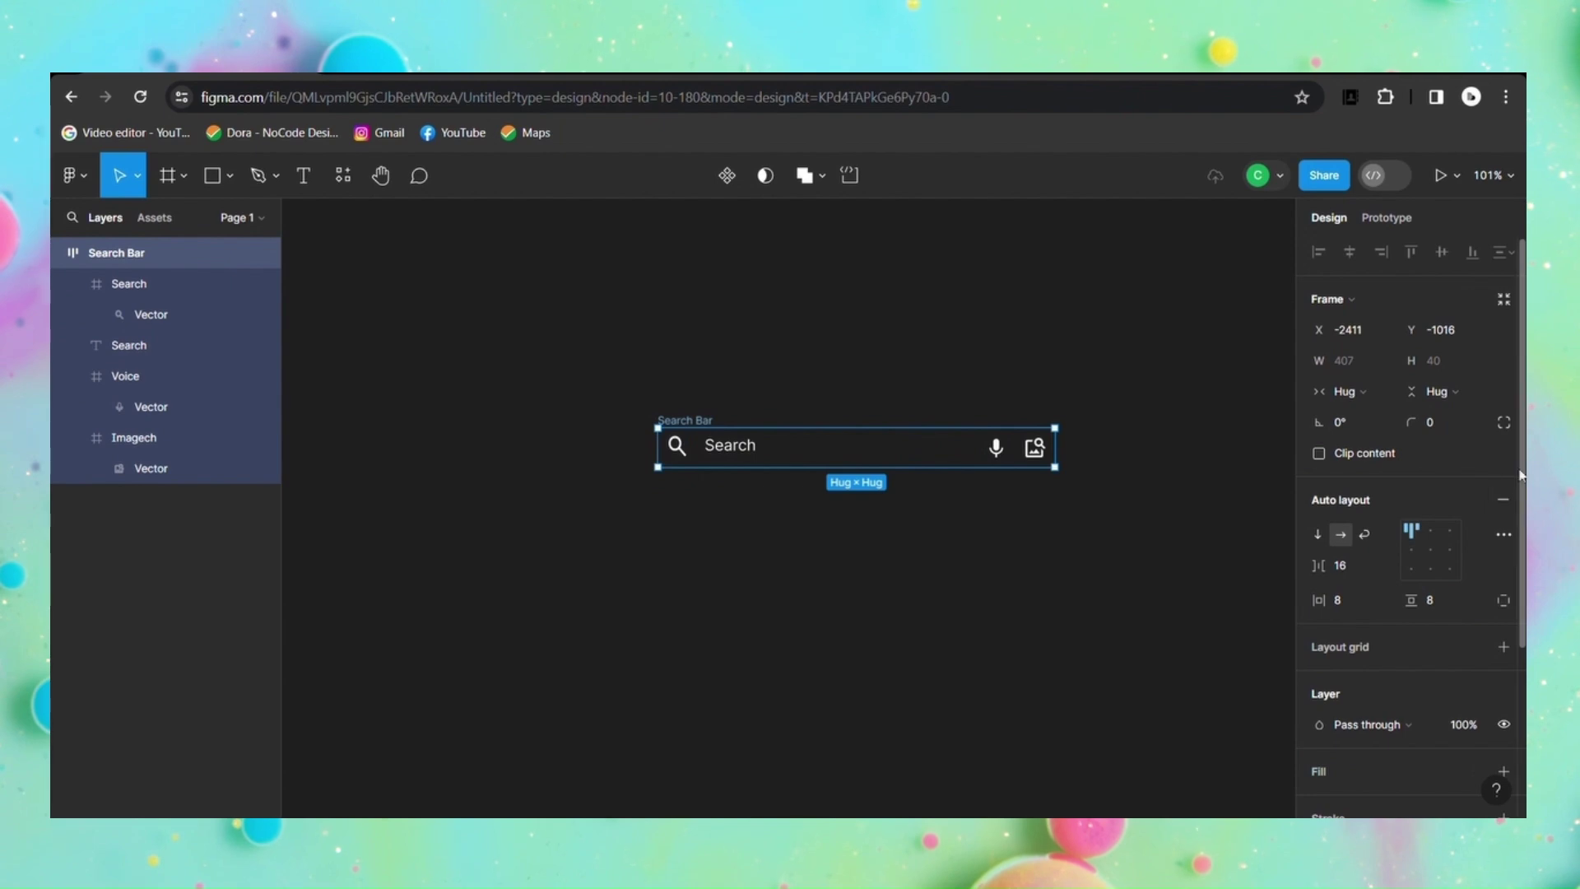
pyautogui.scroll(-3, 1399, 576)
pyautogui.scroll(-2, 1311, 667)
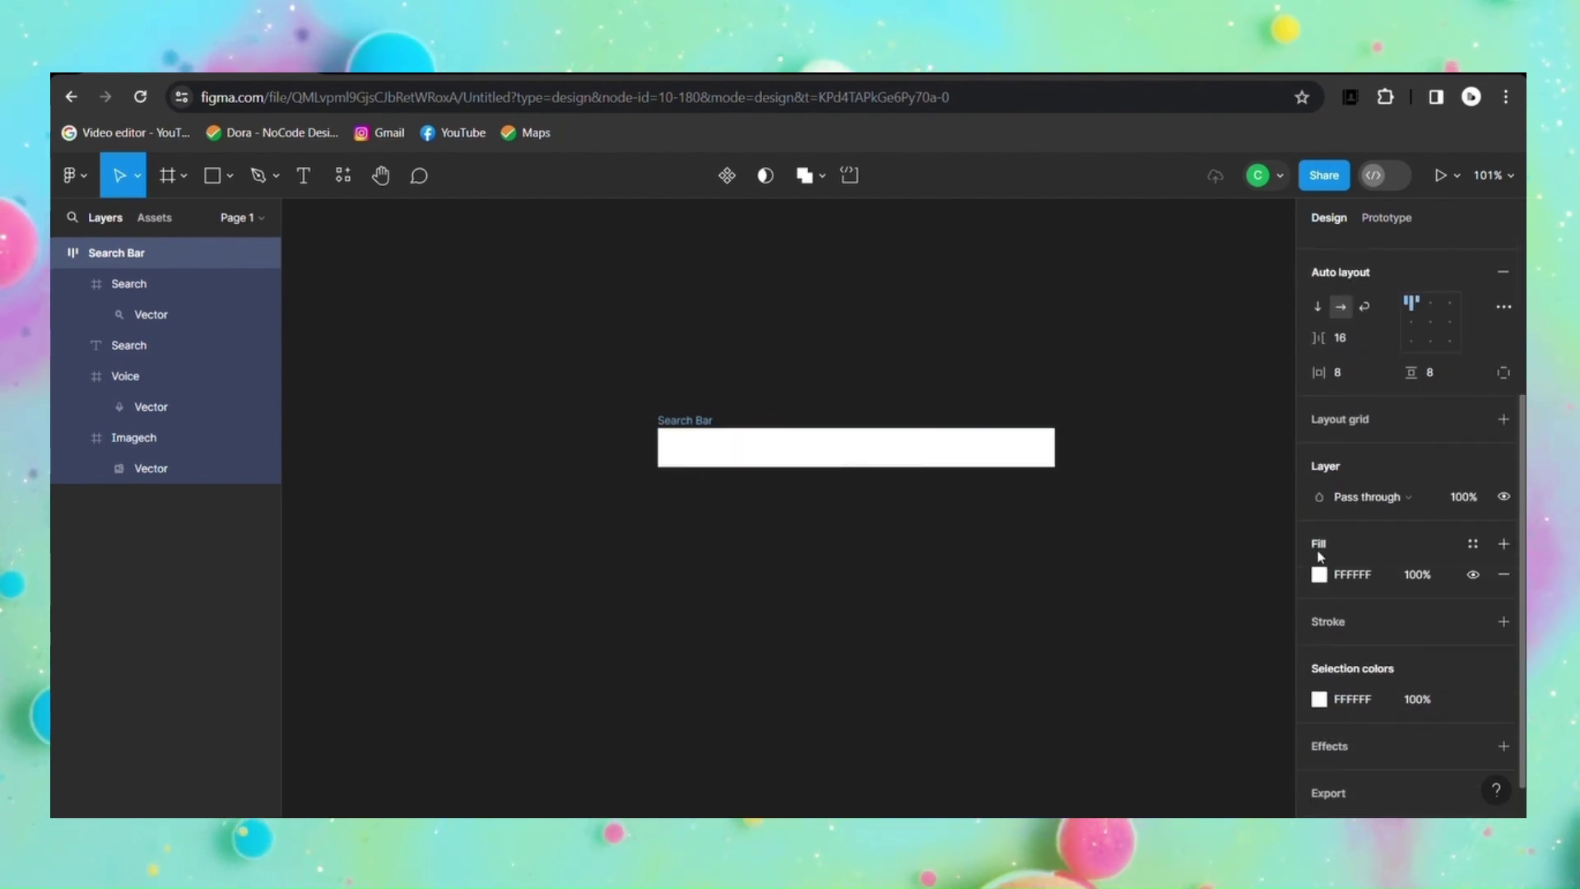
pyautogui.click(1504, 543)
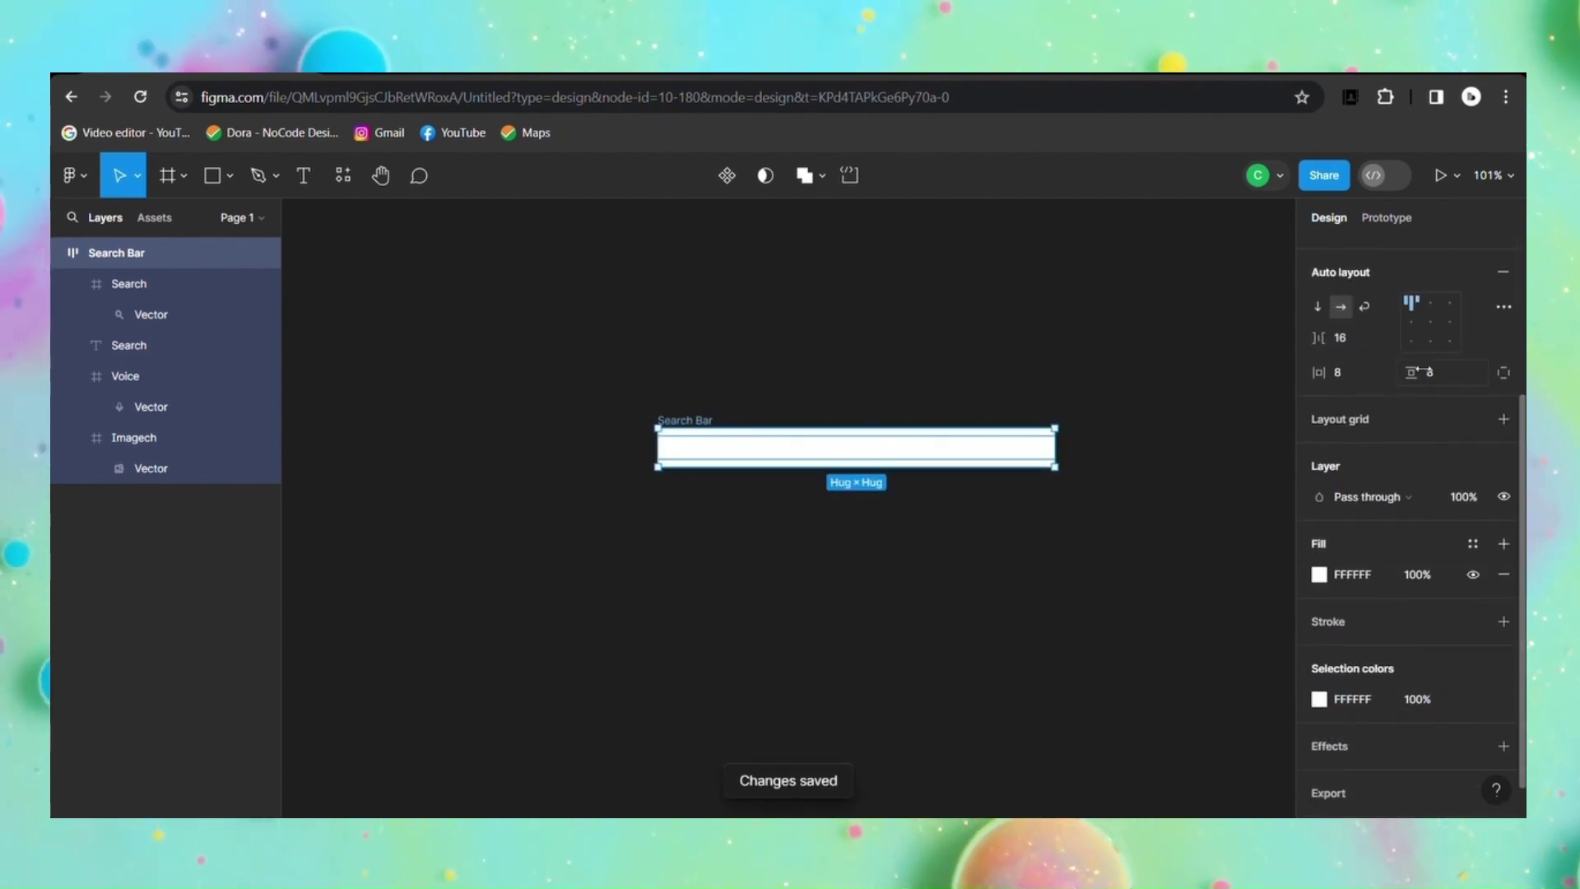
# Step: Round the Search Bar's corners into a pill shape with a 20 radius
pyautogui.scroll(2, 1517, 306)
pyautogui.click(1460, 303)
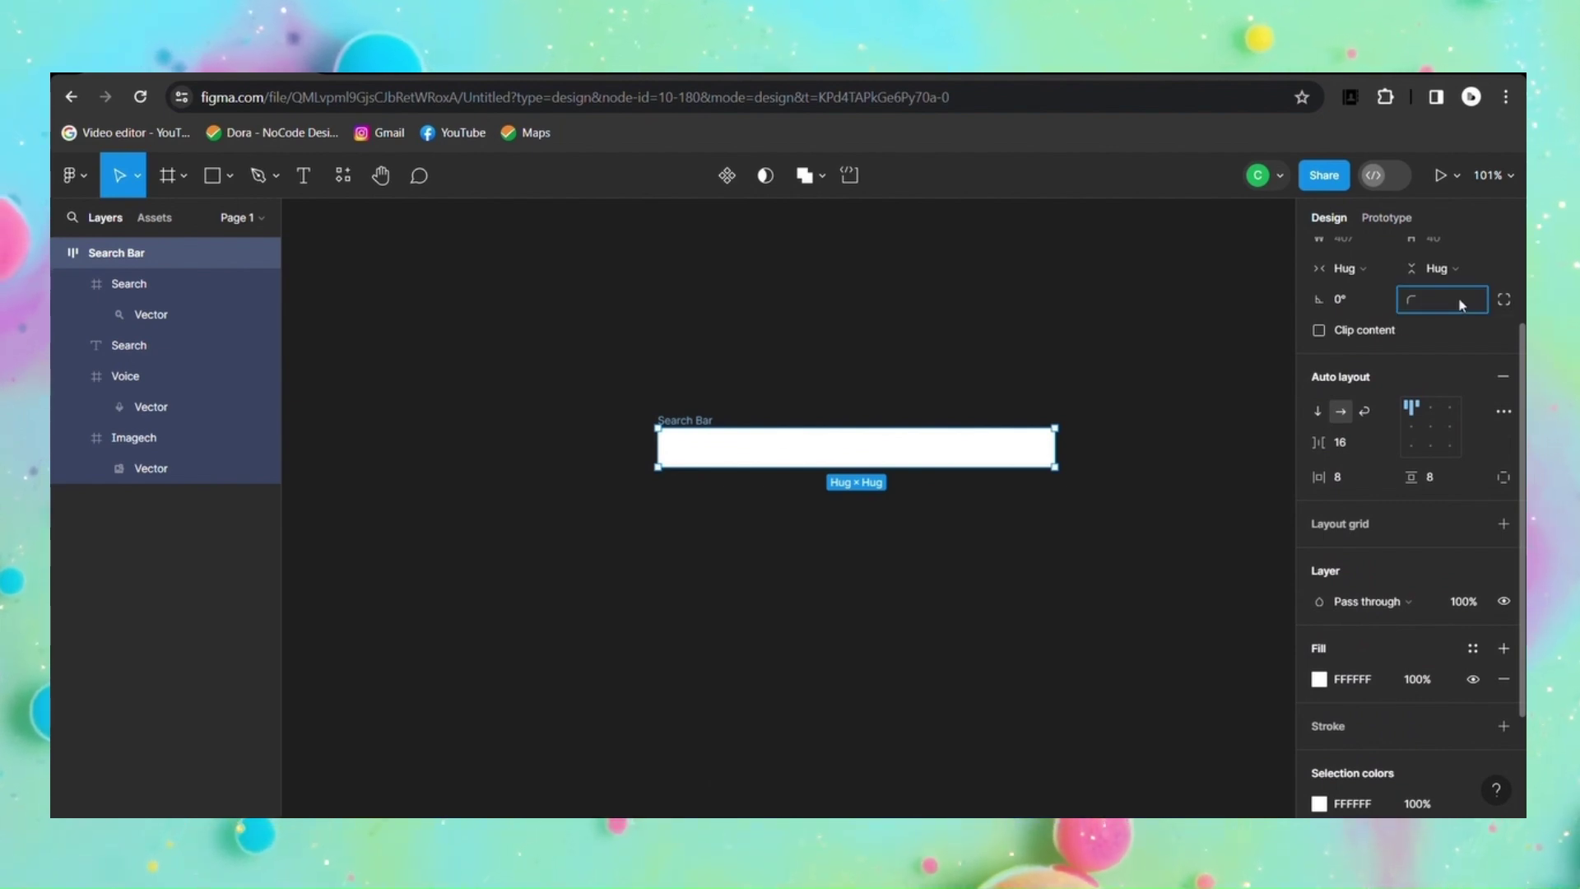
pyautogui.write('100')
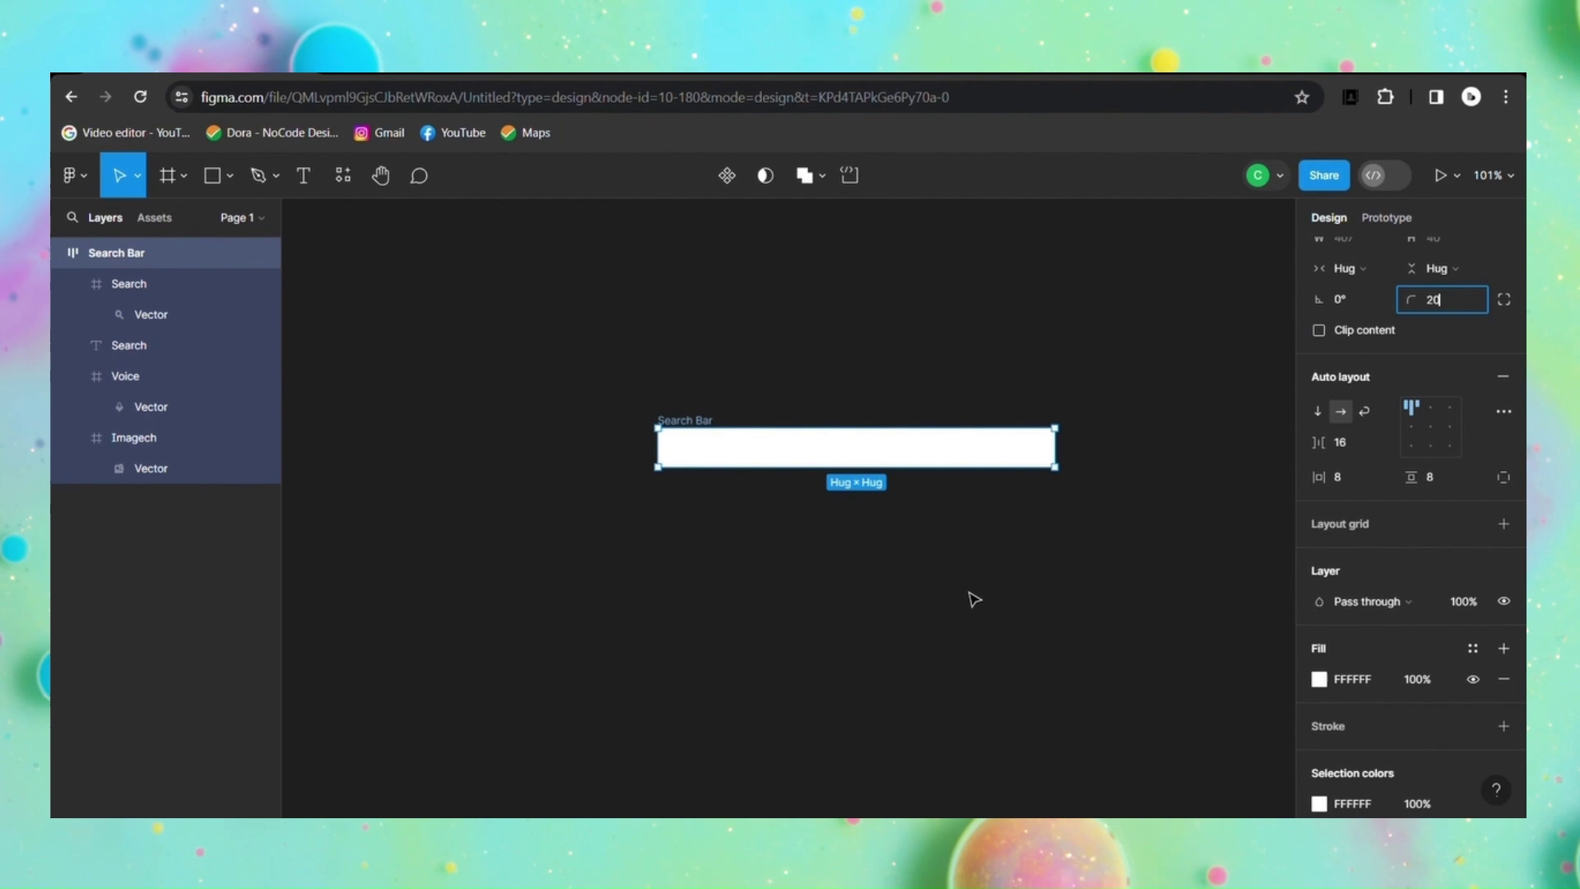
pyautogui.click(967, 632)
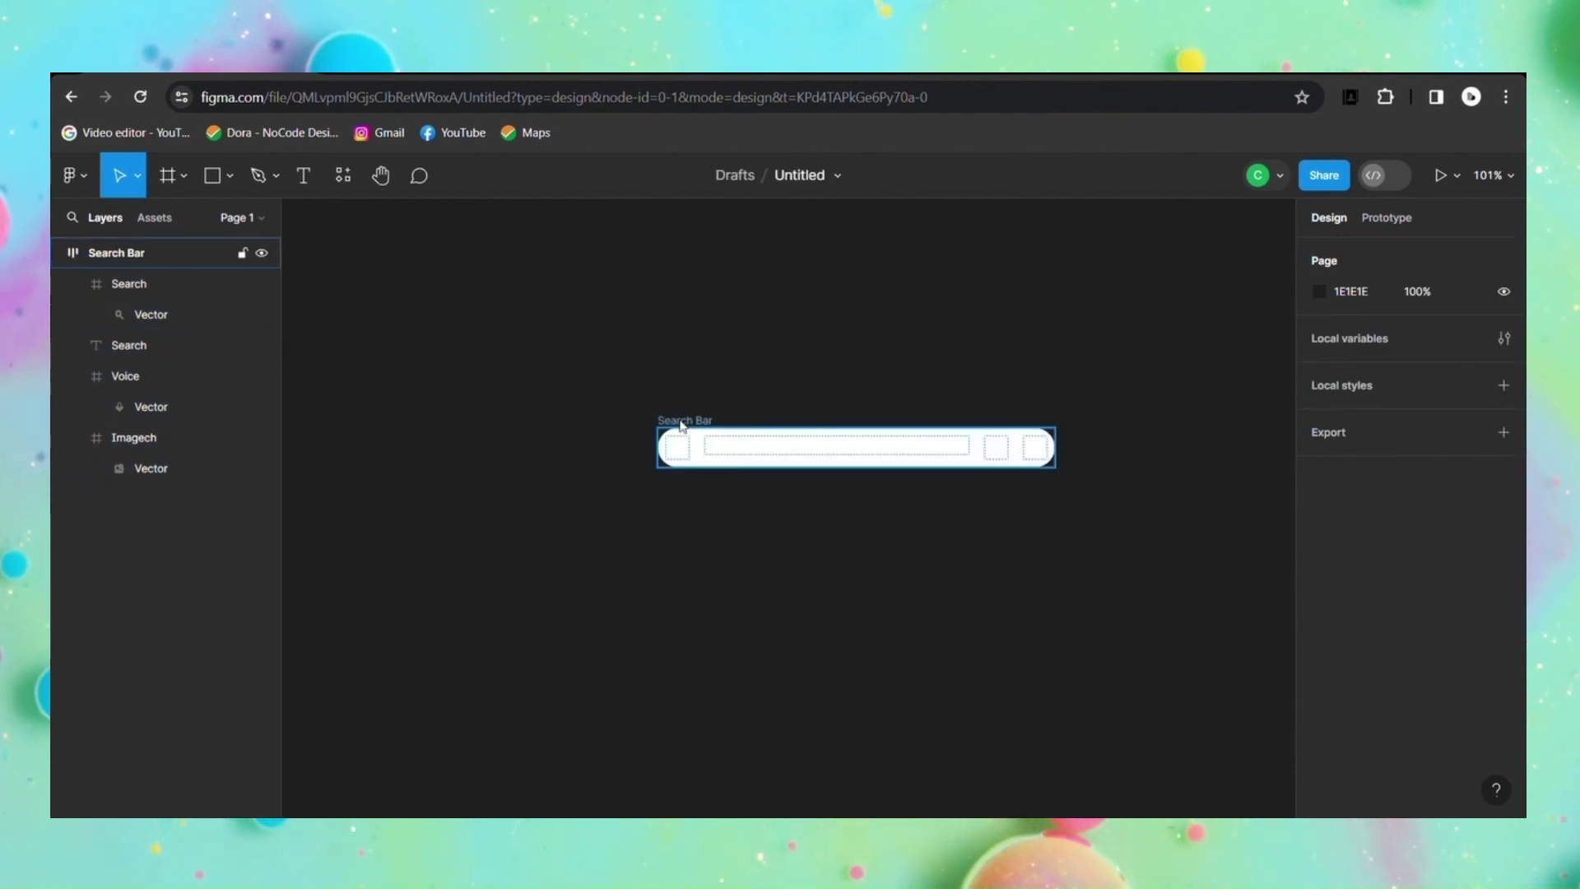
pyautogui.click(724, 451)
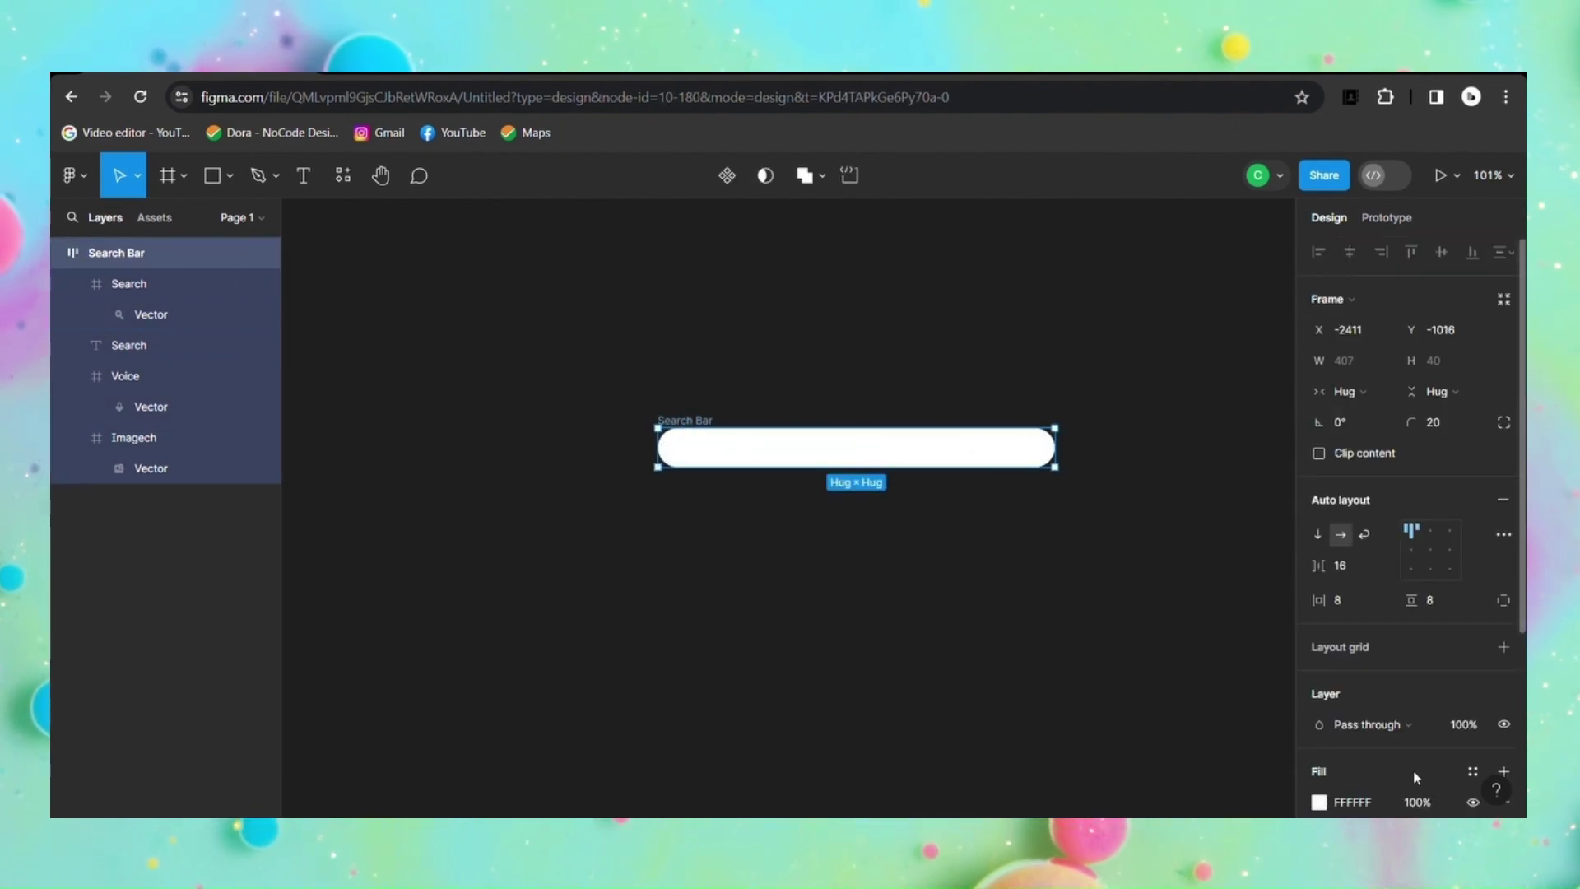
# Step: Try a dark 1E1E1E fill on the bar, then revert it to white FFFFFF
pyautogui.click(1319, 803)
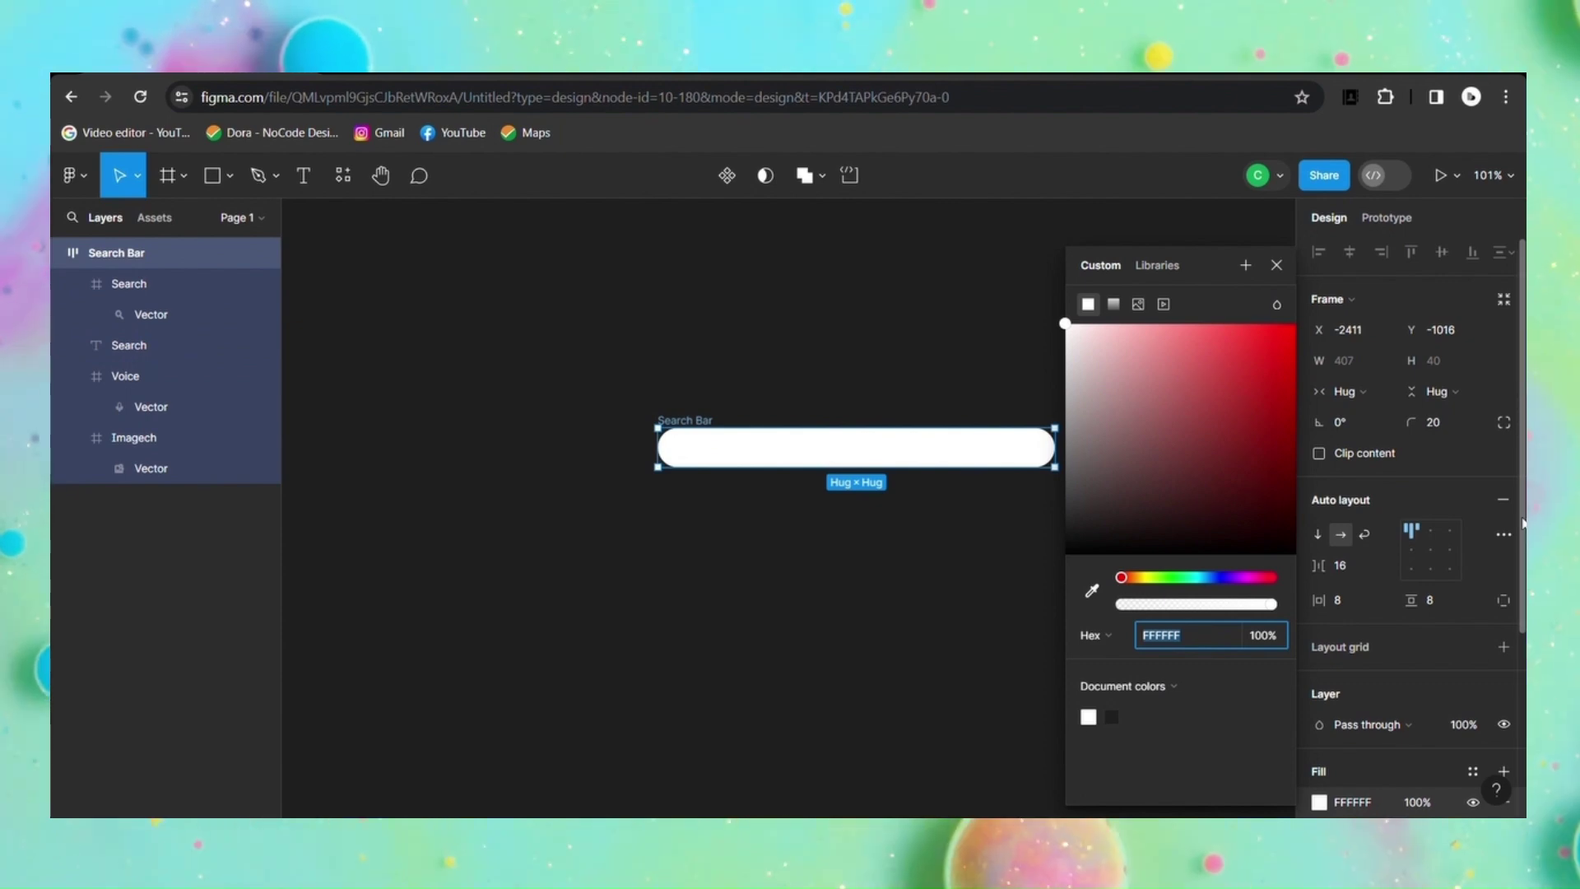
pyautogui.scroll(-3, 1411, 576)
pyautogui.click(1322, 655)
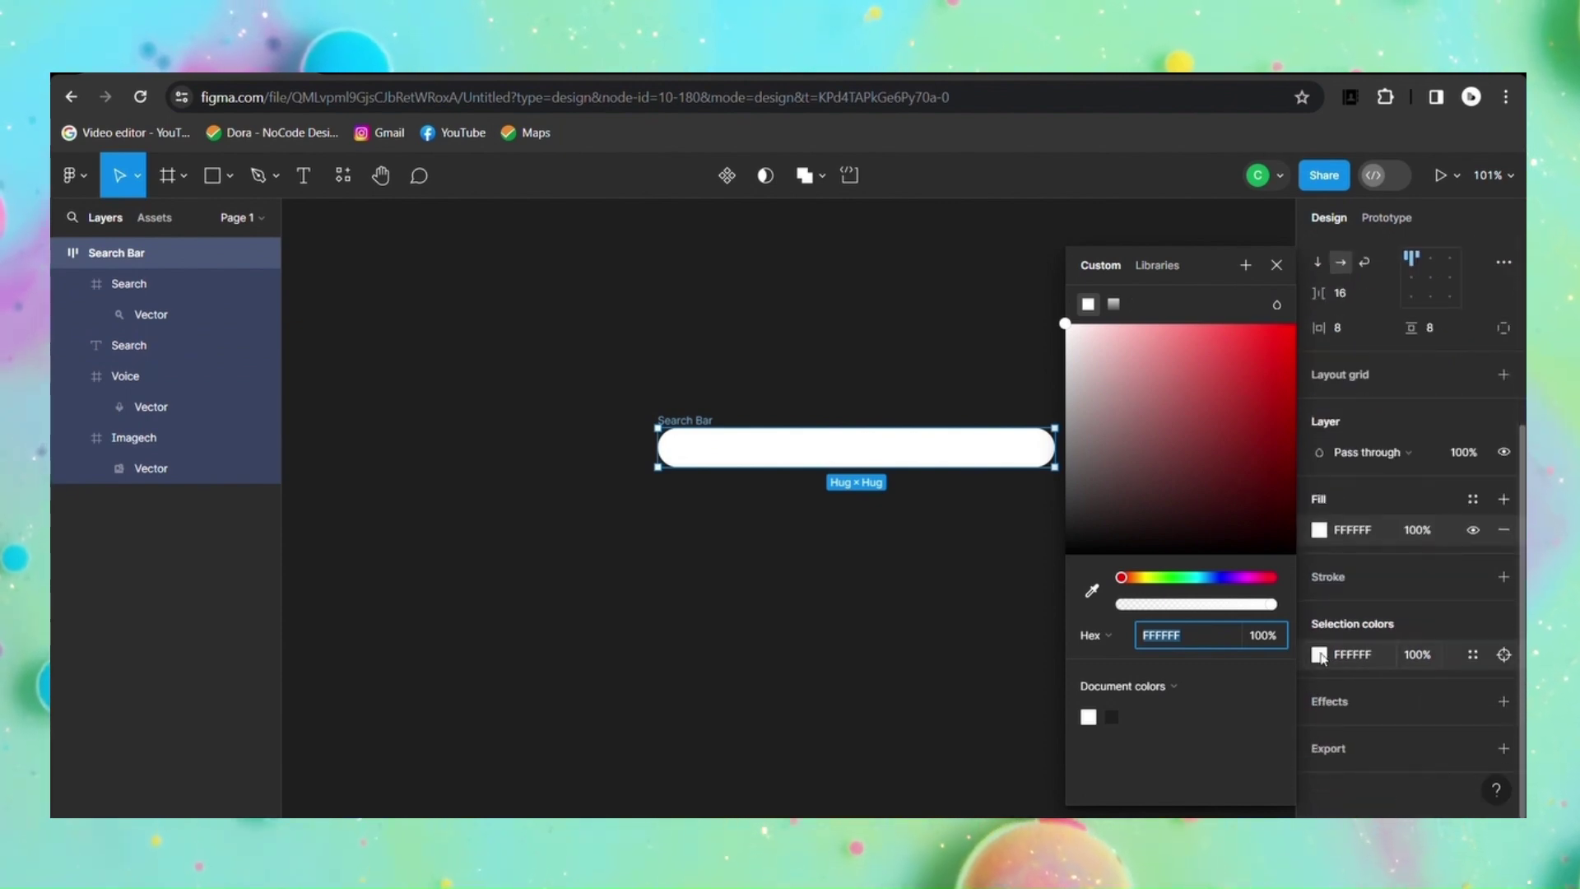
pyautogui.click(1111, 716)
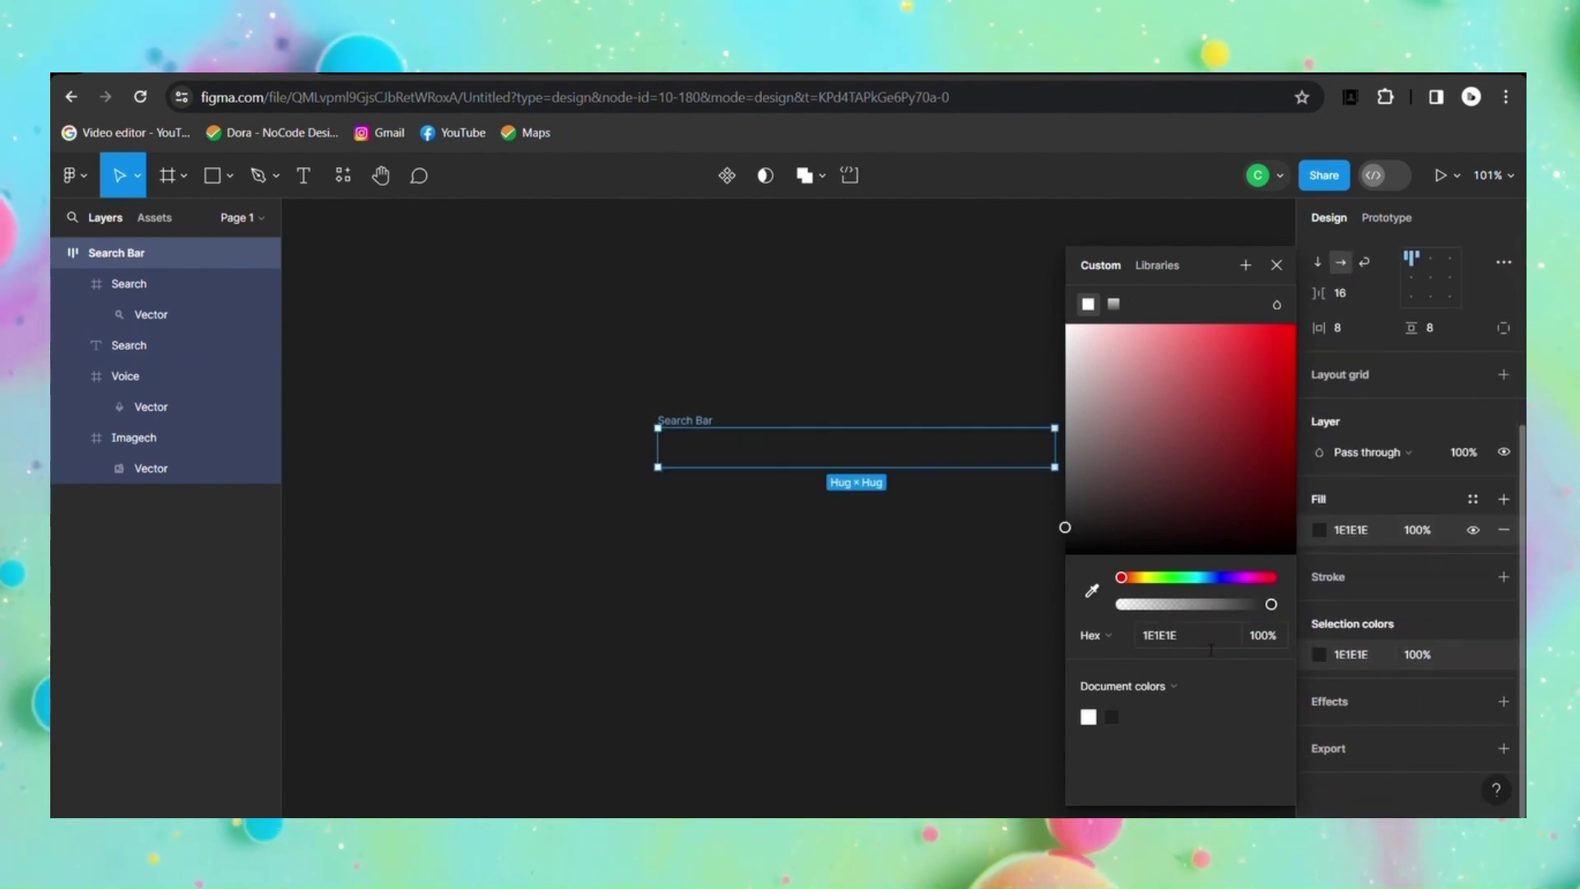
pyautogui.click(1088, 717)
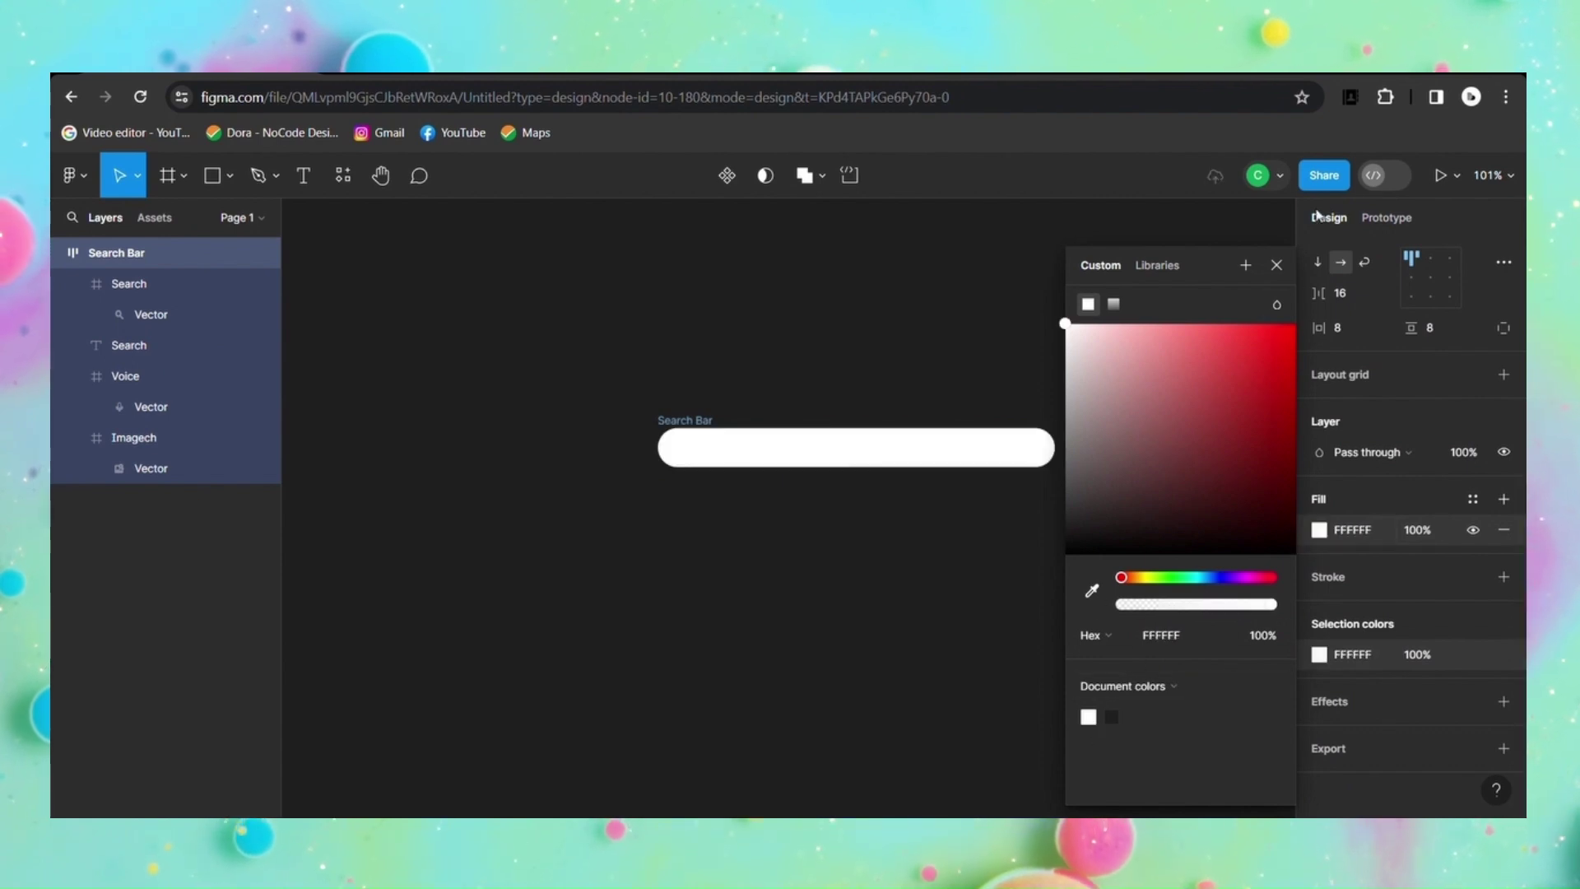
pyautogui.click(1277, 265)
# Step: Set the magnifier, microphone and image icon vectors to dark 1E1E1E
pyautogui.click(153, 314)
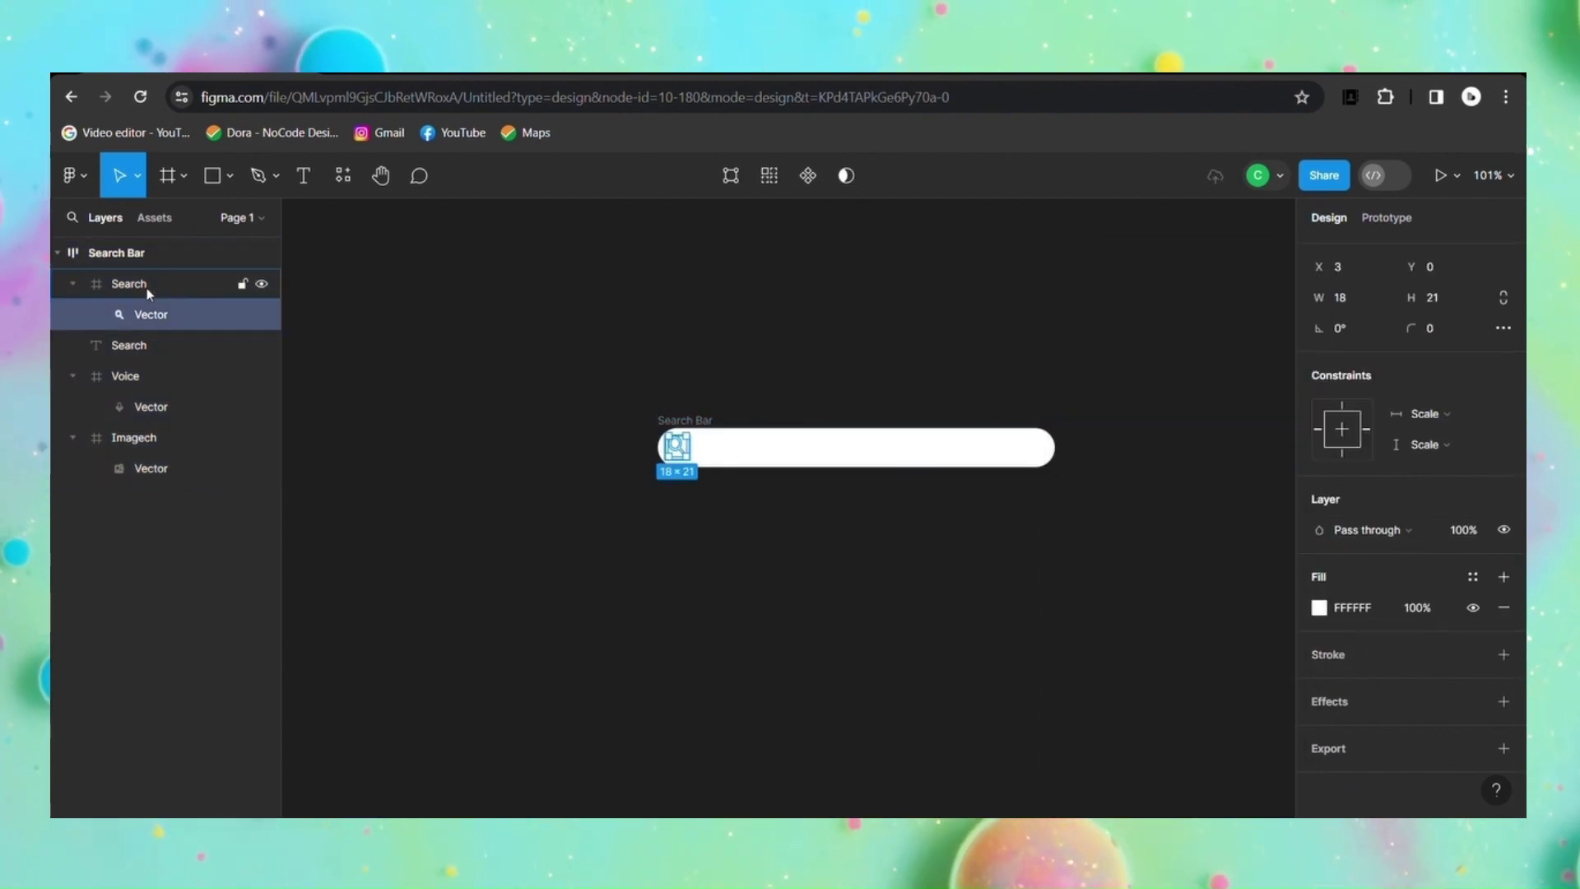
pyautogui.click(1317, 608)
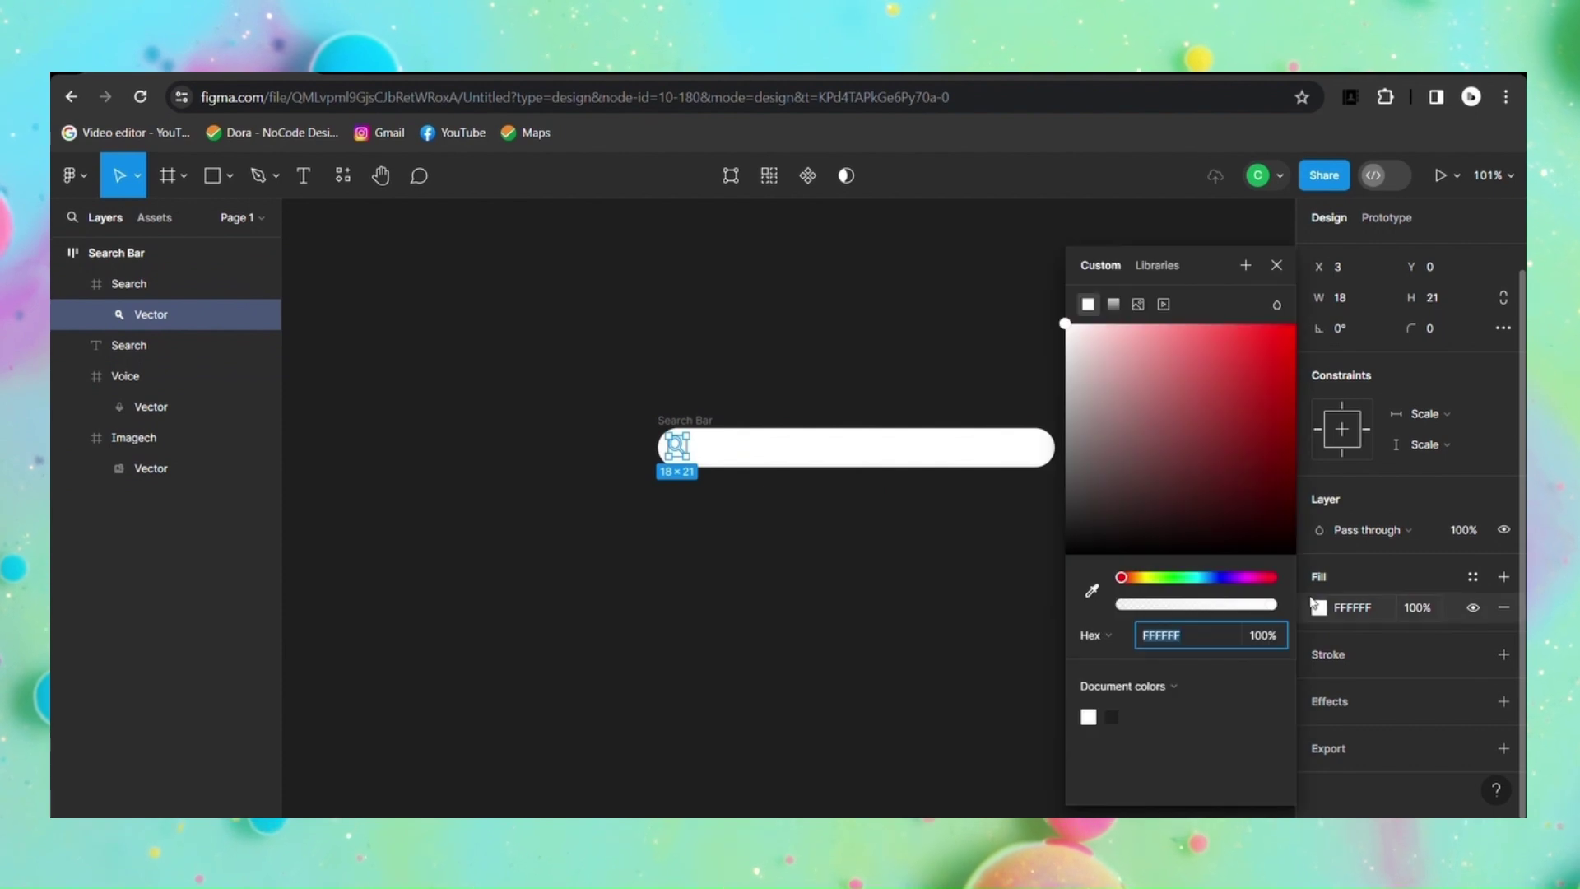
pyautogui.click(1112, 718)
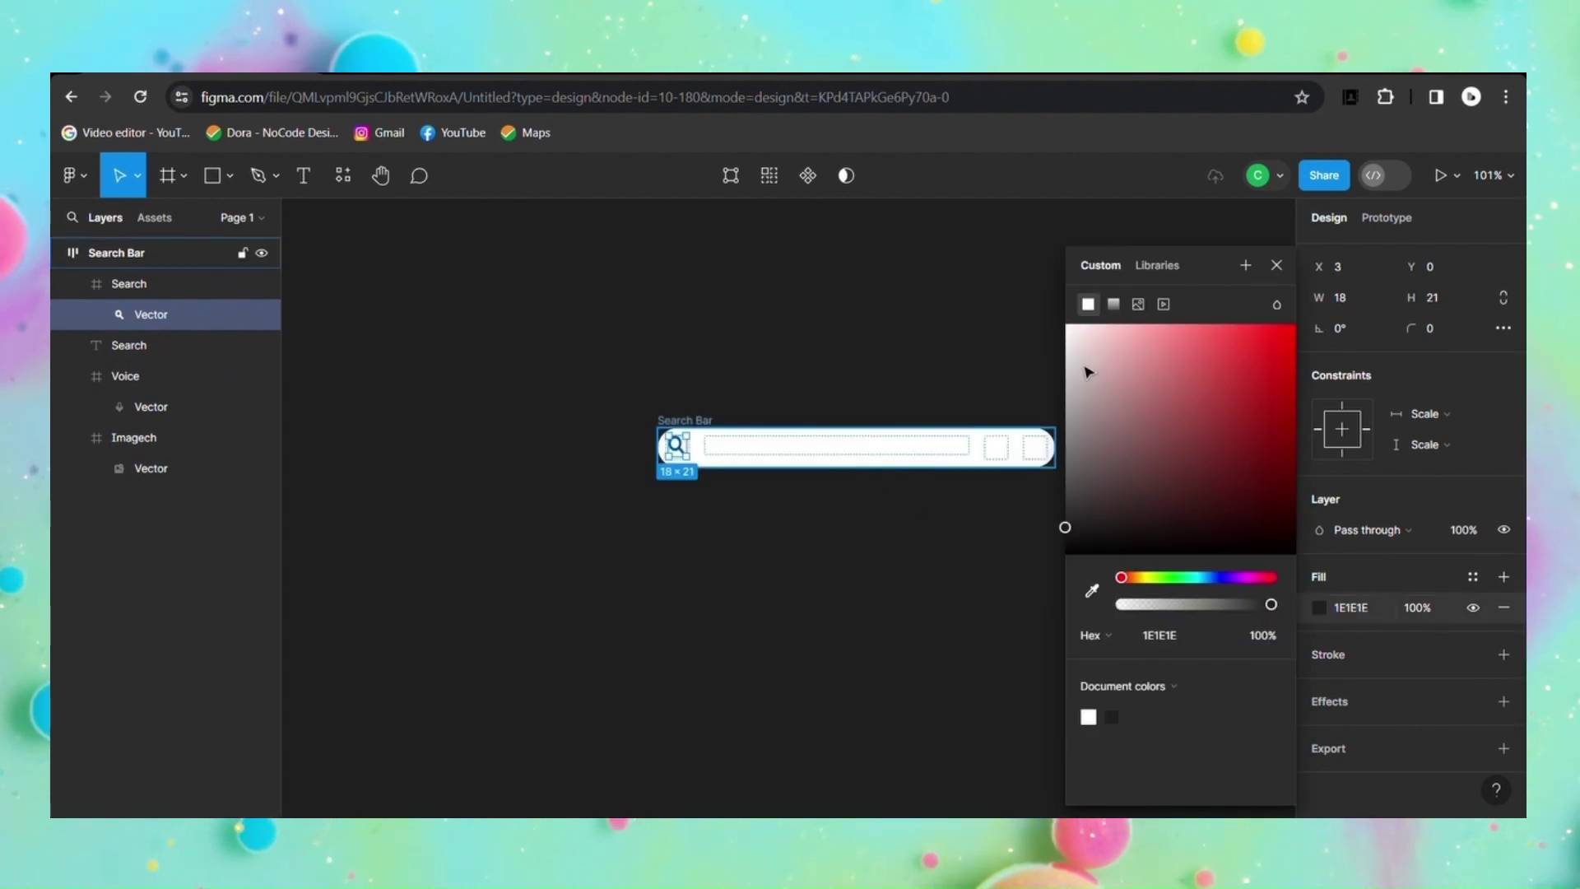
pyautogui.press('Escape')
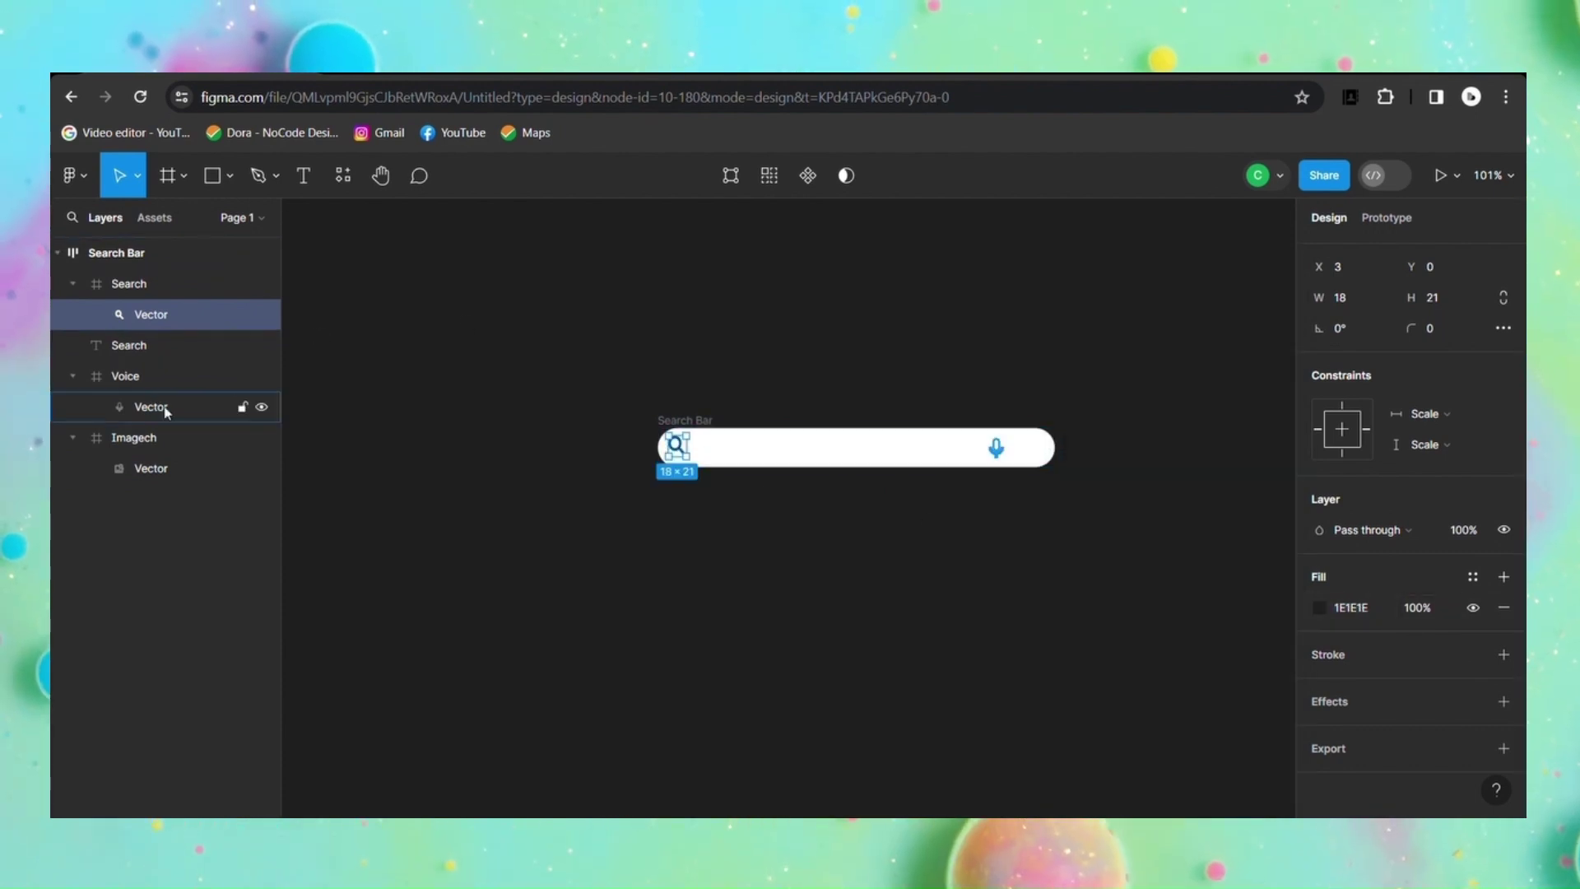
pyautogui.click(243, 407)
pyautogui.click(1321, 609)
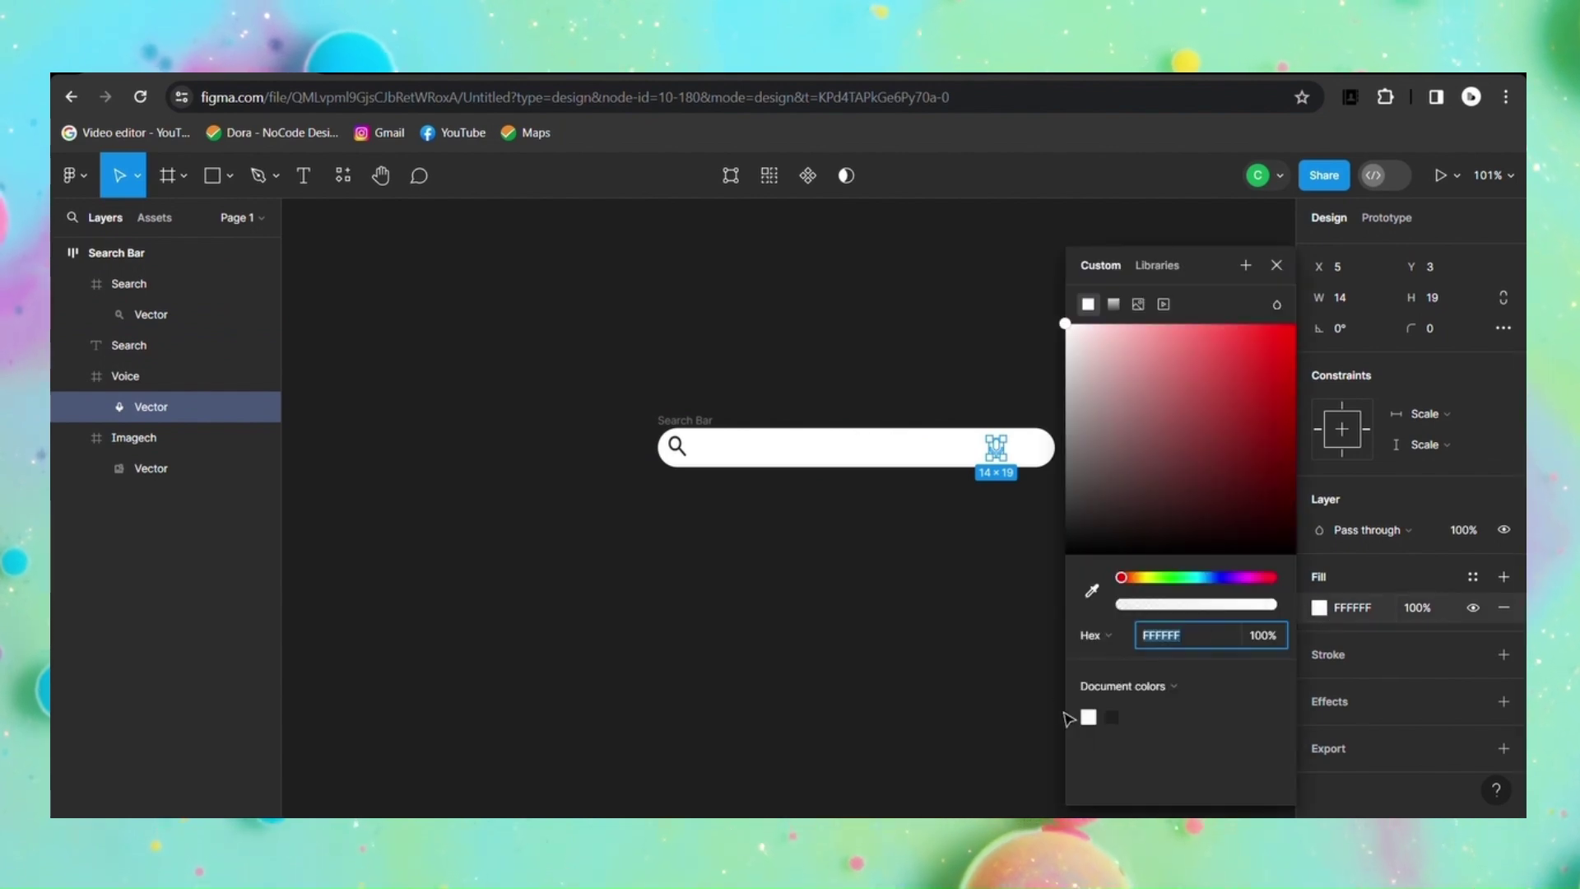
pyautogui.click(1112, 717)
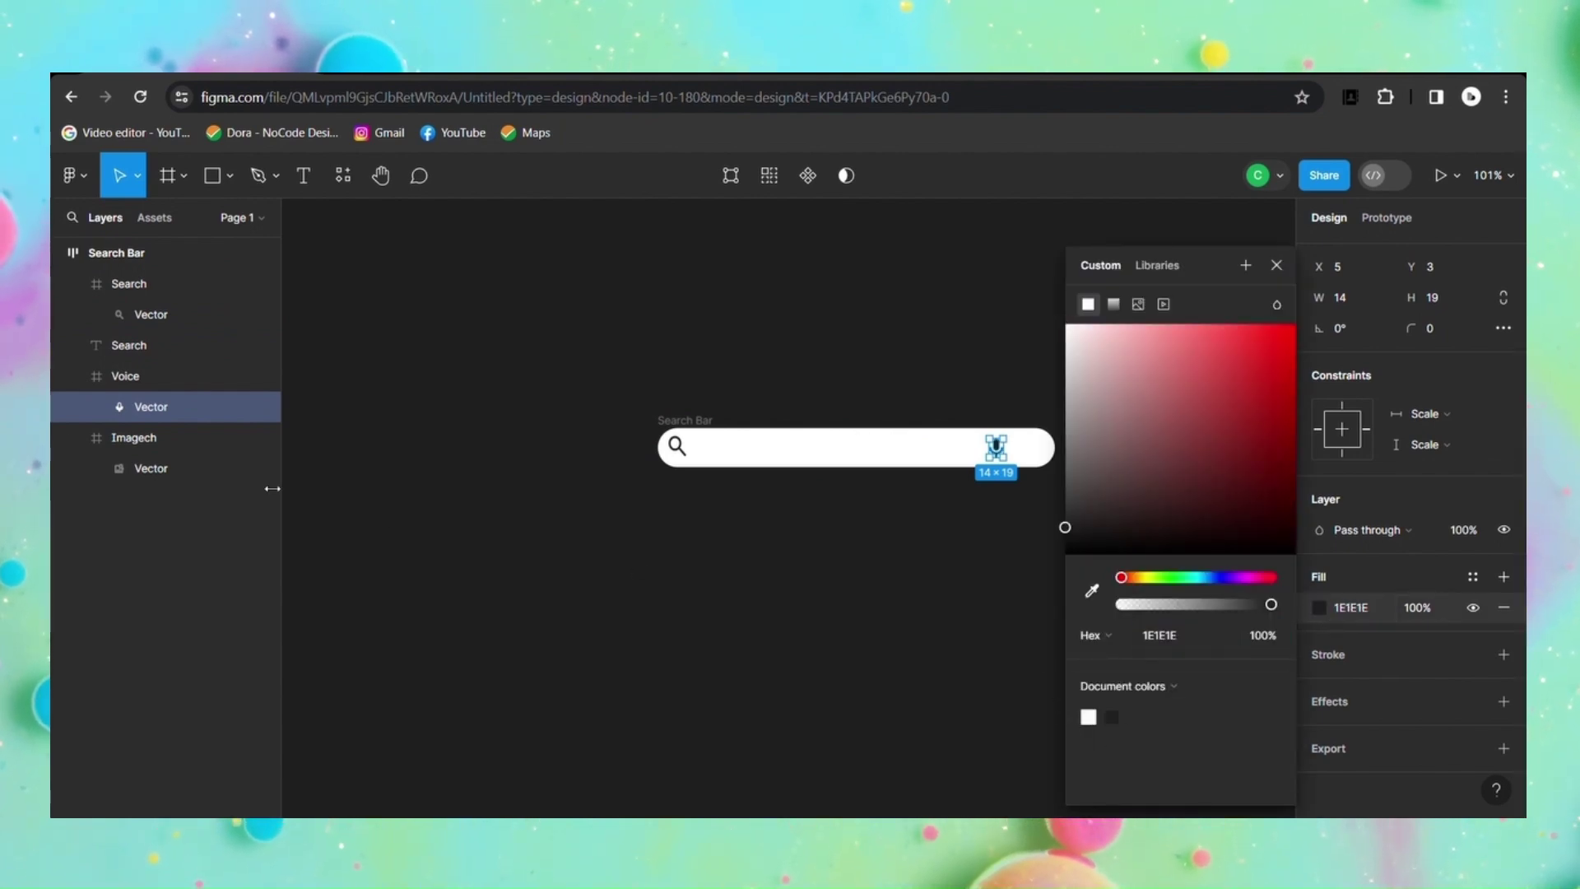
pyautogui.click(194, 469)
pyautogui.click(1321, 609)
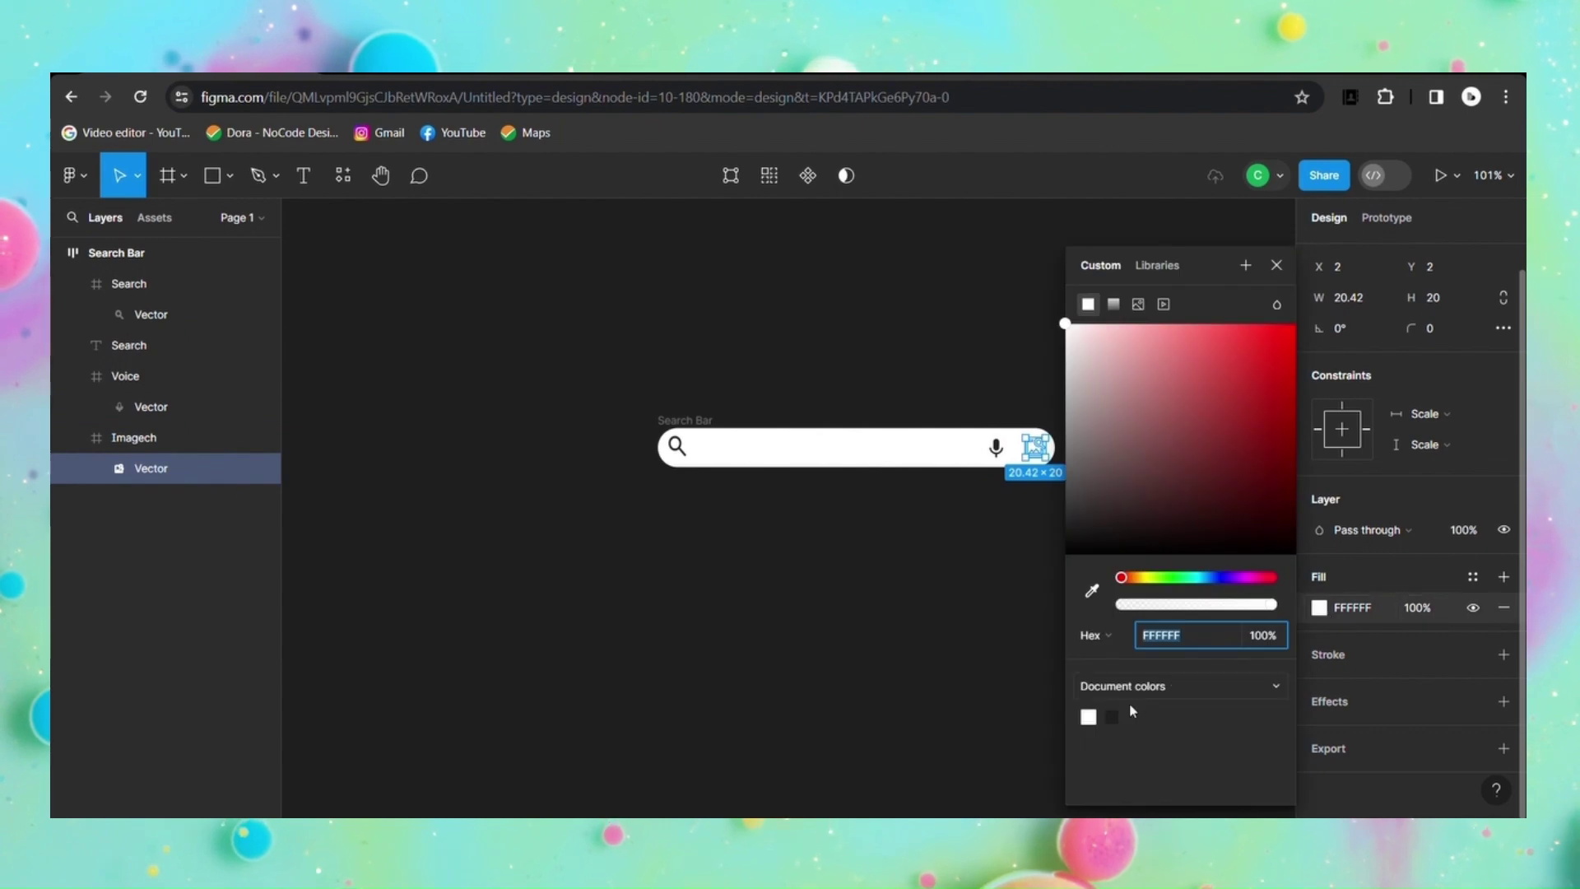
pyautogui.click(1112, 717)
# Step: Change the Search placeholder text fill to light grey A0A0A0
pyautogui.click(949, 586)
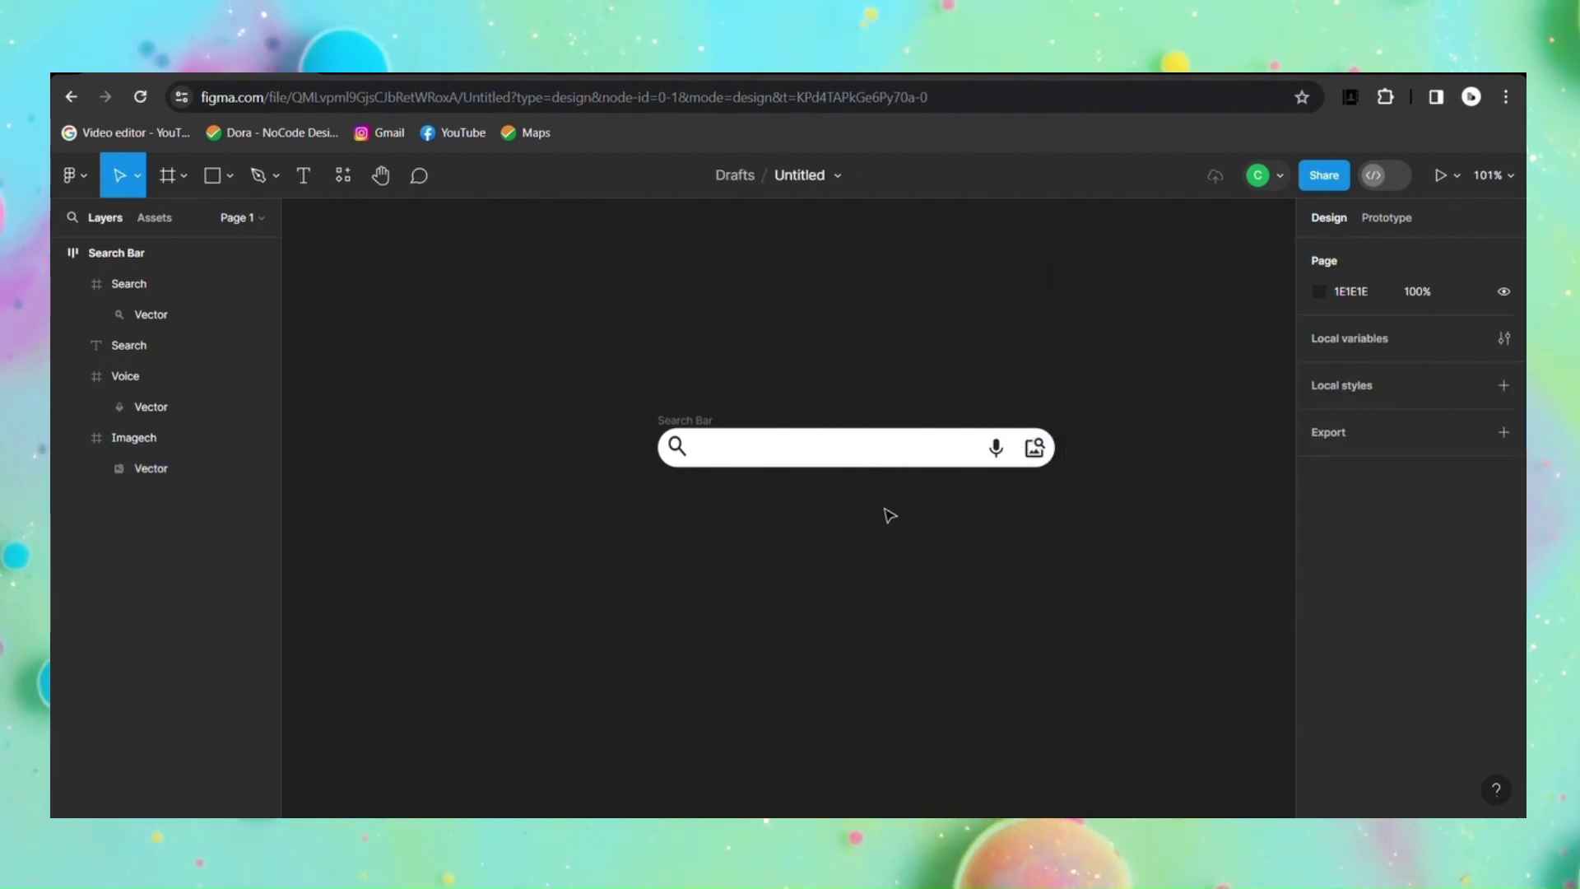
pyautogui.click(677, 445)
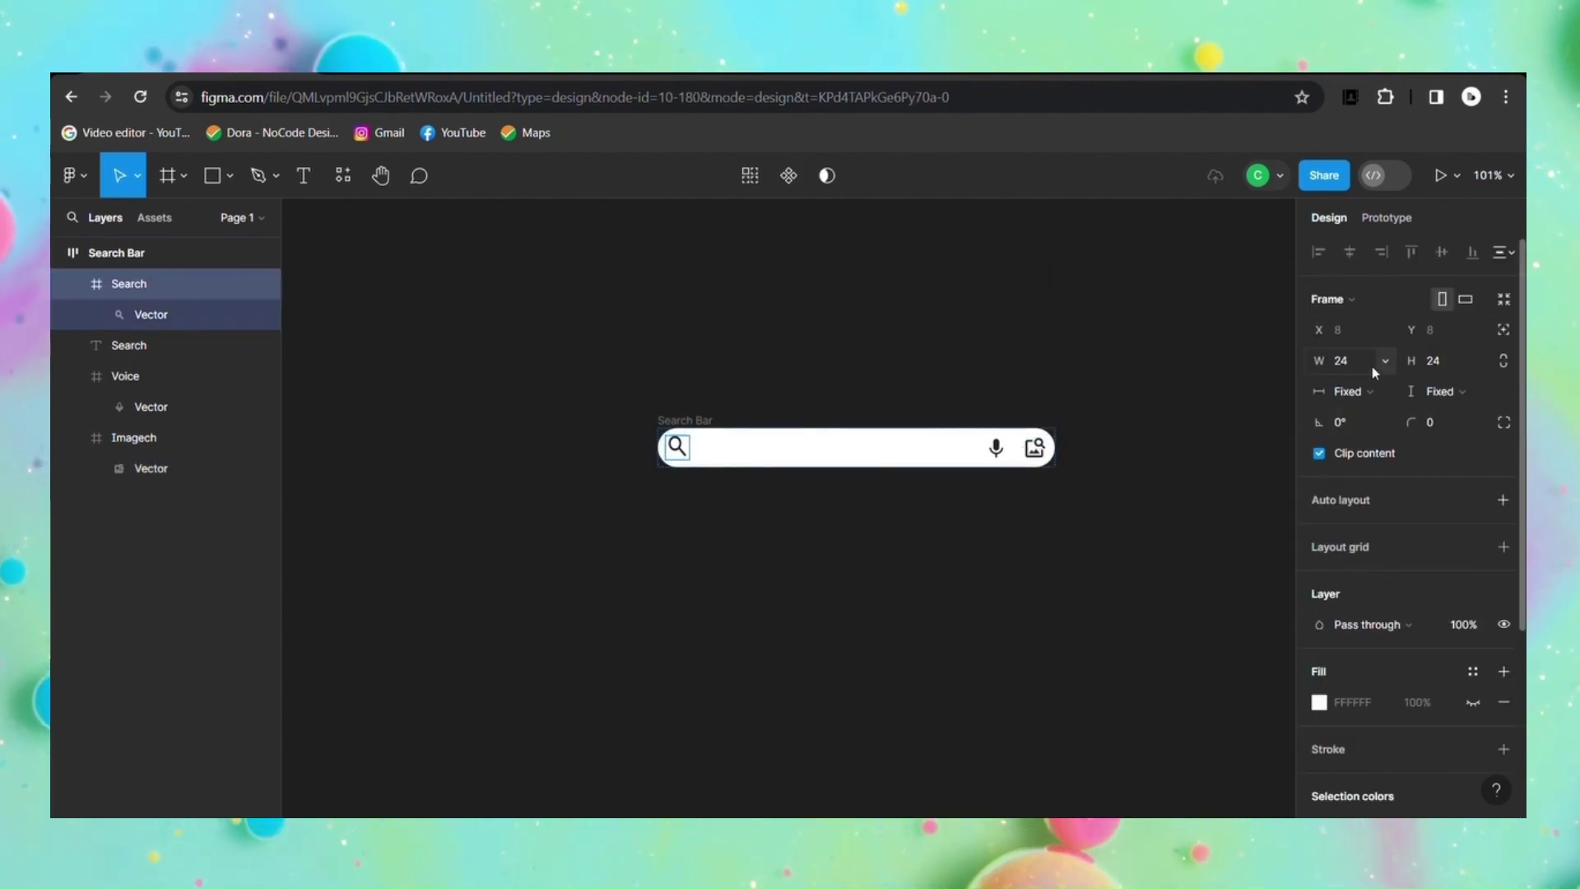
pyautogui.press('Tab')
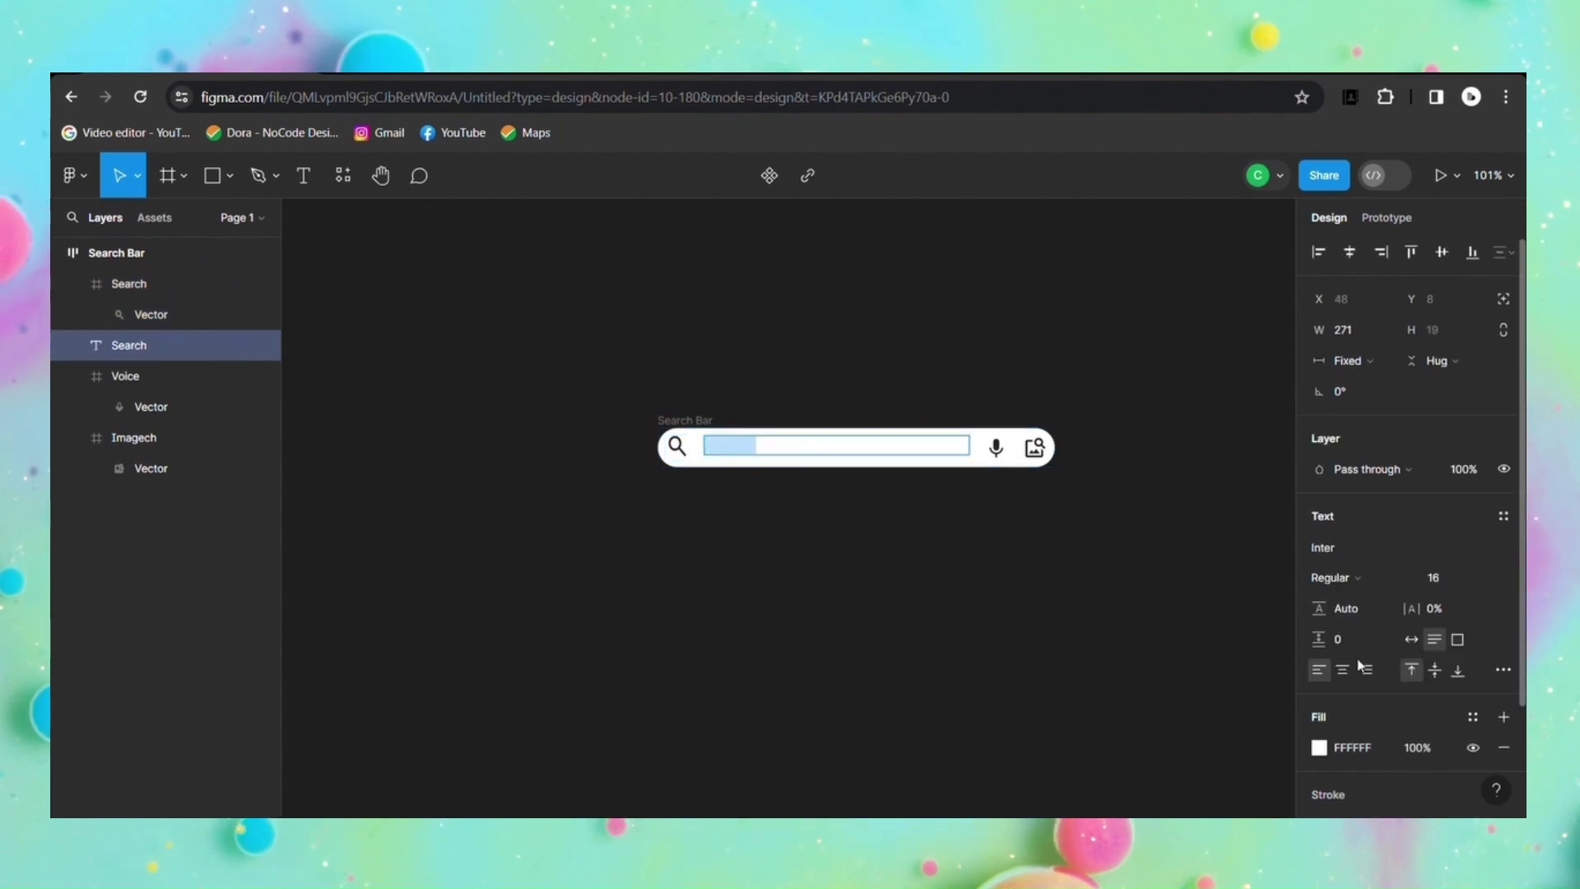
pyautogui.click(1317, 749)
pyautogui.click(1112, 718)
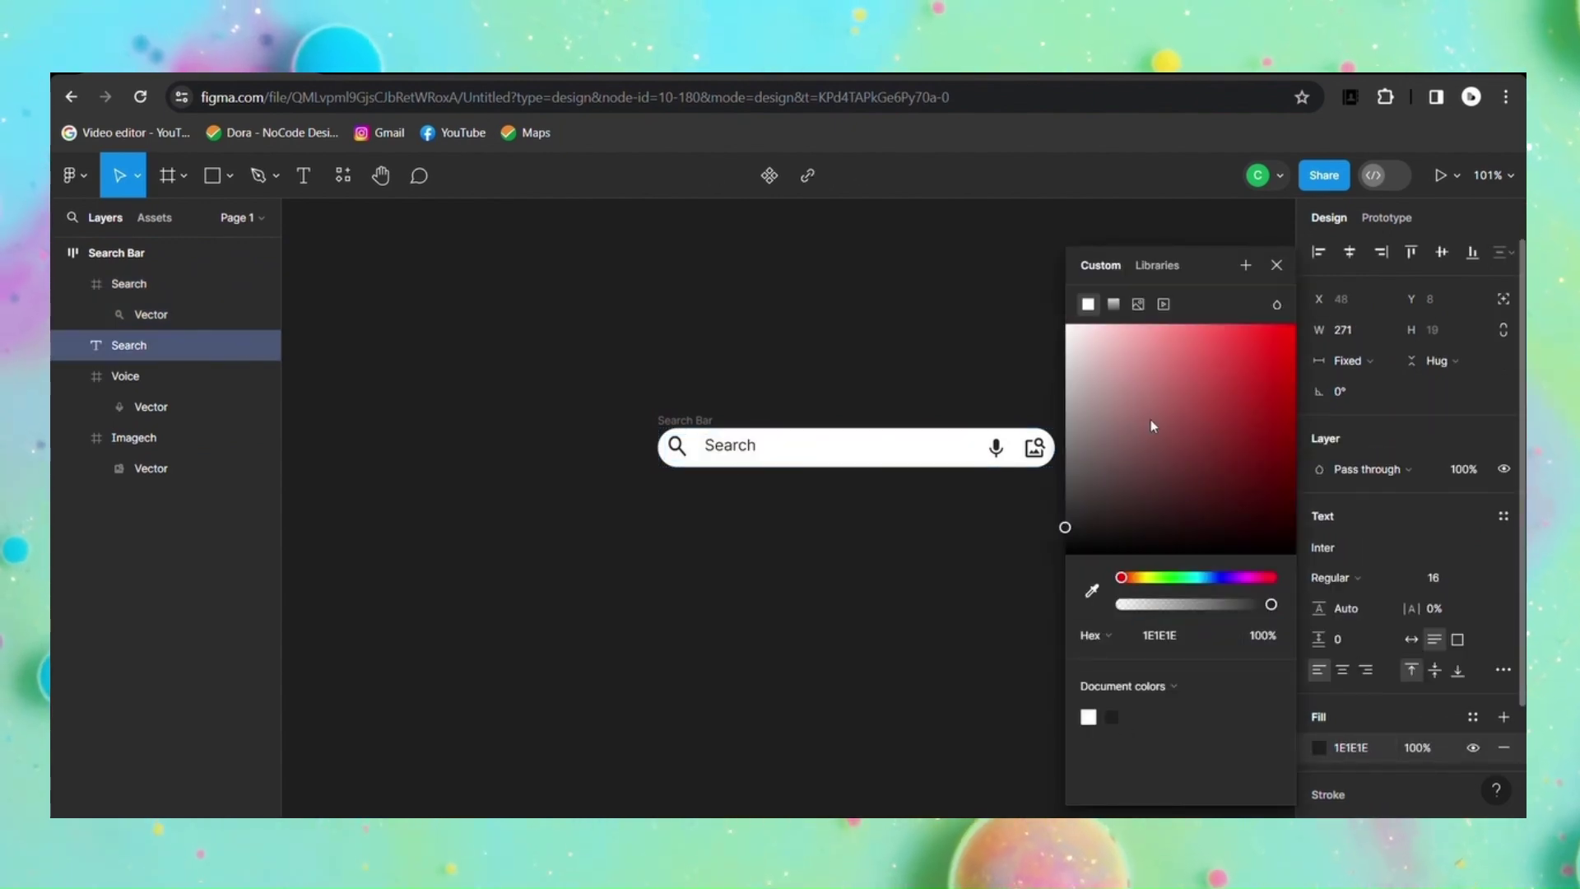
pyautogui.press('Return')
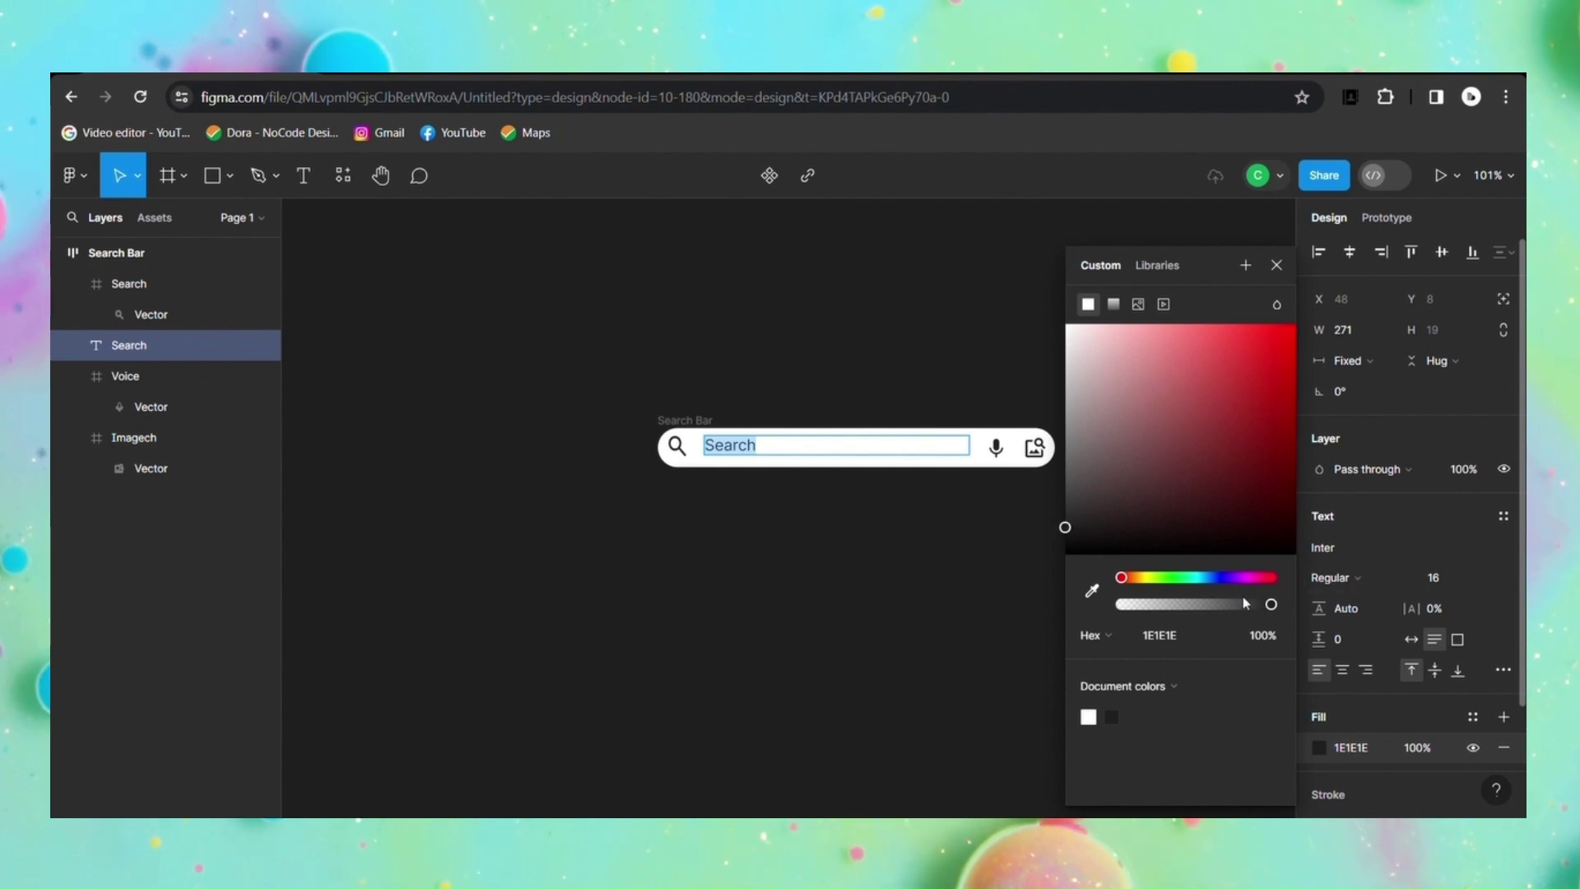
pyautogui.moveTo(1088, 487); pyautogui.dragTo(1033, 418)
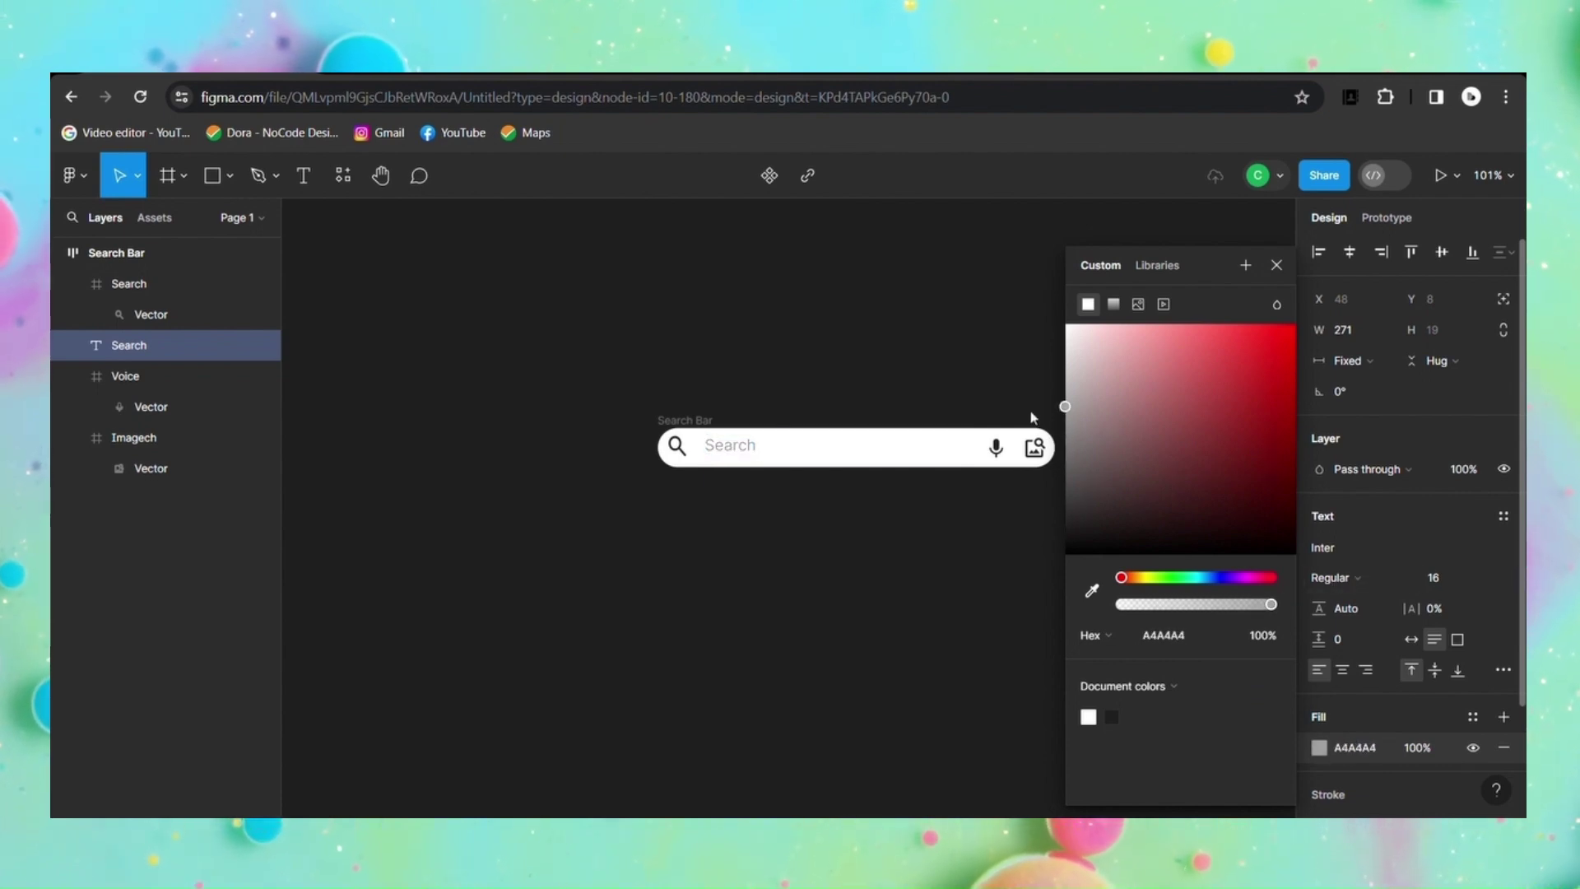
pyautogui.moveTo(1025, 413); pyautogui.dragTo(1063, 423)
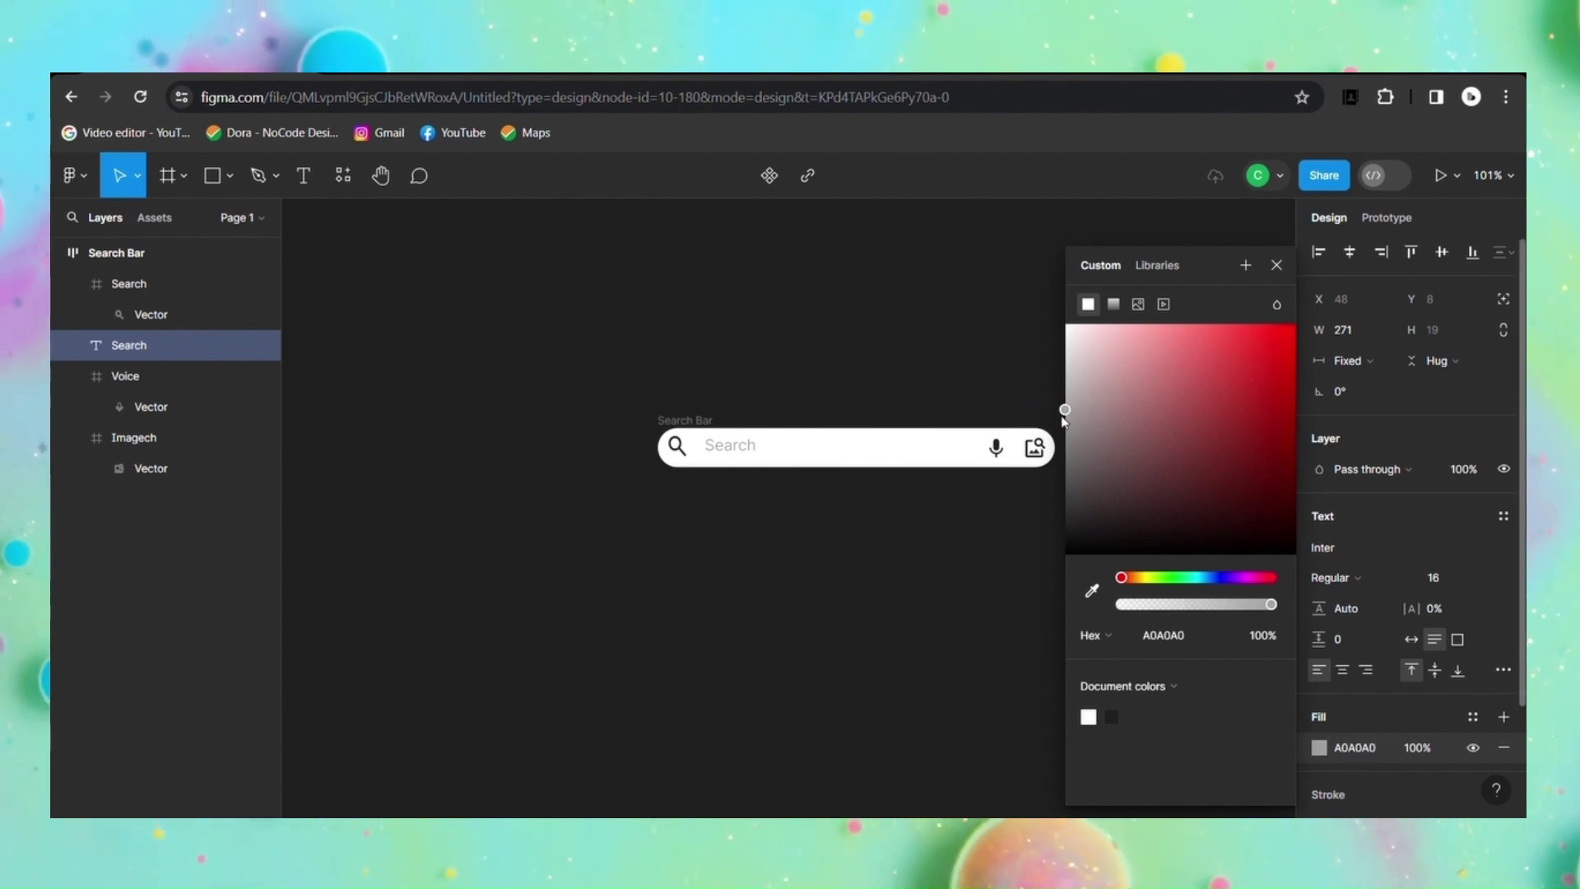
pyautogui.click(1276, 264)
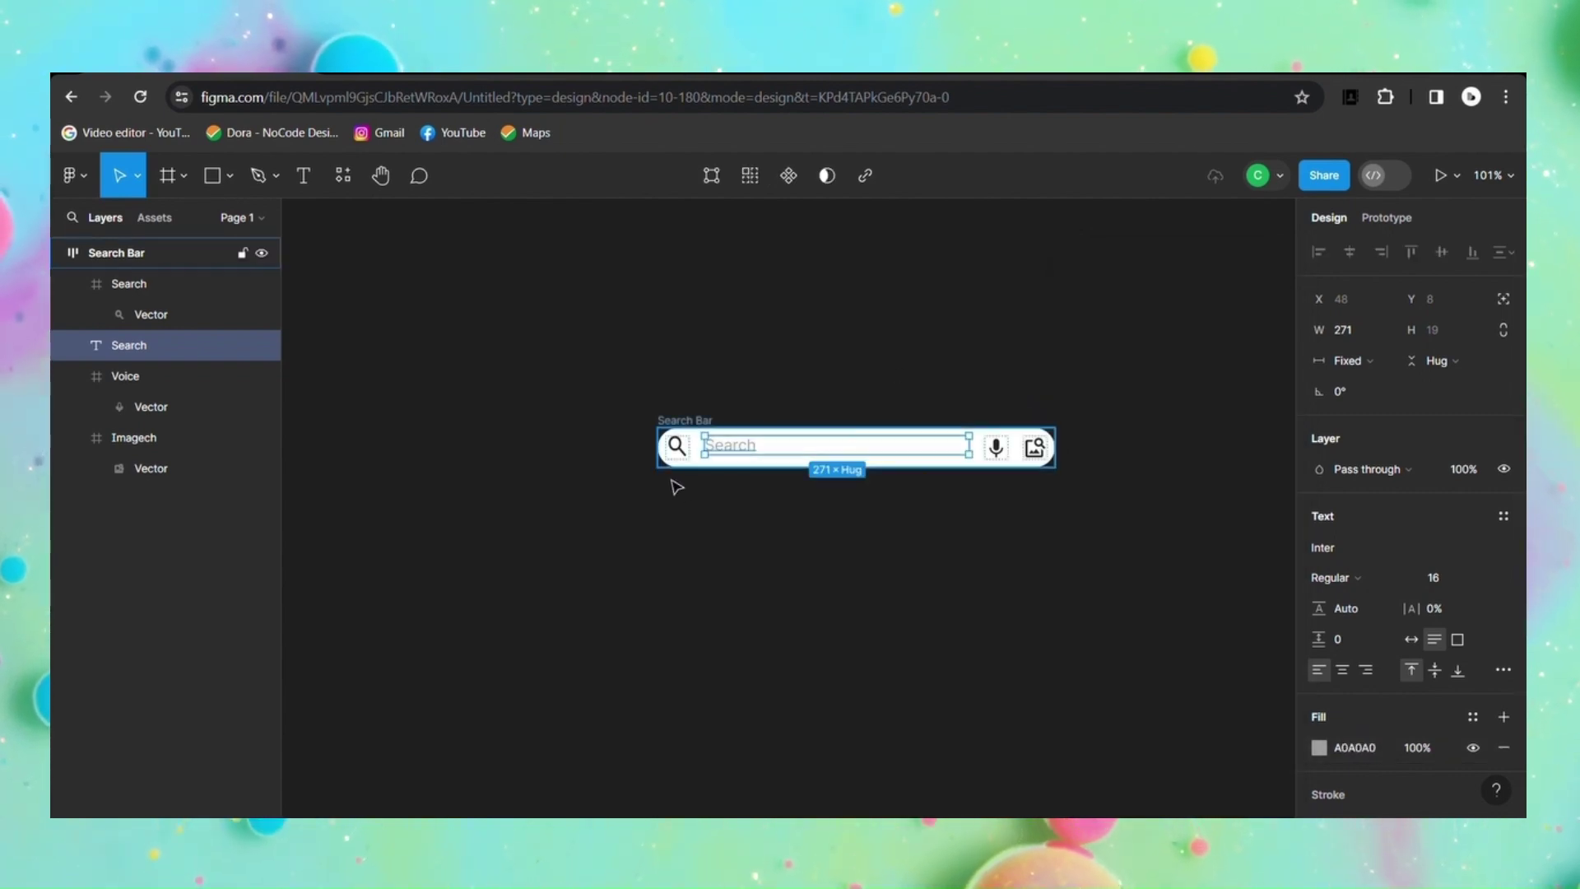
# Step: Delete the old magnifier icon frame from the Search Bar
pyautogui.press('Escape')
pyautogui.click(683, 457)
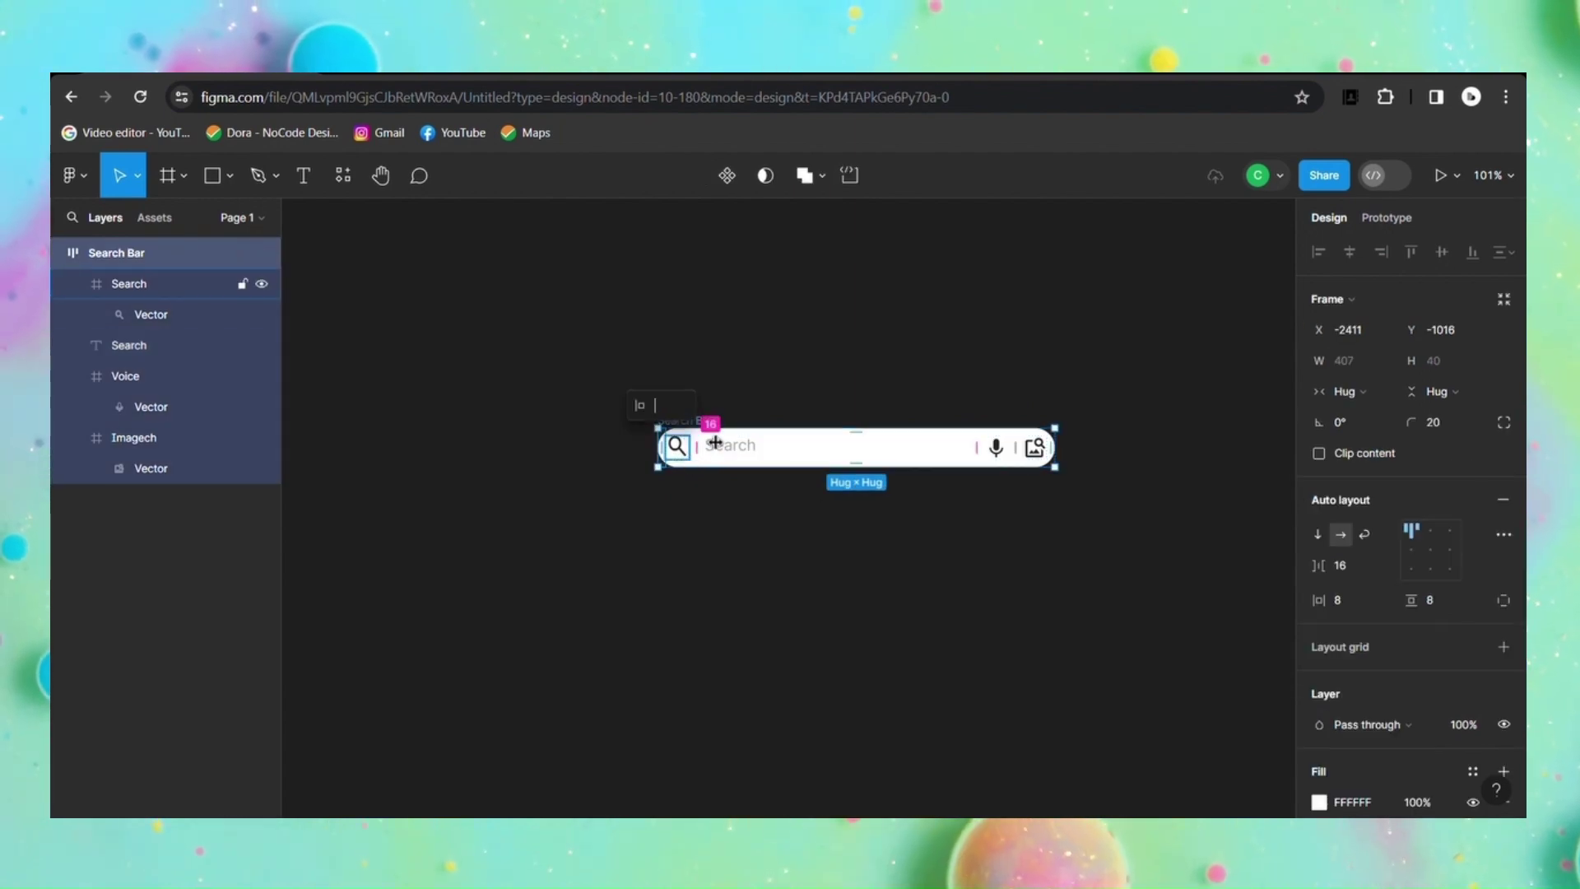
pyautogui.click(752, 405)
pyautogui.click(690, 459)
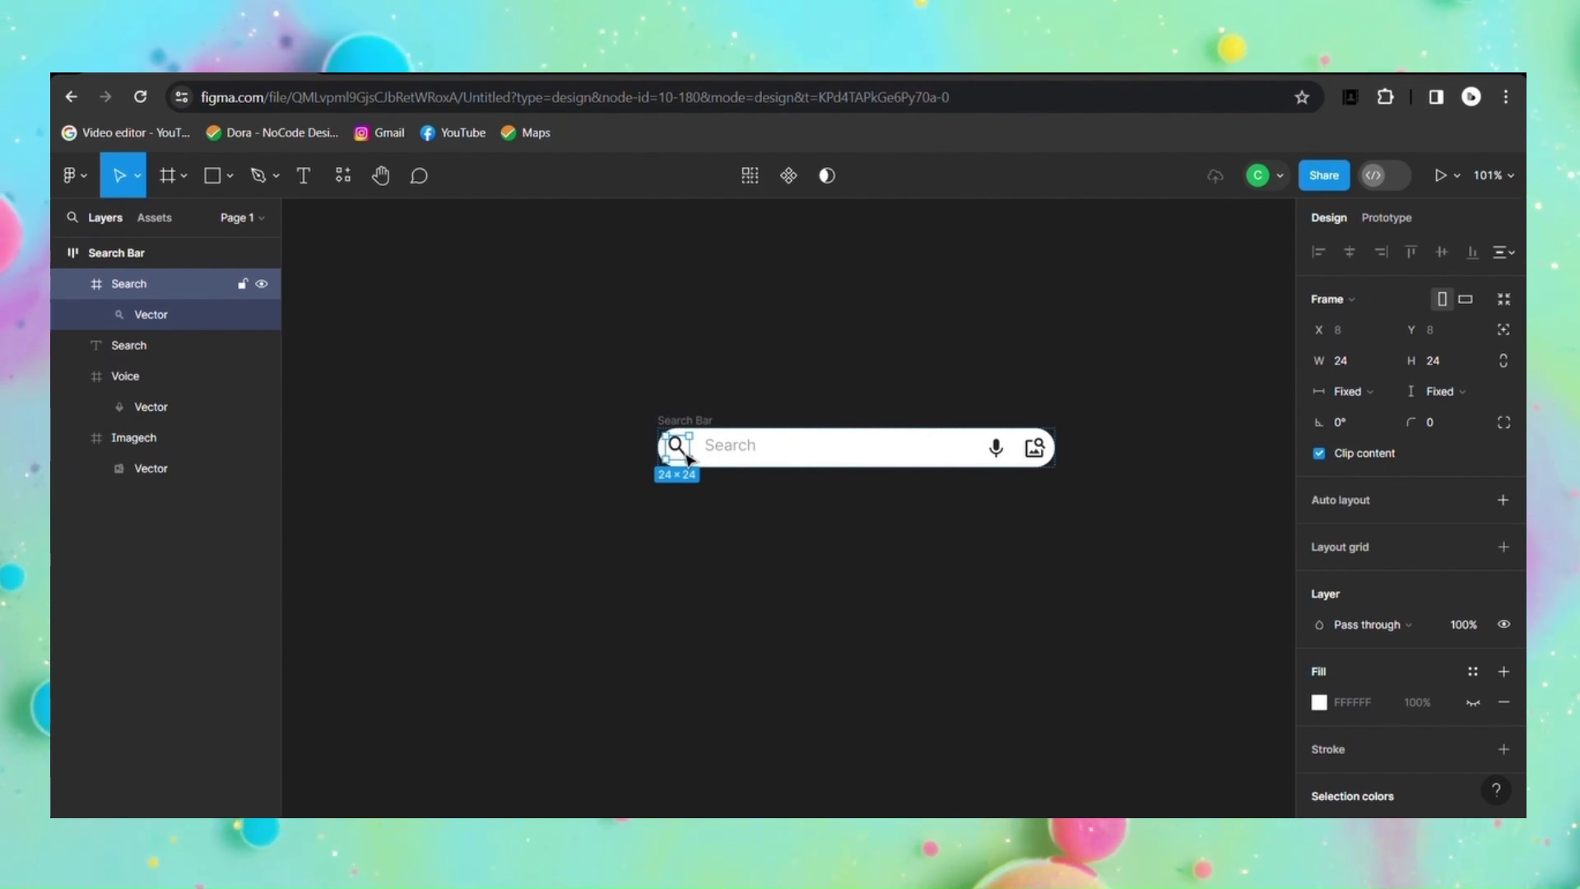
pyautogui.press('Escape')
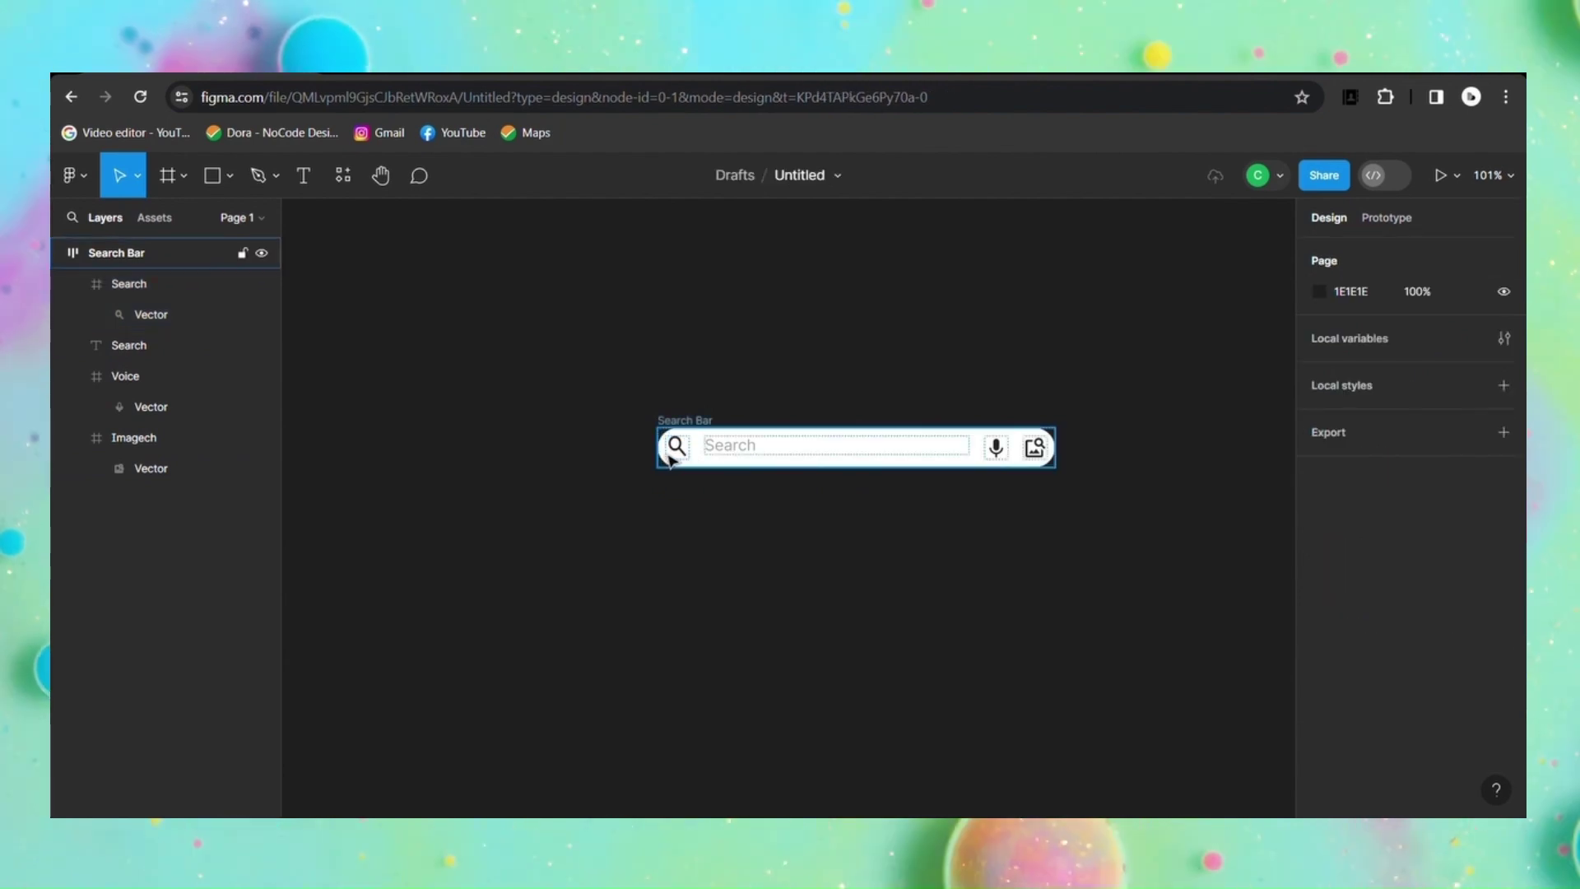
pyautogui.click(671, 458)
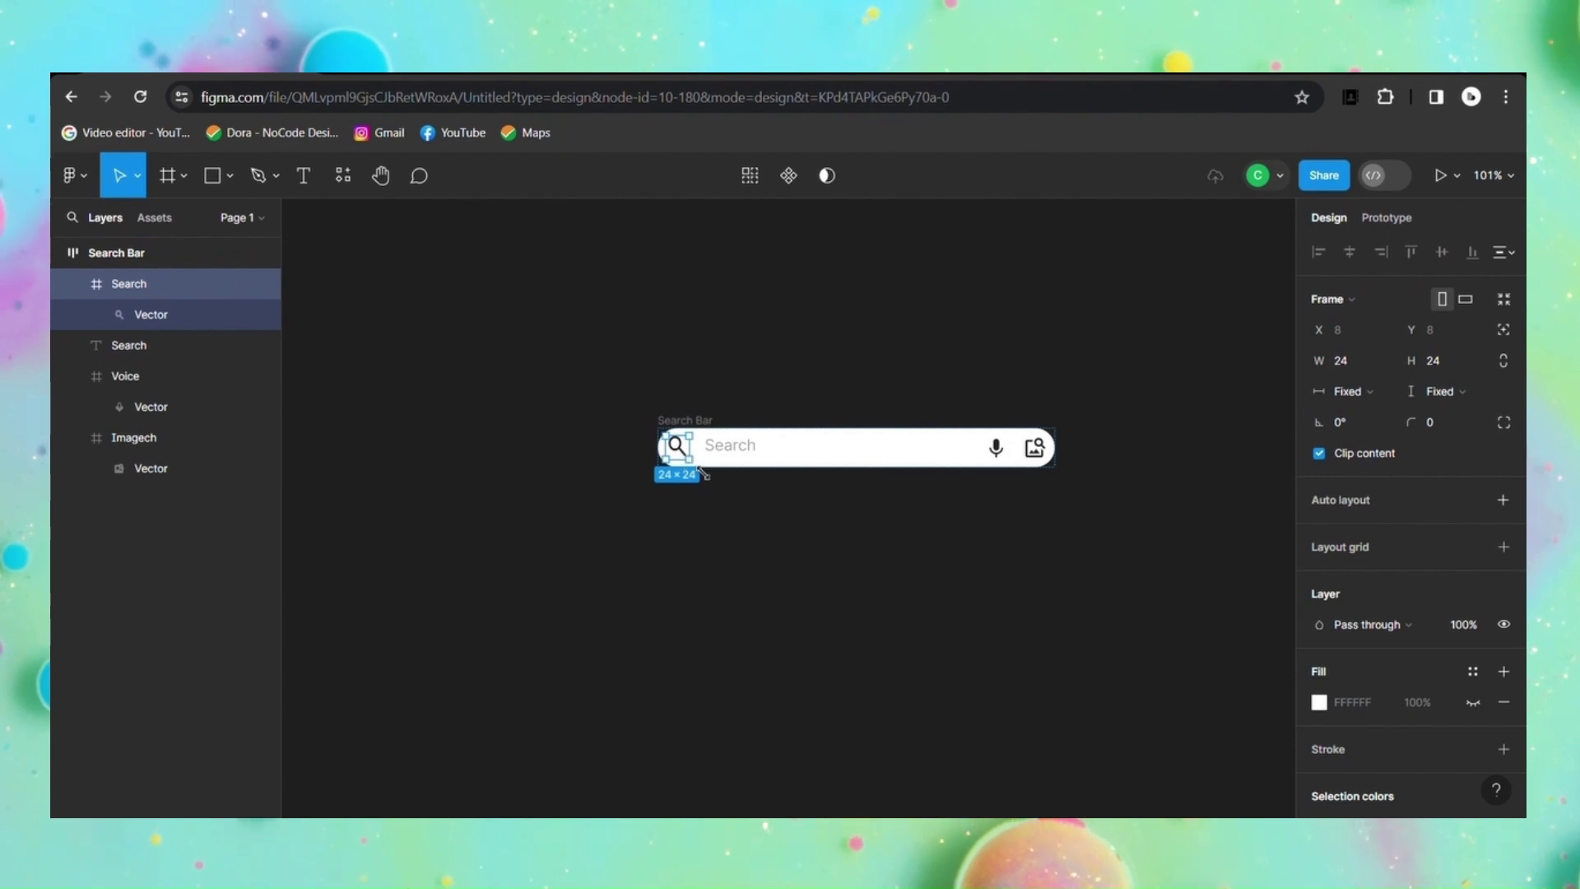
pyautogui.press('Delete')
# Step: Import the mingcute:search-line icon from Iconify into the Search Bar
pyautogui.click(342, 175)
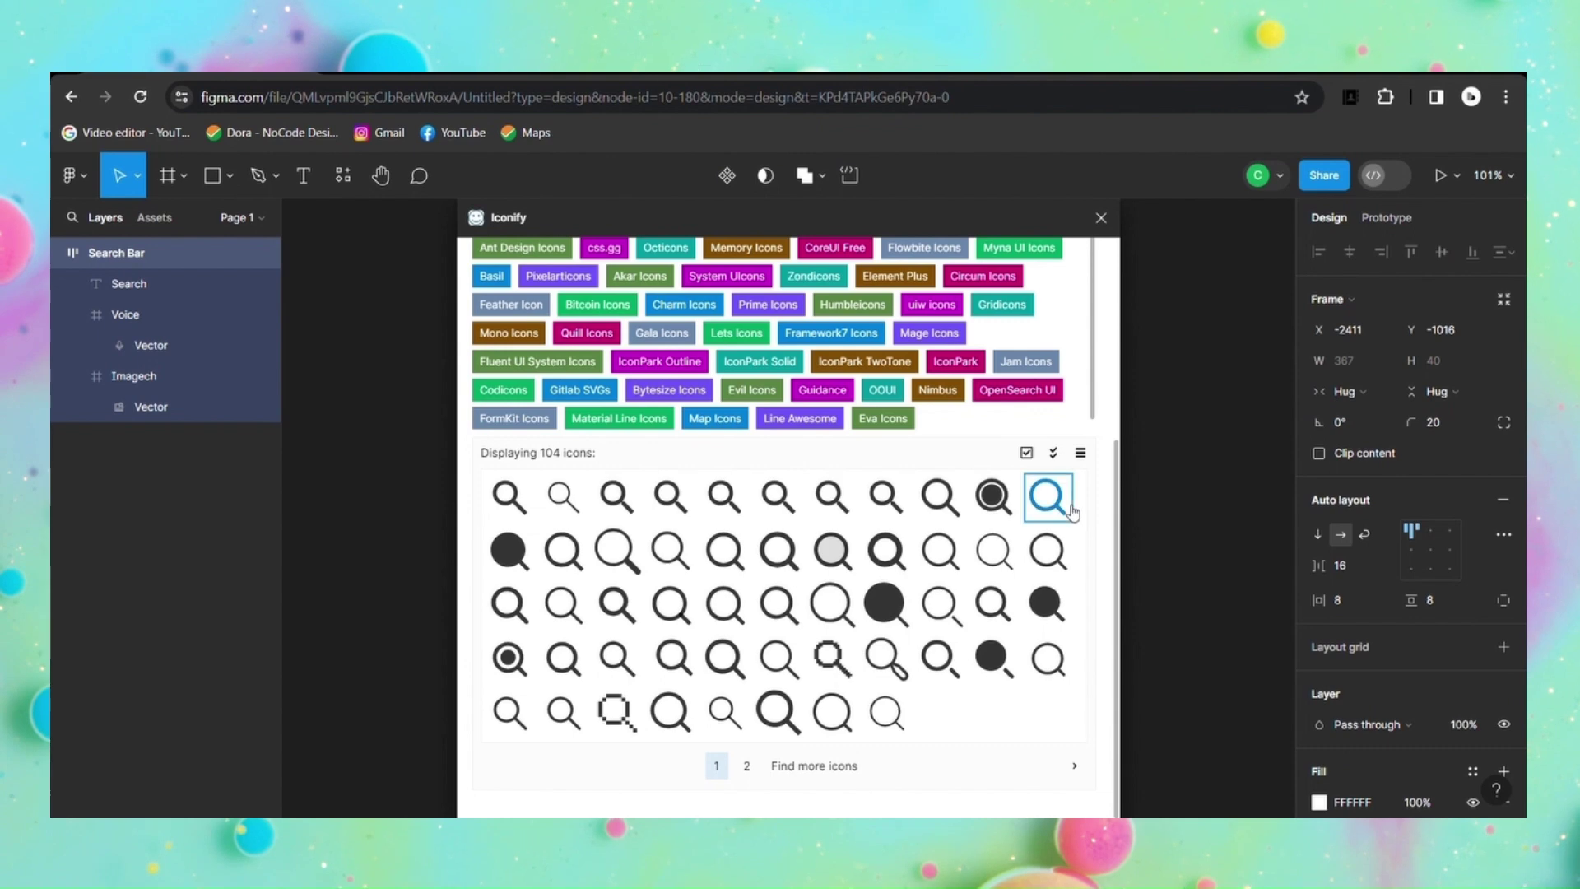
pyautogui.click(1048, 497)
pyautogui.click(823, 790)
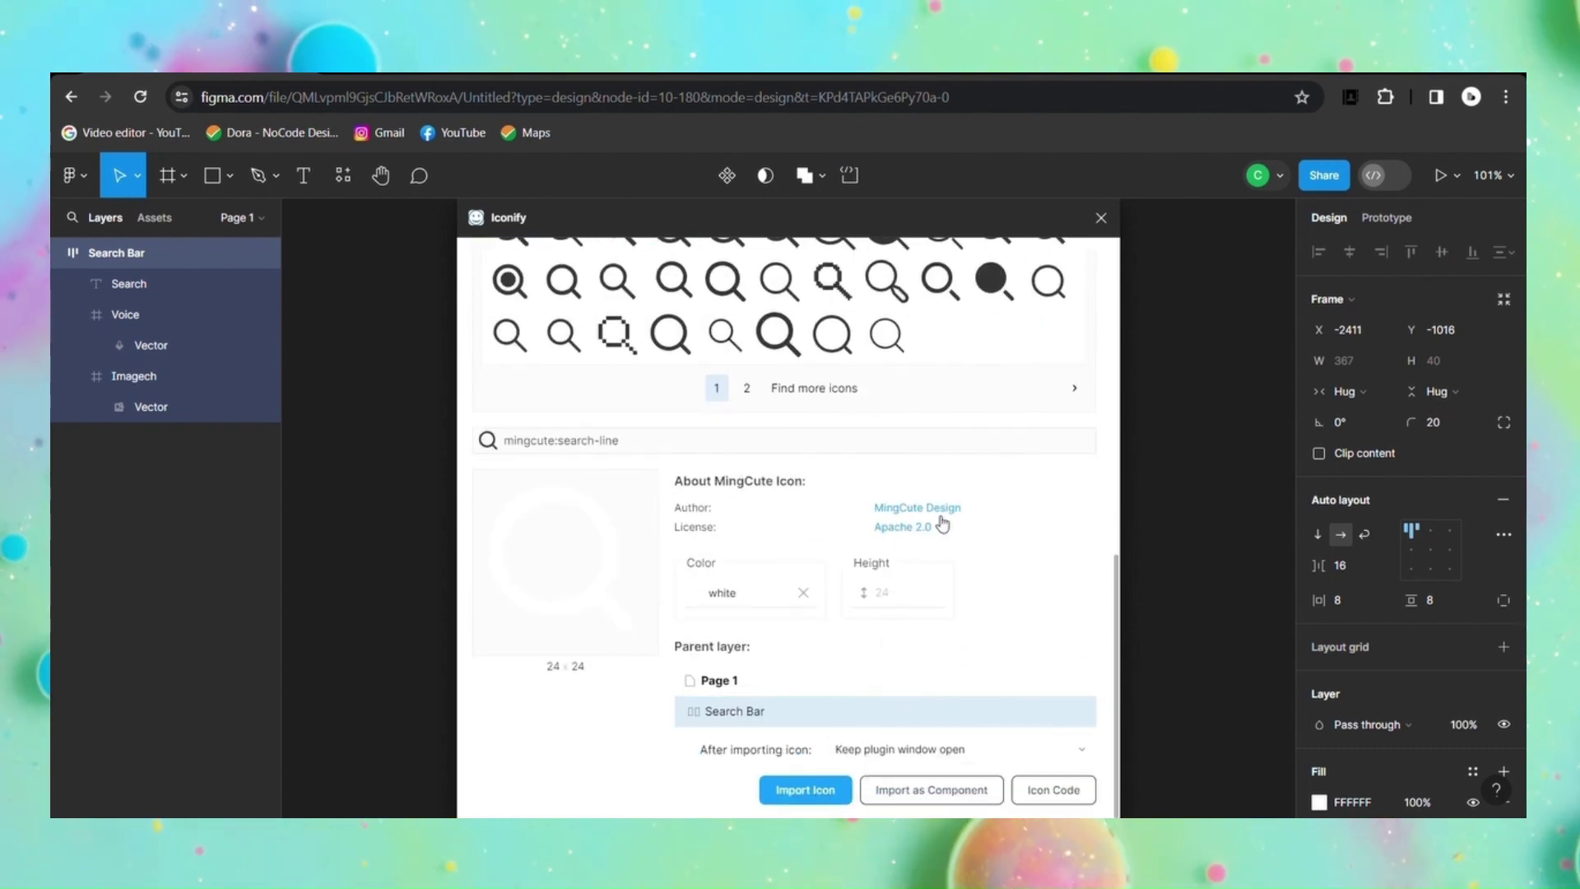
pyautogui.click(1101, 217)
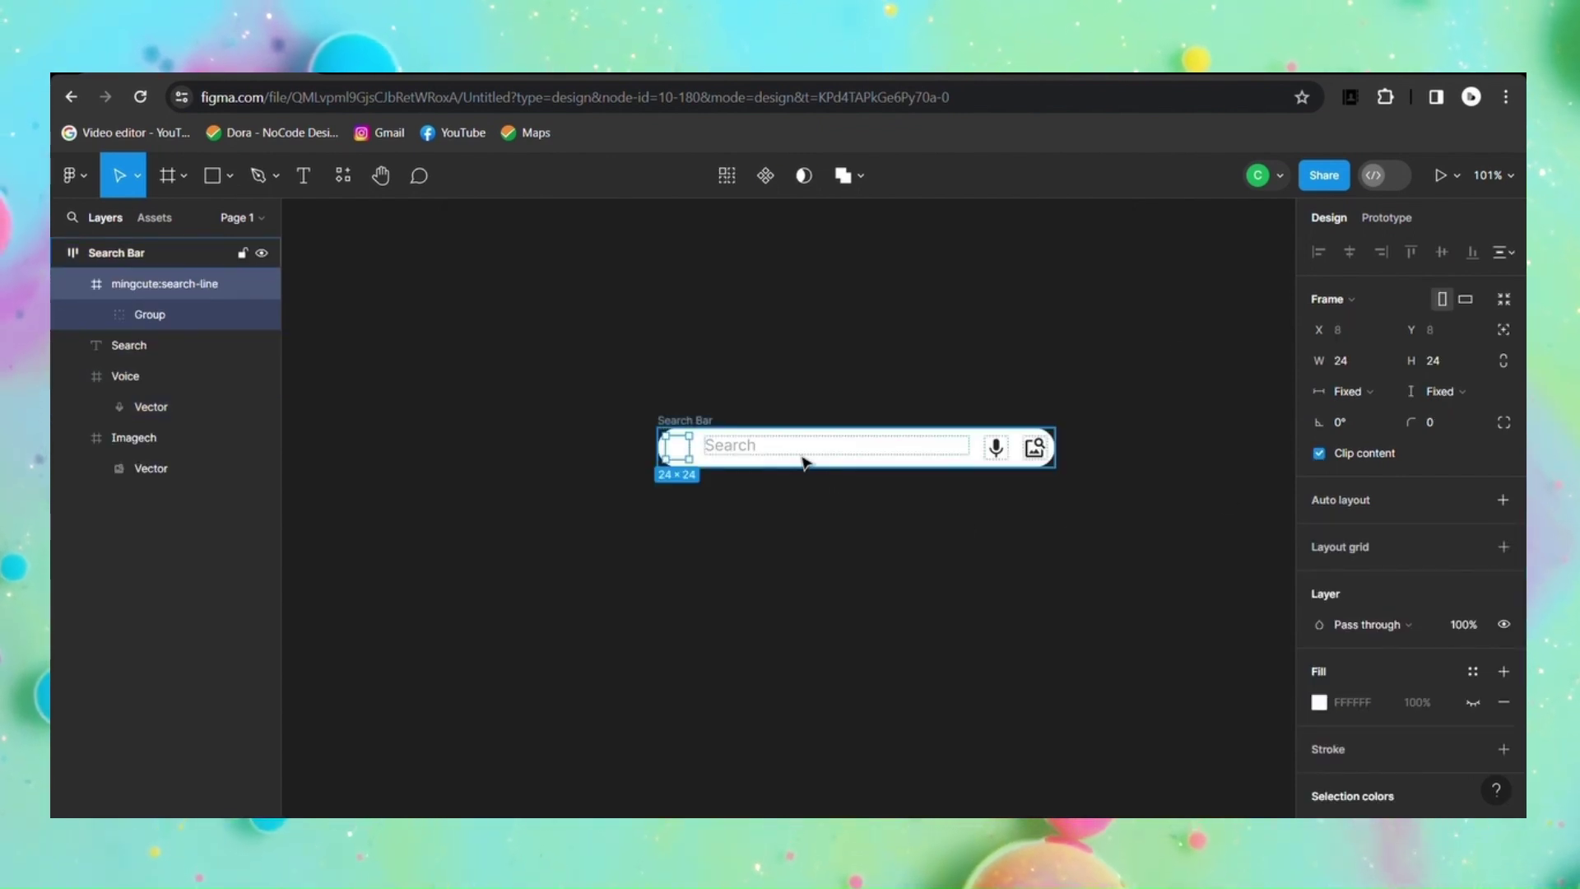
# Step: Set the new search icon's vector fill to dark 1E1E1E
pyautogui.doubleClick(689, 457)
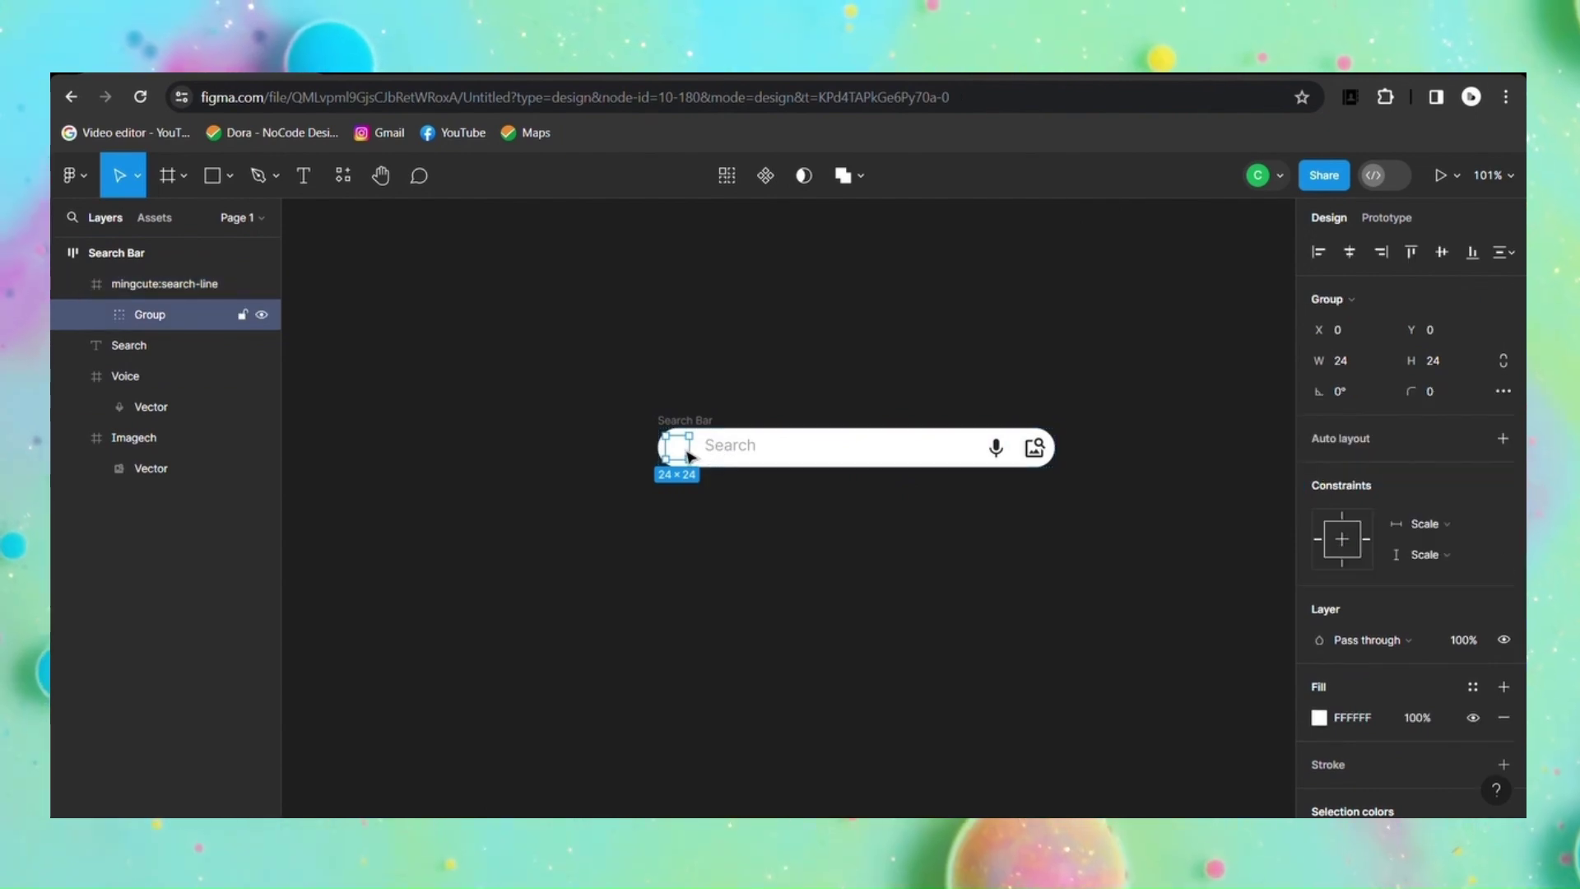
pyautogui.doubleClick(689, 457)
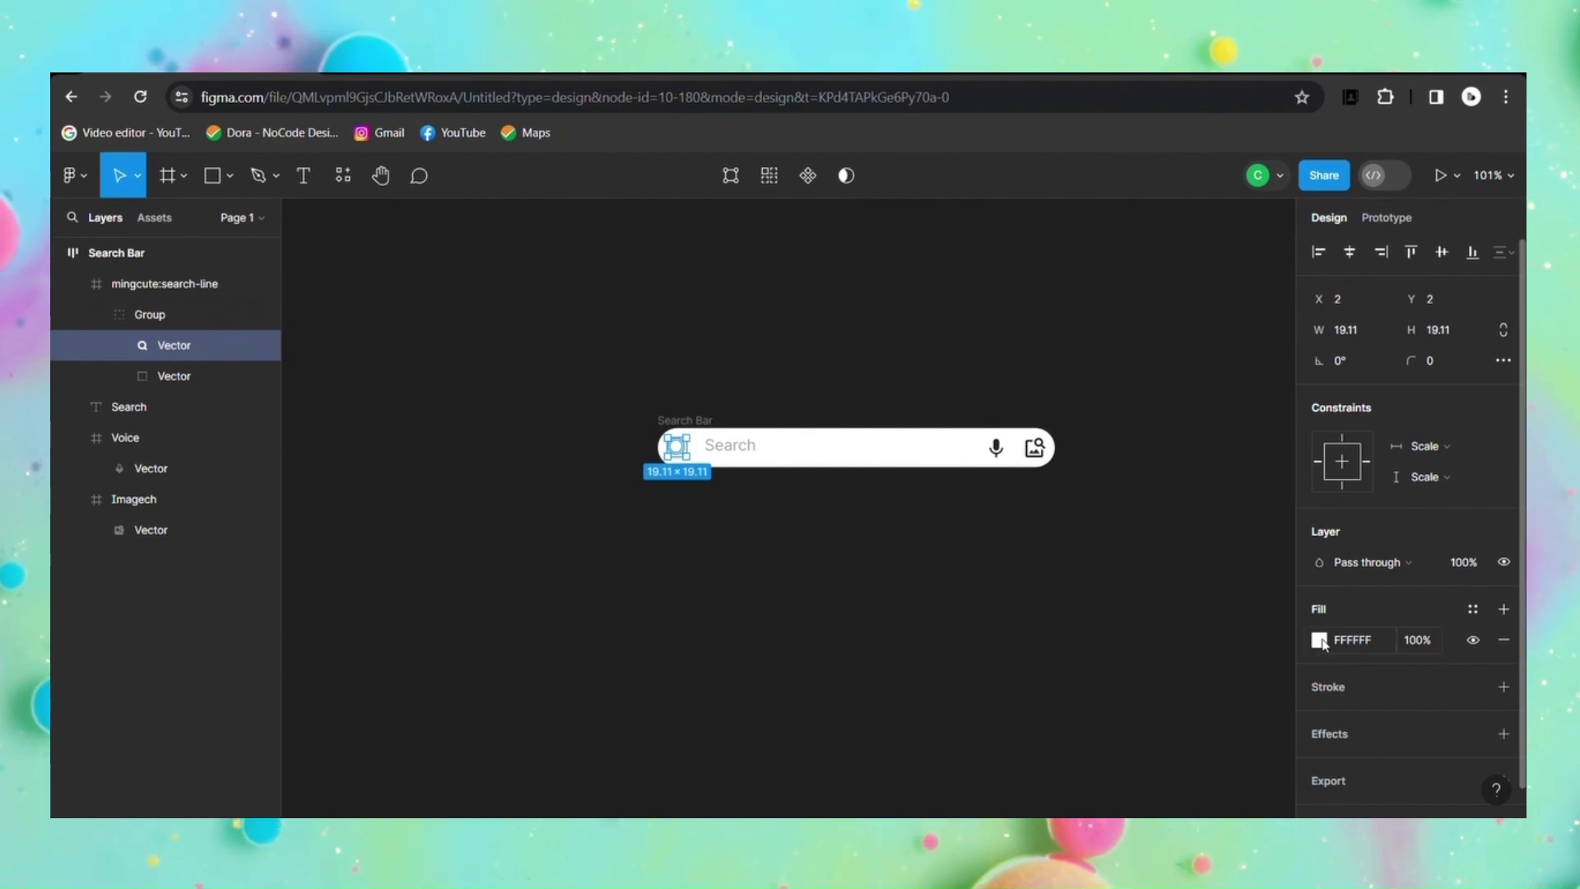
pyautogui.click(1320, 640)
pyautogui.click(1135, 717)
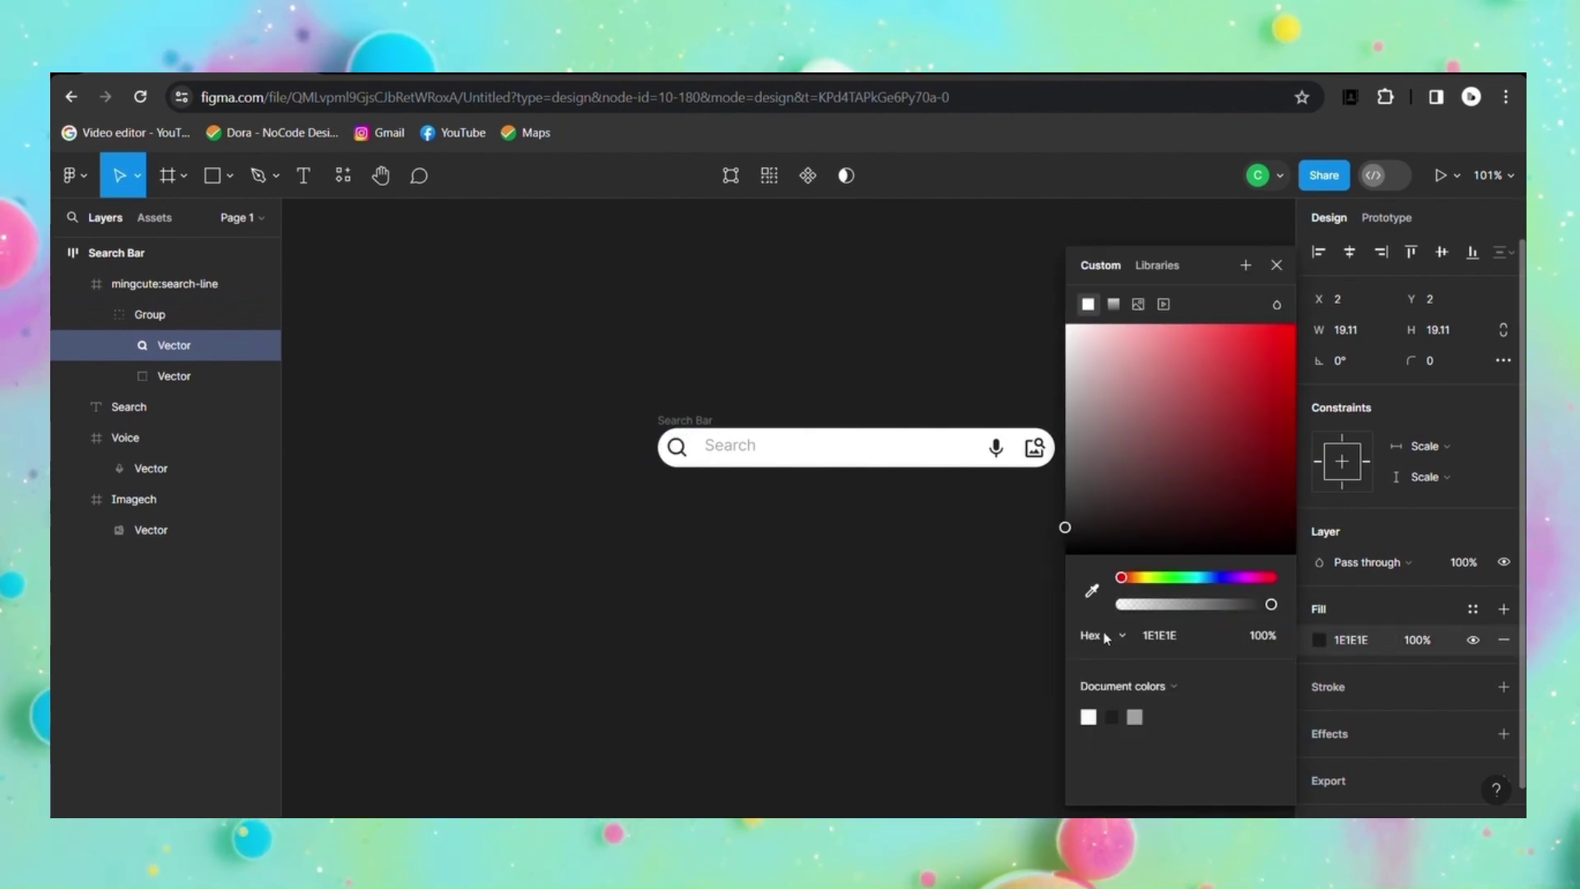
pyautogui.click(1276, 264)
# Step: Reduce the Search placeholder text to font size 12
pyautogui.click(893, 374)
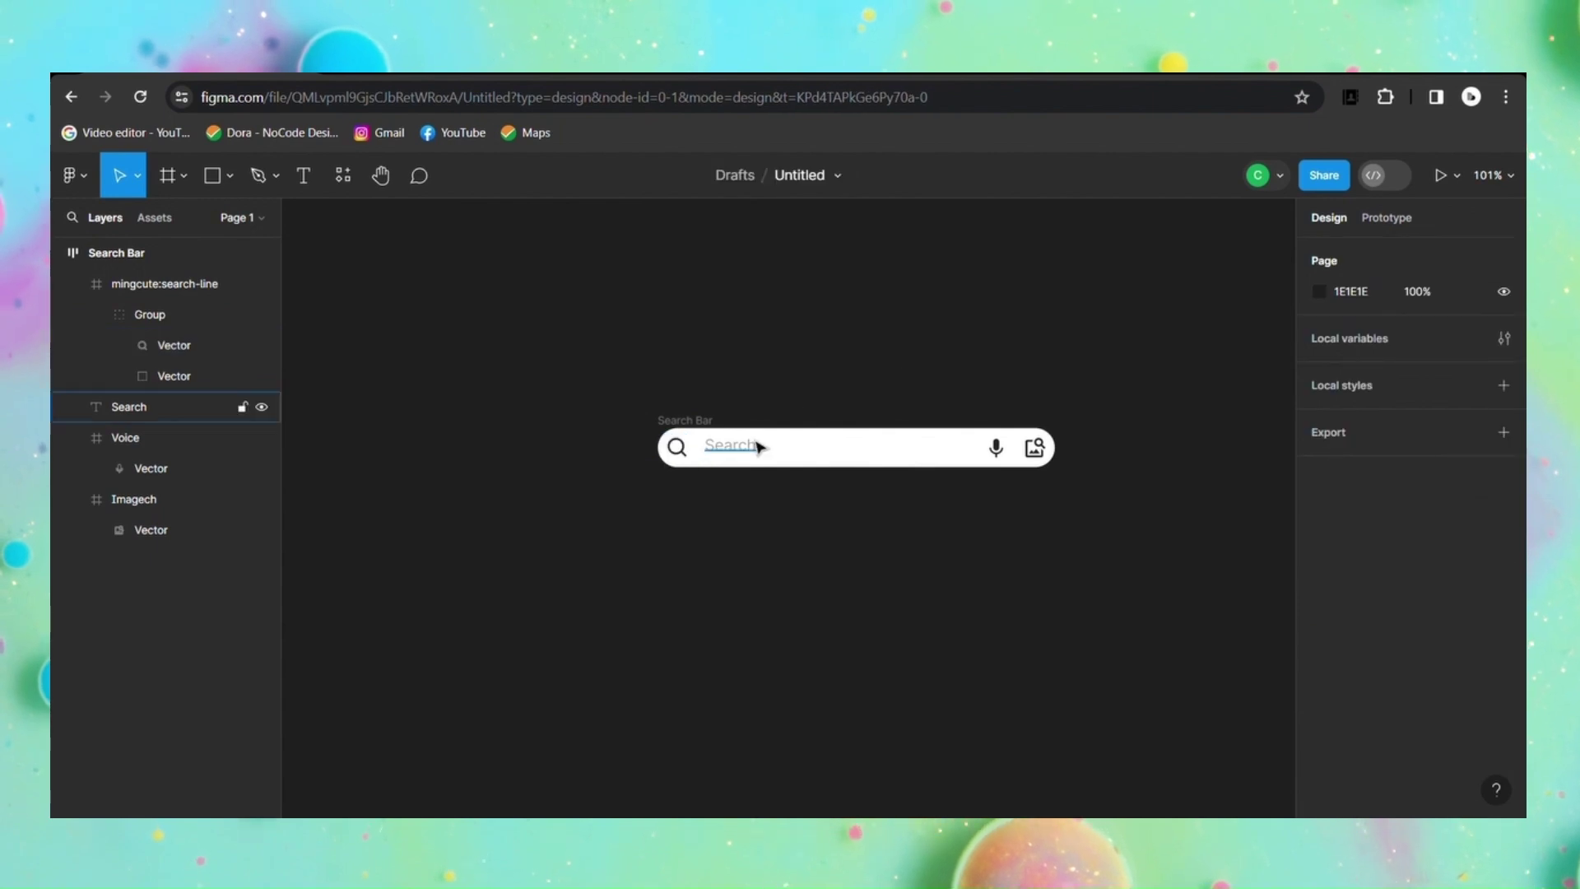
pyautogui.click(753, 458)
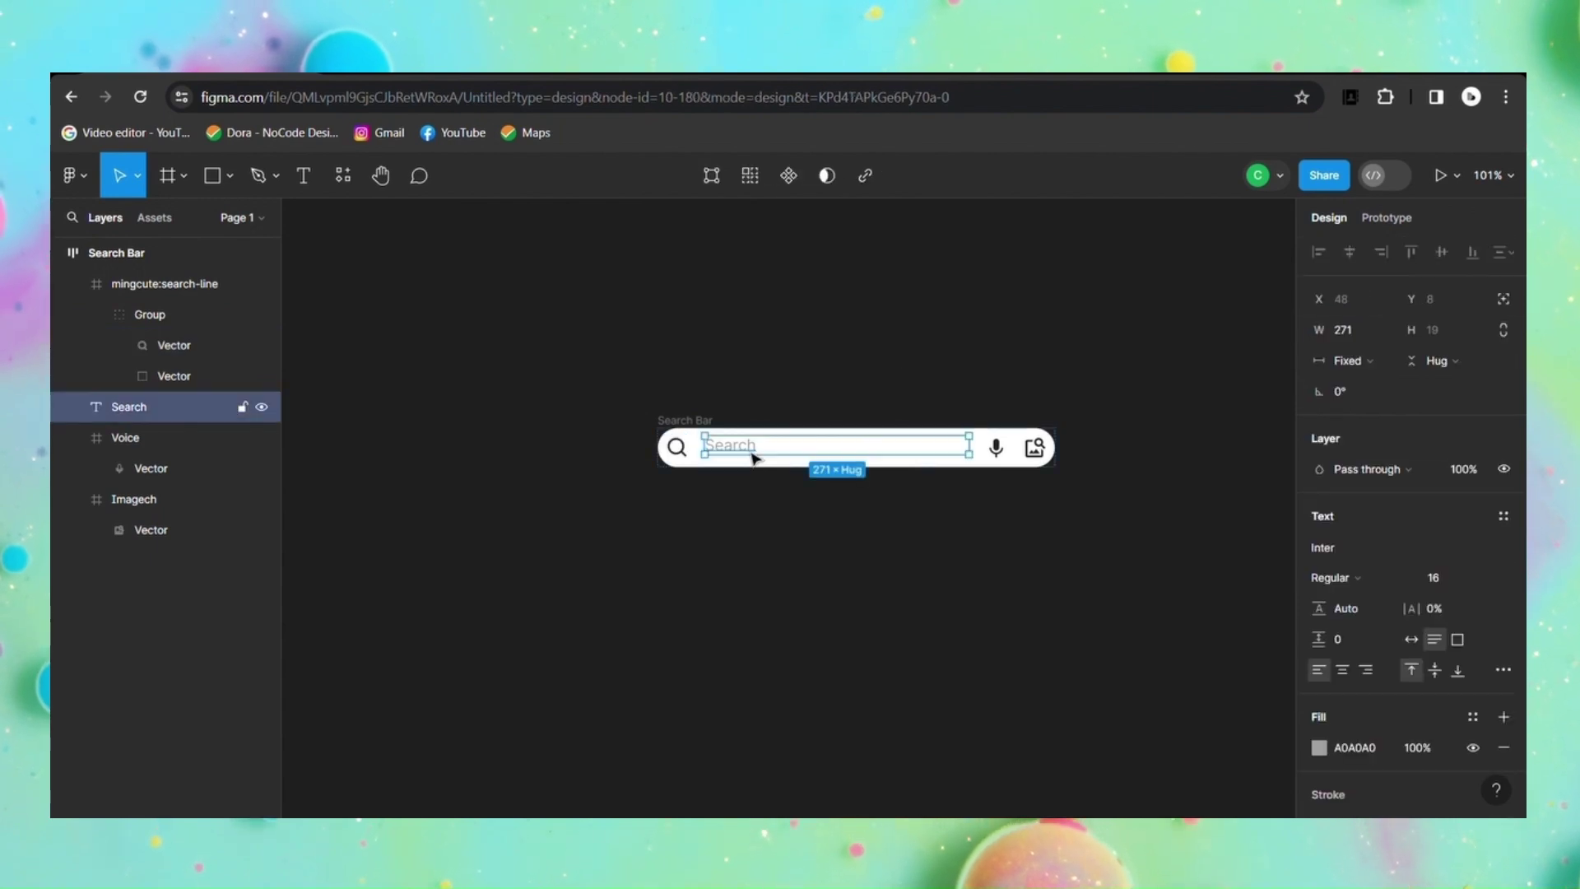
pyautogui.click(679, 448)
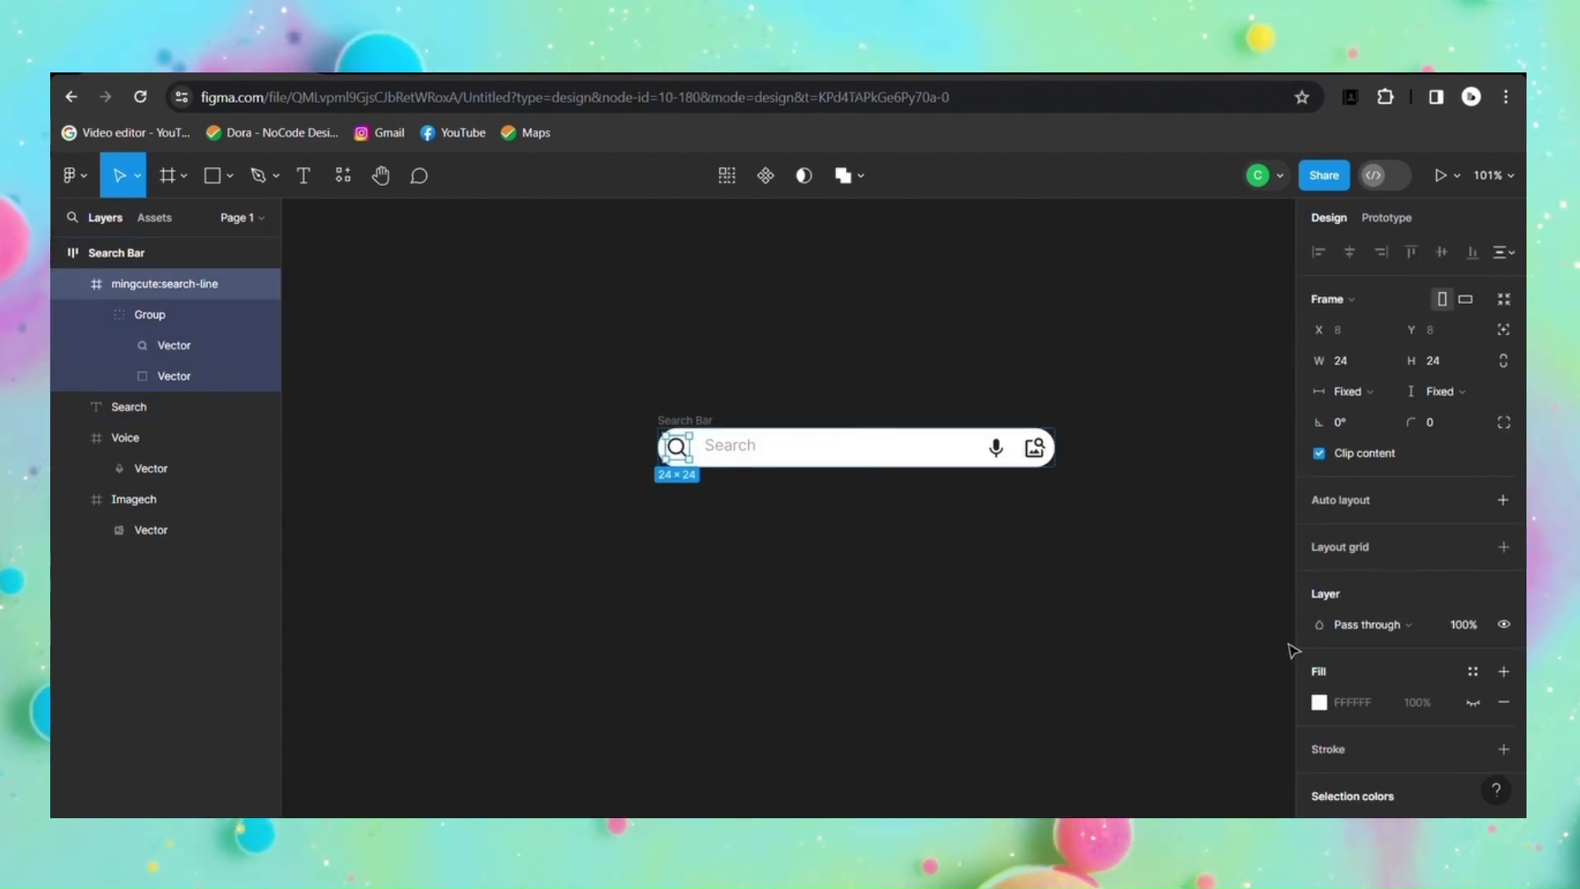
pyautogui.press('Escape')
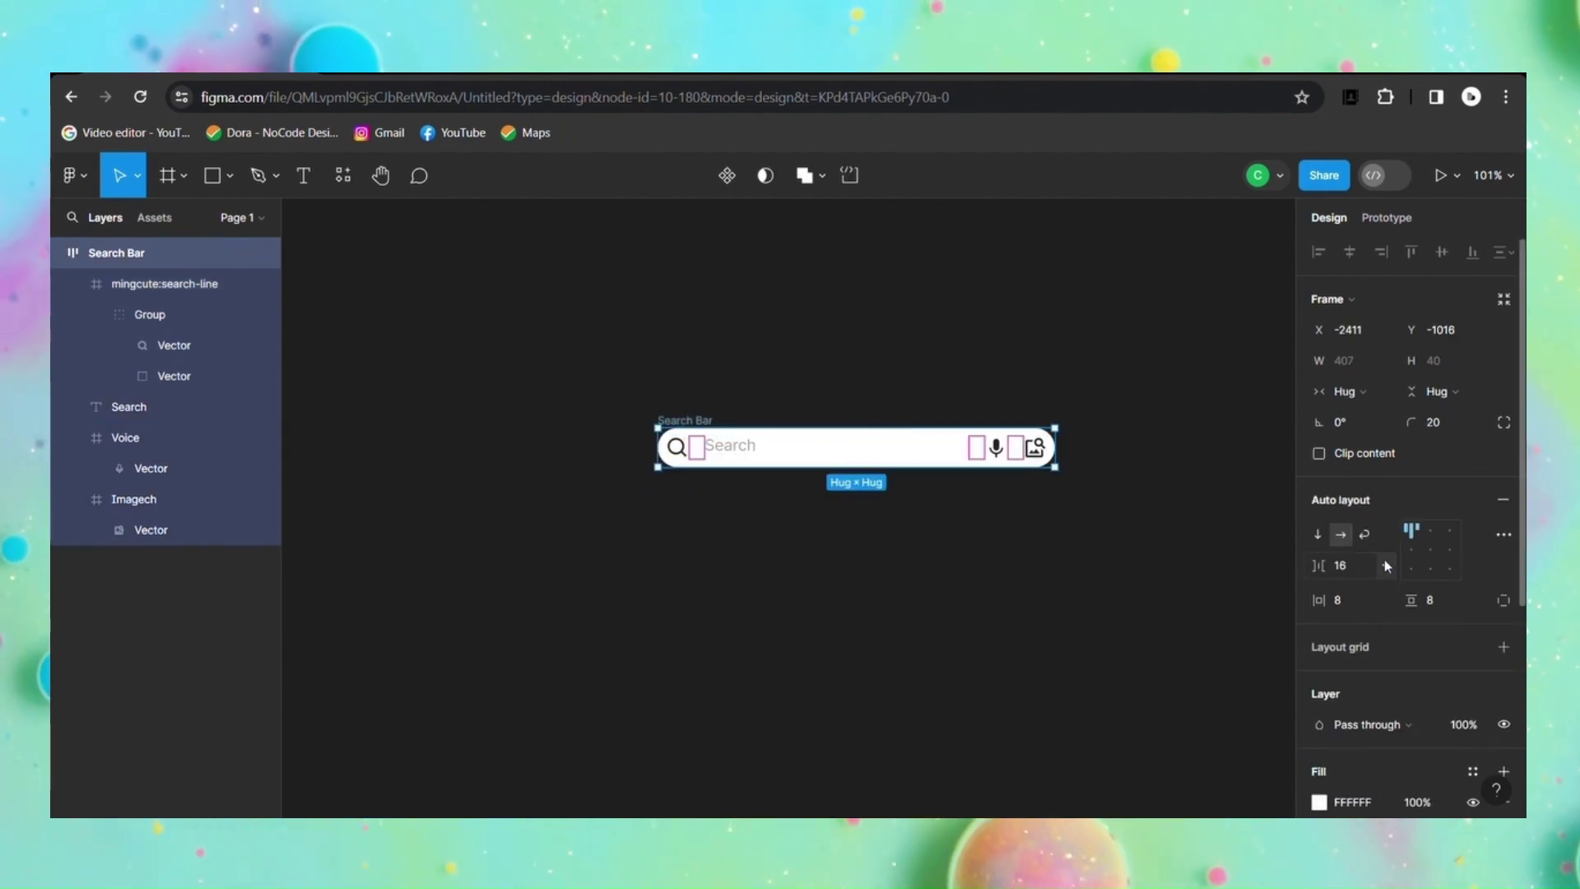
pyautogui.click(1184, 585)
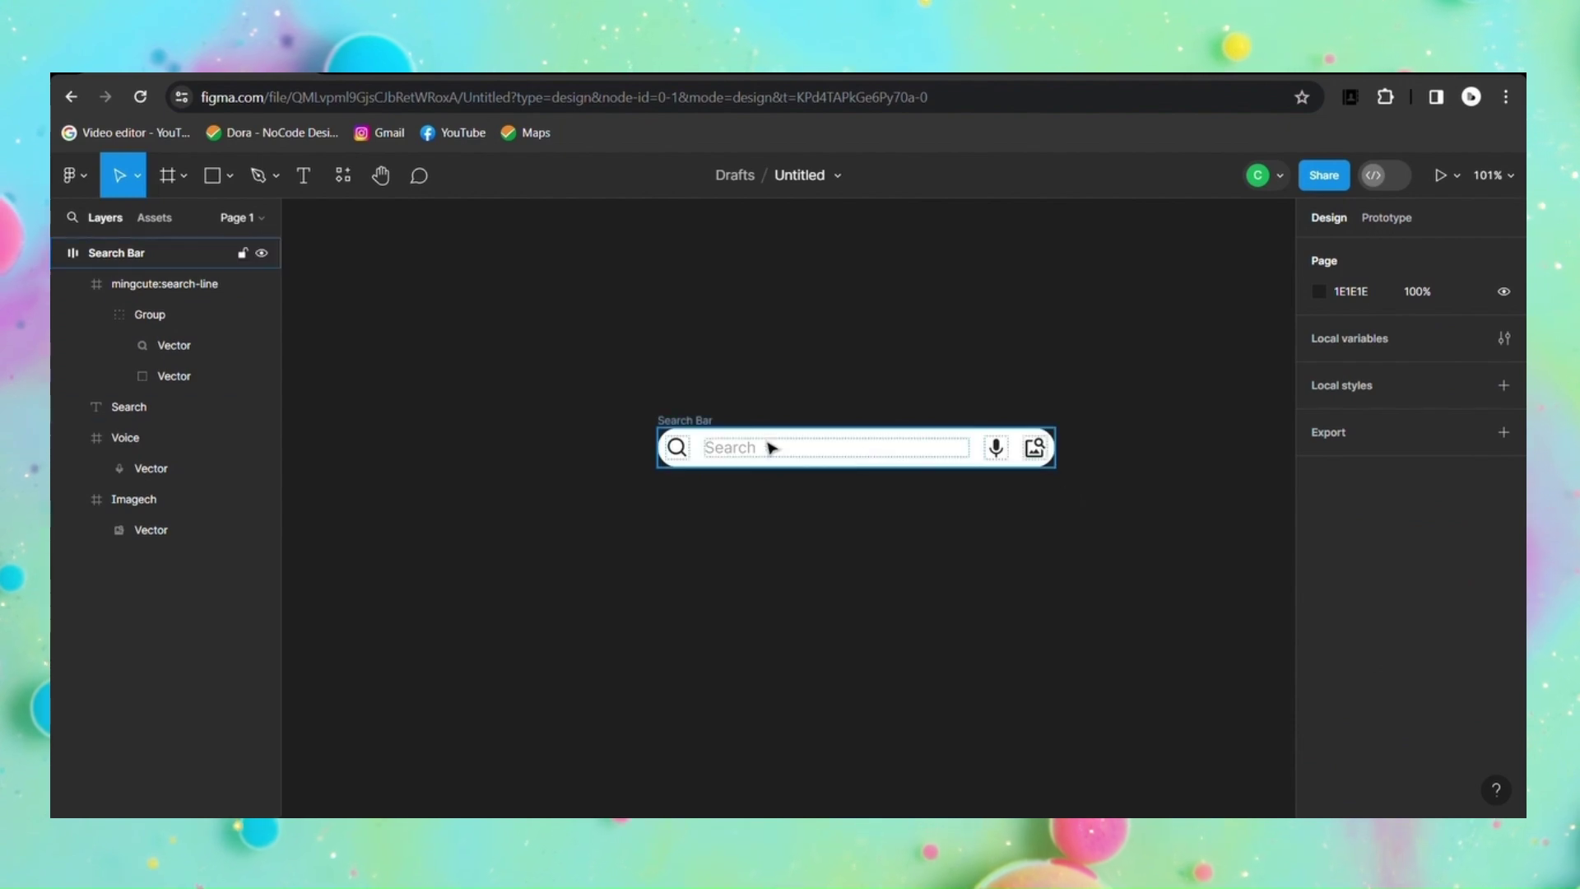
pyautogui.doubleClick(737, 455)
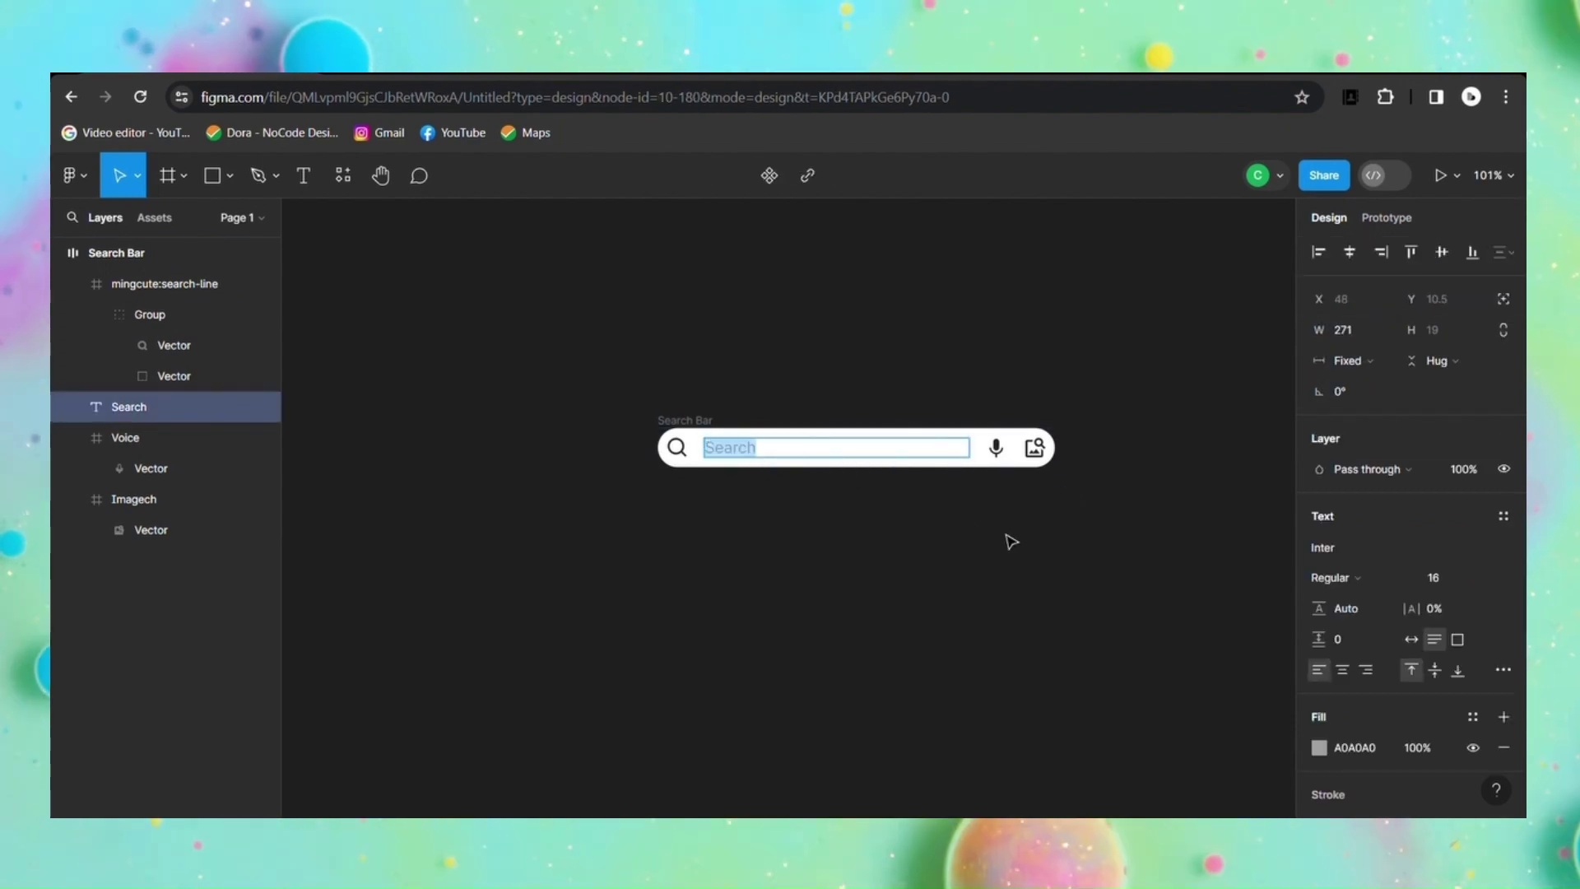
pyautogui.click(1494, 577)
pyautogui.click(1463, 487)
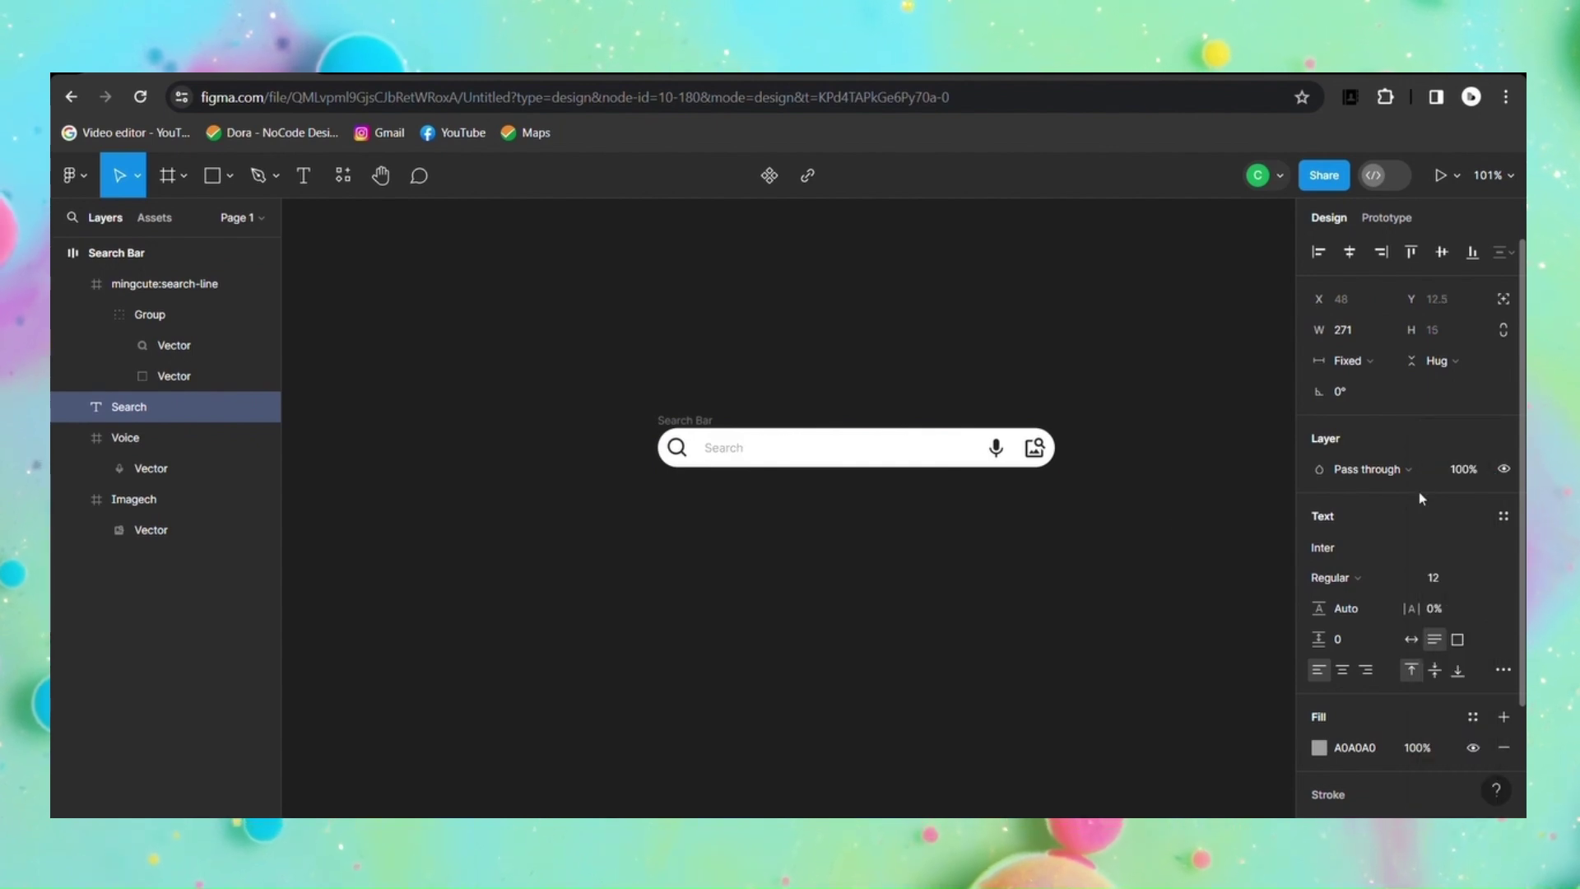
pyautogui.press('Escape')
pyautogui.click(696, 434)
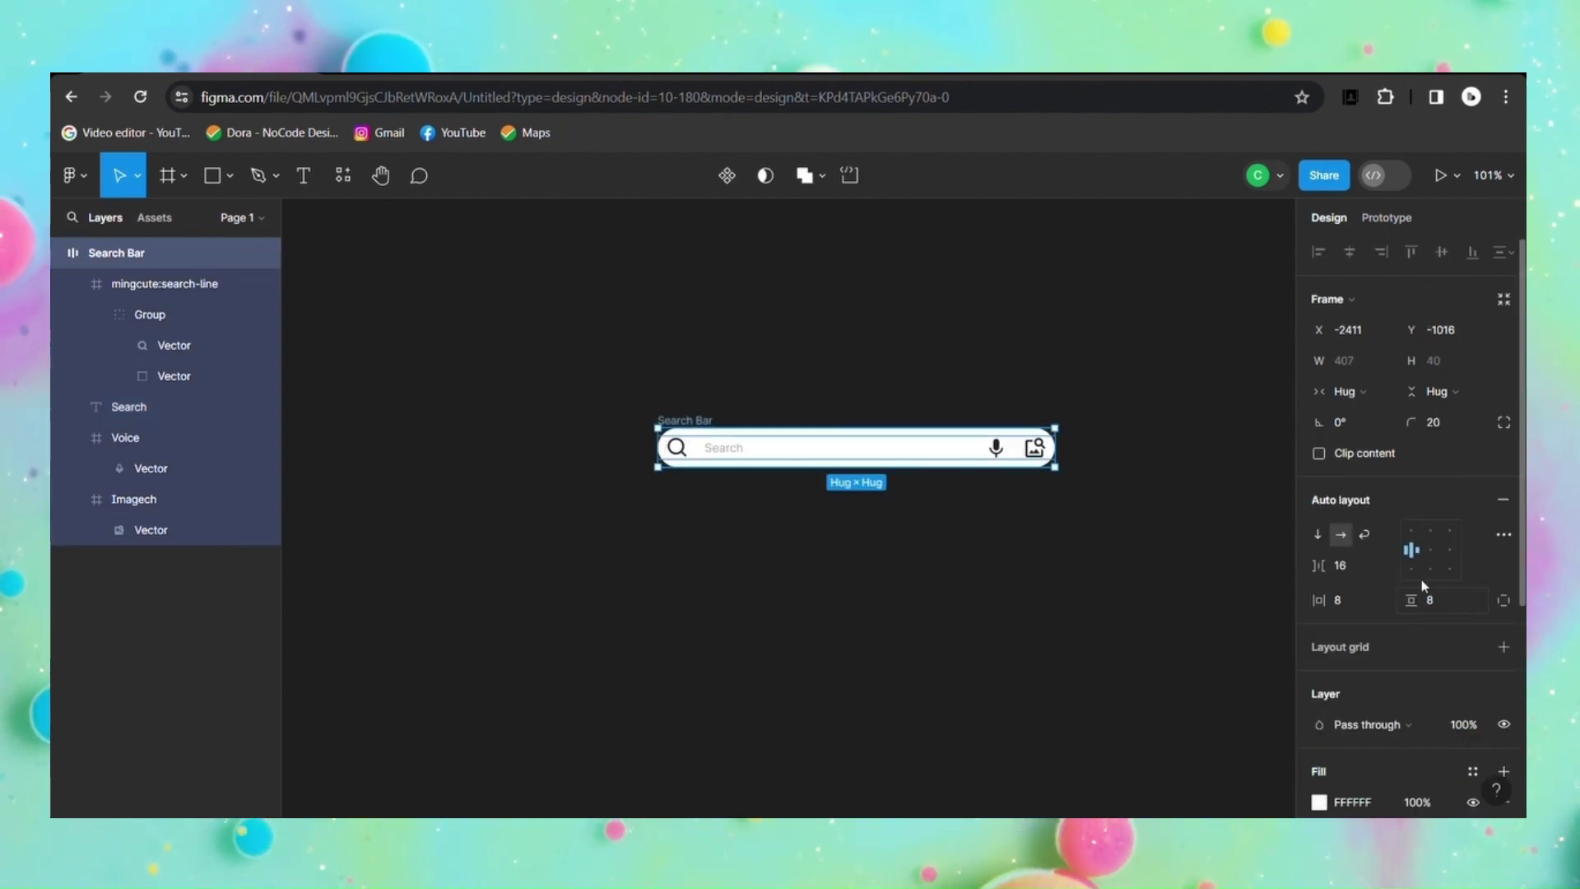
# Step: Give the search bar 14 horizontal padding, 10 vertical padding and a 14 corner radius
pyautogui.moveTo(1318, 600); pyautogui.dragTo(1321, 605)
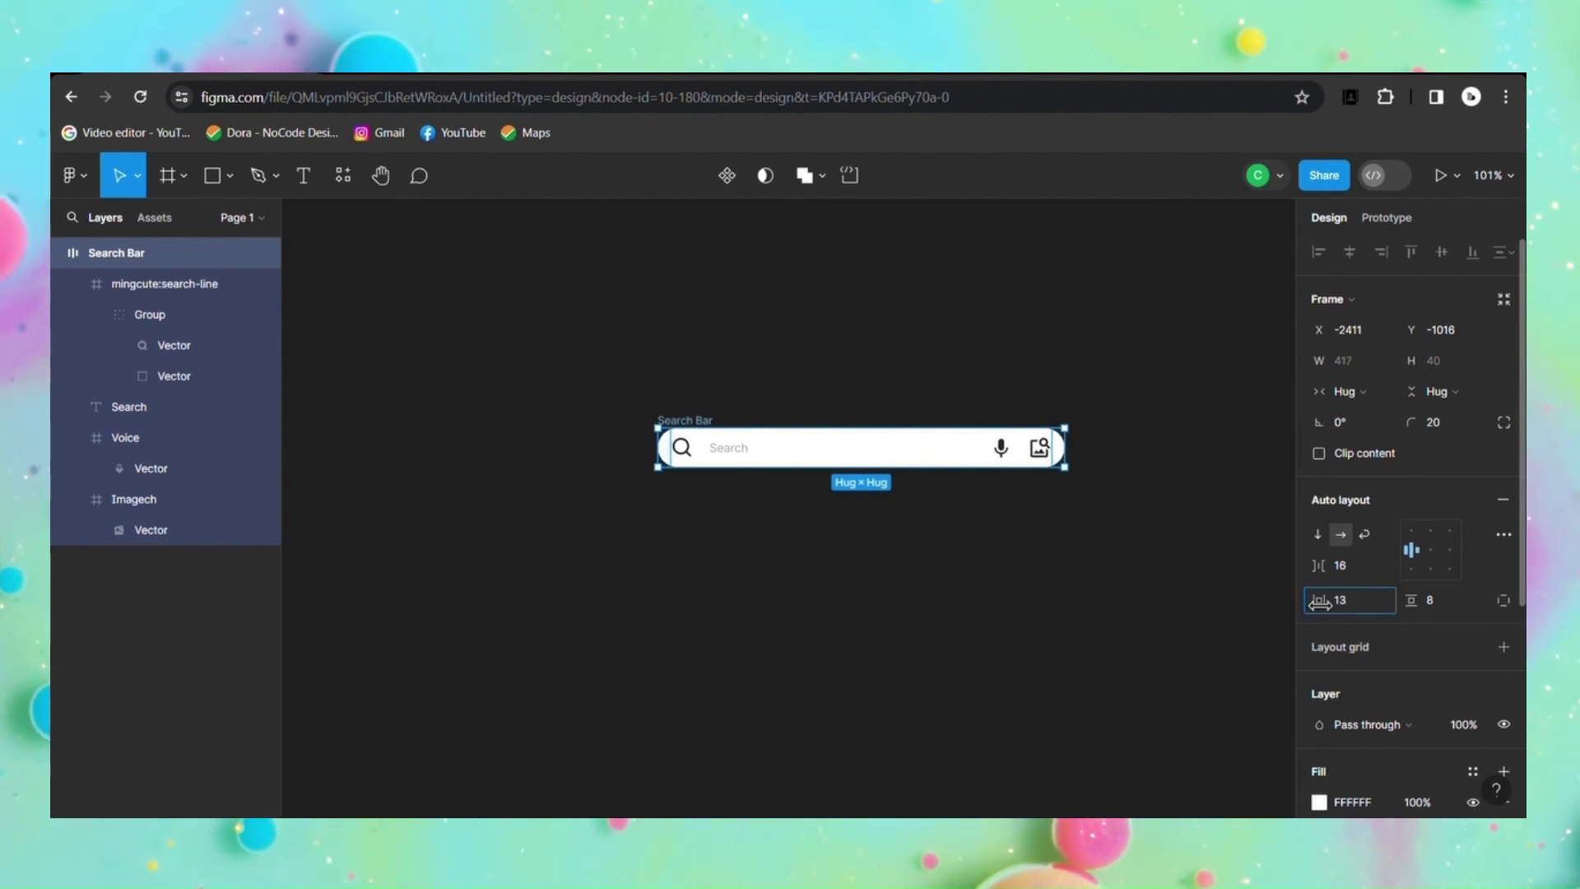
pyautogui.moveTo(1321, 603); pyautogui.dragTo(1419, 603)
pyautogui.click(1416, 602)
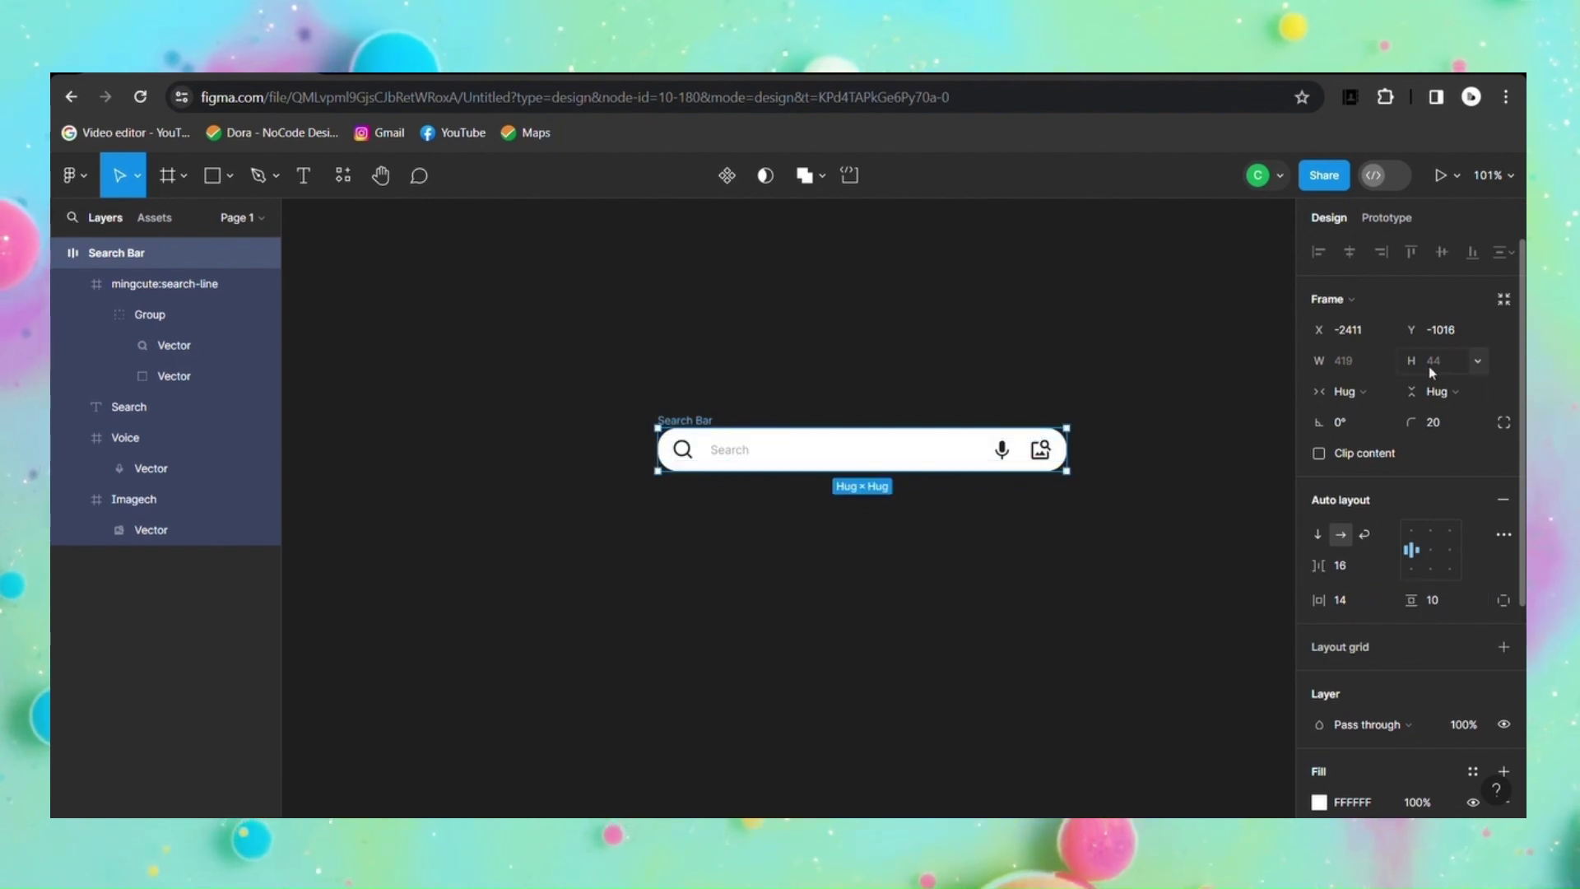
pyautogui.moveTo(1411, 422); pyautogui.dragTo(1267, 453)
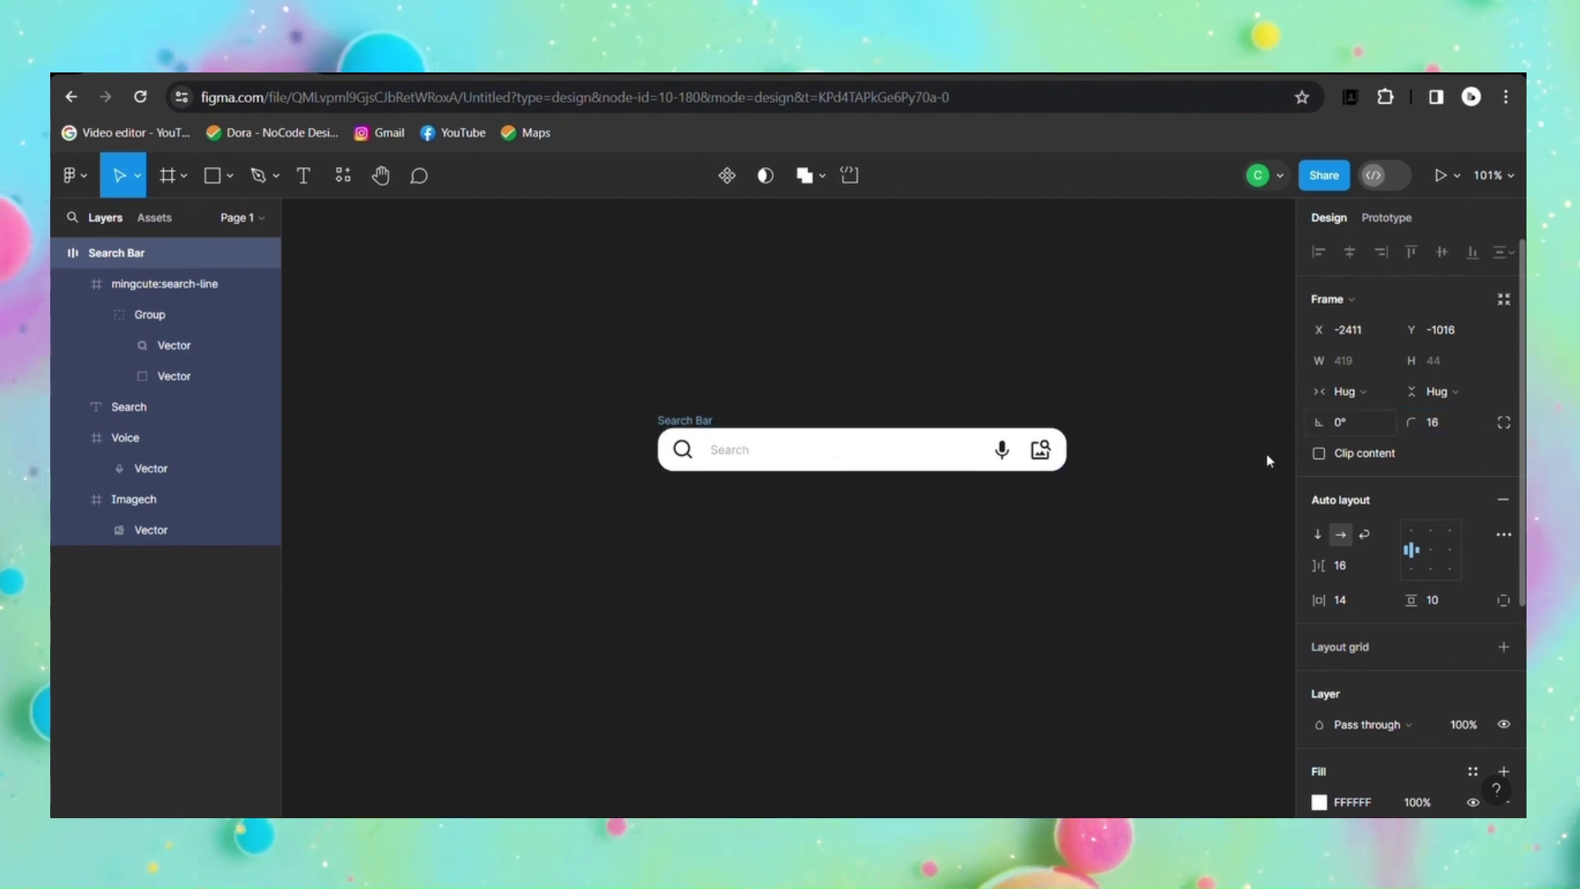
pyautogui.moveTo(1403, 423); pyautogui.dragTo(1372, 425)
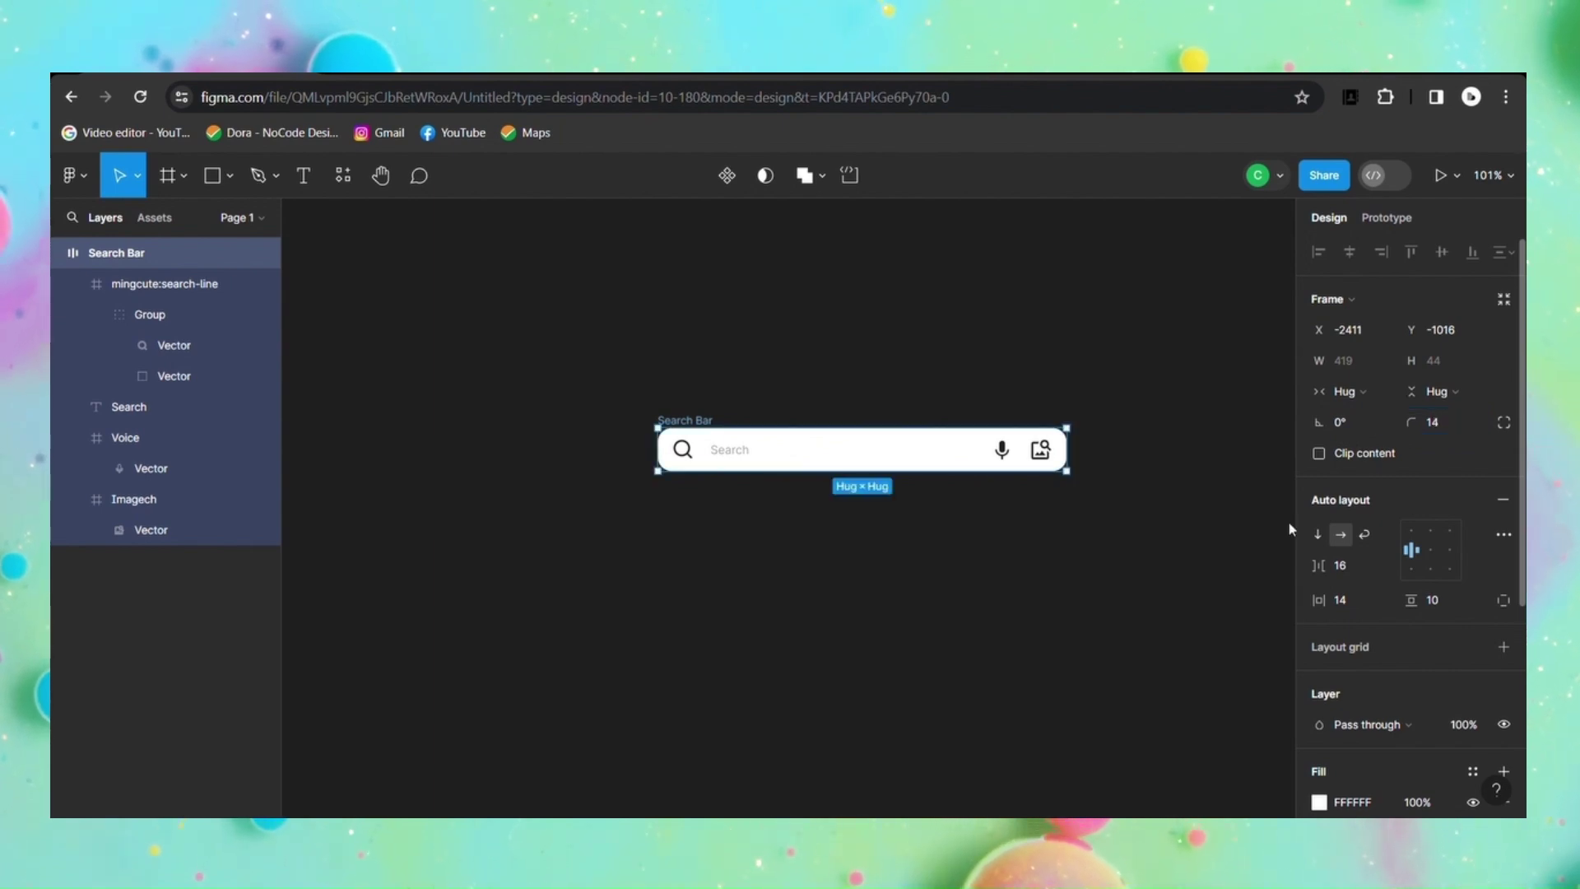
pyautogui.click(1267, 607)
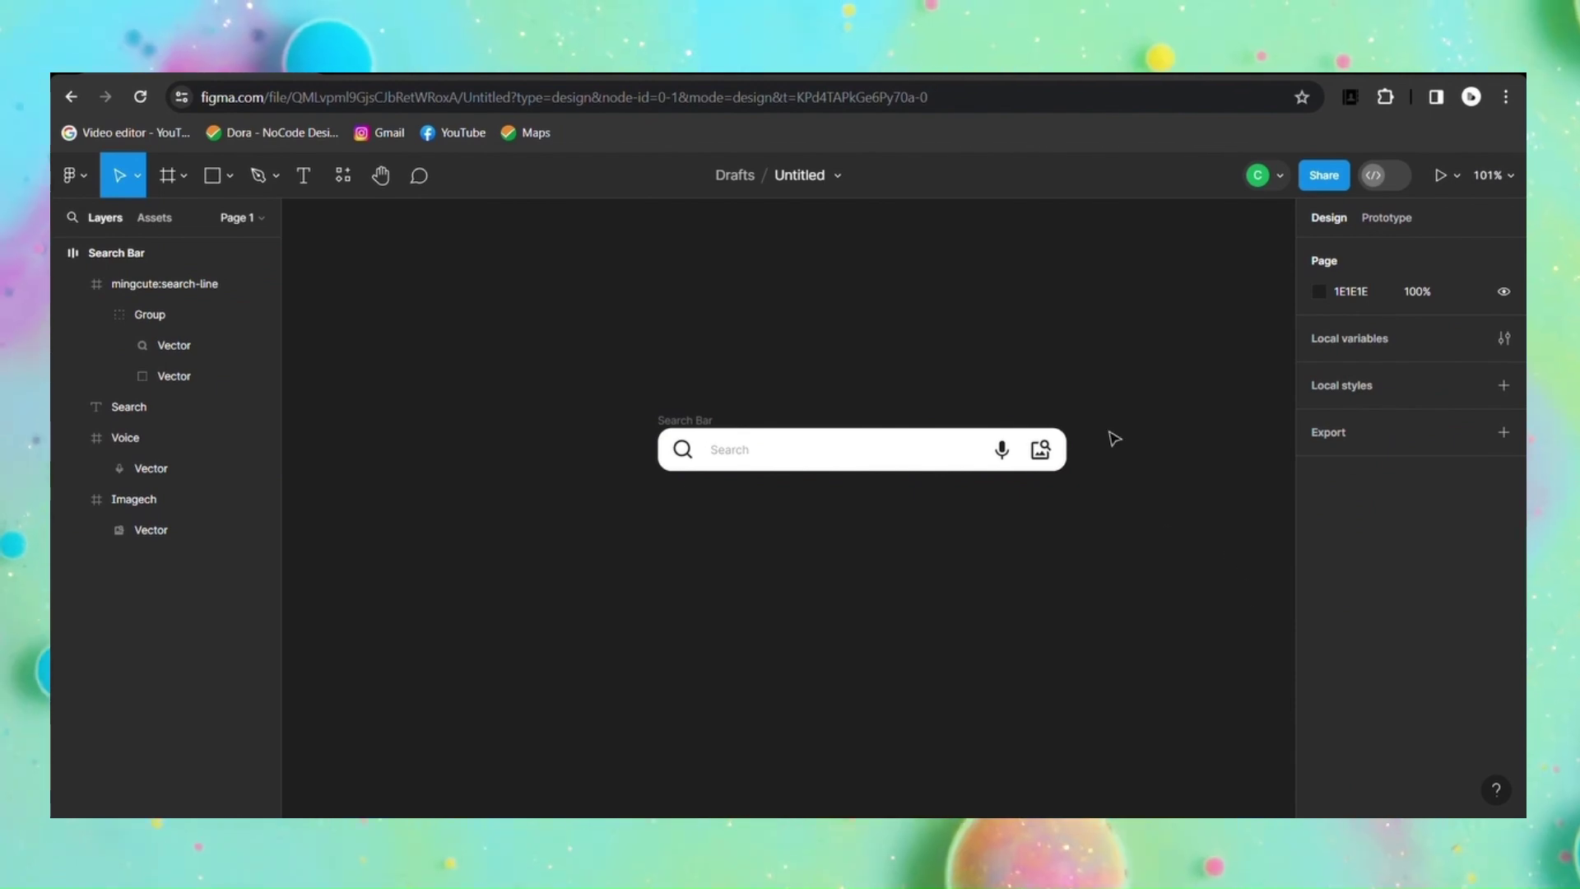
# Step: Lighten the mic icon's fill to grey 999999
pyautogui.doubleClick(1004, 452)
pyautogui.click(1320, 641)
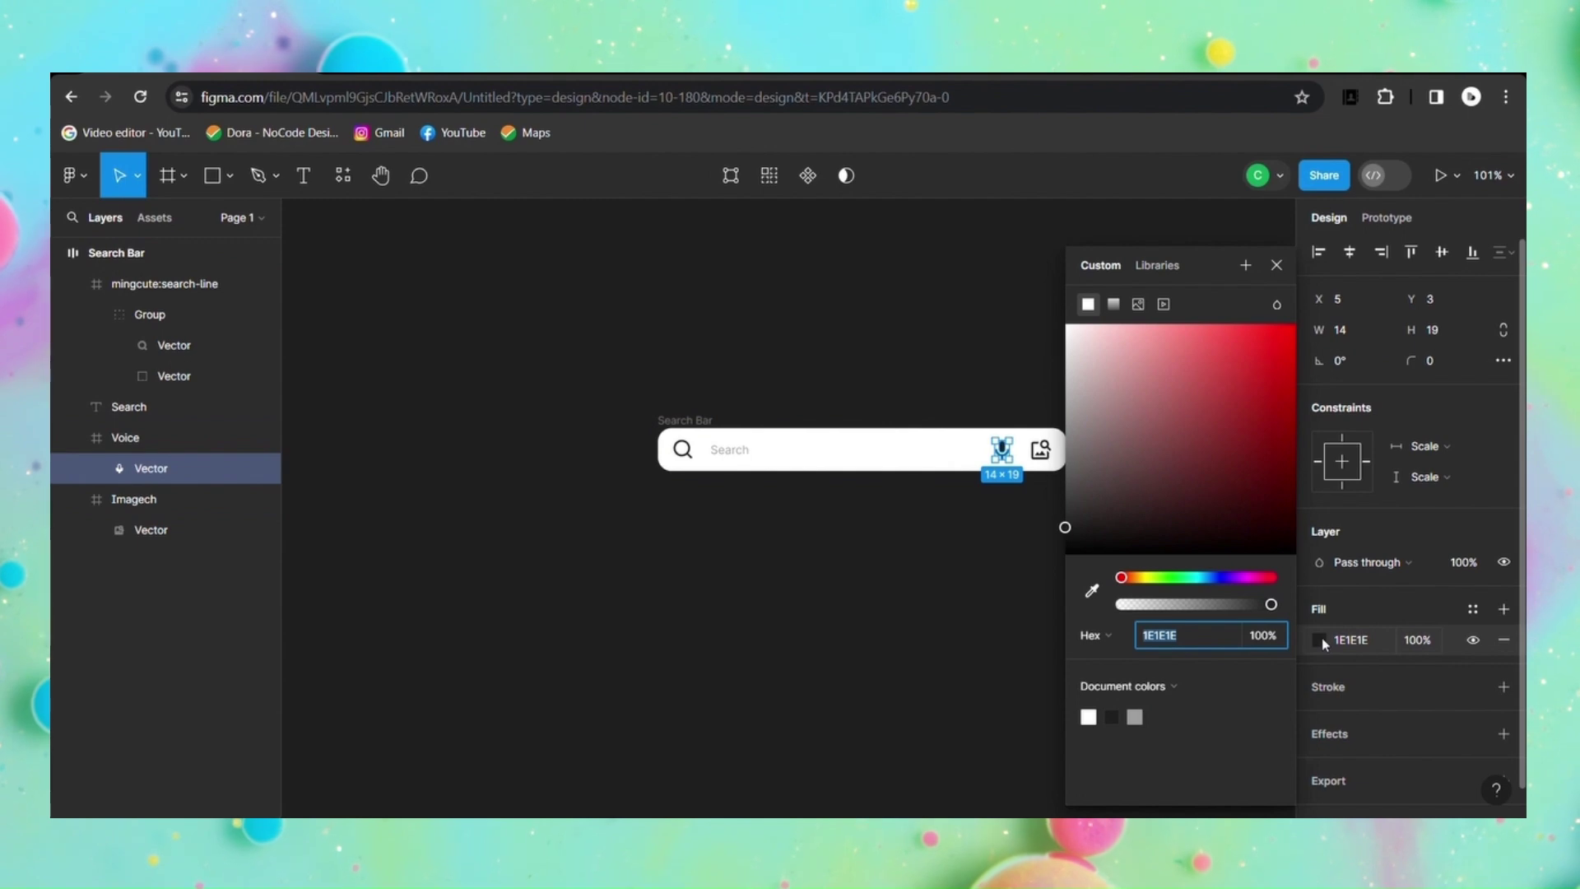
pyautogui.moveTo(1066, 529); pyautogui.dragTo(1051, 473)
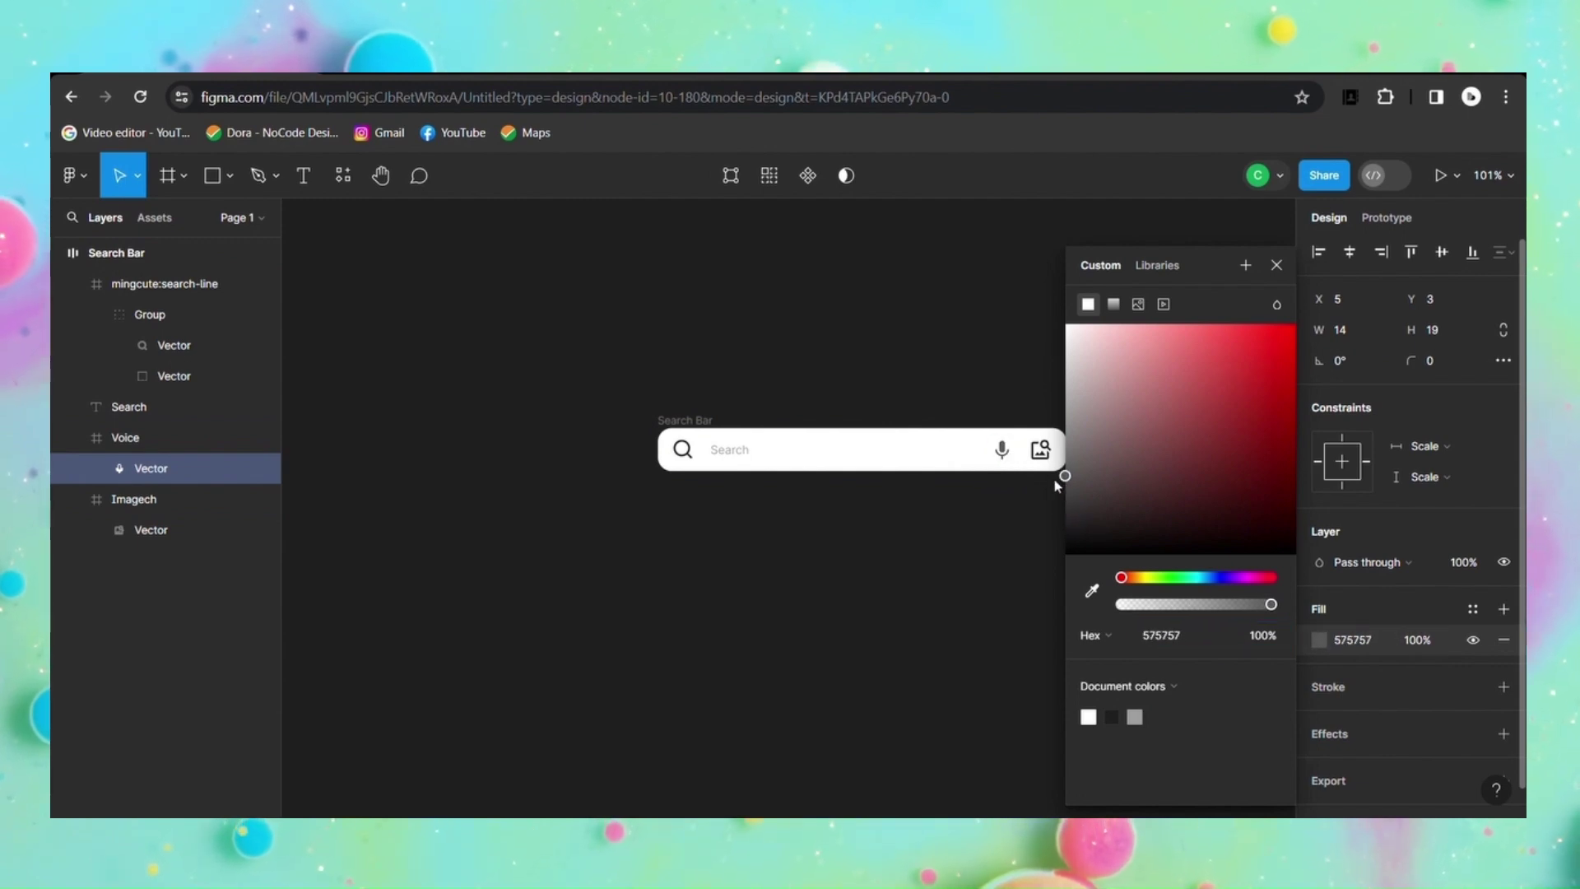
pyautogui.moveTo(1051, 473); pyautogui.dragTo(1055, 428)
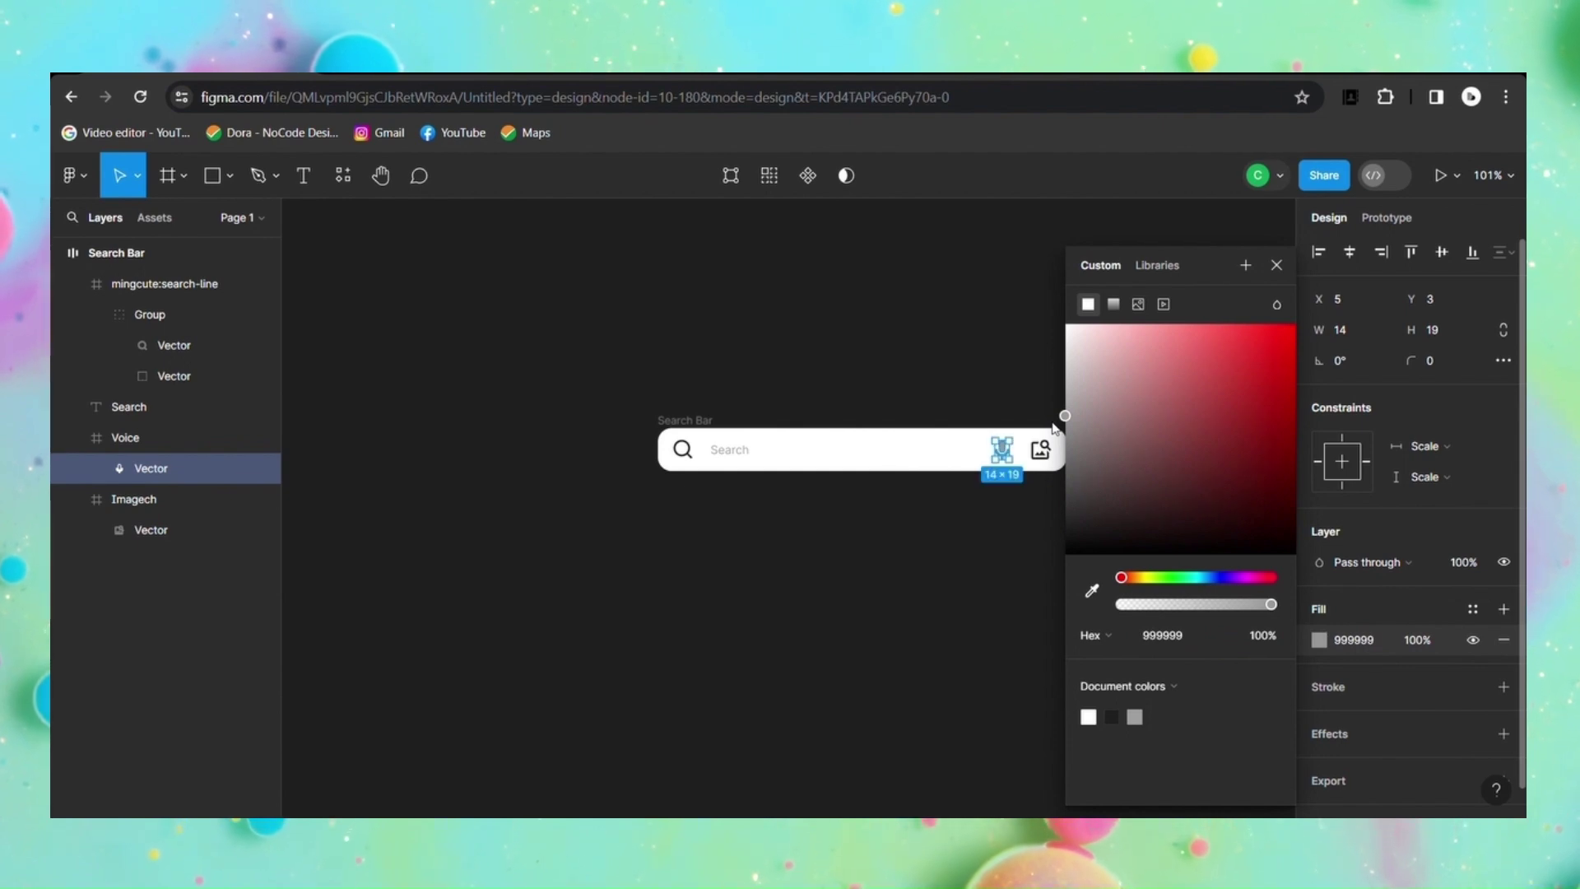
pyautogui.click(1274, 268)
pyautogui.click(864, 363)
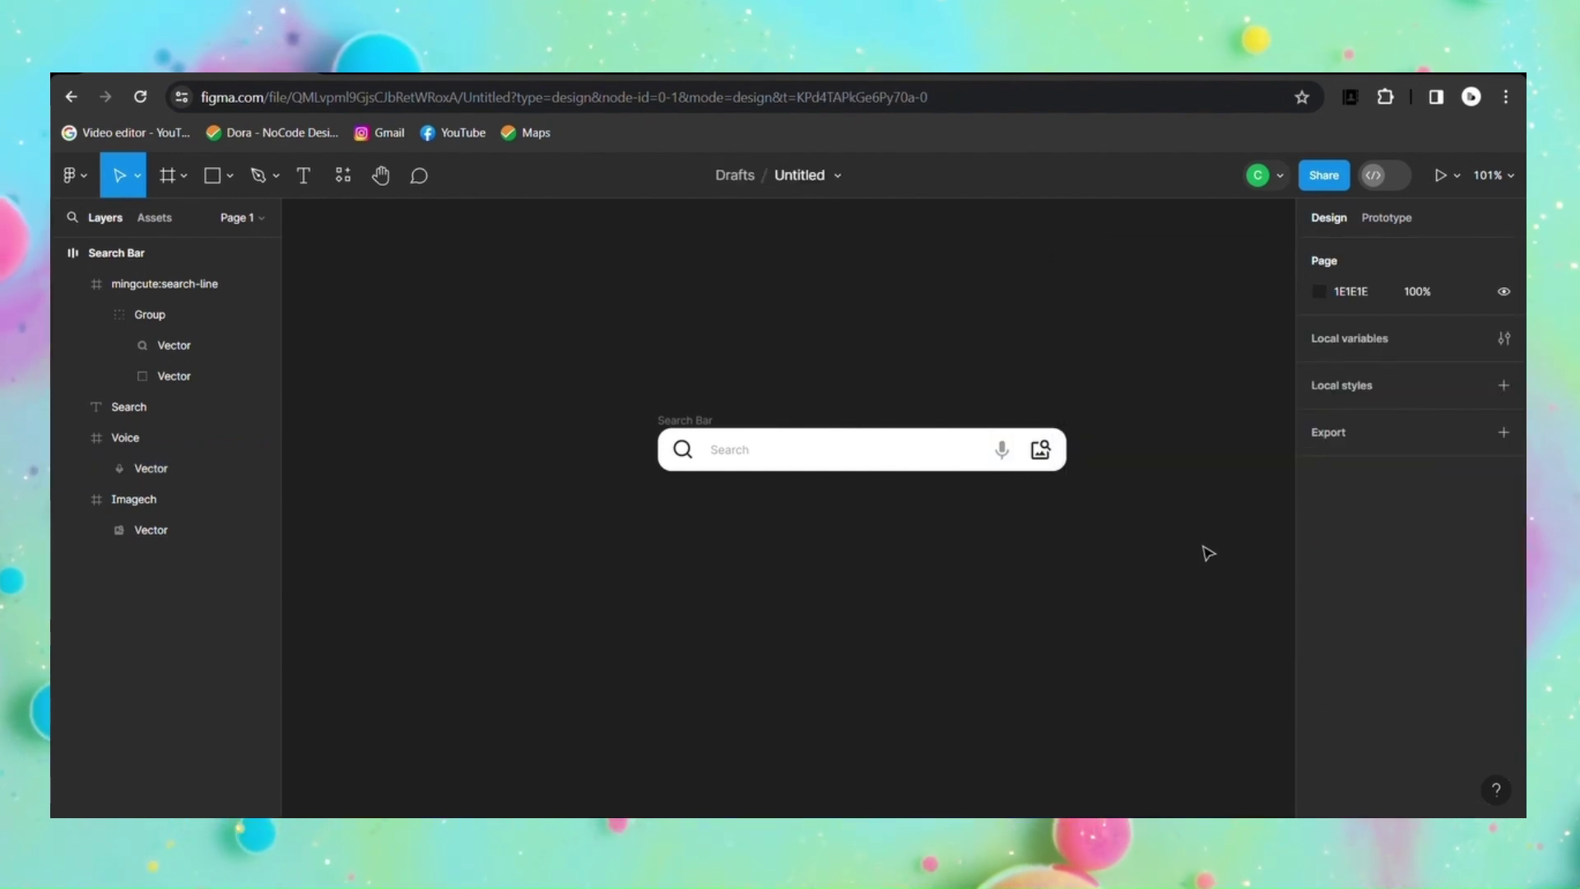
# Step: Set the image icon's fill to light grey A0A0A0
pyautogui.click(1041, 449)
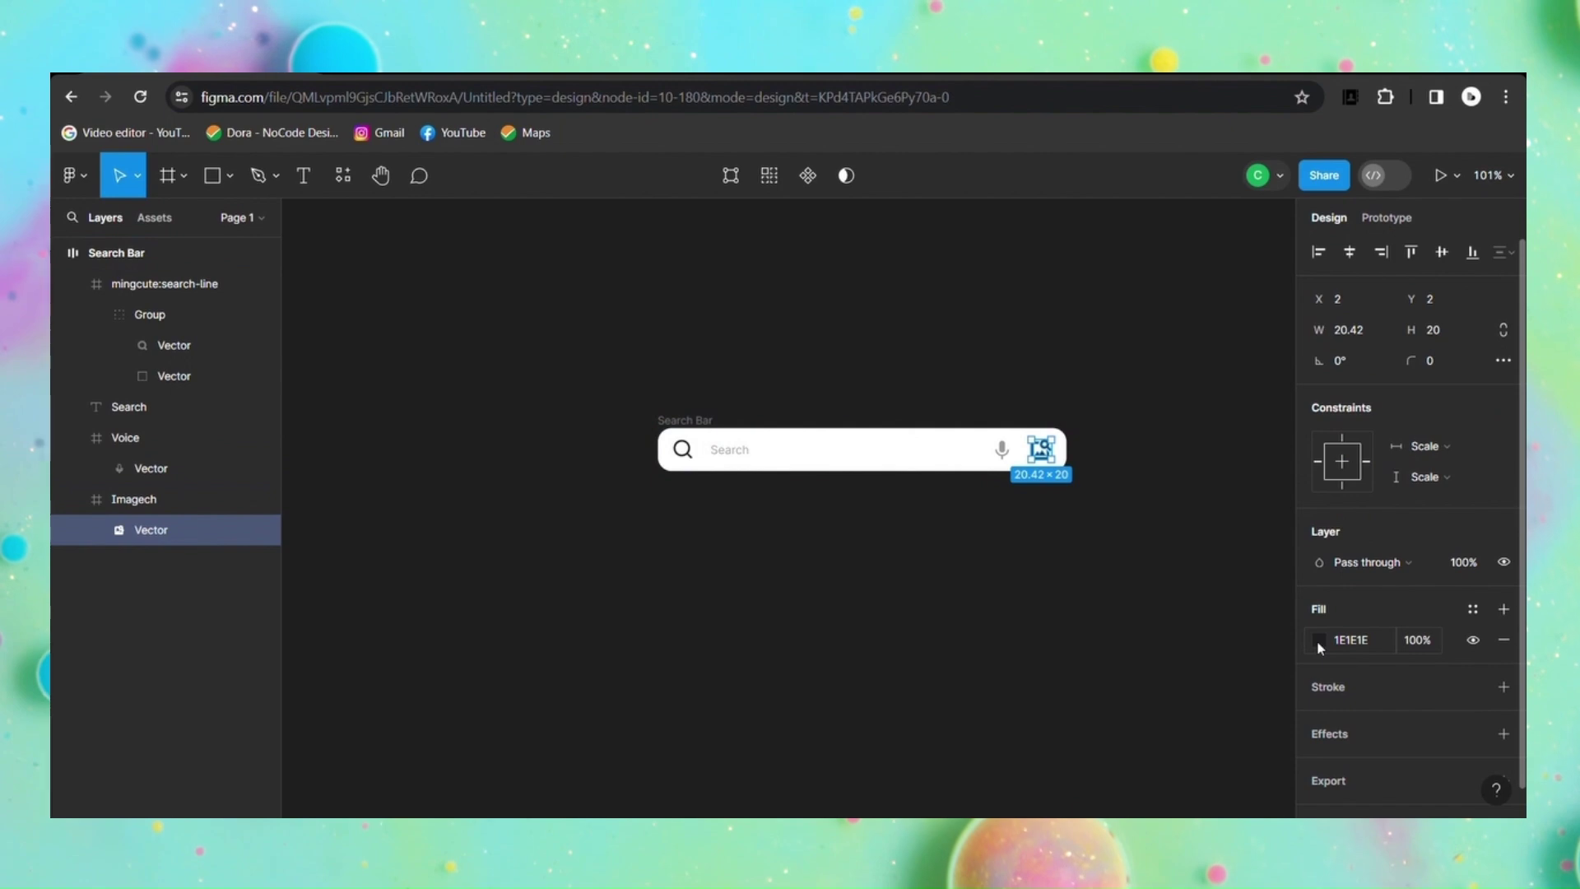
pyautogui.click(1319, 640)
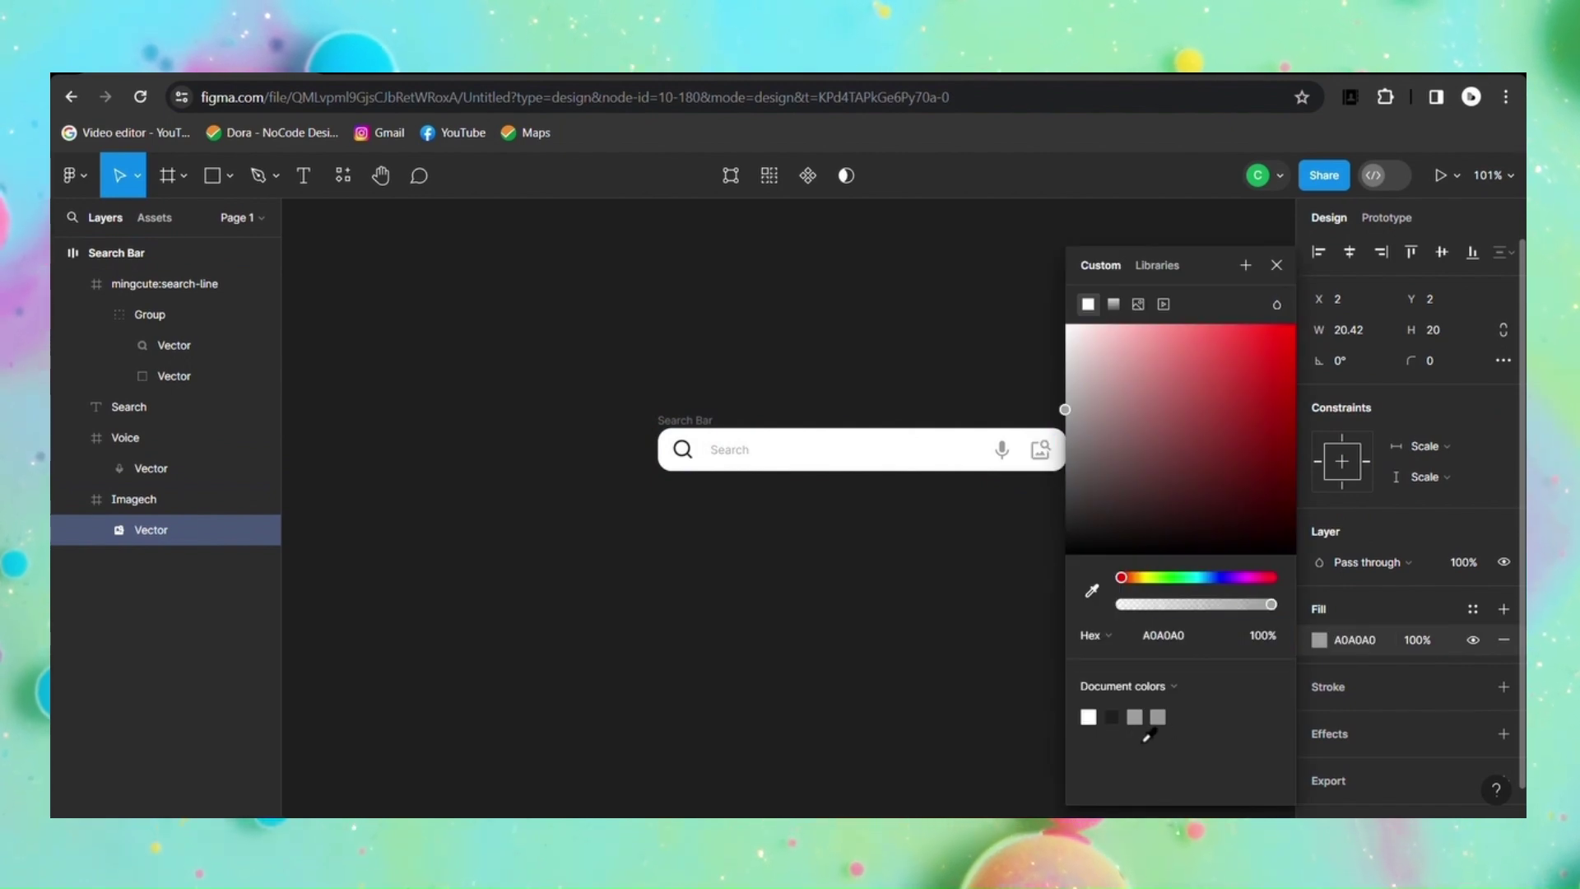
pyautogui.click(1277, 265)
pyautogui.click(949, 331)
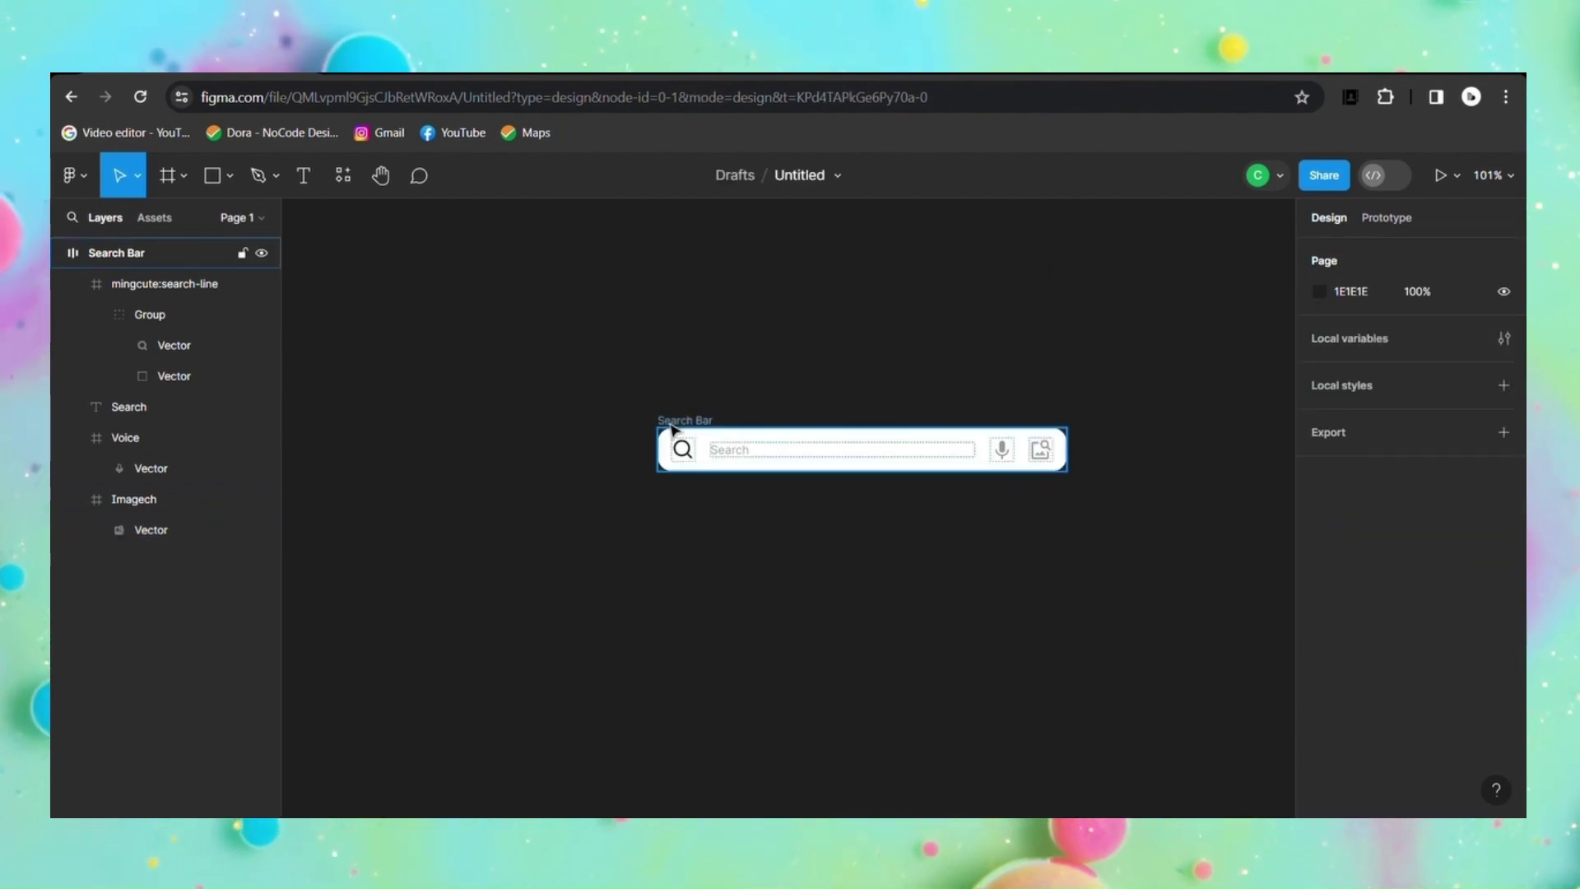
# Step: Wrap the search bar in a 10-padding auto-layout frame and name it Search Bar
pyautogui.click(671, 427)
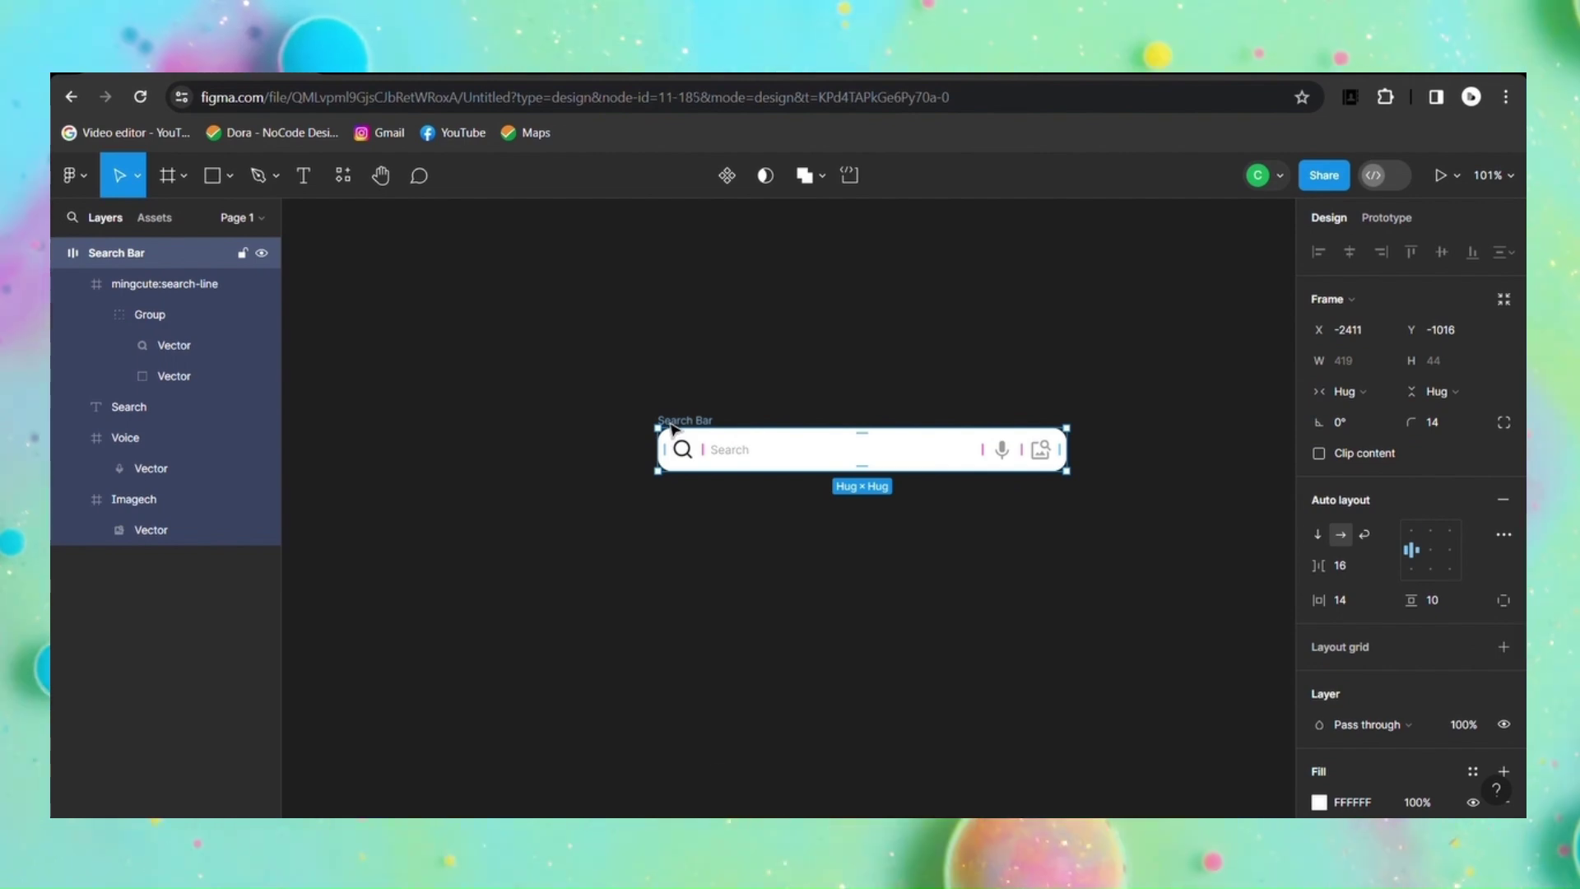
pyautogui.hotkey('shift', 'a')
pyautogui.doubleClick(682, 410)
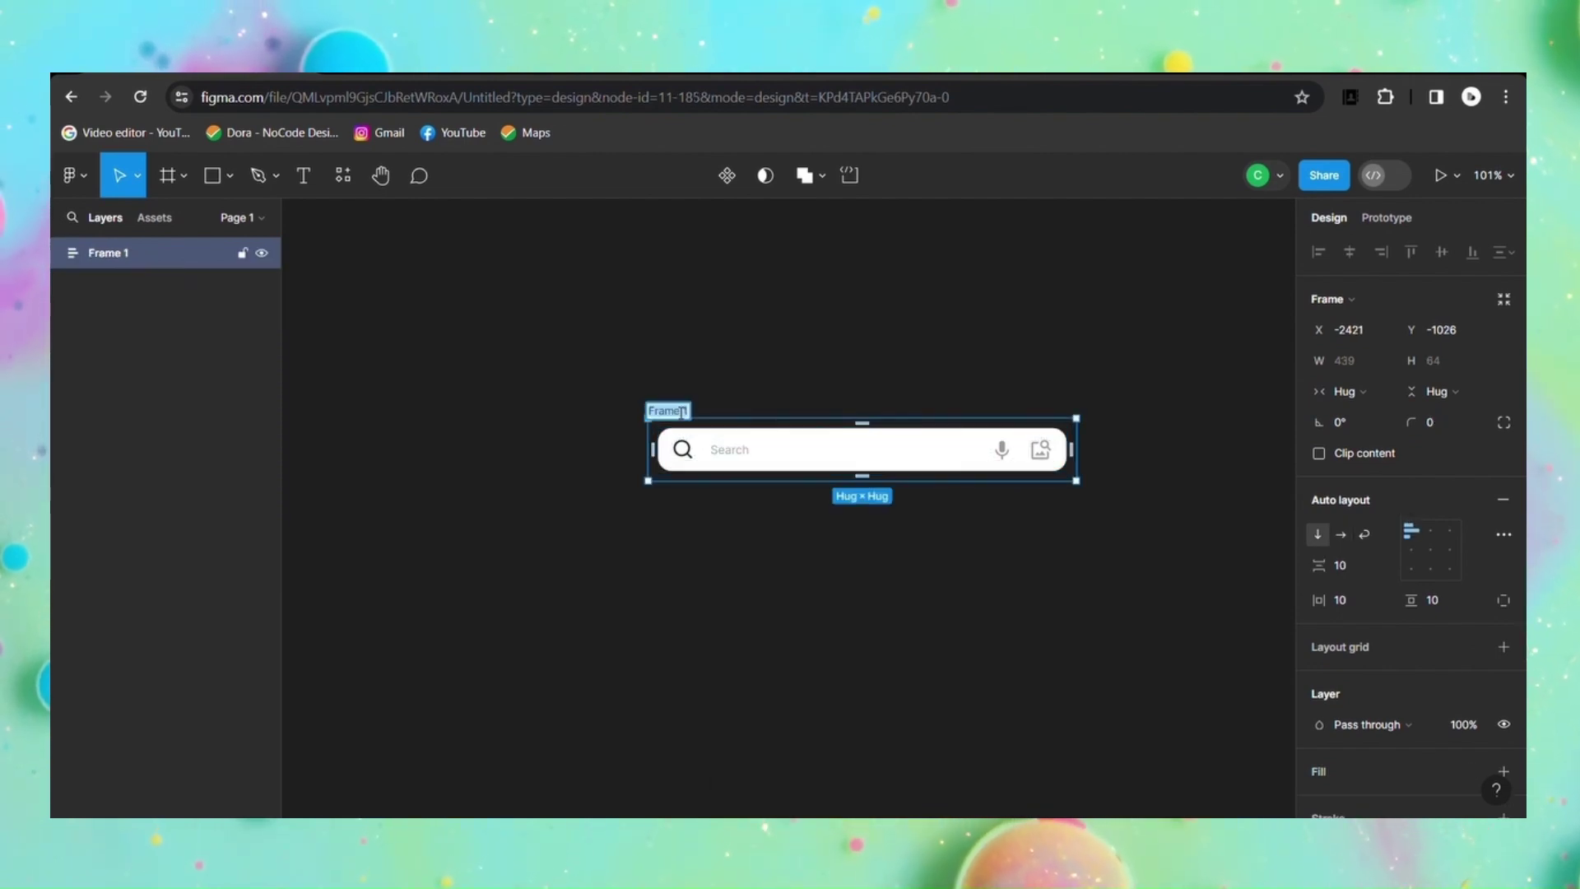
pyautogui.press('BackSpace')
pyautogui.write('r')
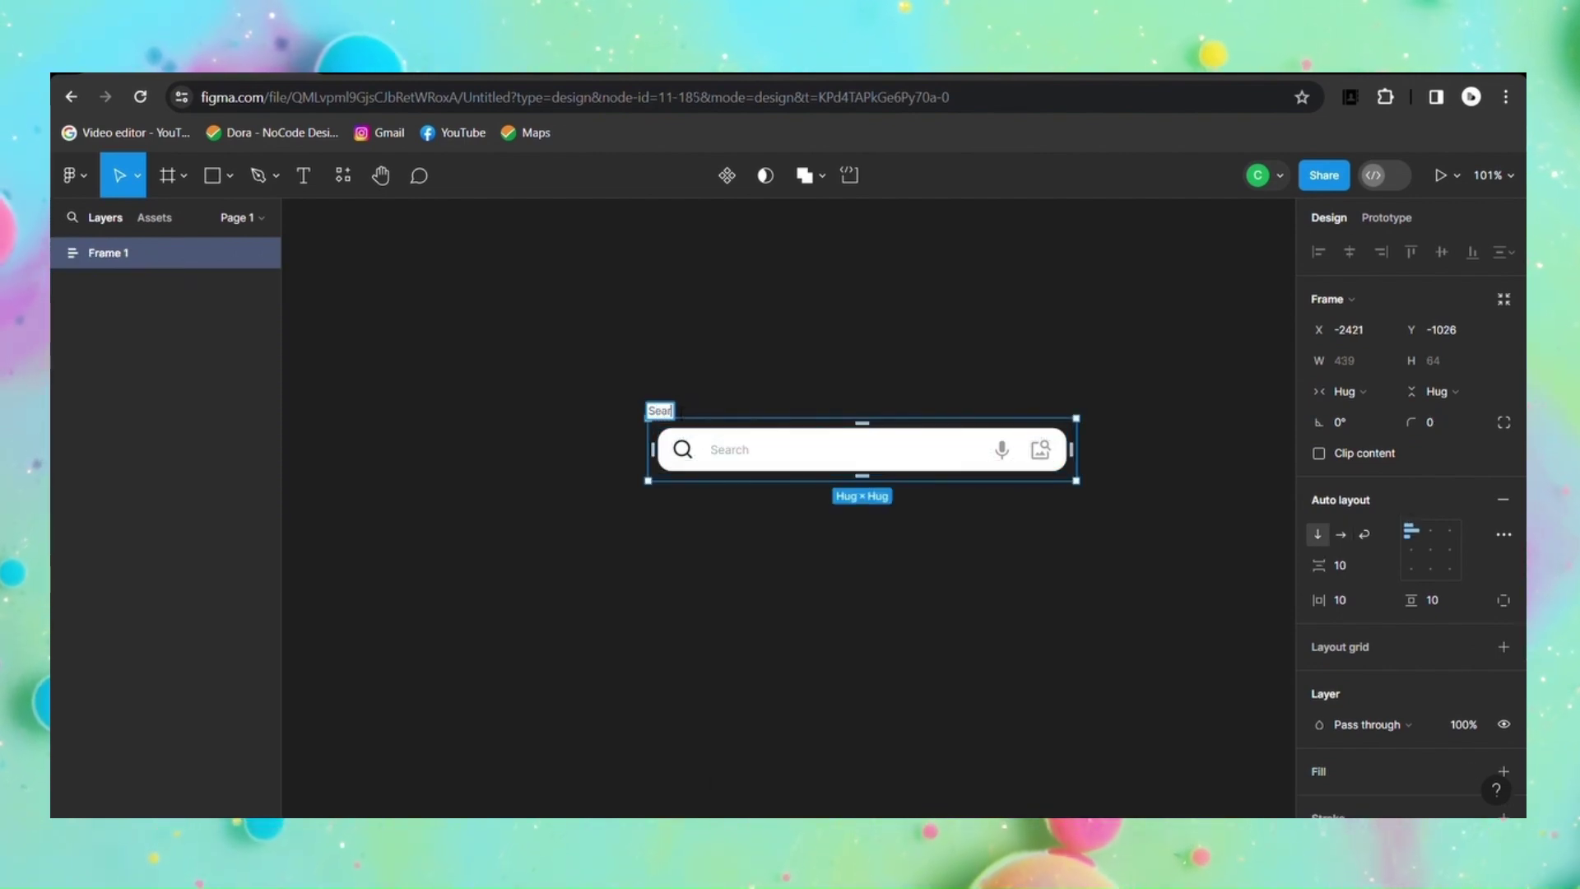
pyautogui.write('ch Bar')
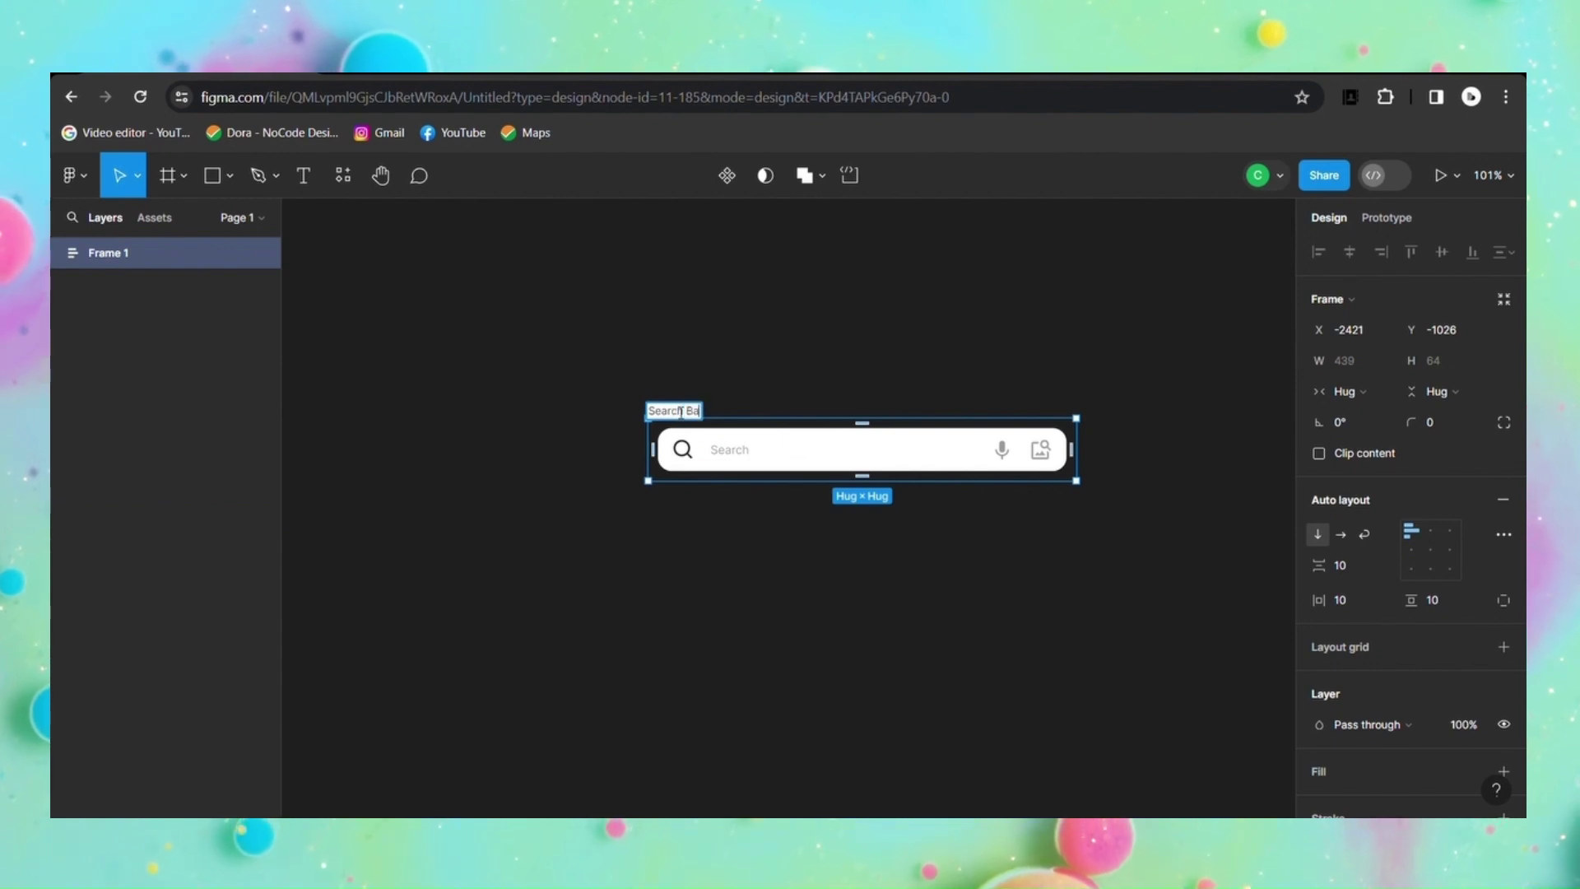
pyautogui.click(772, 399)
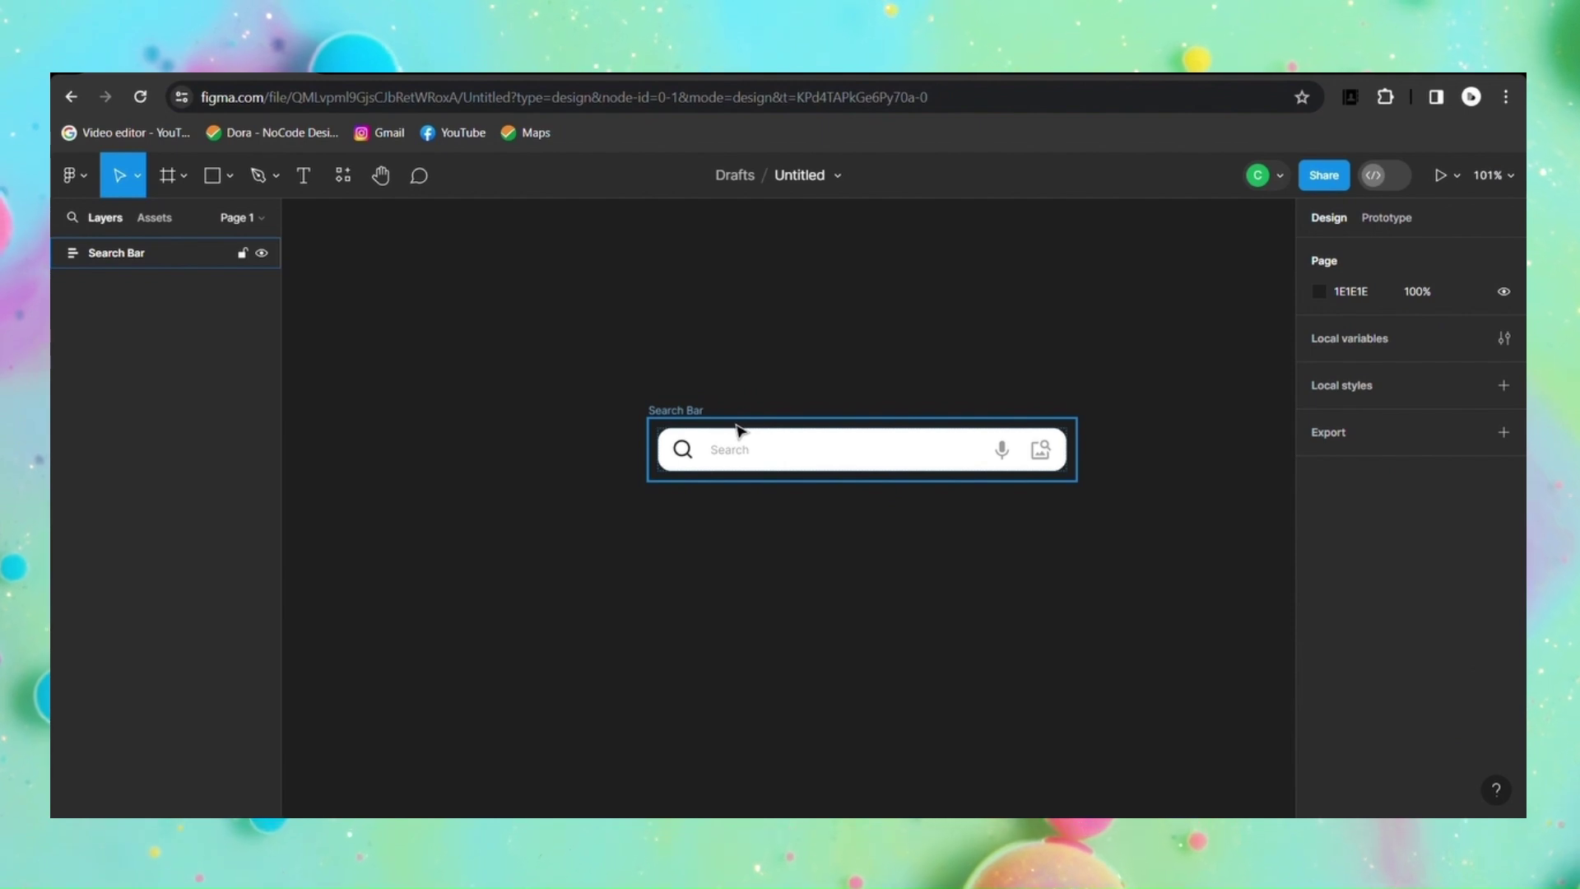
# Step: Draw a short 16-long vertical line just left of the search bar
pyautogui.click(228, 177)
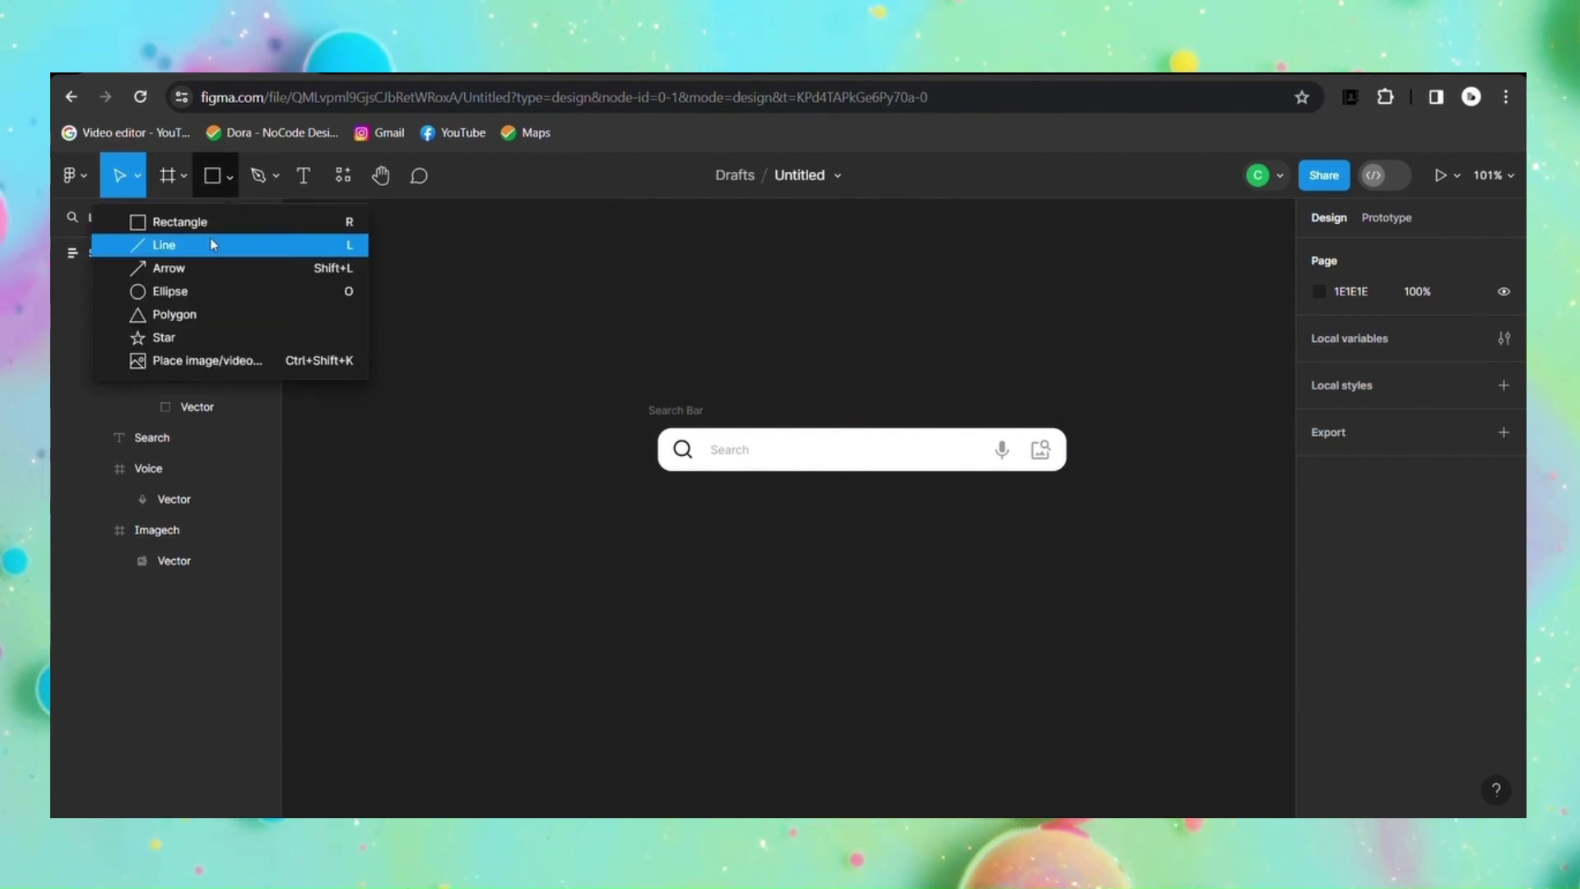
pyautogui.click(213, 244)
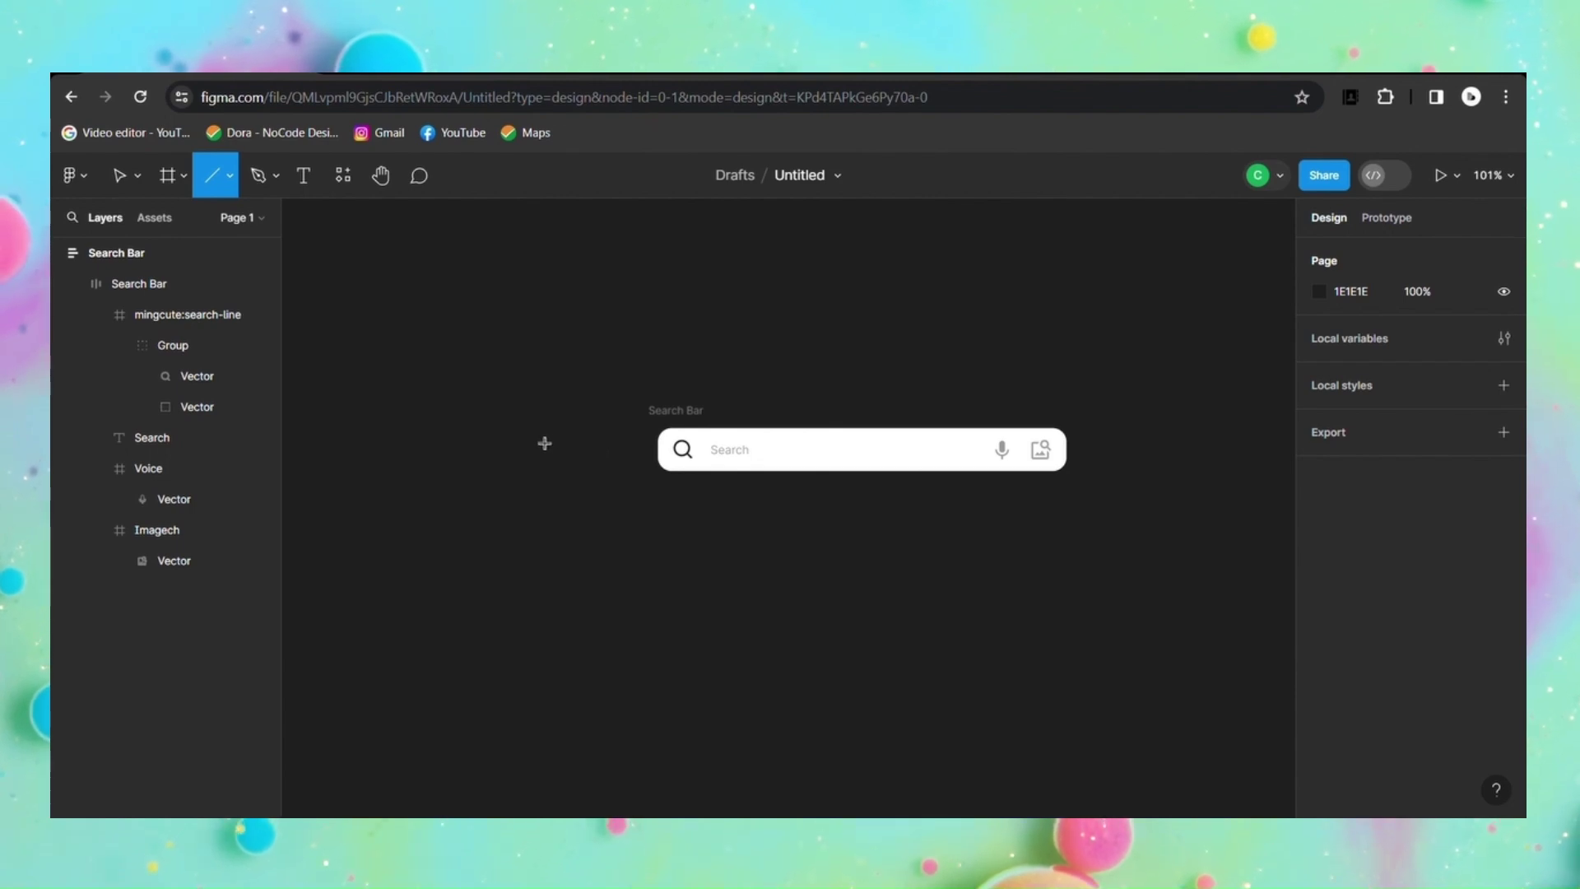
pyautogui.moveTo(543, 444); pyautogui.dragTo(544, 459)
pyautogui.click(555, 475)
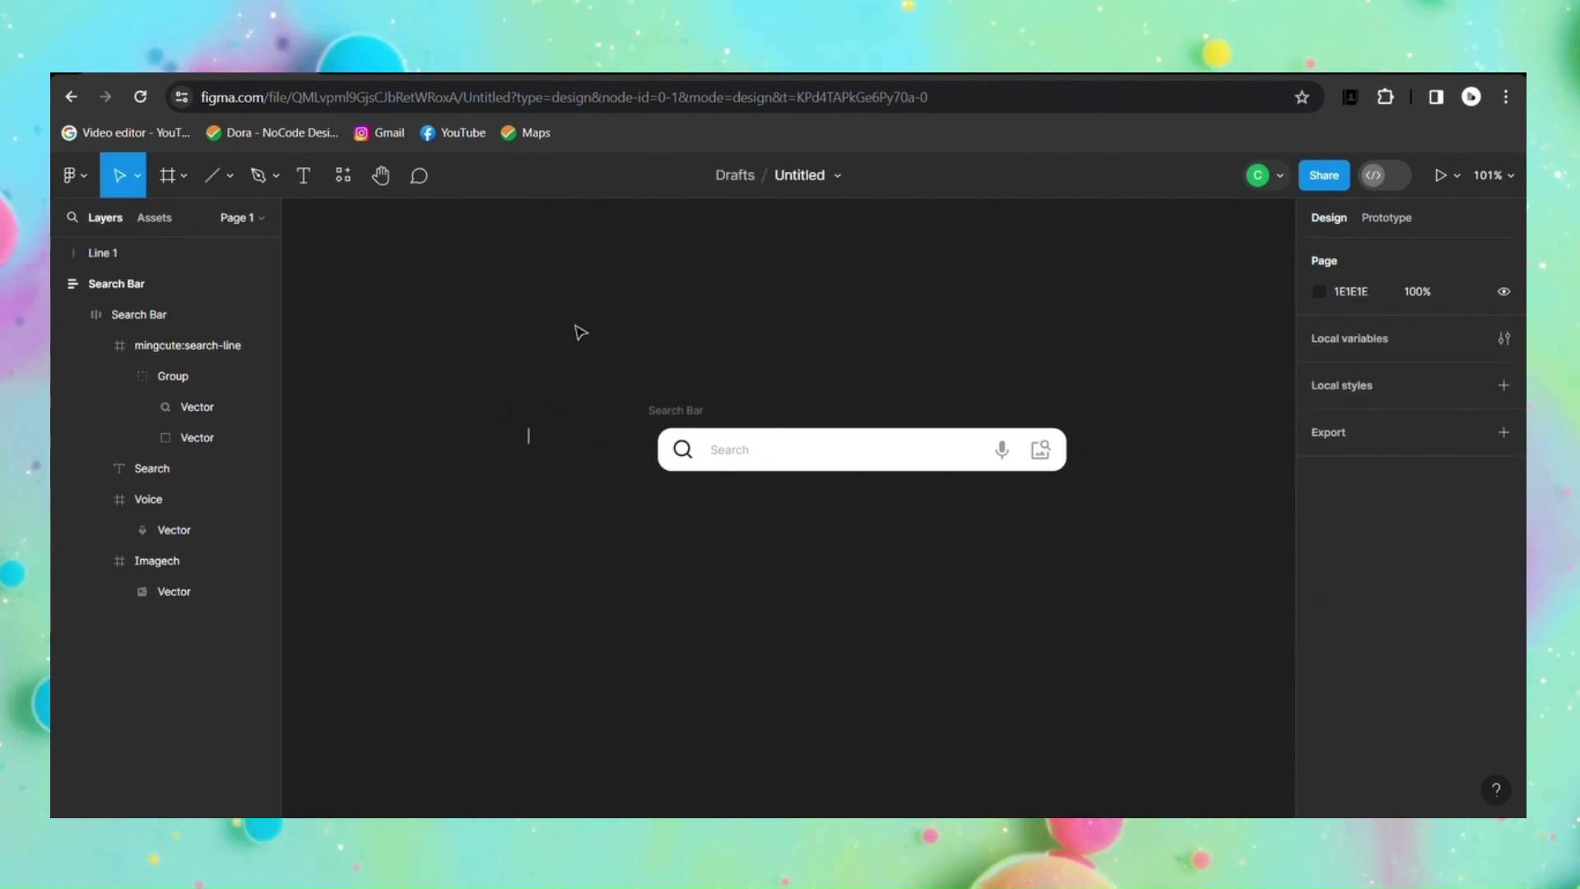
pyautogui.click(529, 435)
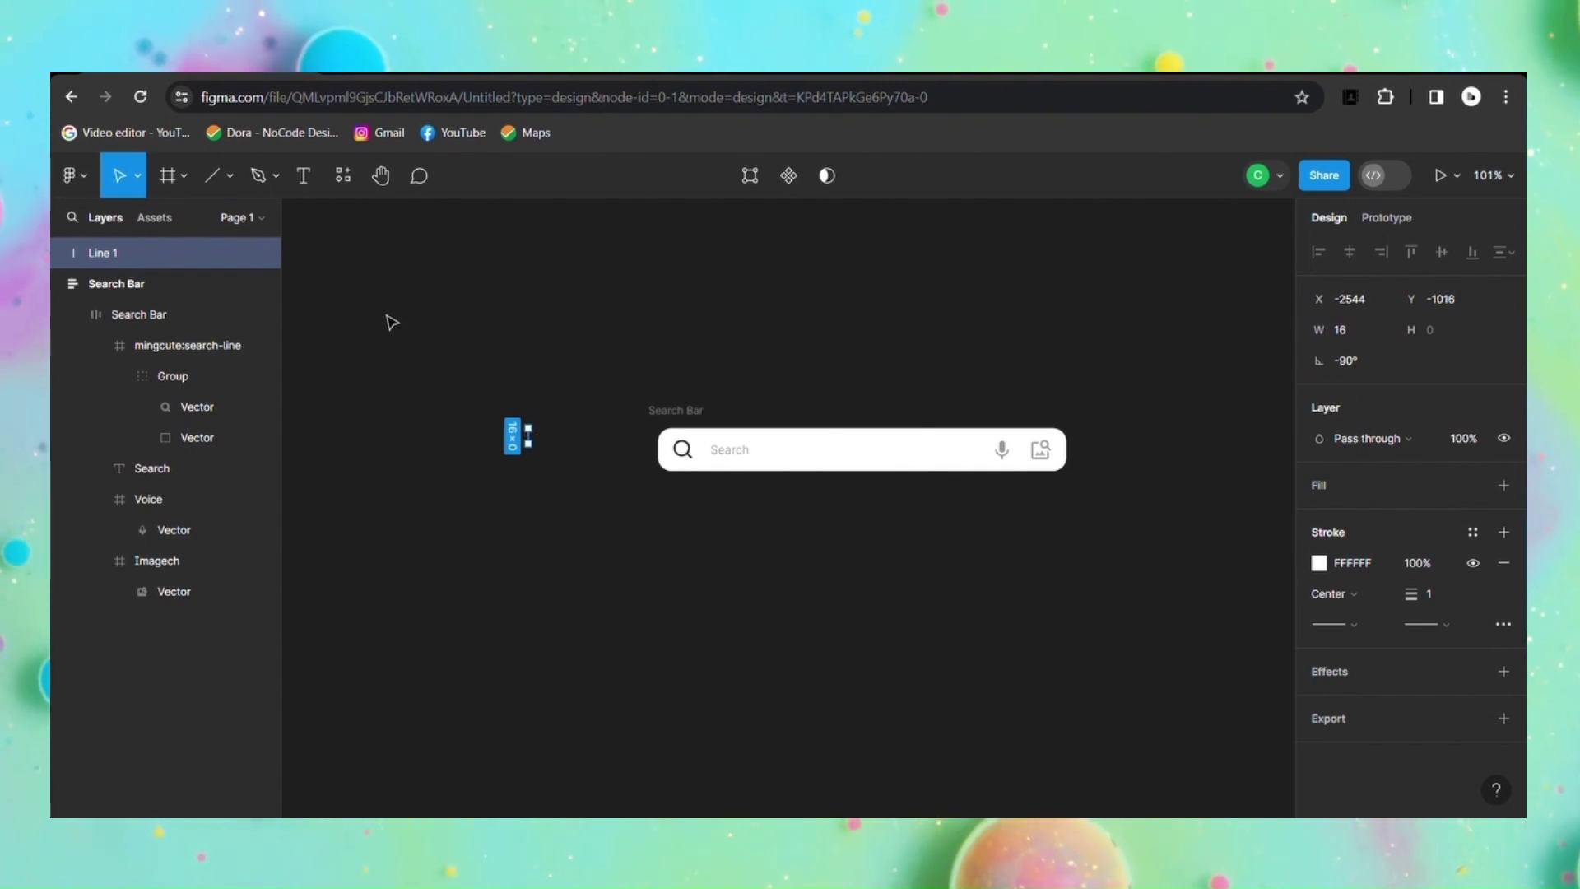
# Step: Make the line a component with a second variant and stroke the Default line 1E1E1E
pyautogui.click(789, 179)
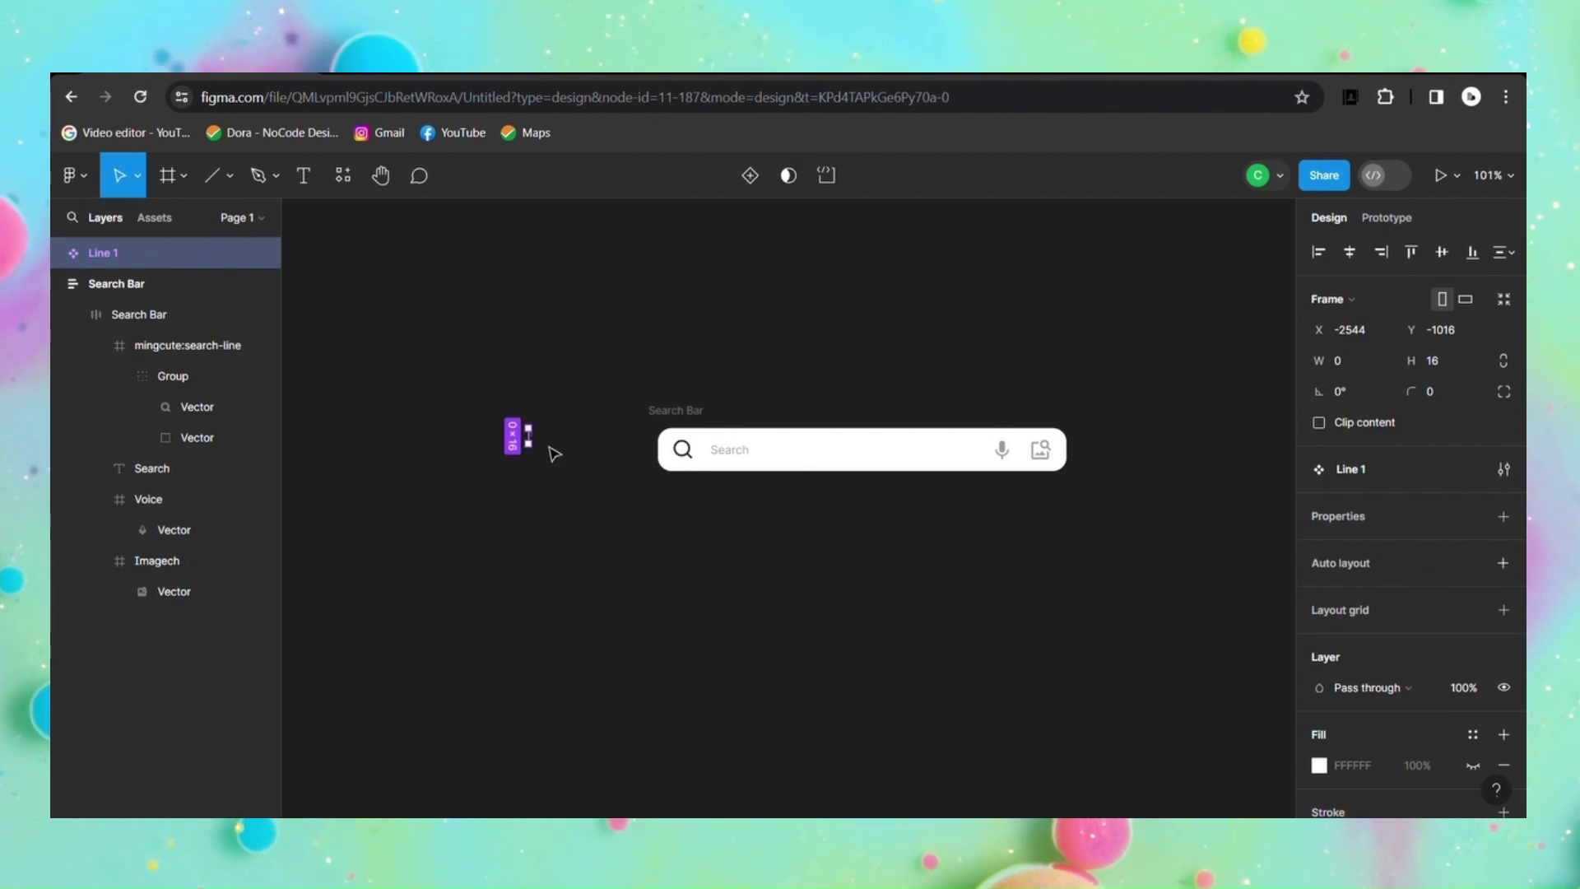
pyautogui.click(748, 178)
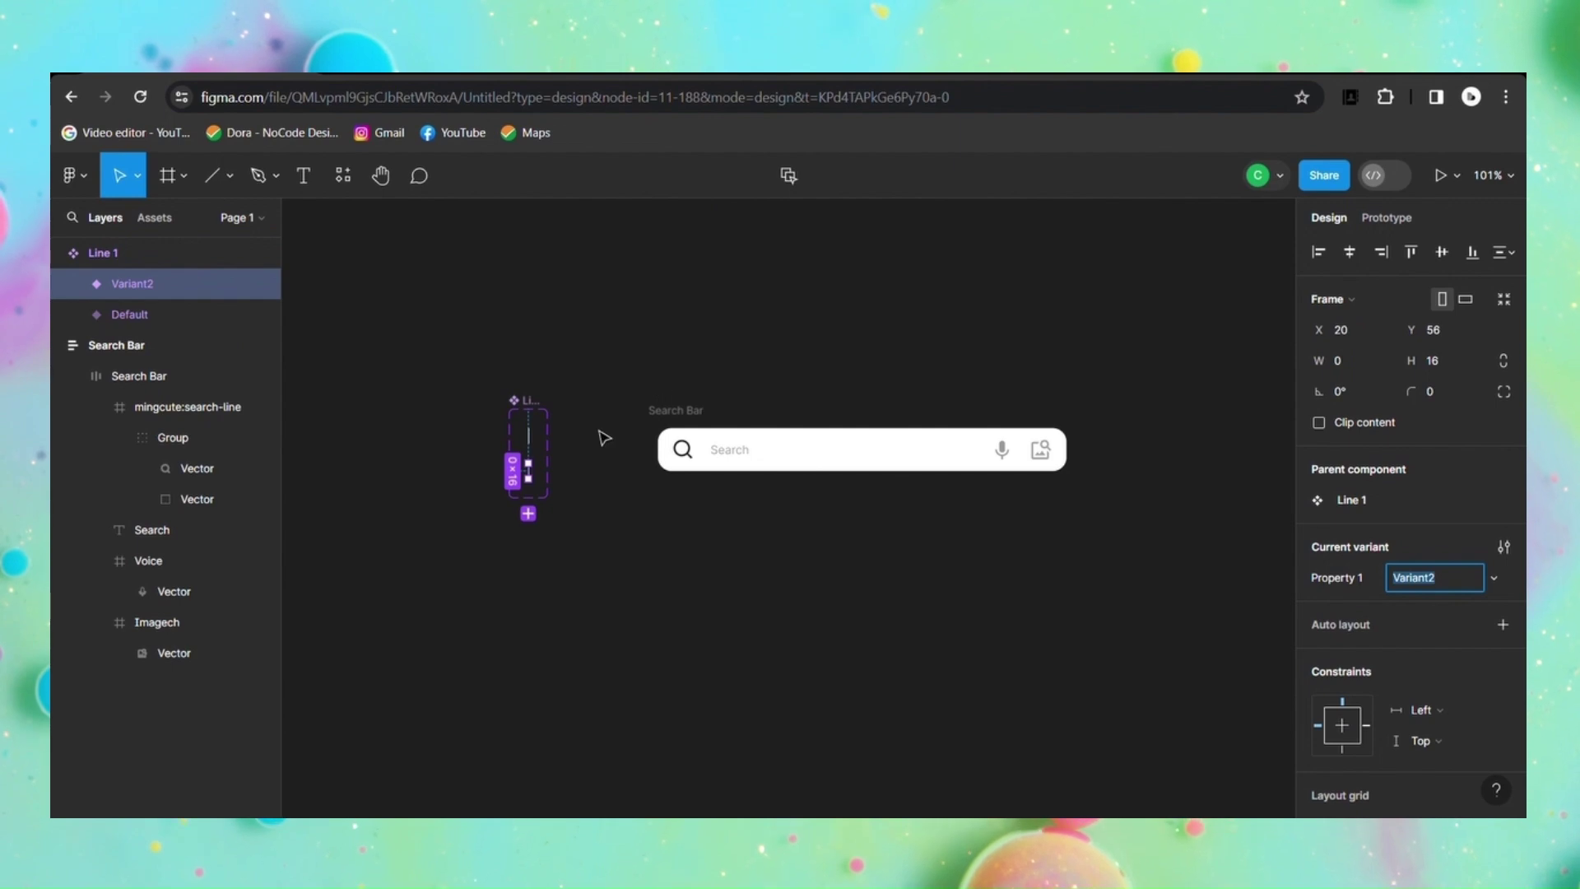
pyautogui.doubleClick(539, 451)
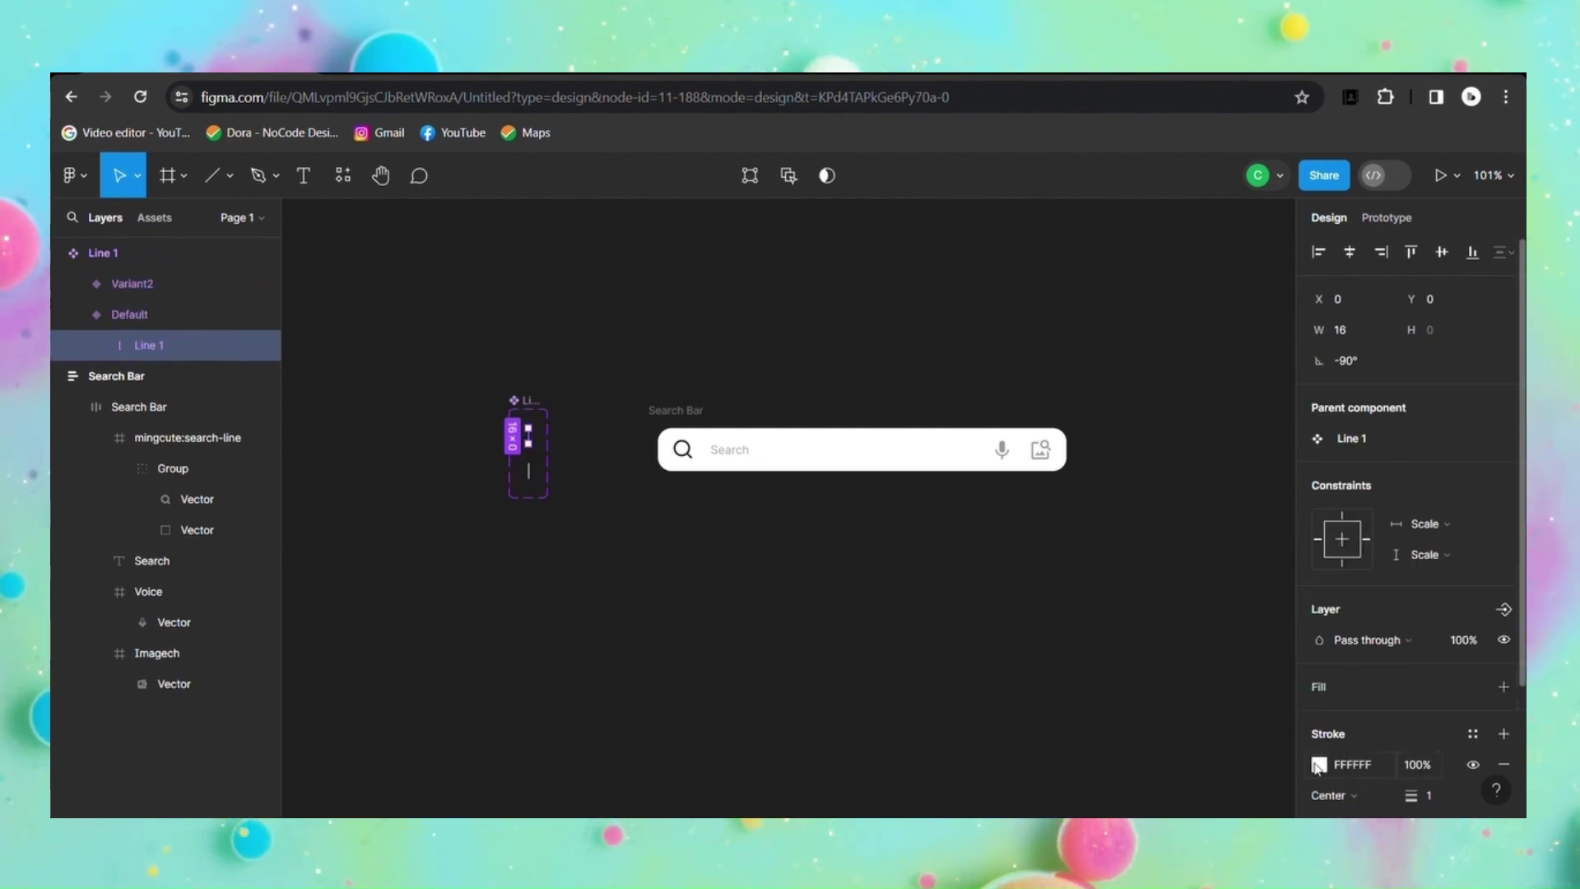
pyautogui.click(1318, 764)
pyautogui.click(1135, 717)
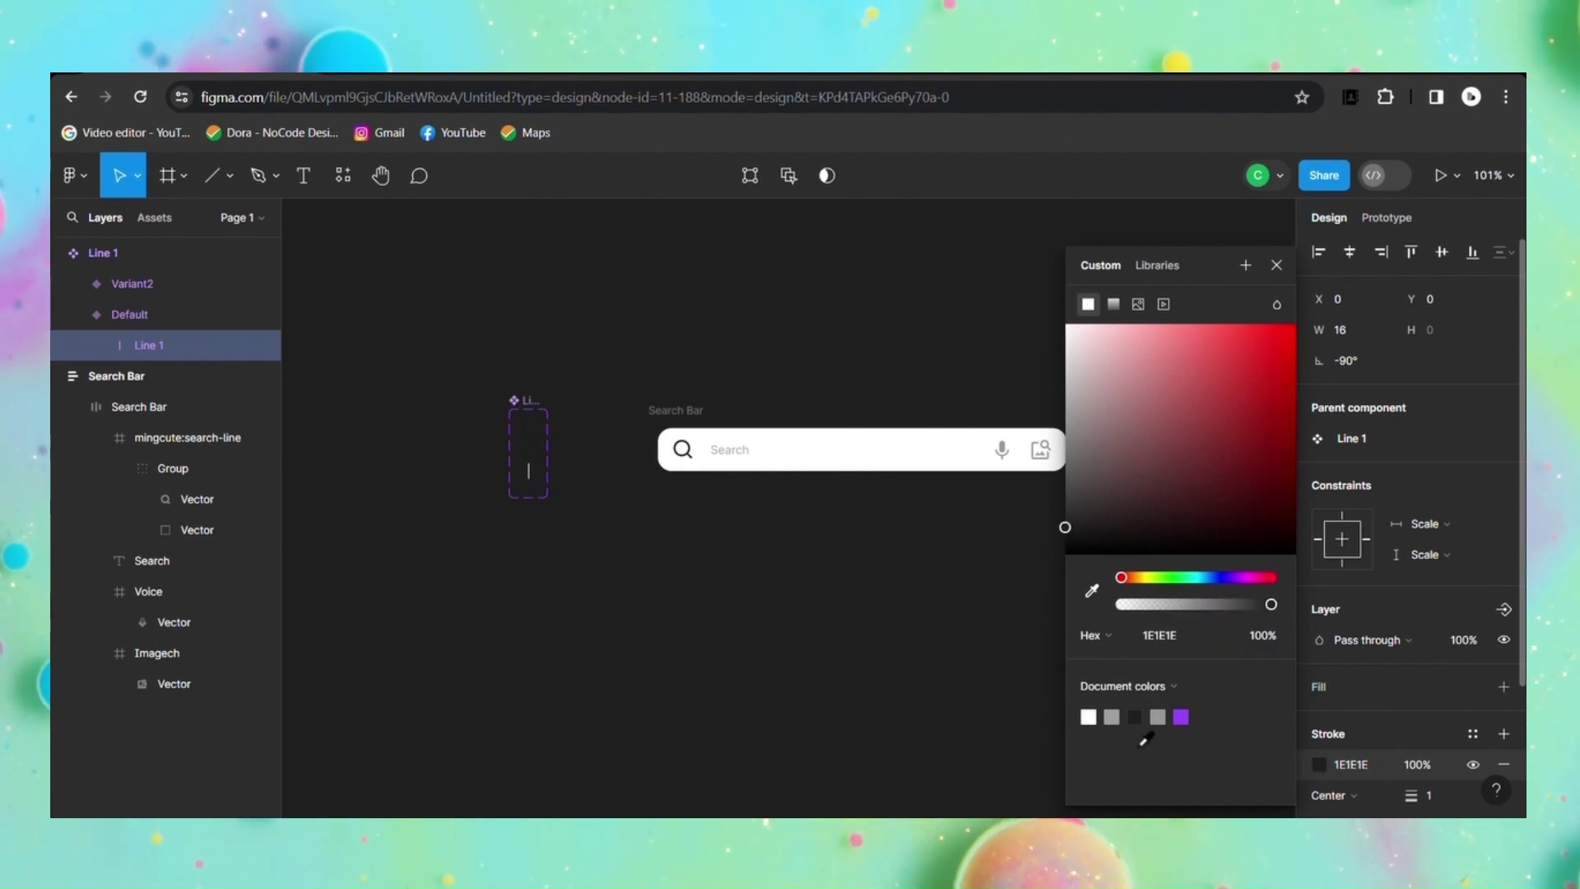
pyautogui.click(1277, 265)
pyautogui.click(81, 176)
pyautogui.click(684, 328)
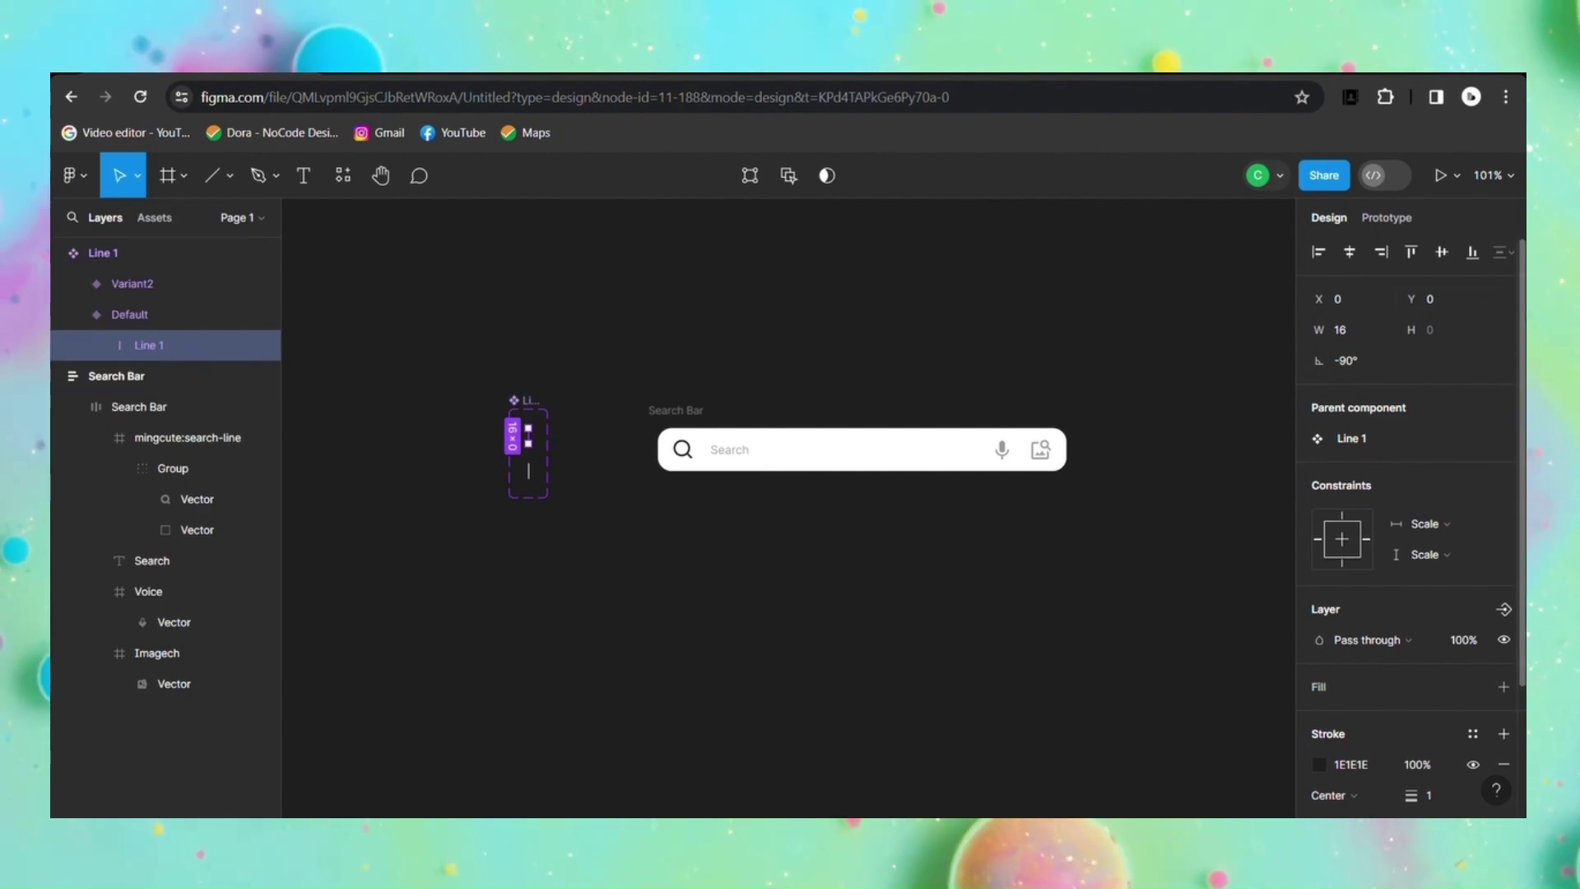
pyautogui.click(617, 330)
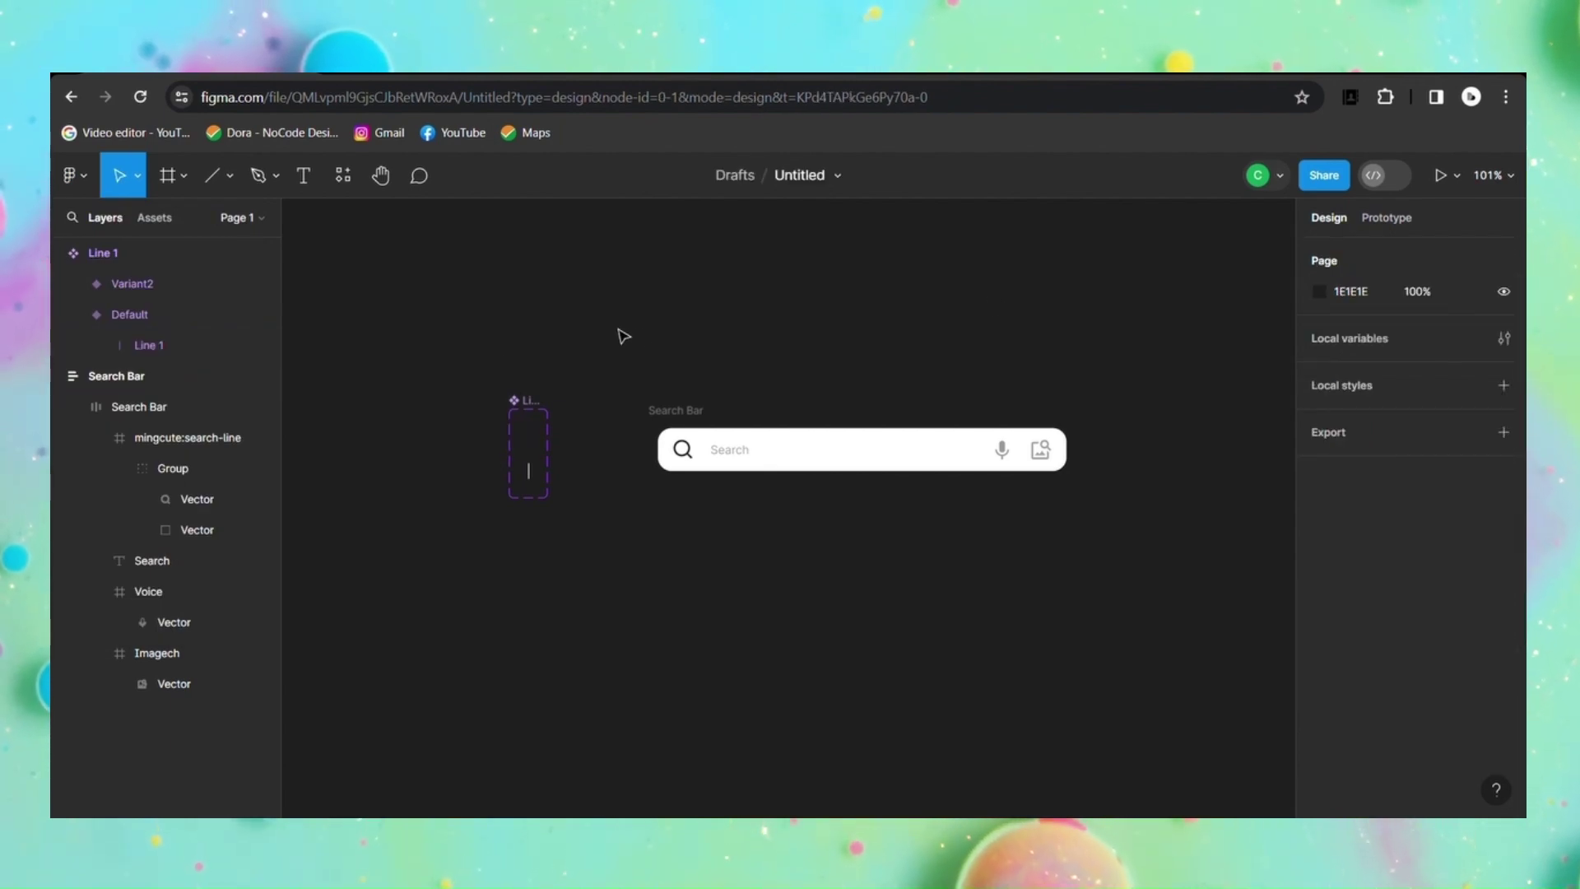
# Step: Change the page background colour to light grey C8C8C8
pyautogui.click(1319, 291)
pyautogui.click(1088, 708)
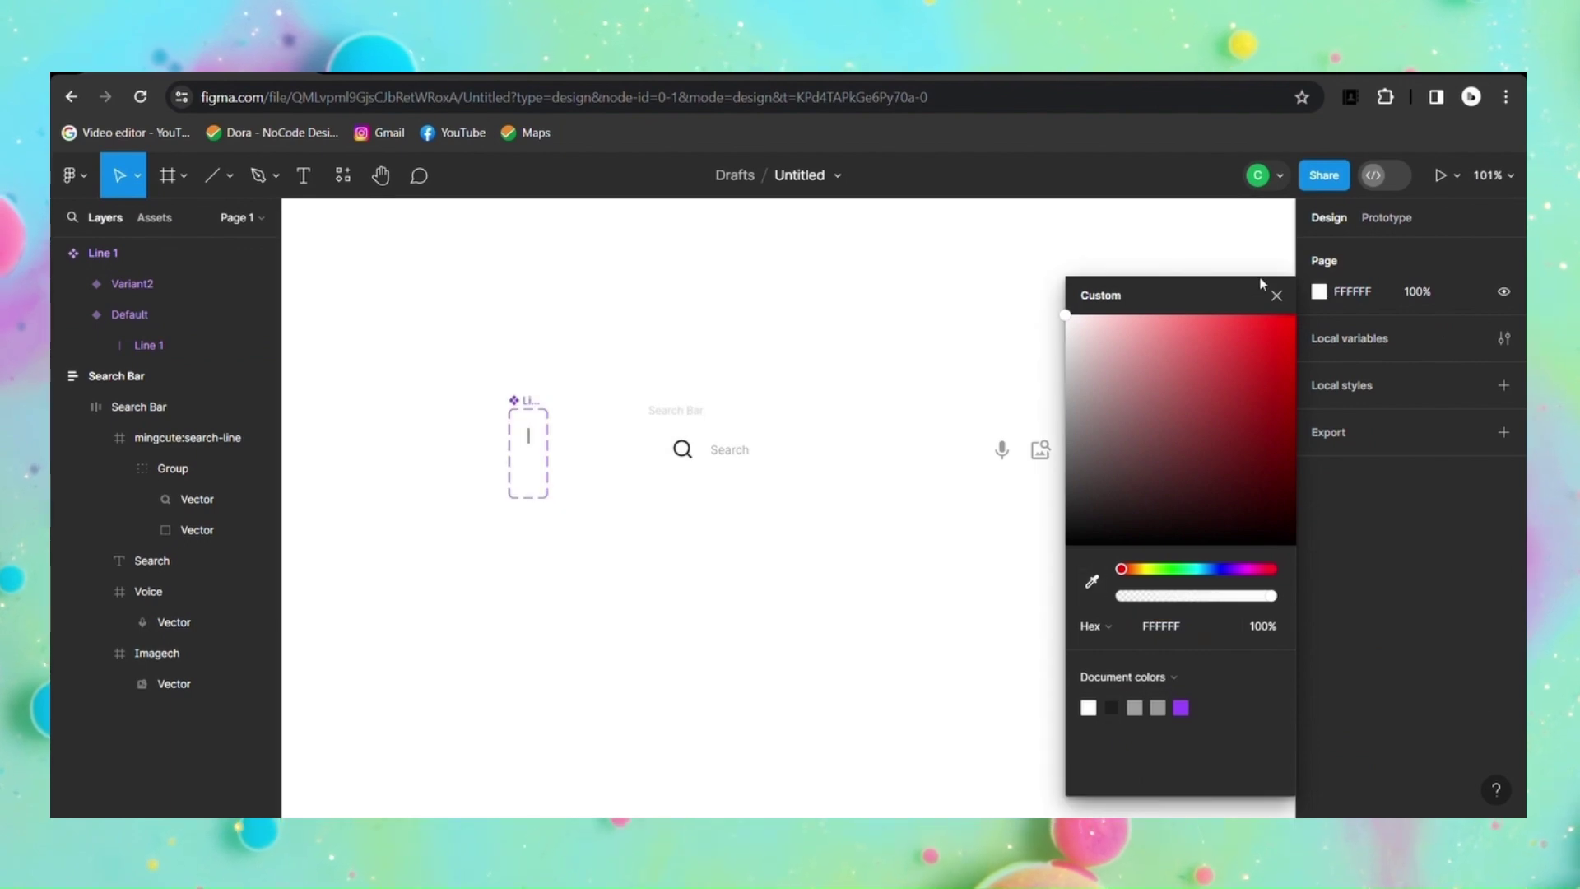
pyautogui.click(1277, 295)
pyautogui.click(702, 422)
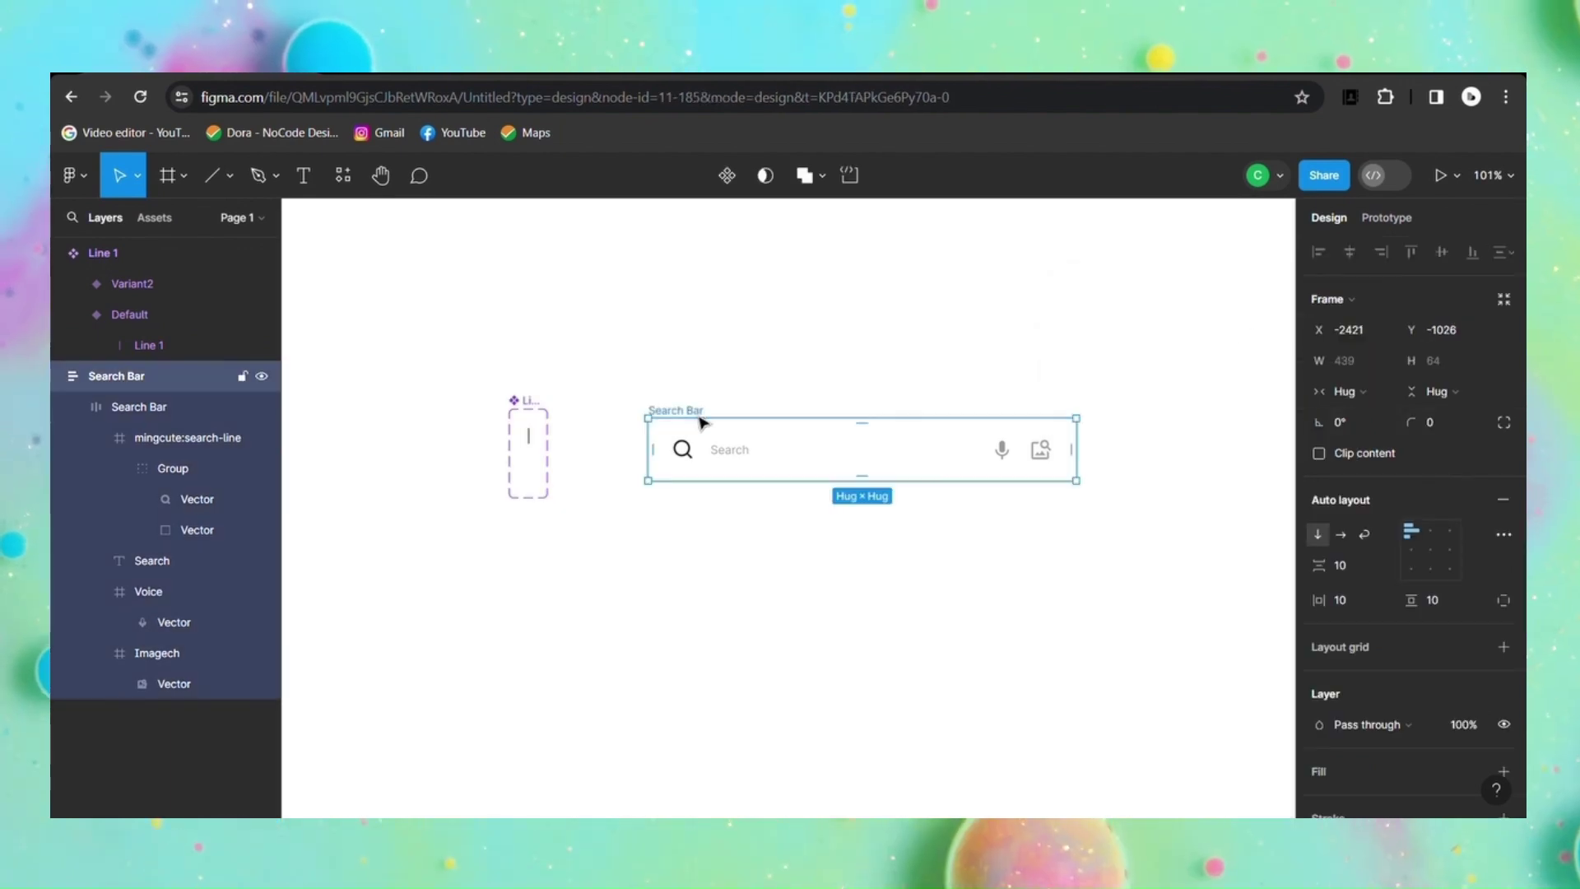
pyautogui.click(1129, 328)
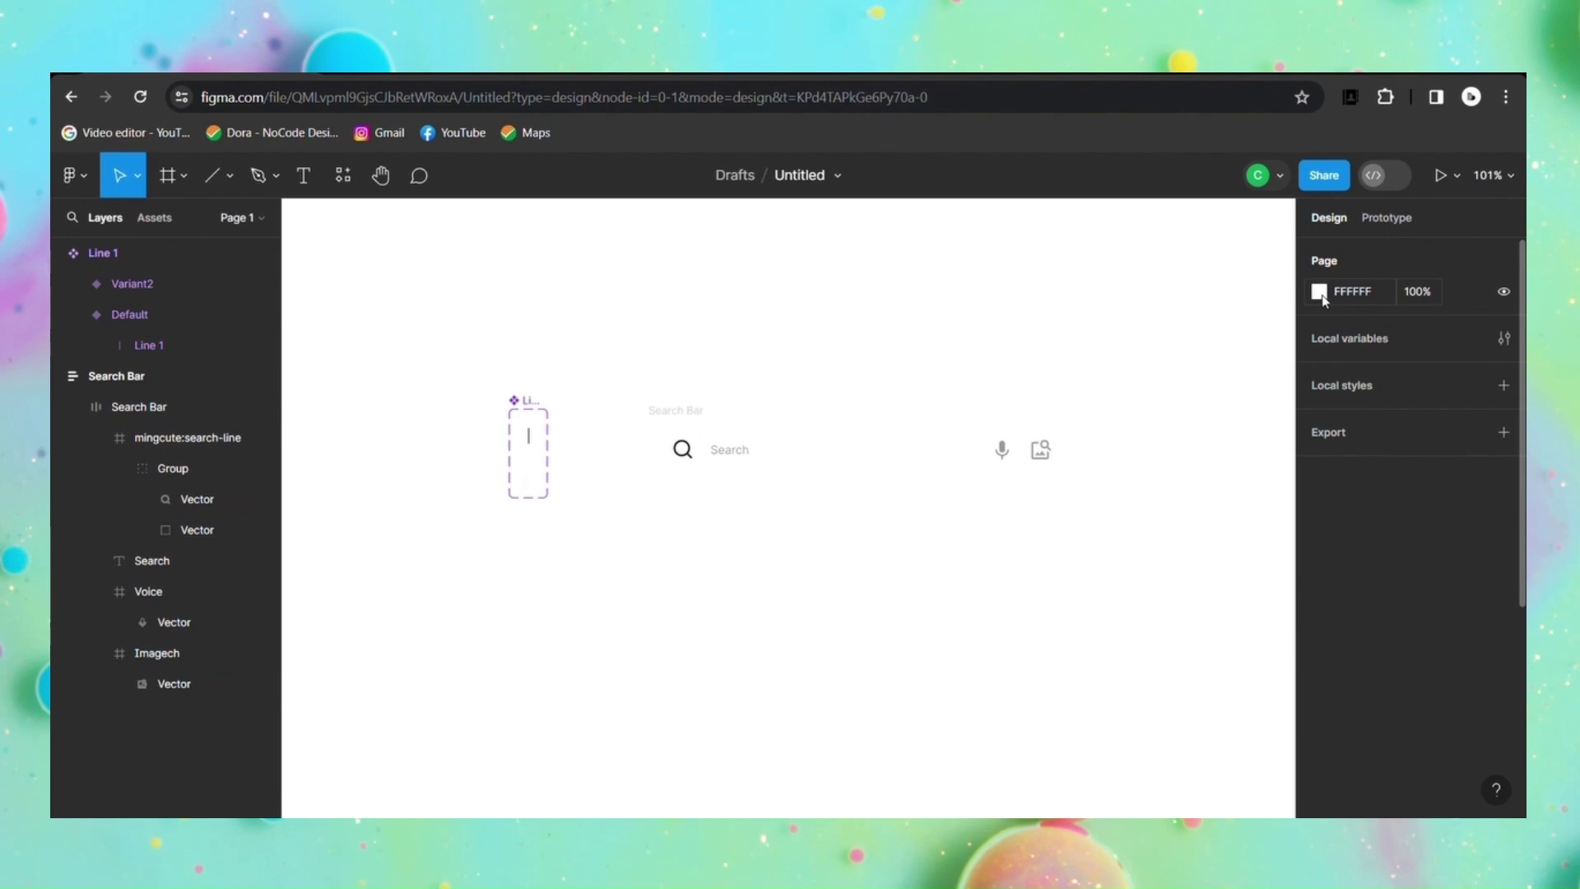
pyautogui.click(1320, 293)
pyautogui.moveTo(1067, 317); pyautogui.dragTo(1063, 365)
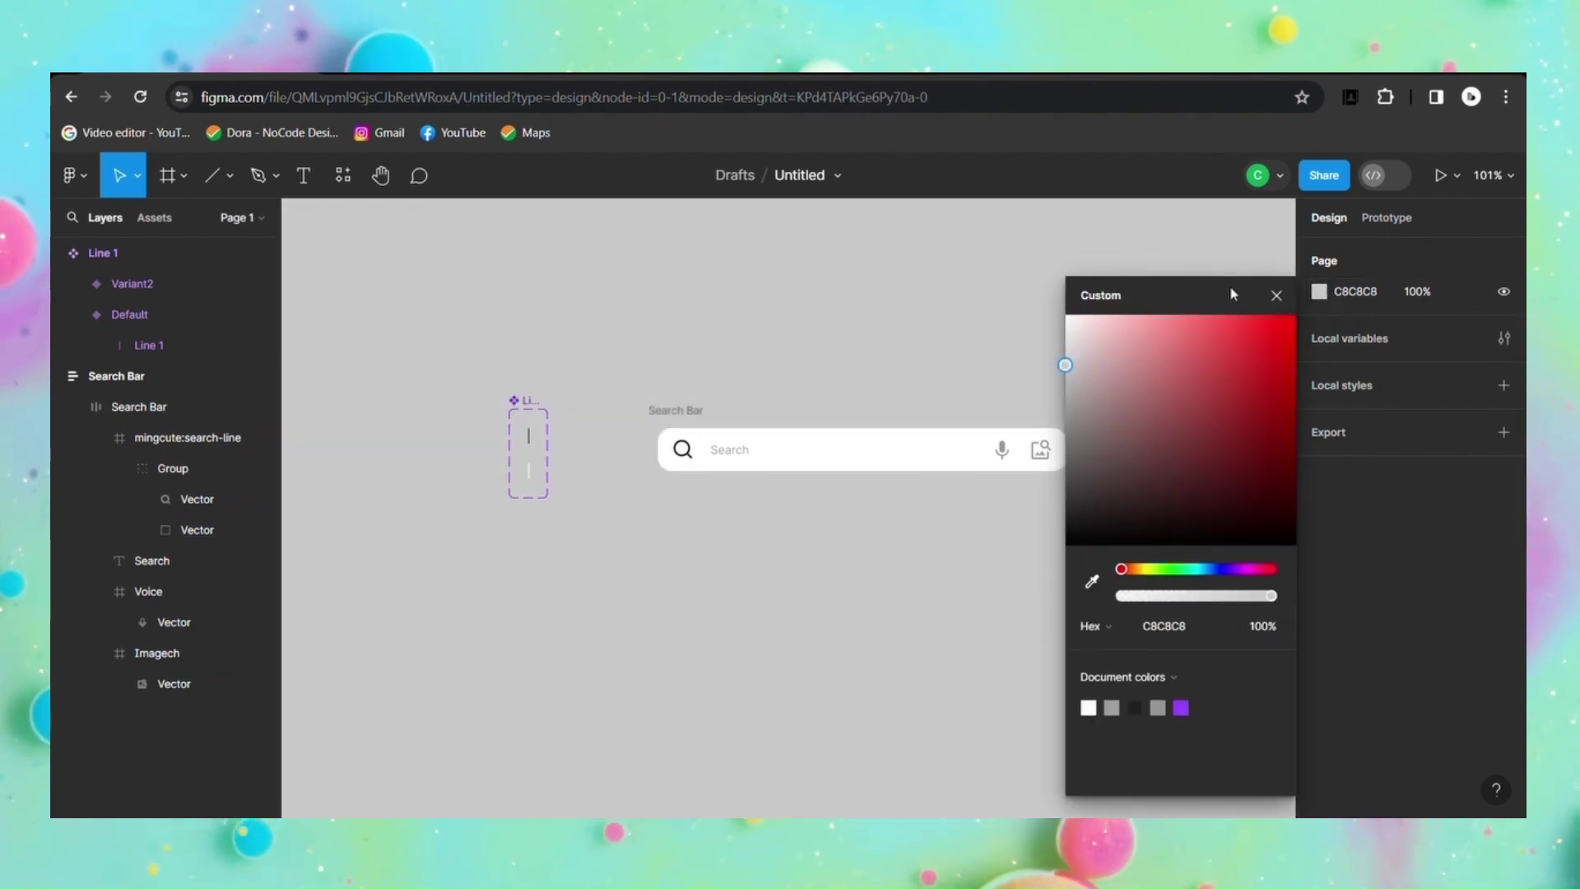
pyautogui.click(1276, 295)
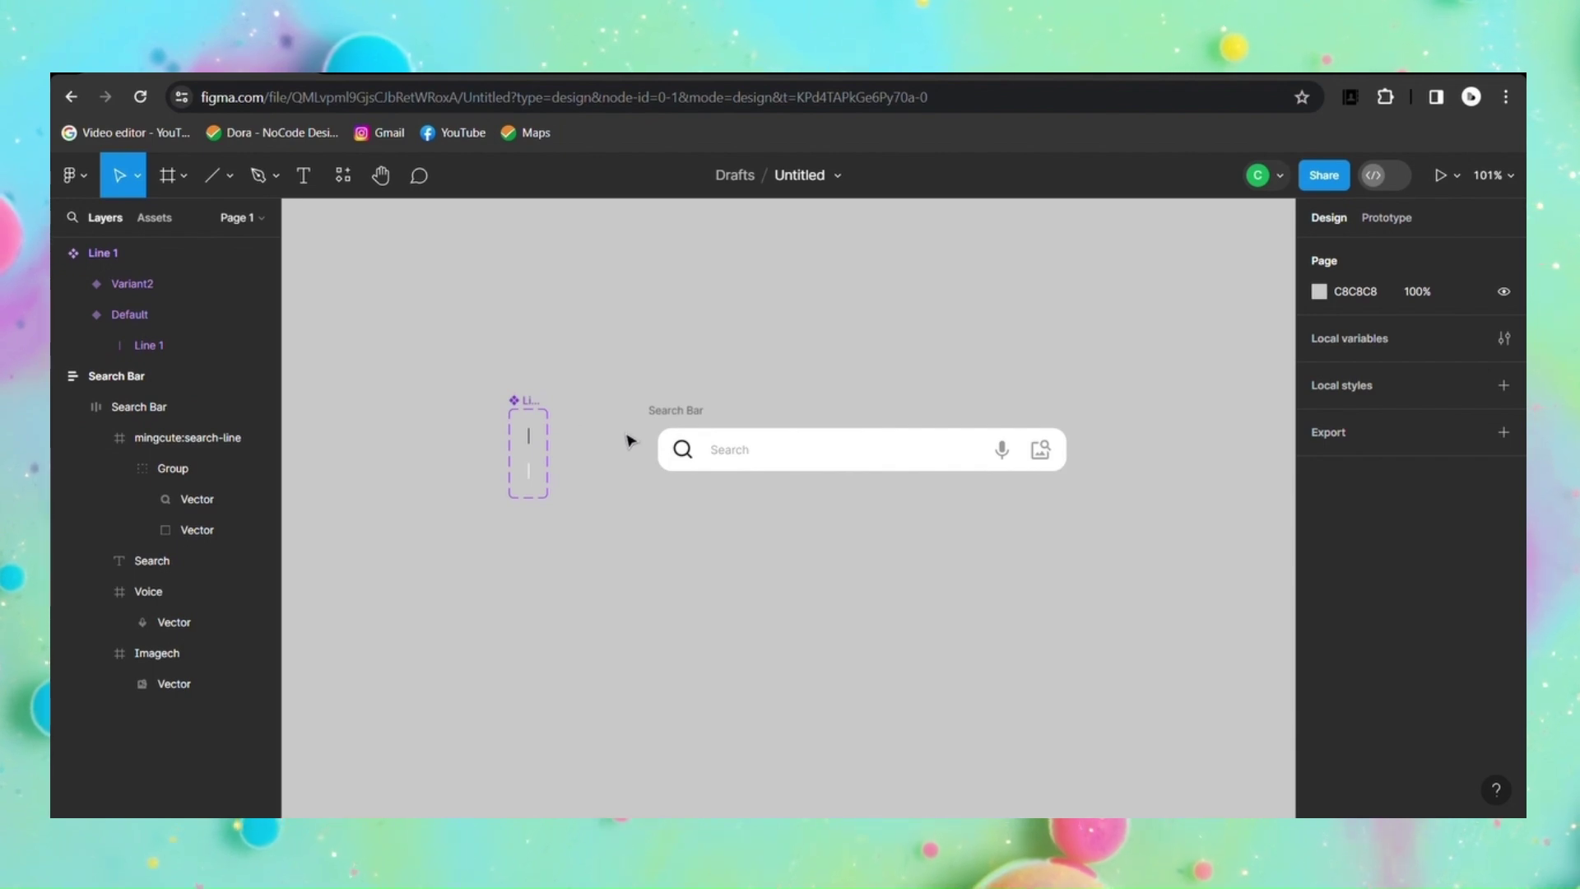
# Step: Set Variant2's fill colour to grey 999999
pyautogui.click(536, 476)
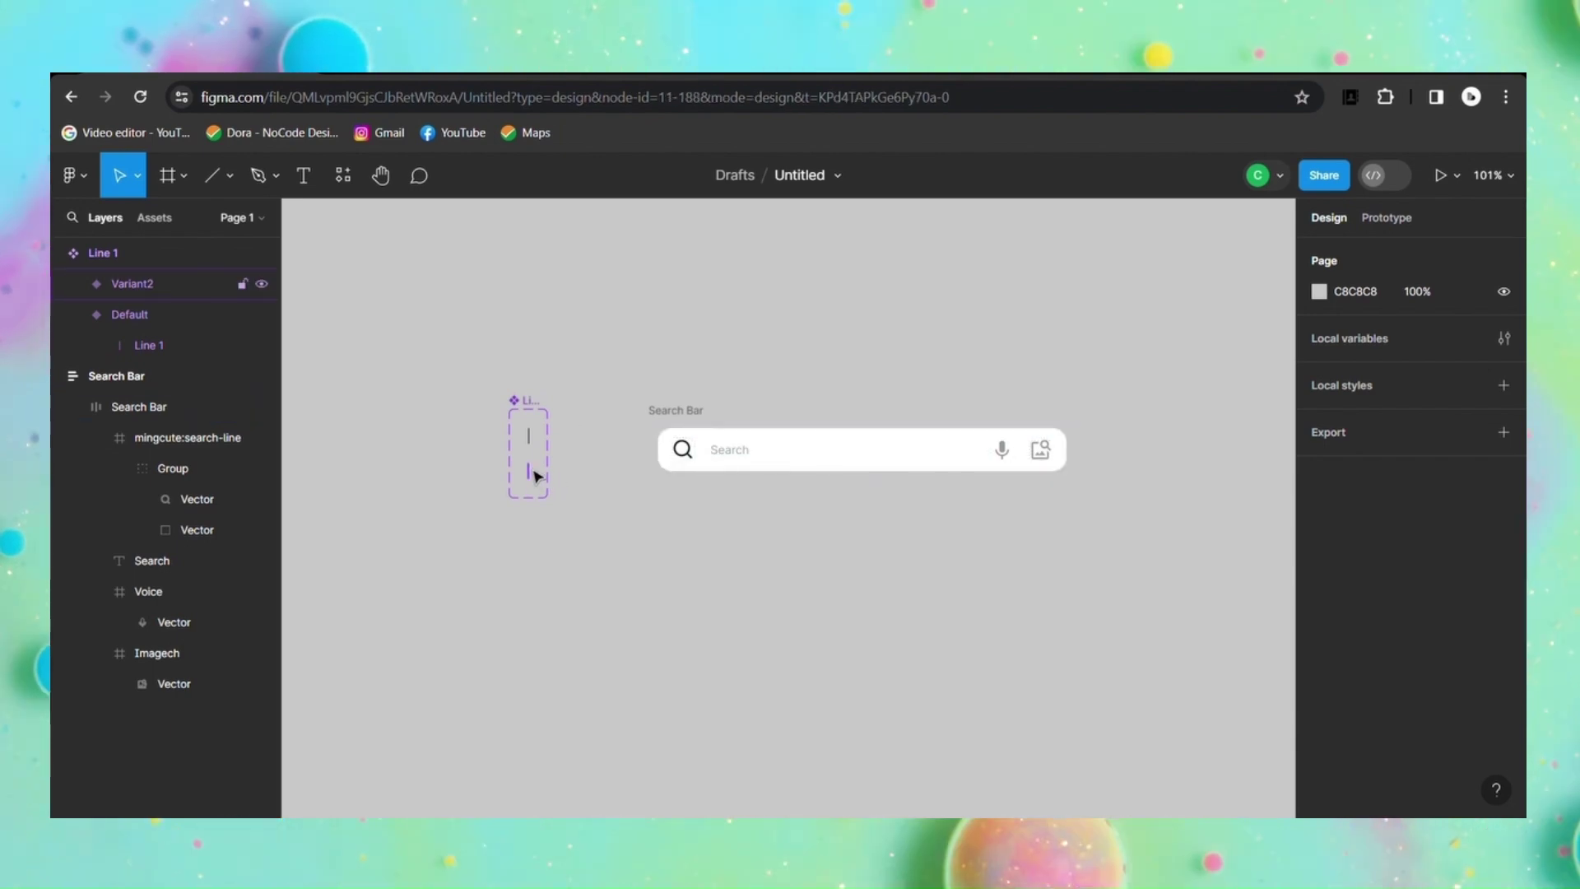
pyautogui.scroll(-5, 1507, 476)
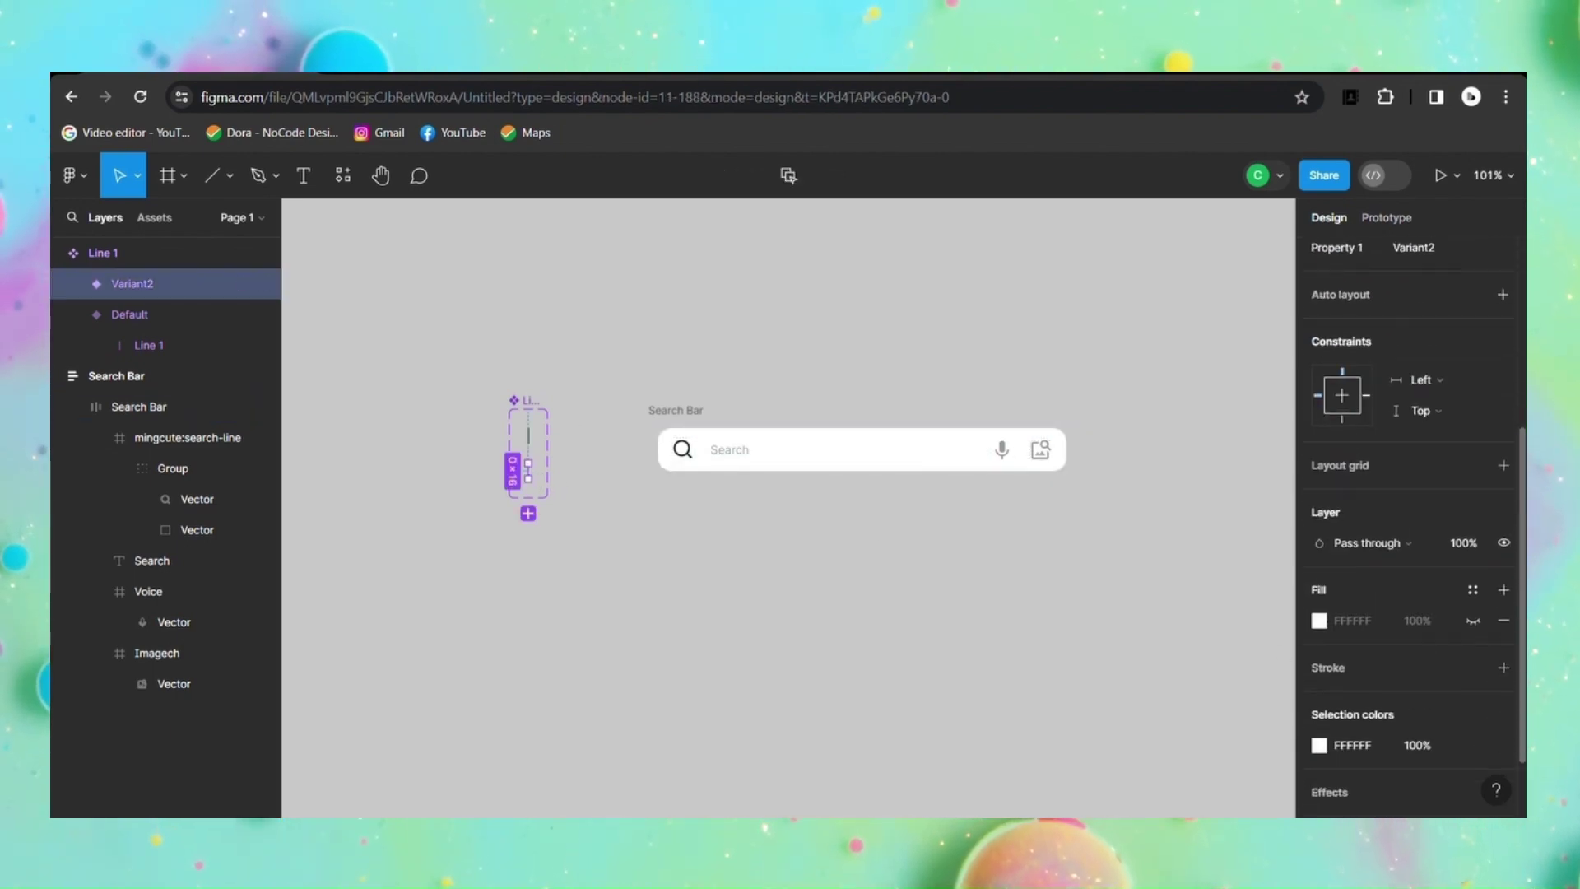
pyautogui.click(1320, 609)
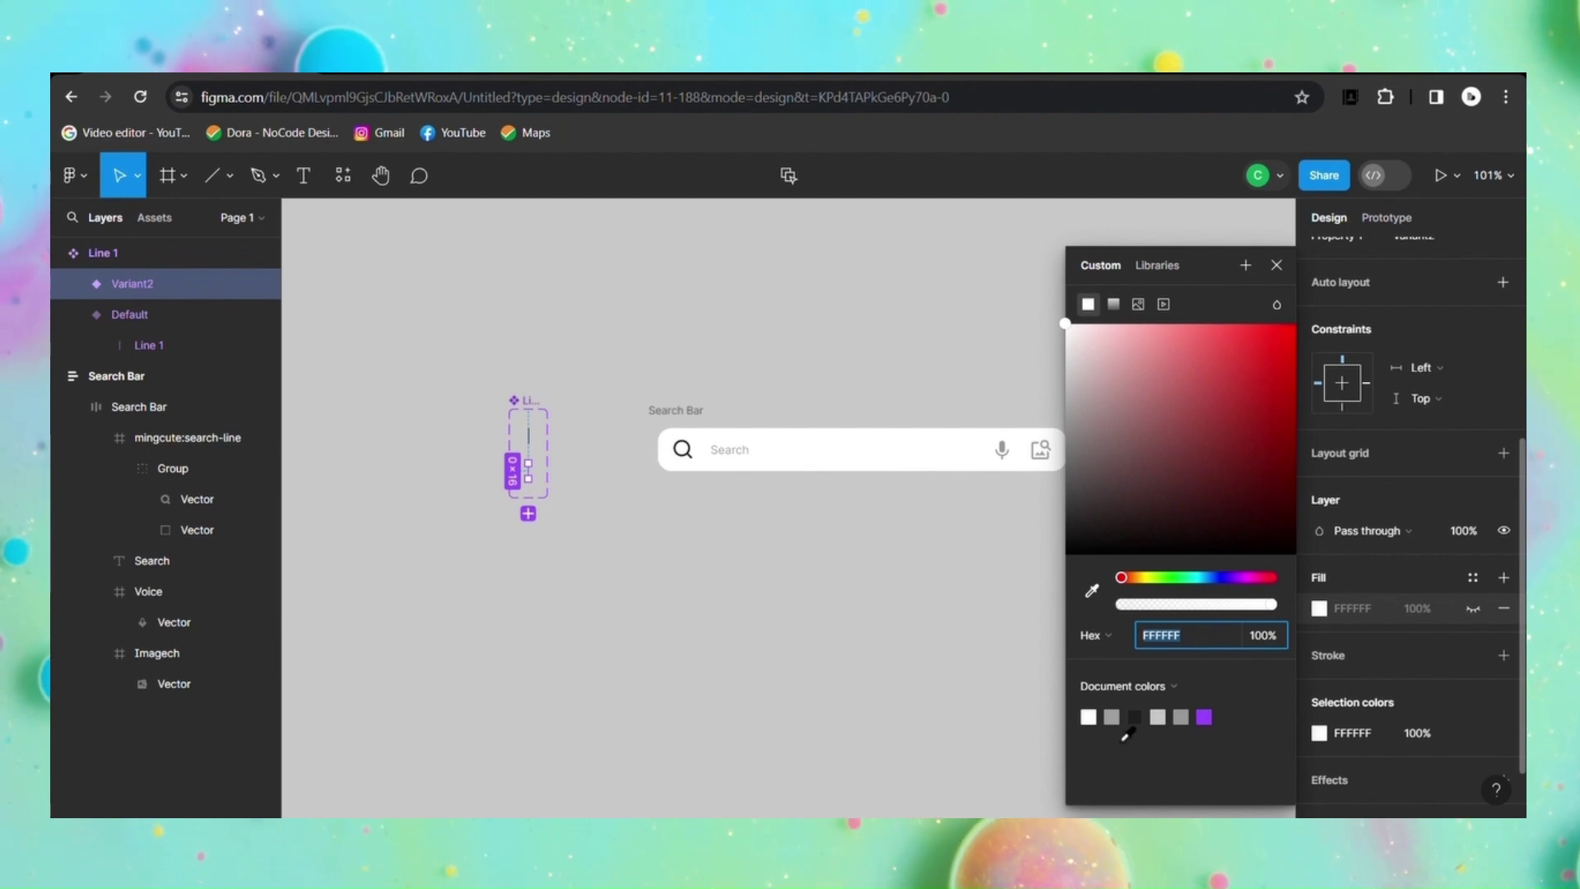
pyautogui.write('A0A0A0')
pyautogui.press('Return')
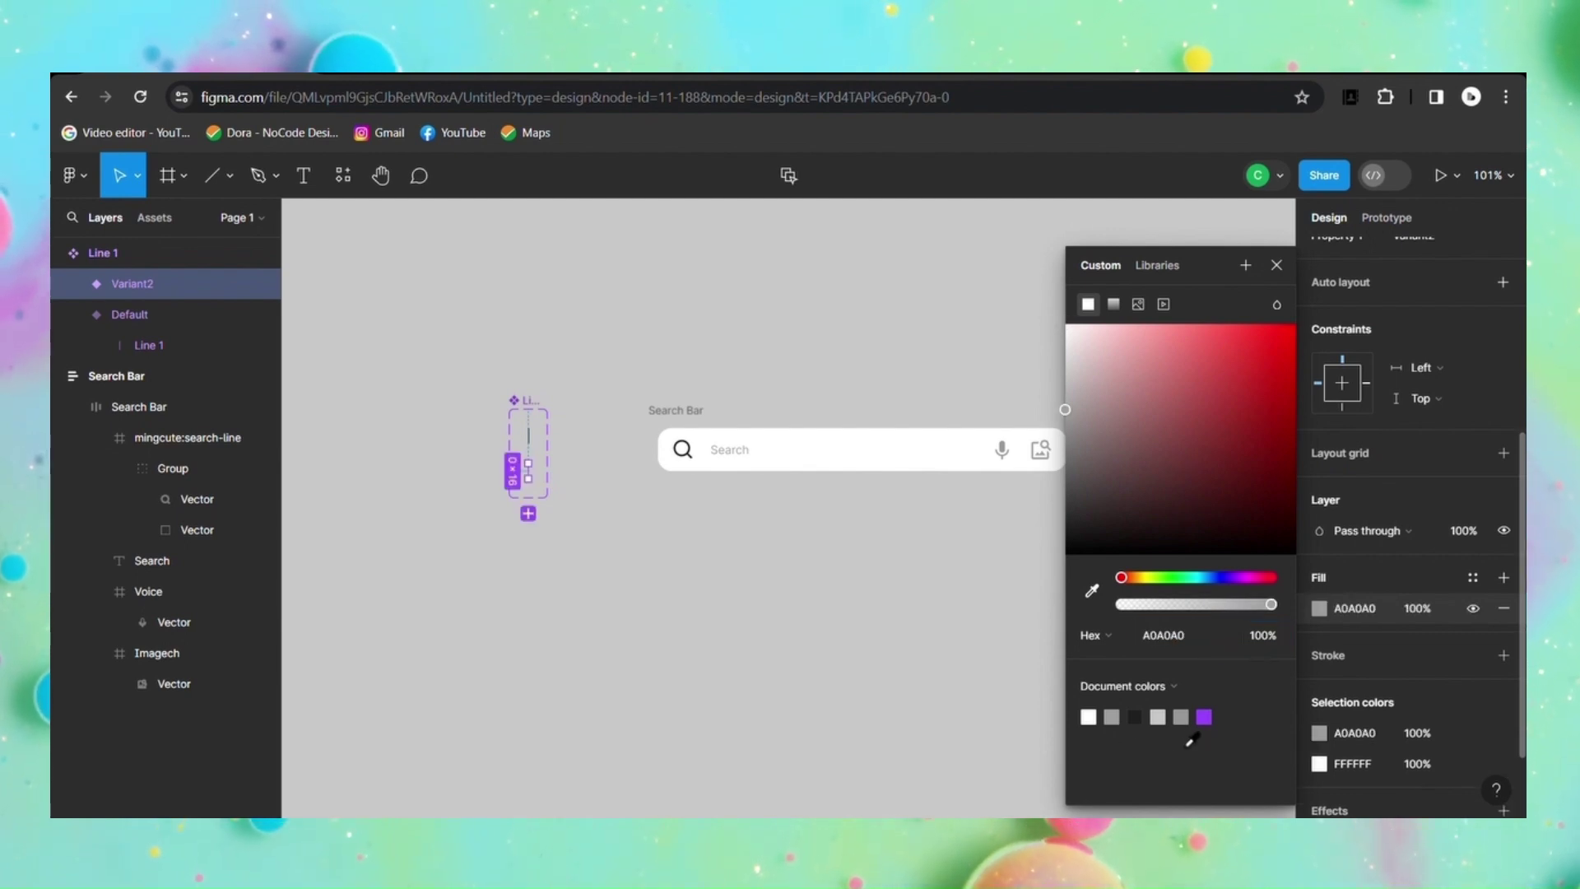
pyautogui.click(1182, 720)
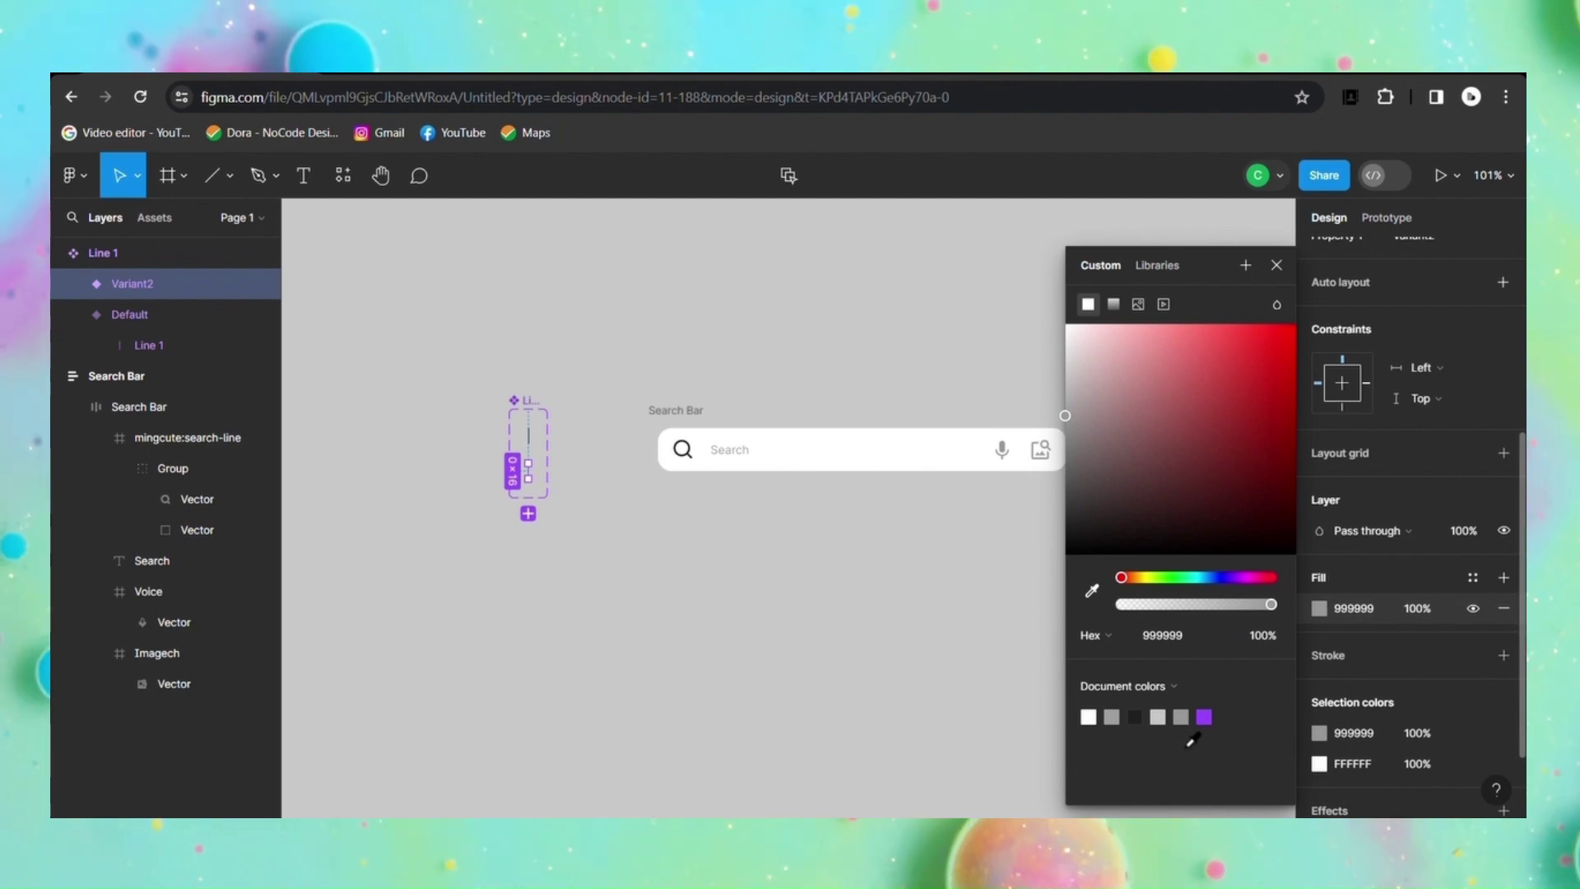
pyautogui.click(565, 522)
# Step: Give the line inside Variant2 a grey 999999 stroke
pyautogui.doubleClick(536, 485)
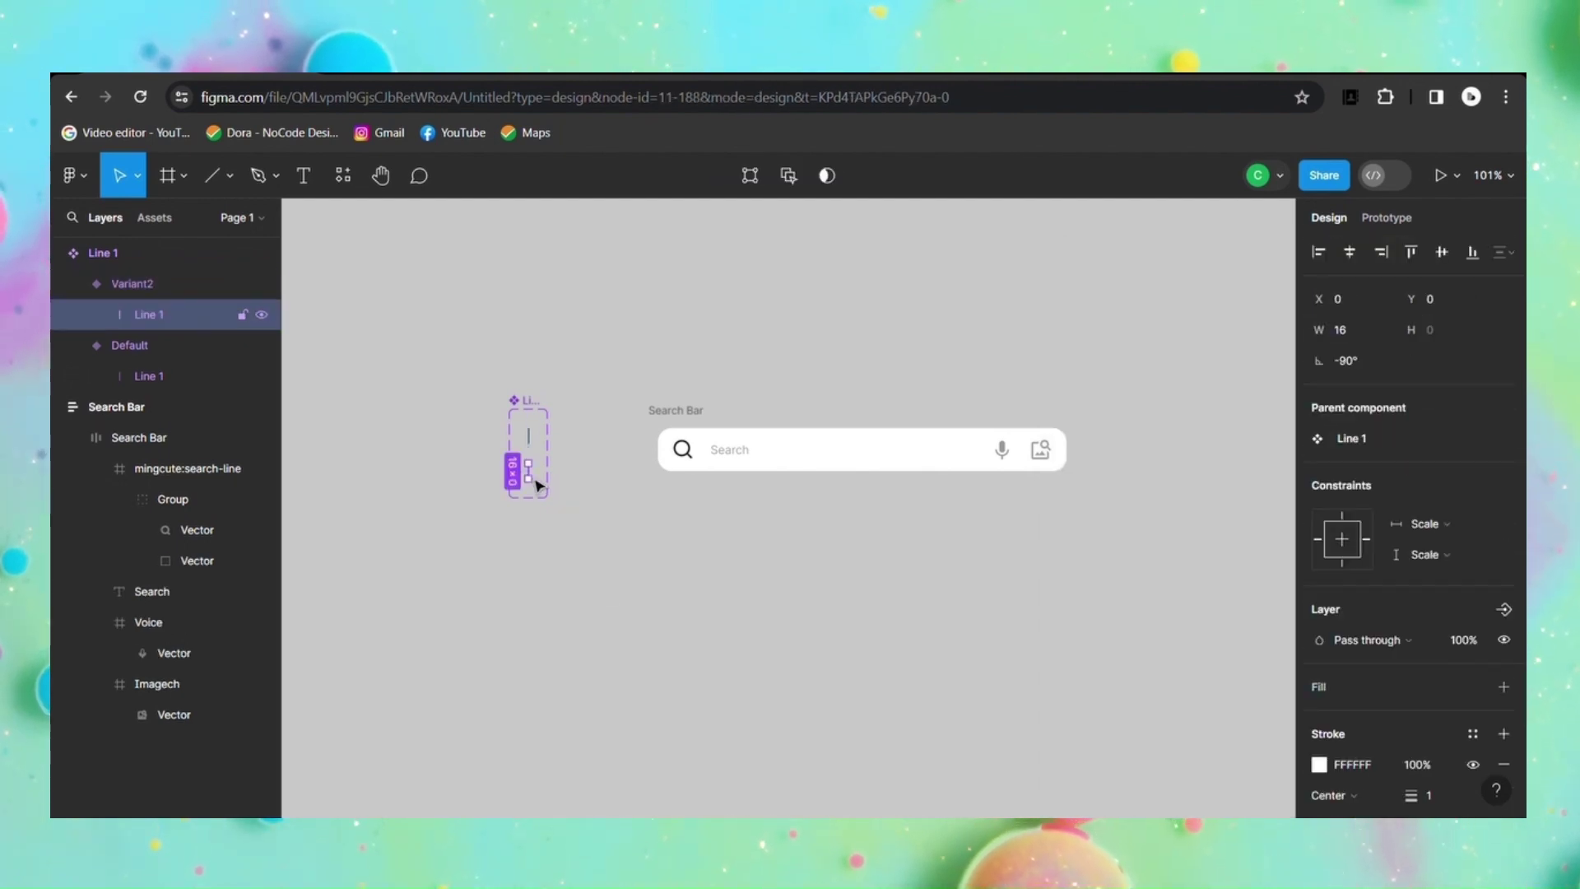
pyautogui.click(1319, 765)
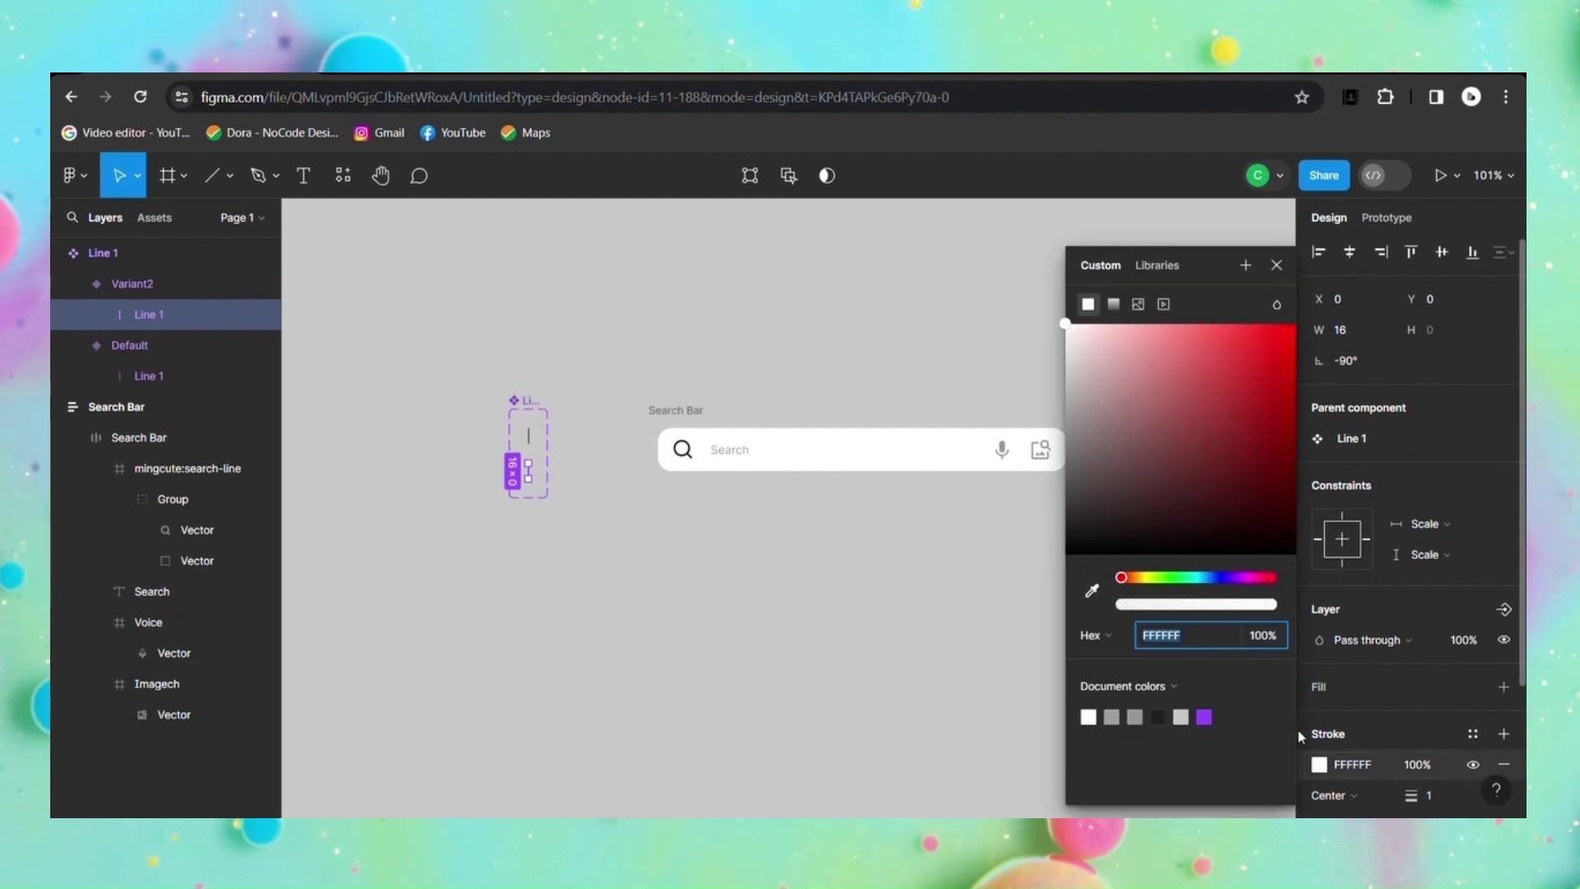
pyautogui.click(1137, 723)
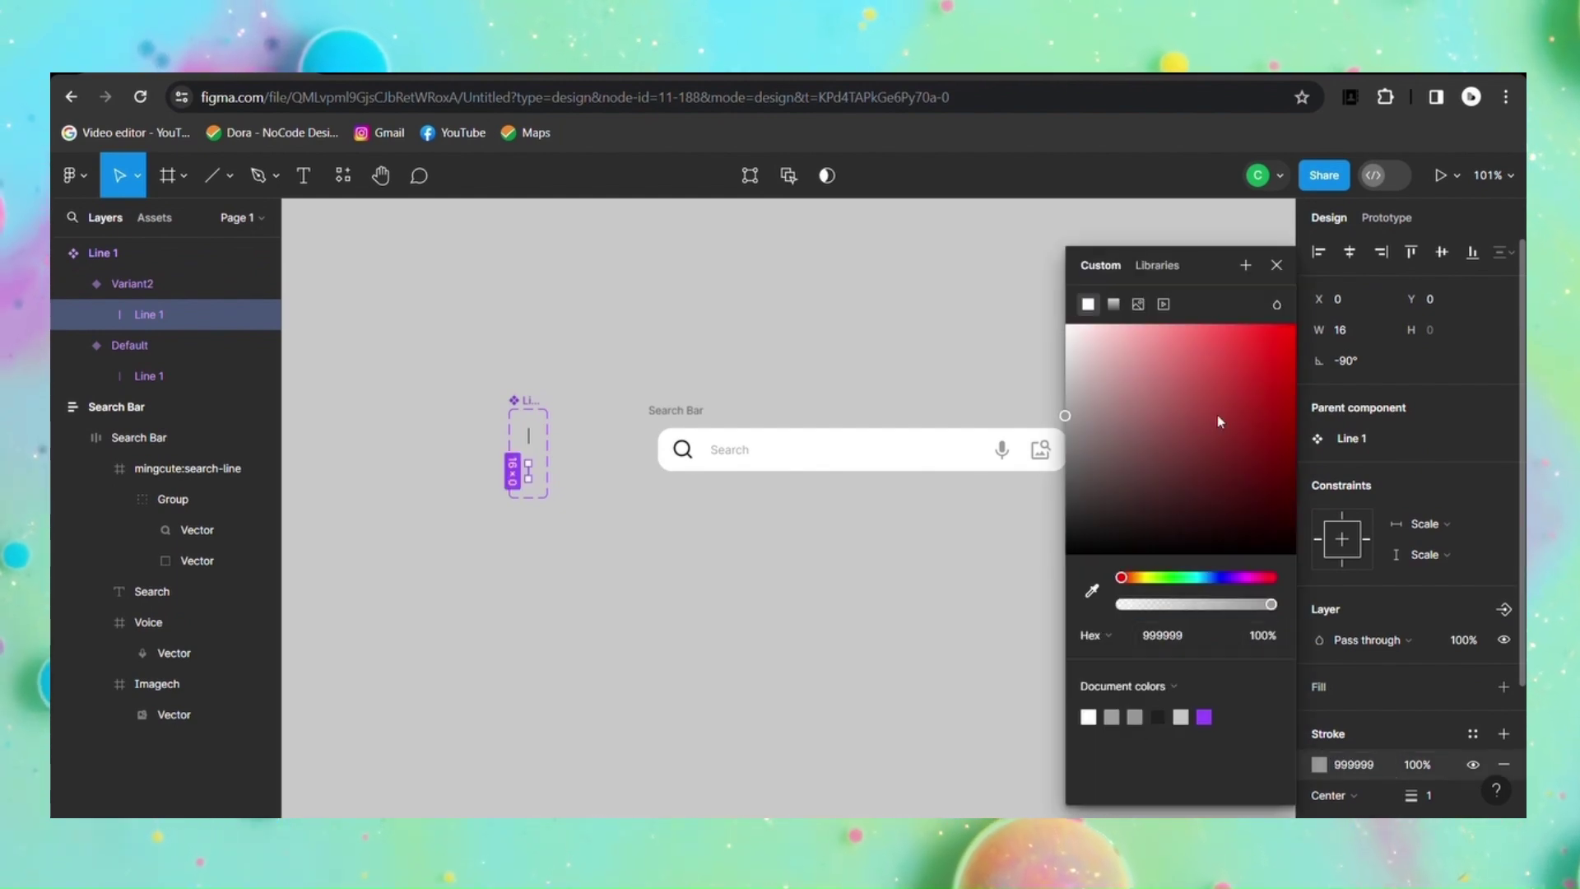
pyautogui.click(1276, 265)
pyautogui.click(622, 560)
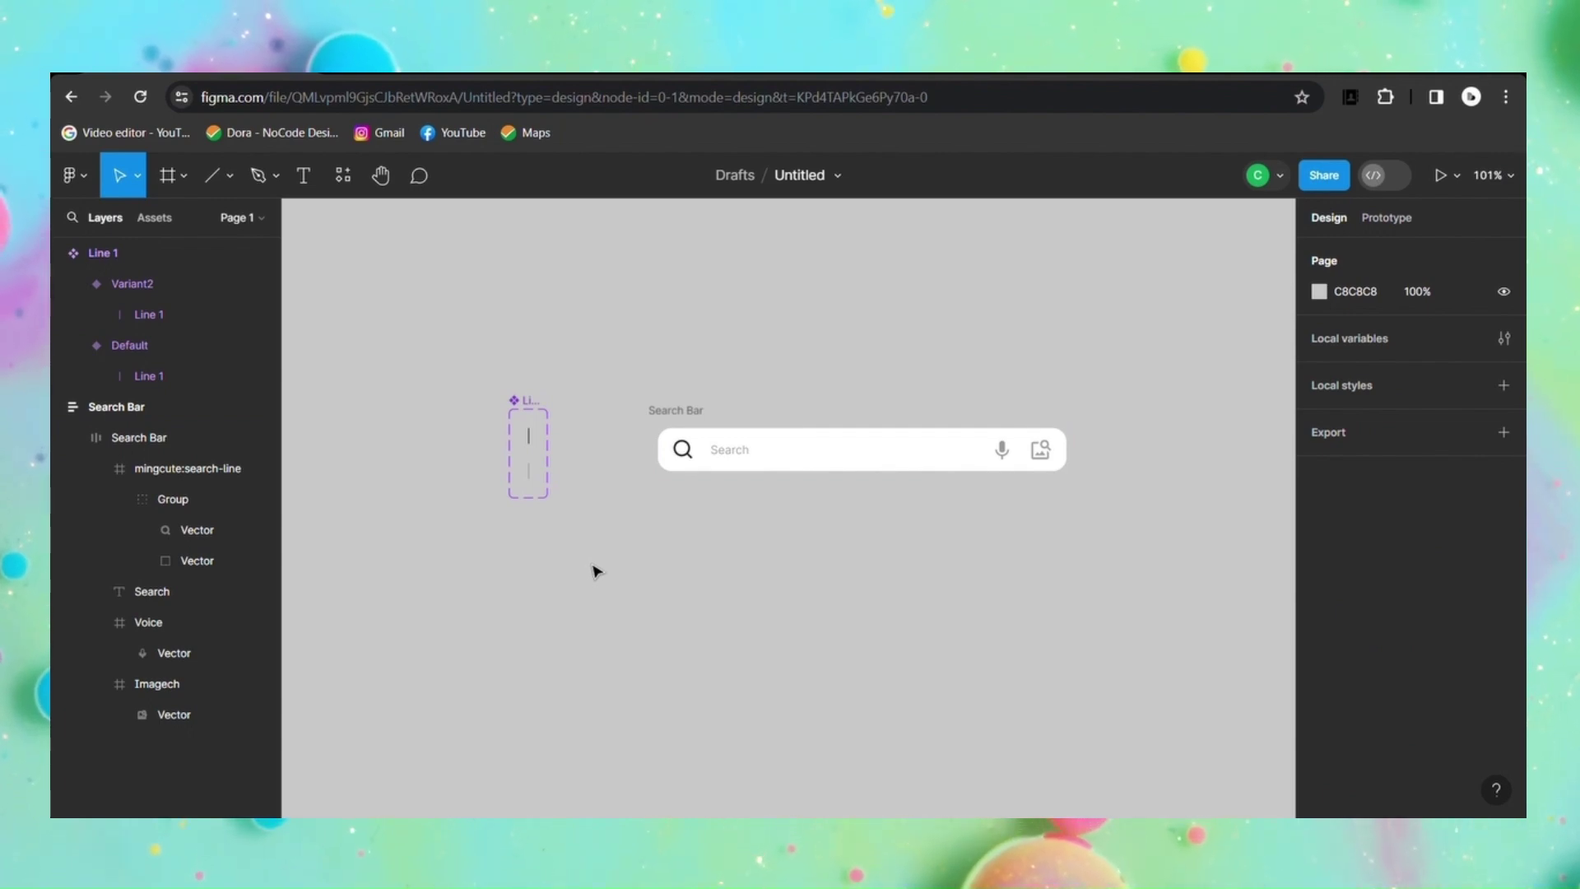
# Step: Rename the Line 1 component set to Search On Progress Line
pyautogui.click(528, 401)
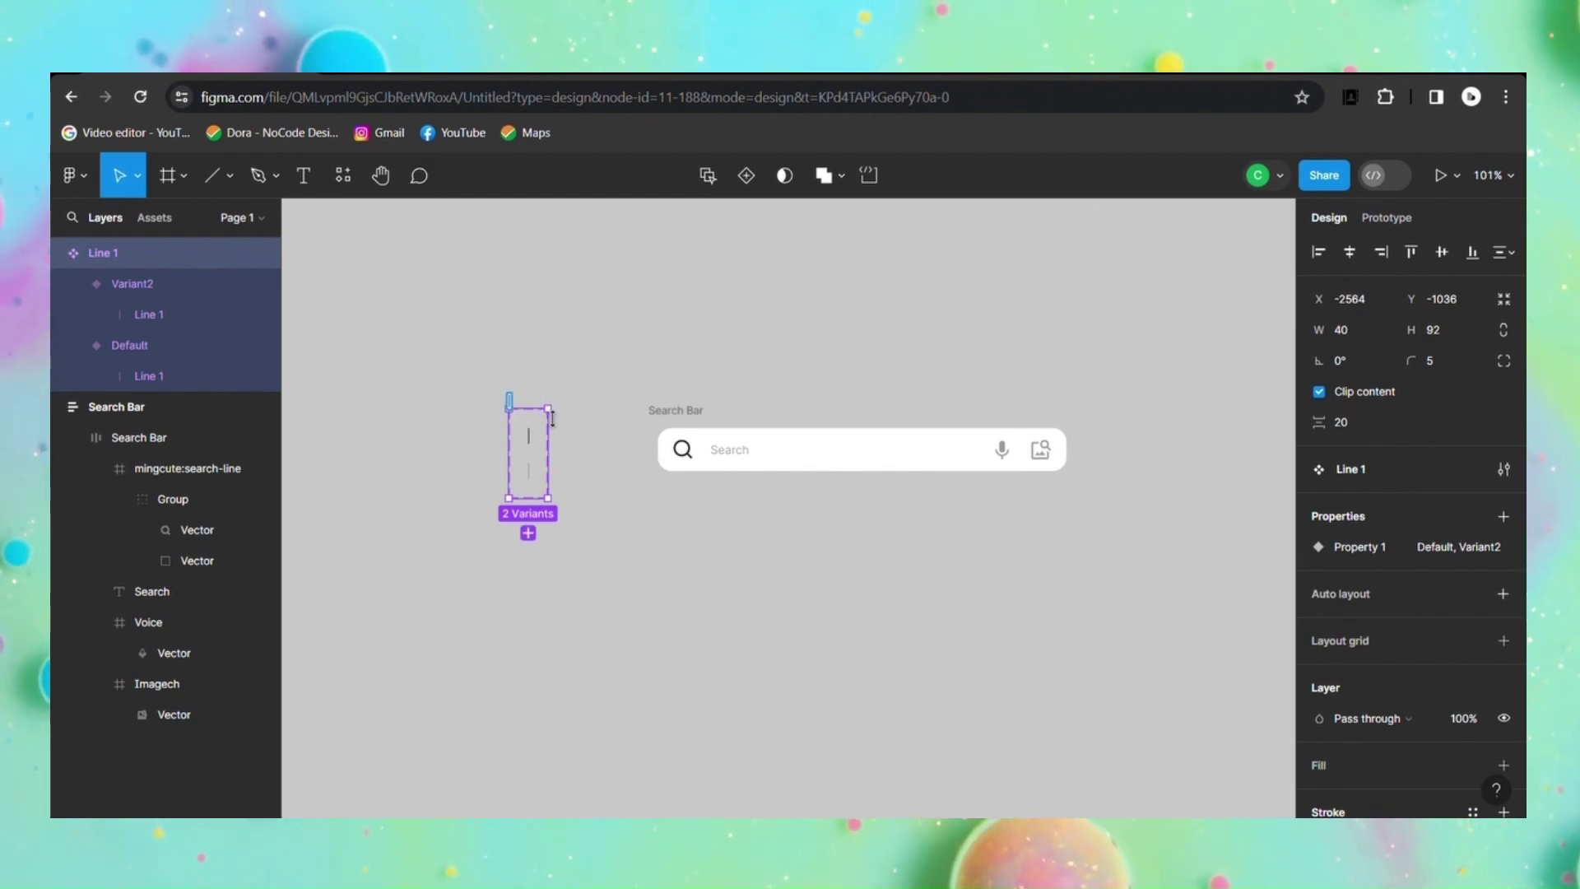
pyautogui.write('Search')
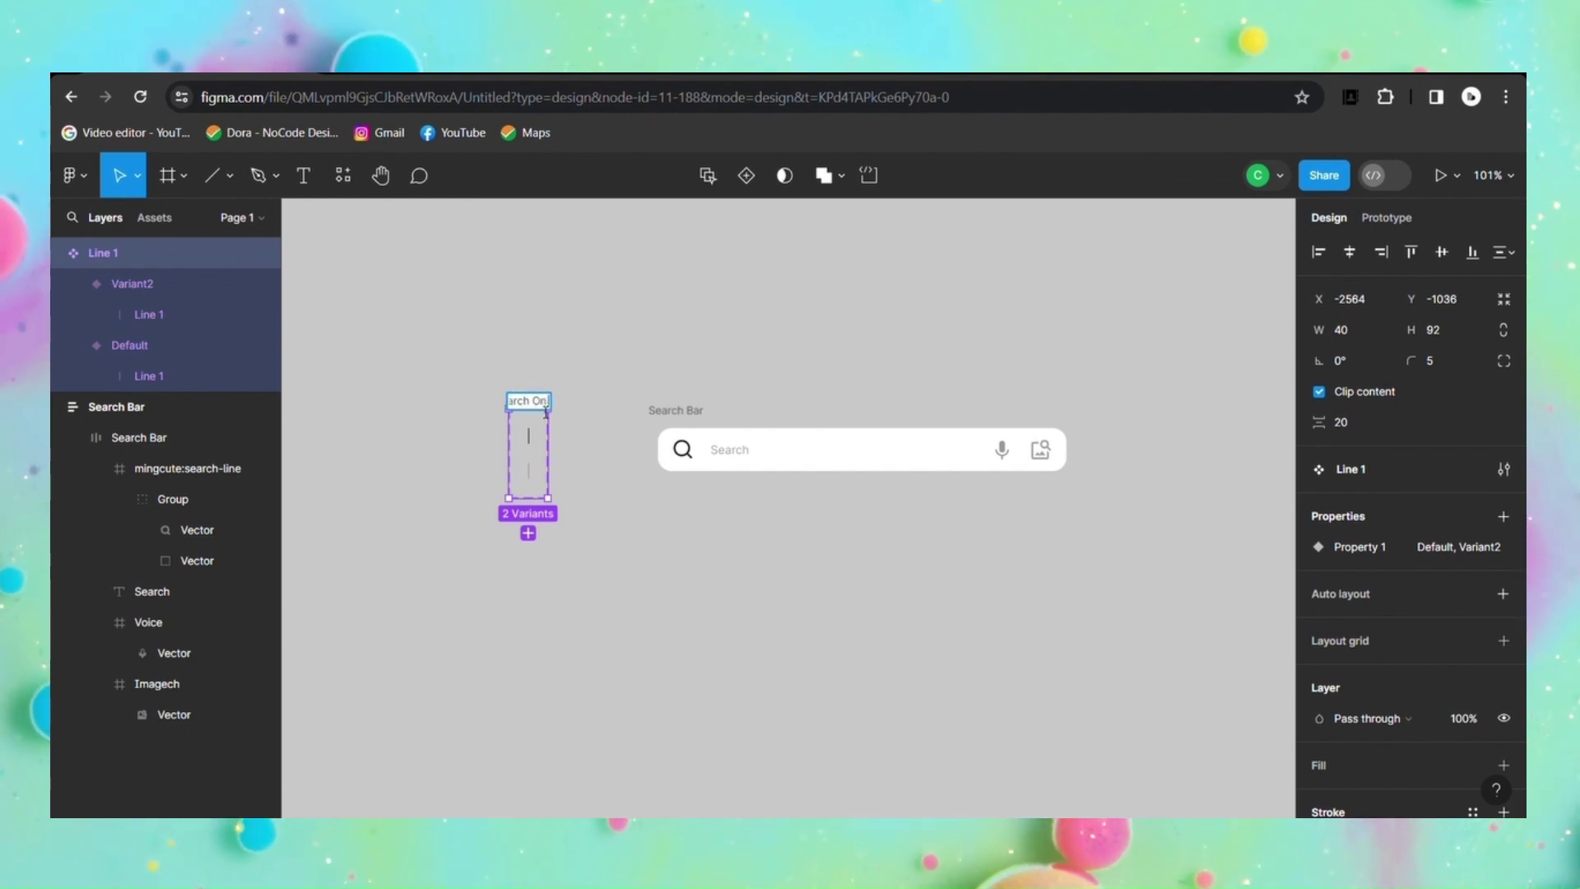
pyautogui.write(' On Prog')
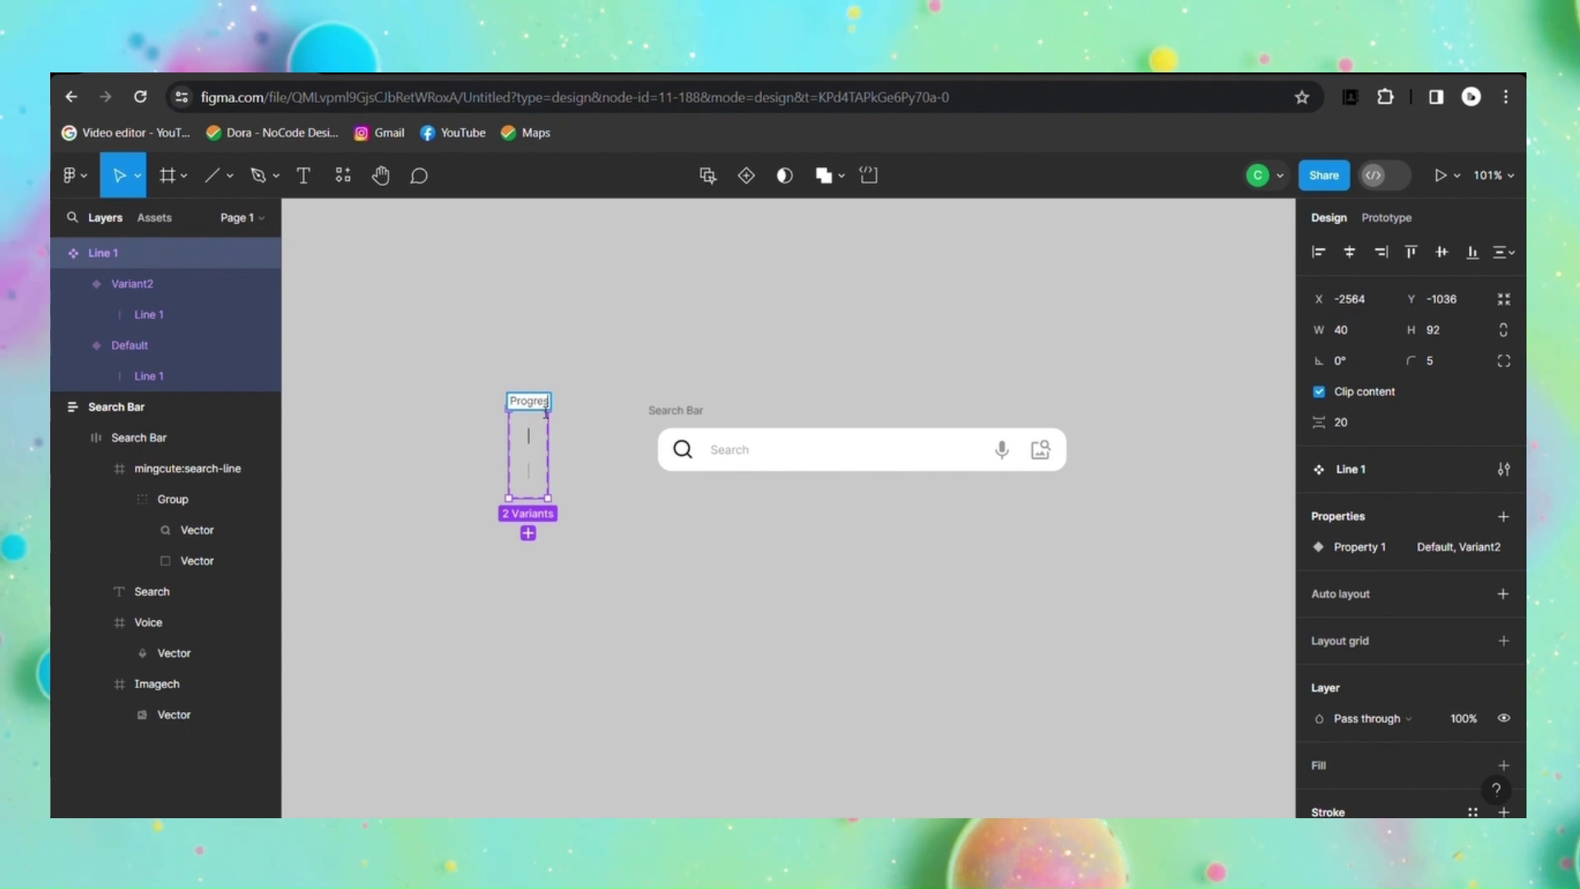
pyautogui.write('ress')
pyautogui.write(' Line')
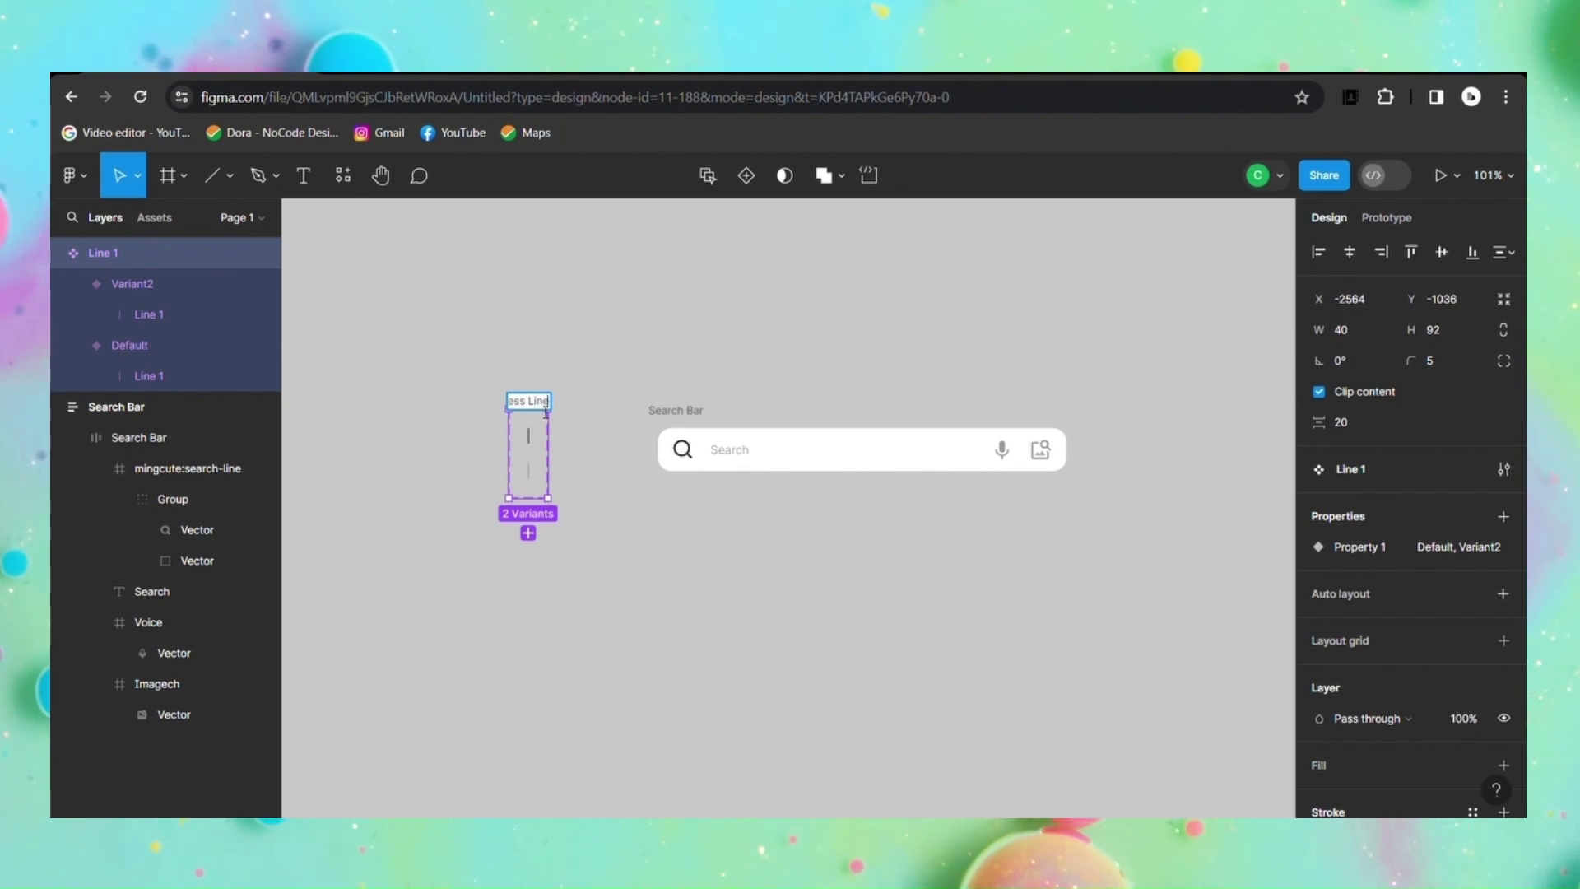
pyautogui.click(568, 430)
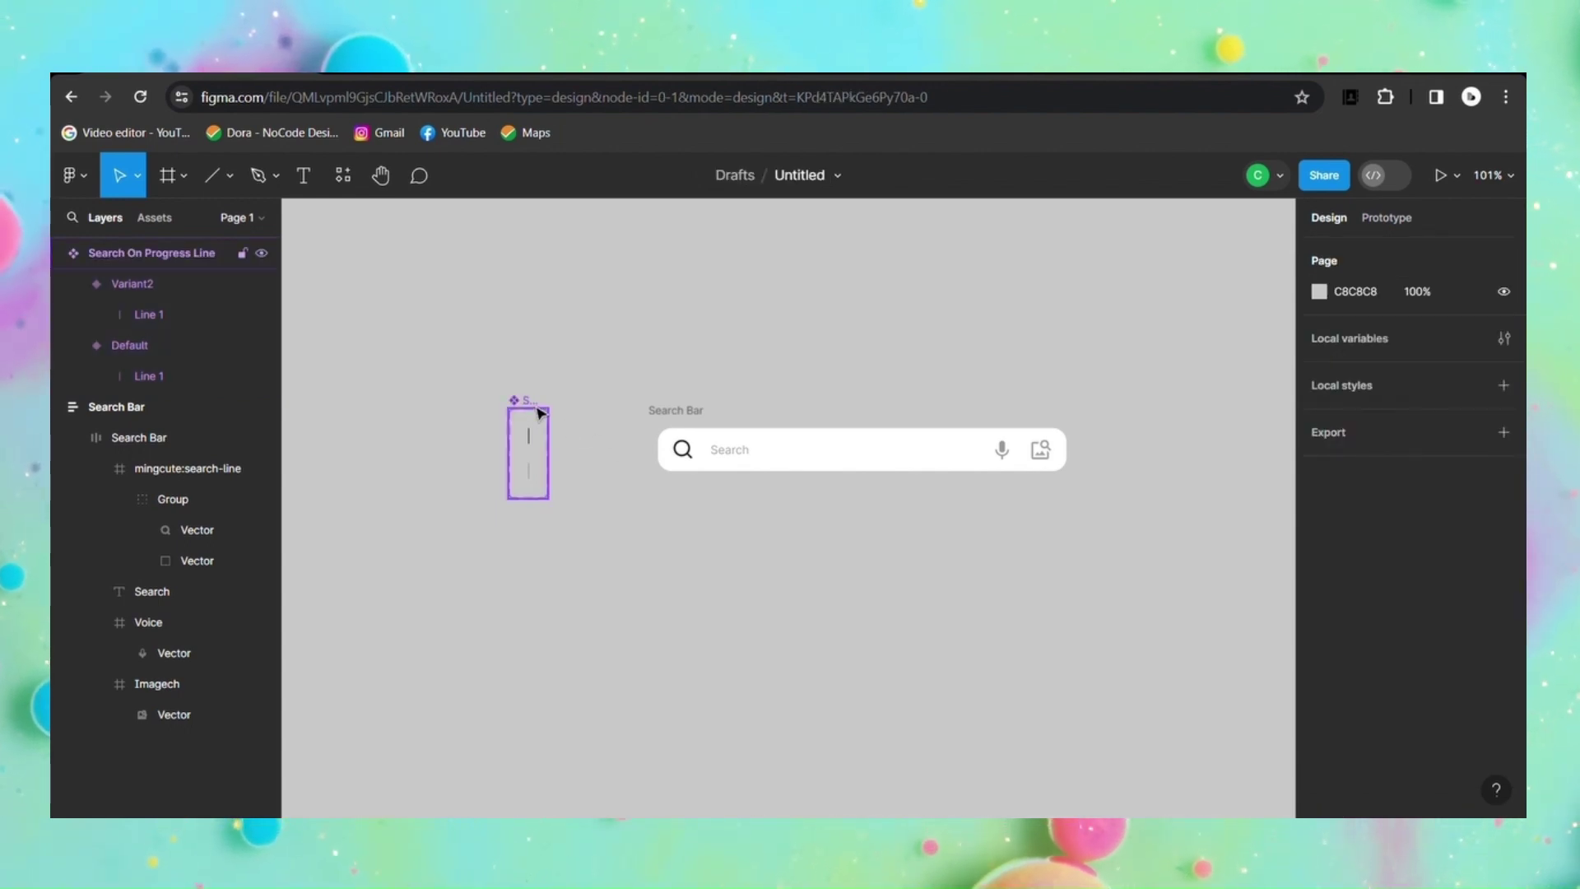
# Step: Rename the variant property Property 1 to state
pyautogui.click(533, 412)
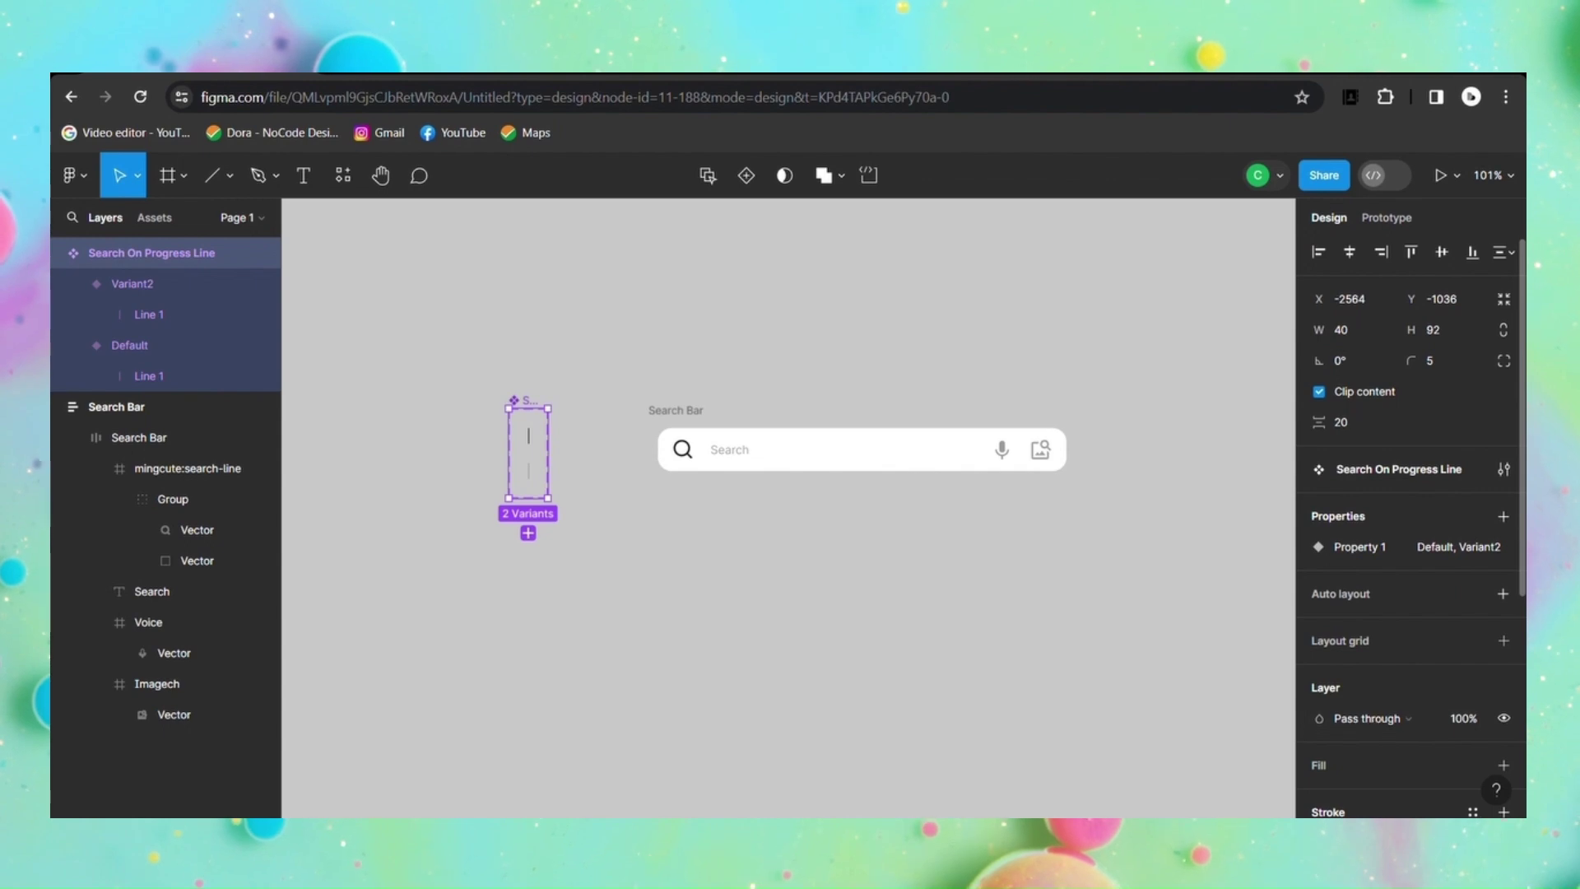
pyautogui.doubleClick(1376, 552)
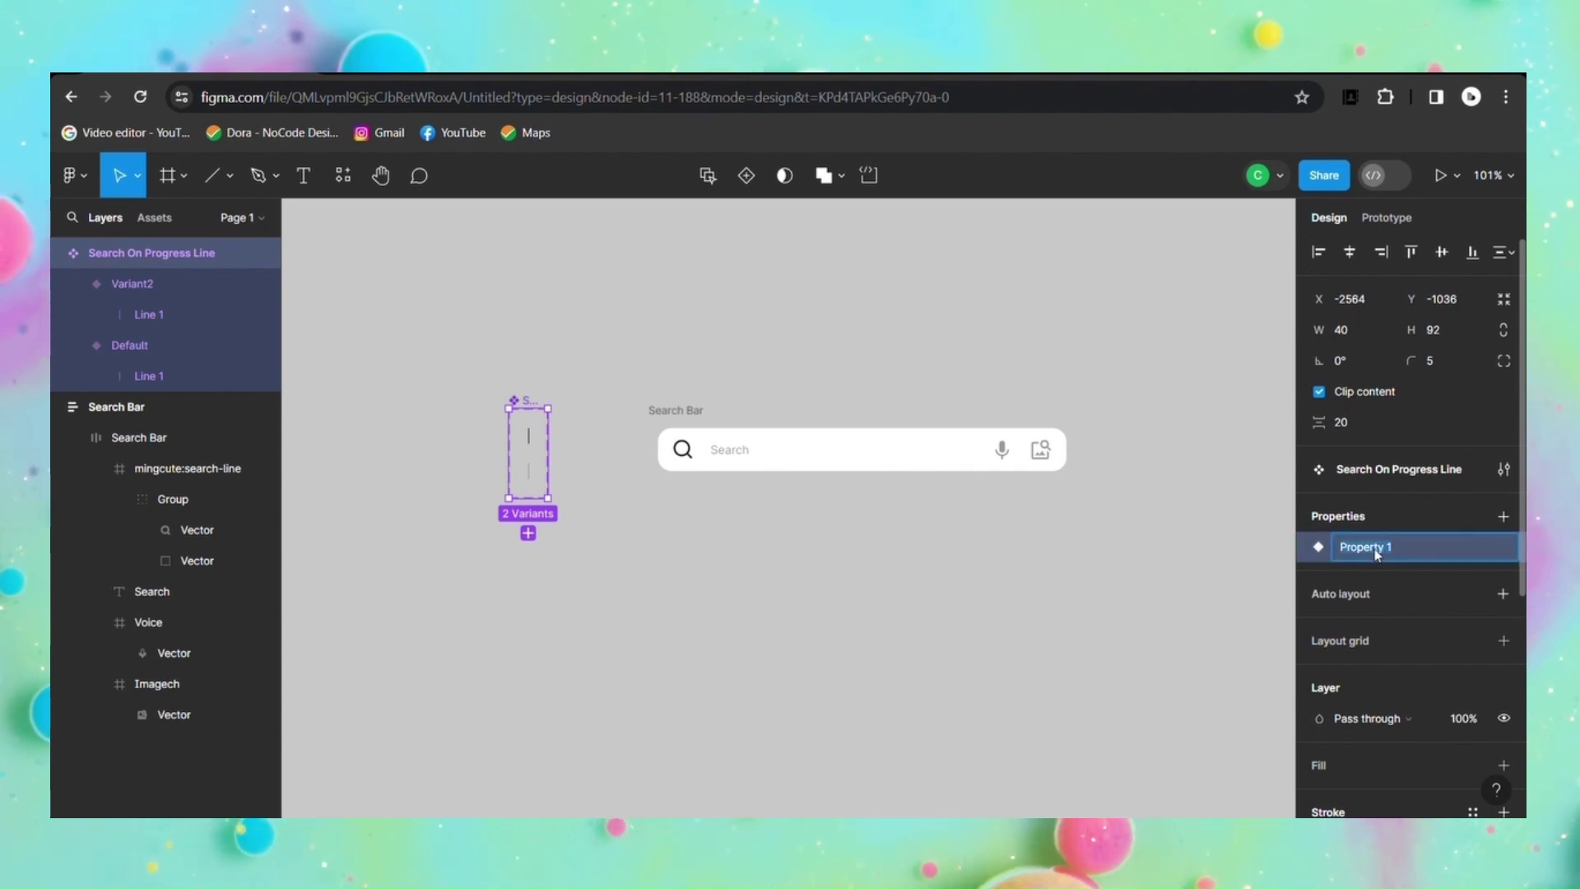
pyautogui.press('BackSpace')
pyautogui.write('s')
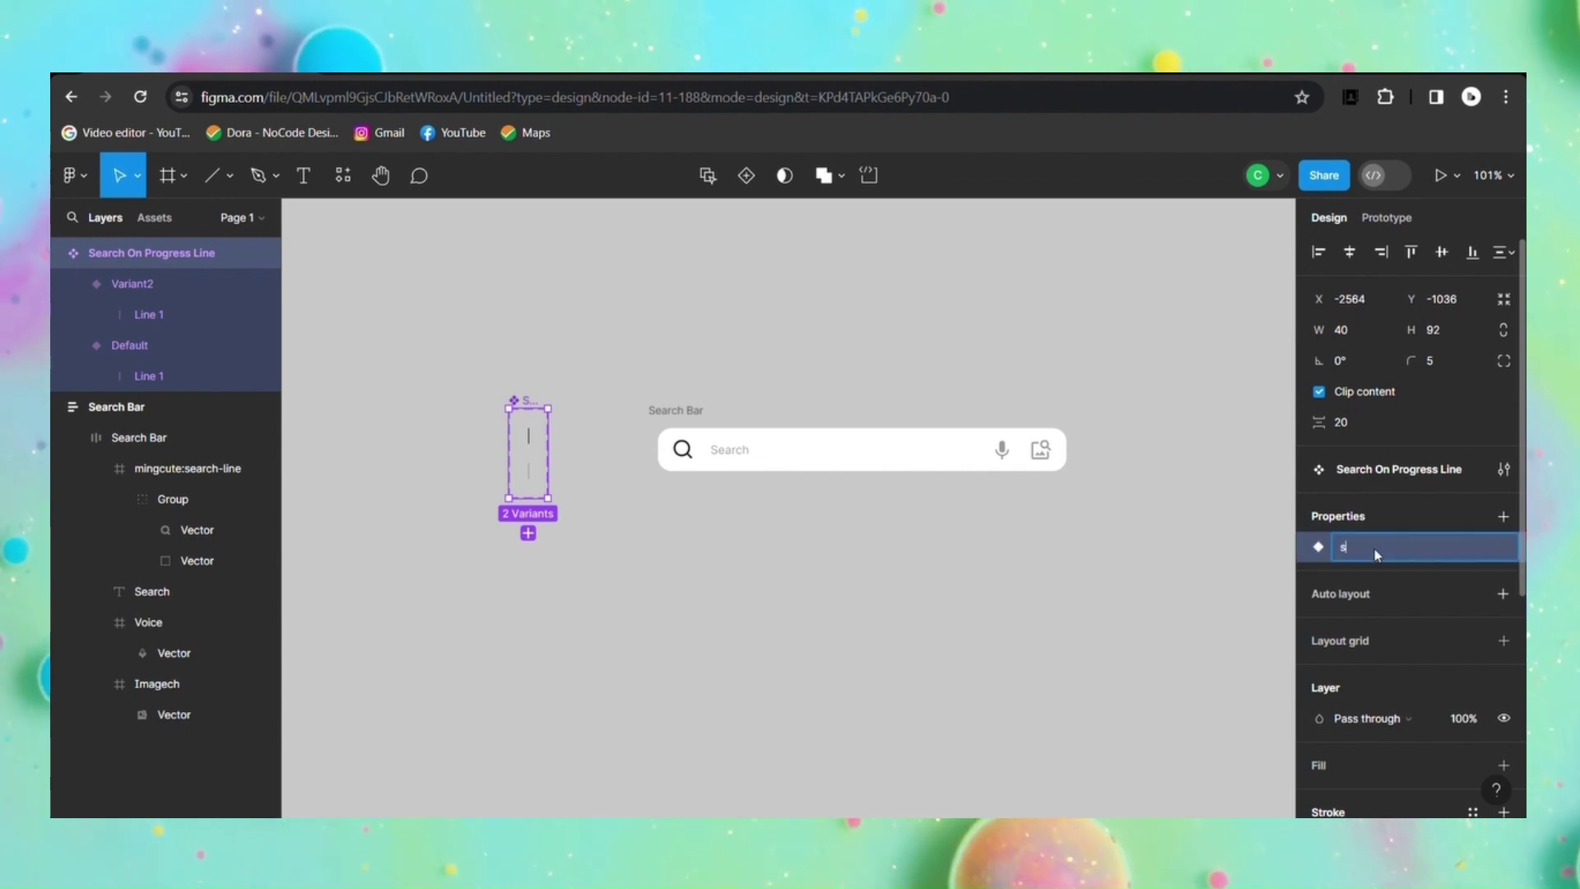
pyautogui.write('tate')
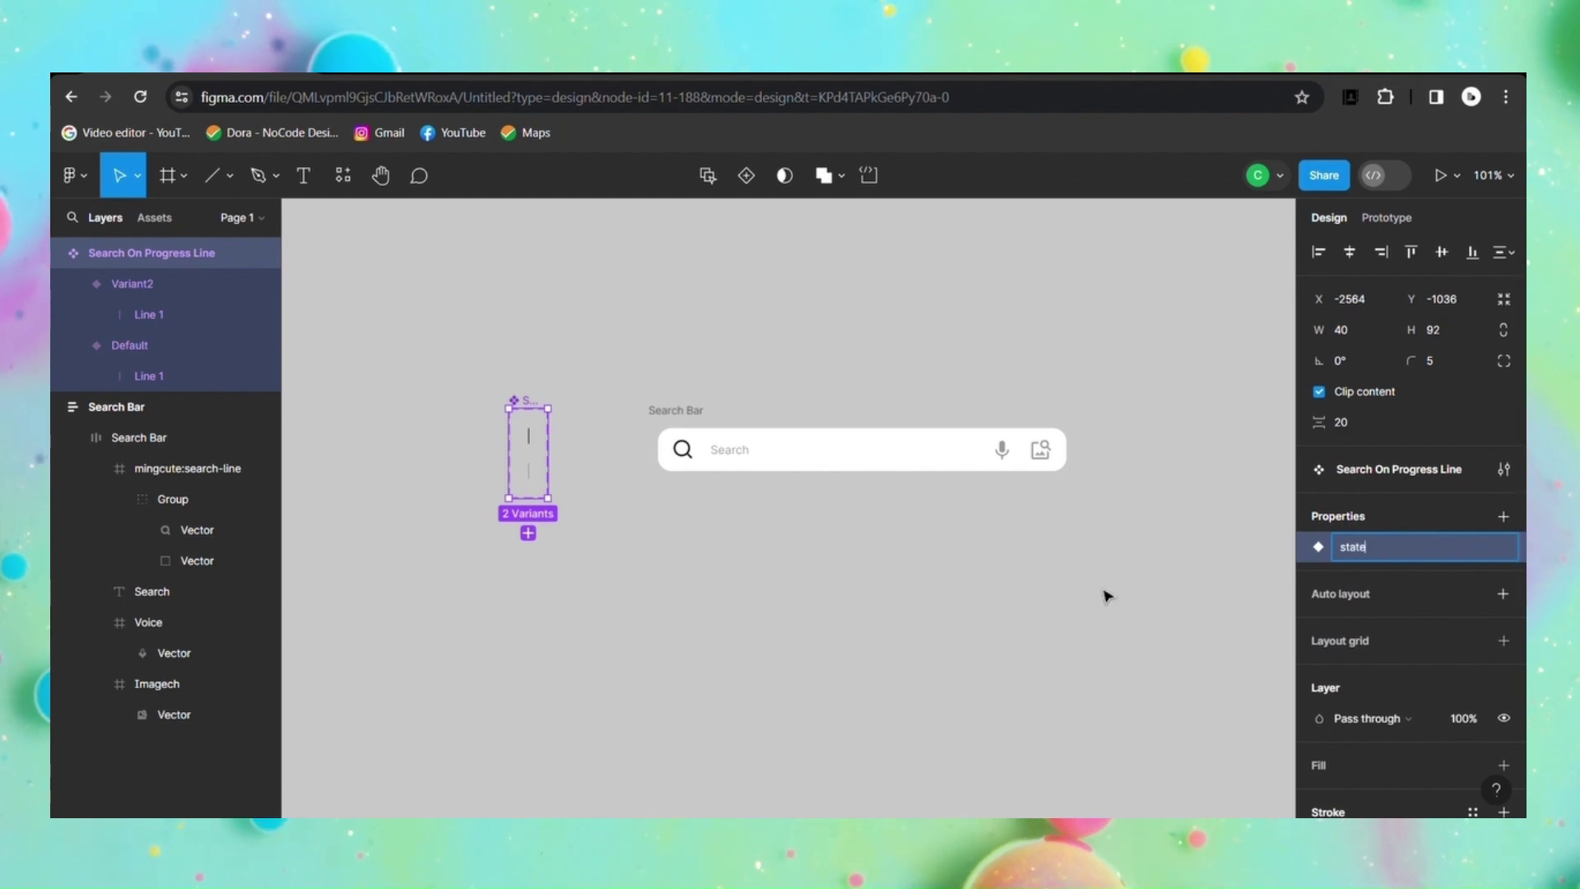
pyautogui.click(1104, 592)
pyautogui.click(683, 424)
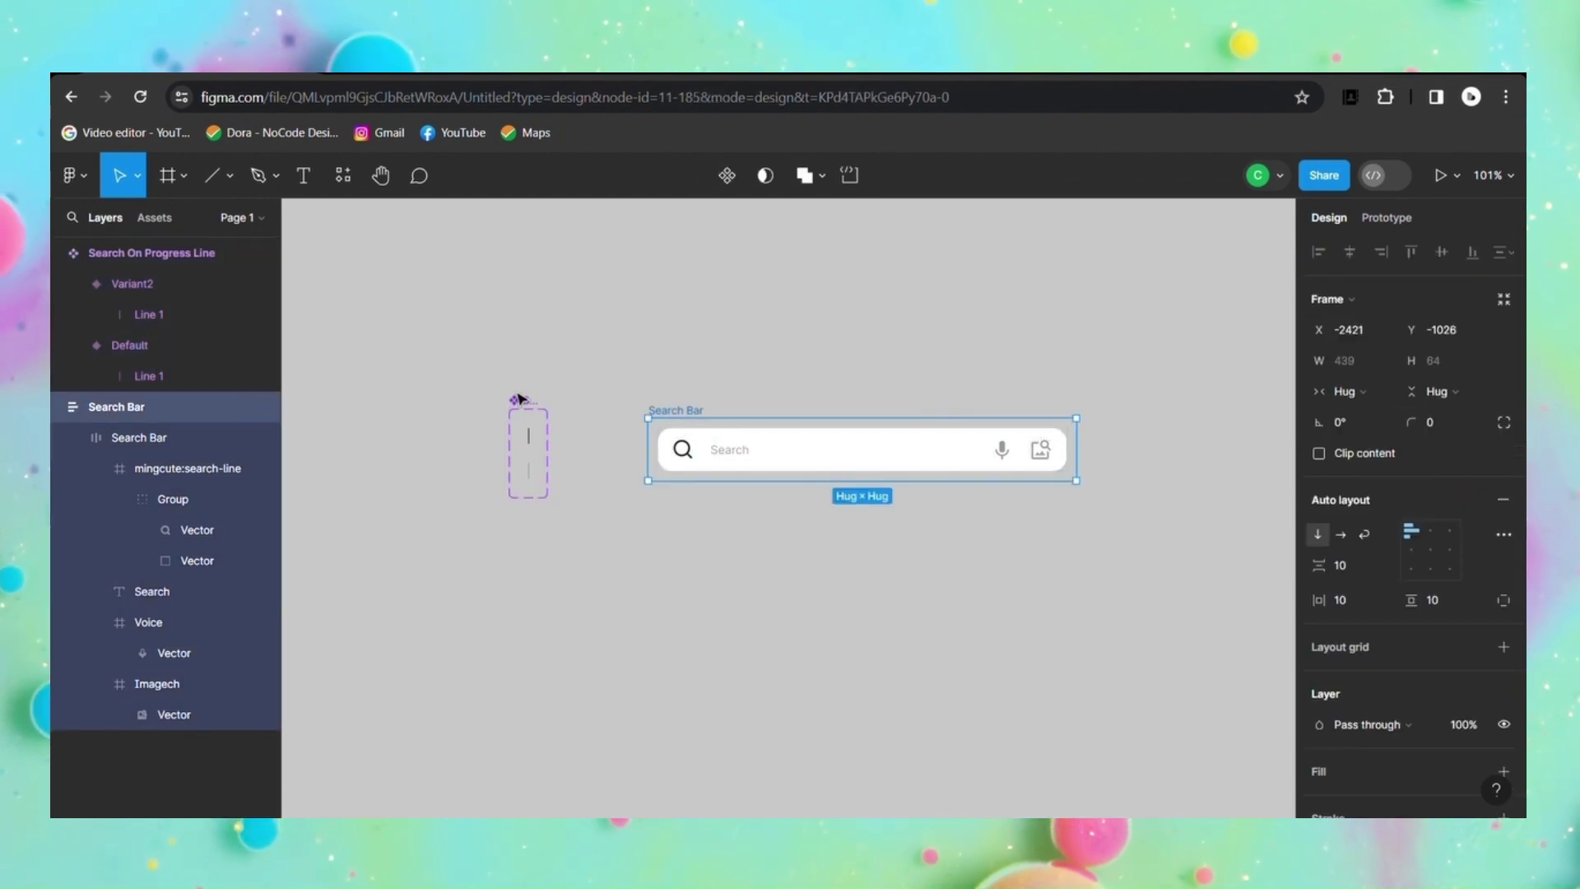
pyautogui.click(516, 410)
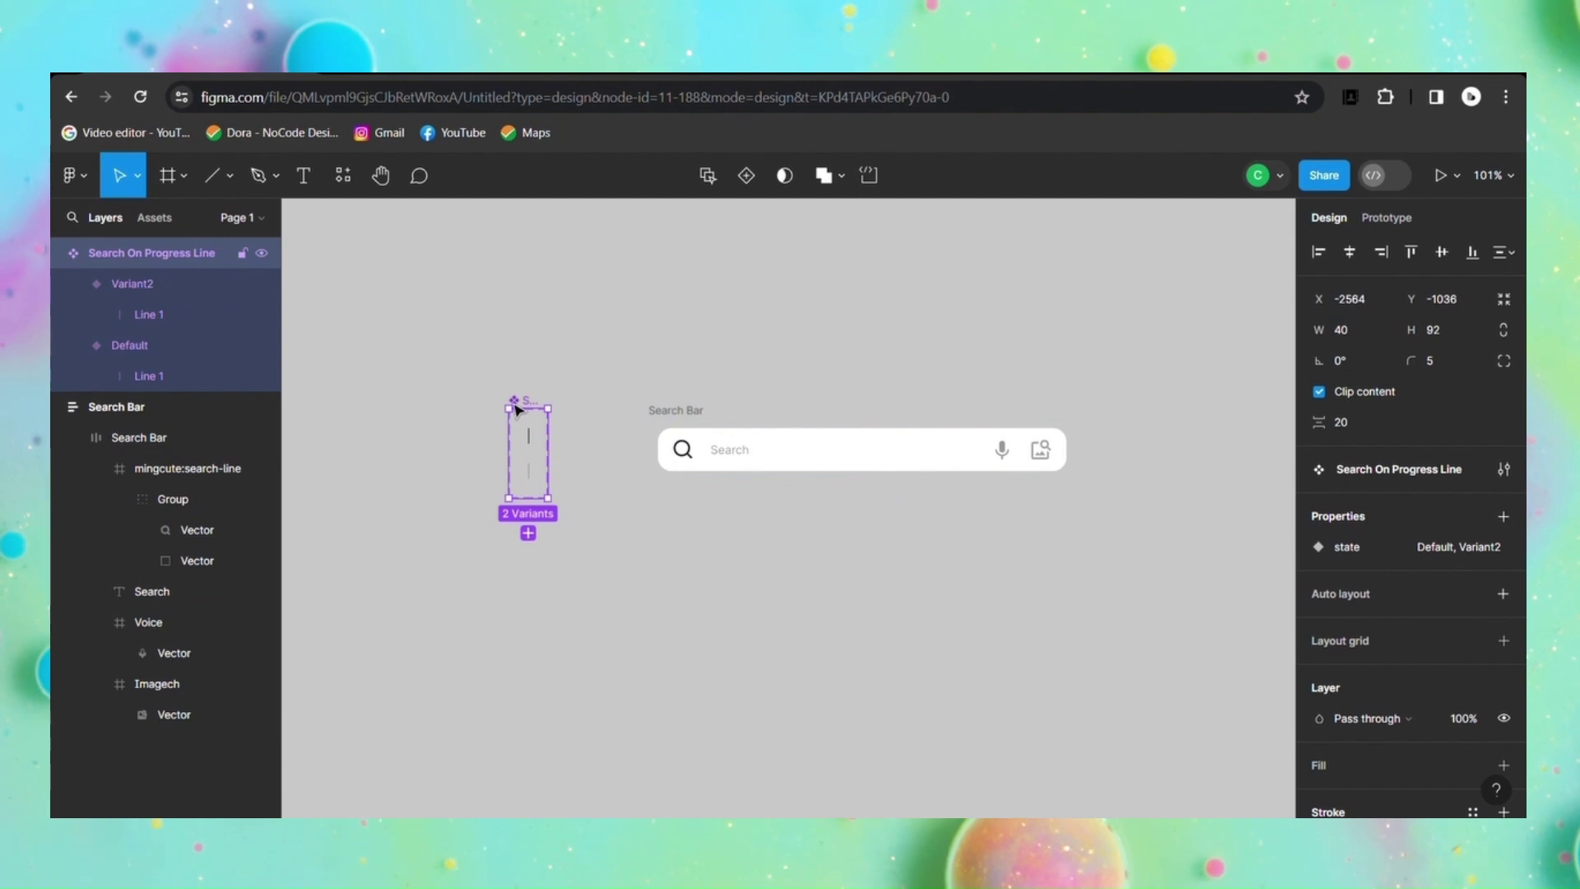
# Step: Give the Default variant an After delay 1ms interaction that changes to Variant2
pyautogui.click(533, 444)
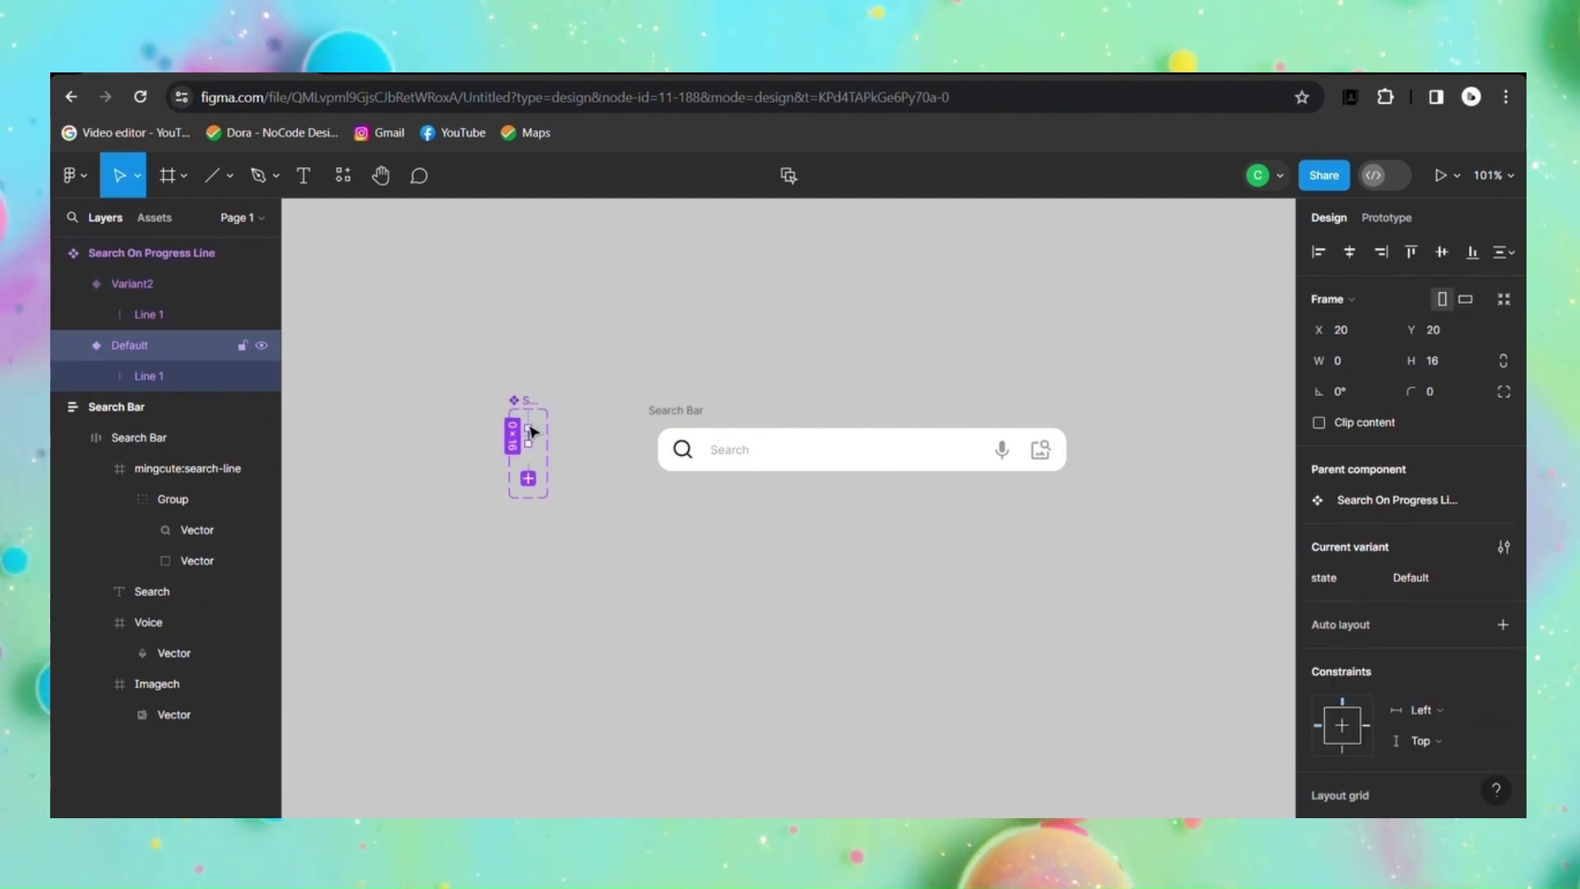
pyautogui.click(517, 406)
pyautogui.click(1365, 219)
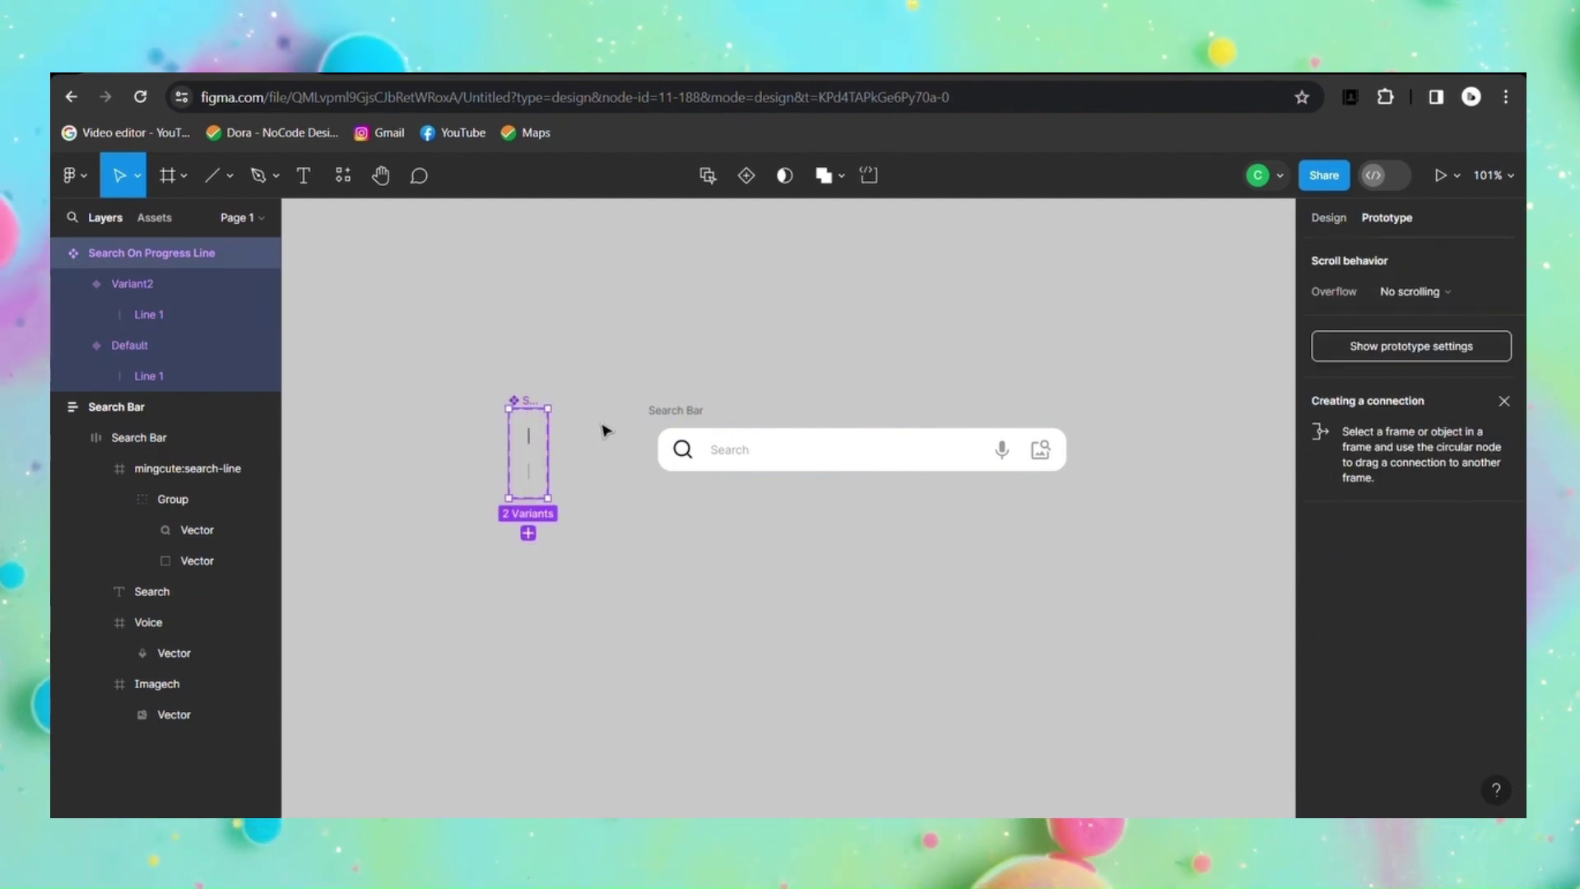
pyautogui.click(529, 436)
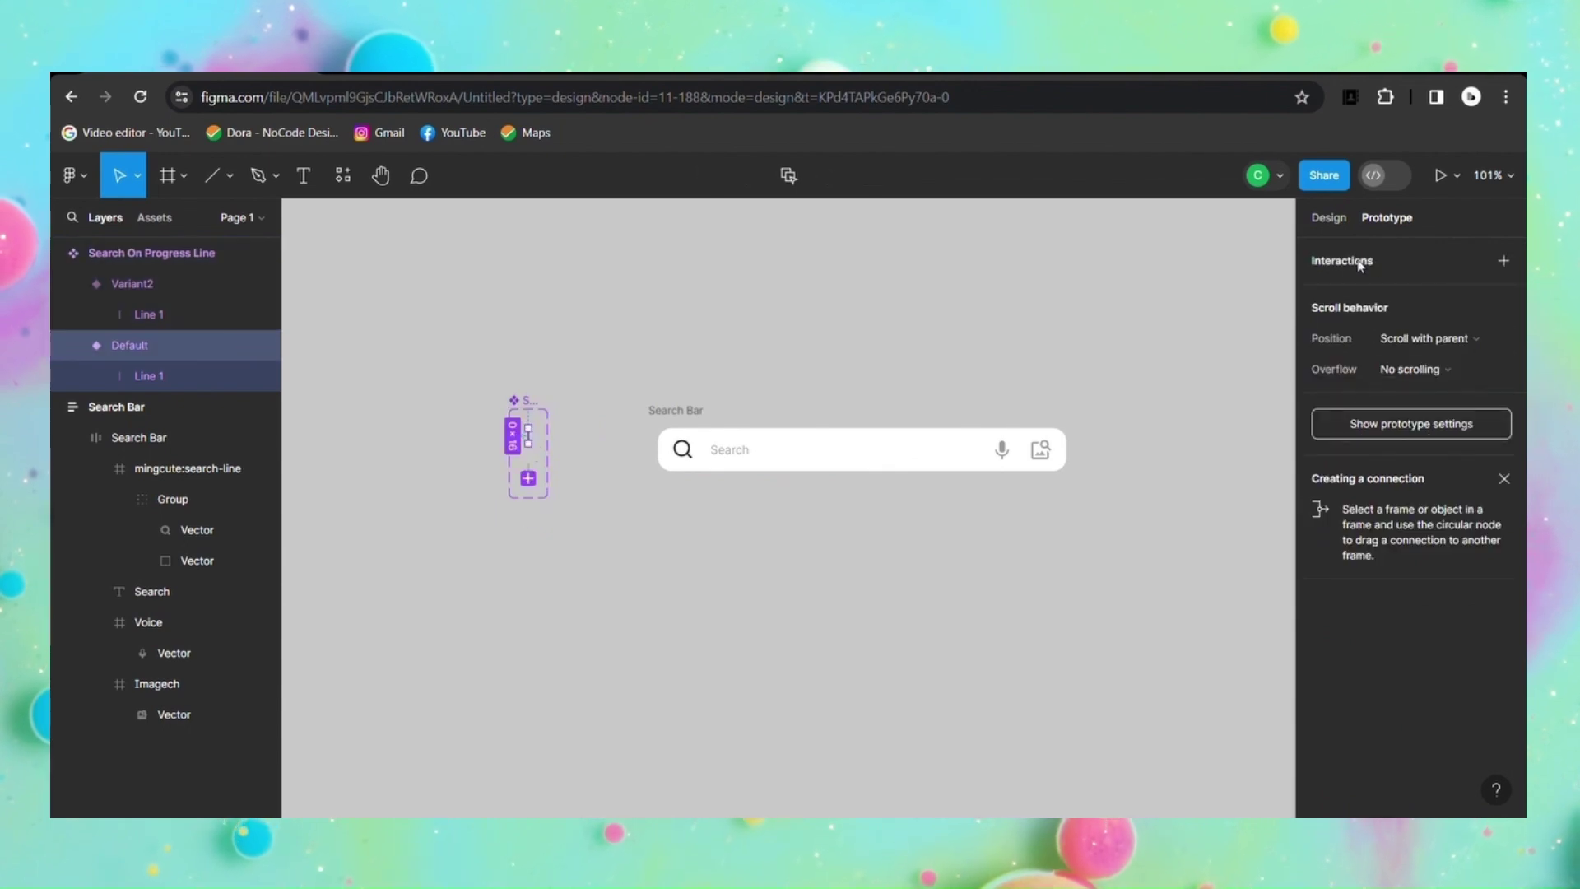
pyautogui.click(1504, 261)
pyautogui.click(1134, 290)
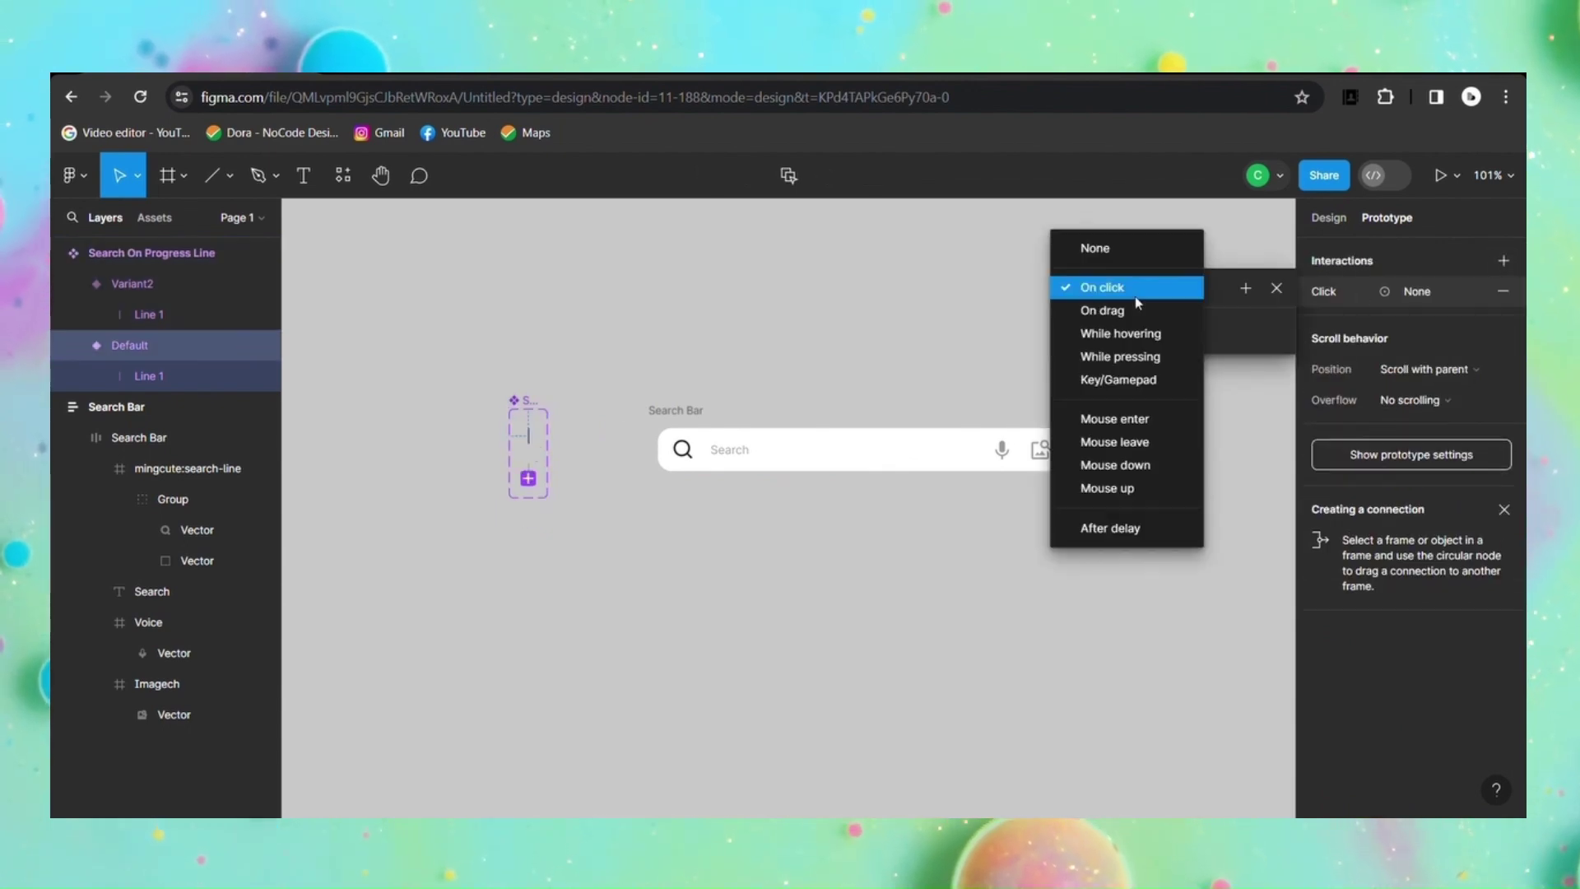
pyautogui.click(1152, 527)
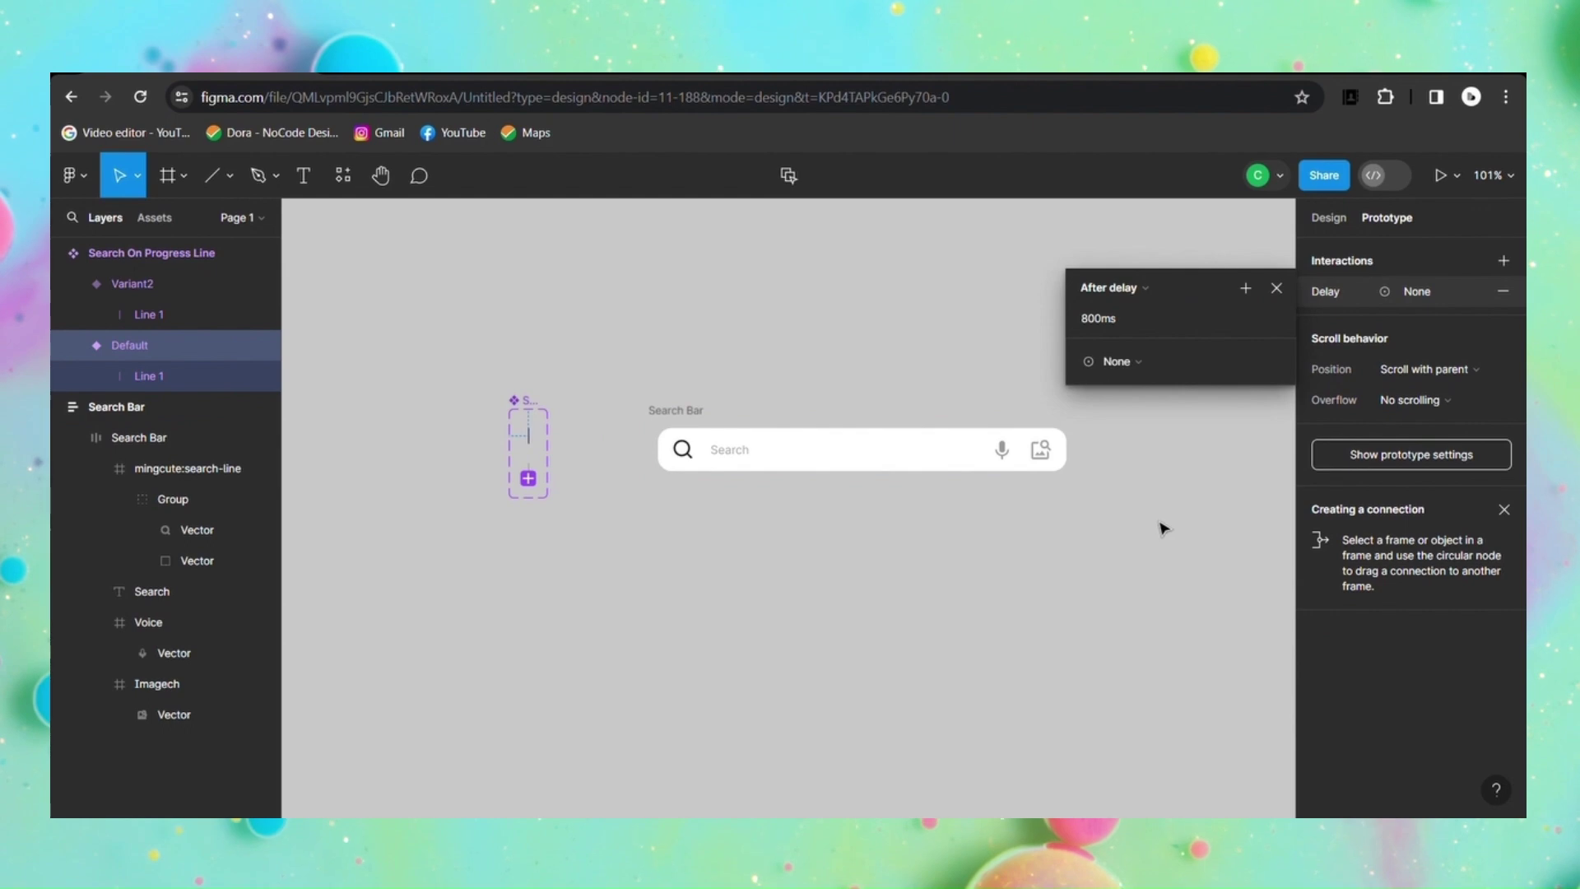
pyautogui.click(1134, 320)
pyautogui.press('BackSpace')
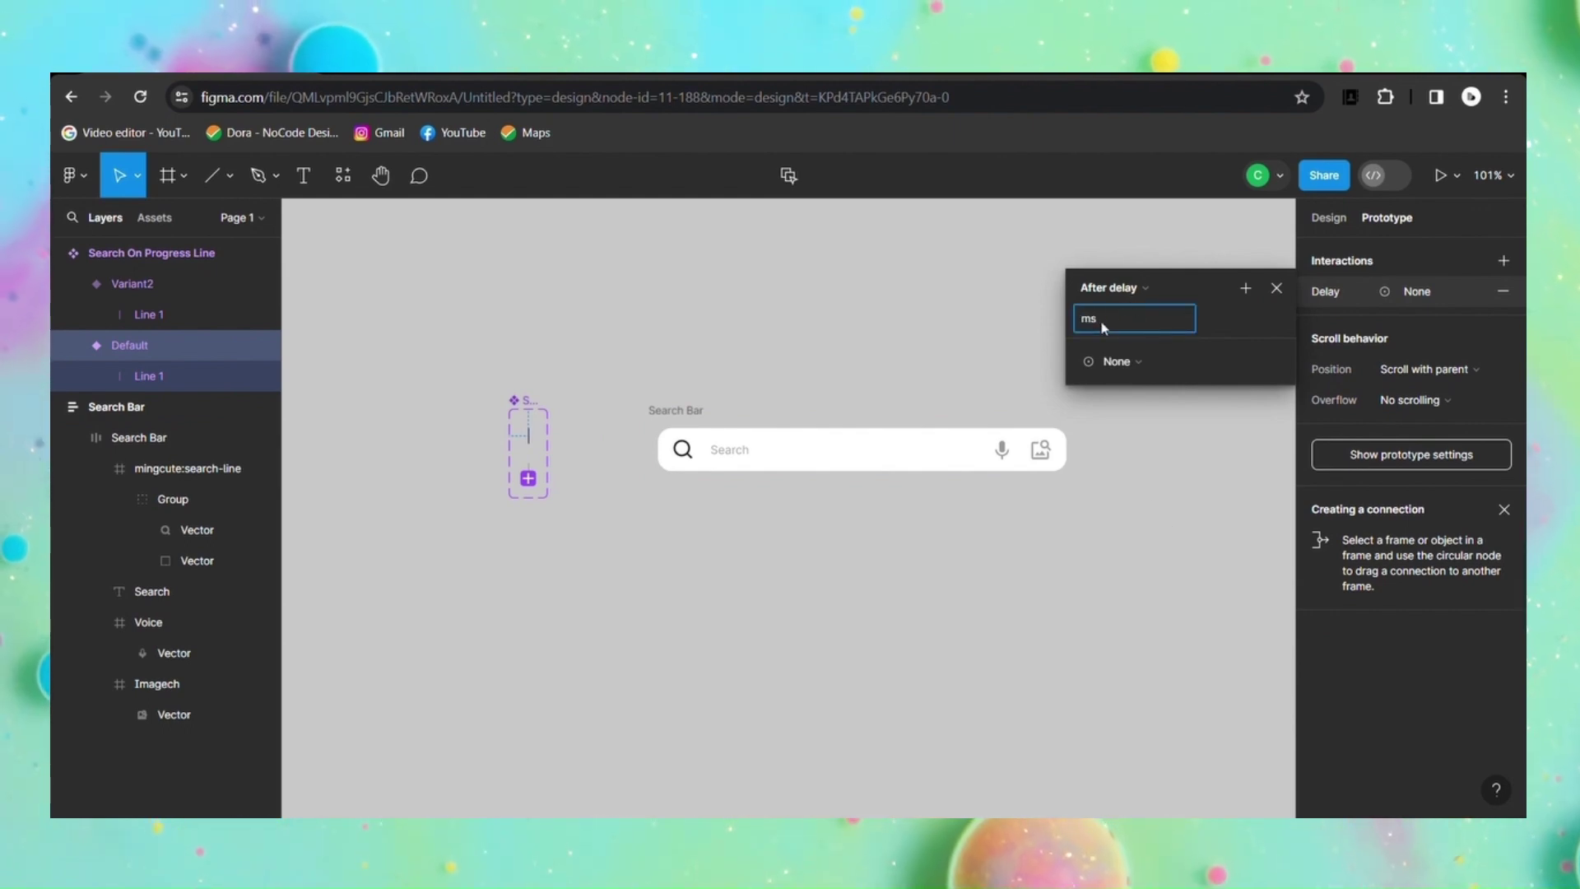
pyautogui.write('1')
pyautogui.click(1157, 363)
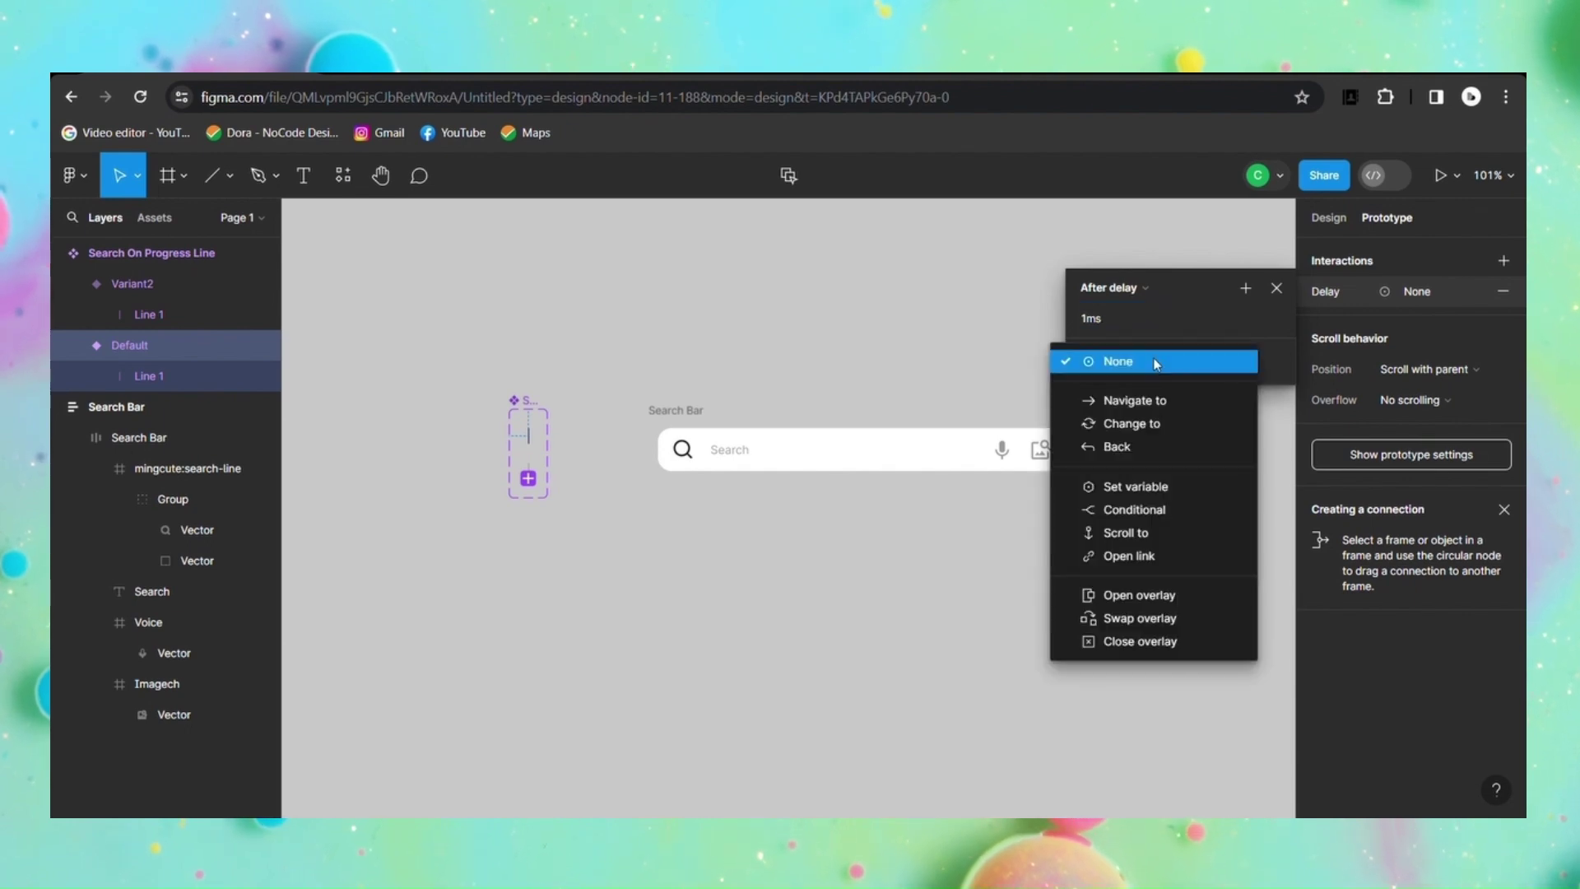
pyautogui.click(1162, 423)
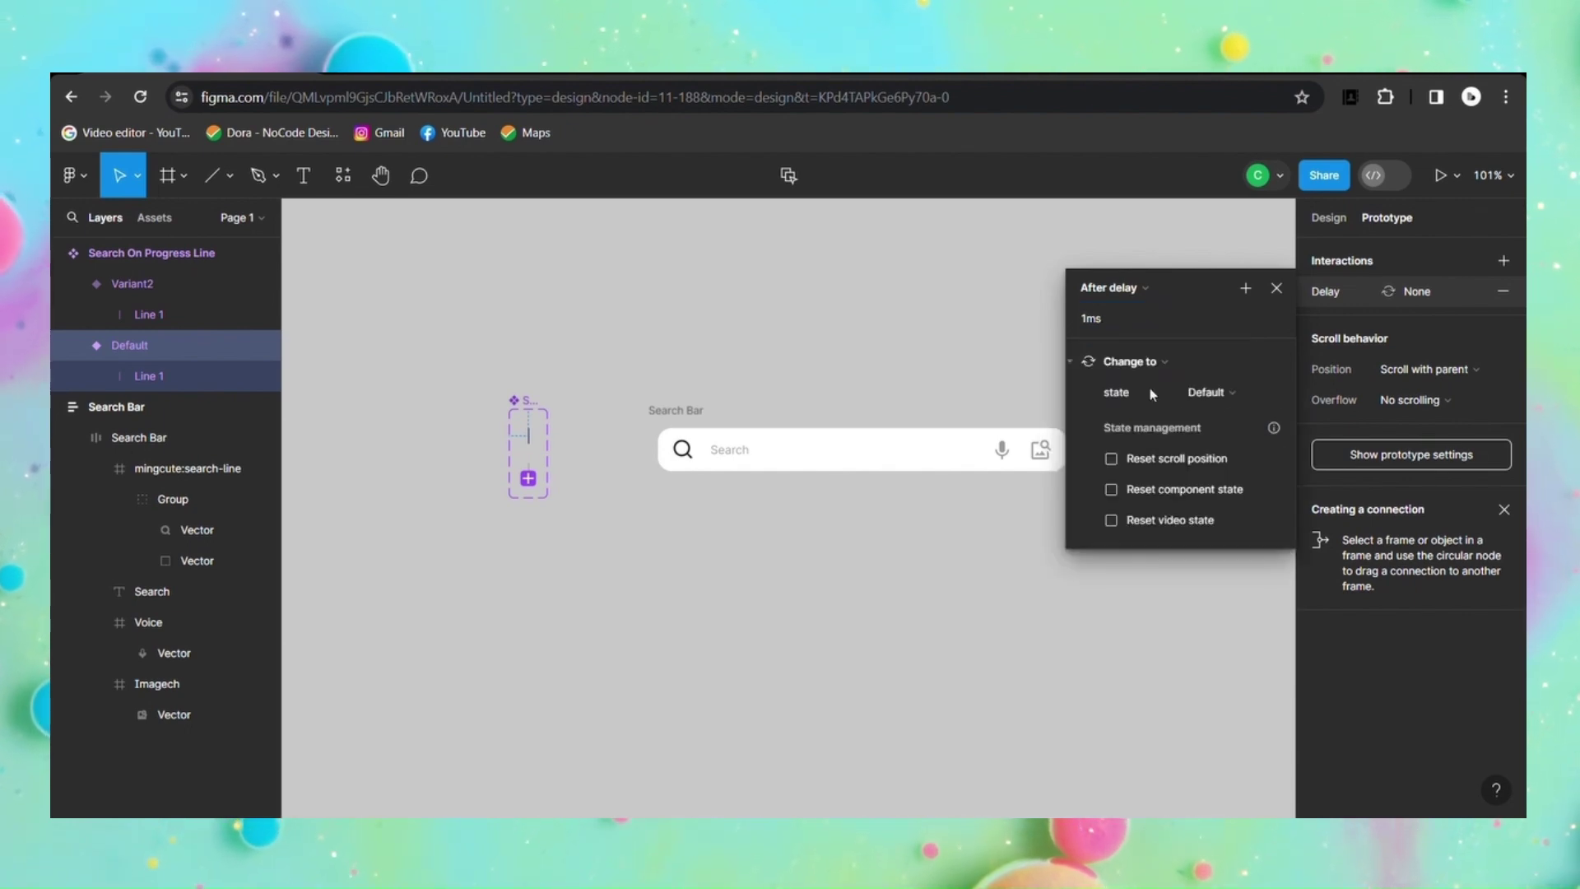
pyautogui.click(1263, 393)
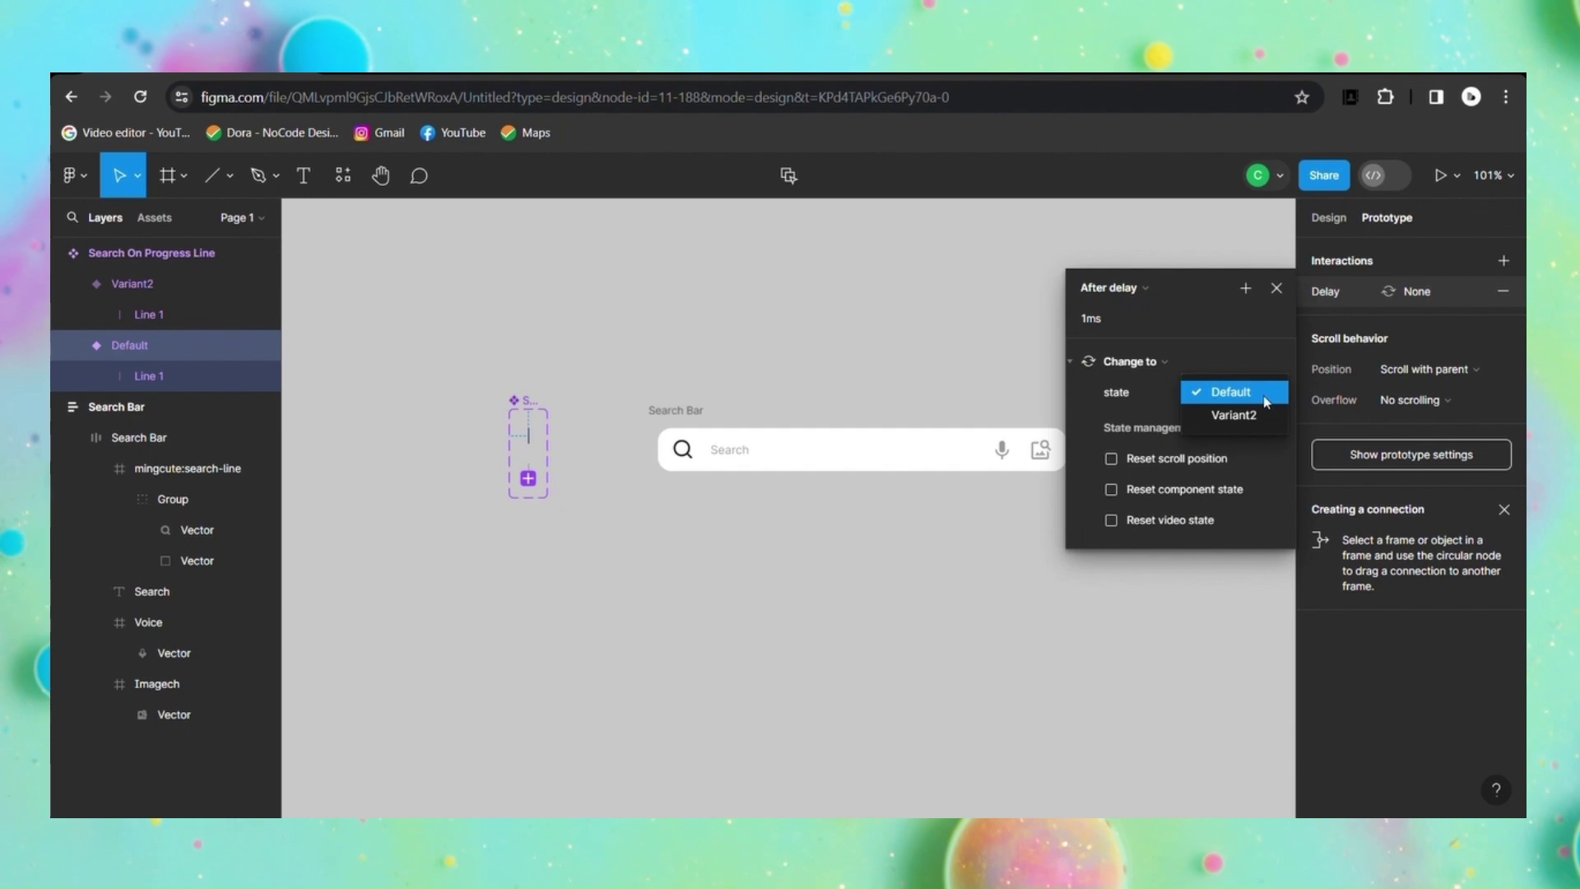
pyautogui.click(1234, 415)
# Step: Use a 200ms ease-out Dissolve transition, then add a third variant, state3
pyautogui.click(1127, 422)
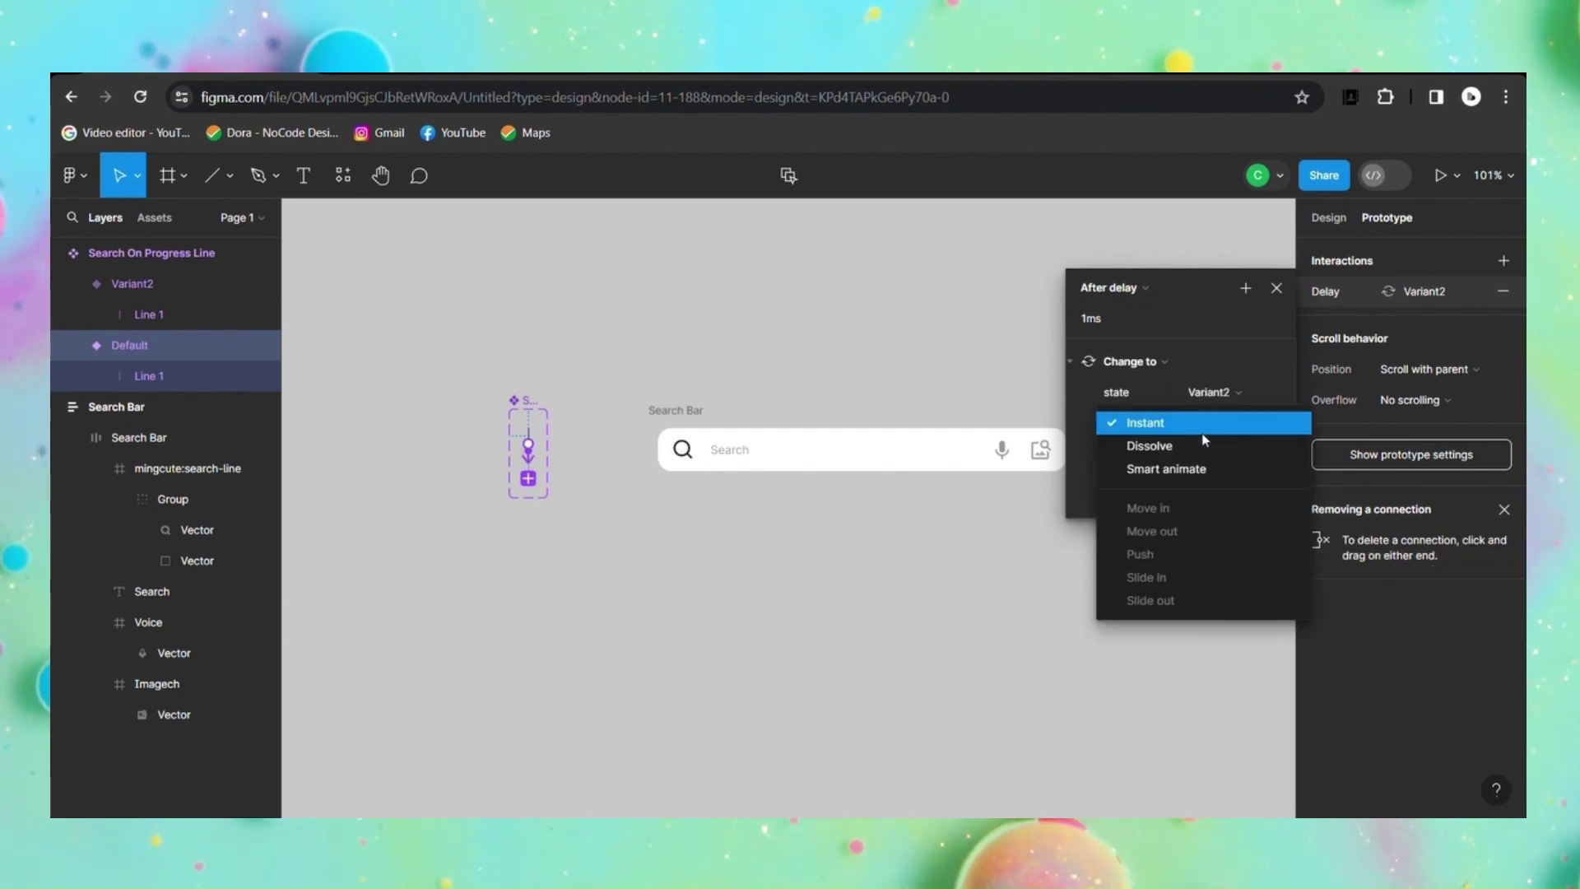
pyautogui.click(1202, 445)
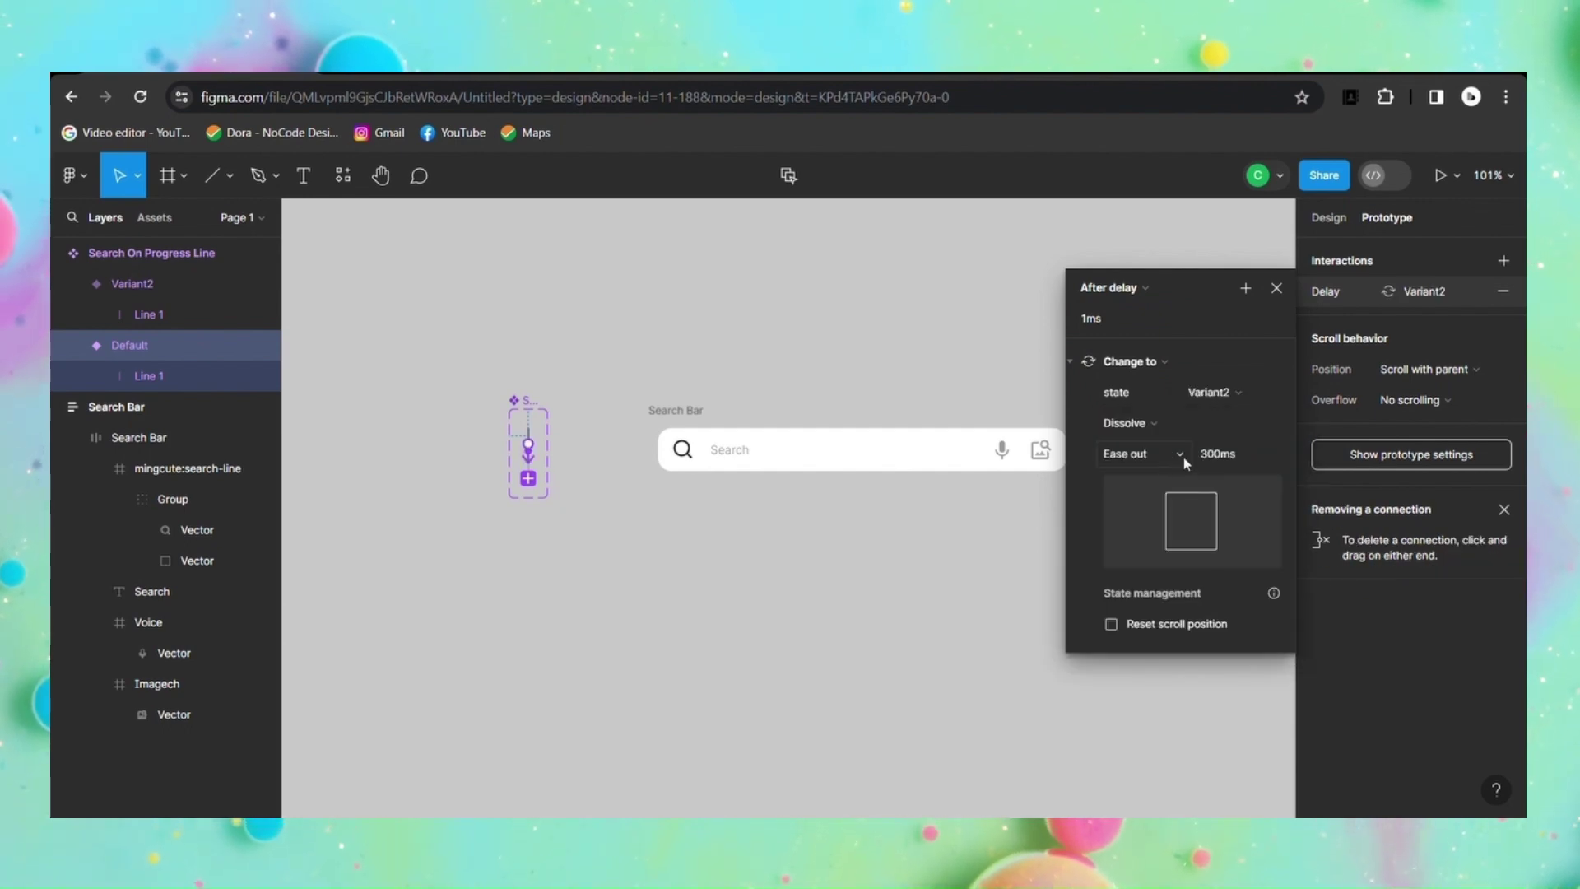
pyautogui.click(1219, 456)
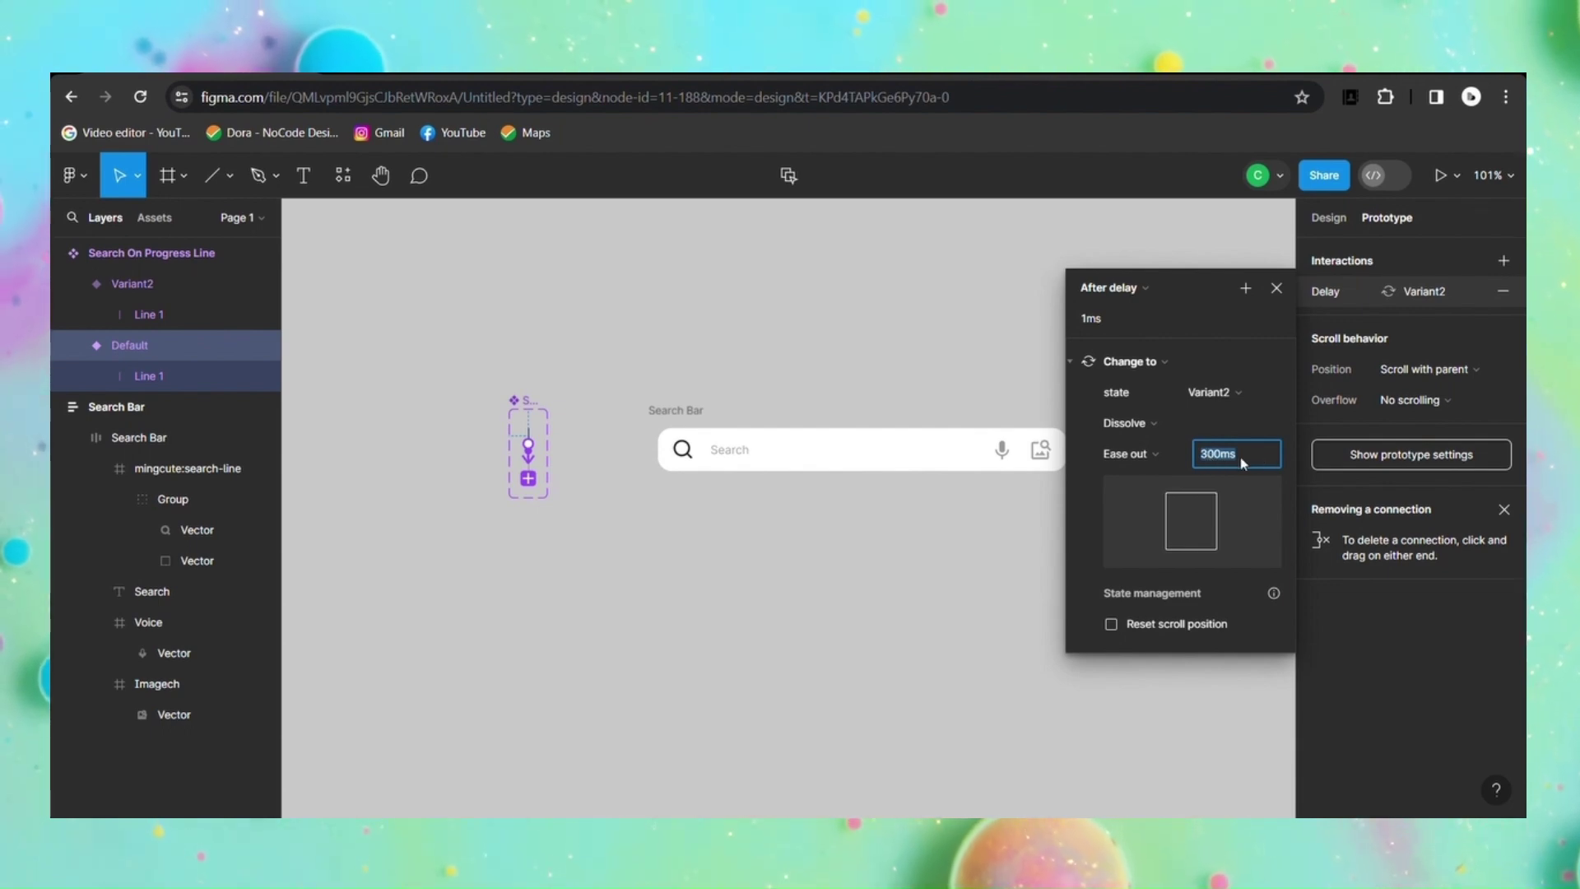
pyautogui.click(1211, 458)
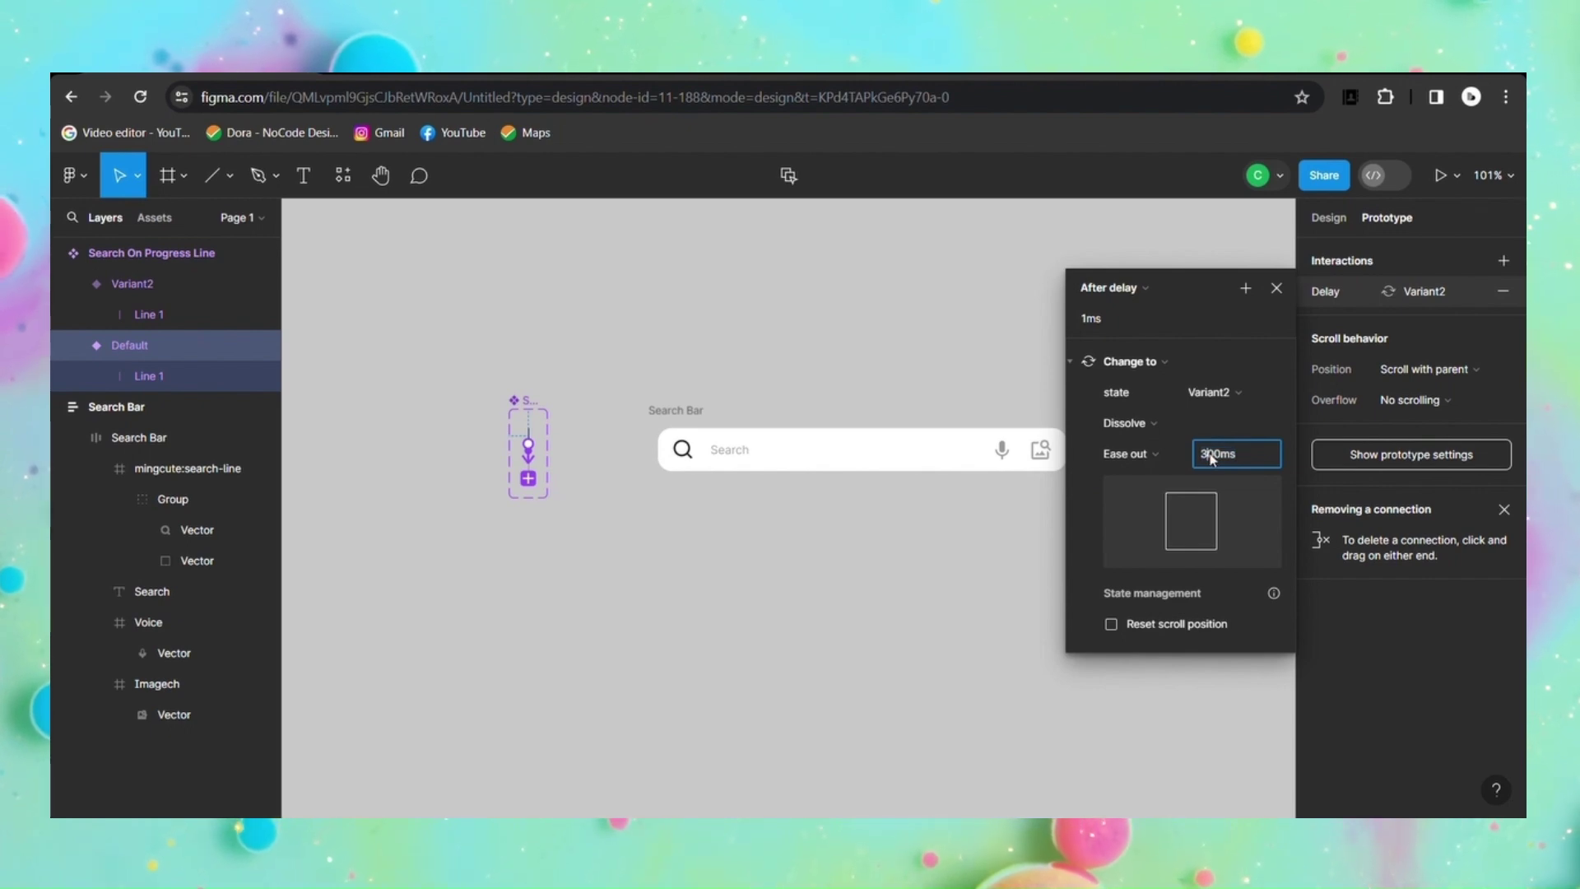
pyautogui.write('200')
pyautogui.press('Return')
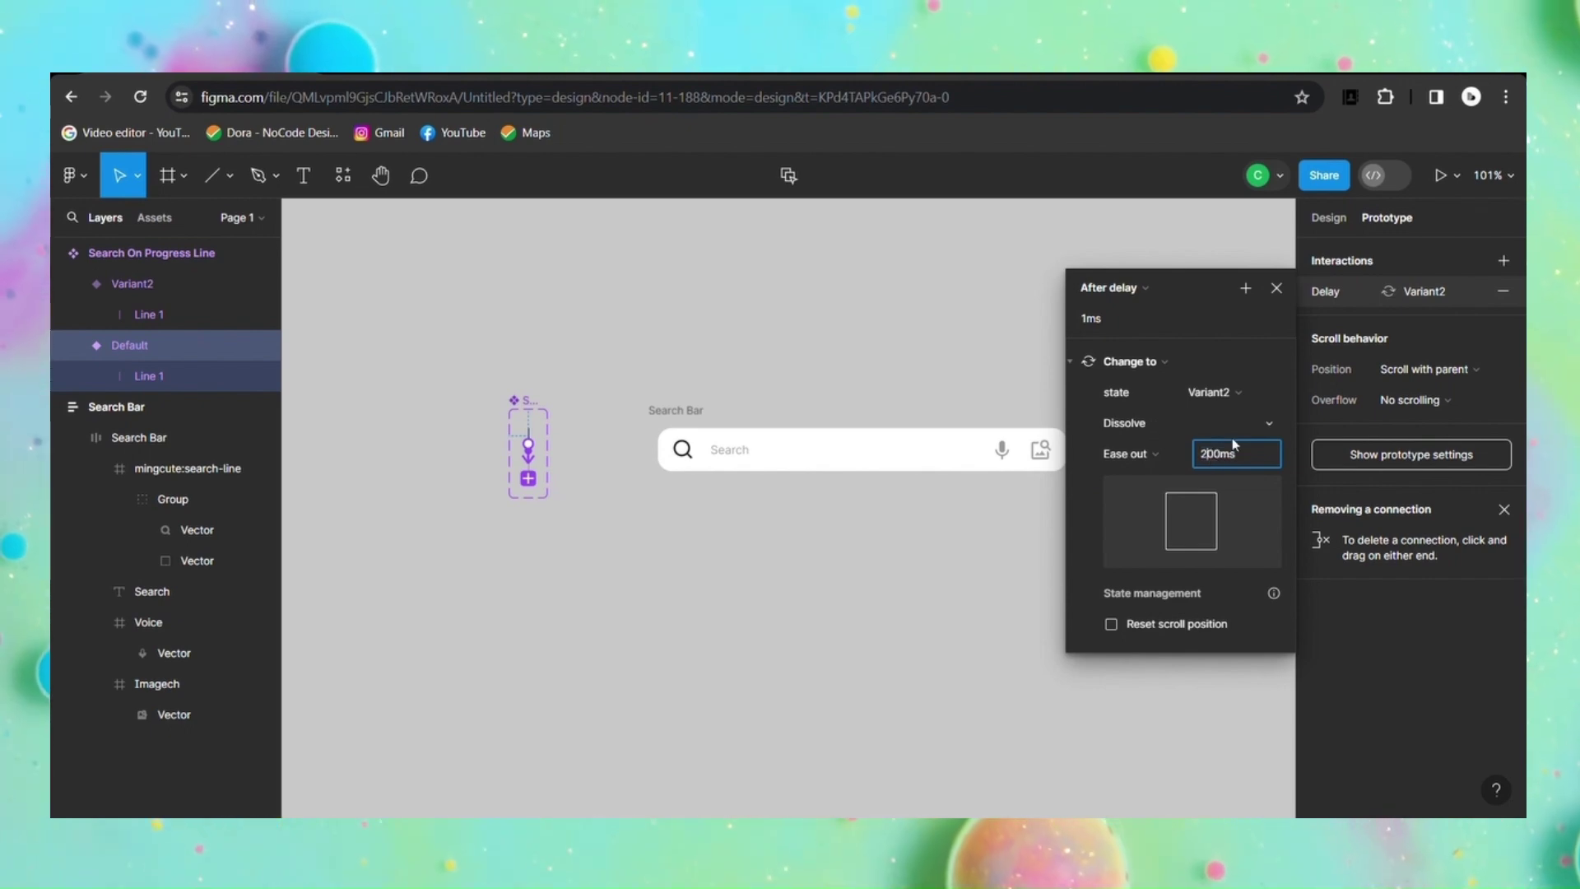
pyautogui.press('Home')
pyautogui.press('Delete')
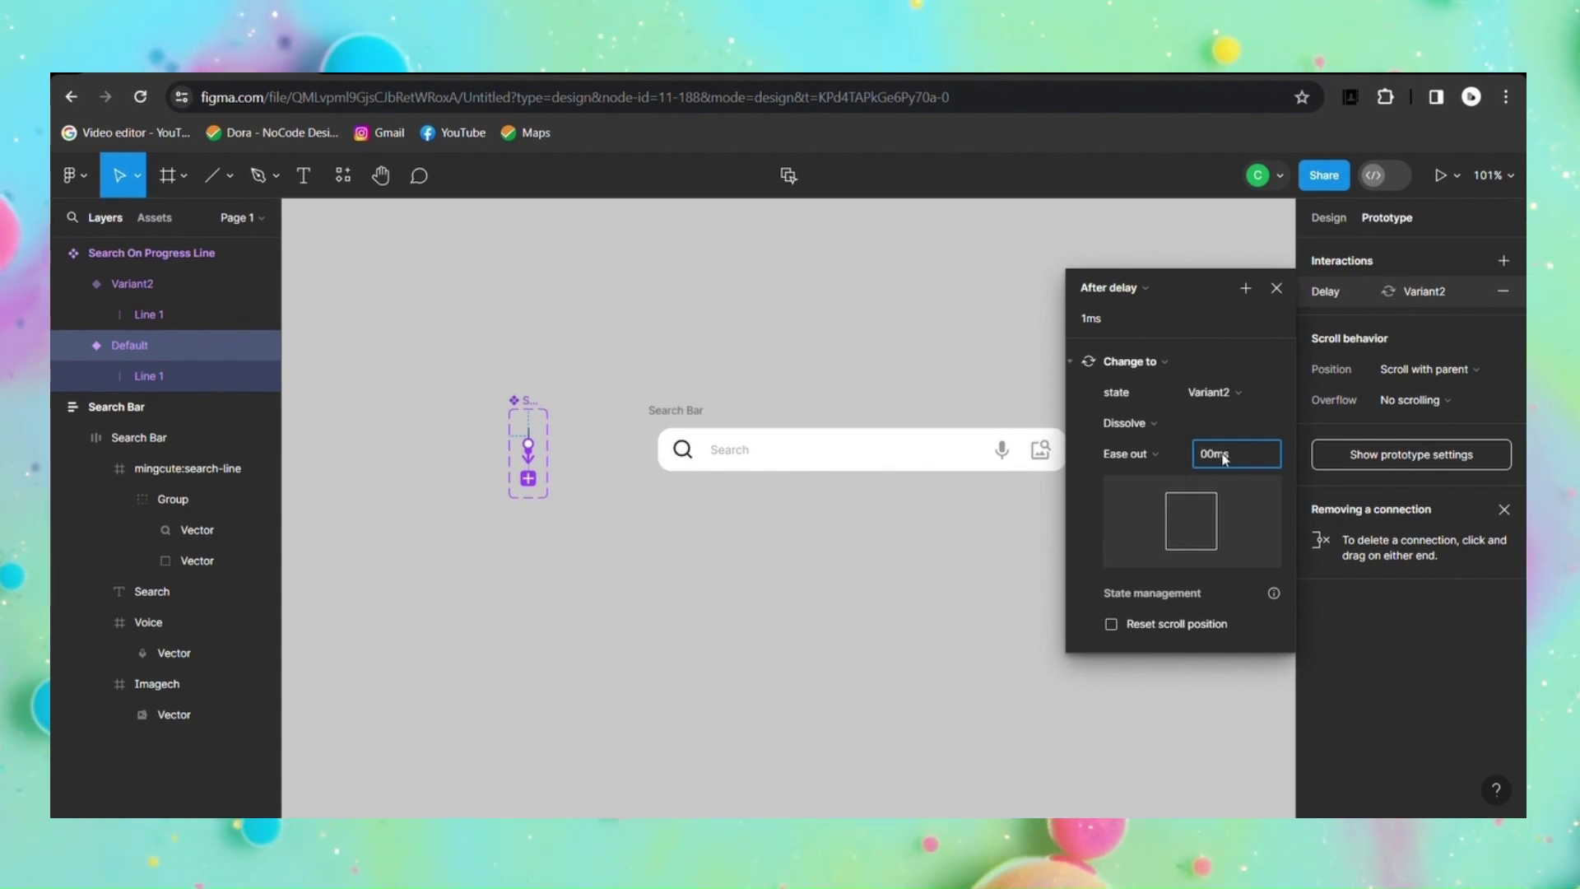
pyautogui.write('2')
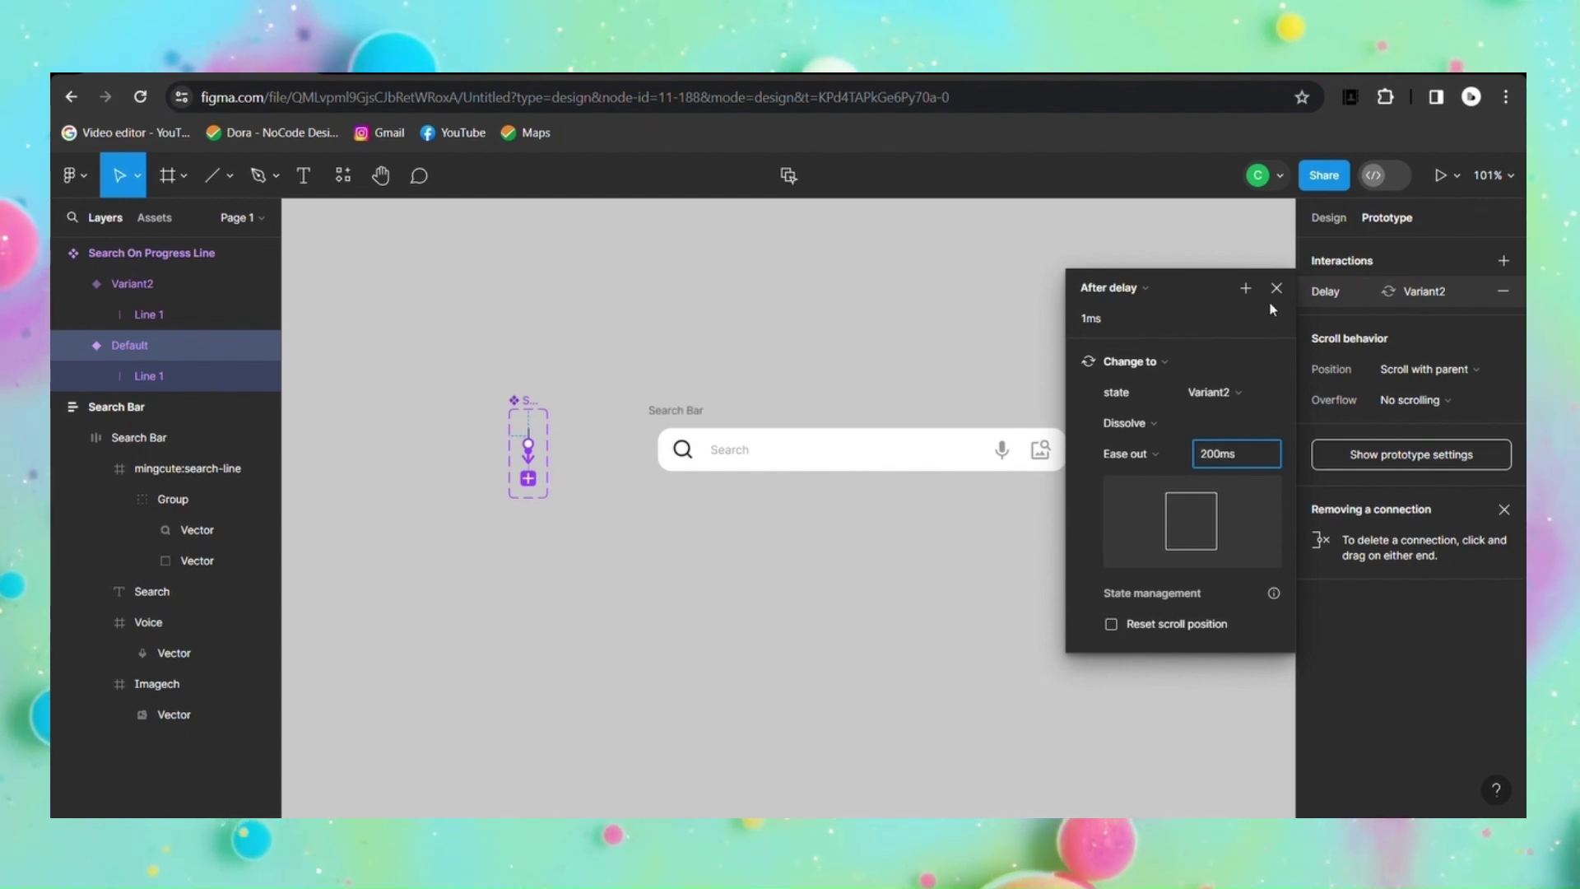
pyautogui.click(1277, 288)
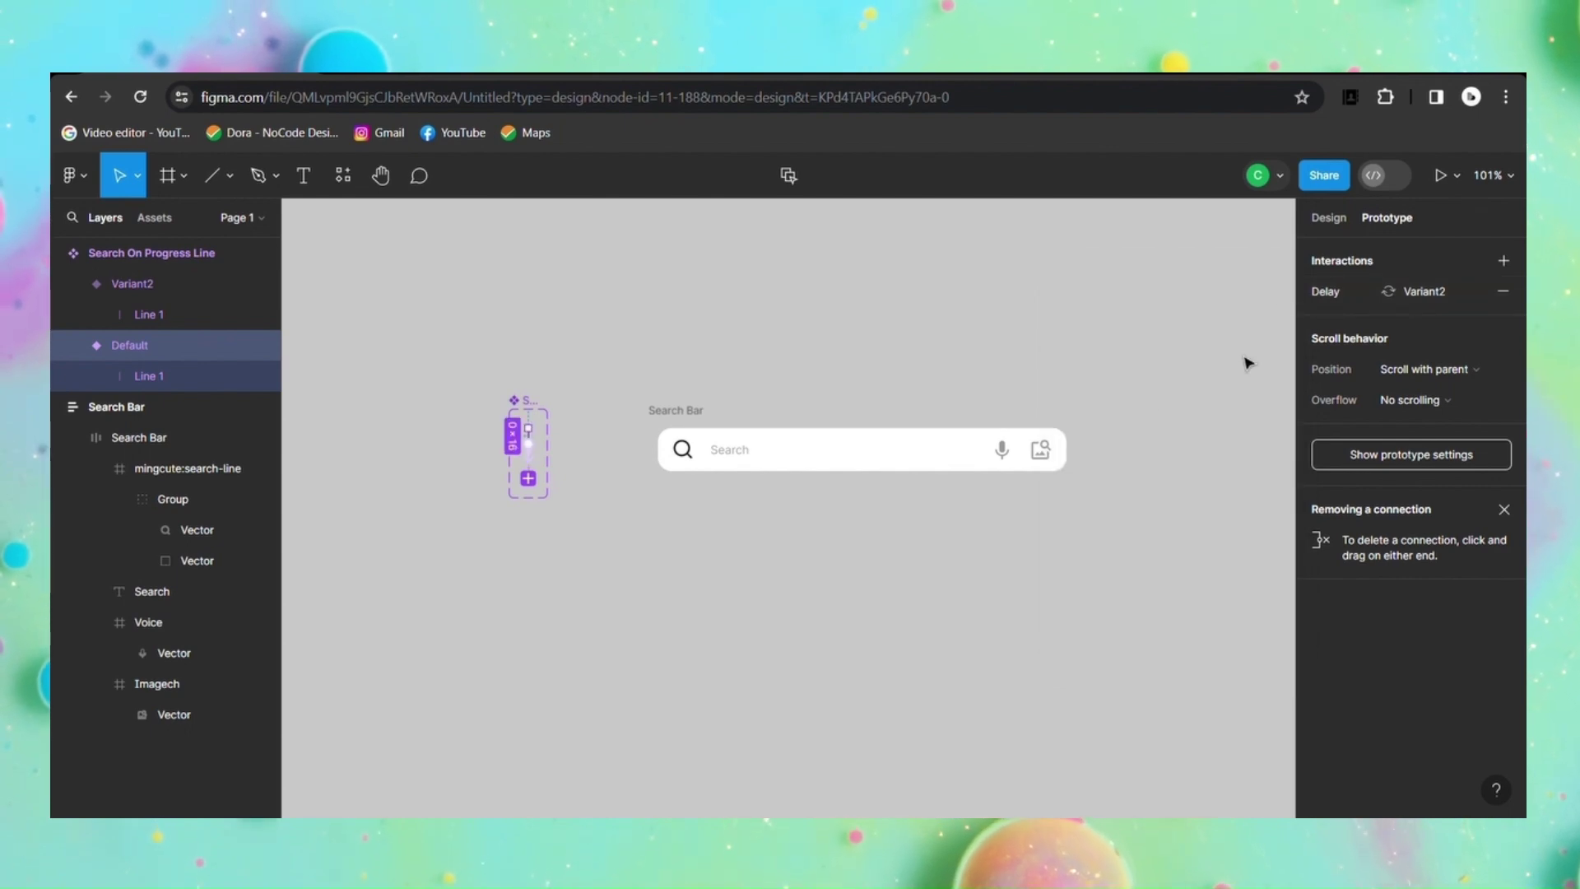
pyautogui.click(533, 479)
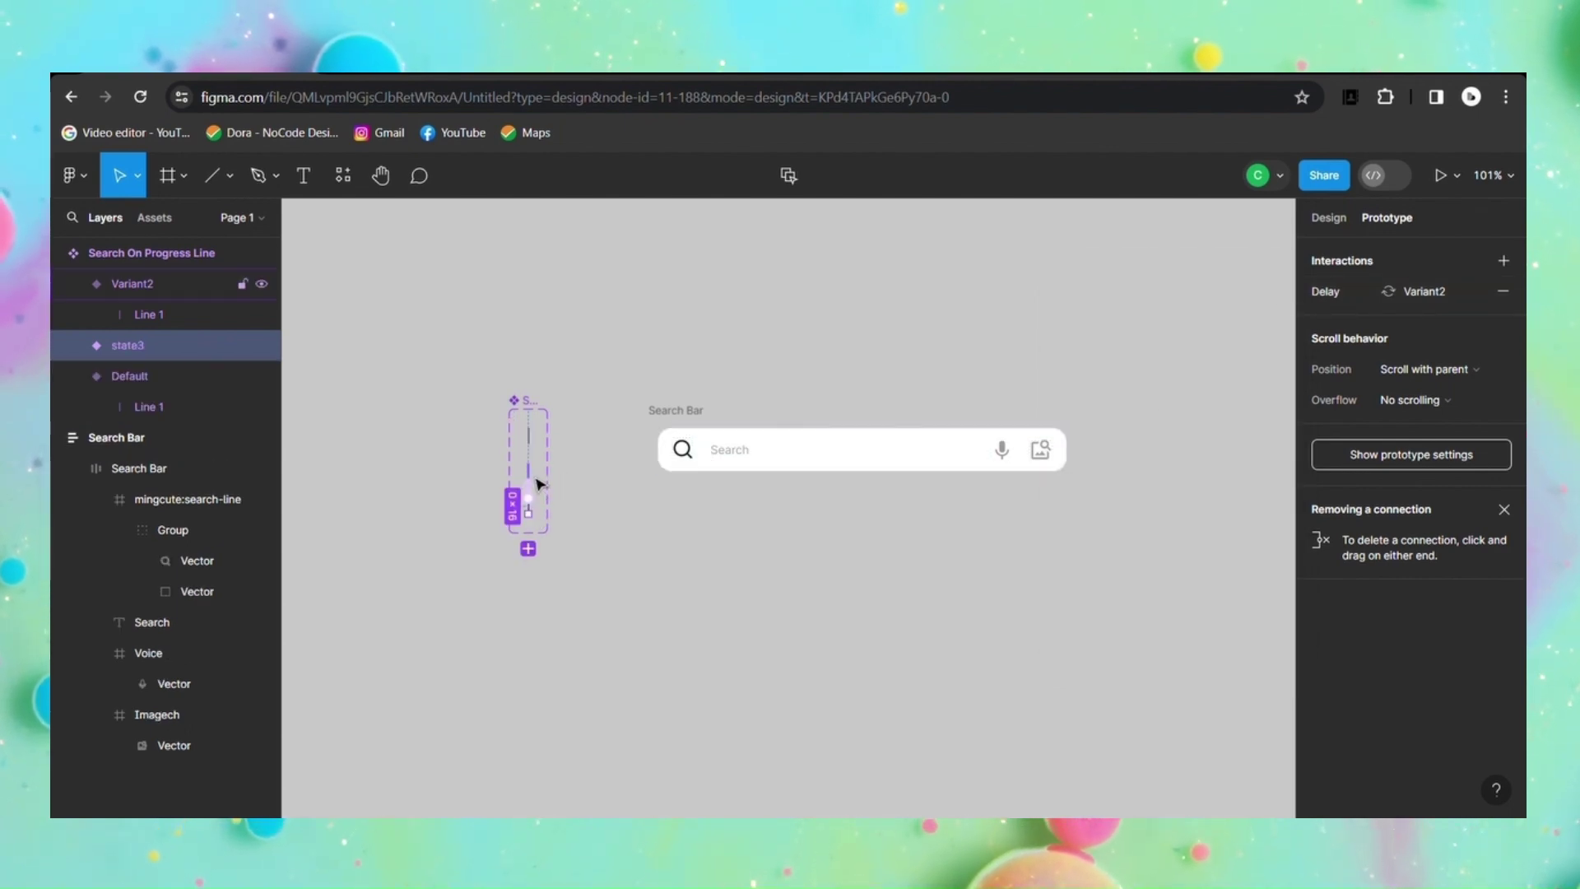
# Step: Remove the state3 variant and give Variant2 an After delay 1ms interaction
pyautogui.hotkey('ctrl', 'z')
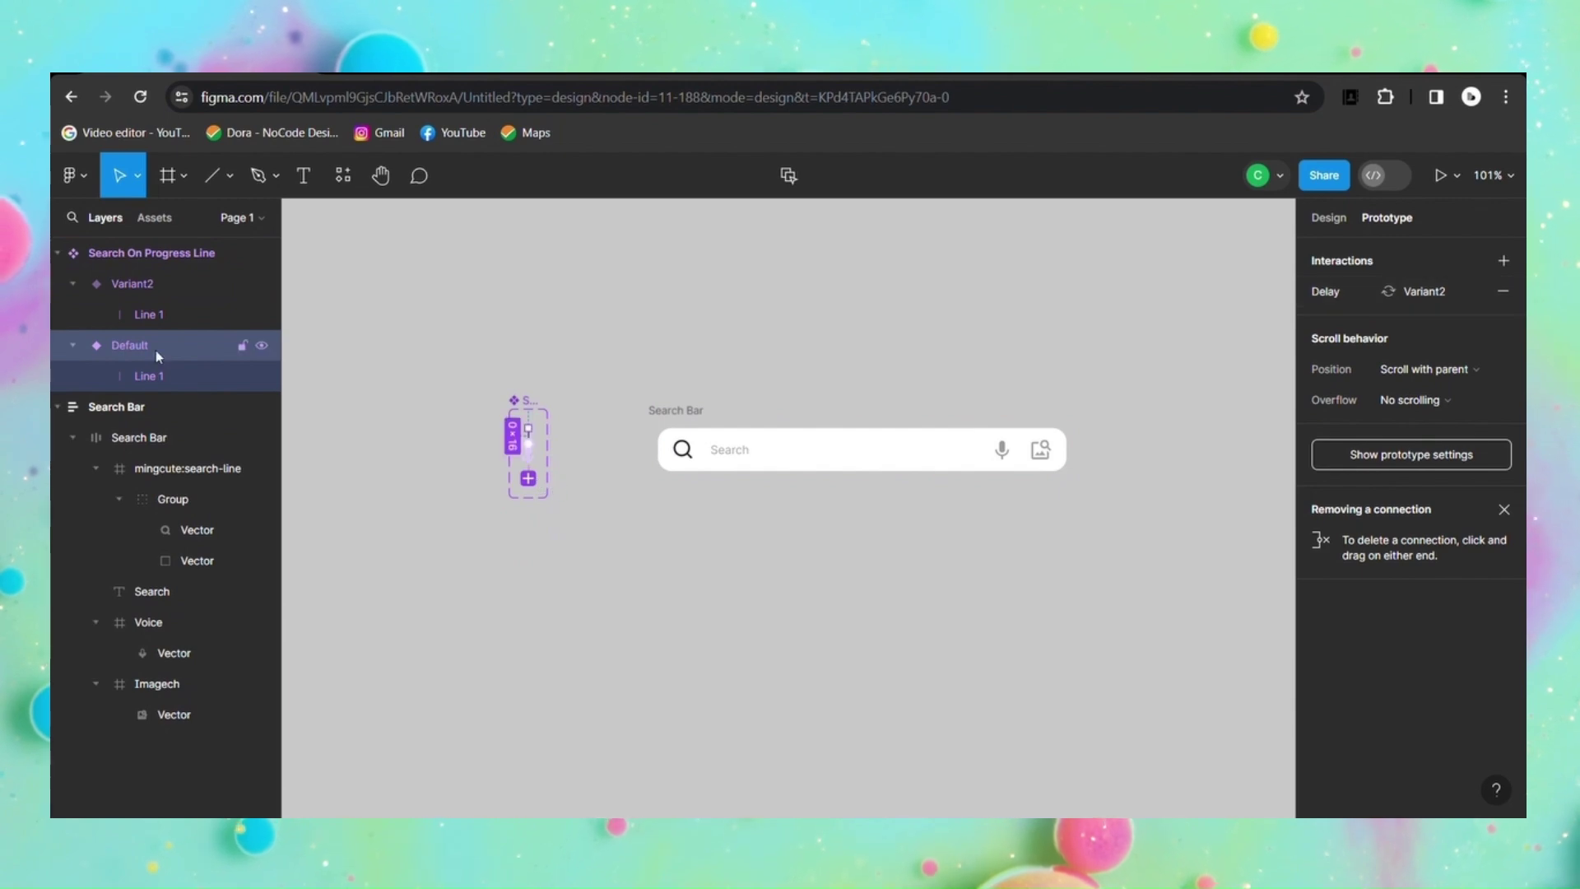
pyautogui.click(154, 288)
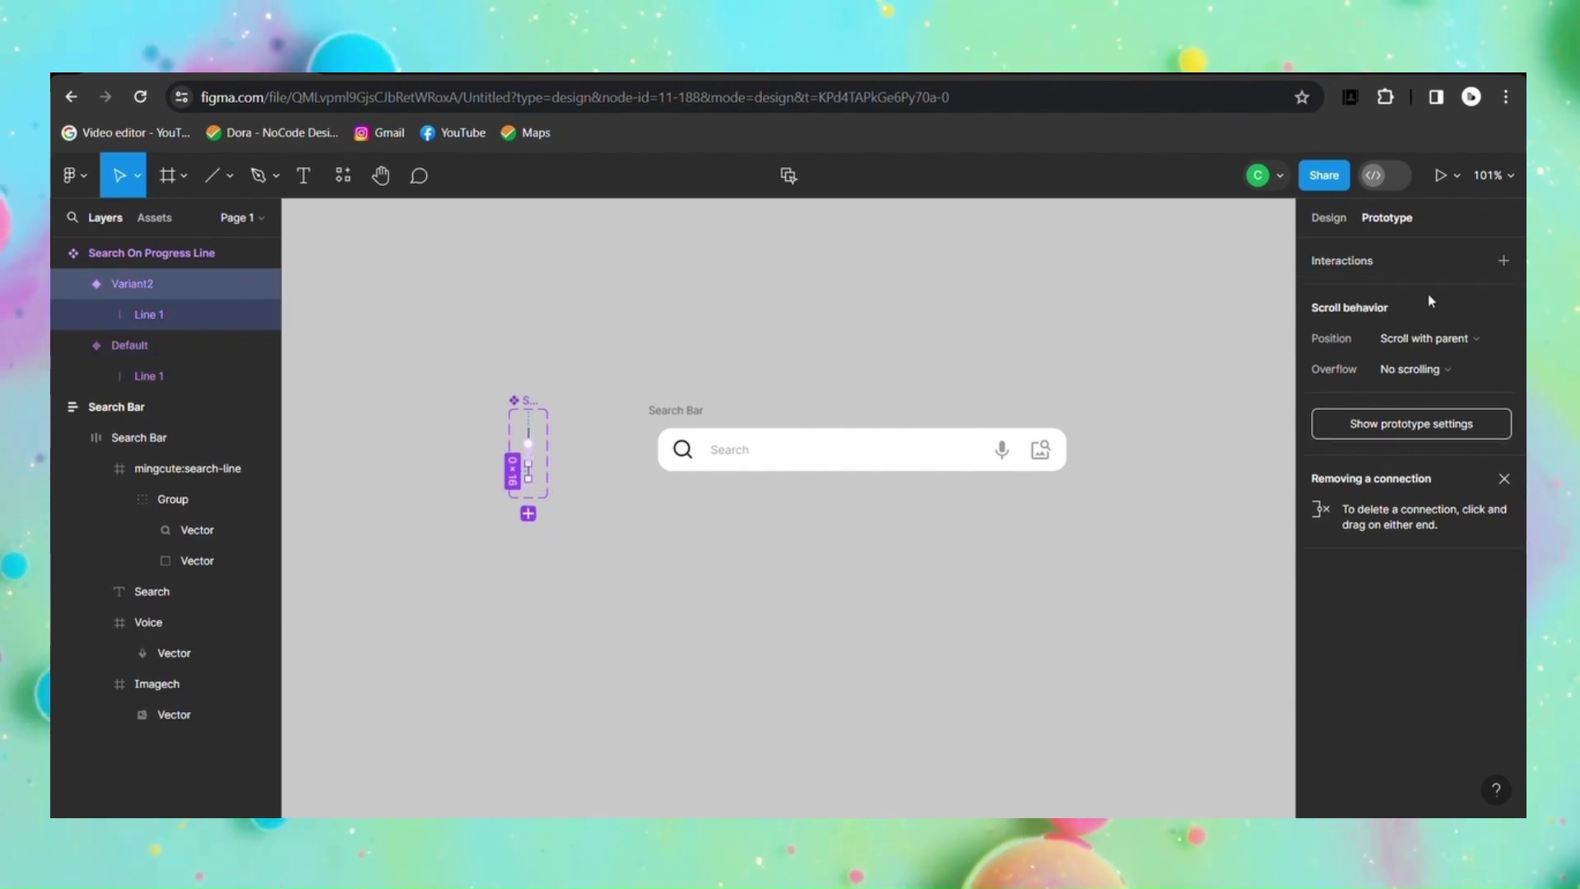
pyautogui.click(1504, 260)
pyautogui.click(1111, 287)
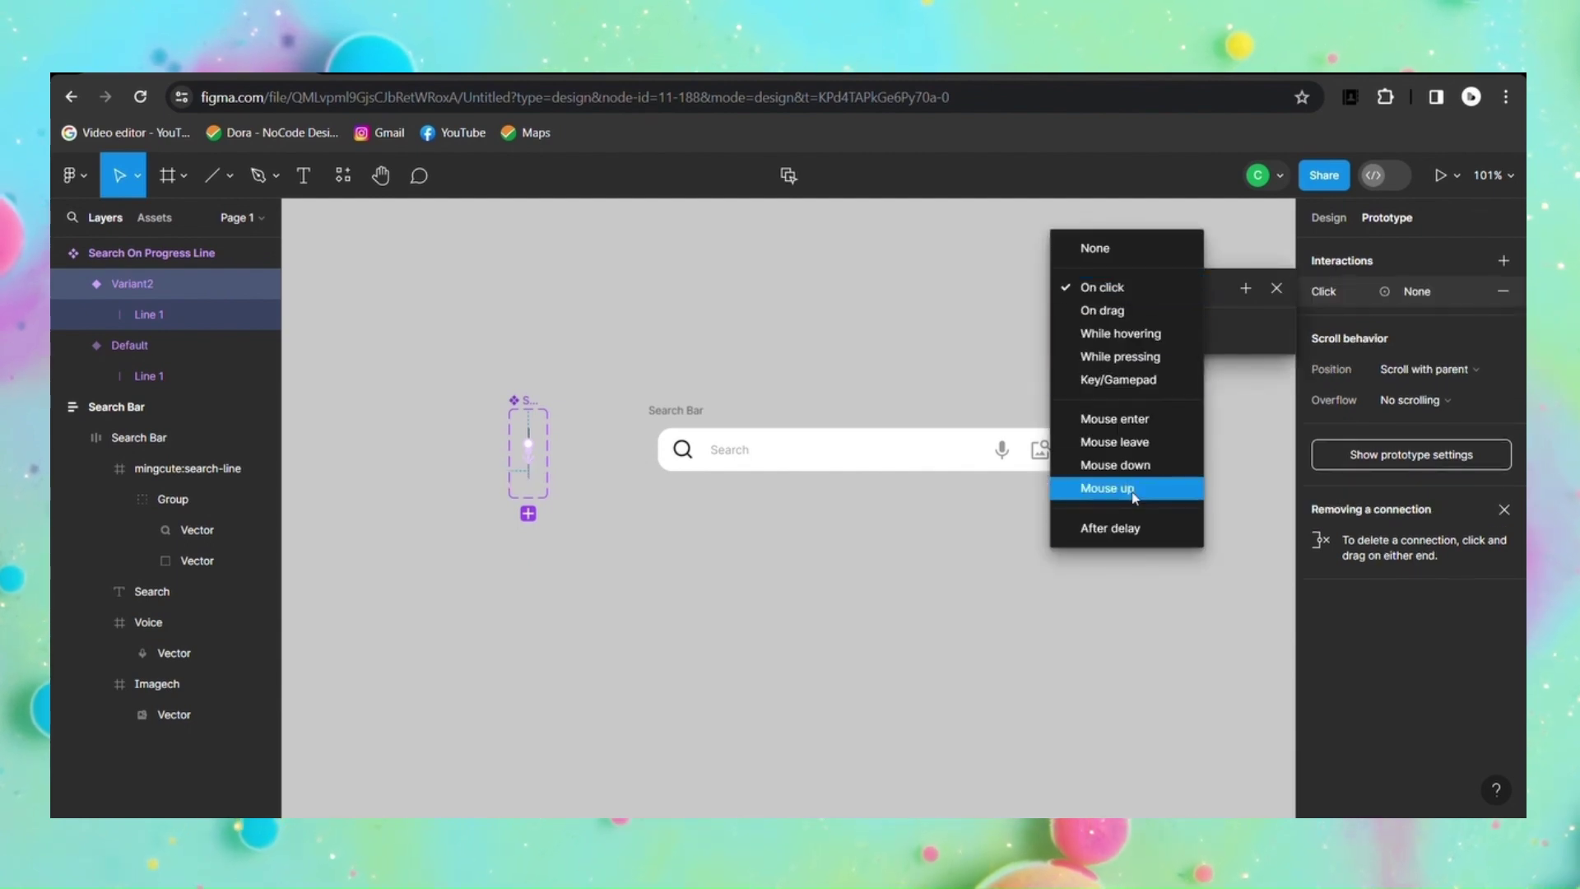
pyautogui.click(1146, 527)
pyautogui.click(1093, 321)
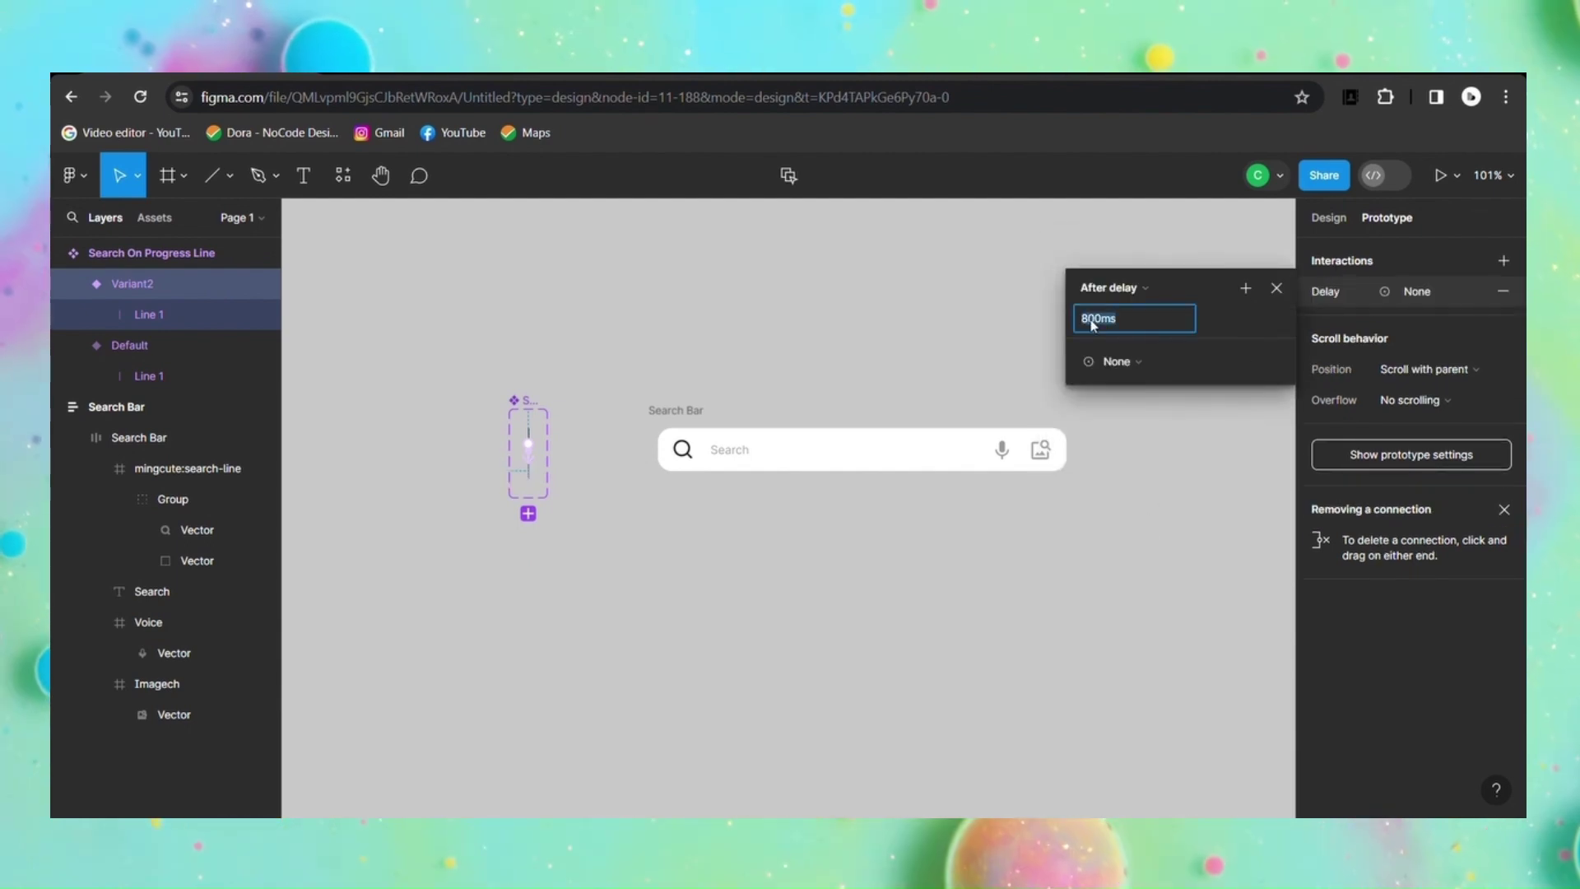
pyautogui.press('BackSpace')
pyautogui.write('1')
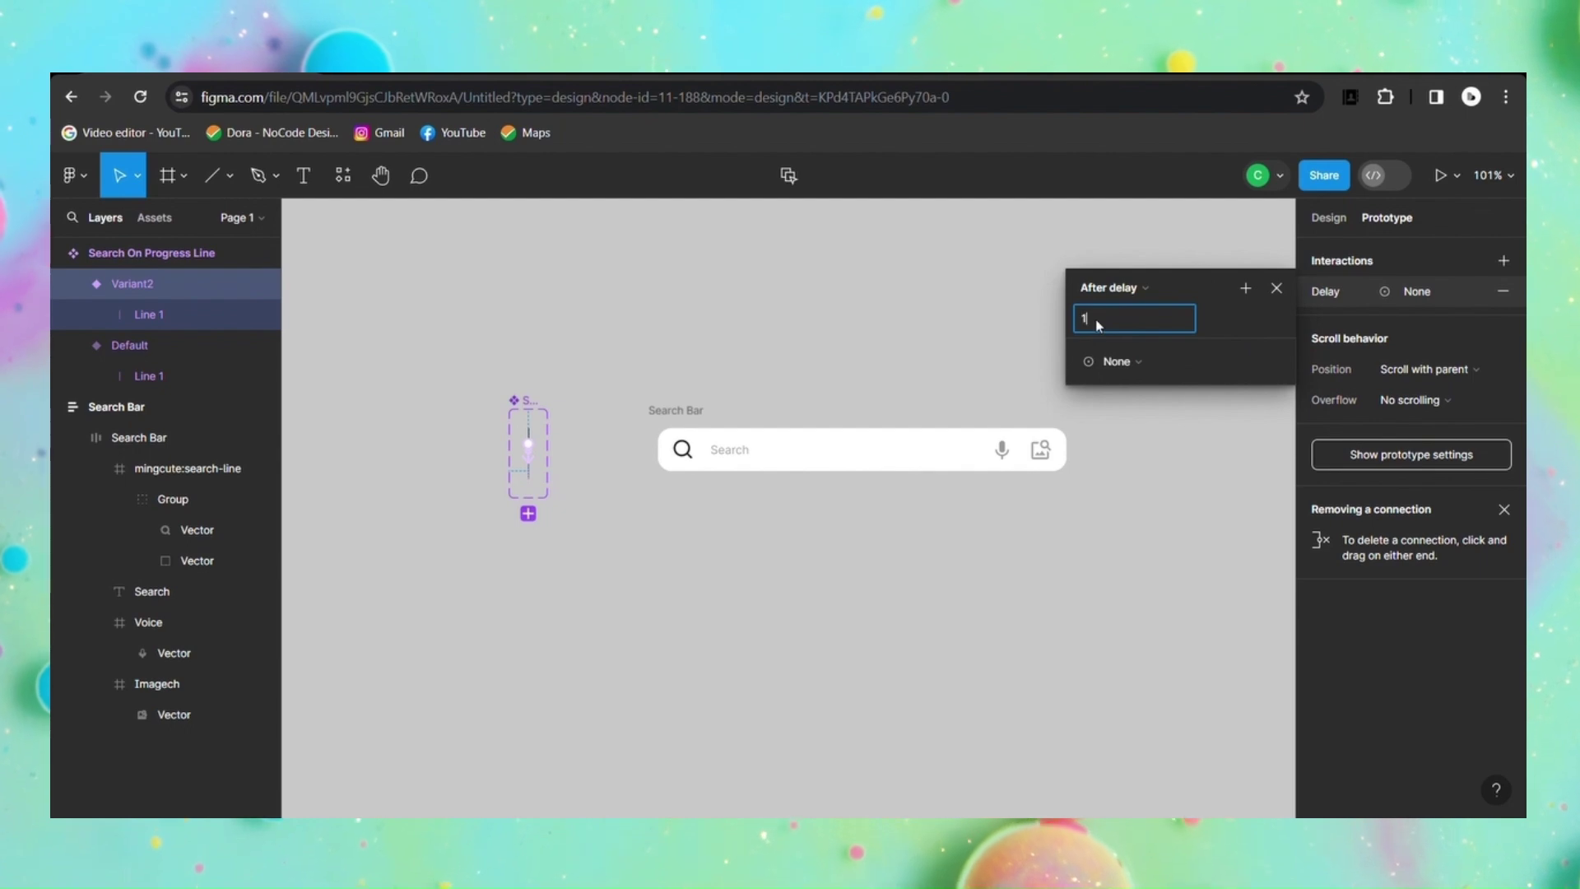
pyautogui.write('ms')
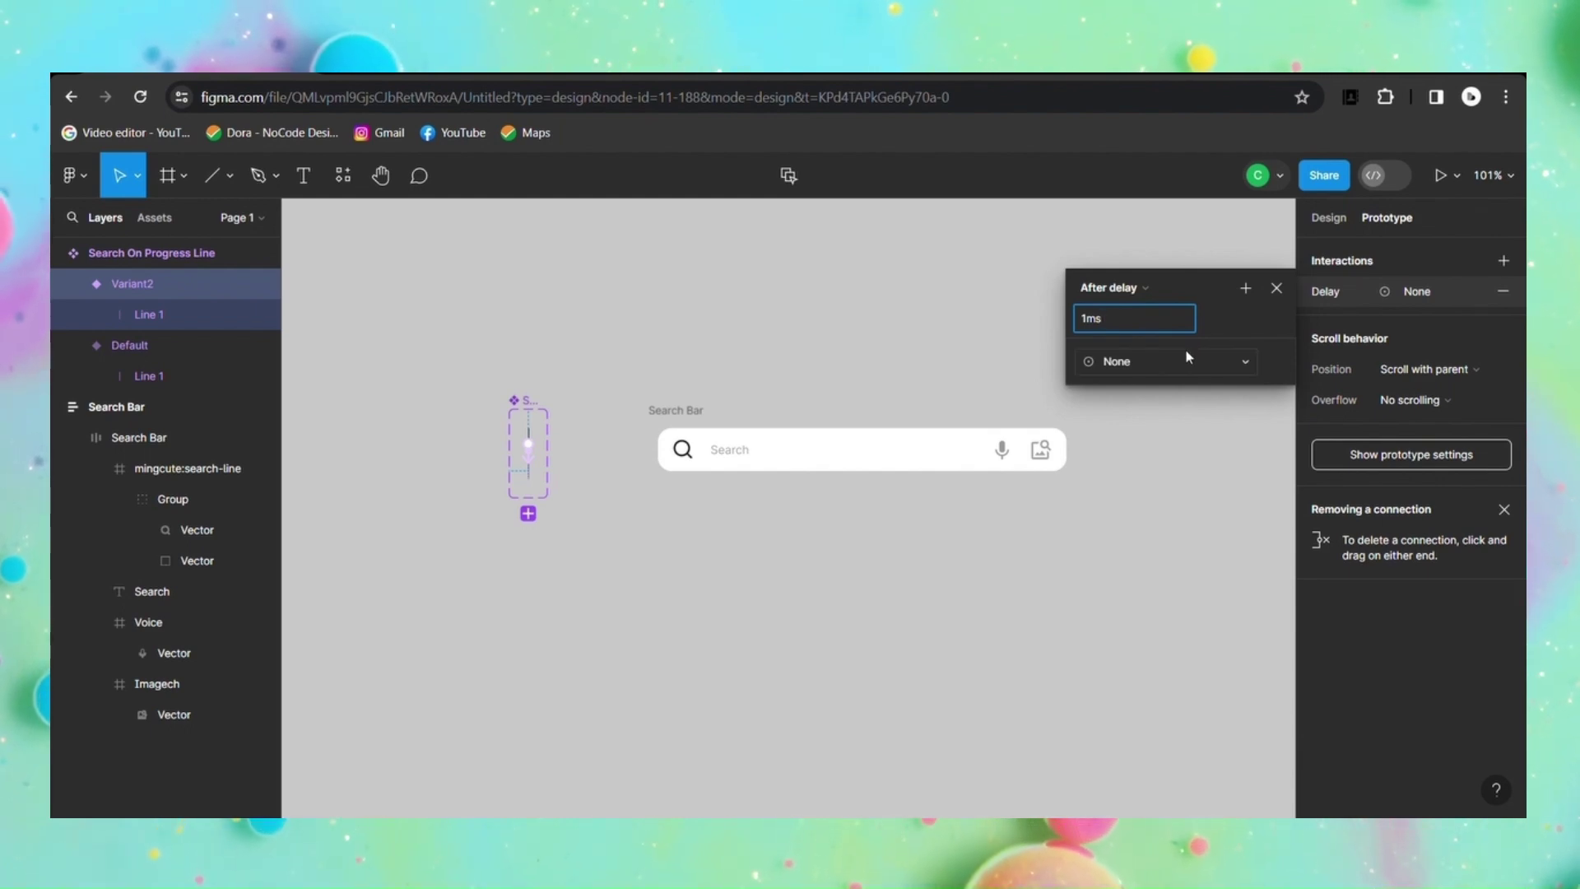
# Step: Make Variant2's interaction change to Default with a 300ms ease-out Dissolve
pyautogui.click(1150, 362)
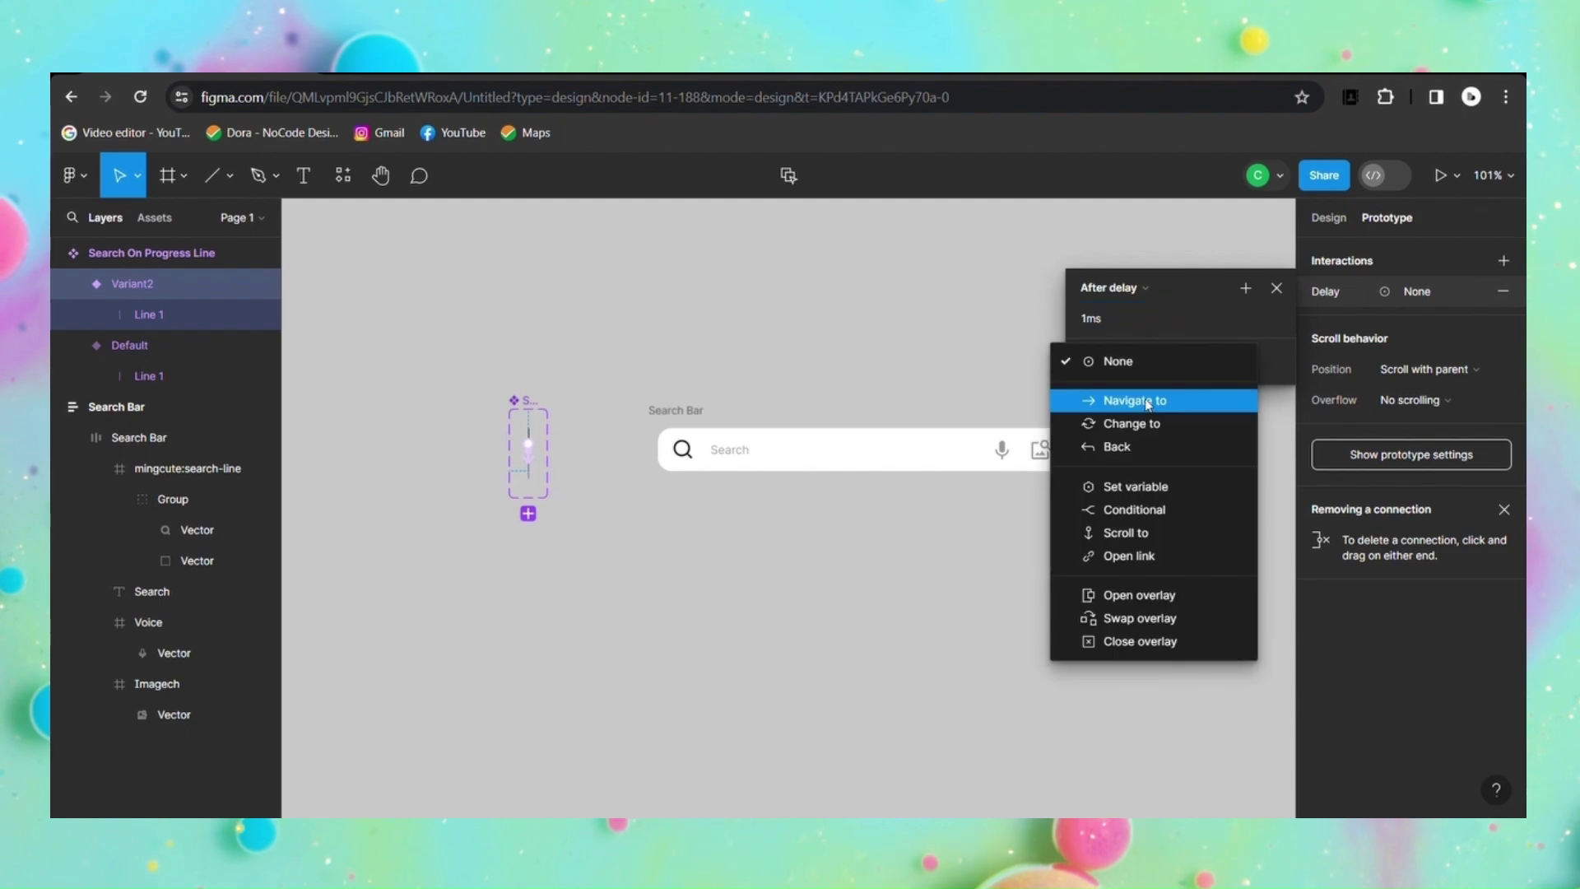
pyautogui.click(1149, 422)
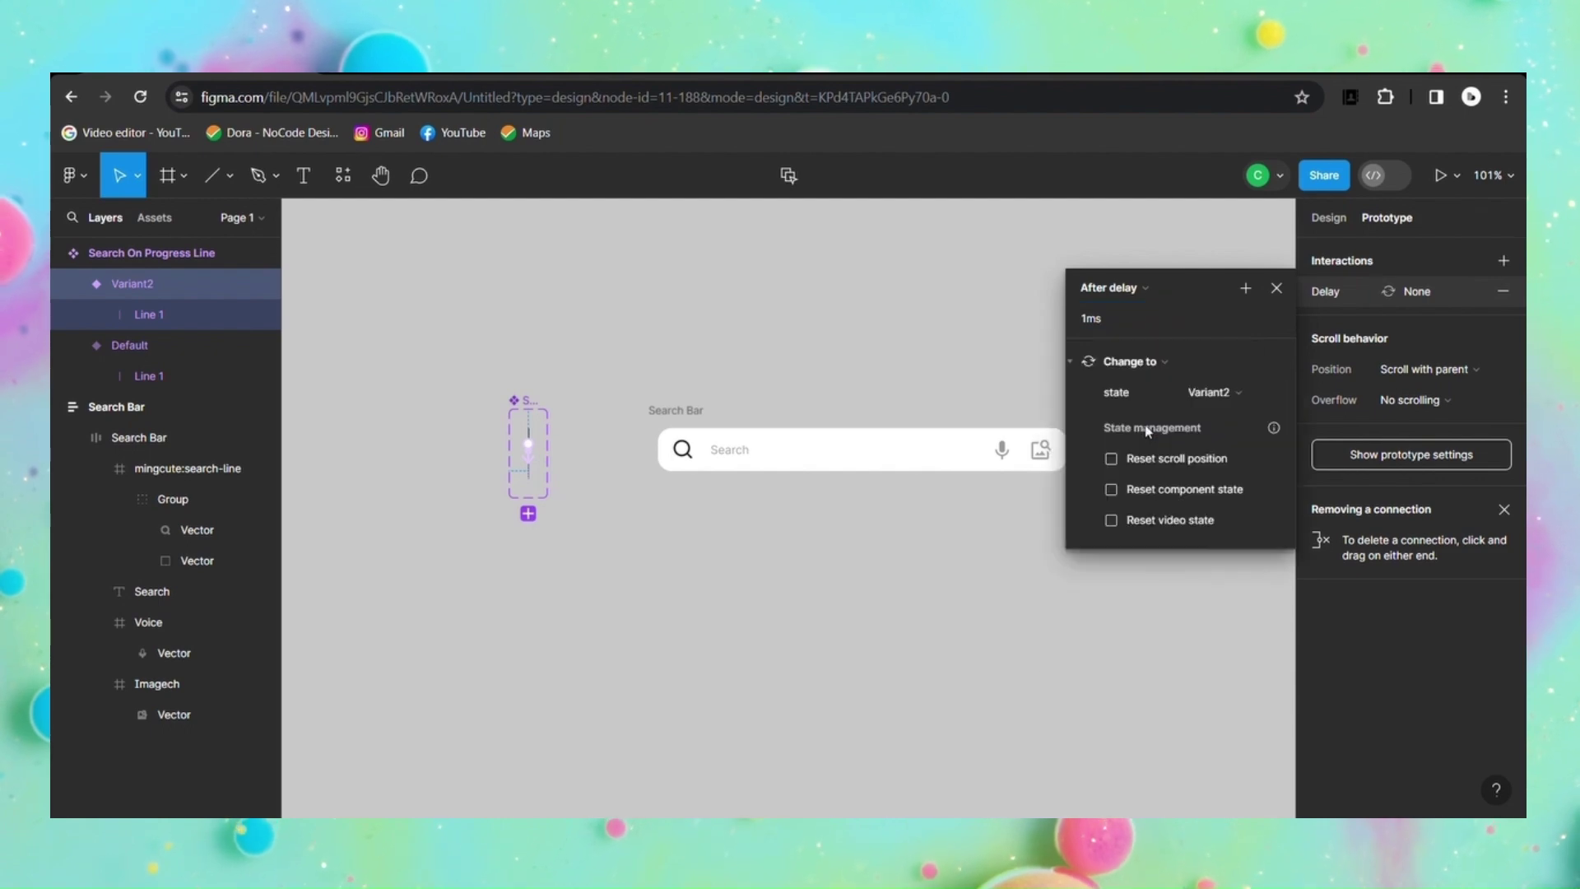
pyautogui.click(1264, 398)
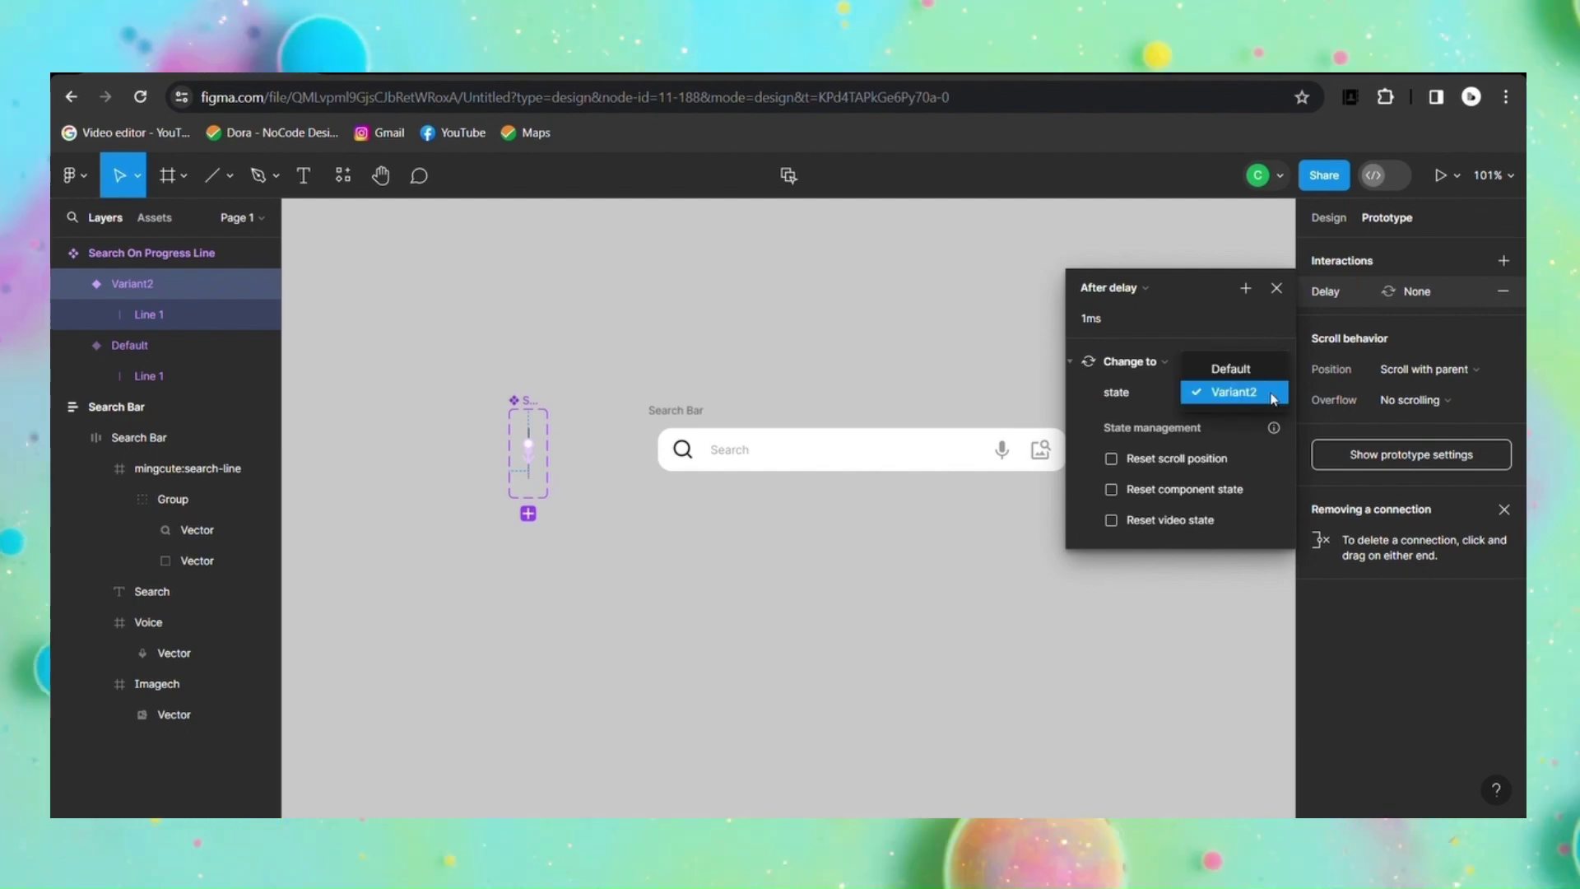
pyautogui.click(1265, 372)
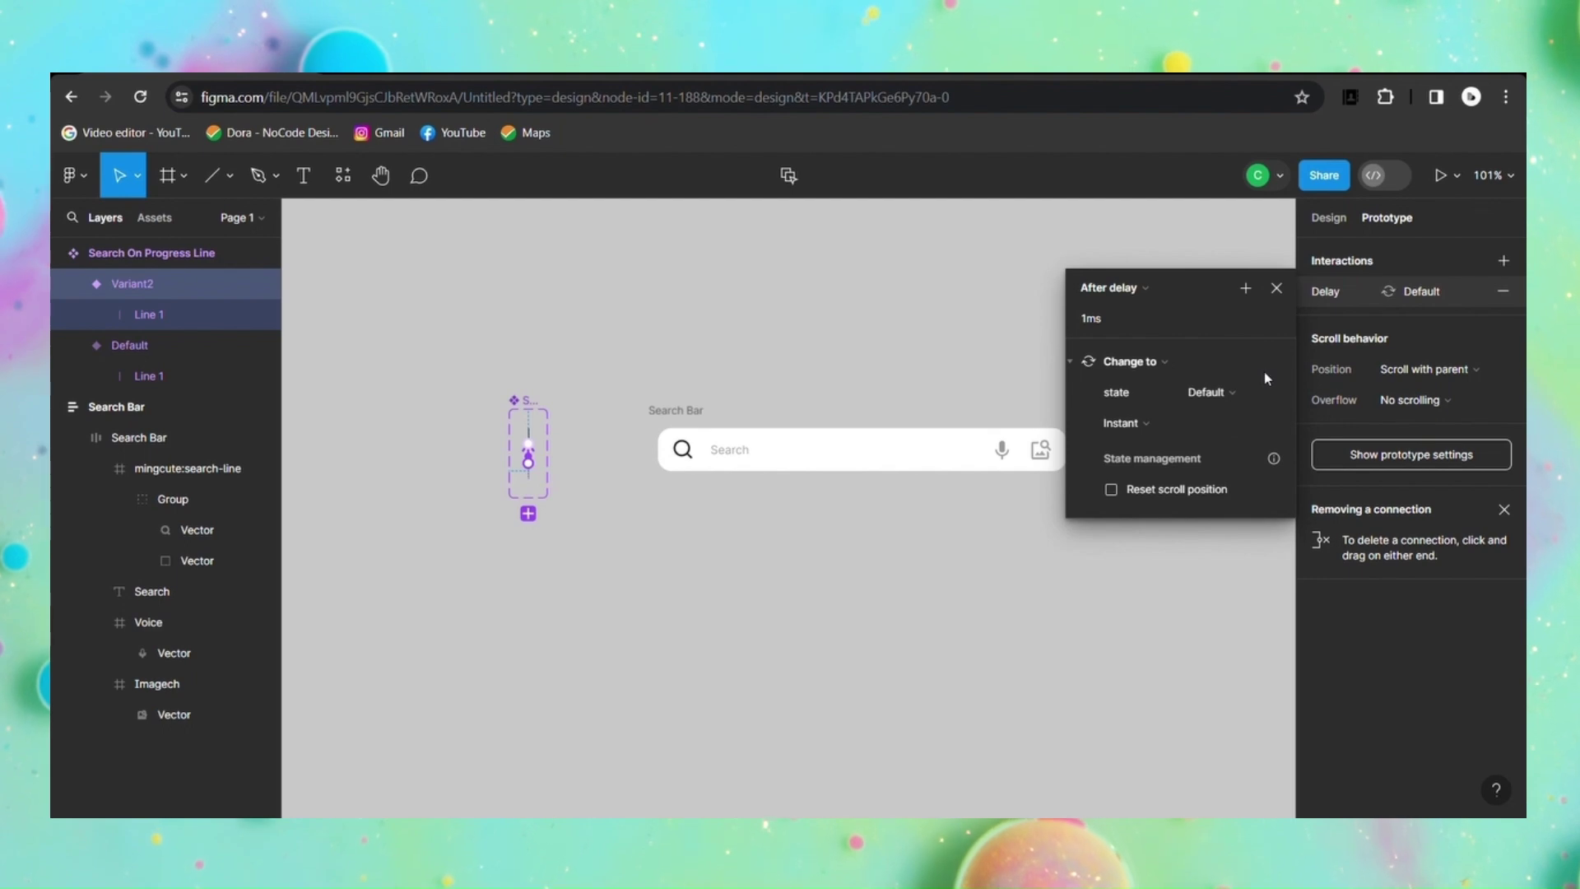
pyautogui.click(1155, 426)
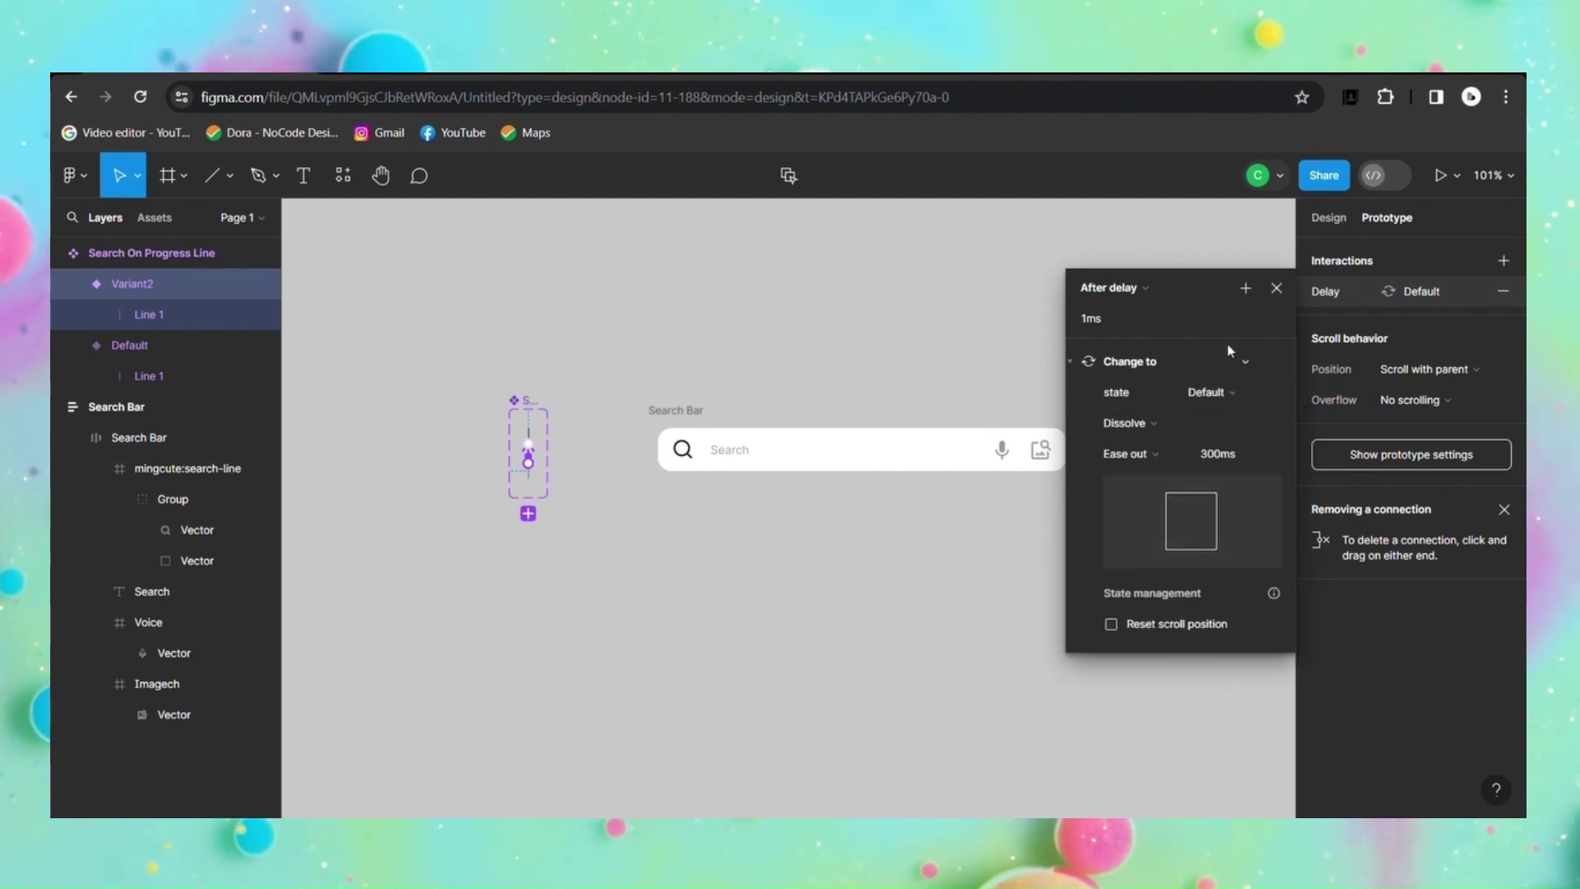
pyautogui.click(1275, 288)
pyautogui.click(659, 550)
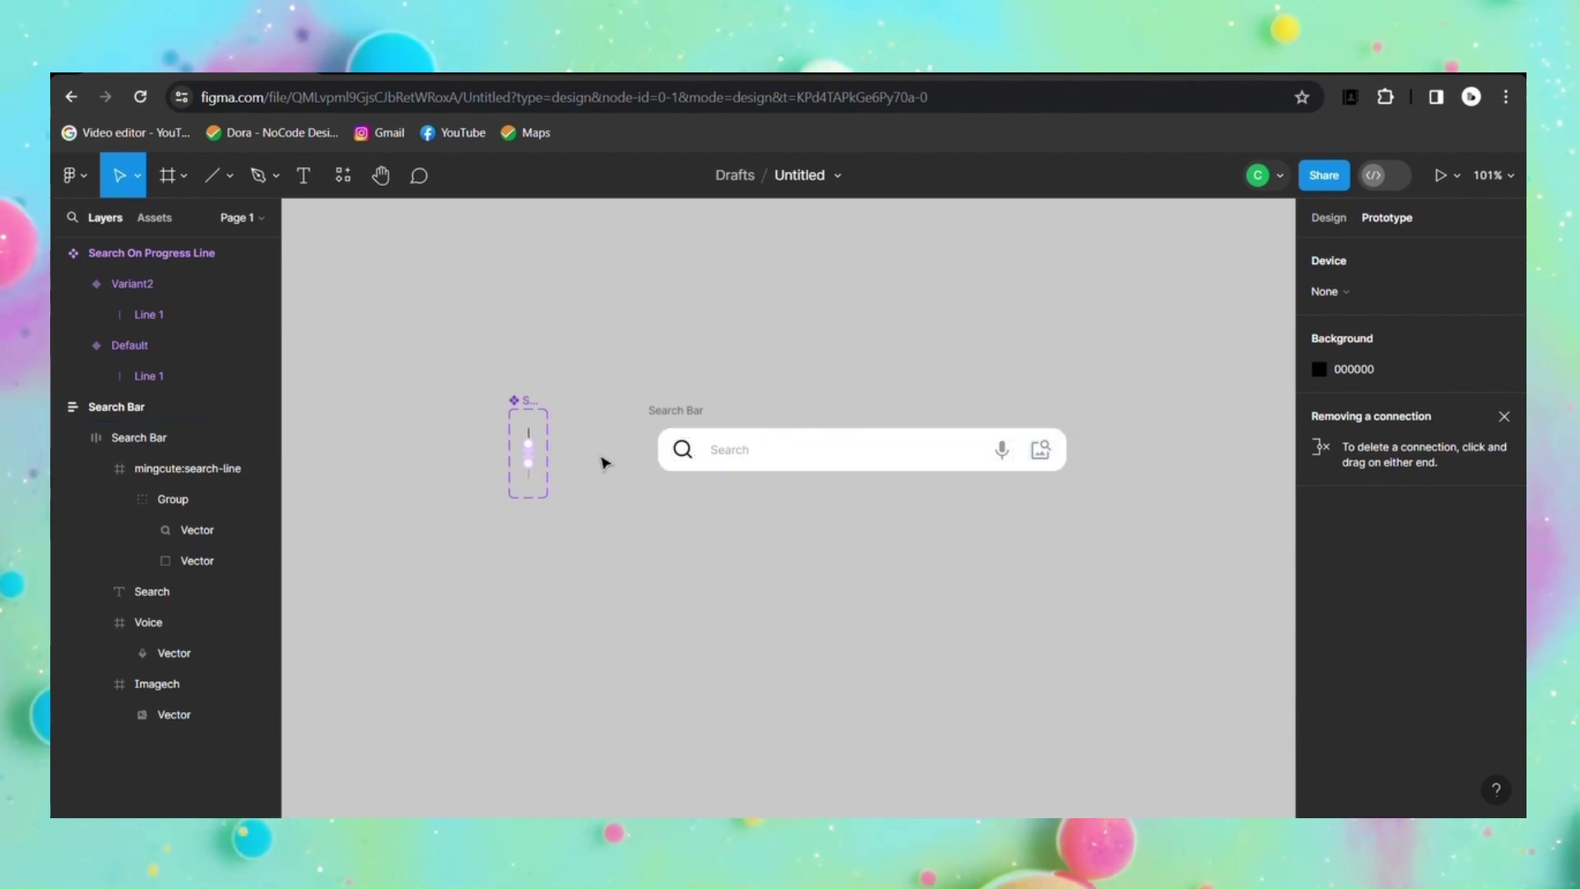
# Step: Drag a Search On Progress Line instance into the Search Bar and absolutely position it at X 54, Y 14
pyautogui.click(155, 217)
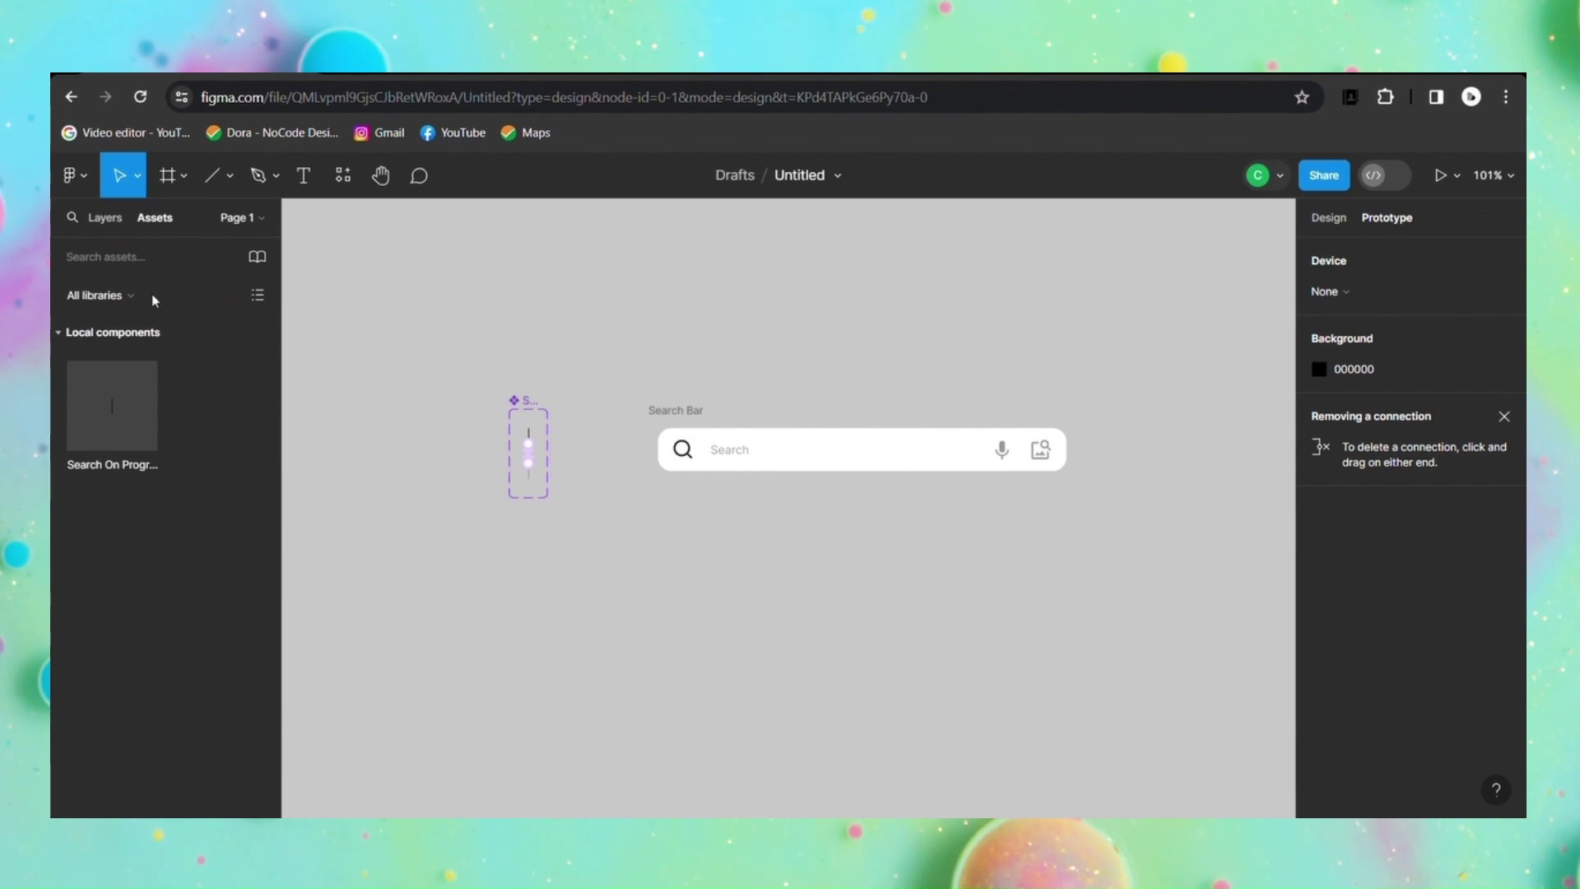
pyautogui.moveTo(116, 419); pyautogui.dragTo(713, 464)
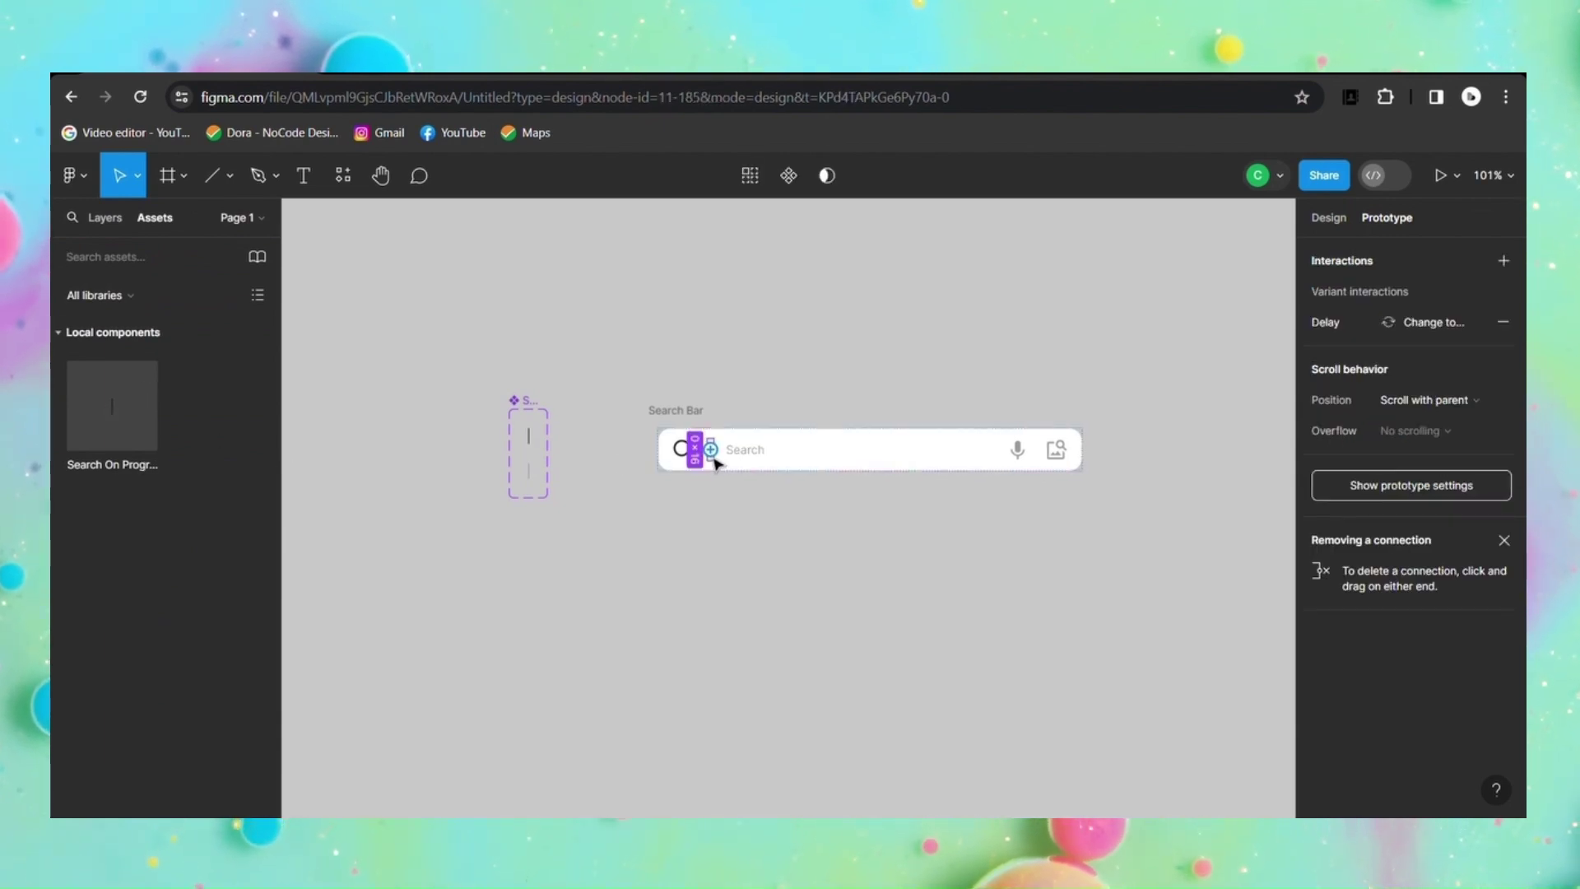
pyautogui.click(764, 476)
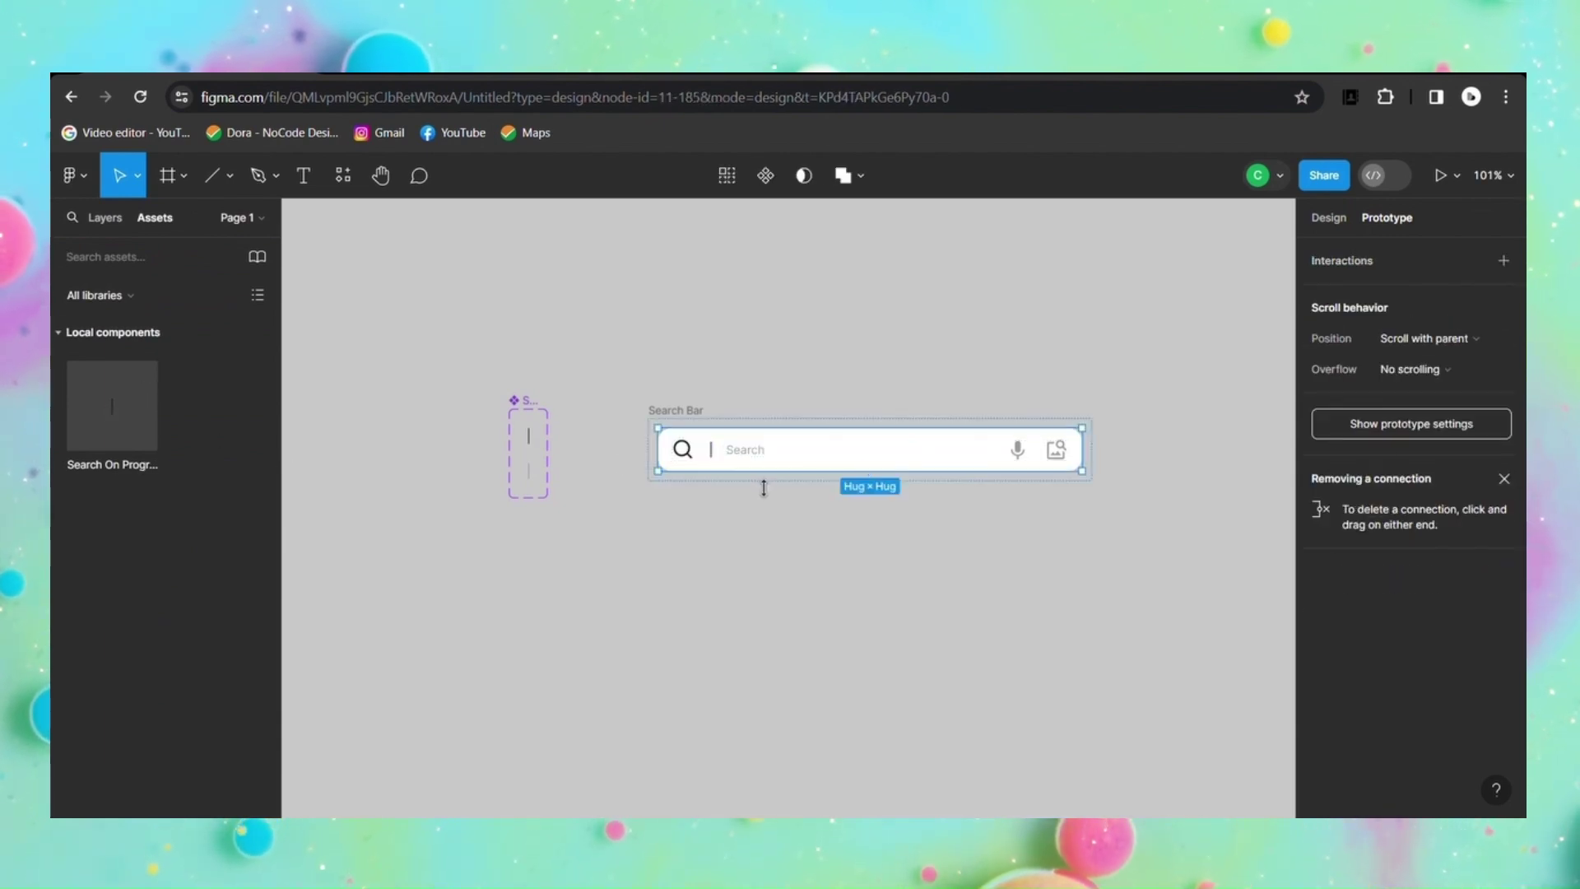
pyautogui.click(718, 462)
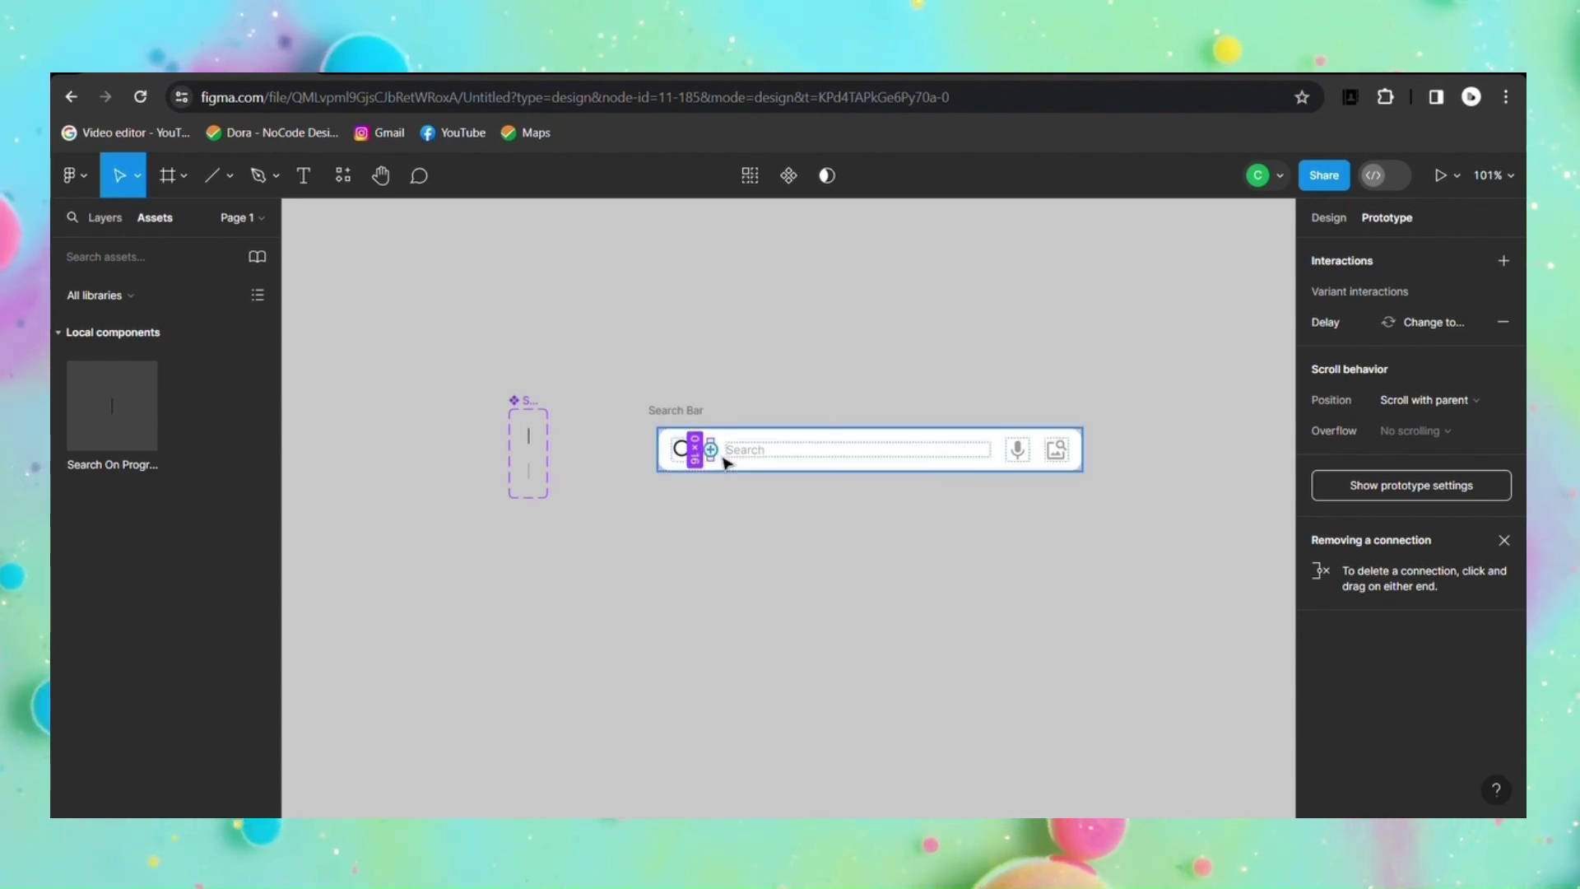
pyautogui.click(711, 462)
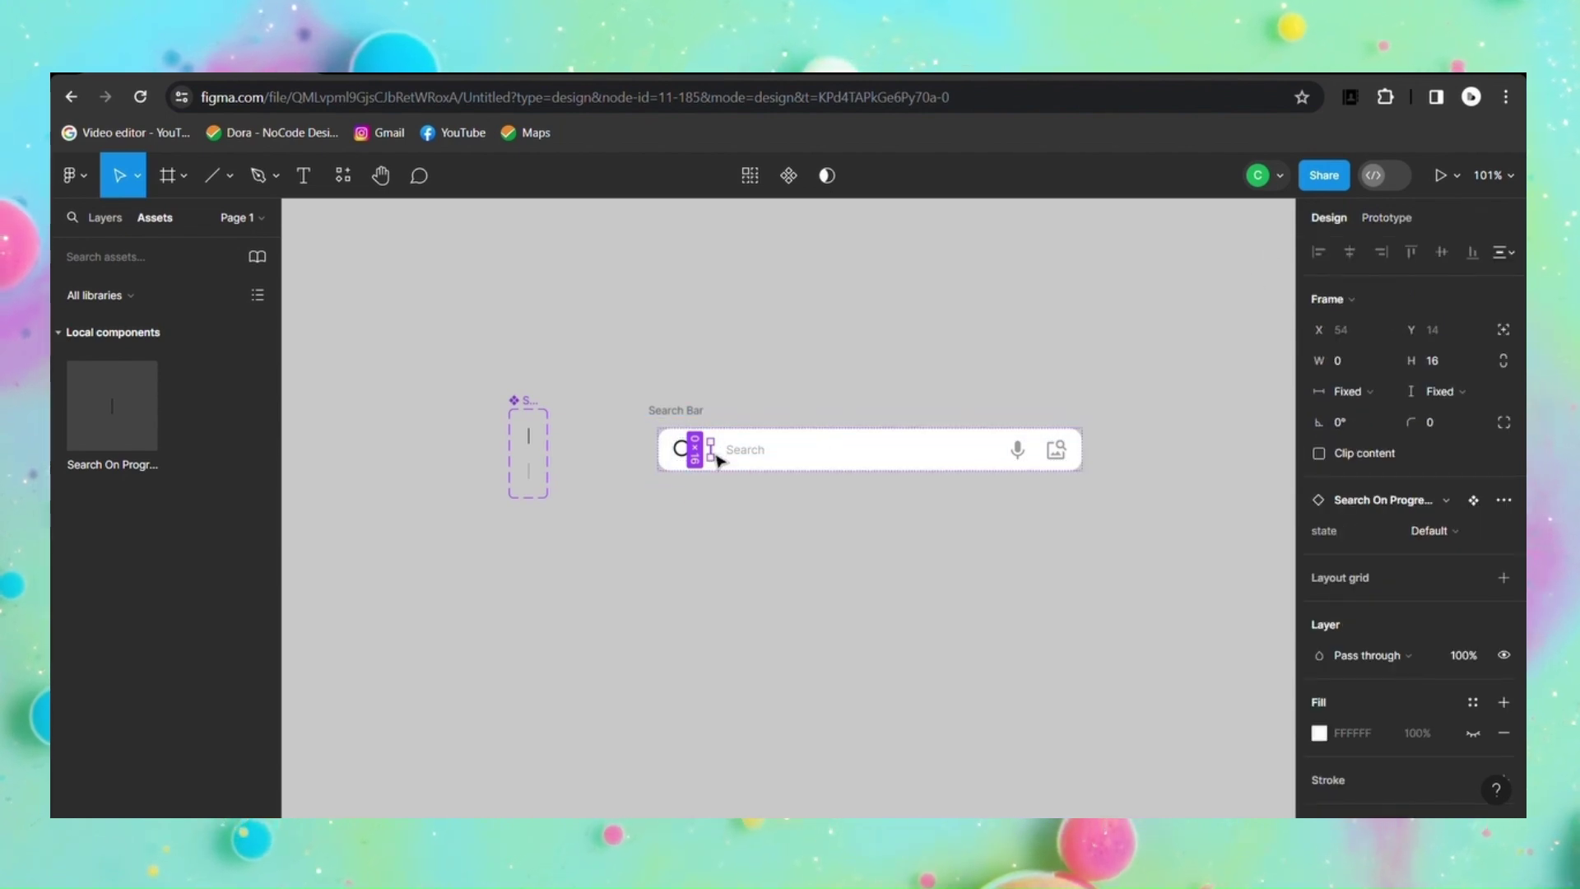
pyautogui.click(105, 218)
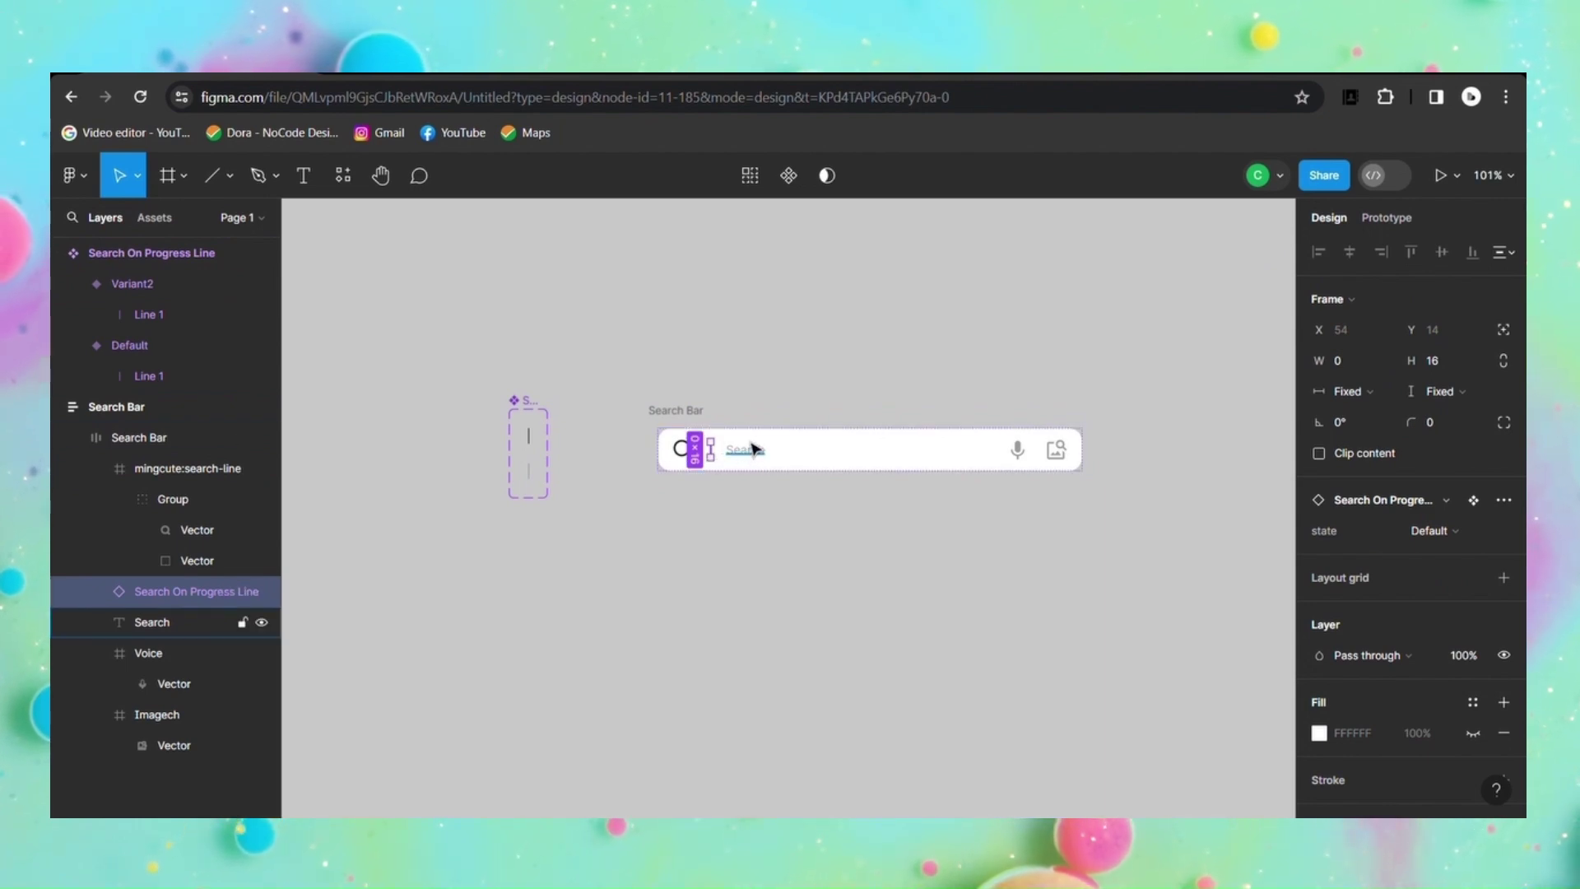
pyautogui.click(1506, 331)
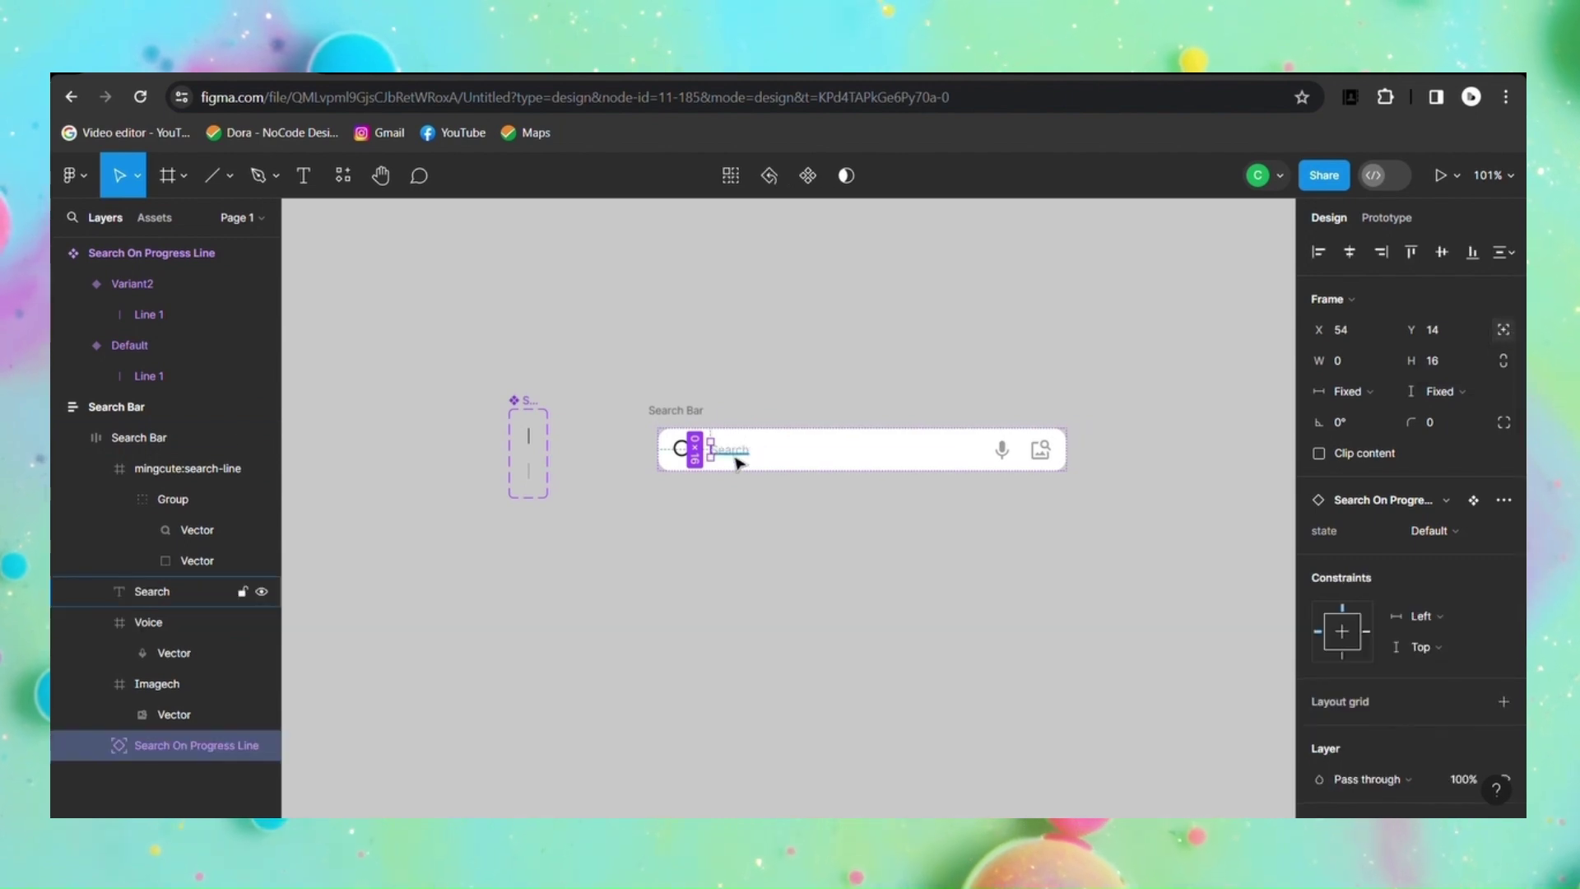
pyautogui.click(803, 418)
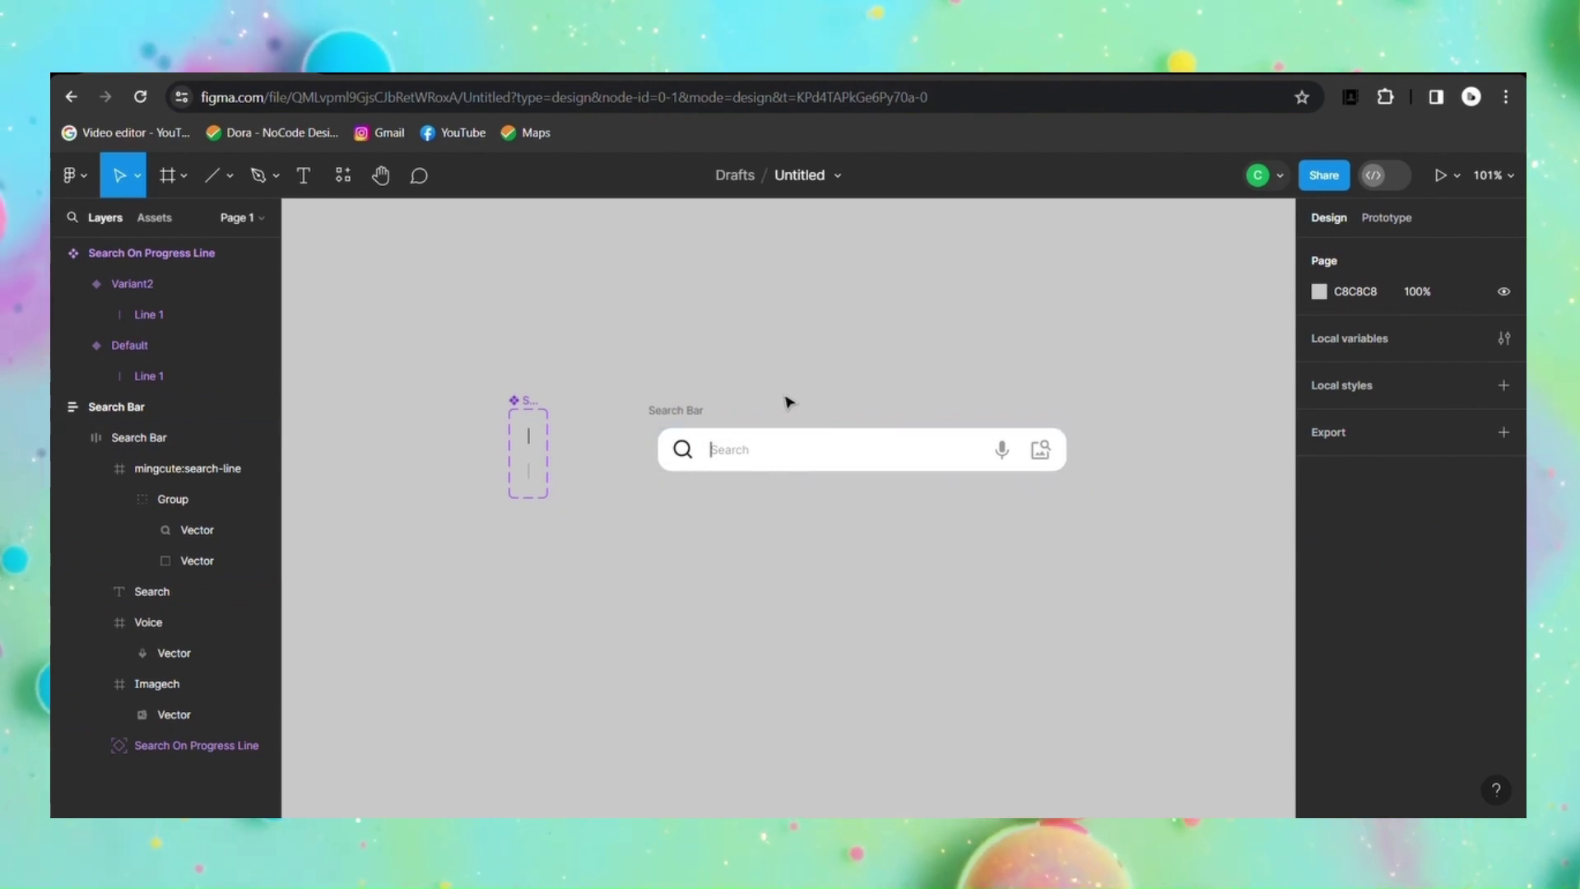
# Step: Give the Search Bar a white fill, spacing 9, and 6 horizontal and vertical padding
pyautogui.click(696, 423)
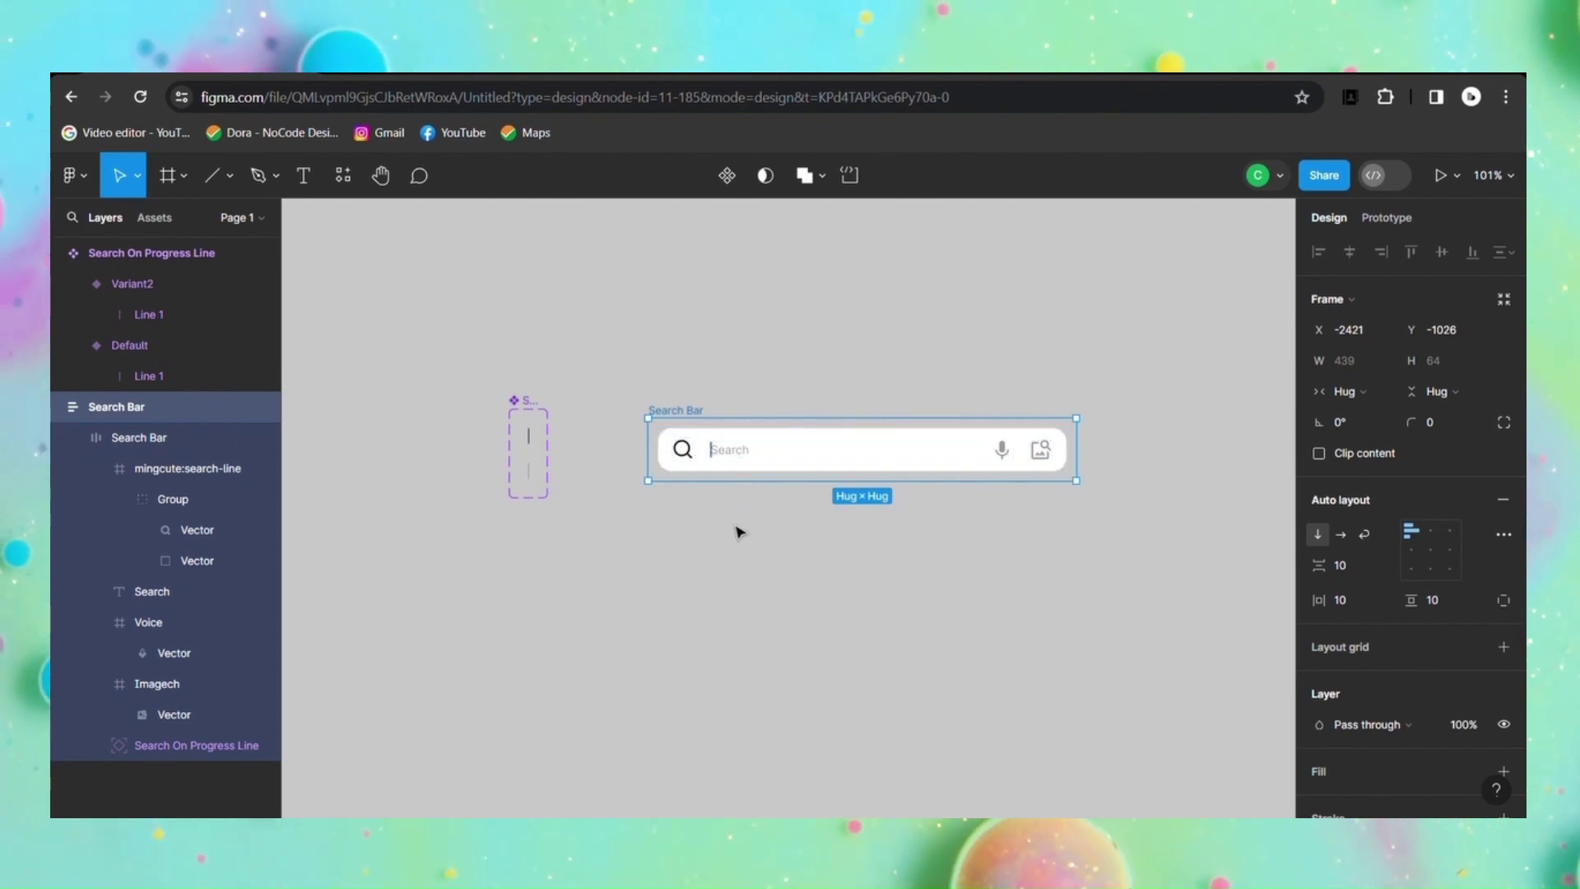
pyautogui.scroll(-5, 1399, 510)
pyautogui.scroll(1, 1399, 511)
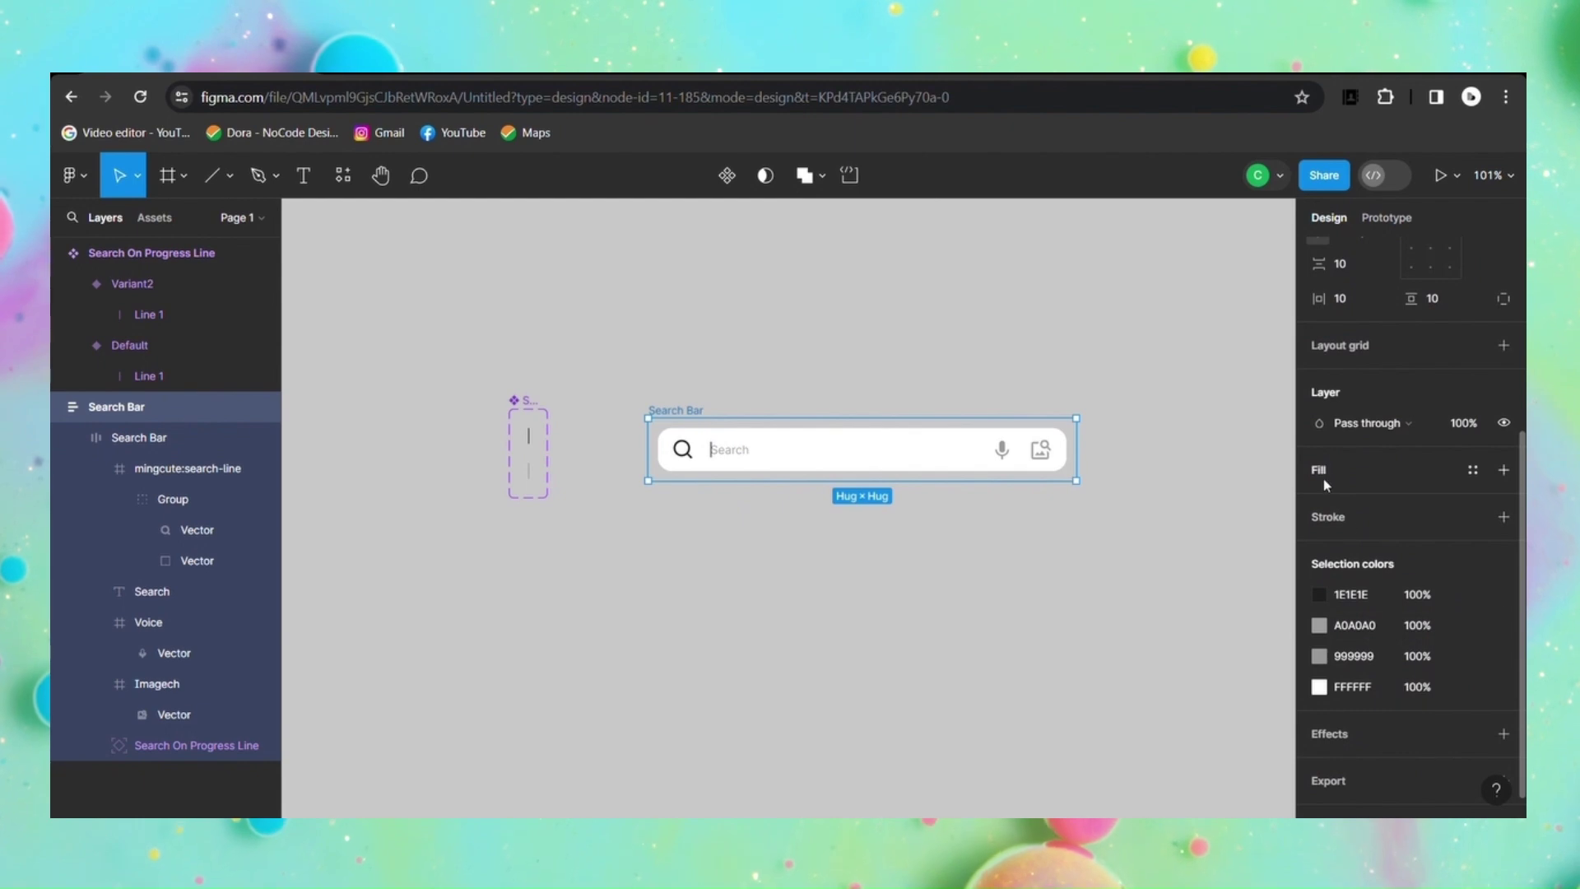
pyautogui.click(1322, 471)
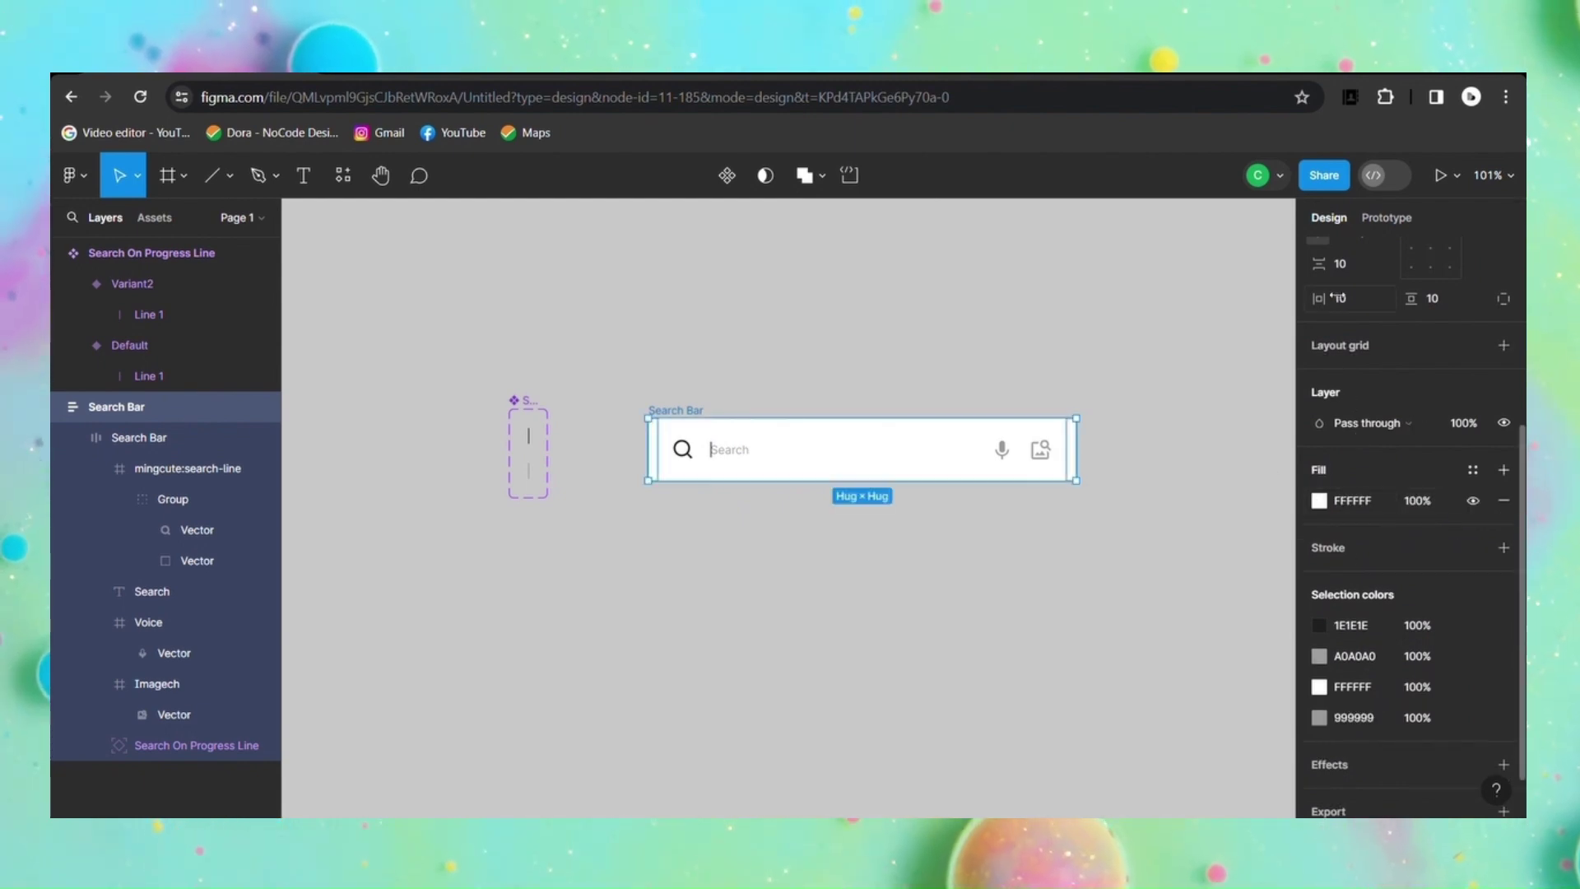
pyautogui.moveTo(1319, 264); pyautogui.dragTo(1315, 266)
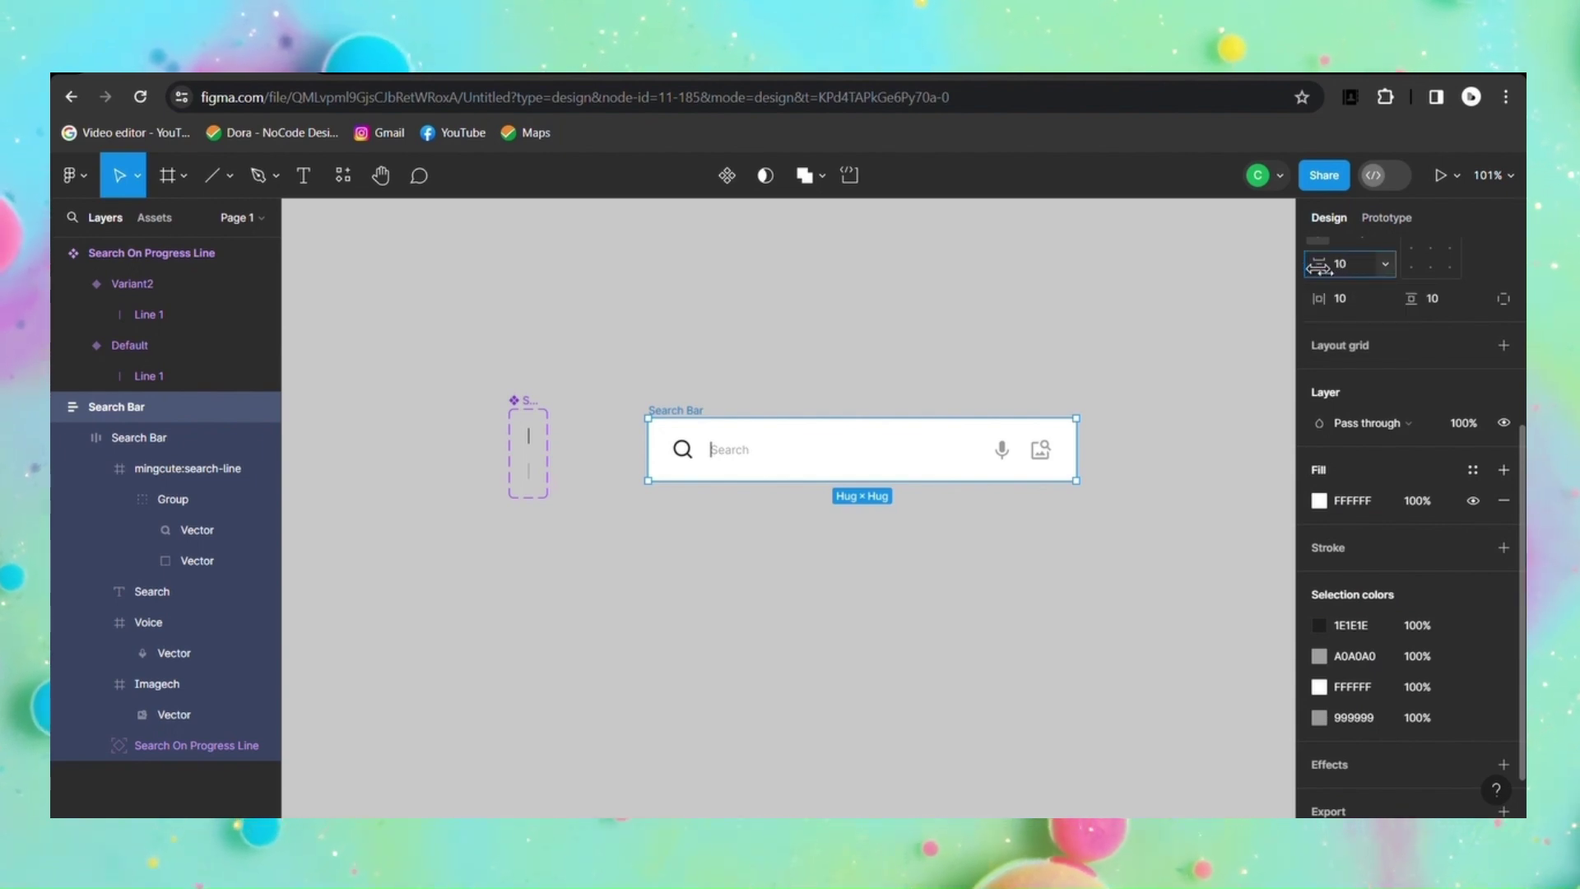
pyautogui.moveTo(1318, 298); pyautogui.dragTo(1313, 298)
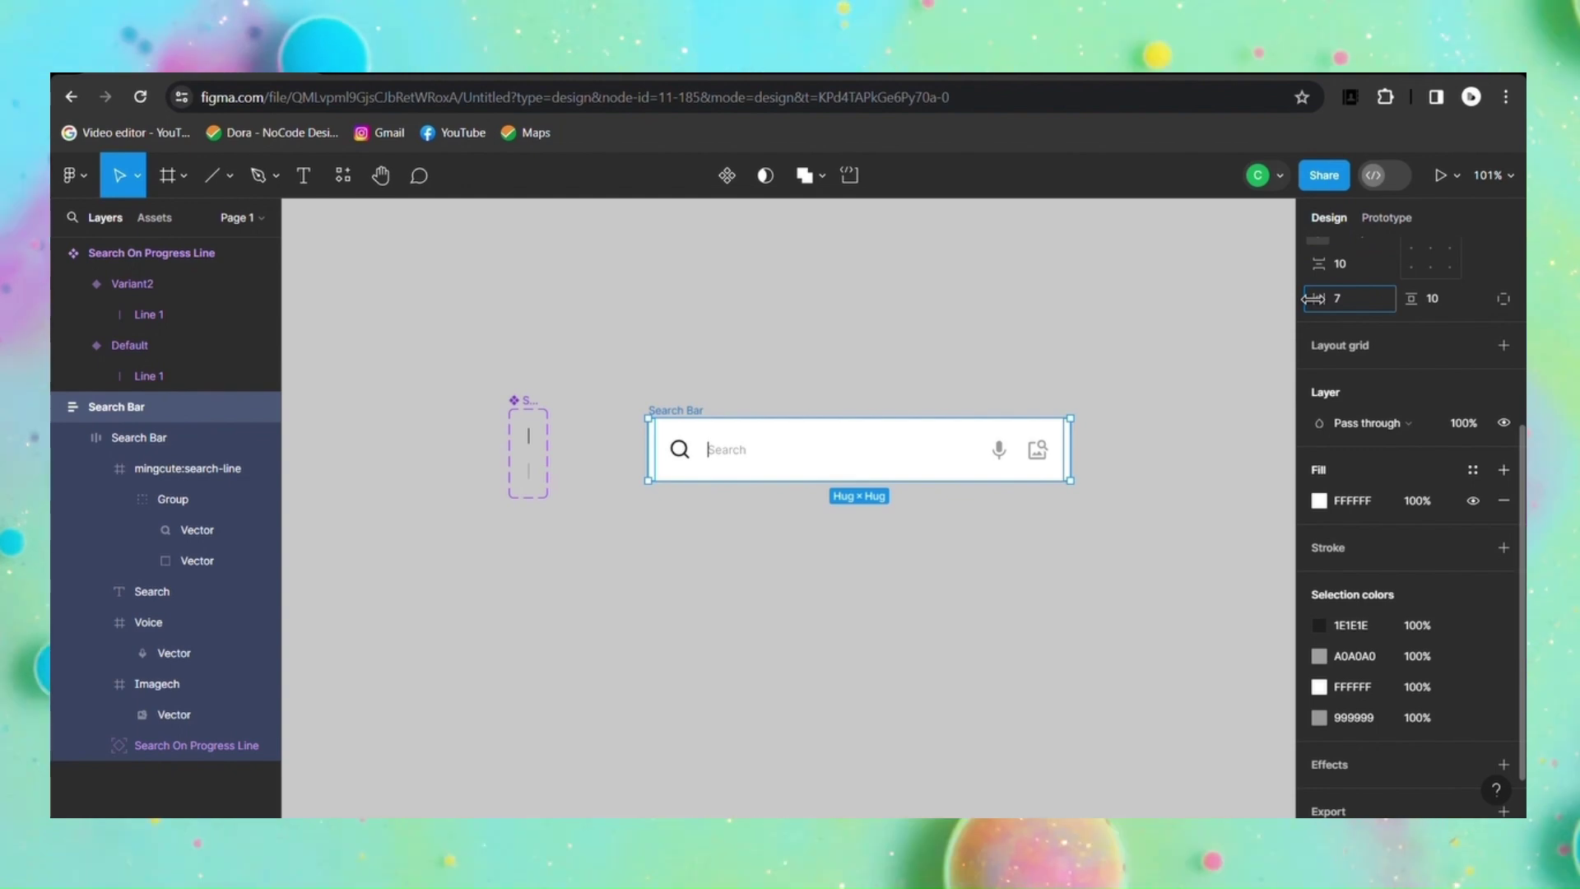
pyautogui.moveTo(1312, 299); pyautogui.dragTo(1311, 298)
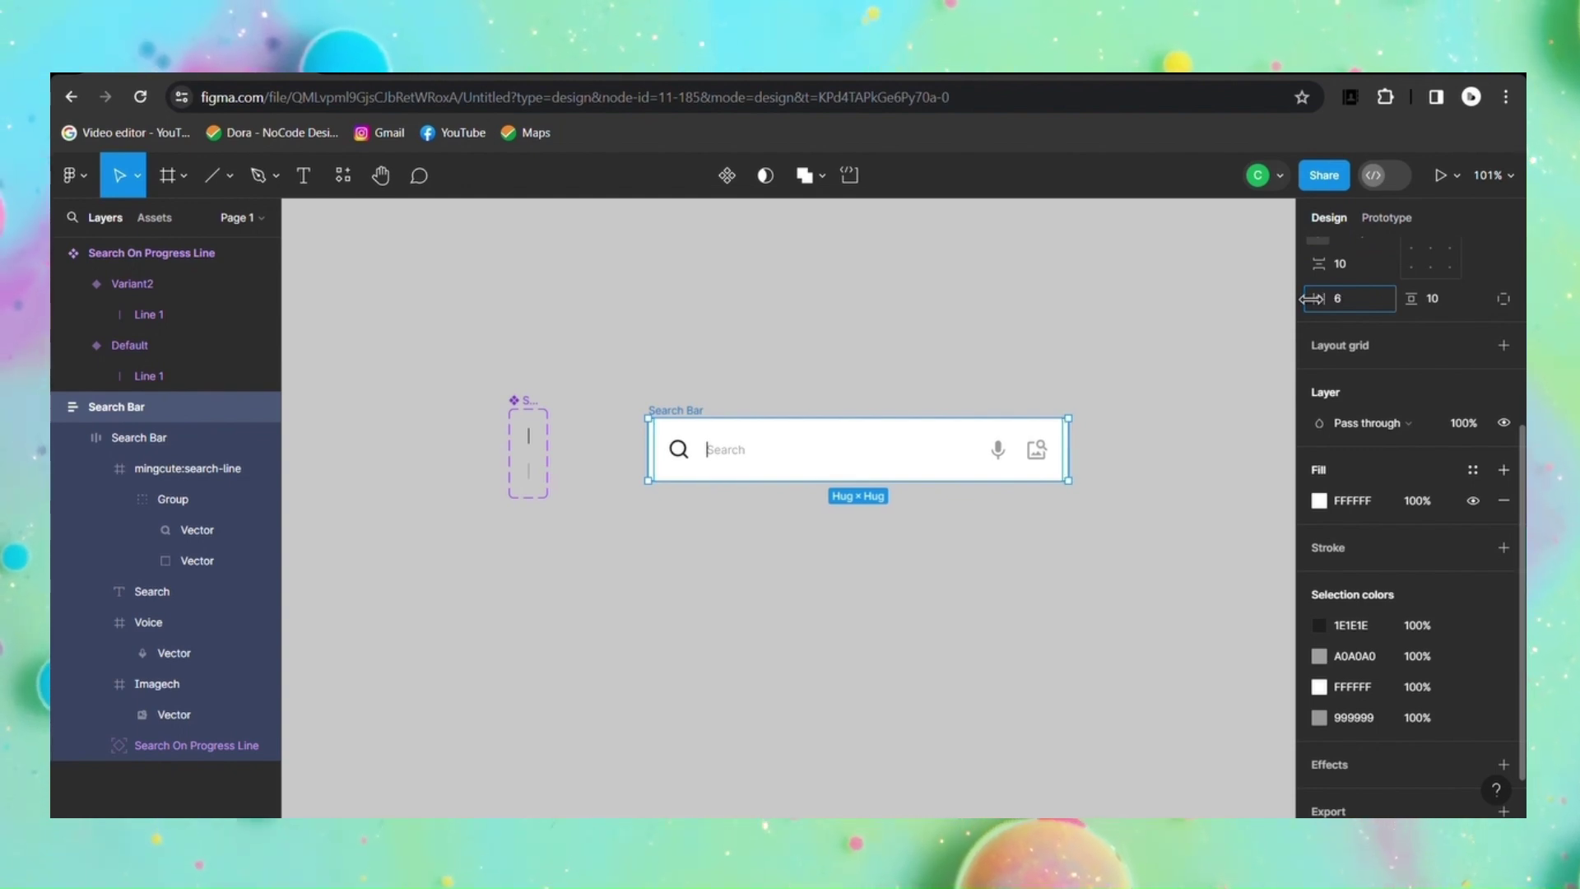
pyautogui.moveTo(1413, 299); pyautogui.dragTo(1411, 300)
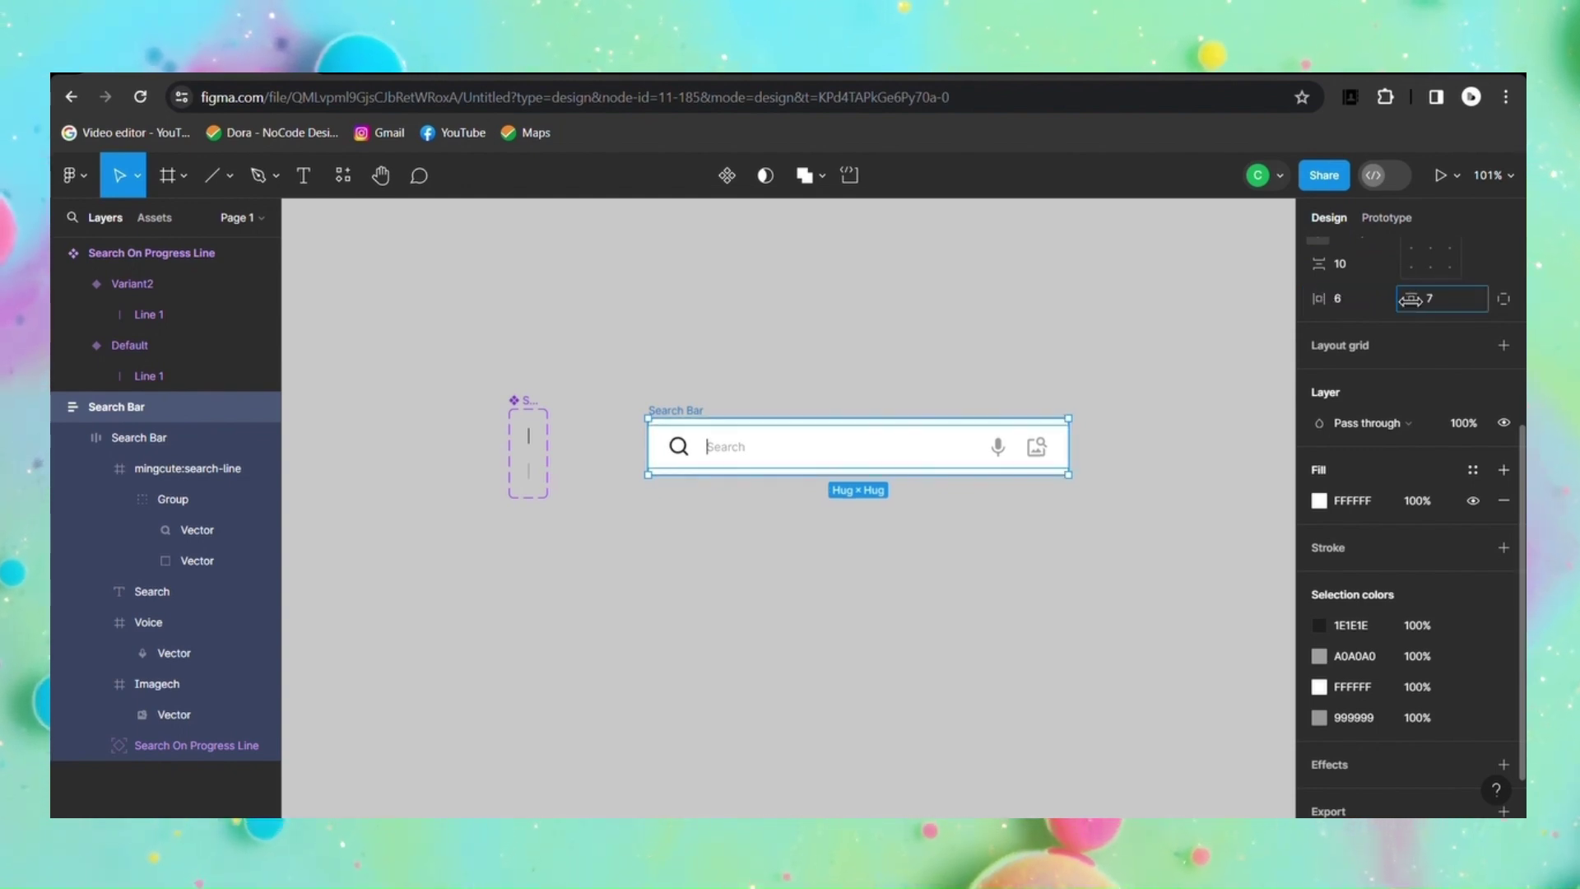
# Step: Round the Search Bar's corners to a radius of 10
pyautogui.click(1187, 369)
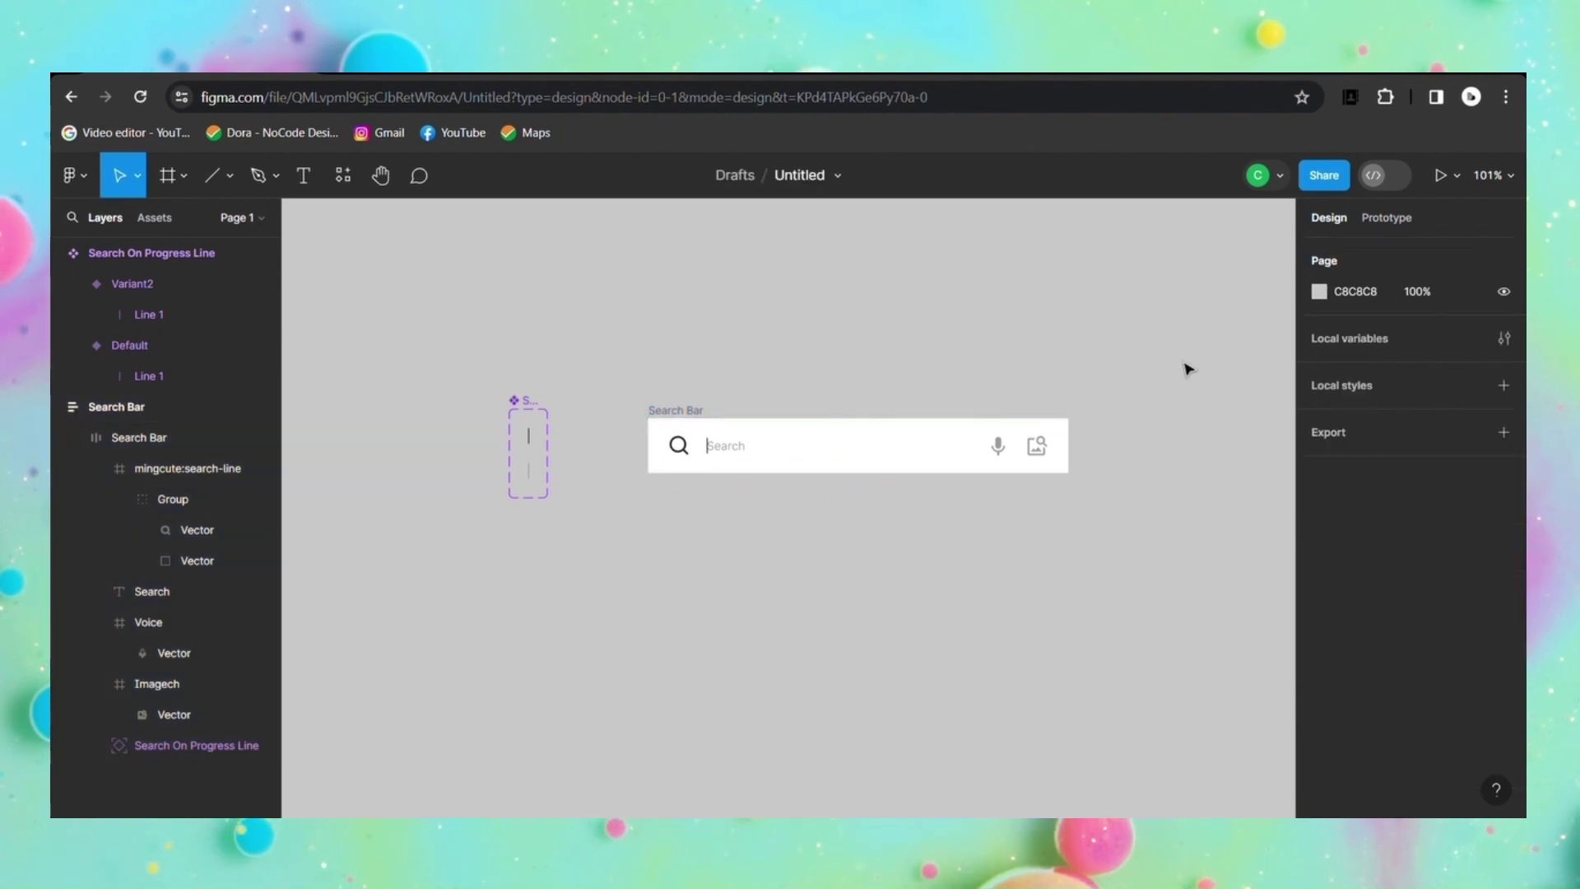
pyautogui.click(779, 430)
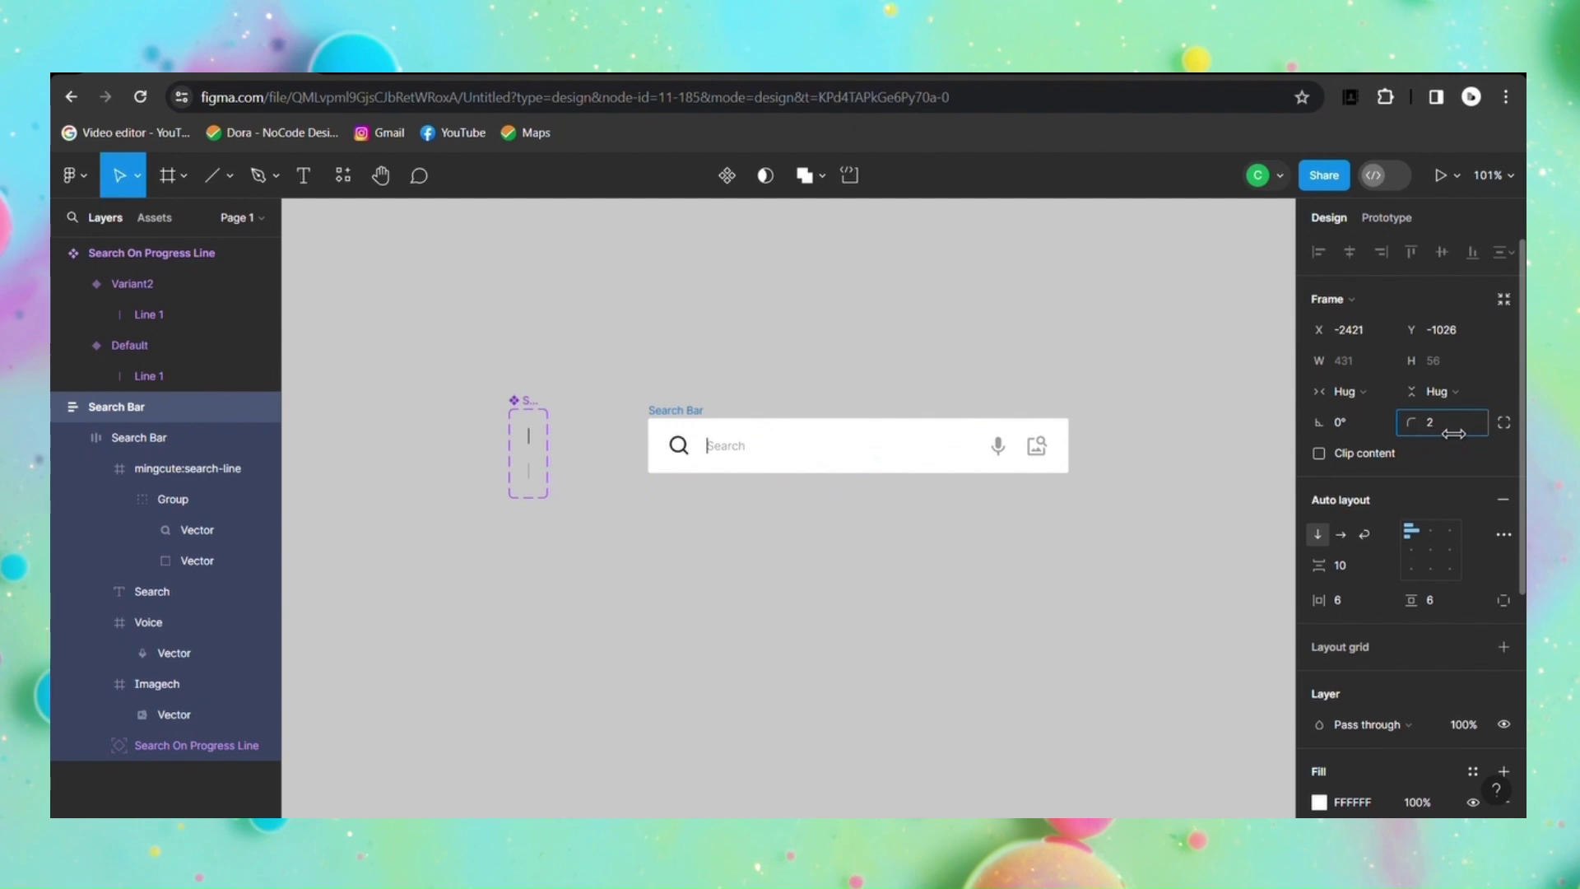
pyautogui.moveTo(1454, 434); pyautogui.dragTo(1485, 431)
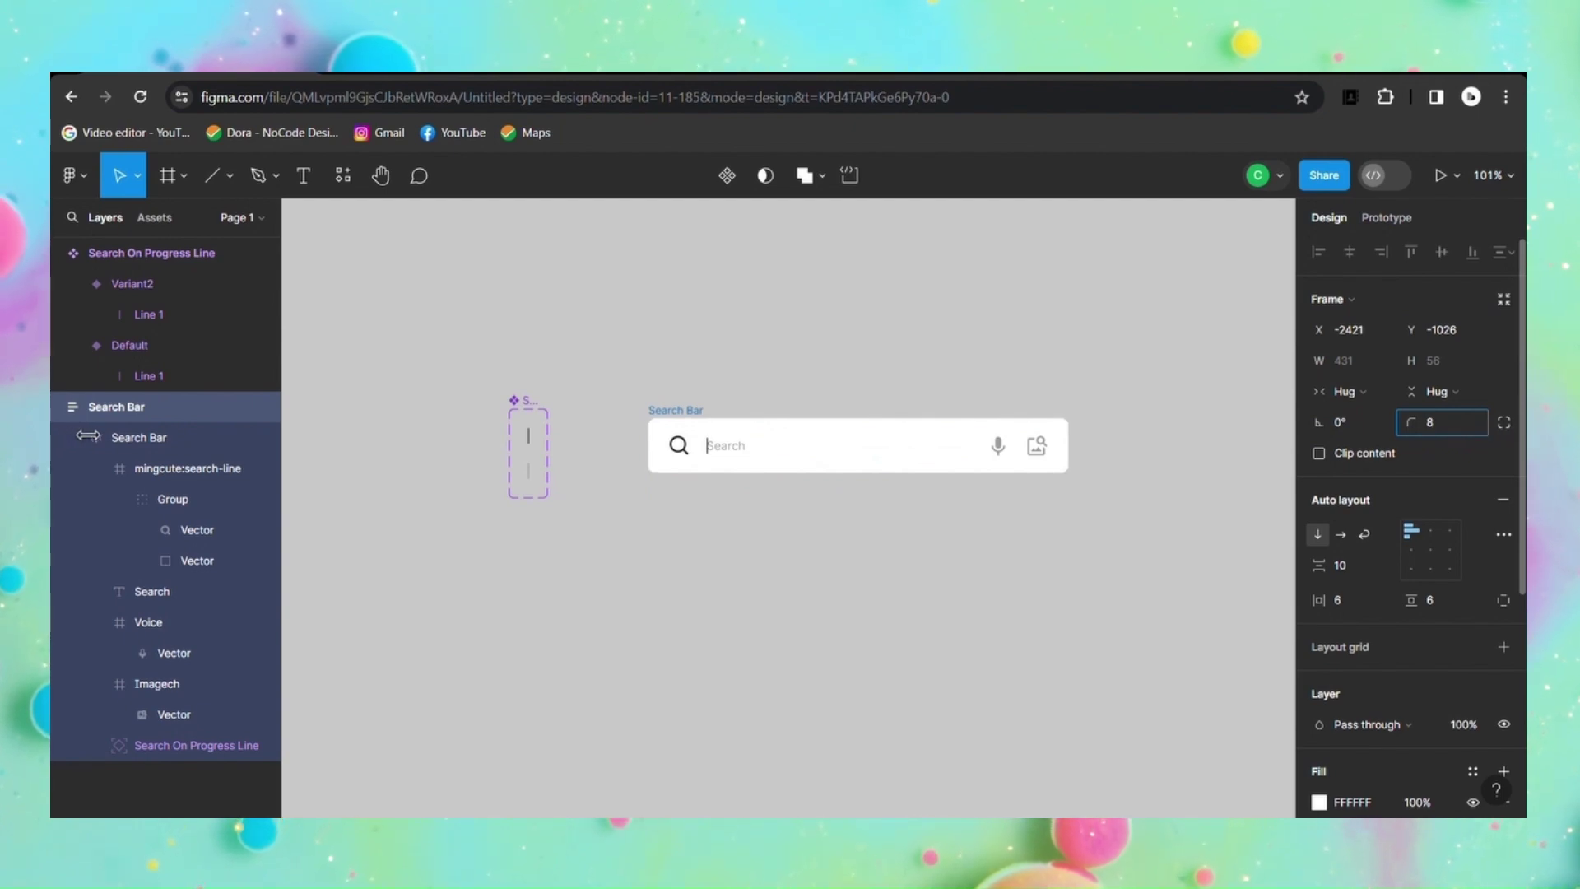
pyautogui.moveTo(88, 436); pyautogui.dragTo(135, 436)
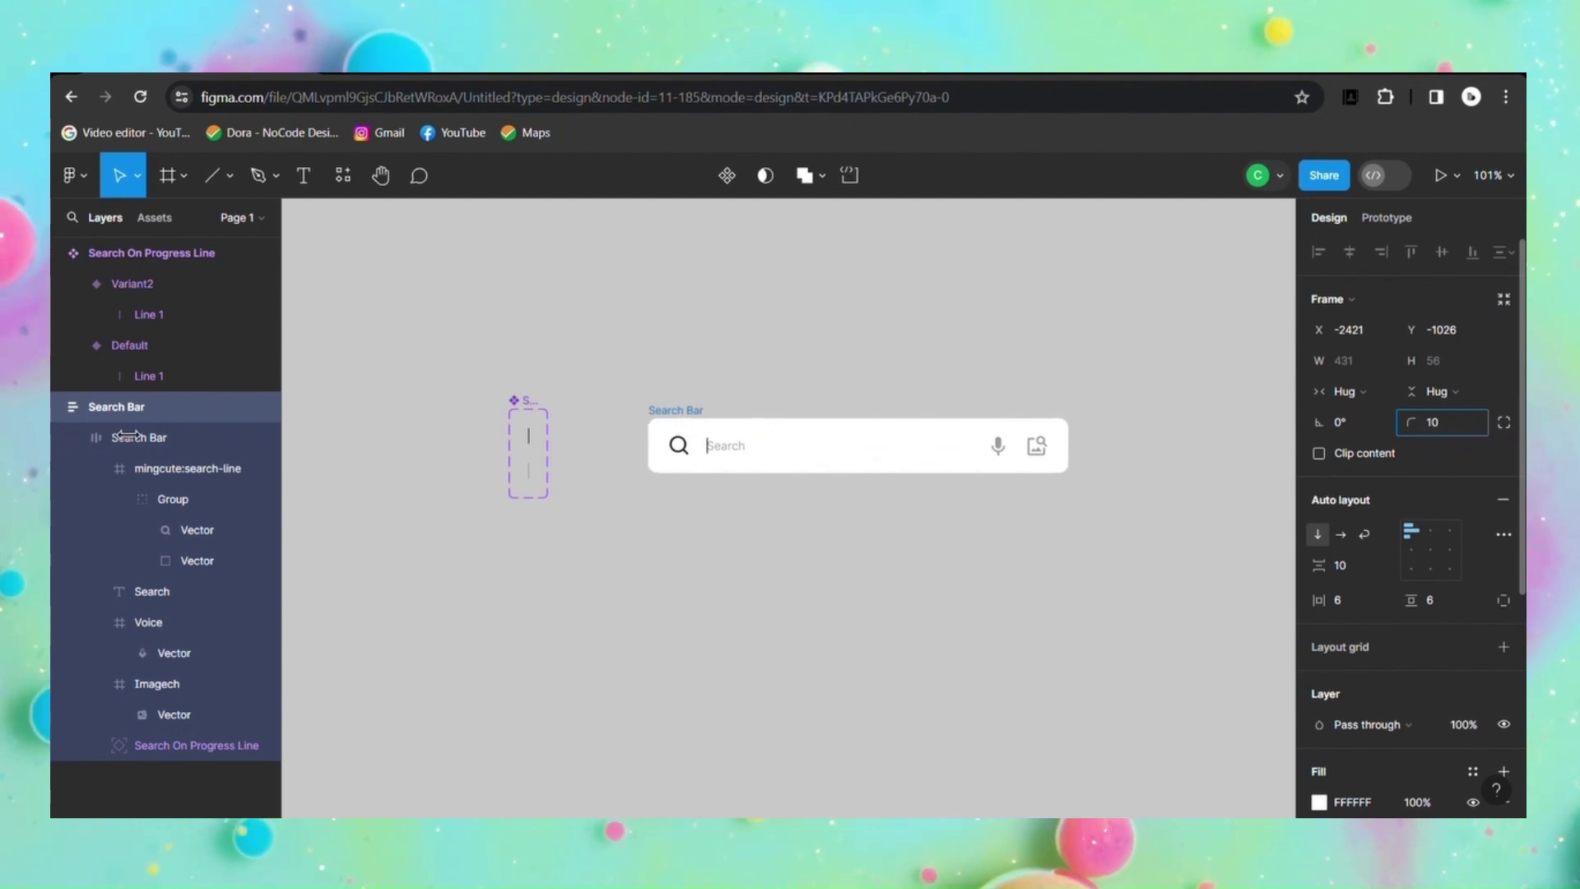
pyautogui.click(987, 603)
# Step: Paste the rewind-time icon, name it Rewind time, and place it under the search bar's left end
pyautogui.hotkey('ctrl', 'v')
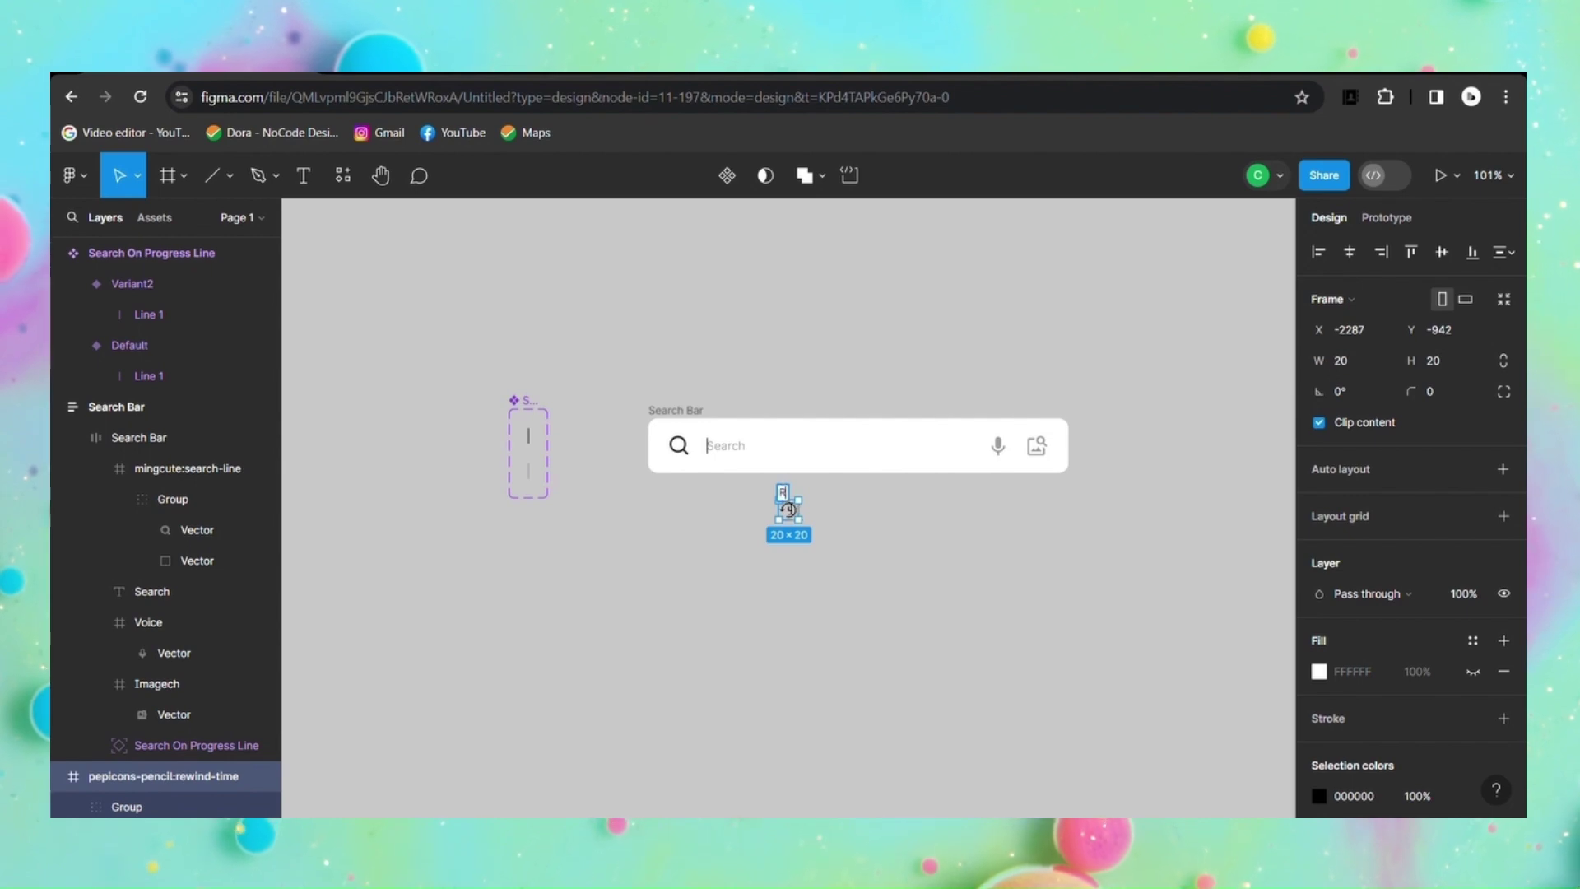
pyautogui.write('ewi')
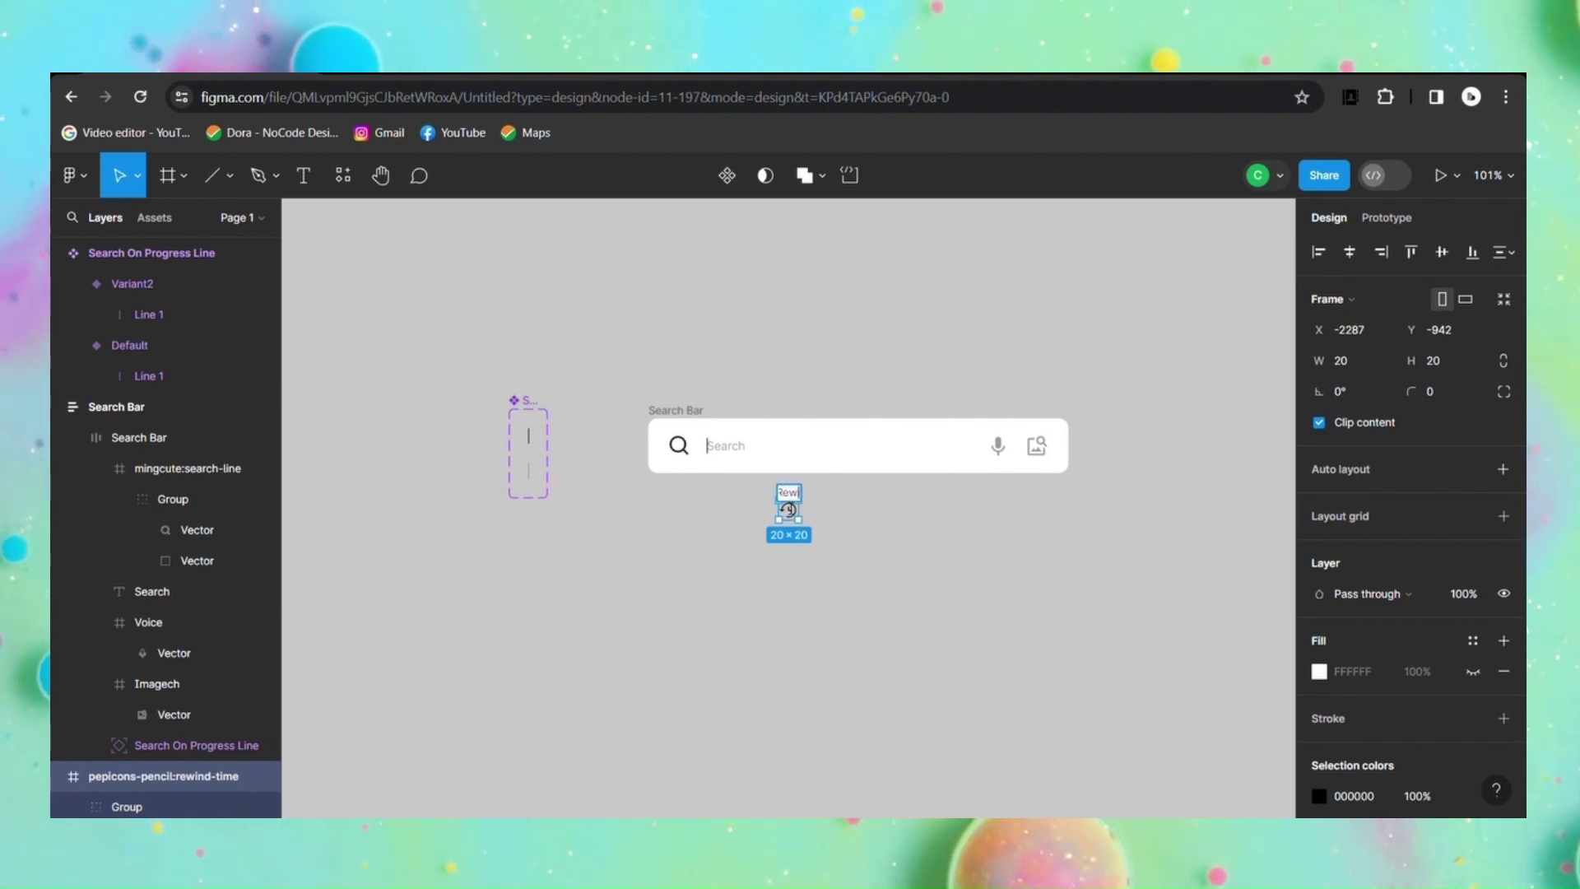
pyautogui.write('nd t')
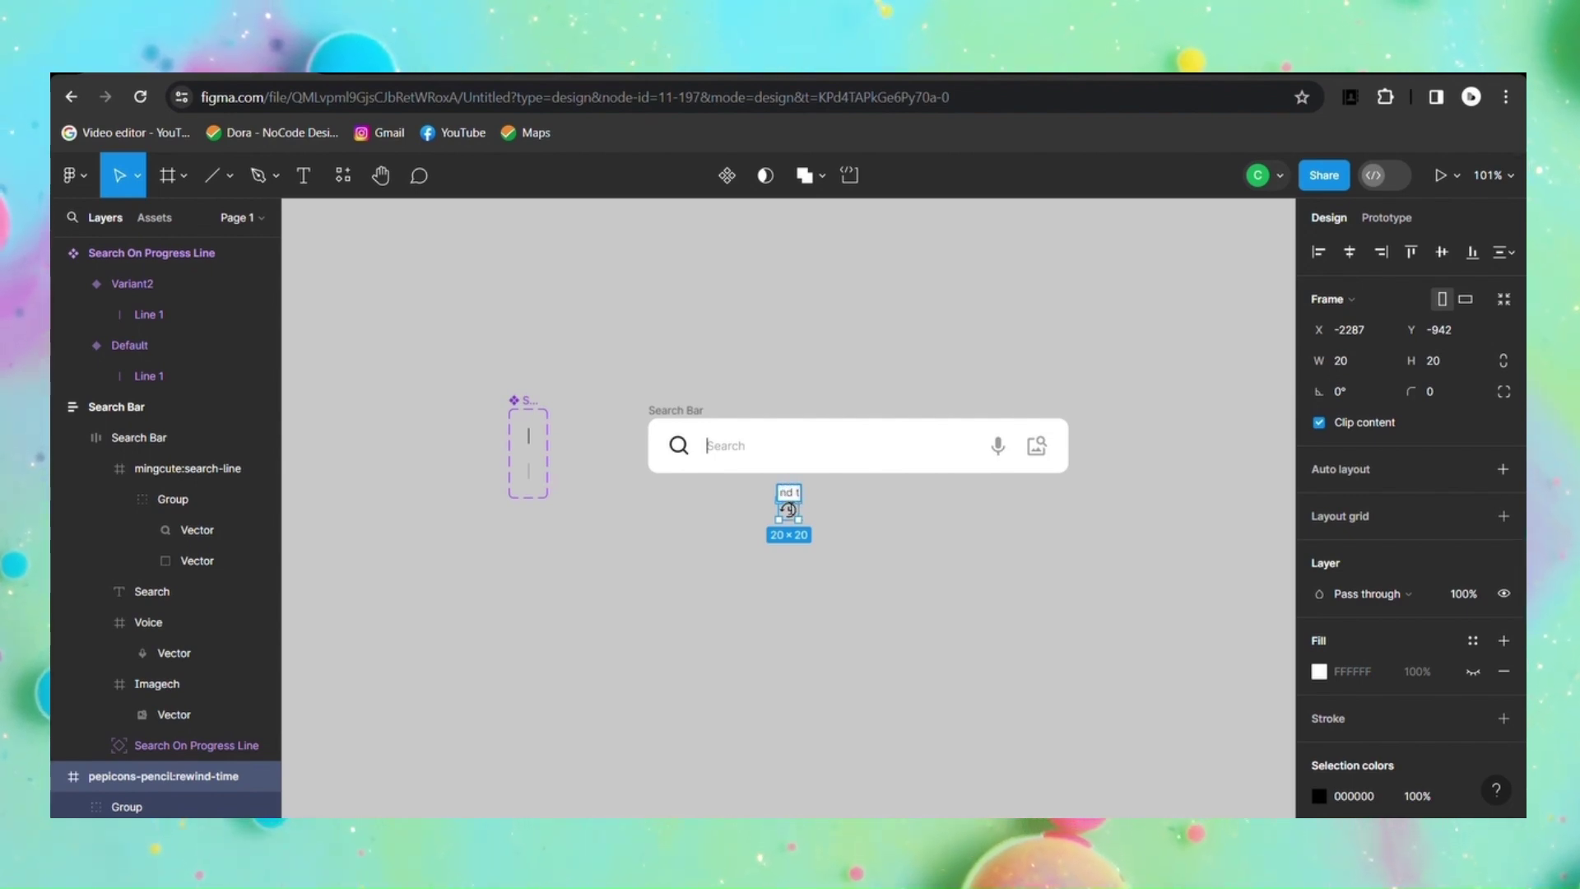
pyautogui.write('ime')
pyautogui.click(832, 498)
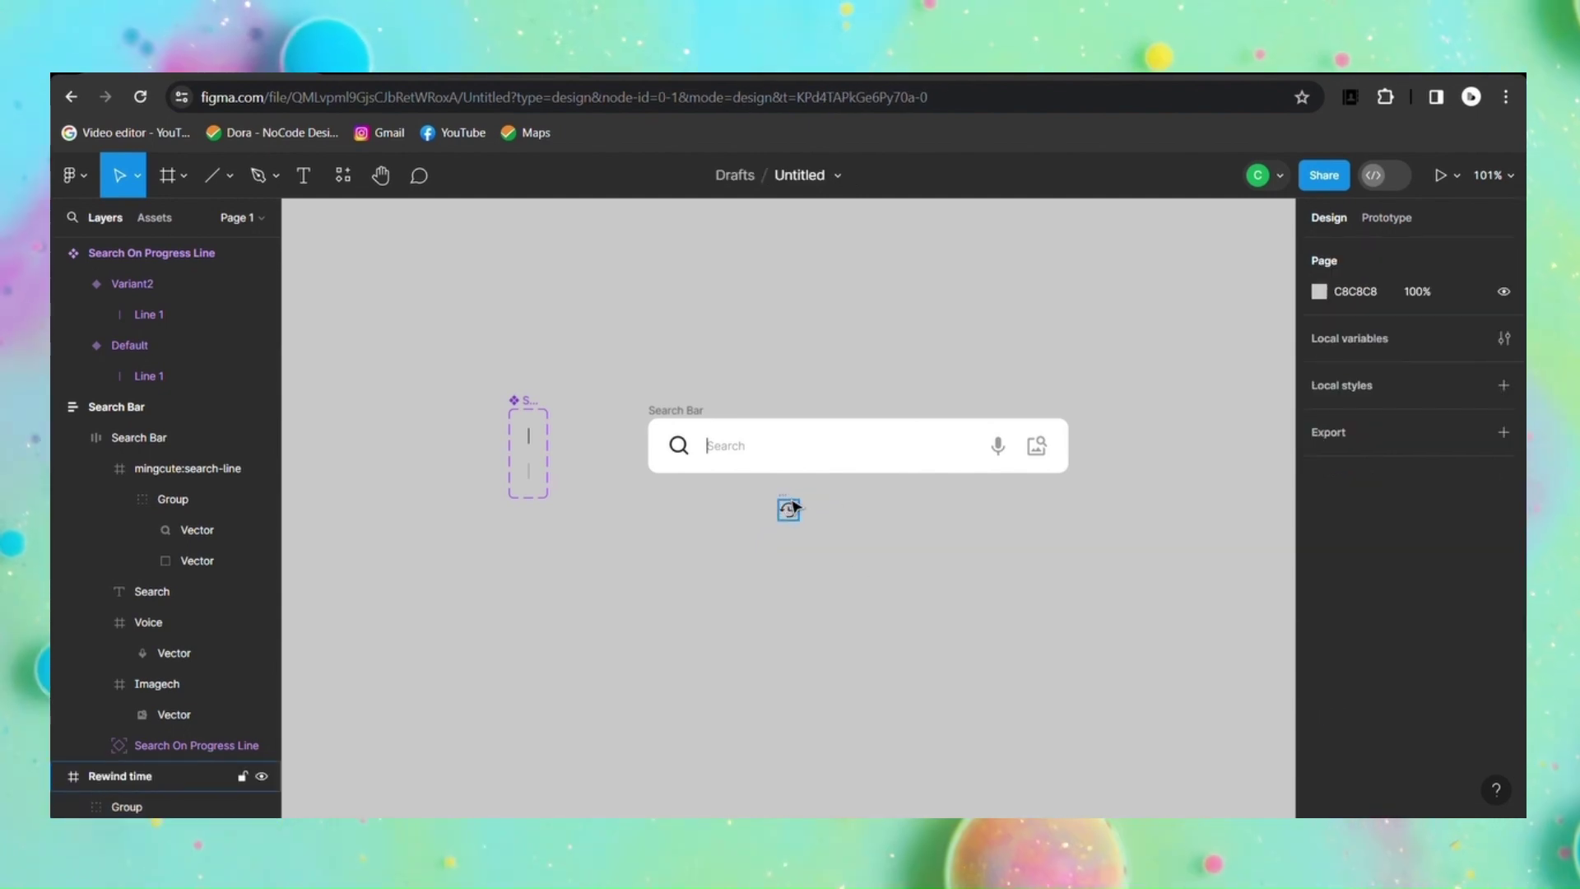
pyautogui.click(788, 510)
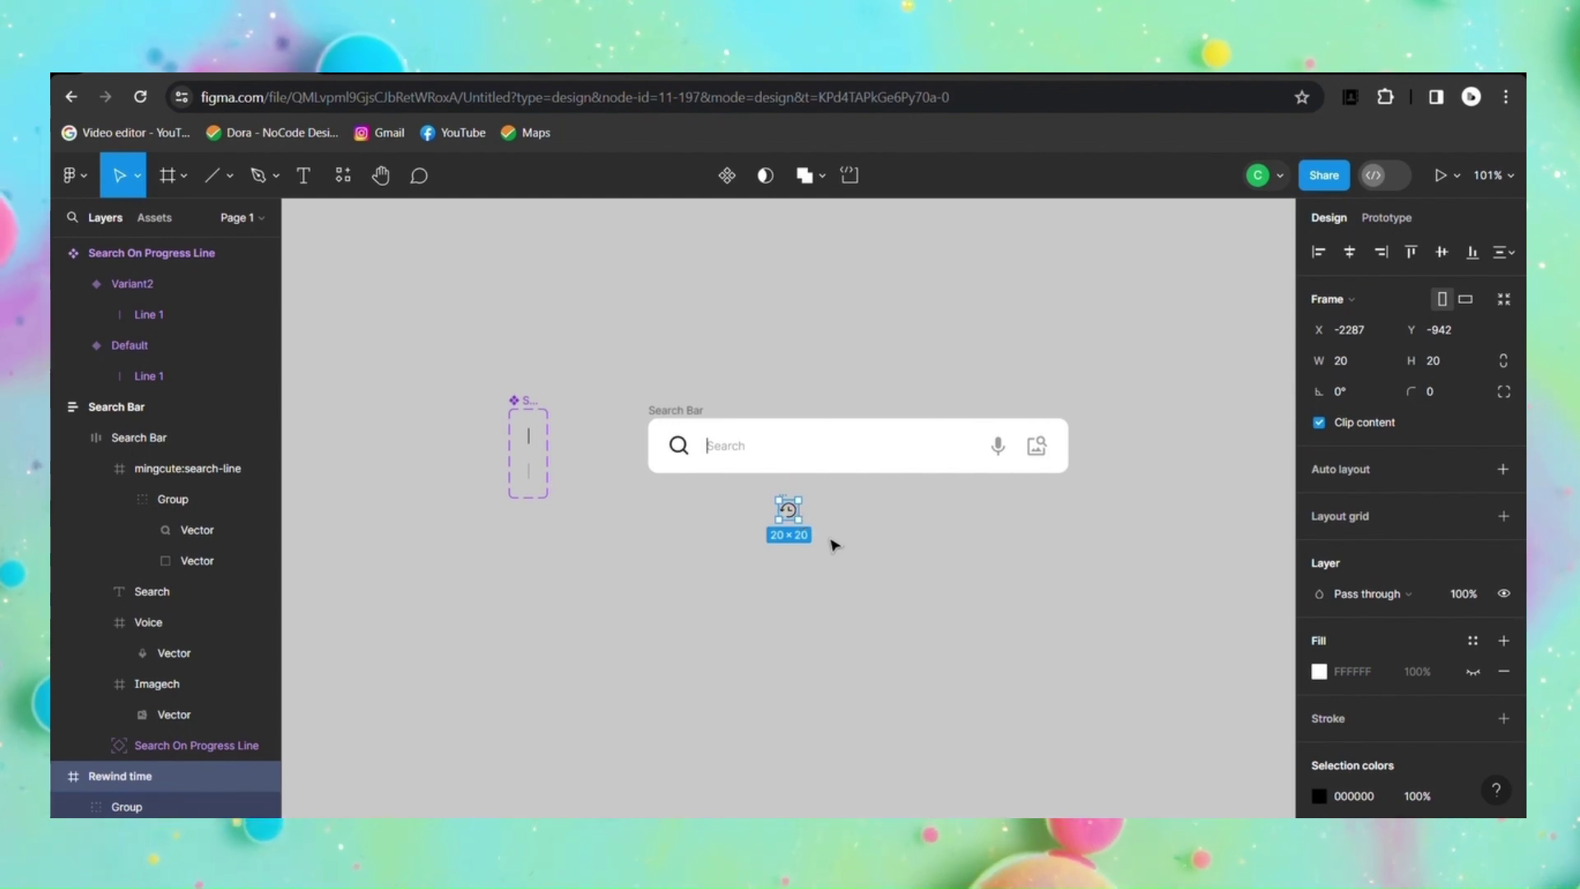
pyautogui.moveTo(798, 516)
pyautogui.mouseDown()
pyautogui.moveTo(680, 518)
pyautogui.moveTo(696, 511)
pyautogui.mouseUp()
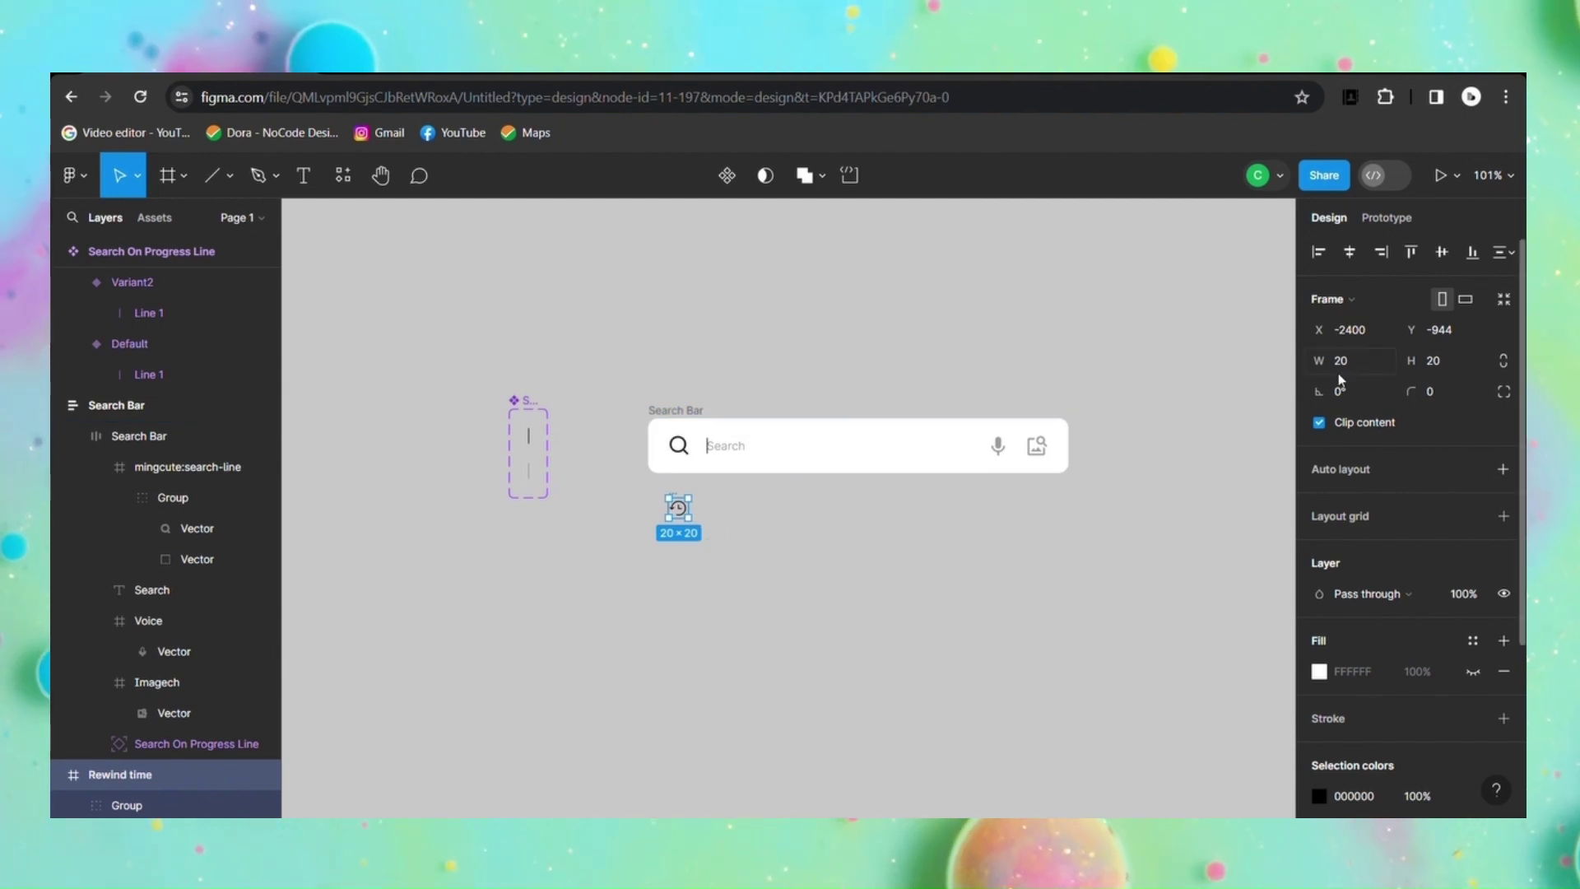
# Step: Resize the Rewind time icon to 16×16, after briefly trying 18×18
pyautogui.moveTo(1327, 360); pyautogui.dragTo(1320, 361)
pyautogui.press('Tab')
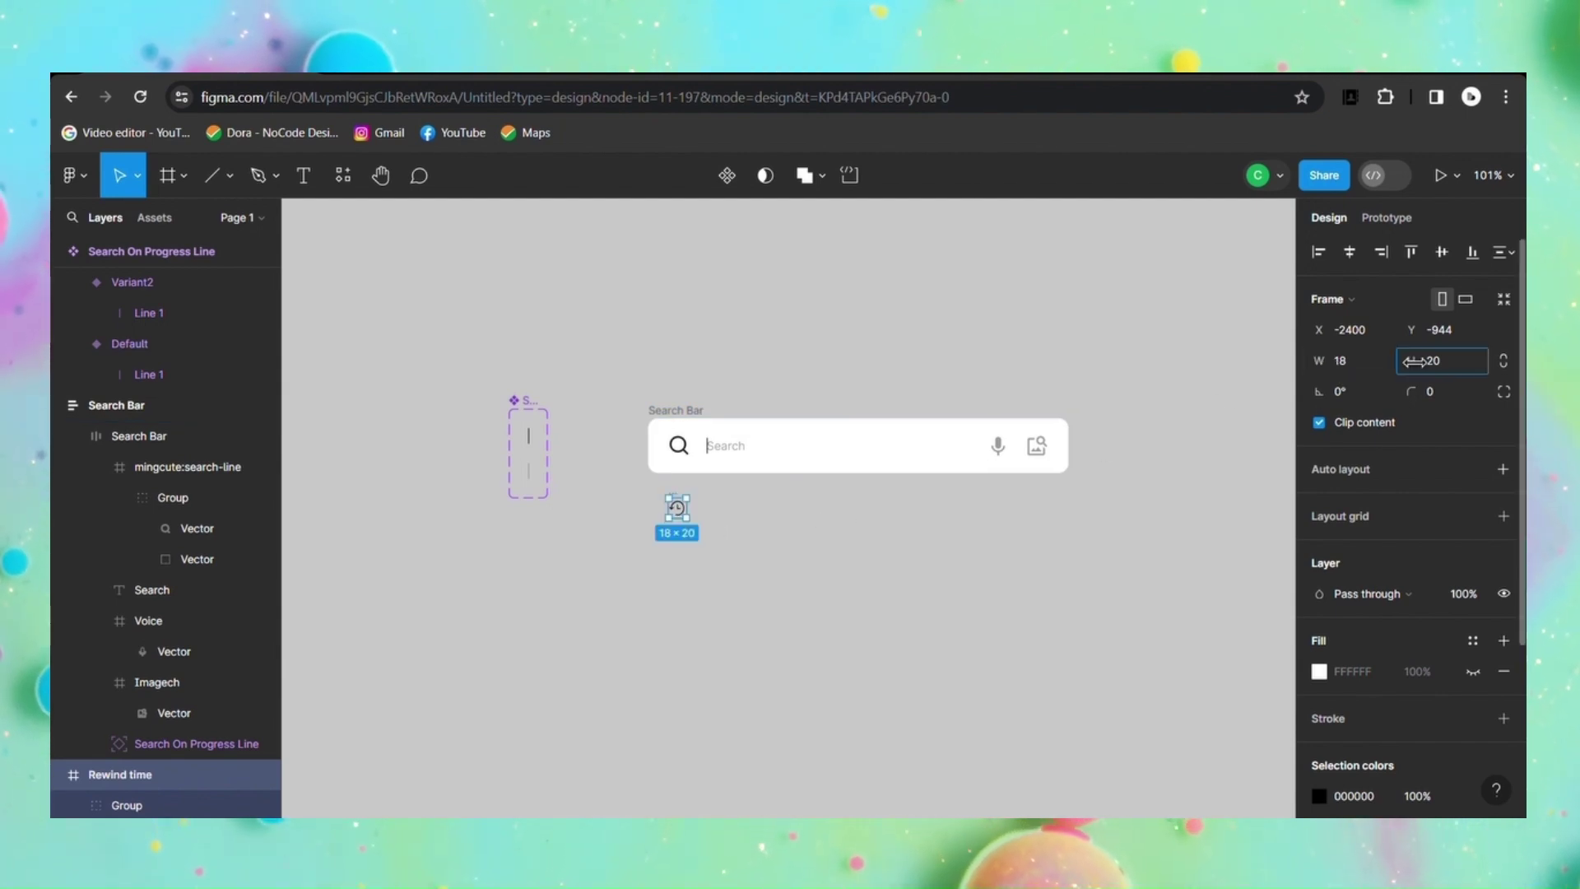
pyautogui.write('18')
pyautogui.press('Return')
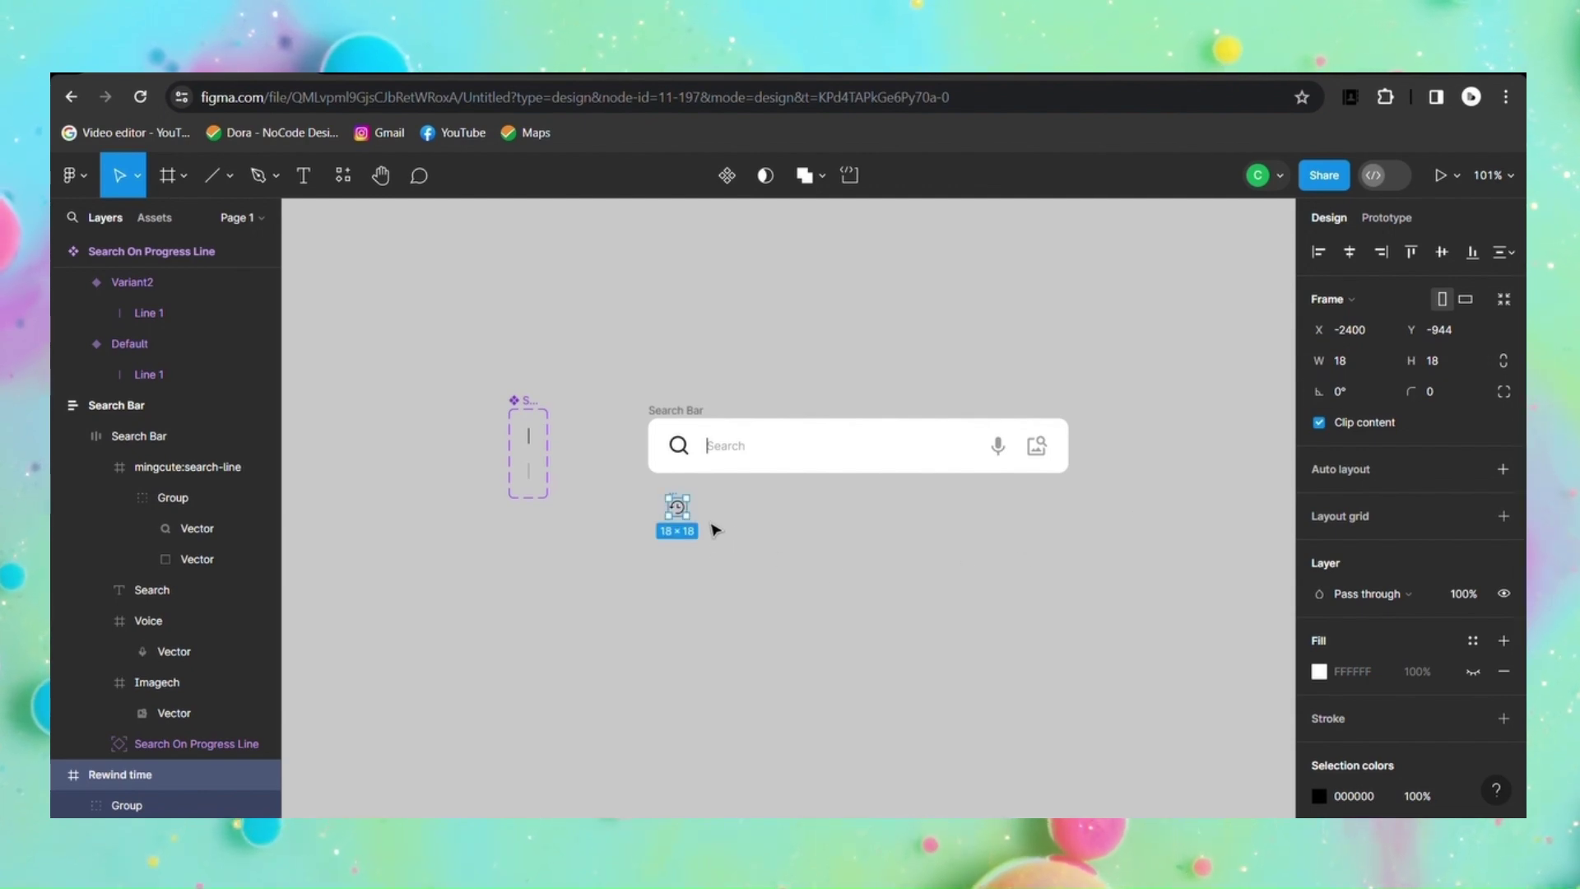
pyautogui.click(715, 568)
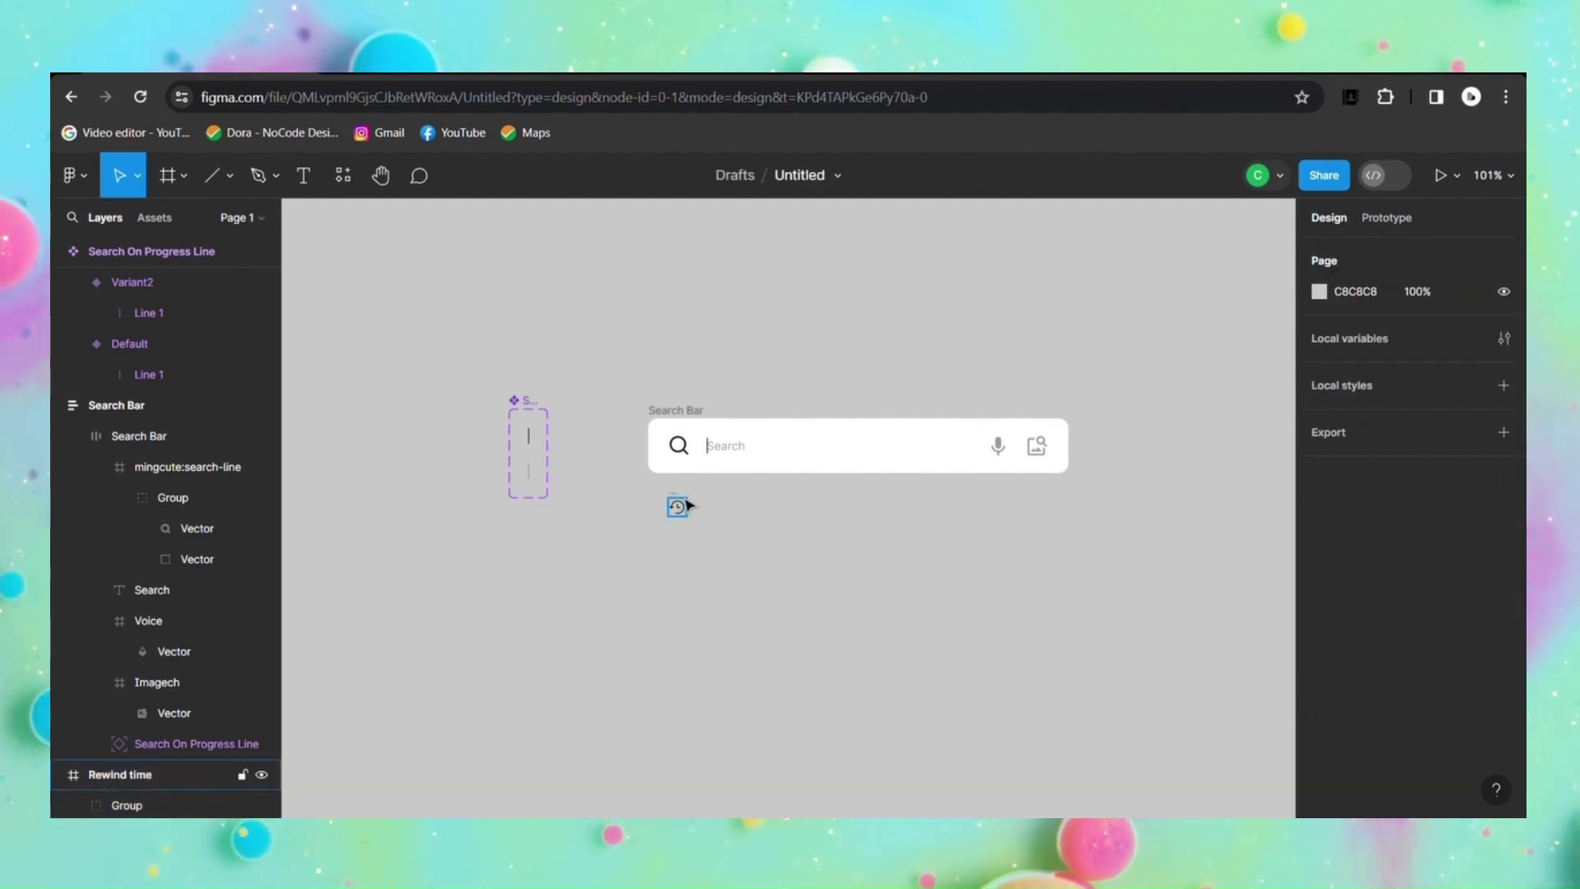
pyautogui.click(688, 506)
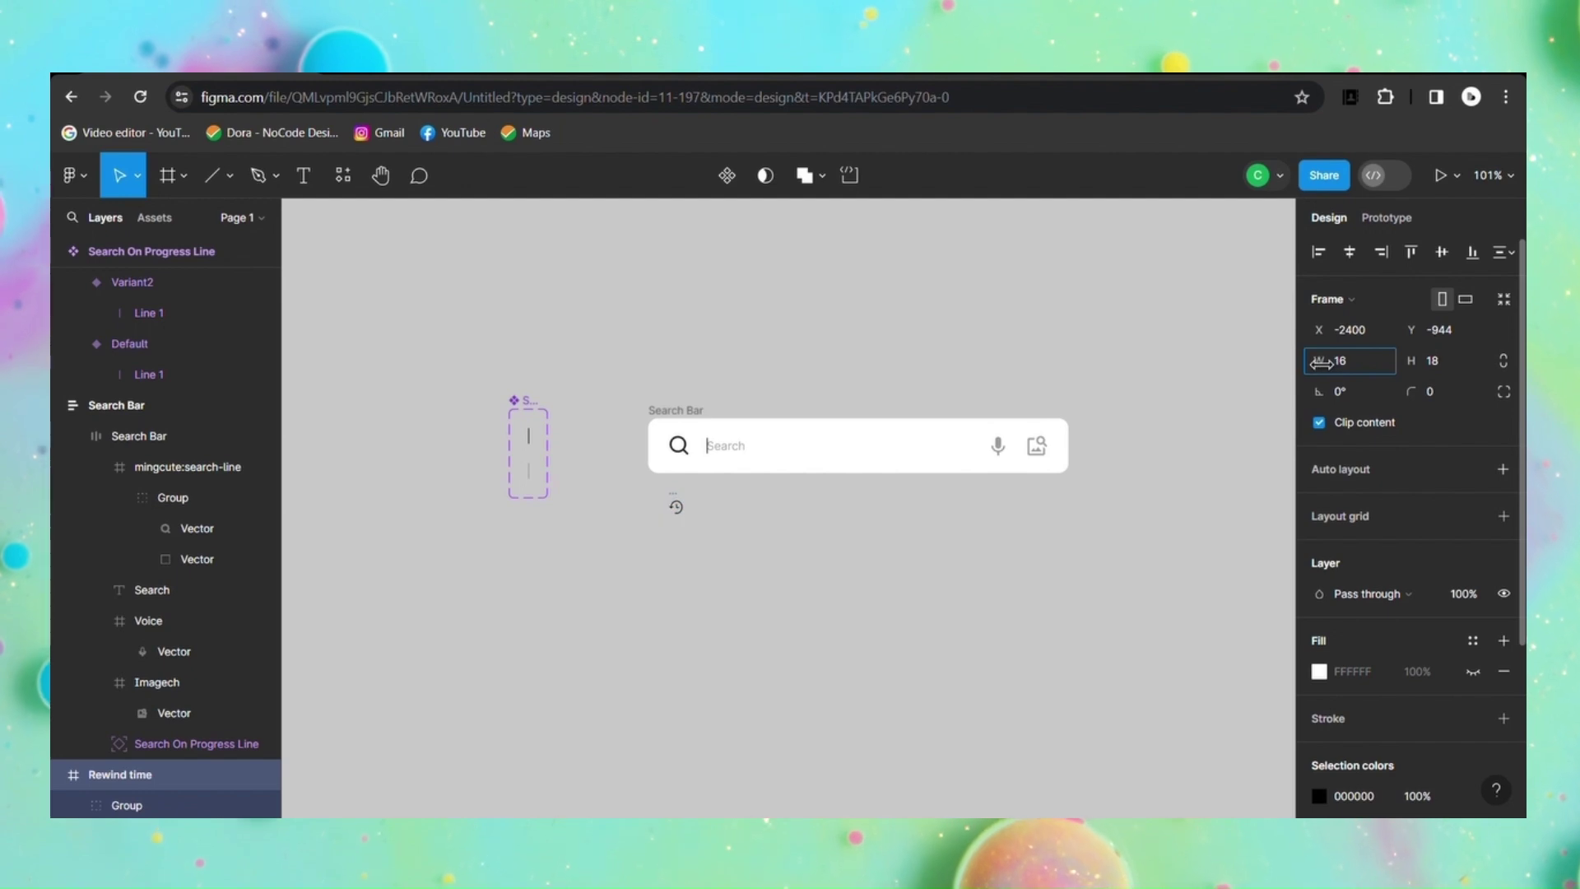
pyautogui.press('Tab')
pyautogui.write('16')
pyautogui.press('Return')
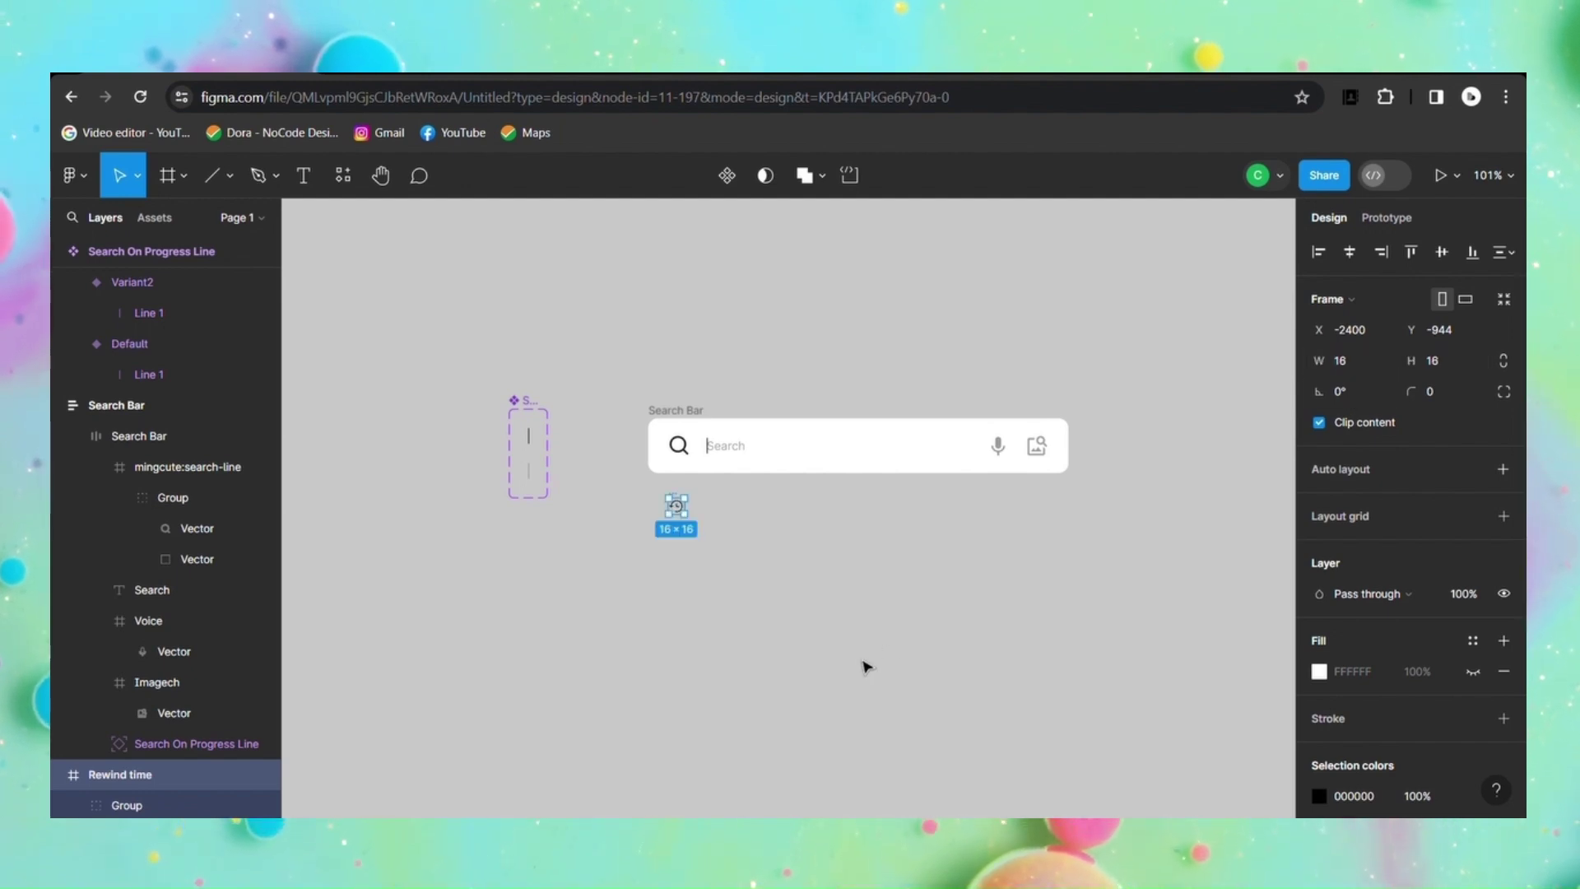
pyautogui.click(867, 665)
pyautogui.click(676, 506)
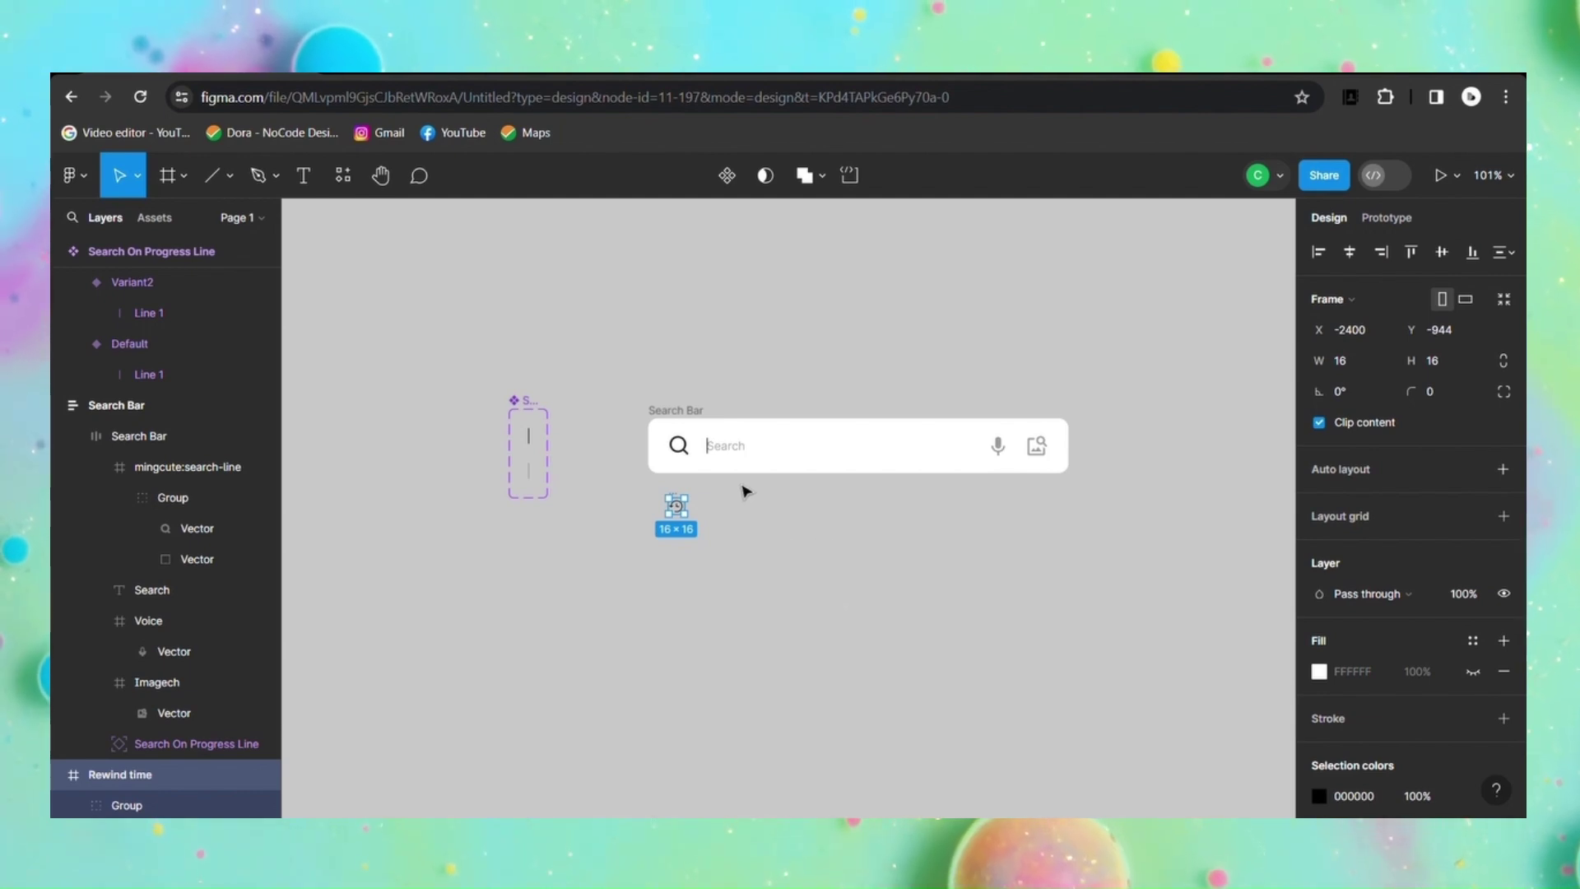
# Step: Add a 'Youtube' text label beside the rewind icon
pyautogui.press('t')
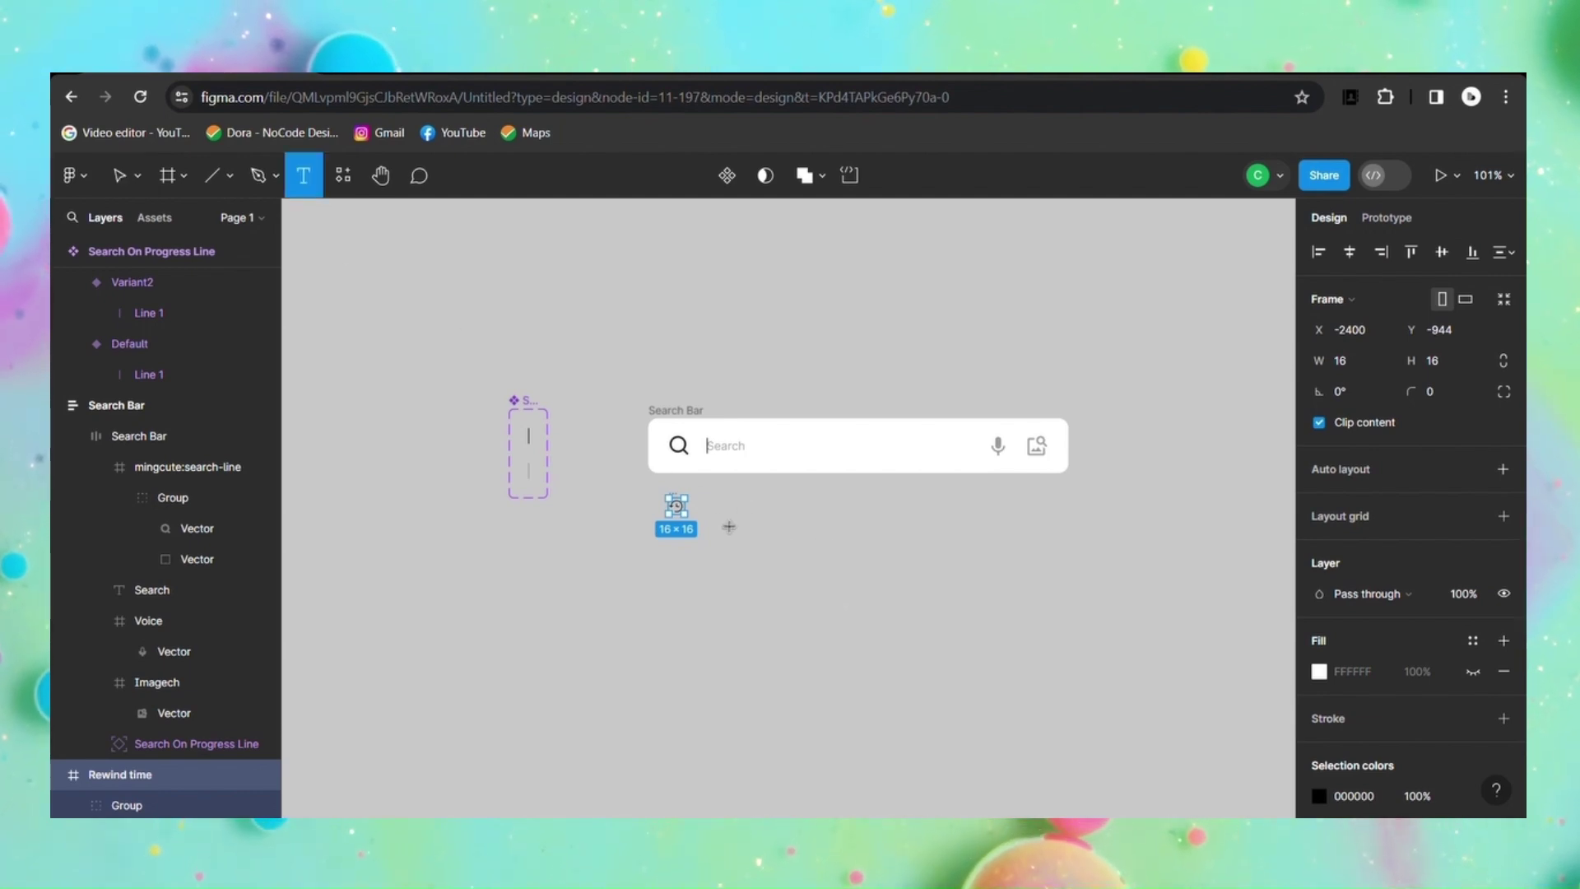
pyautogui.click(713, 512)
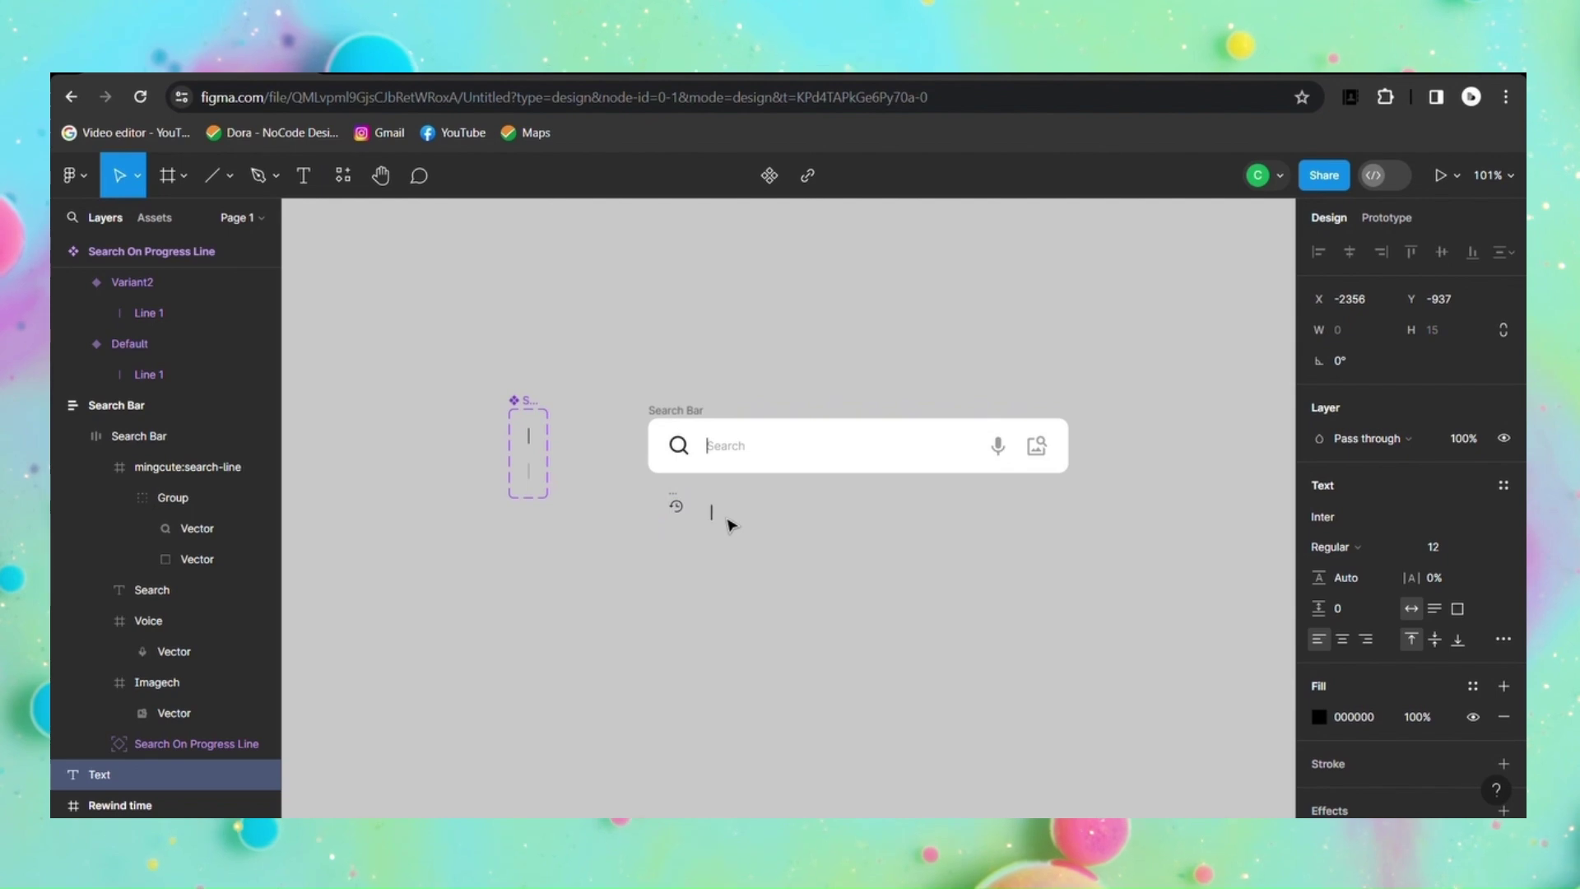
pyautogui.write('Youtube')
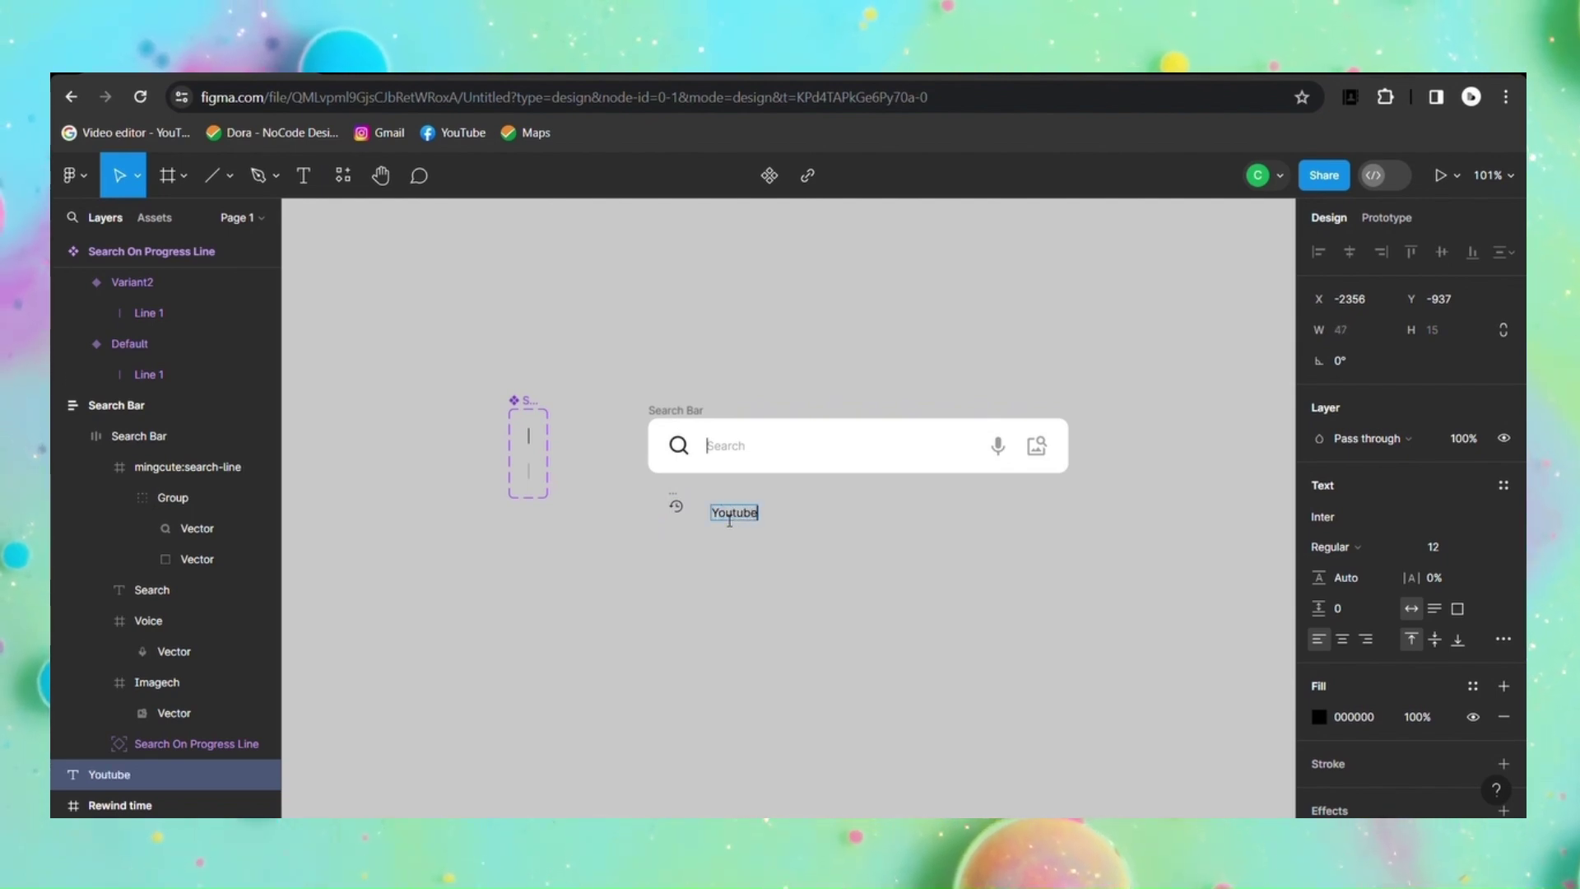
pyautogui.press('Escape')
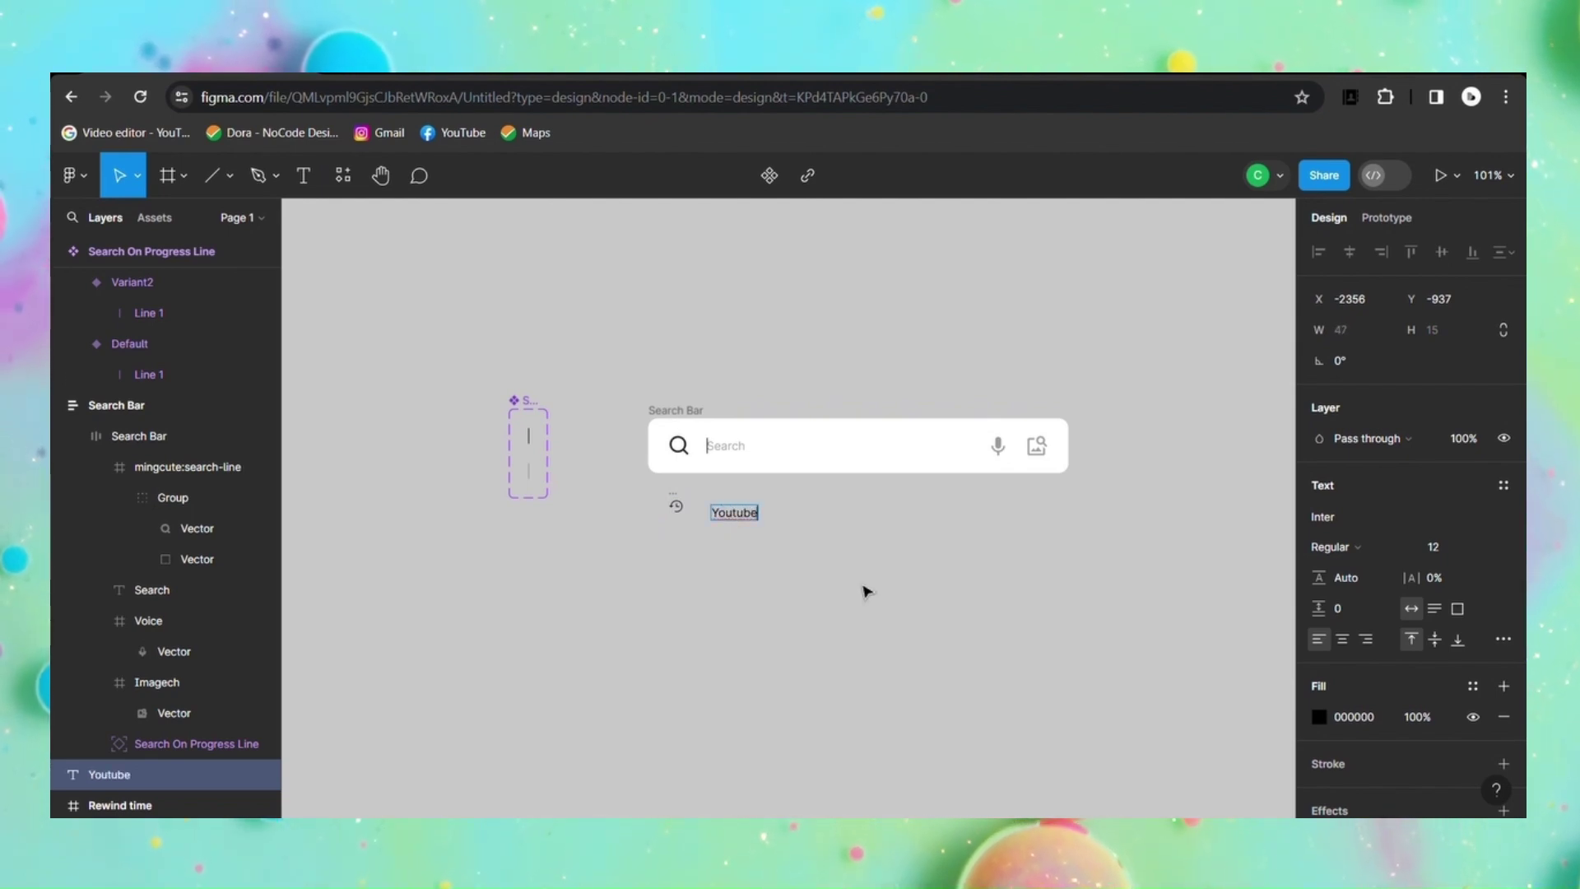
pyautogui.moveTo(743, 521); pyautogui.dragTo(783, 533)
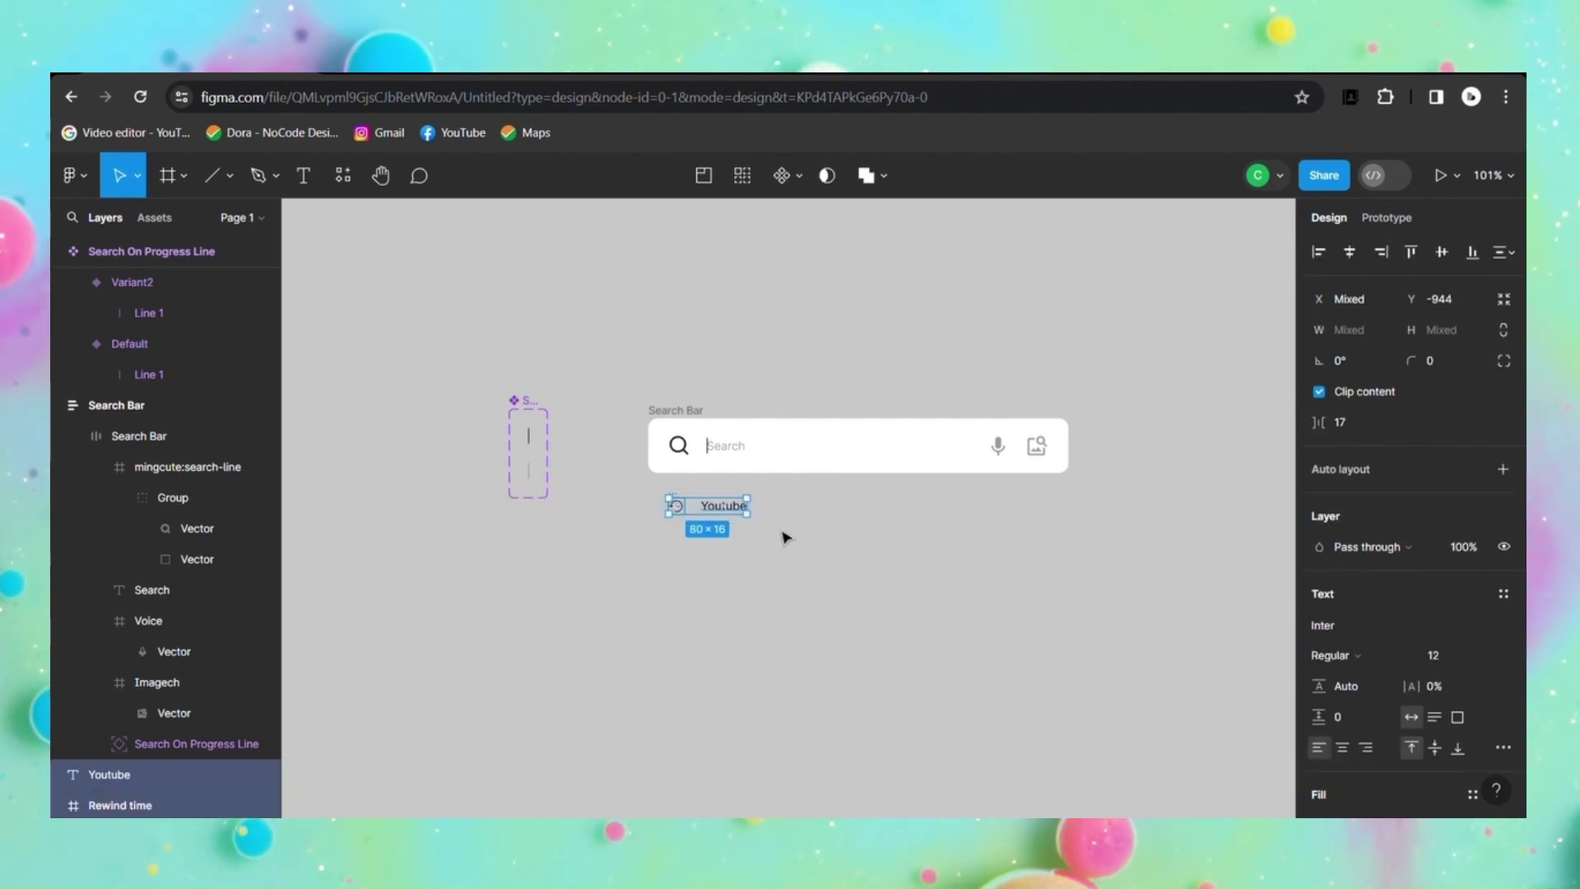
# Step: Wrap the icon and label in an auto-layout frame named Search Results with a 16 gap
pyautogui.hotkey('shift', 'a')
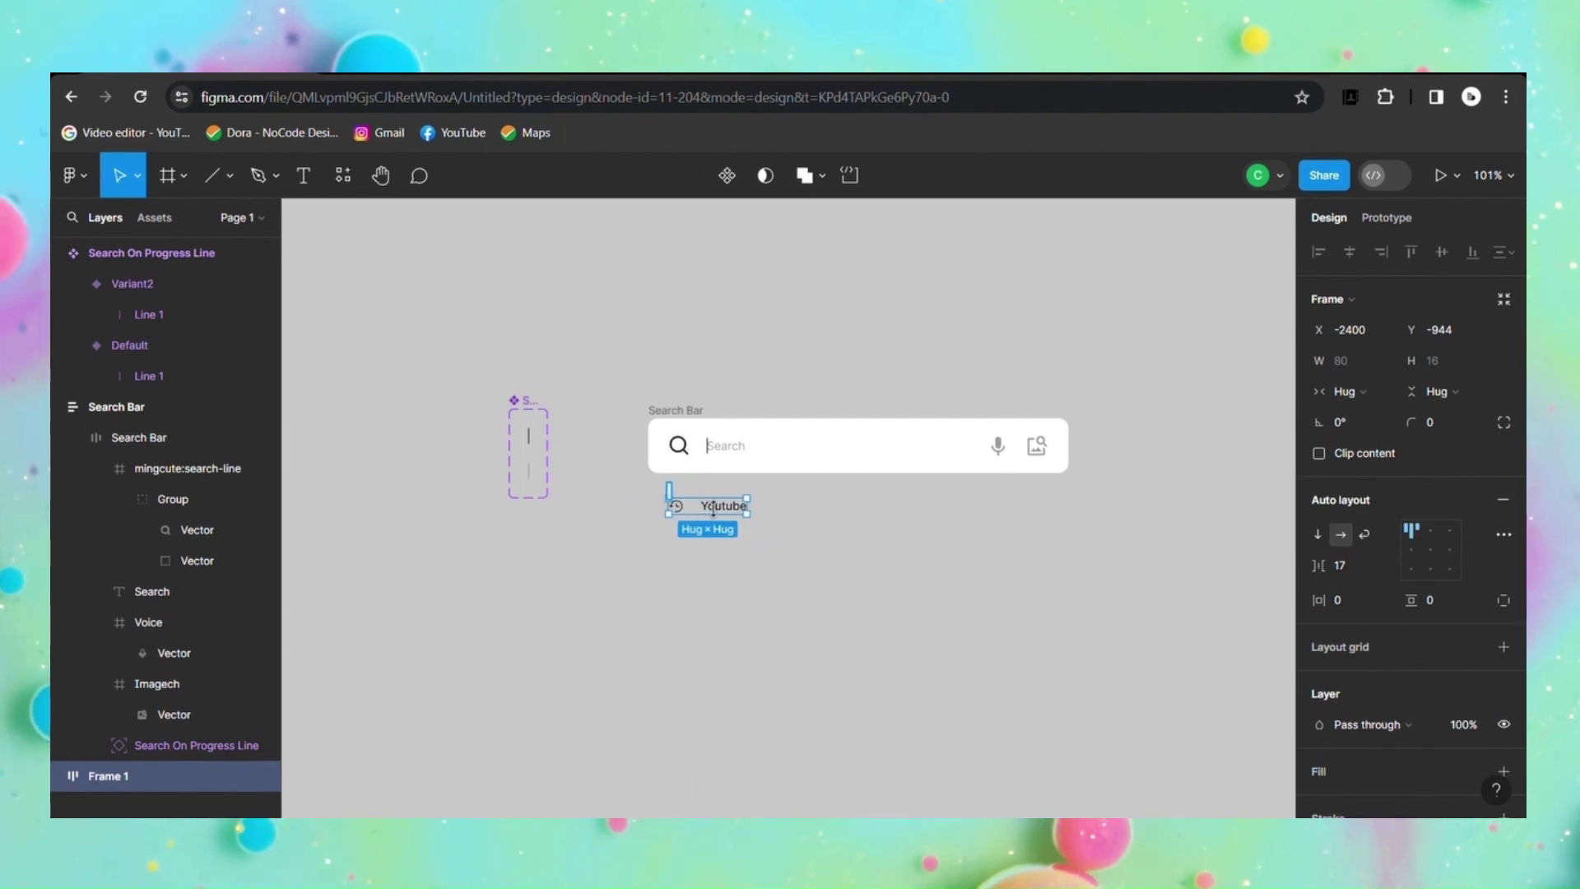
pyautogui.write('Search')
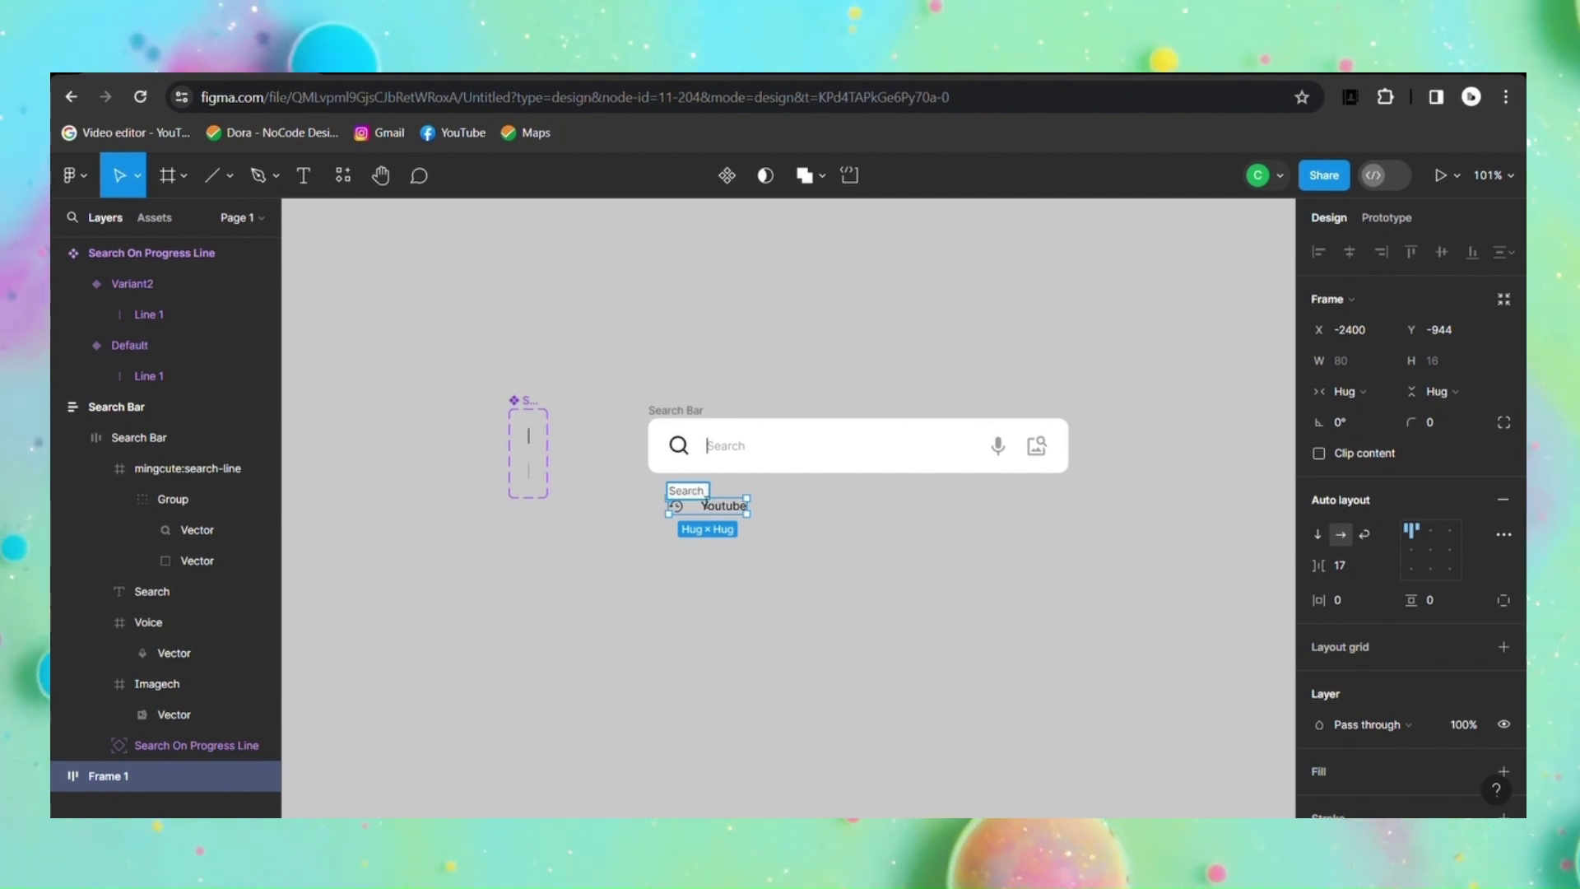
pyautogui.write(' Resul')
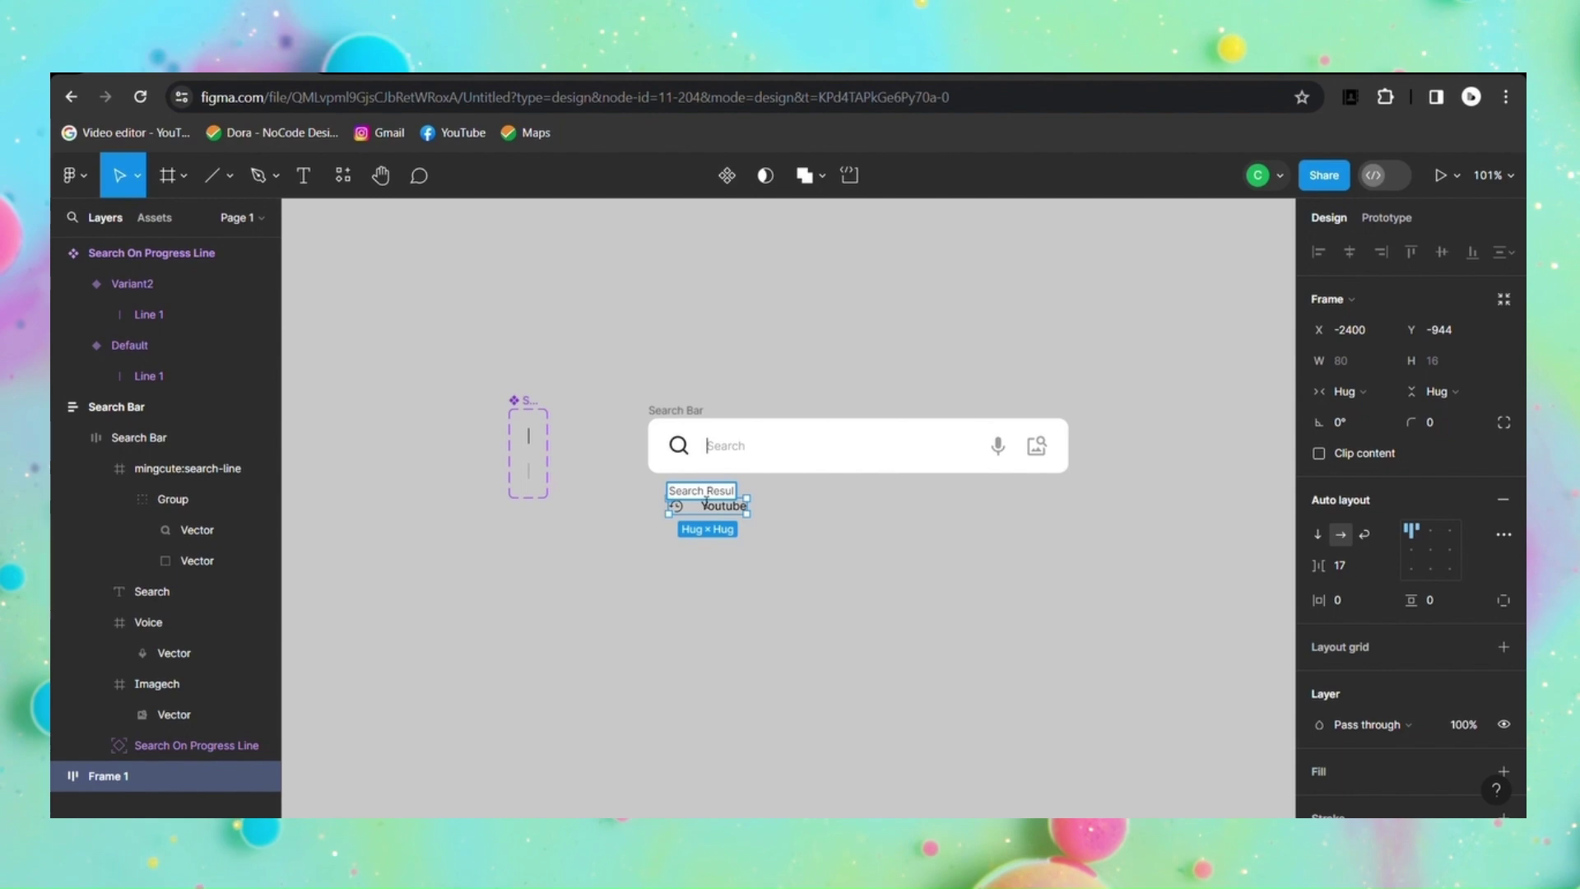
pyautogui.write('ts')
pyautogui.click(852, 598)
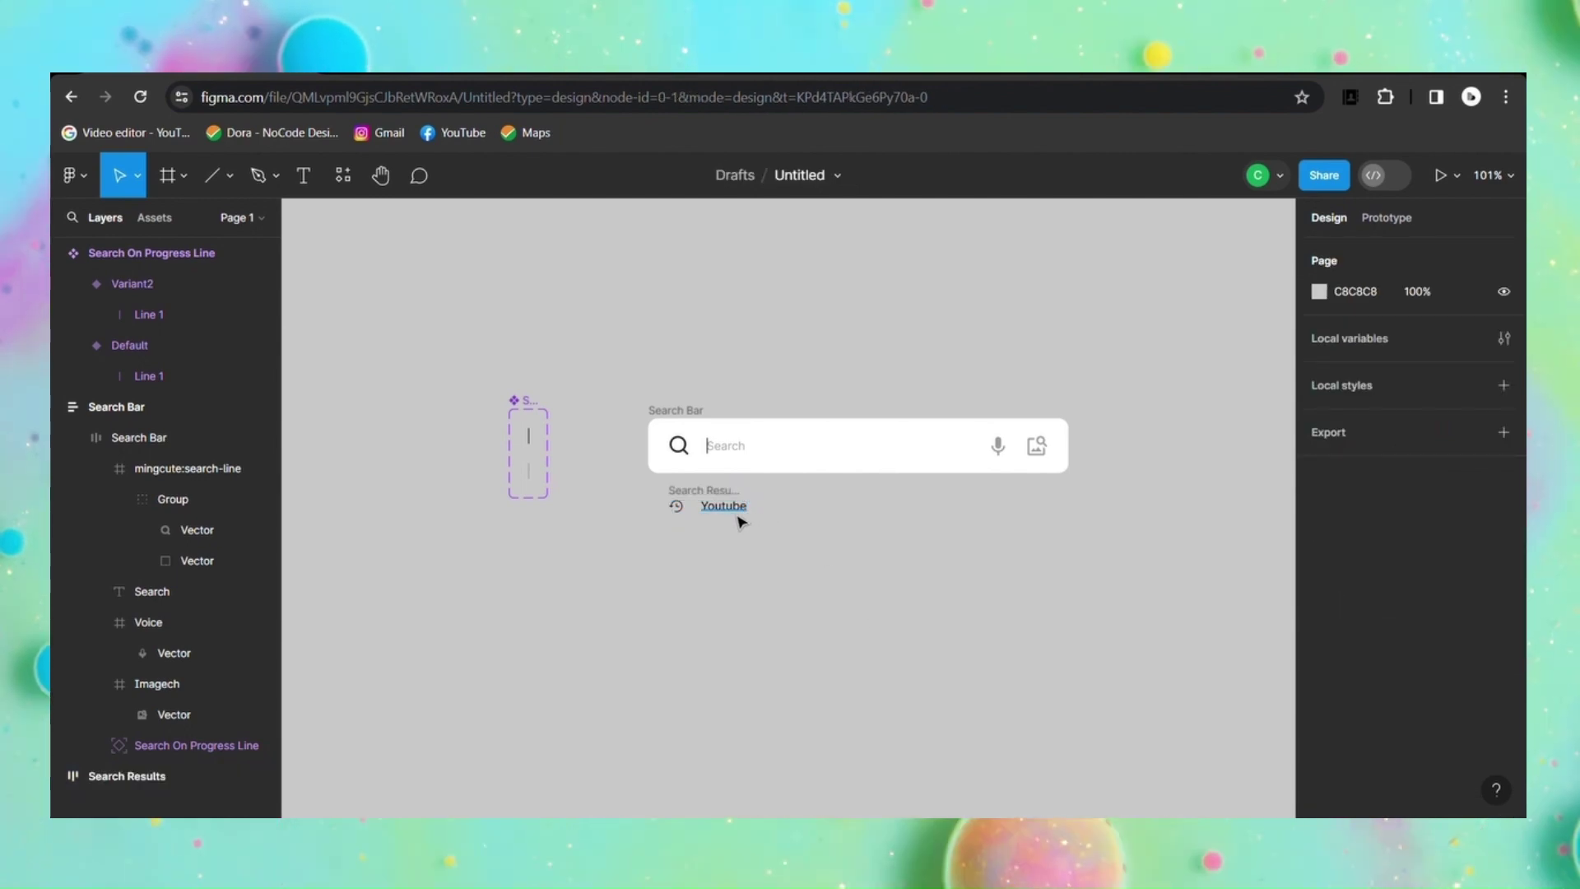
pyautogui.click(680, 516)
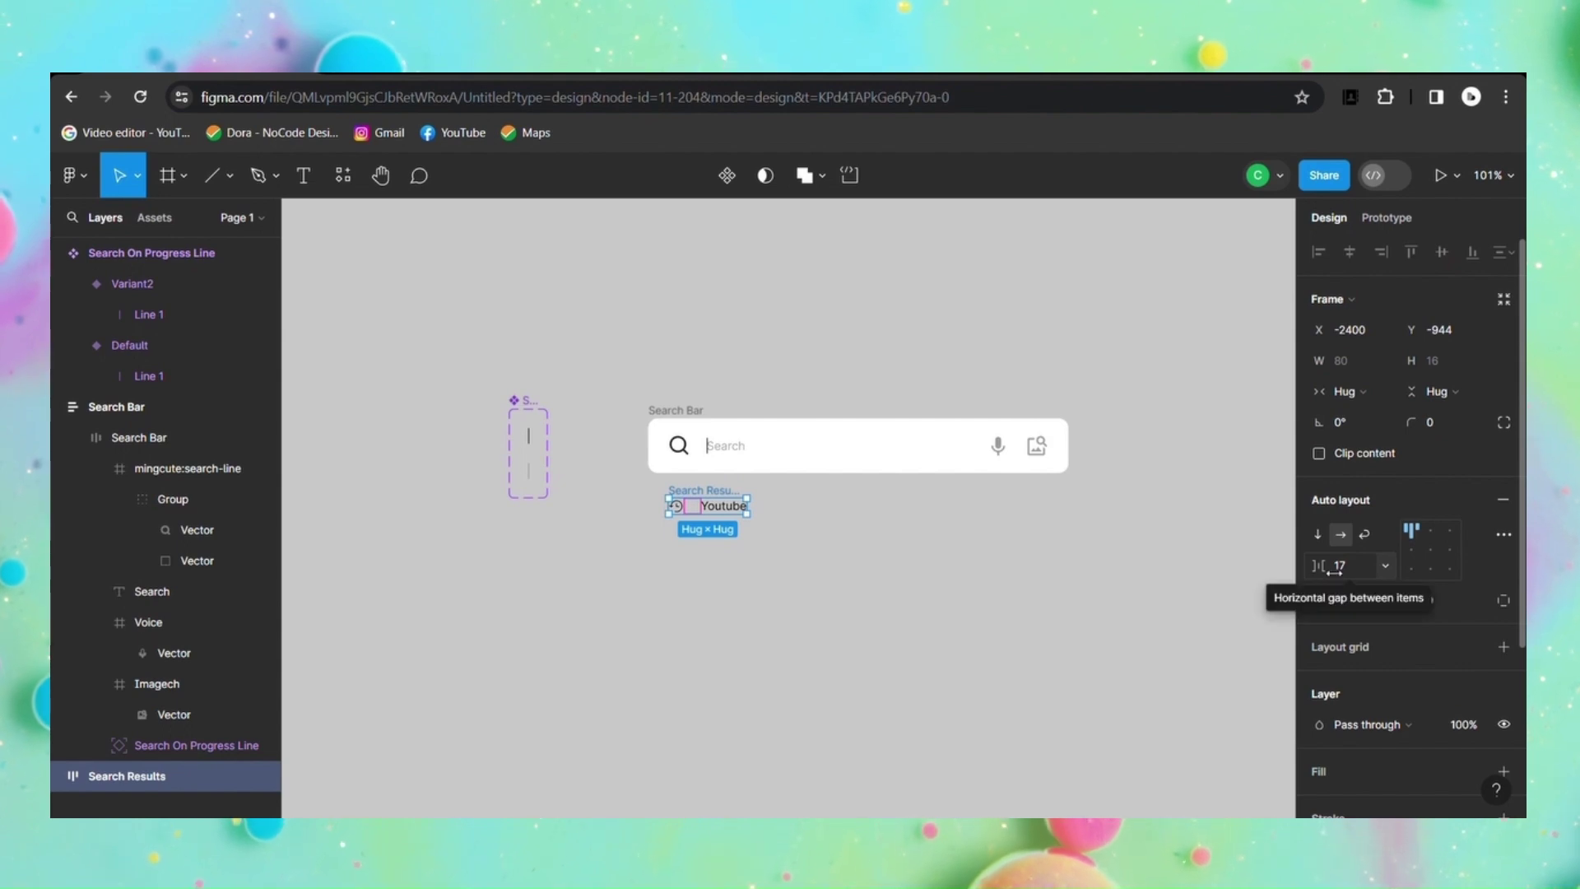
pyautogui.moveTo(1334, 571); pyautogui.dragTo(1334, 568)
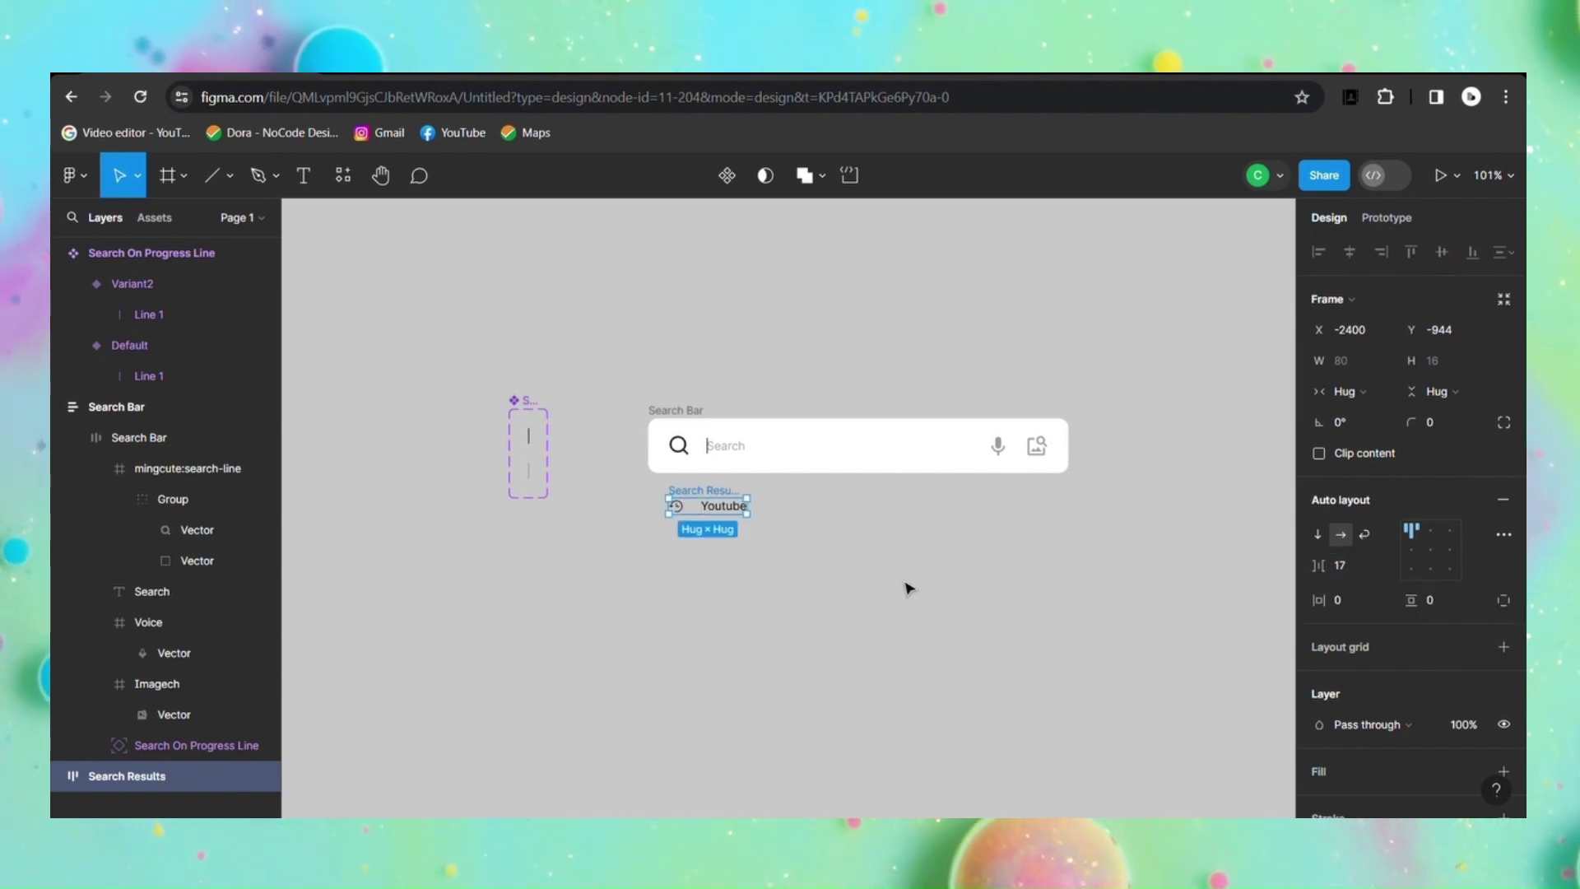
pyautogui.click(1352, 574)
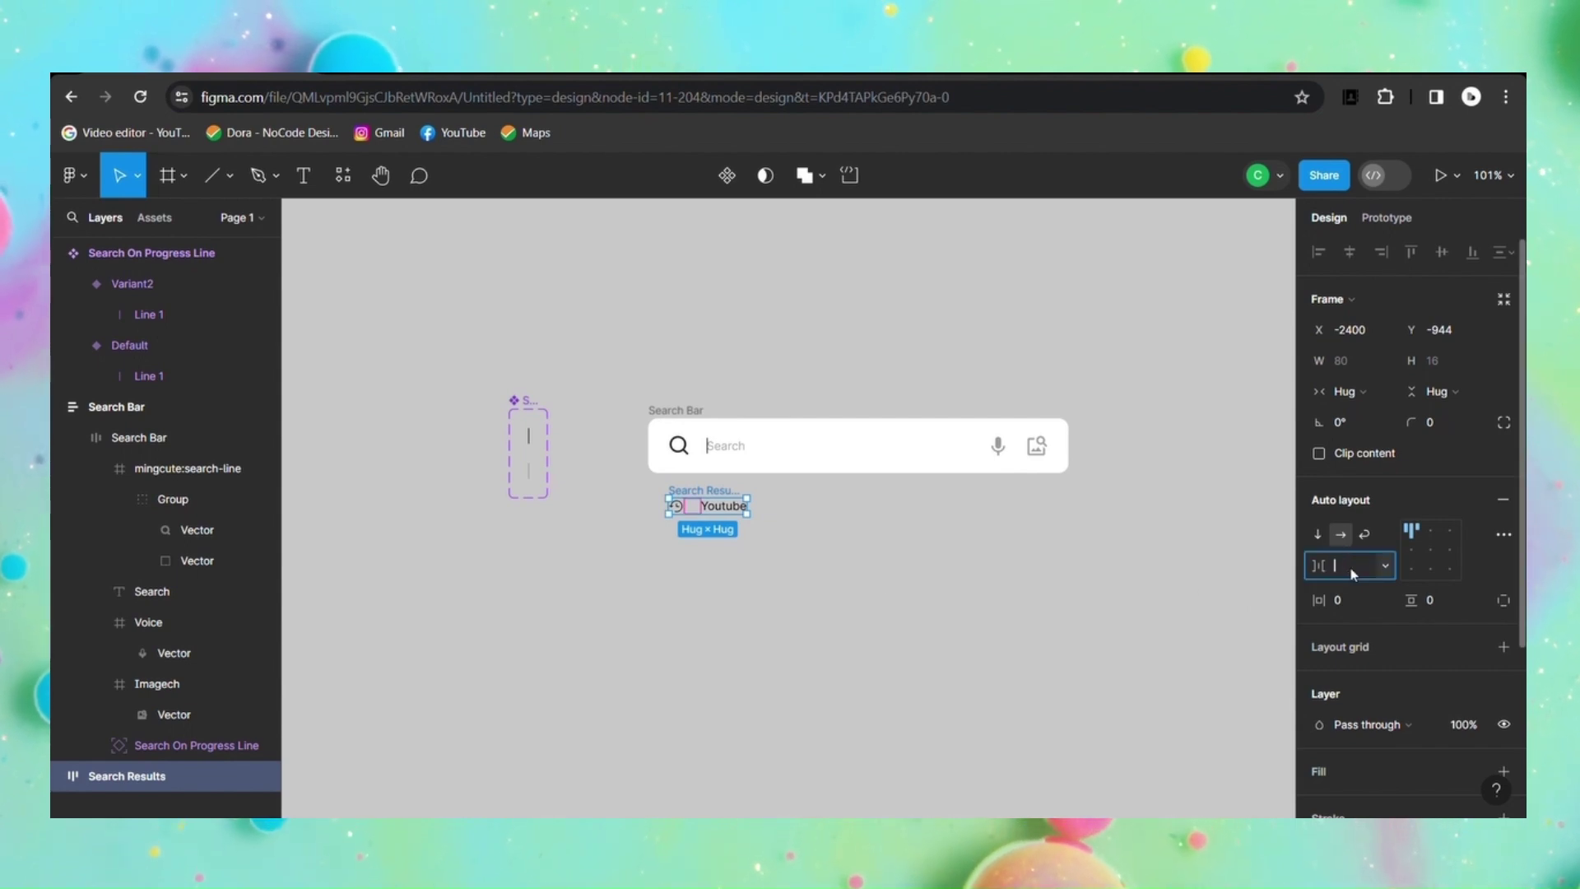
pyautogui.write('16')
pyautogui.click(585, 518)
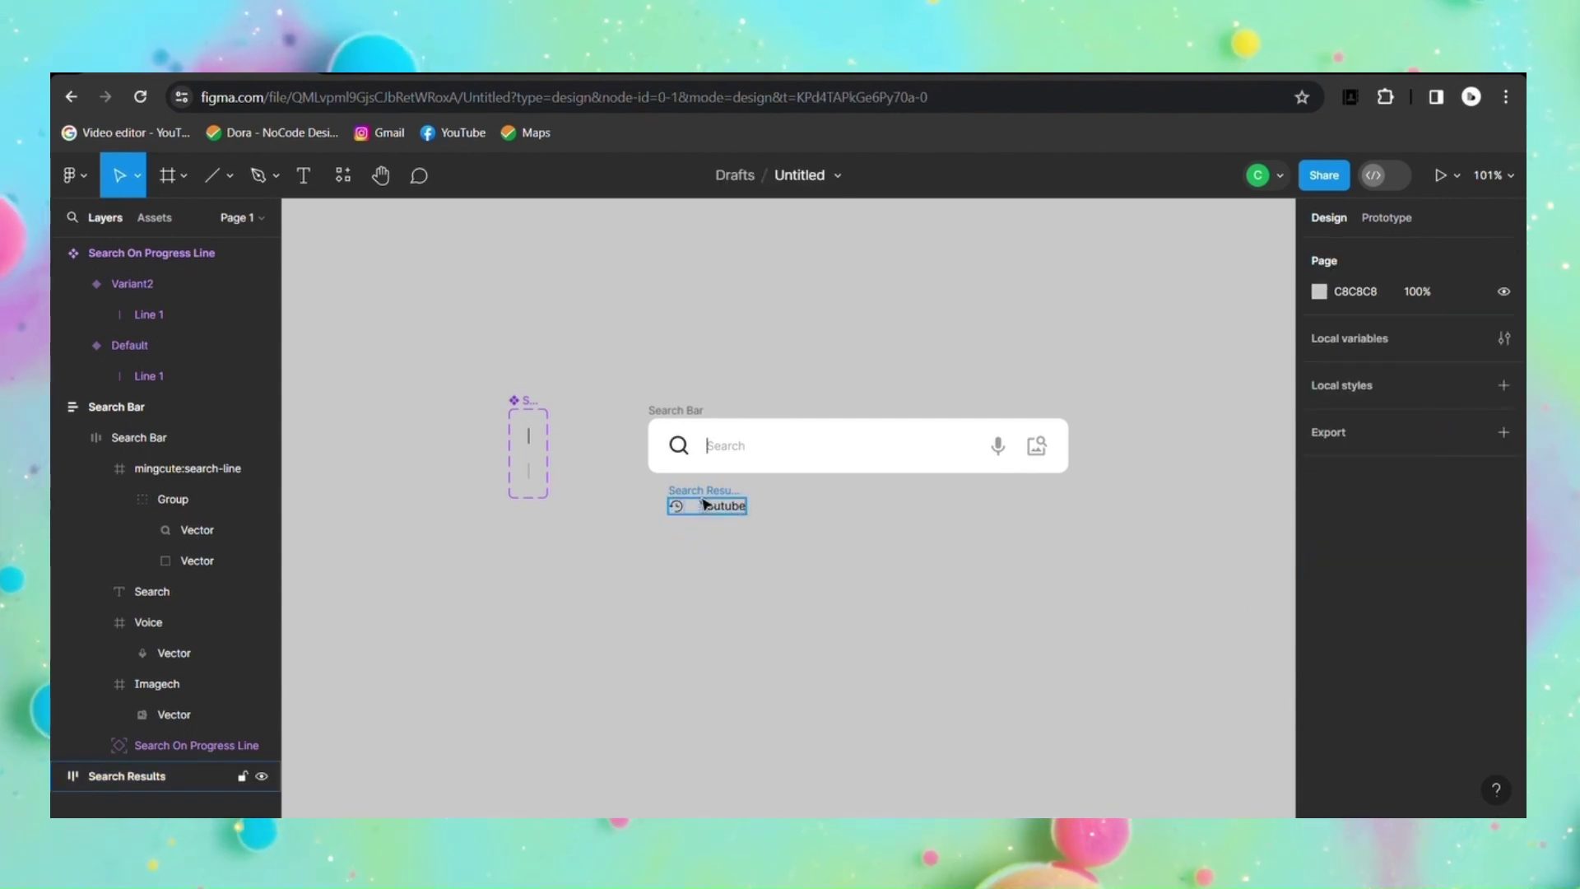
pyautogui.click(707, 505)
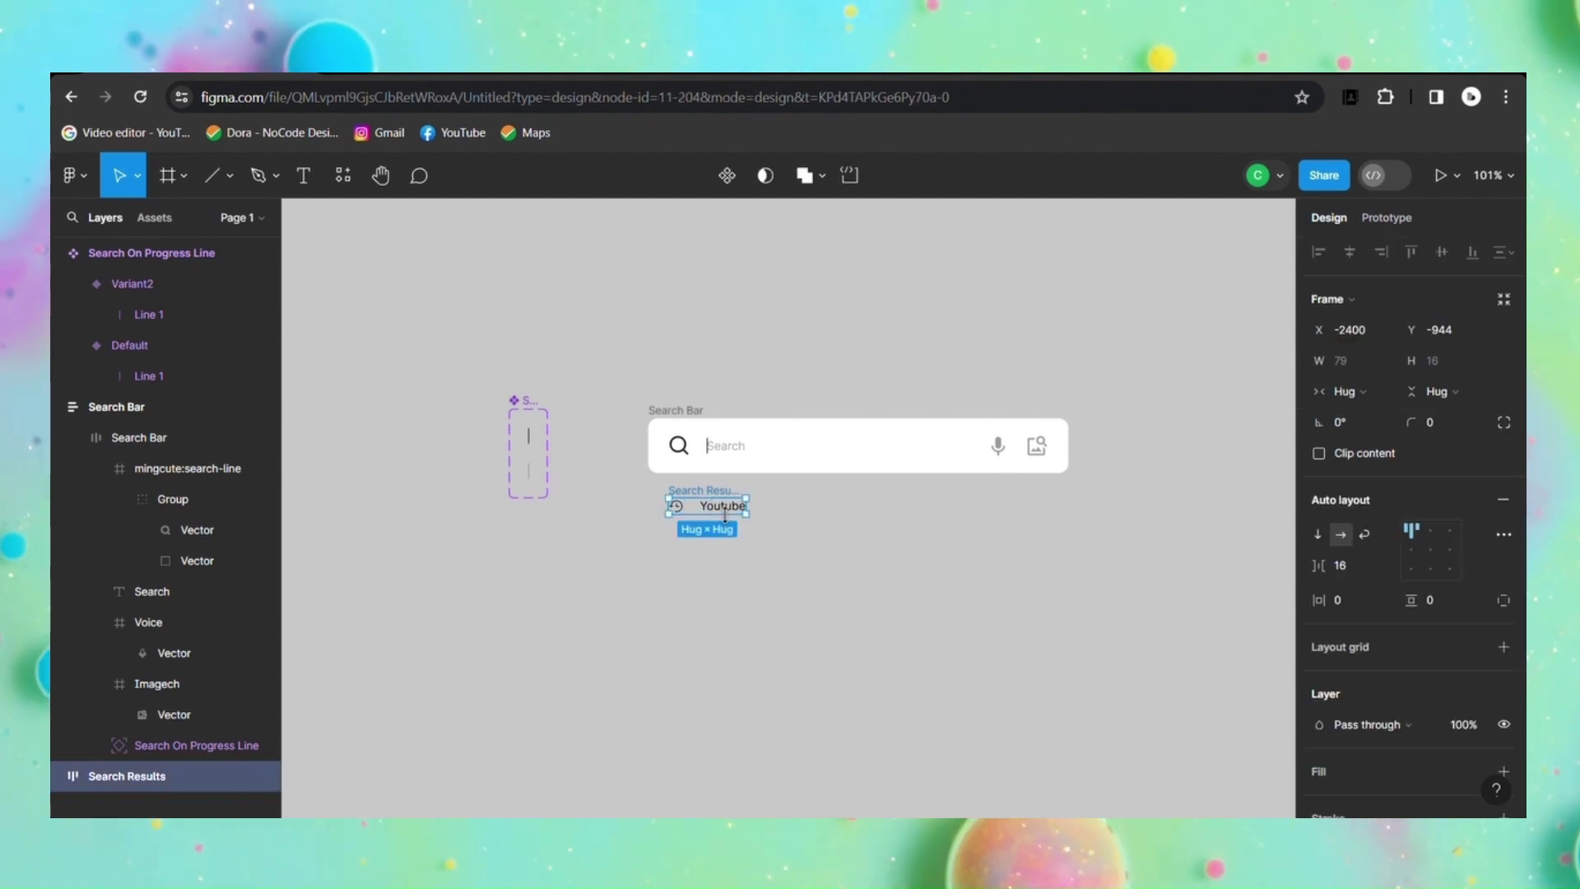
# Step: Widen the Search Results row to 391 and the Youtube label box to 74
pyautogui.moveTo(765, 519); pyautogui.dragTo(1065, 525)
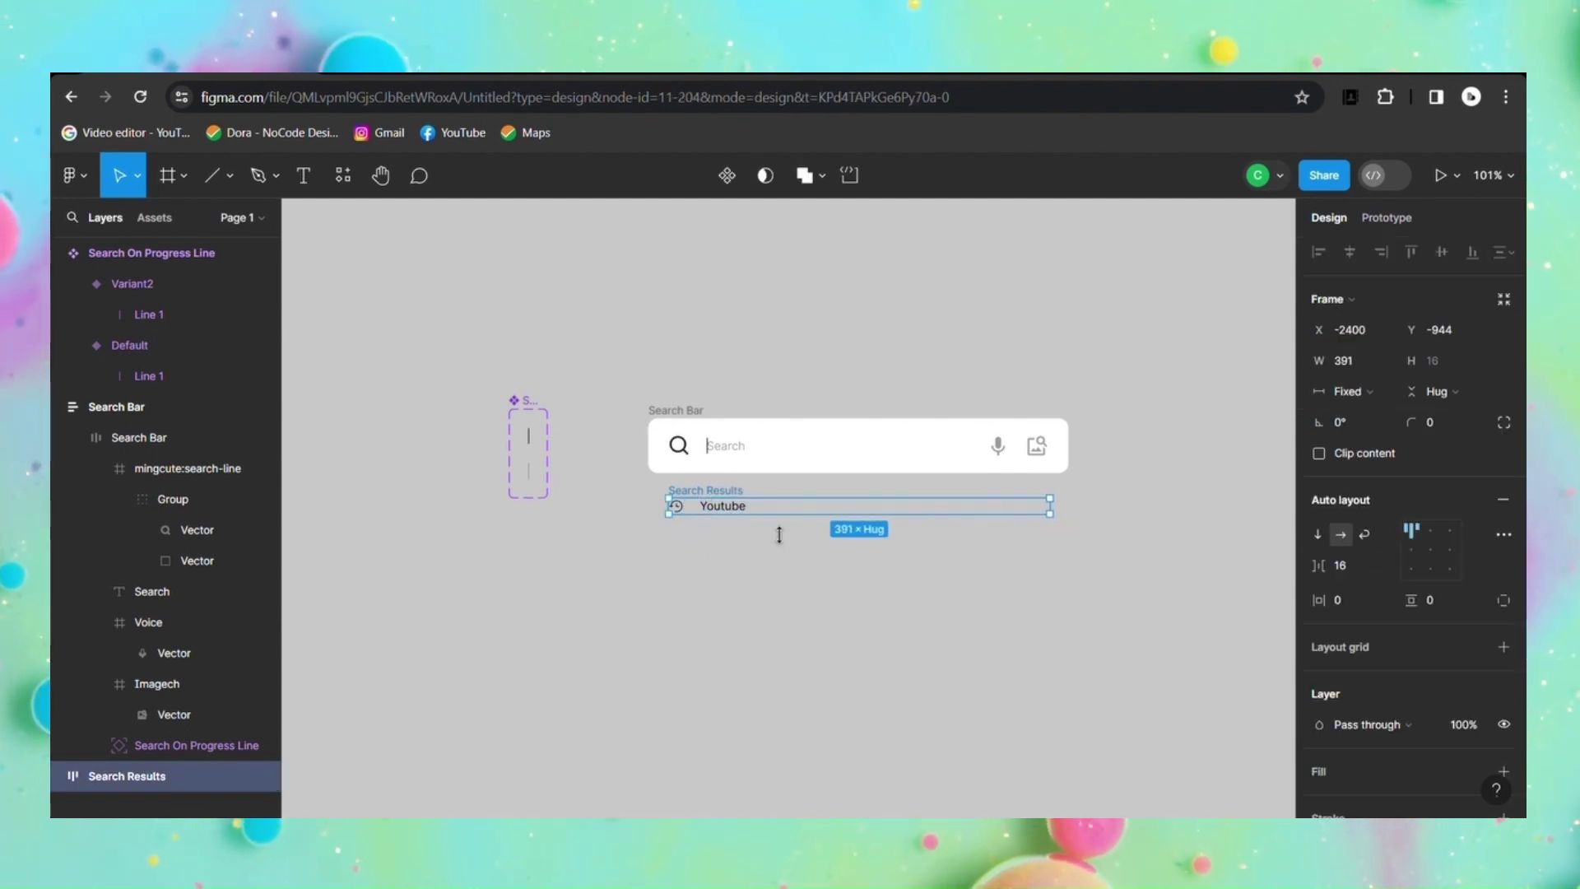
pyautogui.doubleClick(728, 509)
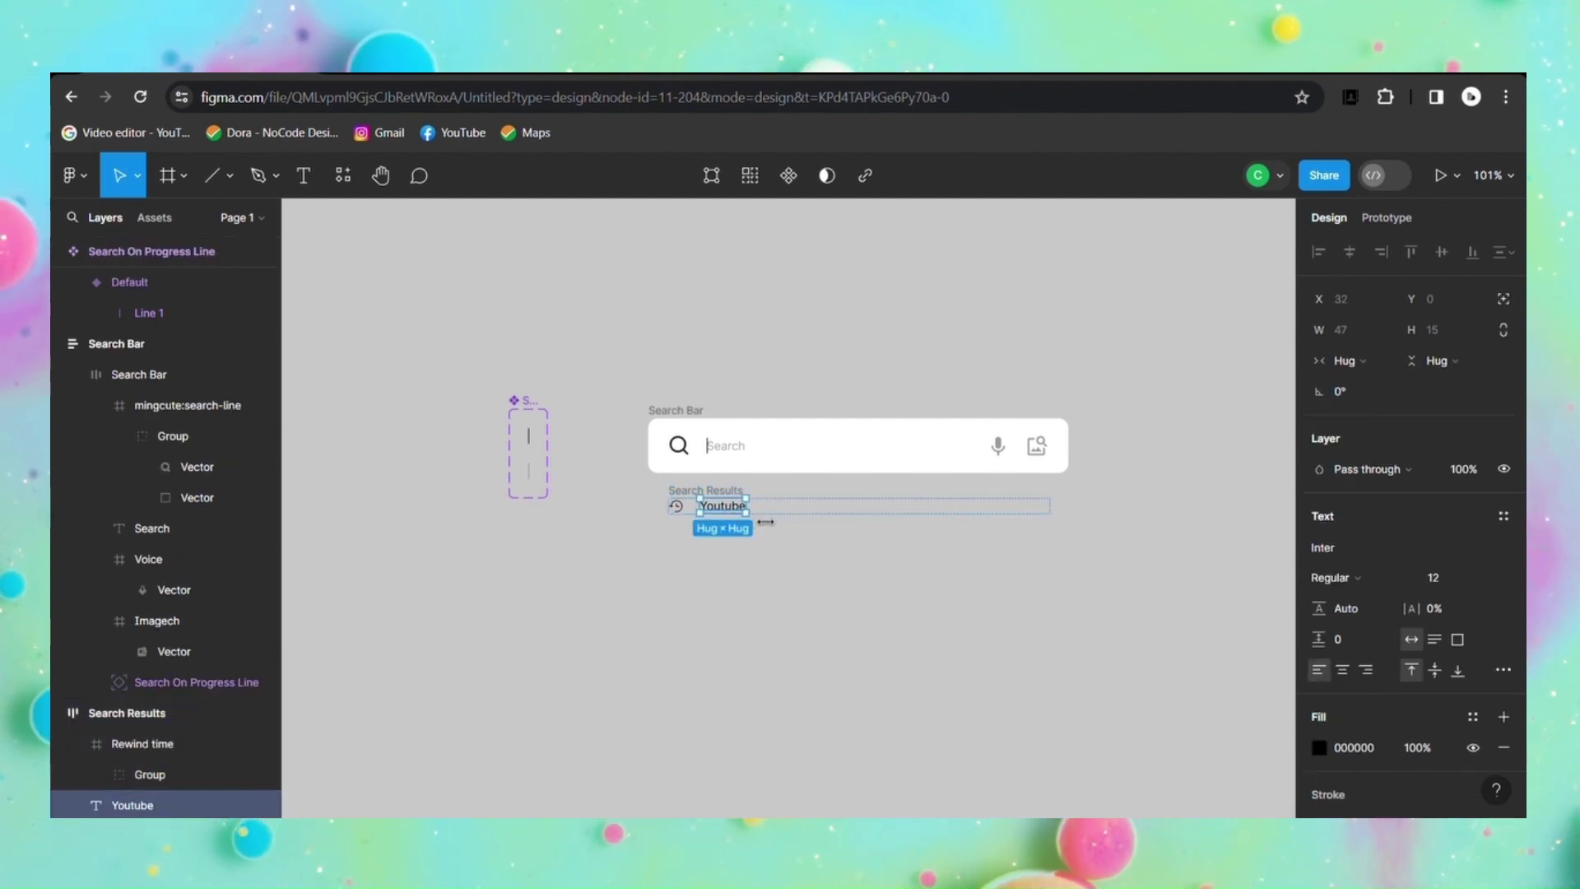
pyautogui.moveTo(765, 522); pyautogui.dragTo(787, 524)
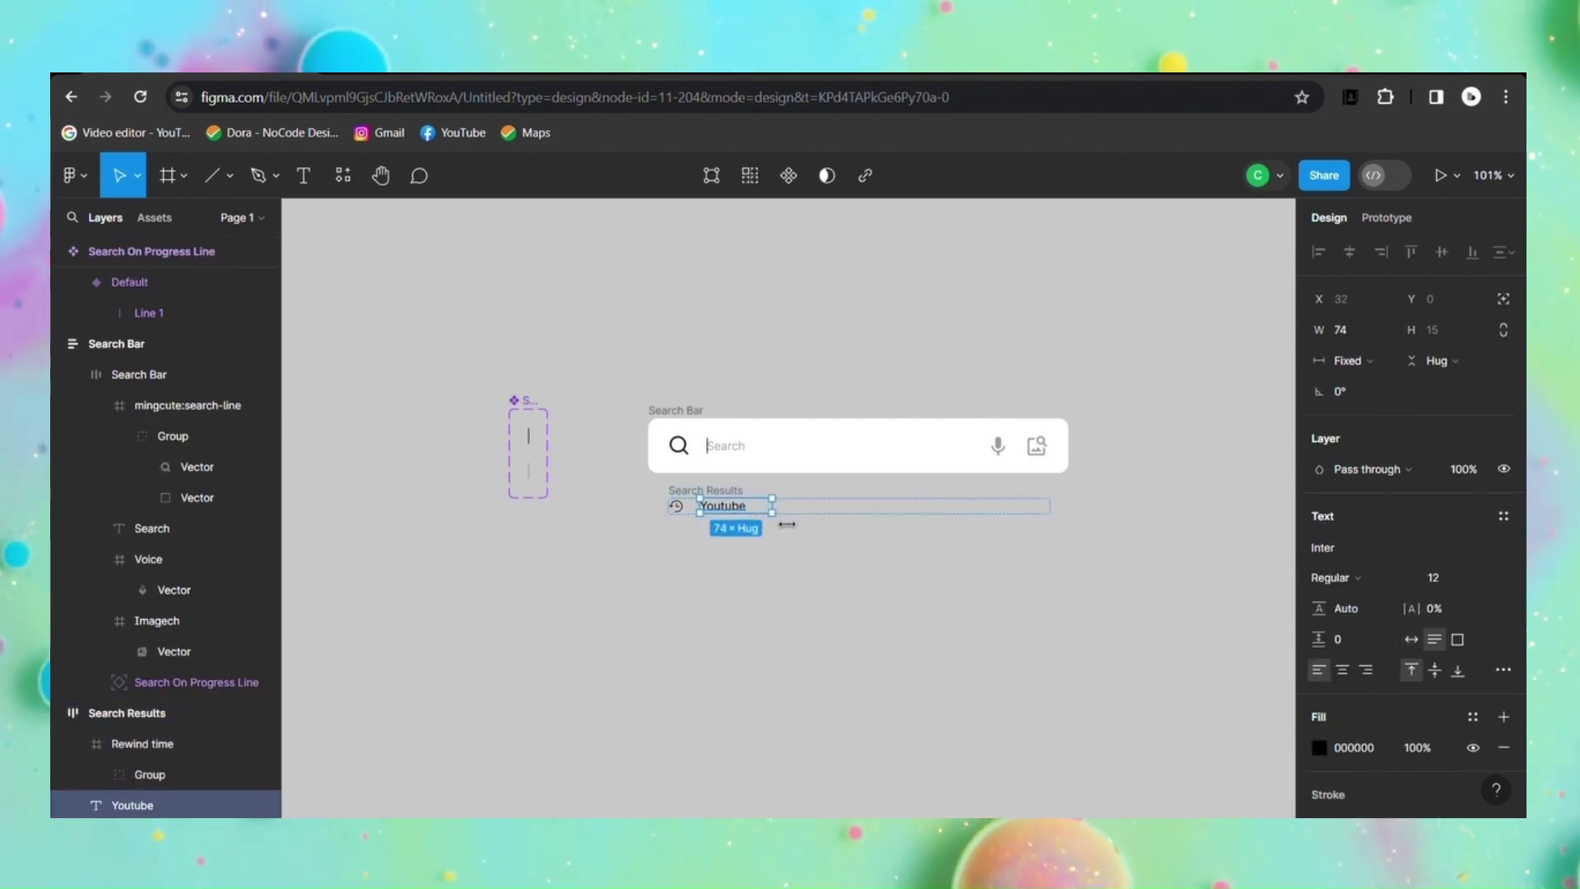
pyautogui.click(850, 582)
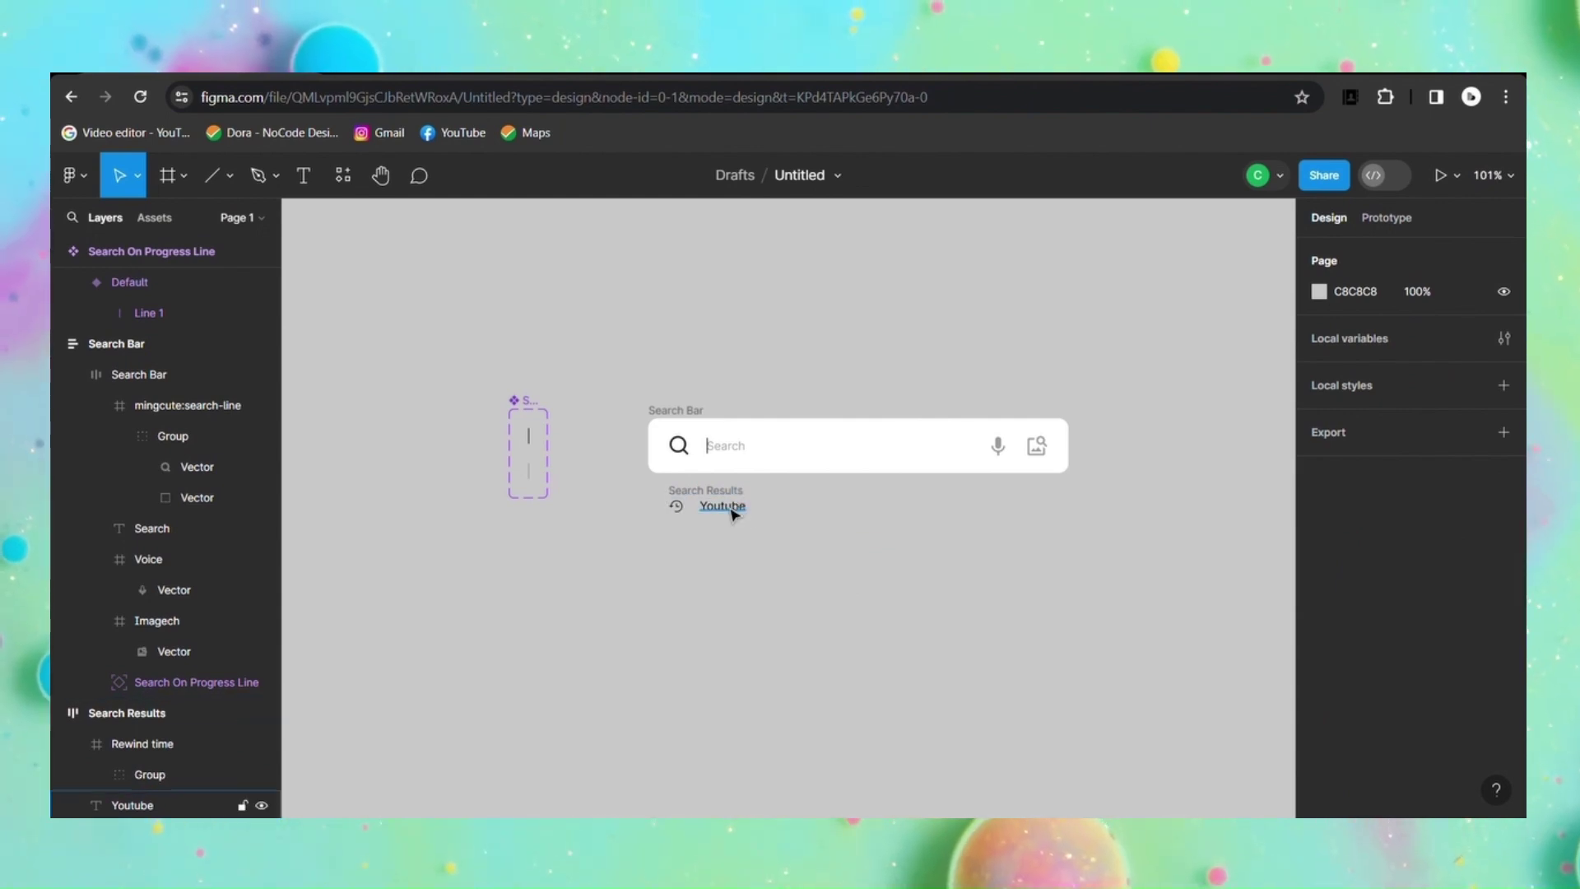
# Step: Move the row into the Search Bar below the search field and set the bar's horizontal padding to 10
pyautogui.click(774, 522)
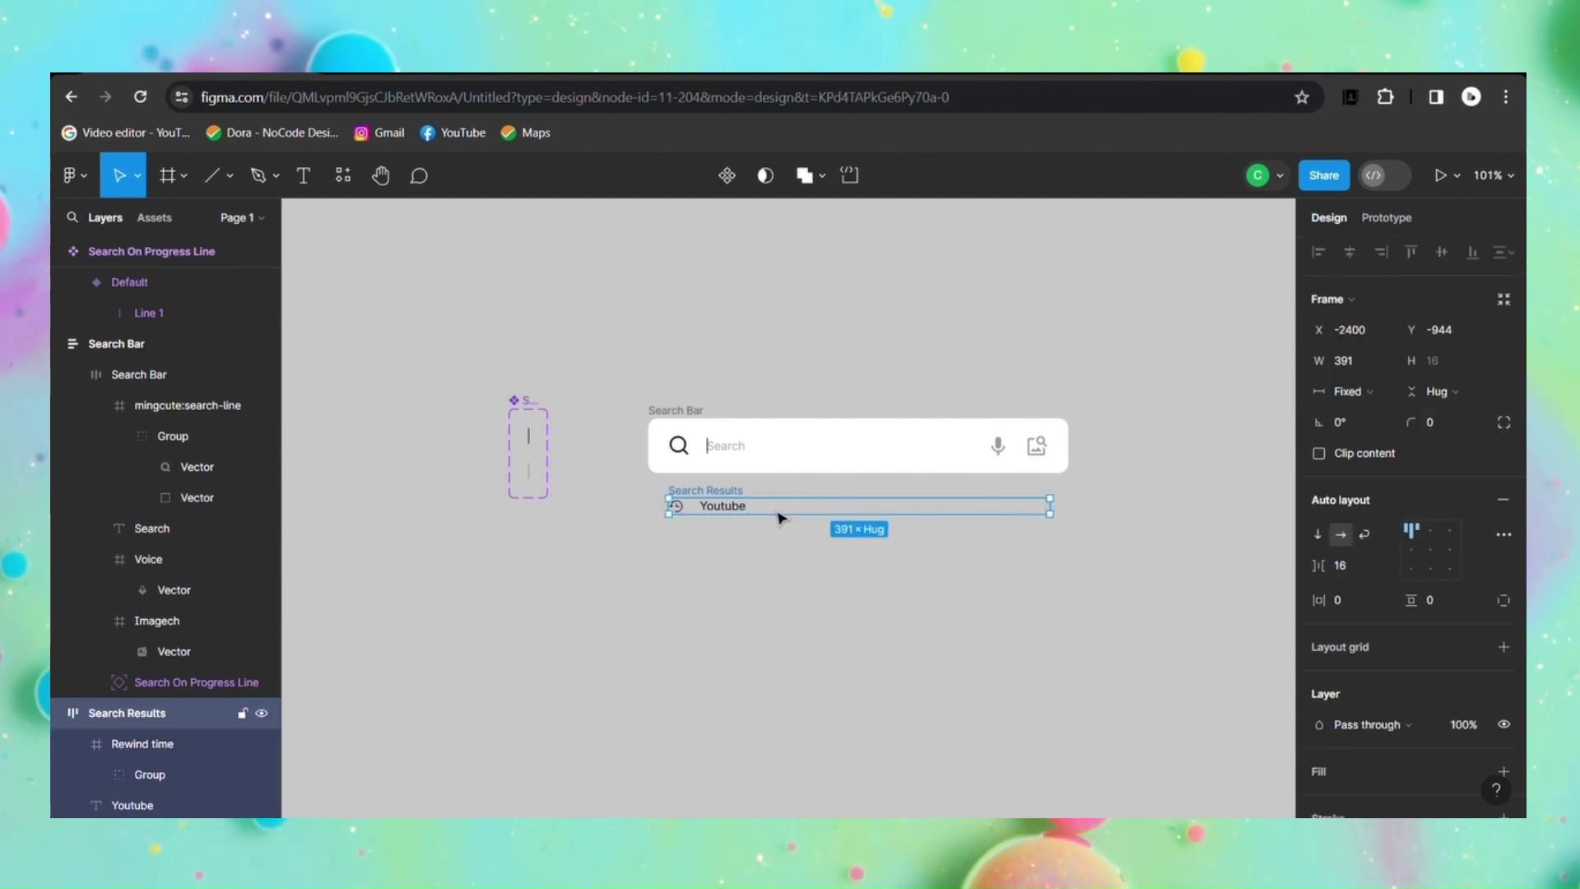
pyautogui.moveTo(774, 522); pyautogui.dragTo(775, 476)
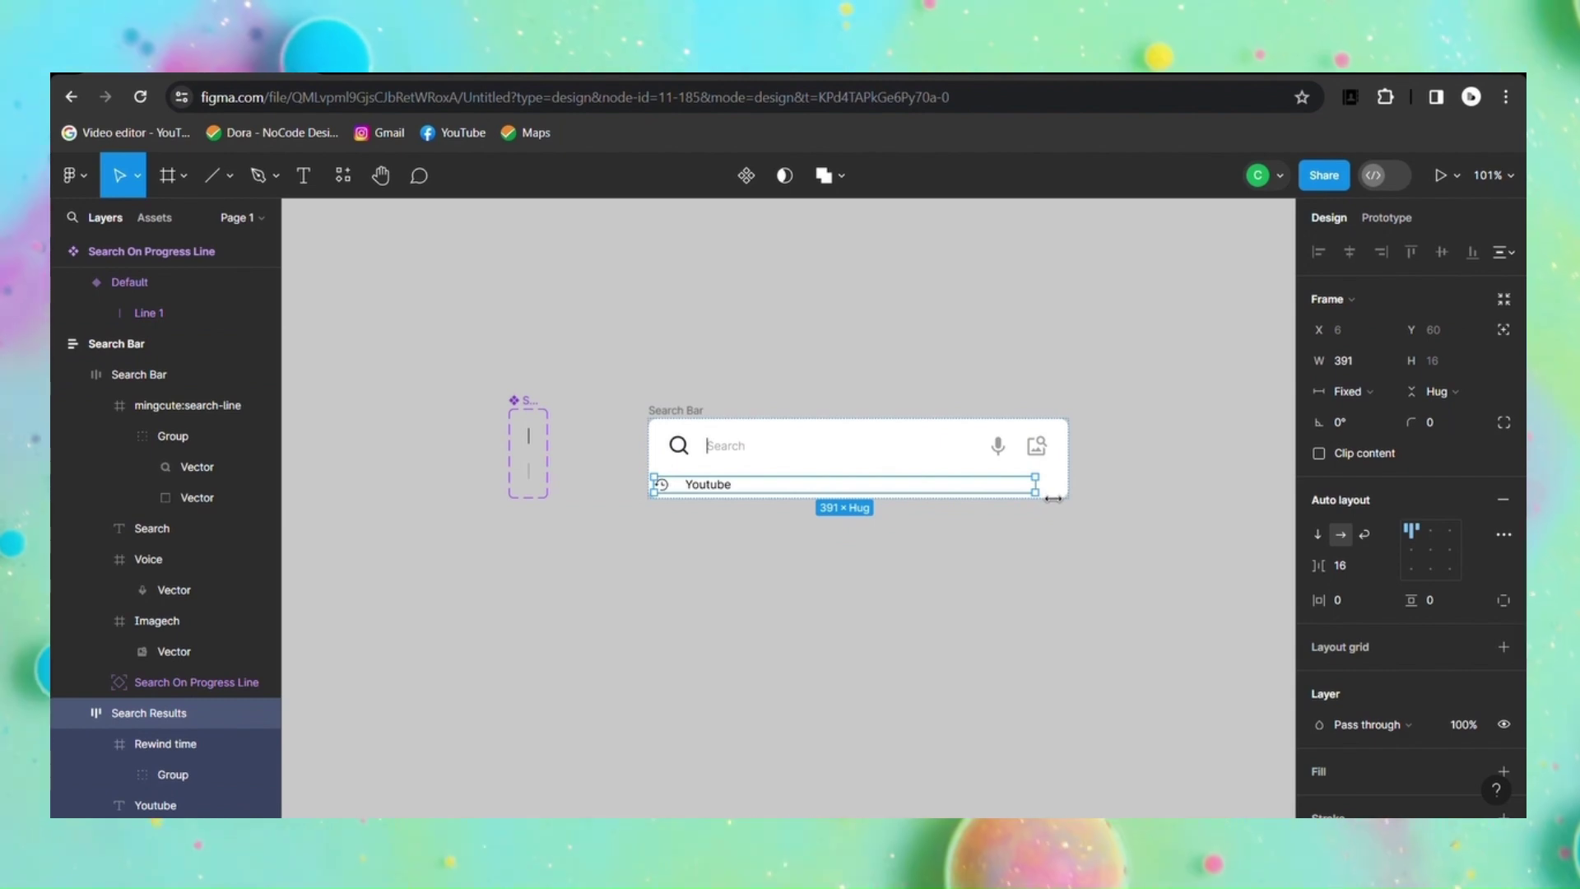
pyautogui.moveTo(1053, 499); pyautogui.dragTo(1075, 499)
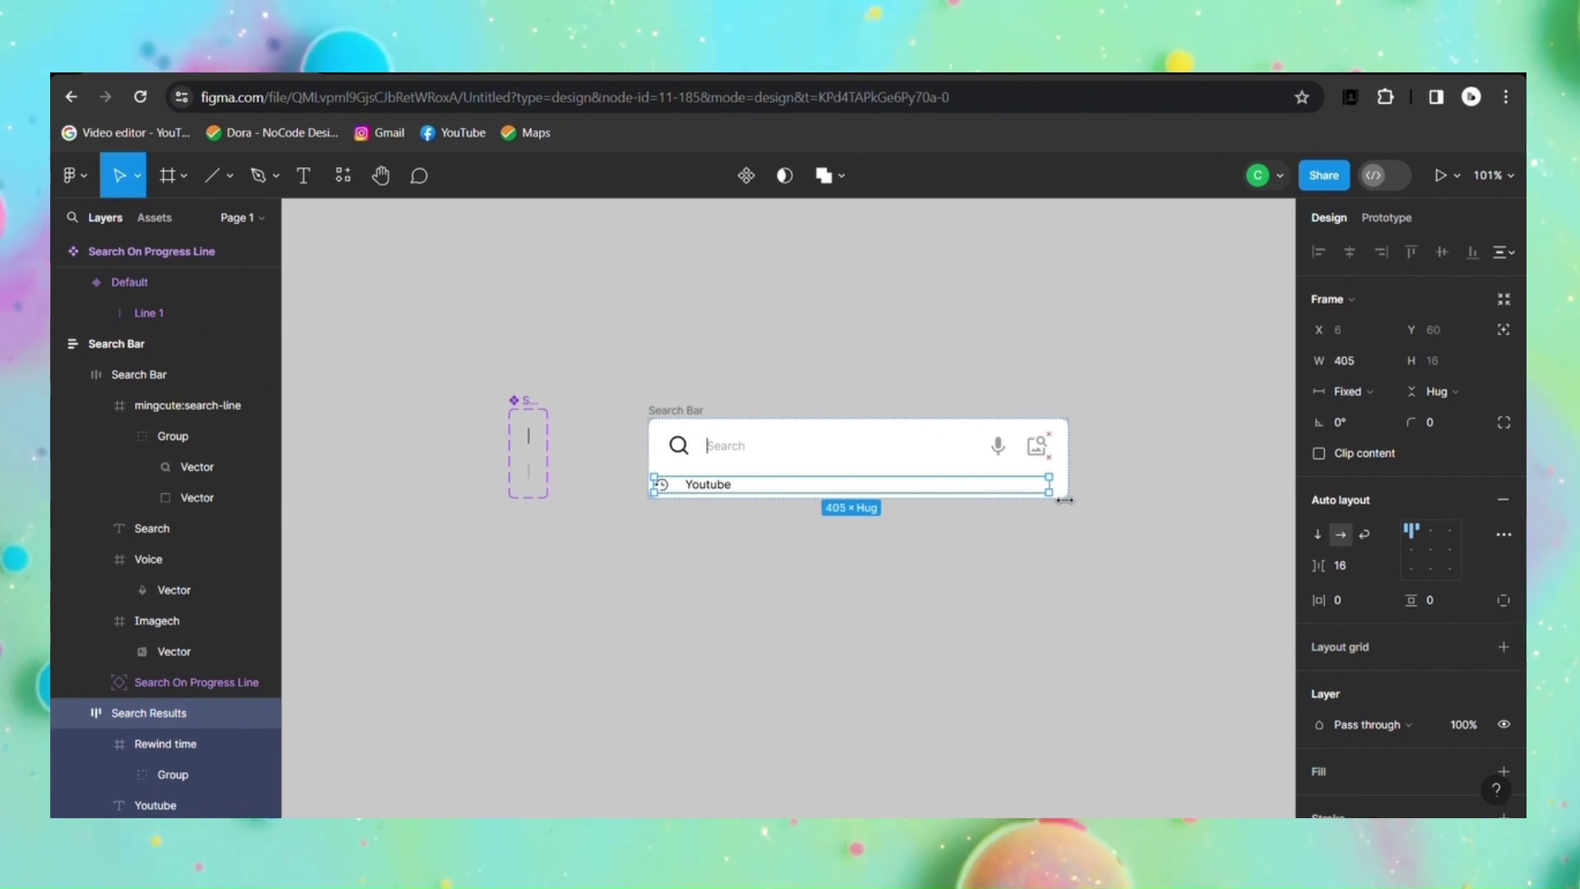
pyautogui.click(1059, 559)
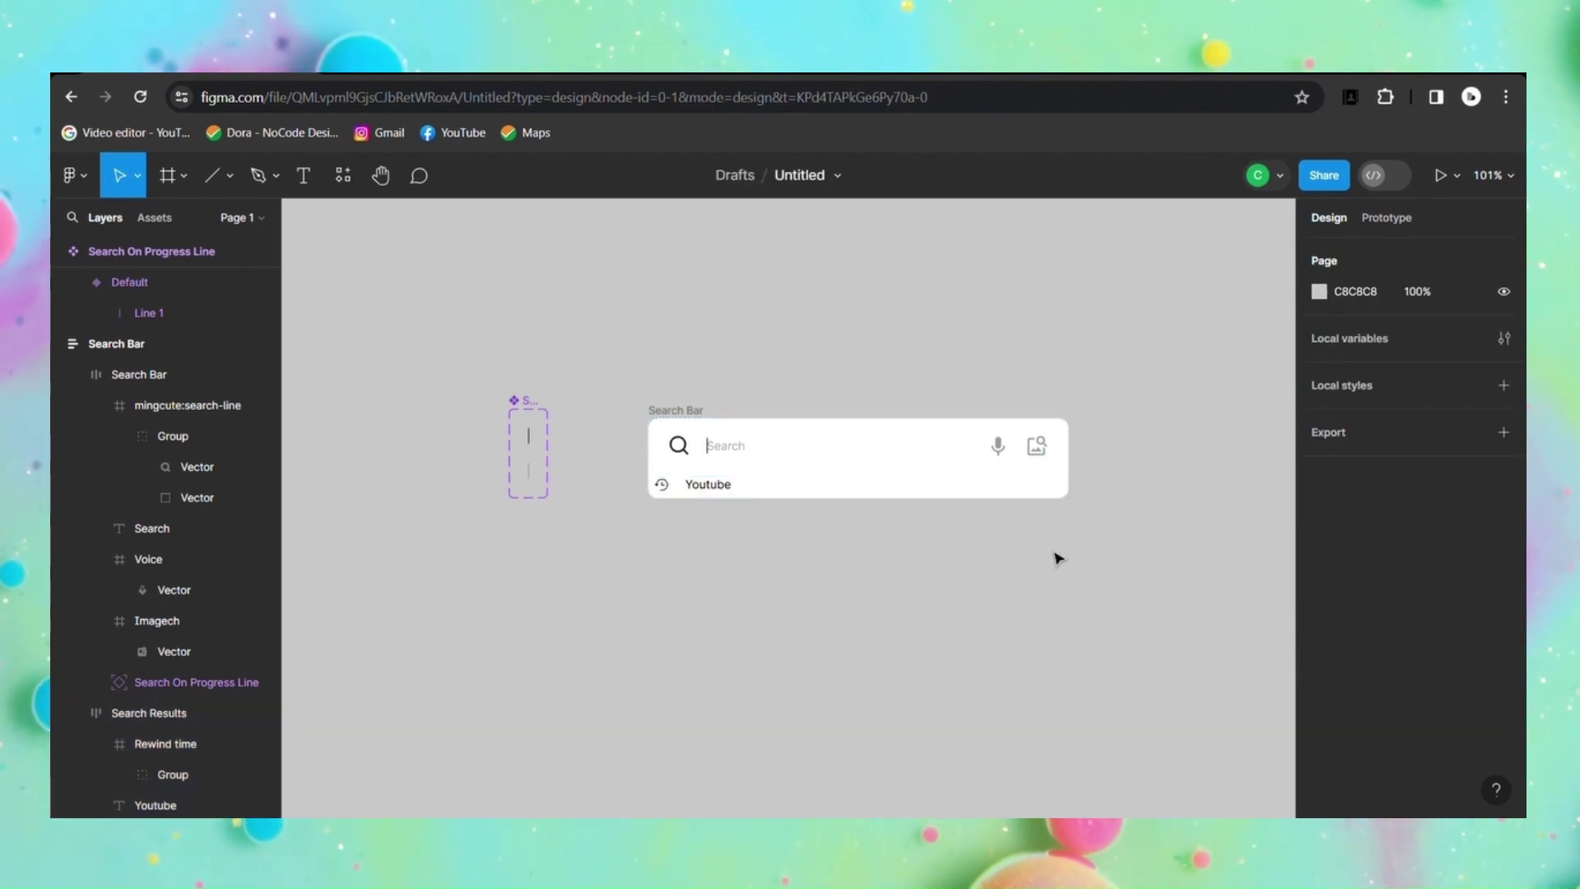
pyautogui.click(758, 493)
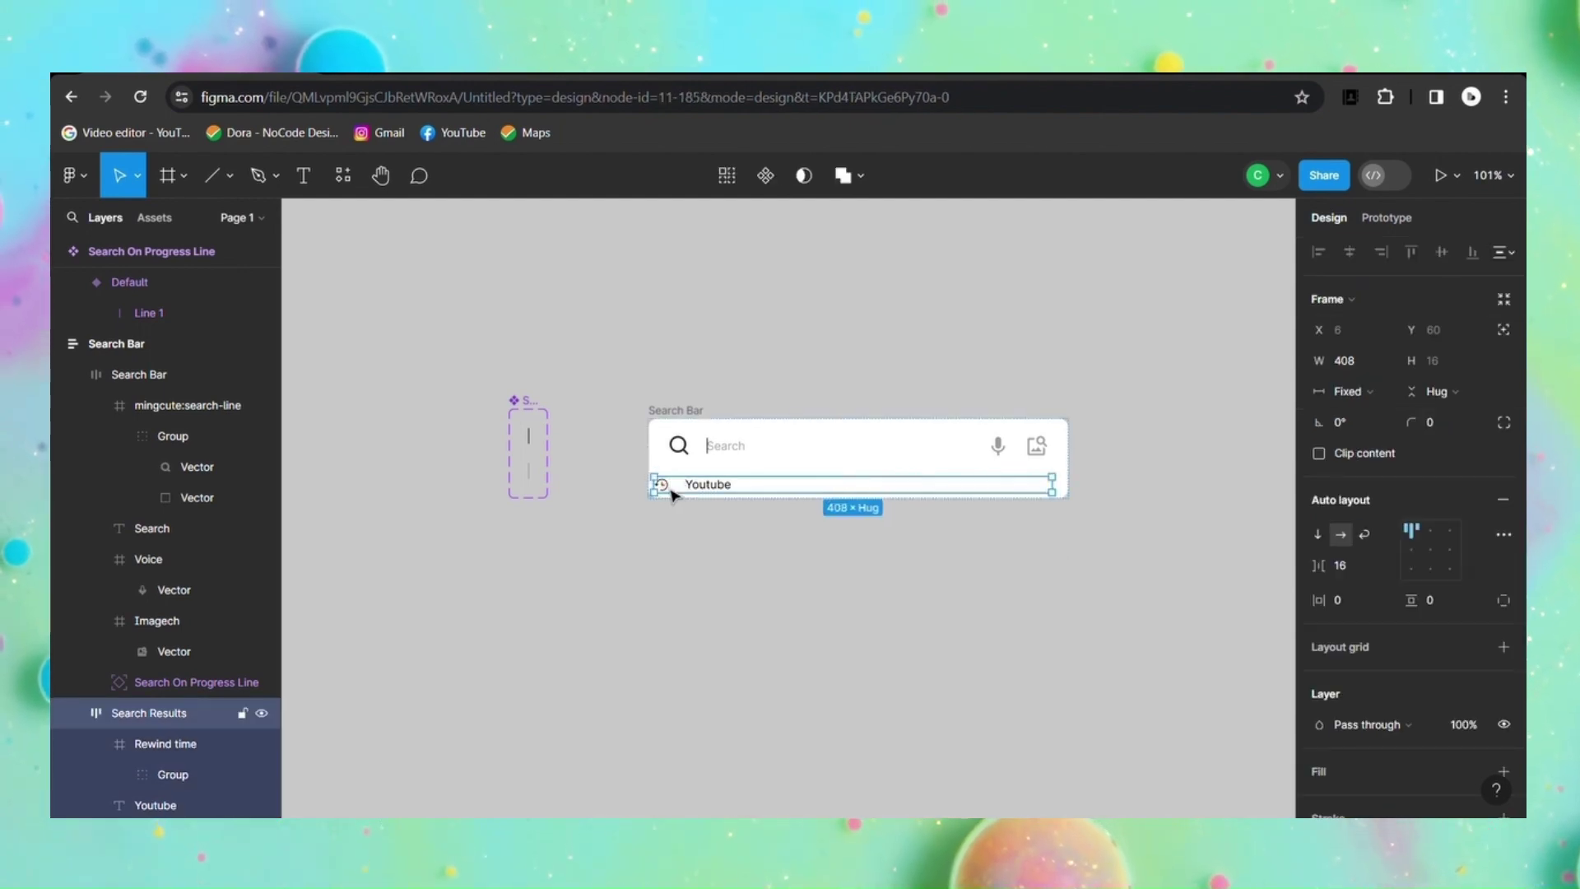
pyautogui.press('Escape')
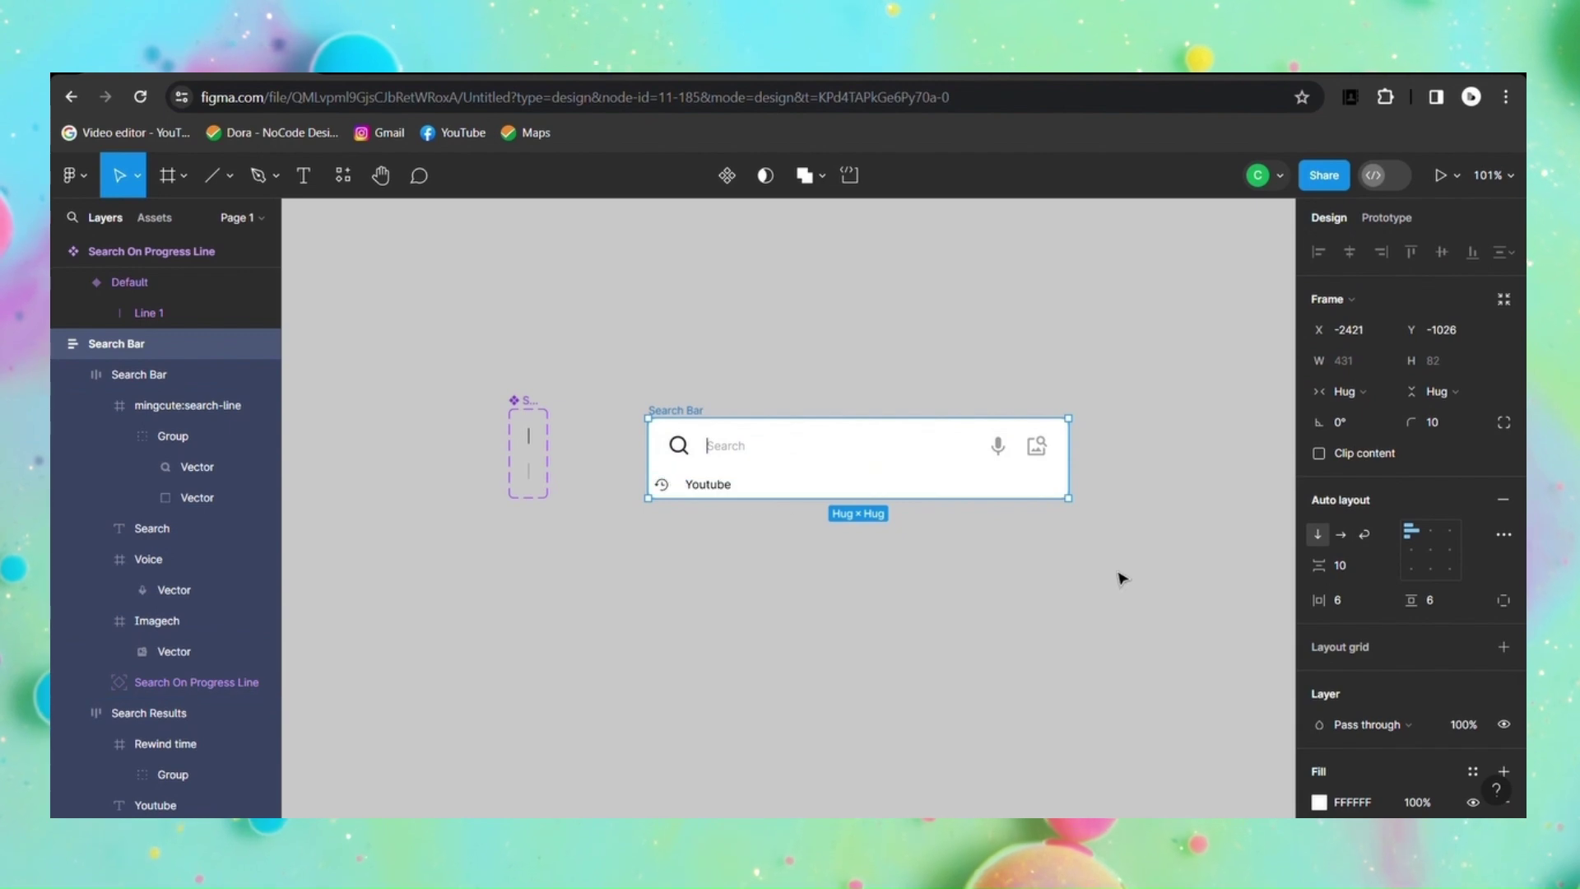
pyautogui.moveTo(1317, 600); pyautogui.dragTo(1323, 599)
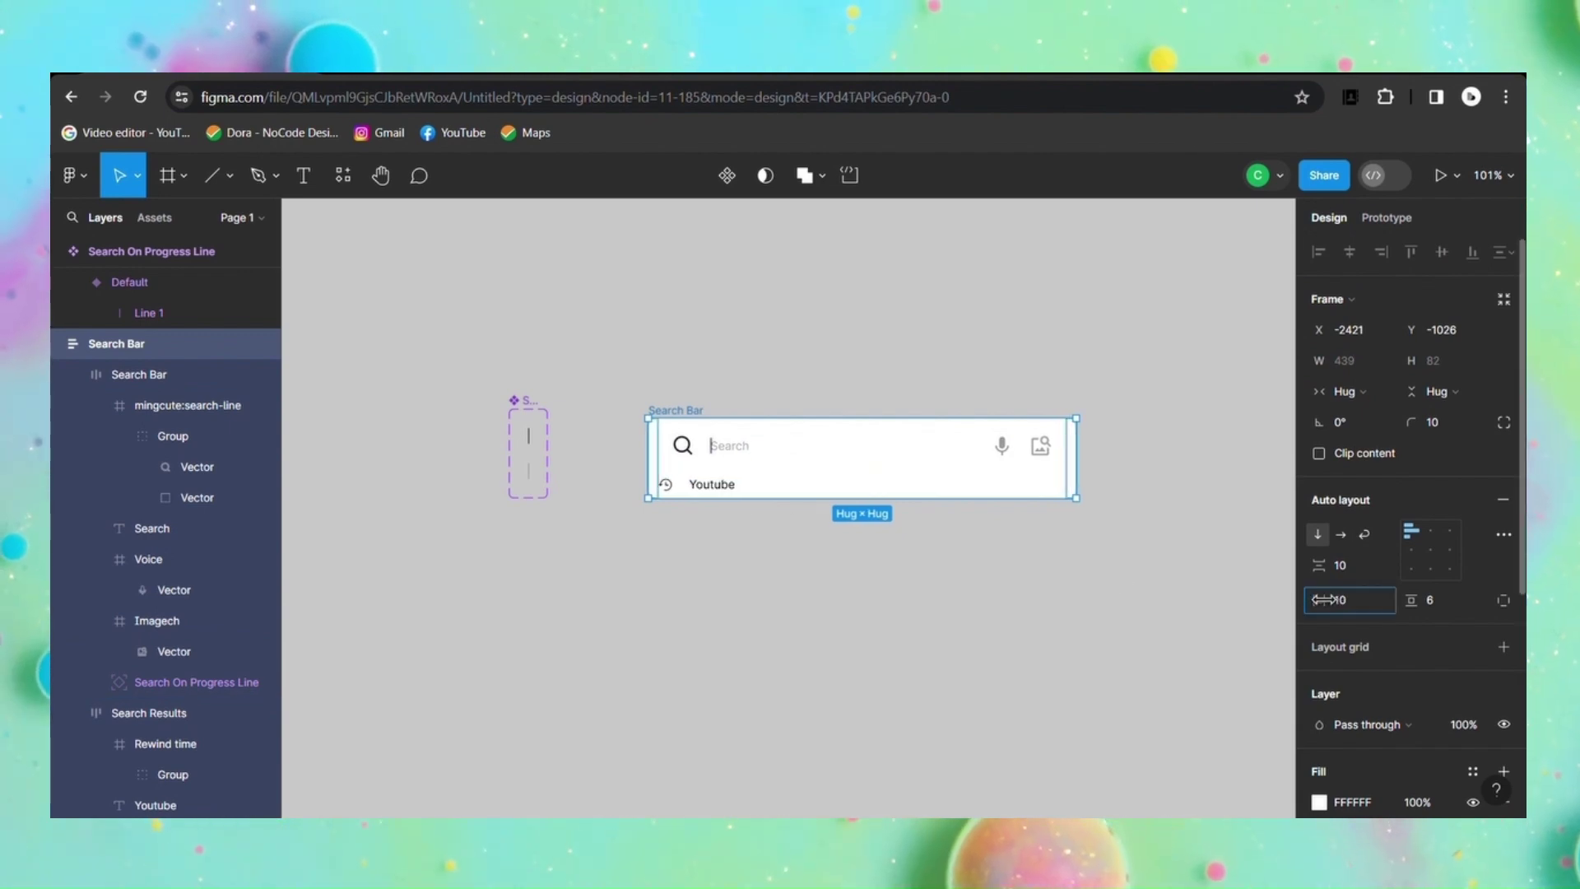
pyautogui.click(1170, 674)
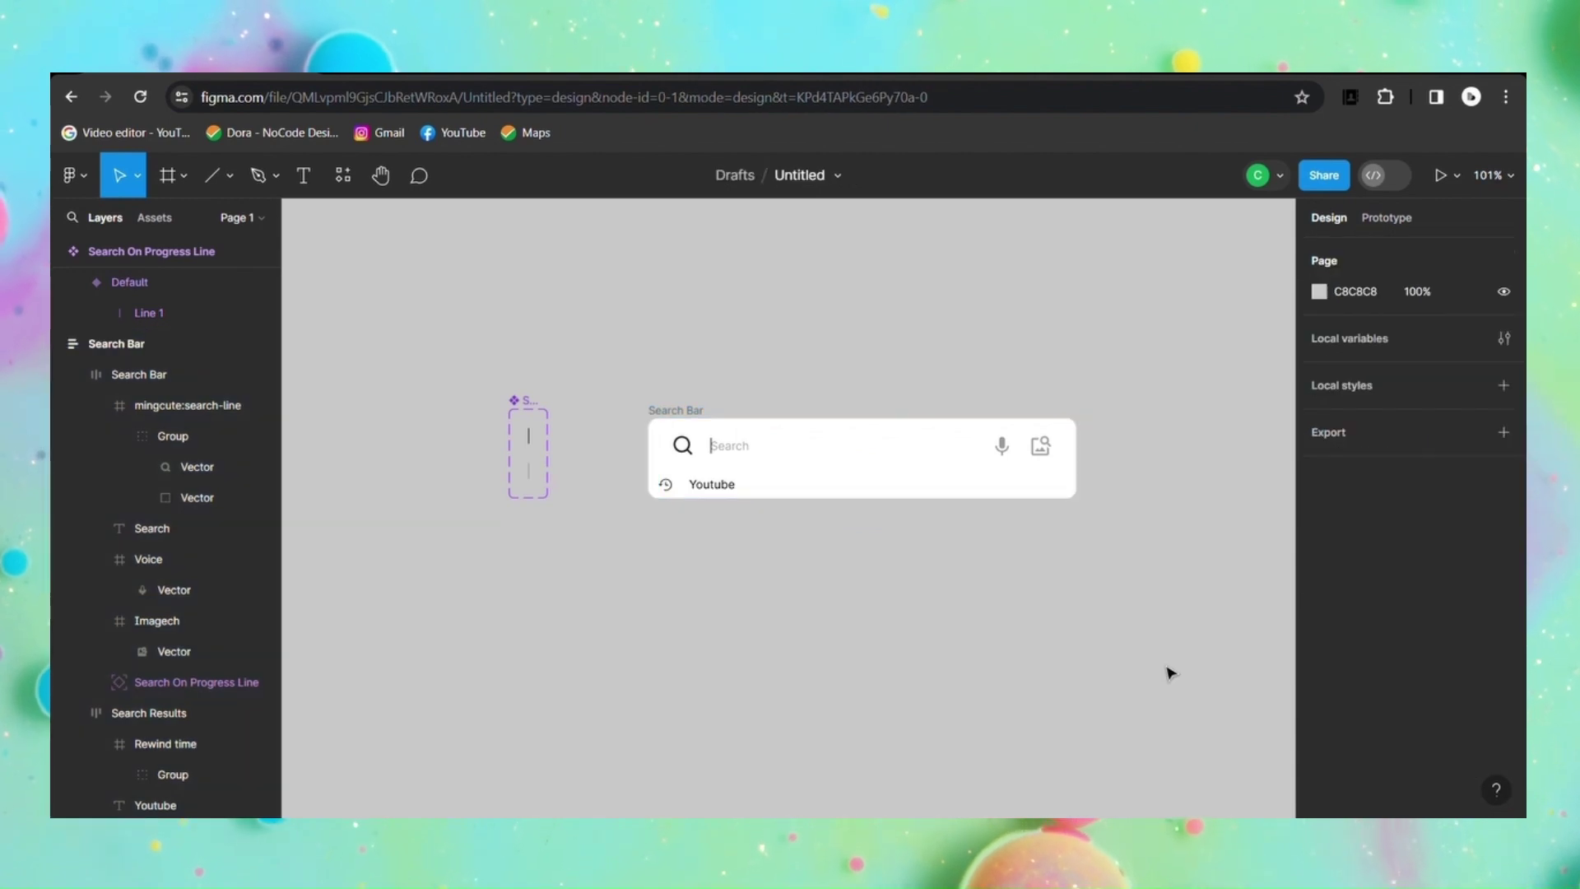
# Step: Give the Youtube result row about 20 horizontal padding to indent its icon and label
pyautogui.hotkey('ctrl', 'z')
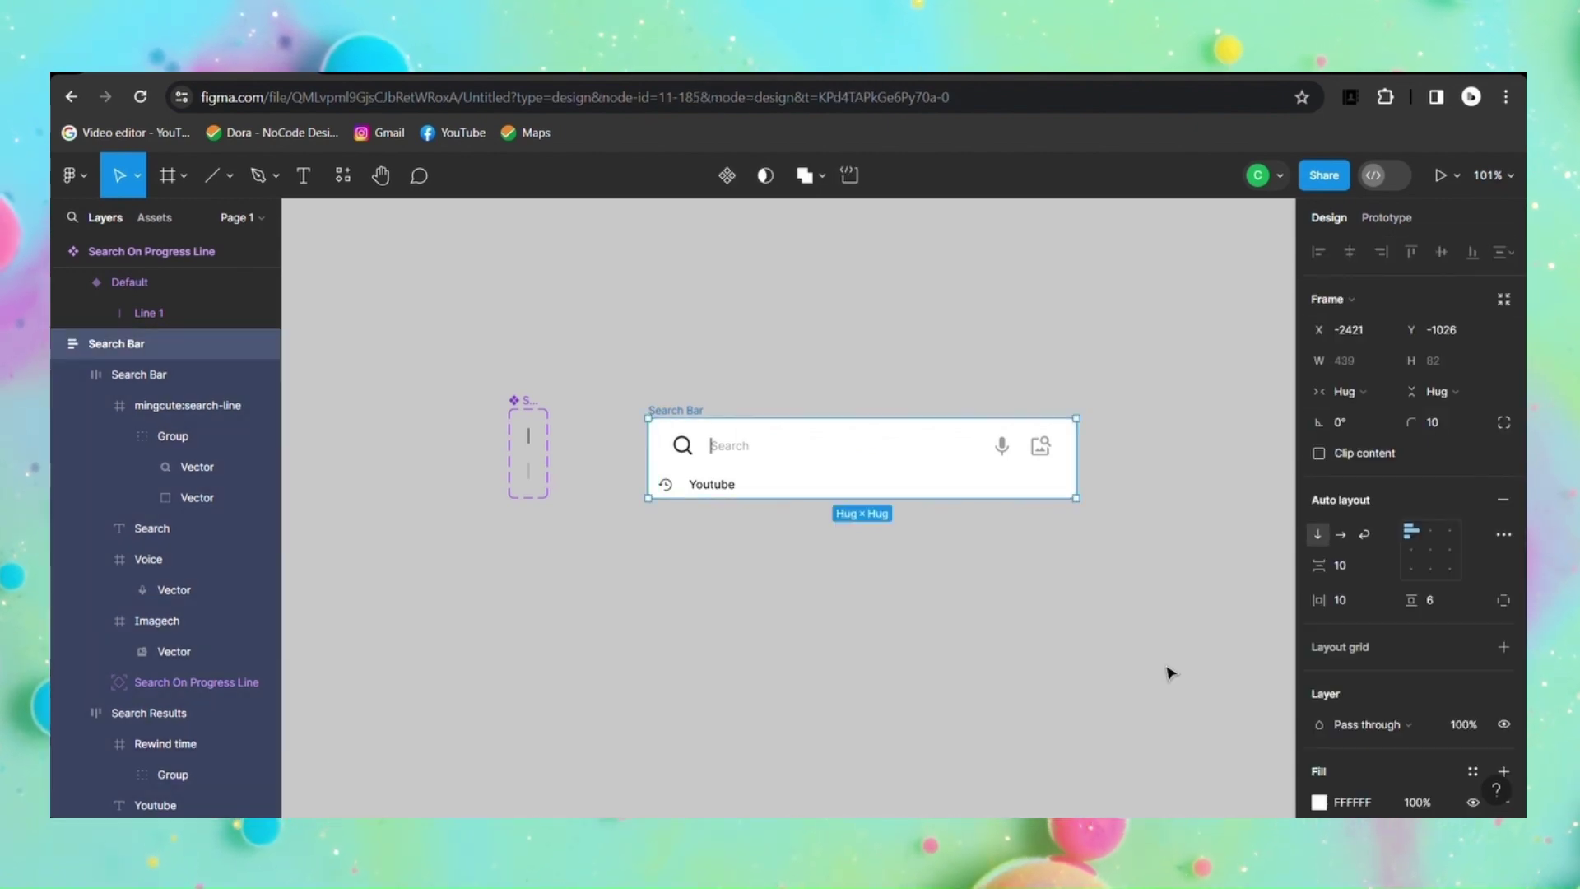
pyautogui.click(879, 620)
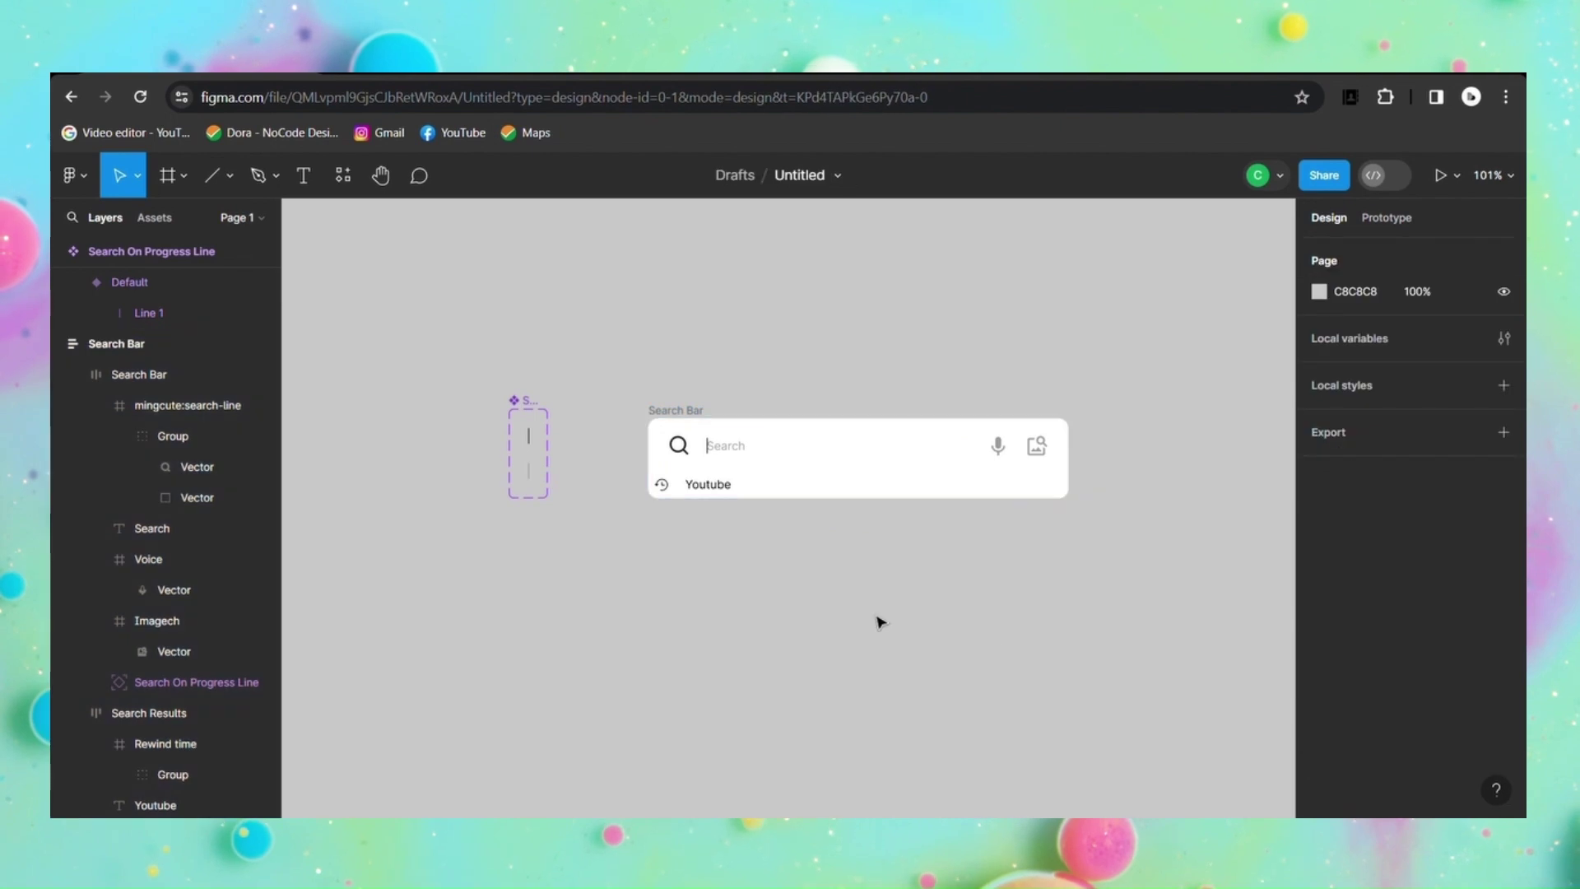
pyautogui.click(695, 494)
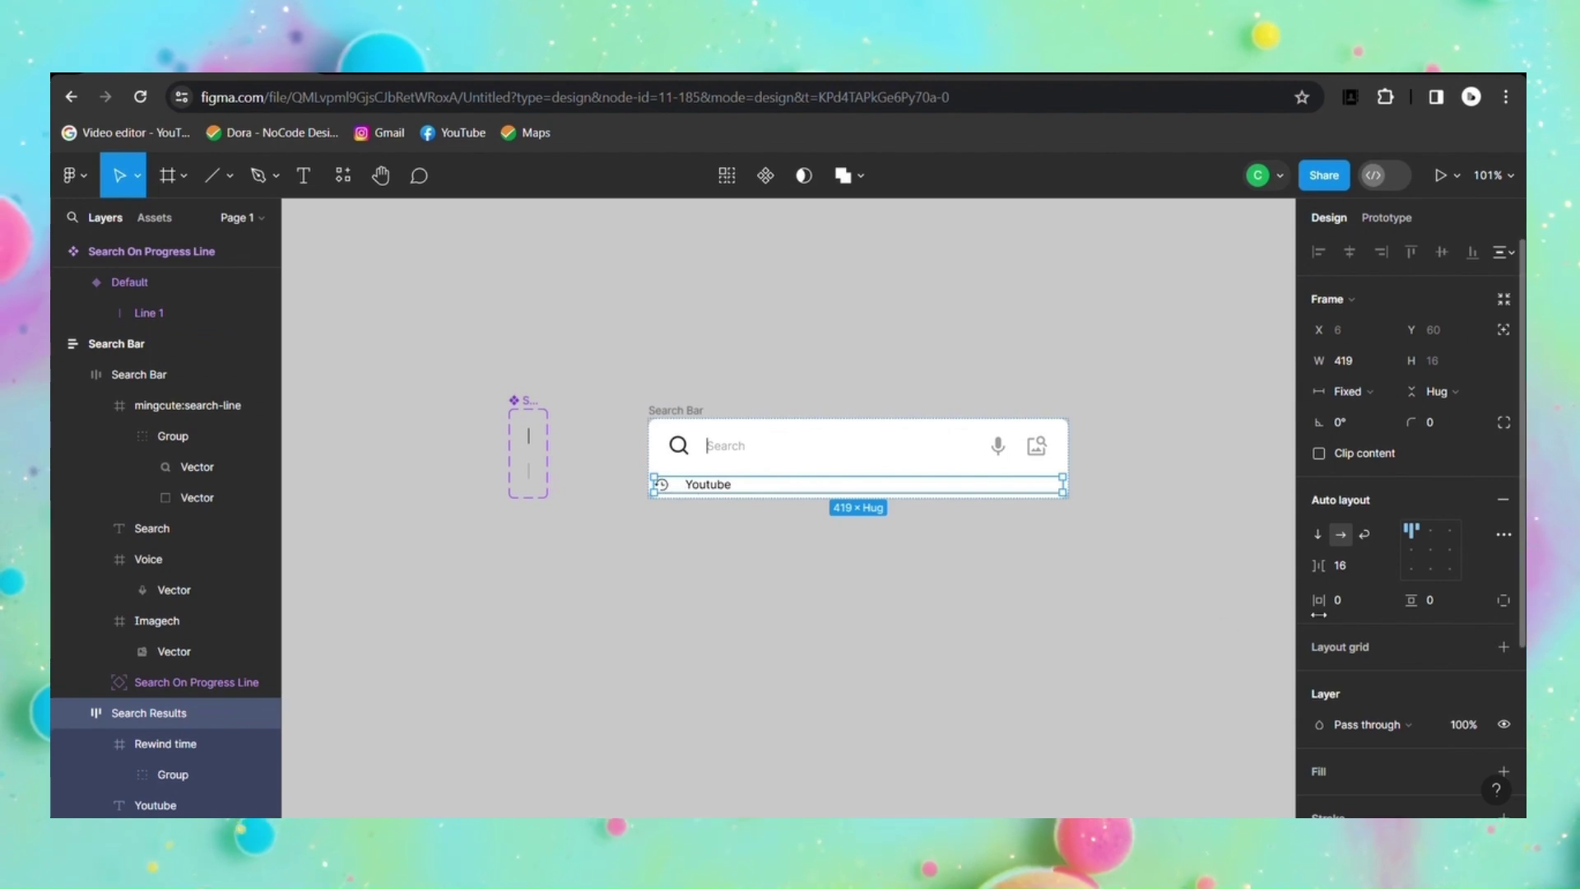
pyautogui.moveTo(1325, 602); pyautogui.dragTo(1365, 607)
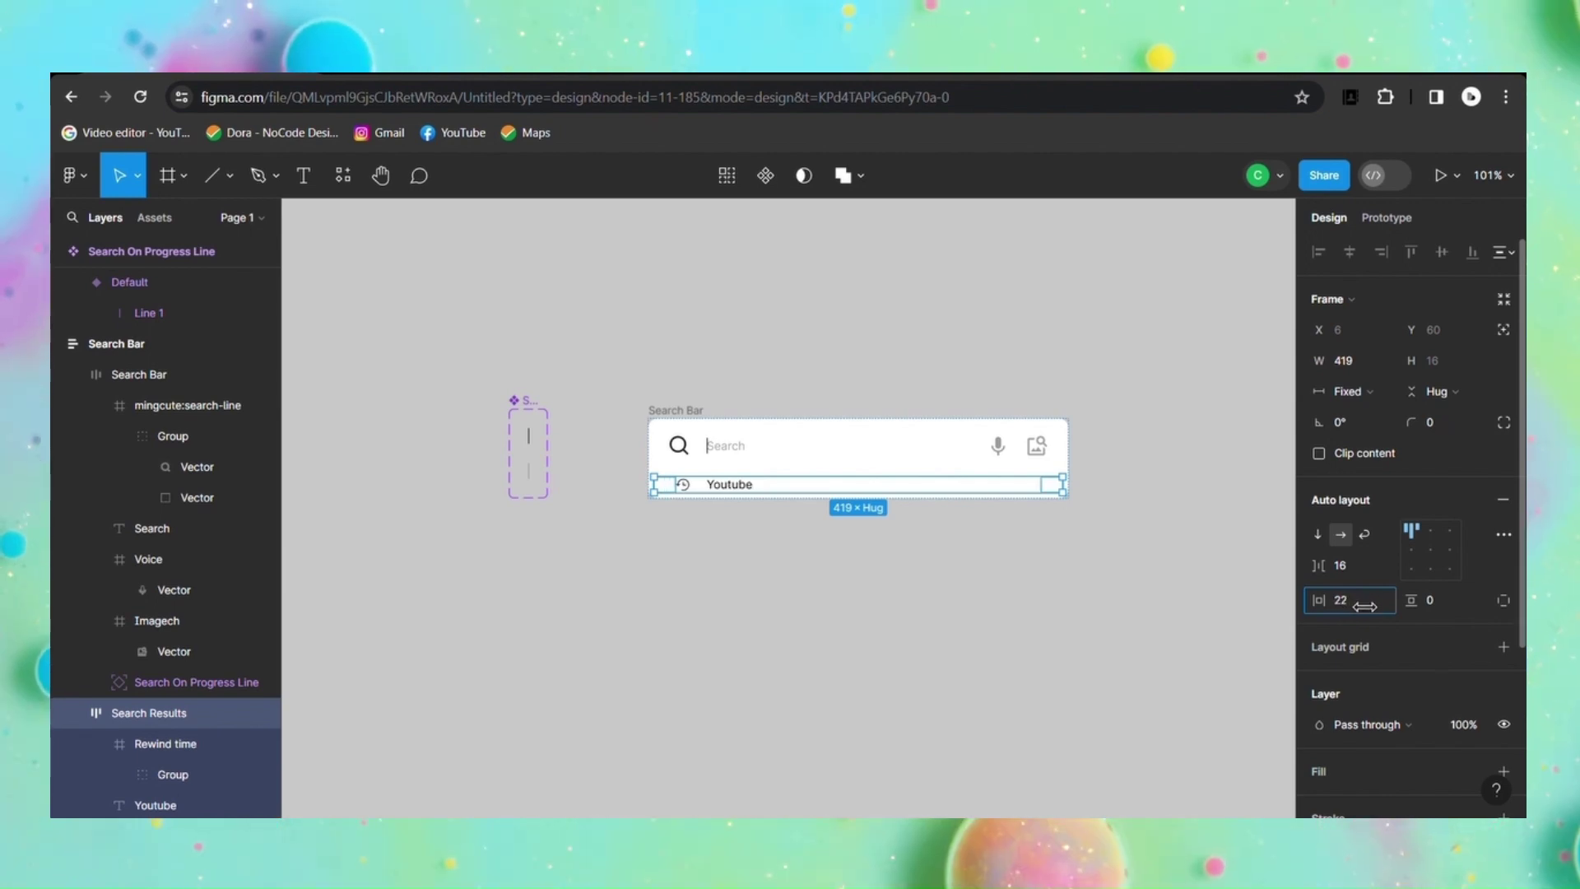
pyautogui.moveTo(1364, 607); pyautogui.dragTo(1360, 607)
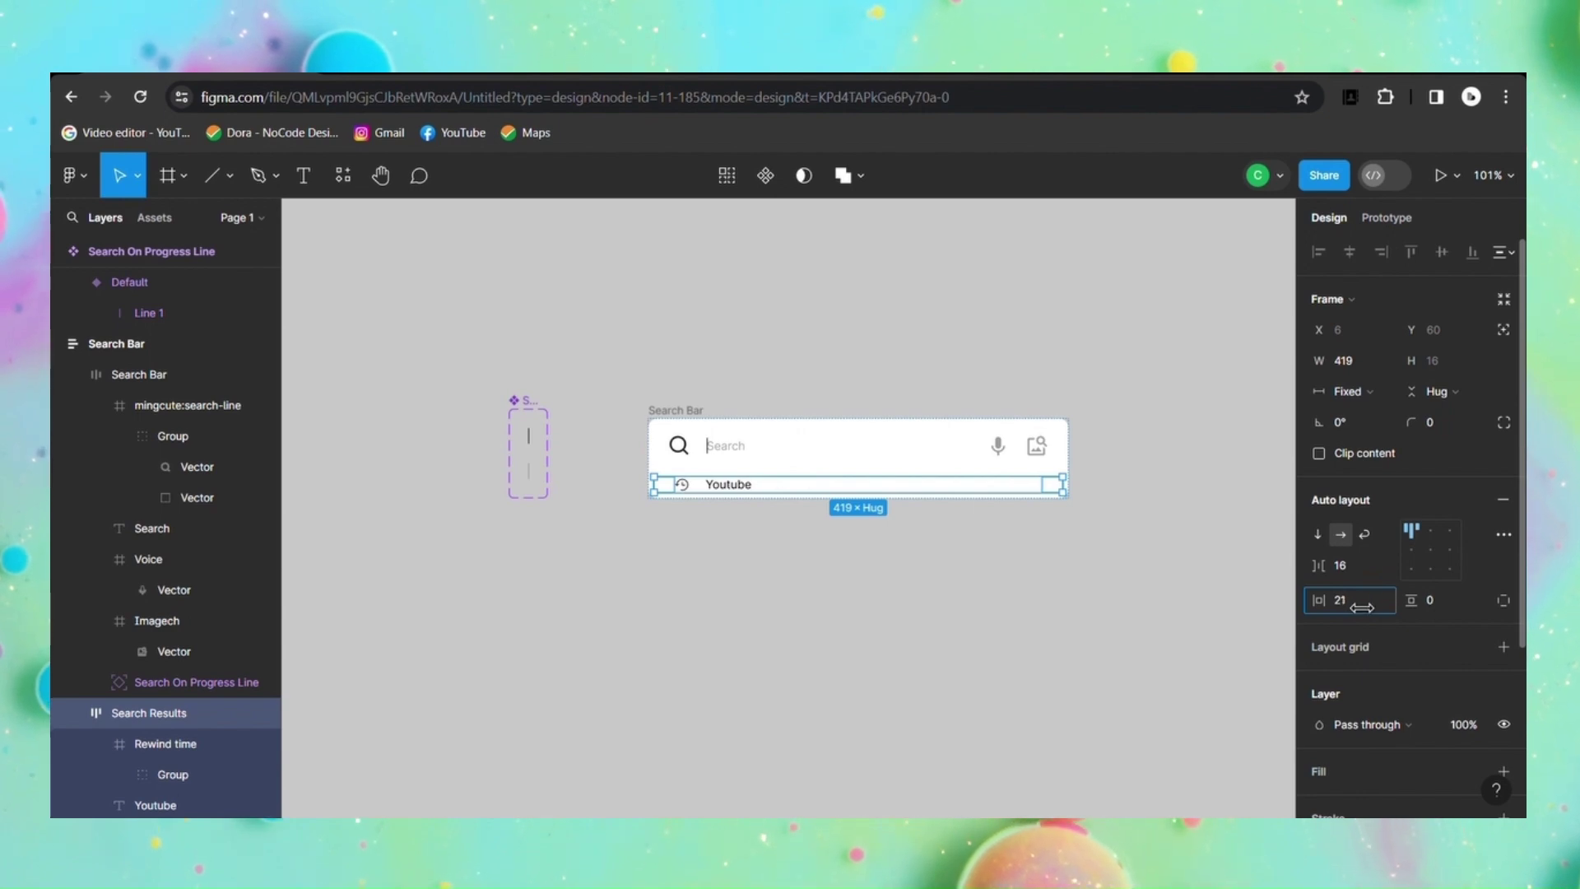
pyautogui.click(1096, 643)
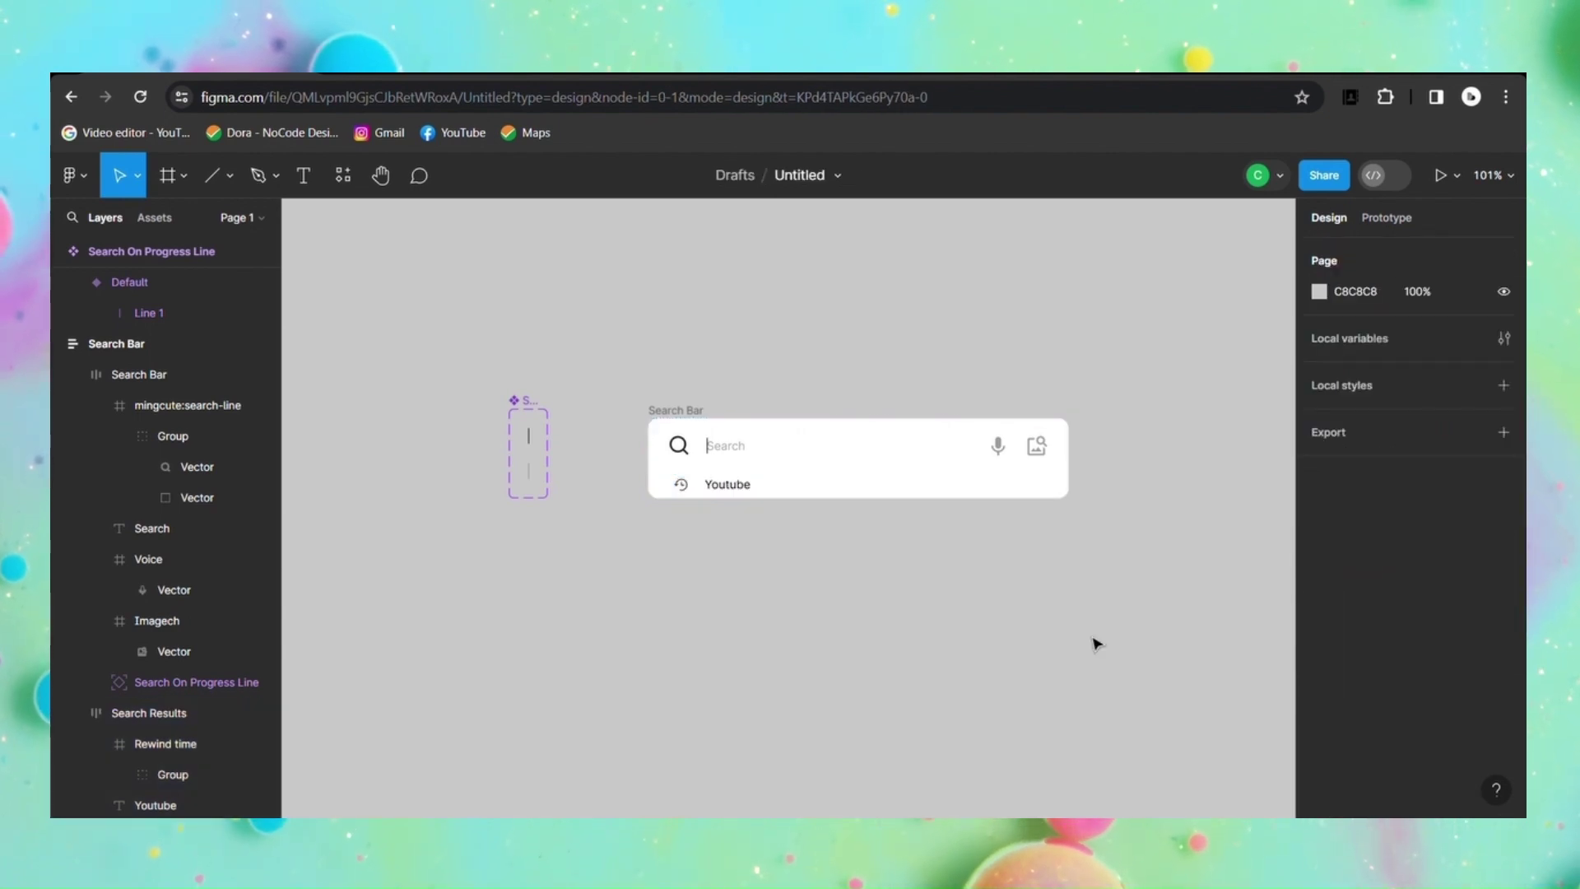
# Step: Duplicate the Youtube row, adjust the bar's row spacing, and relabel the copy Gaming
pyautogui.click(788, 492)
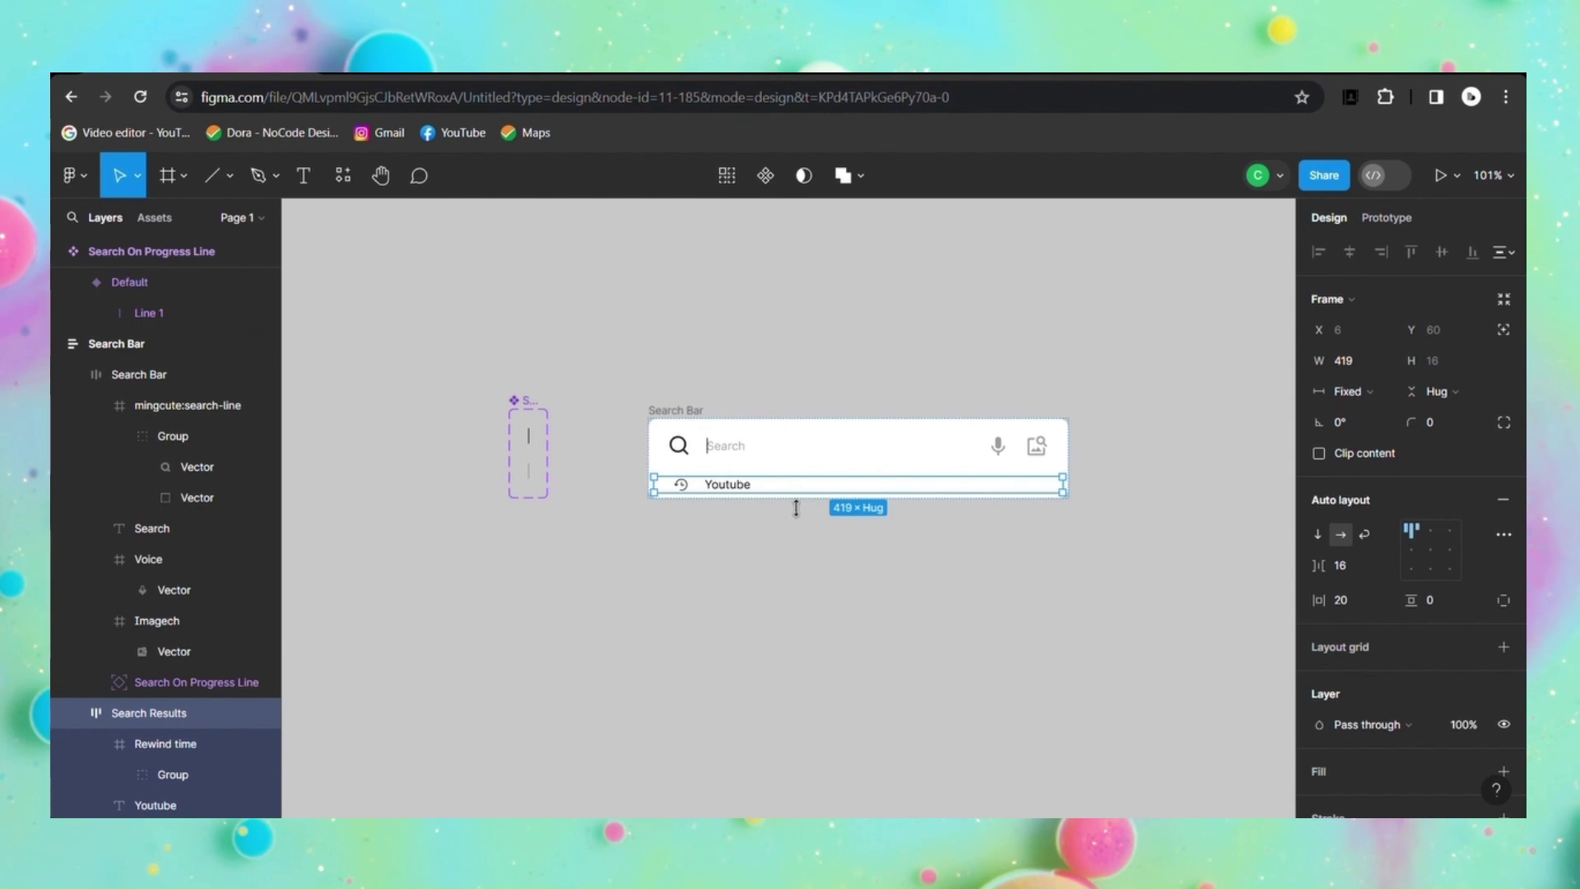
pyautogui.hotkey('ctrl', 'd')
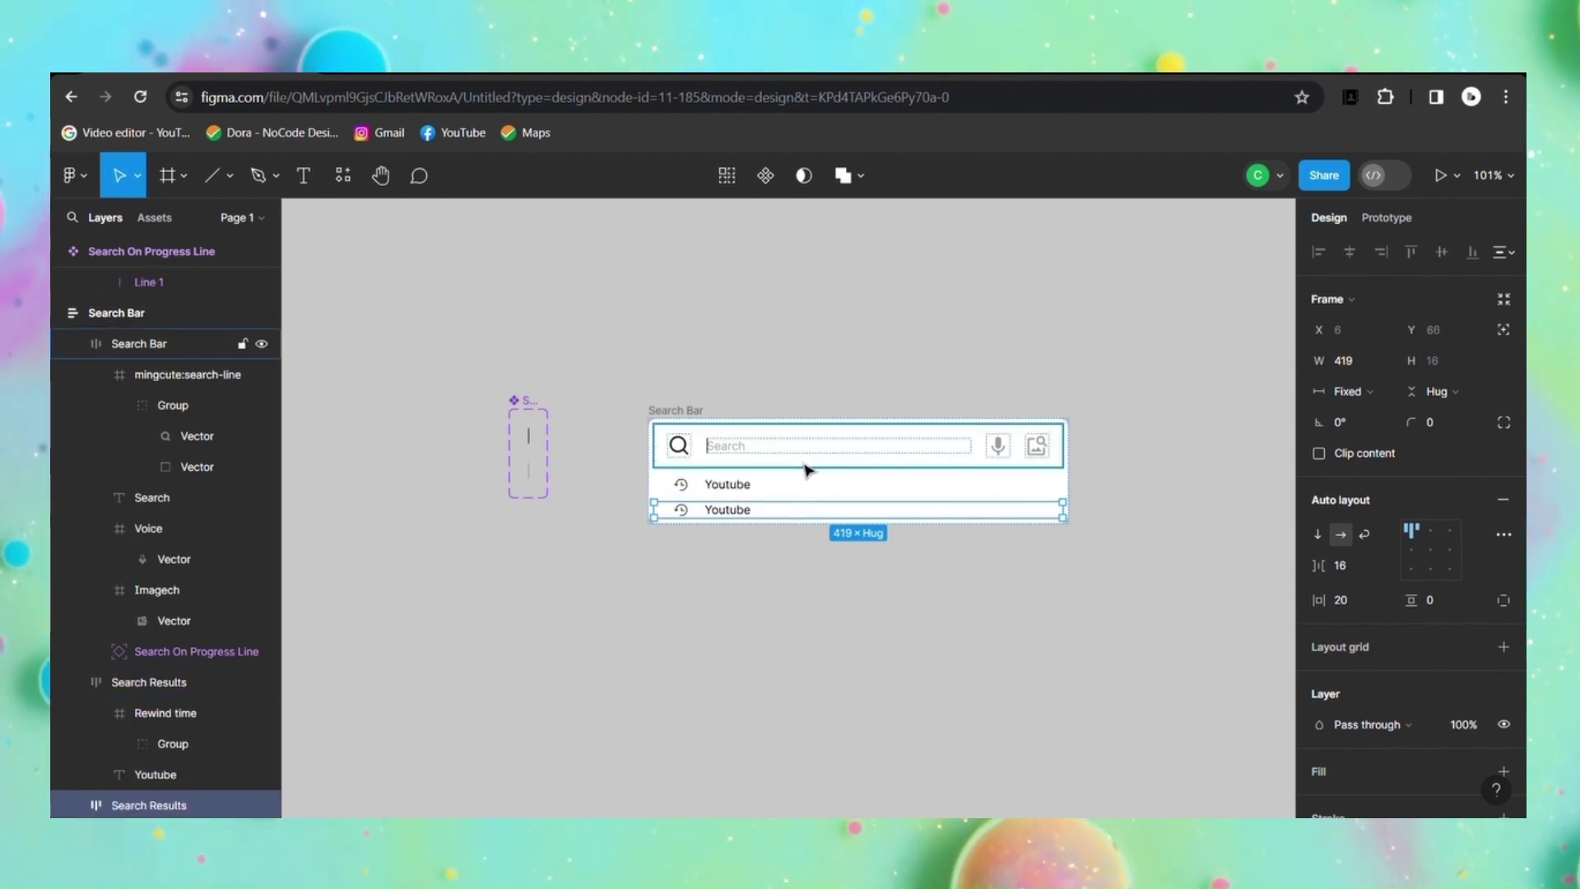
pyautogui.press('Escape')
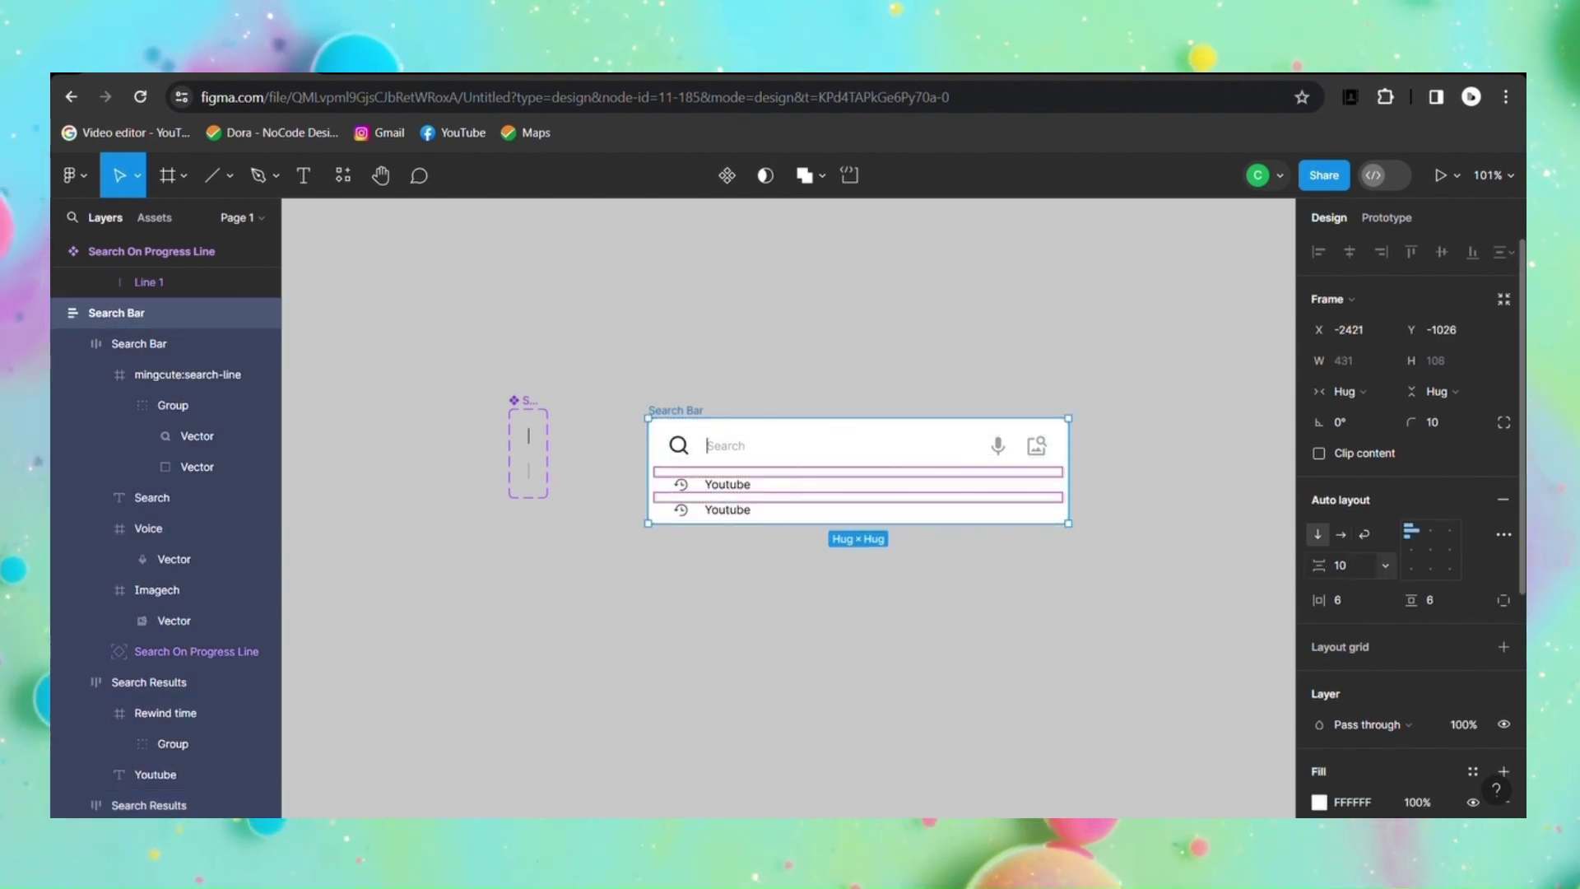
pyautogui.moveTo(1317, 566); pyautogui.dragTo(1319, 568)
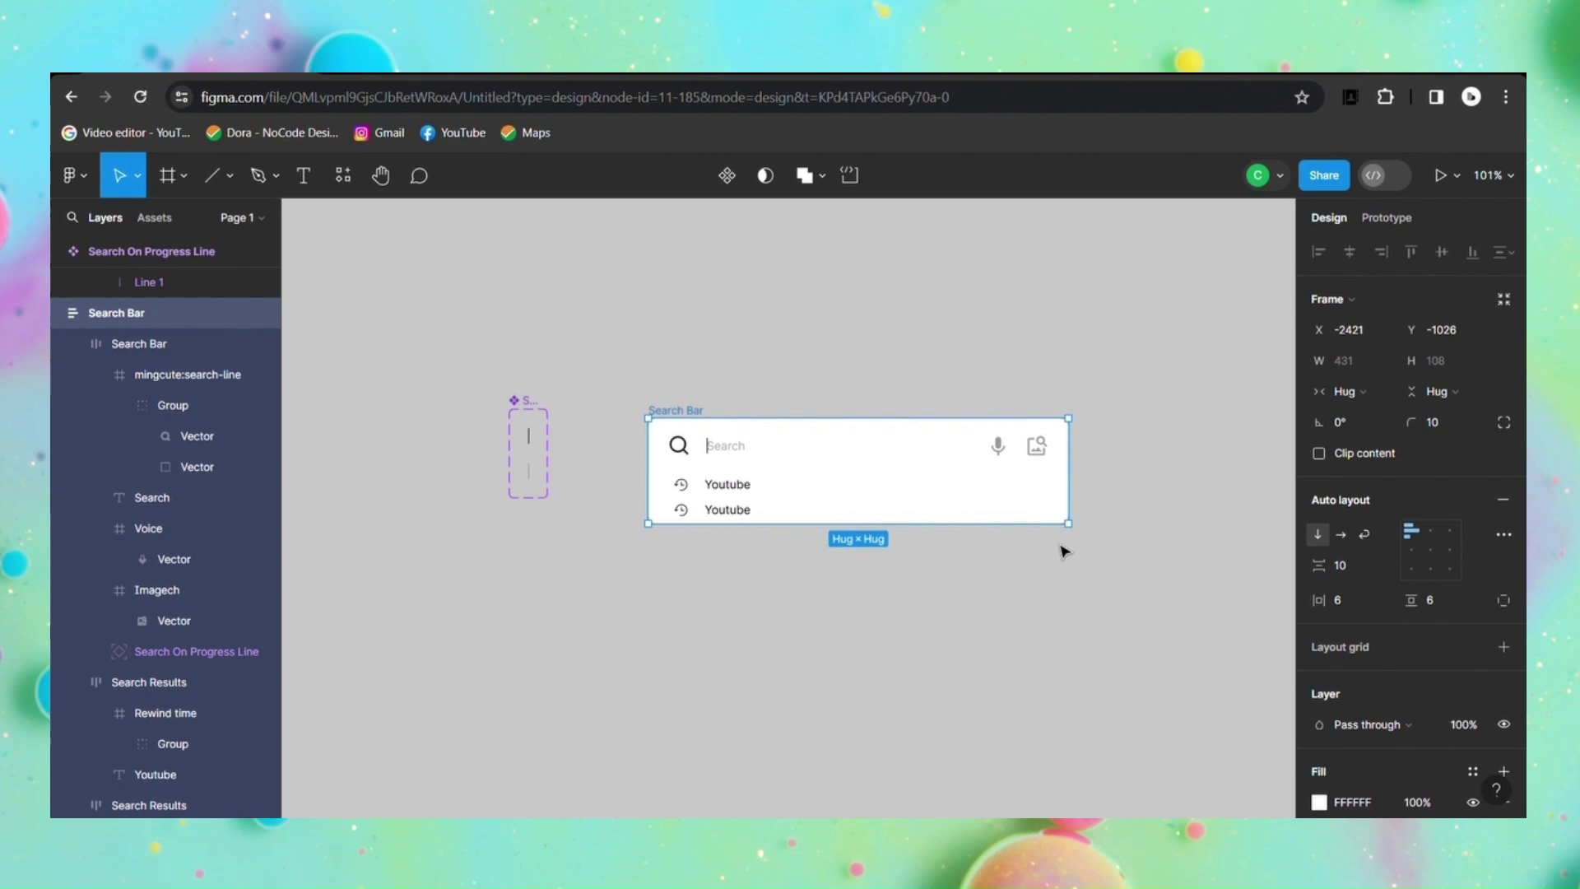
pyautogui.click(739, 512)
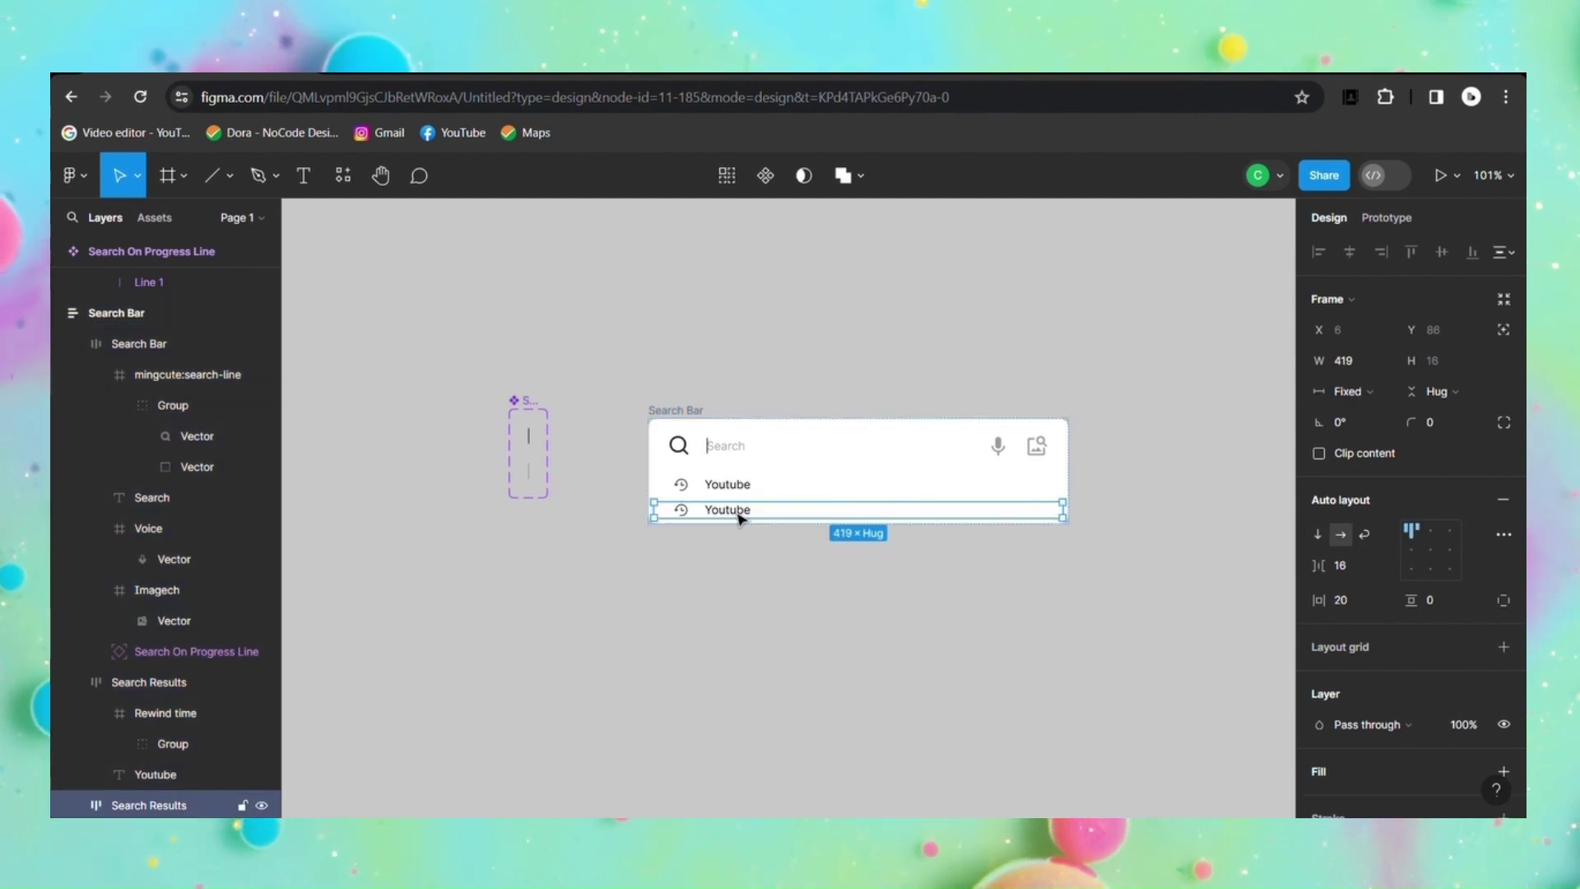
pyautogui.press('BackSpace')
pyautogui.click(739, 516)
pyautogui.write('Gaming')
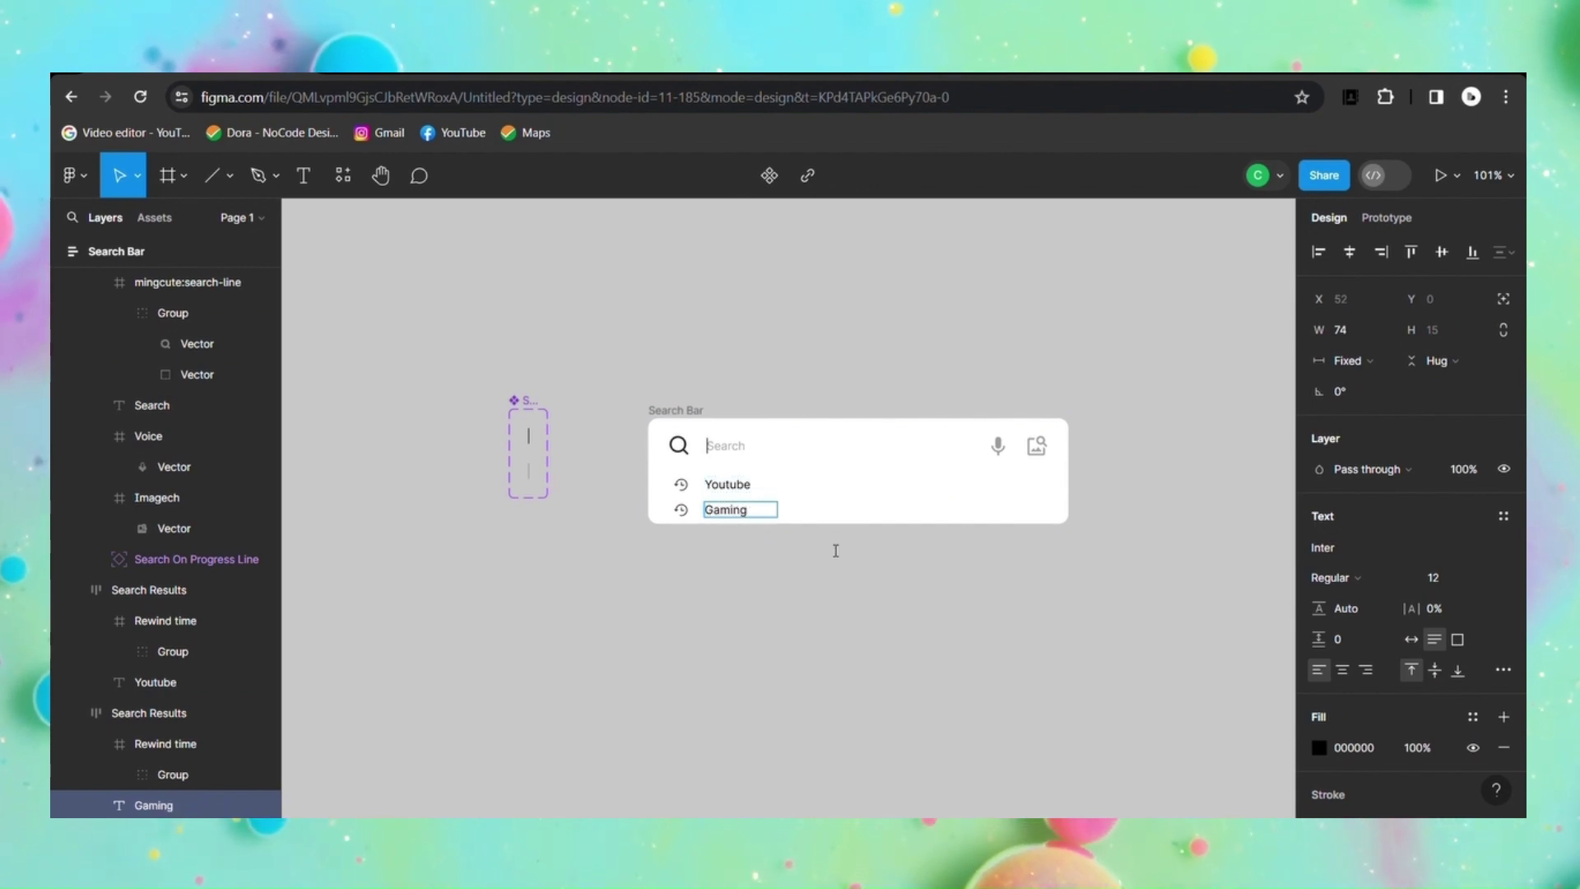
pyautogui.press('Escape')
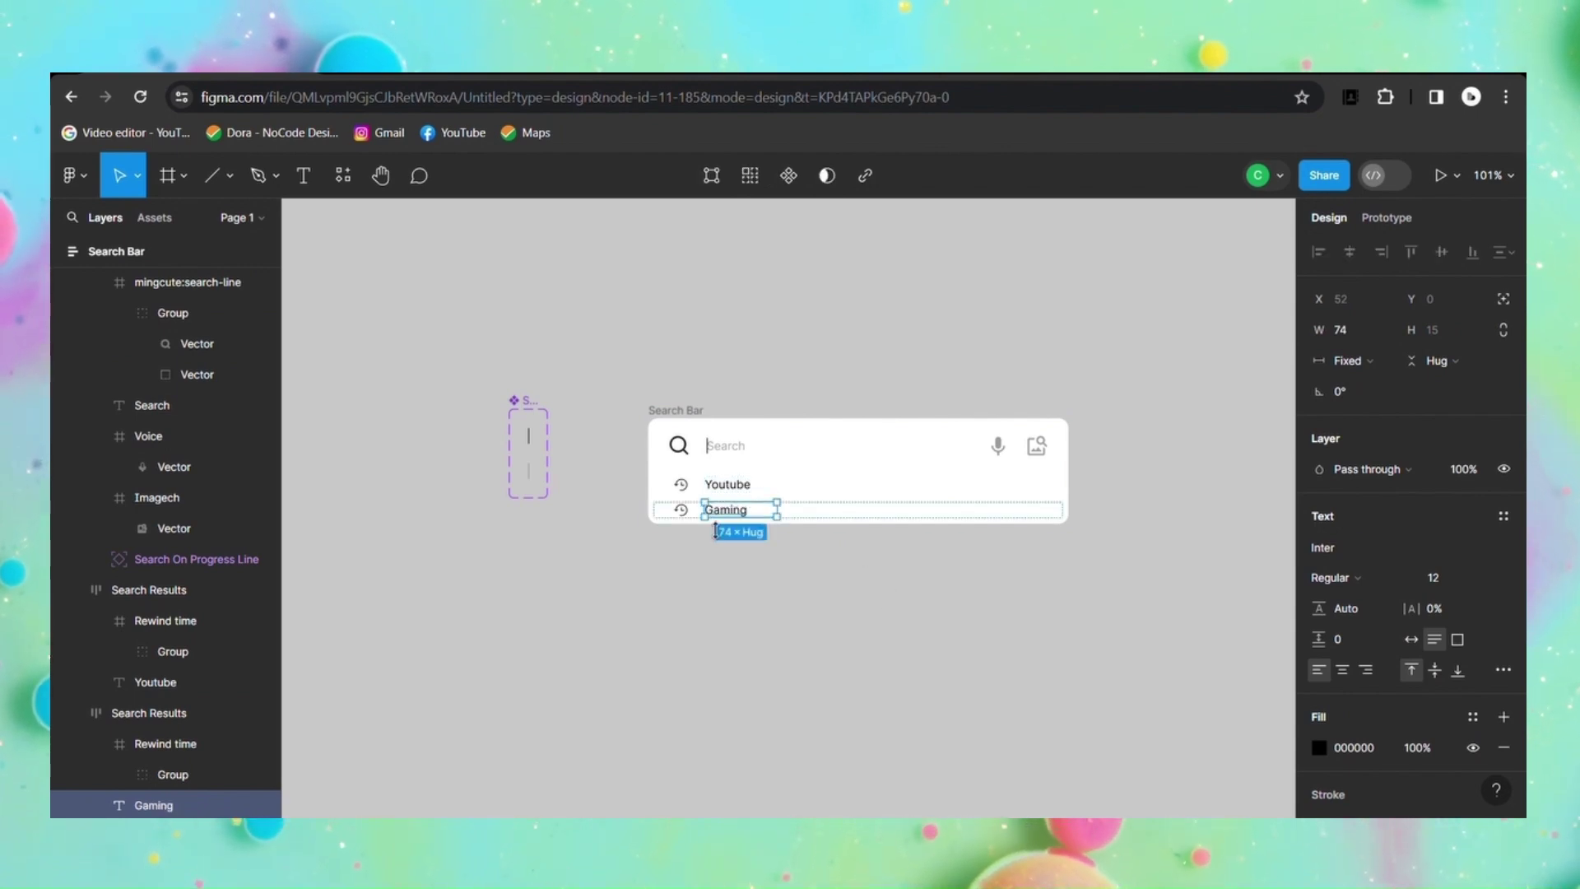
pyautogui.click(998, 536)
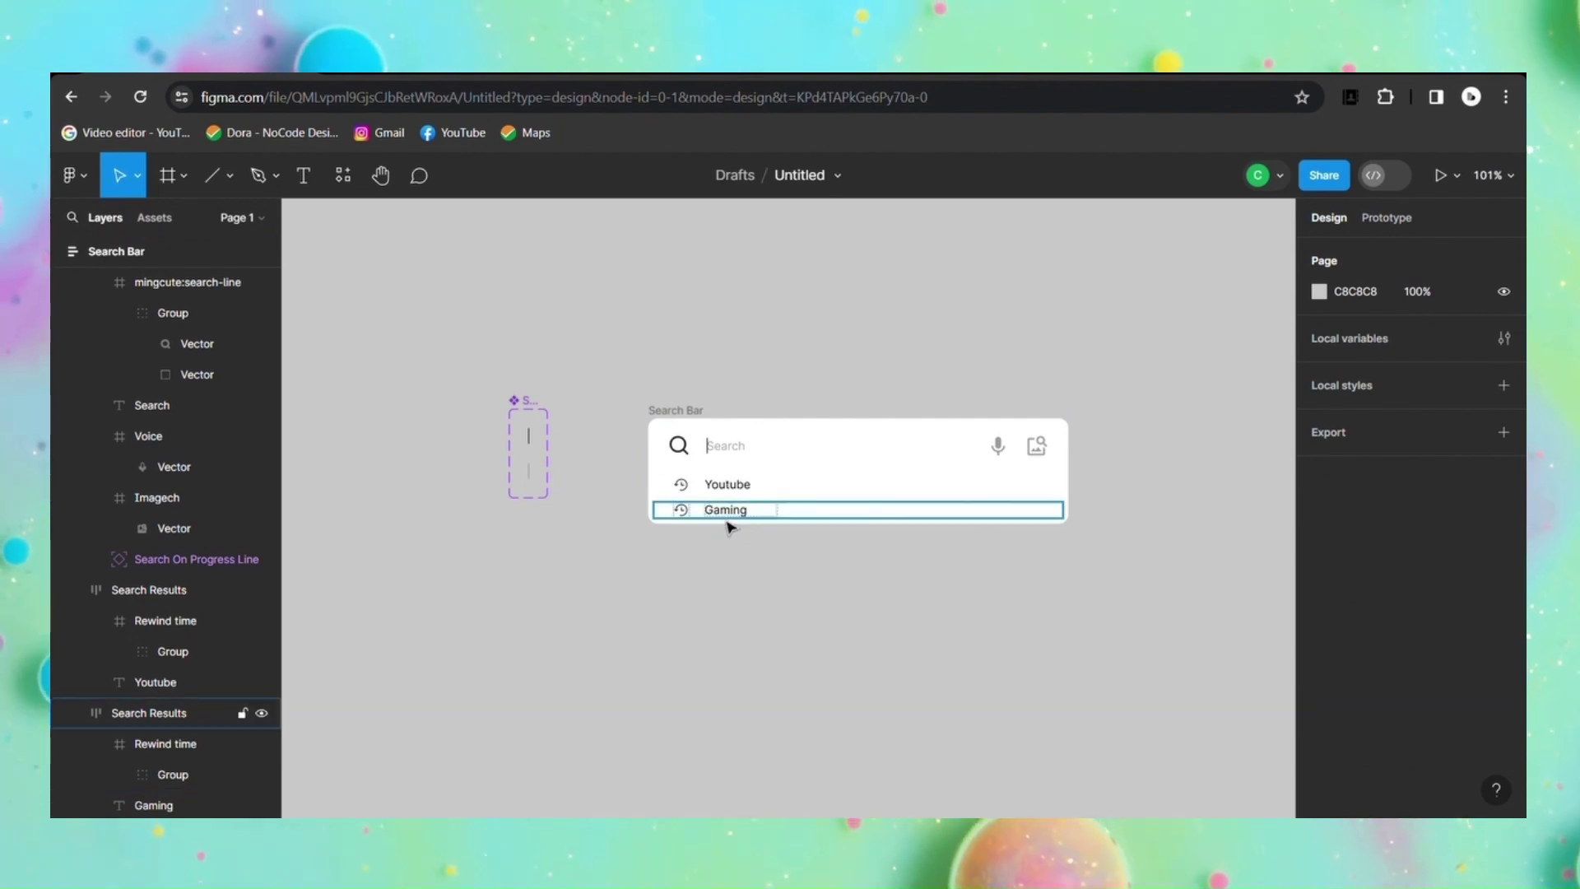
# Step: Duplicate the Gaming row into a one-line Popular Music row
pyautogui.click(794, 527)
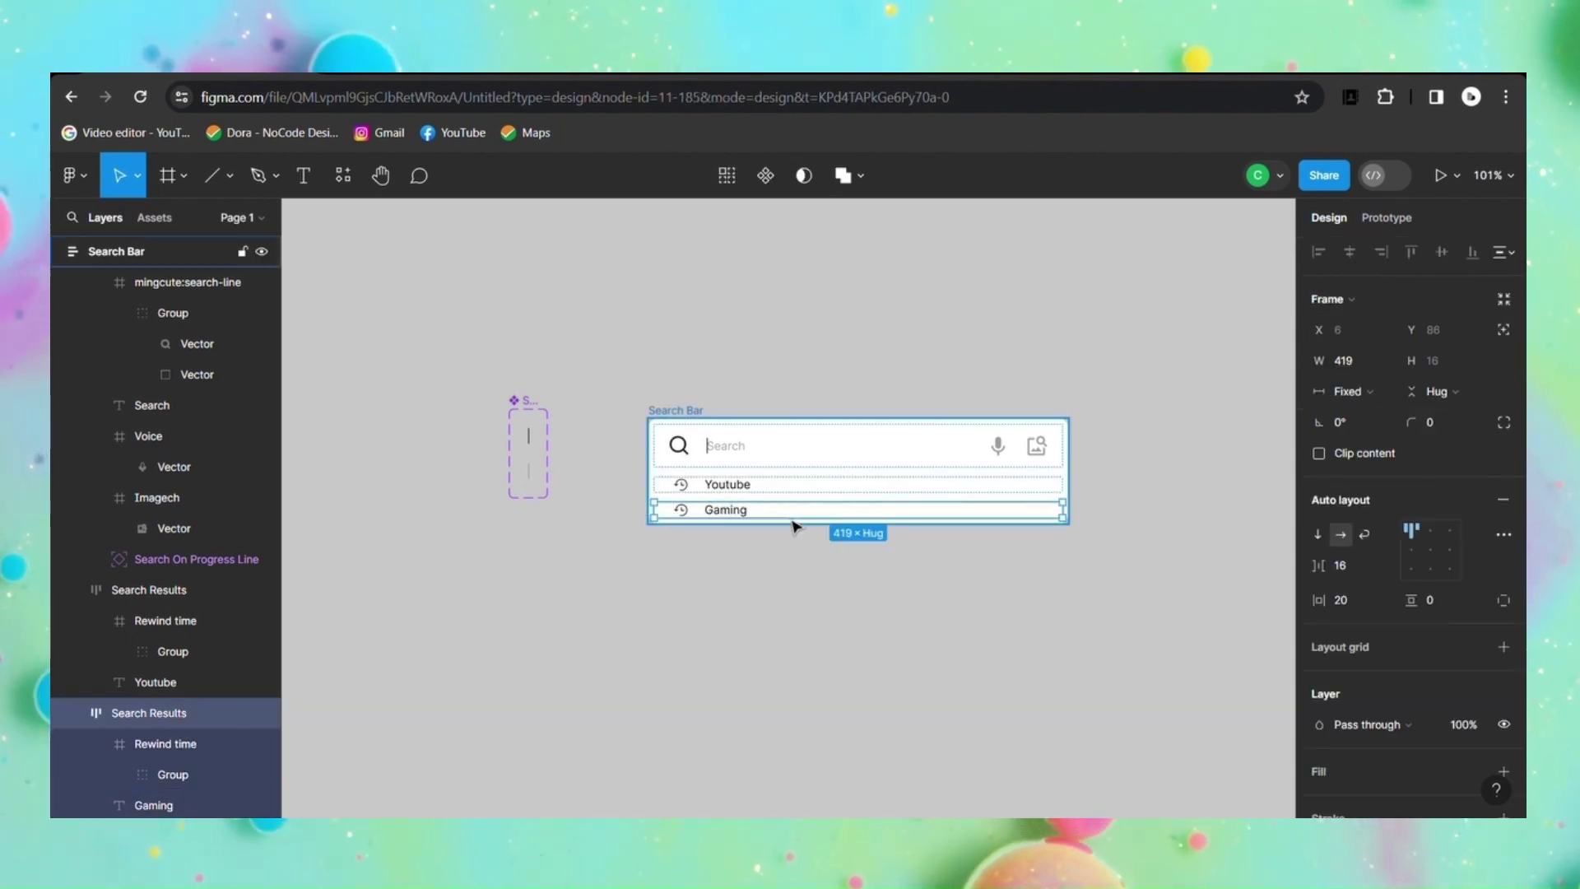
pyautogui.hotkey('ctrl', 'd')
pyautogui.doubleClick(744, 537)
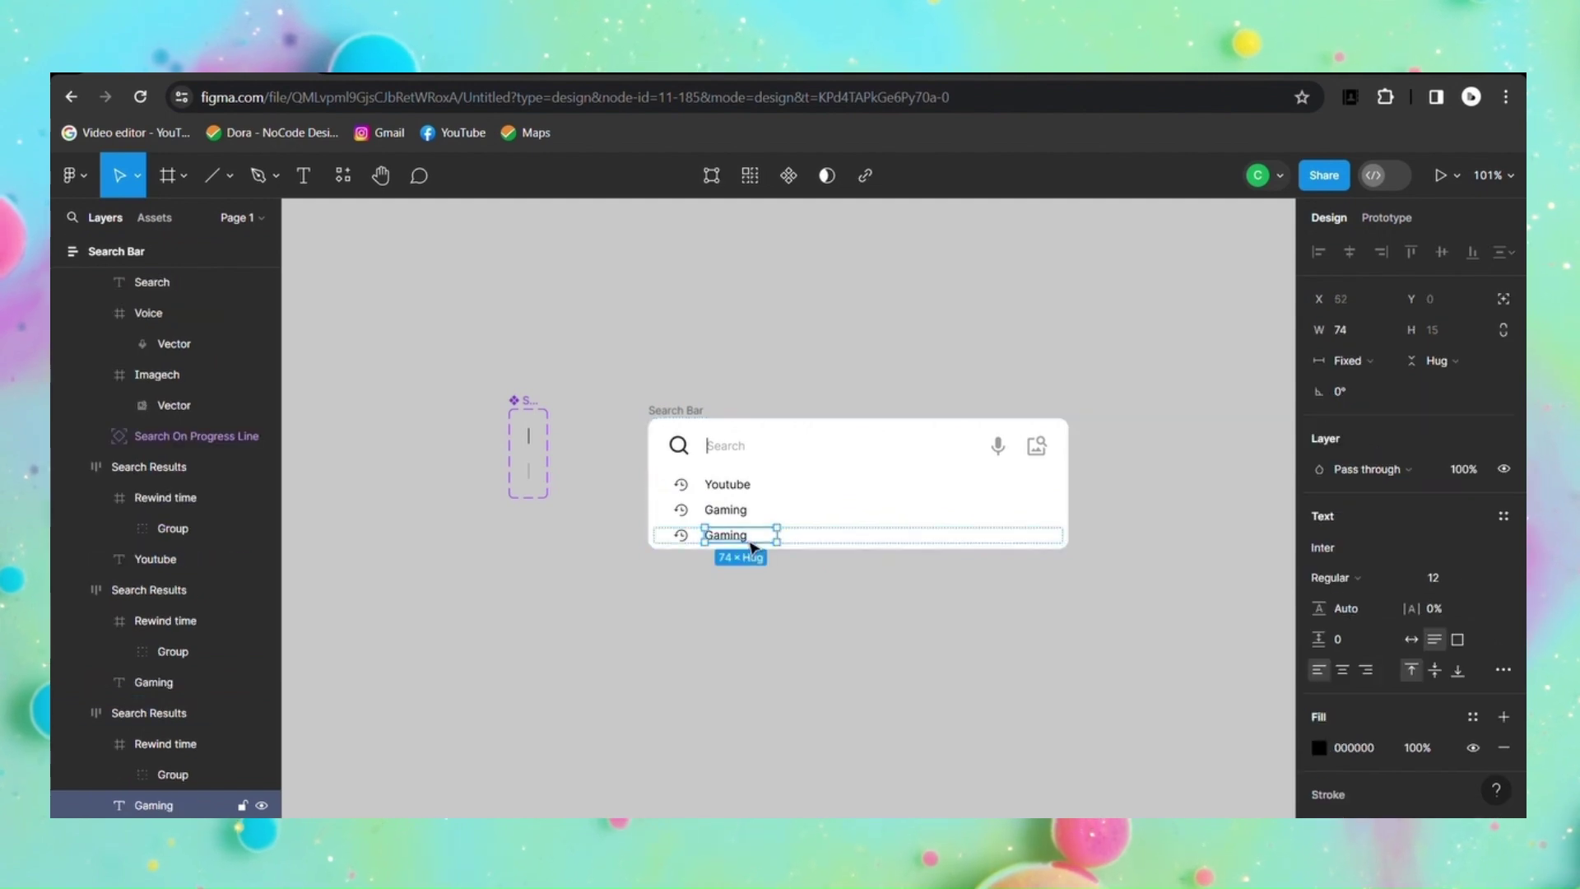
pyautogui.press('BackSpace')
pyautogui.write('Popular')
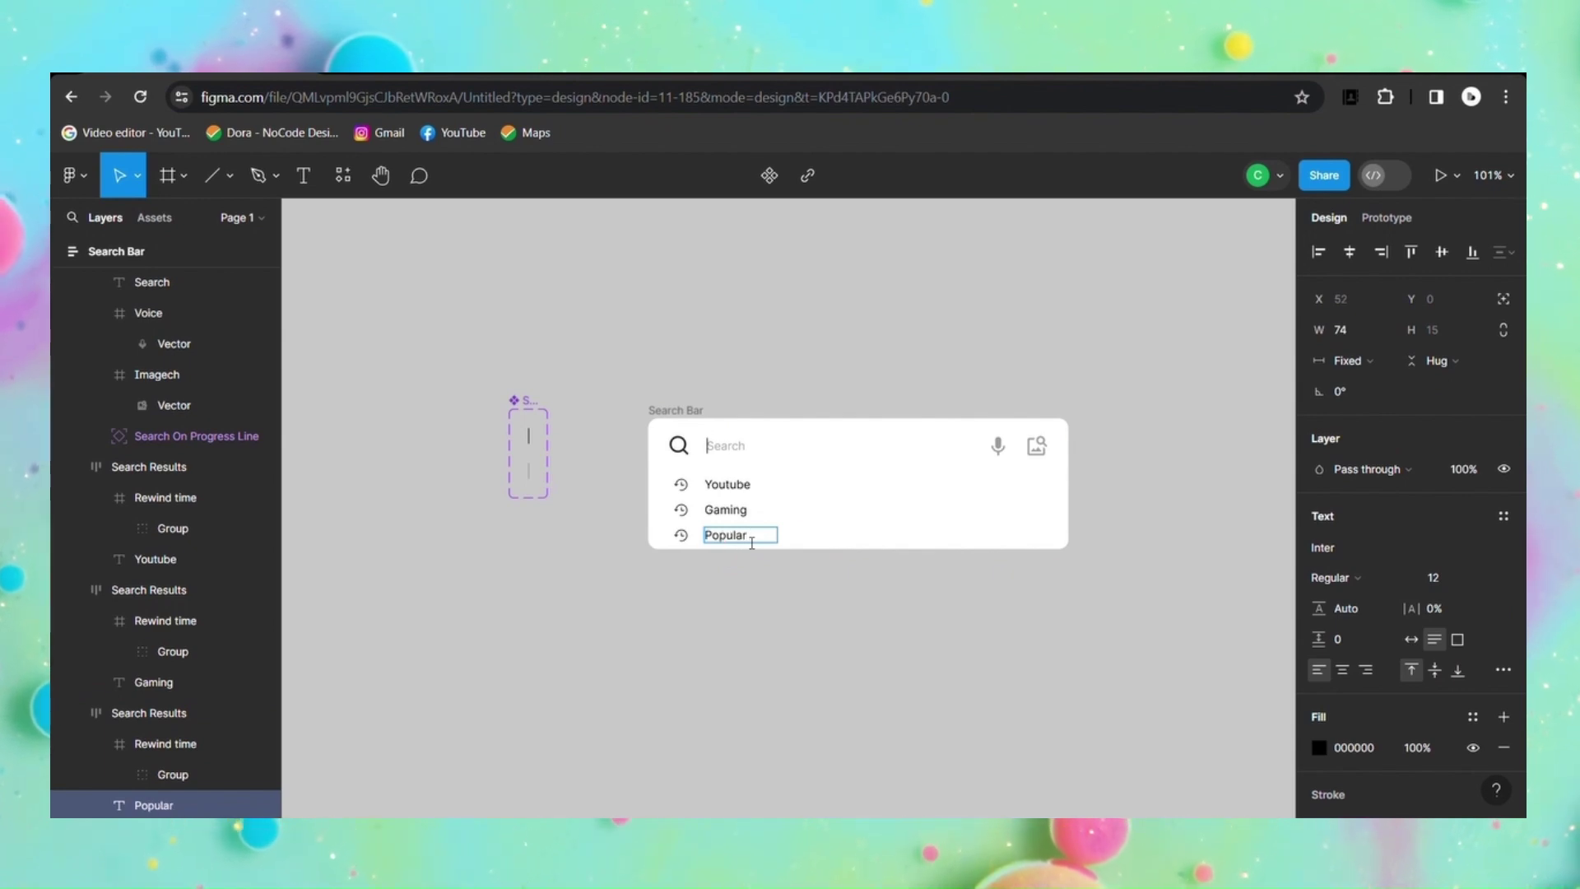
pyautogui.write('Musi')
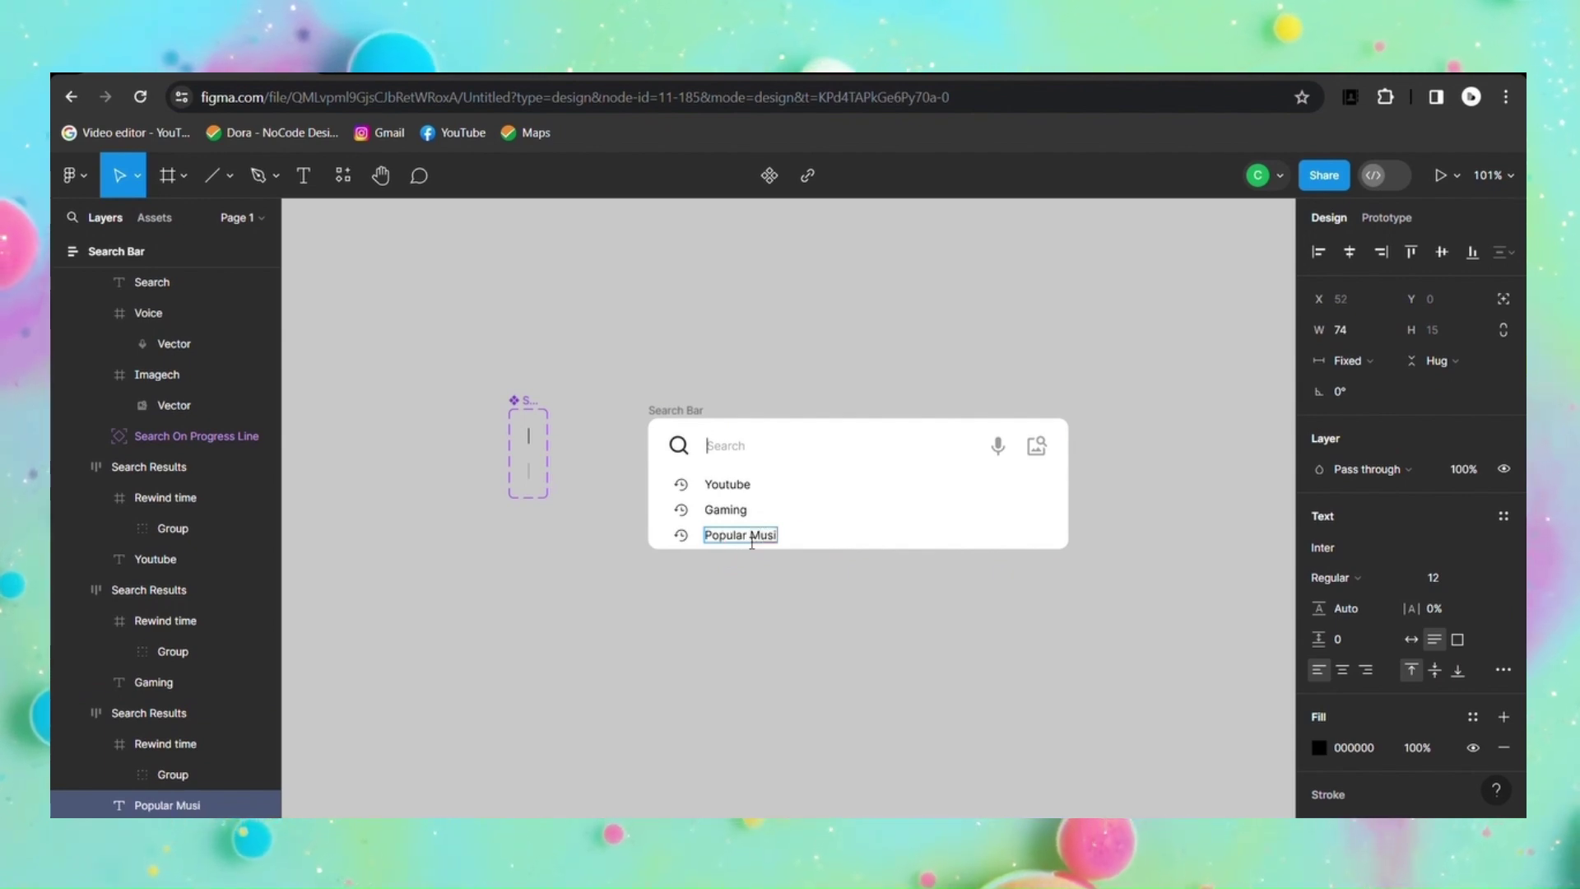
pyautogui.write('c')
pyautogui.press('Escape')
pyautogui.moveTo(792, 557); pyautogui.dragTo(826, 557)
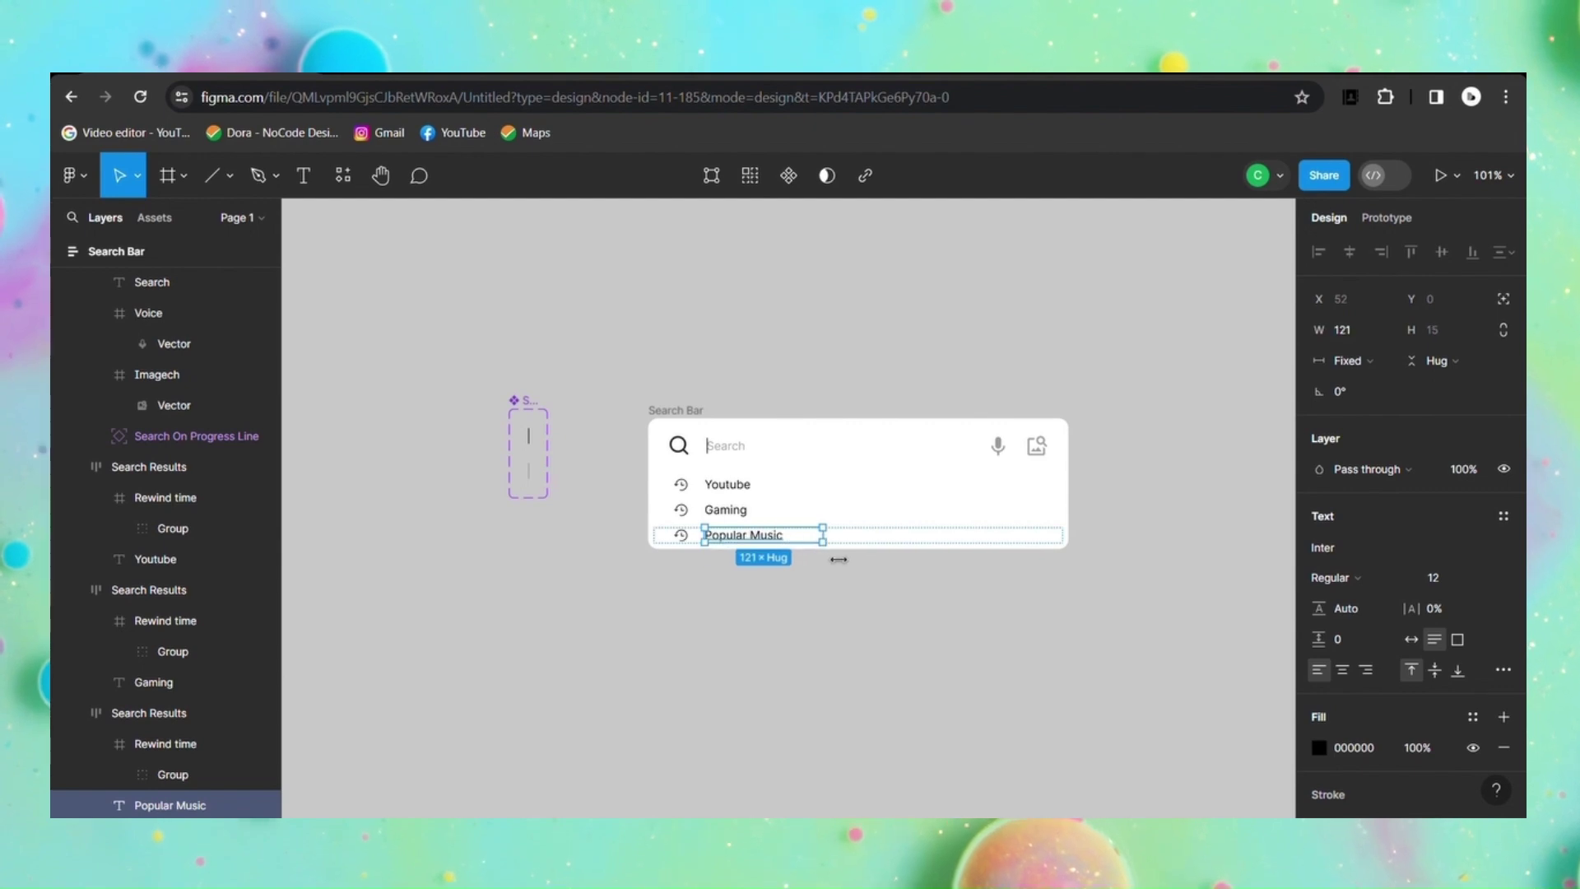
pyautogui.click(833, 661)
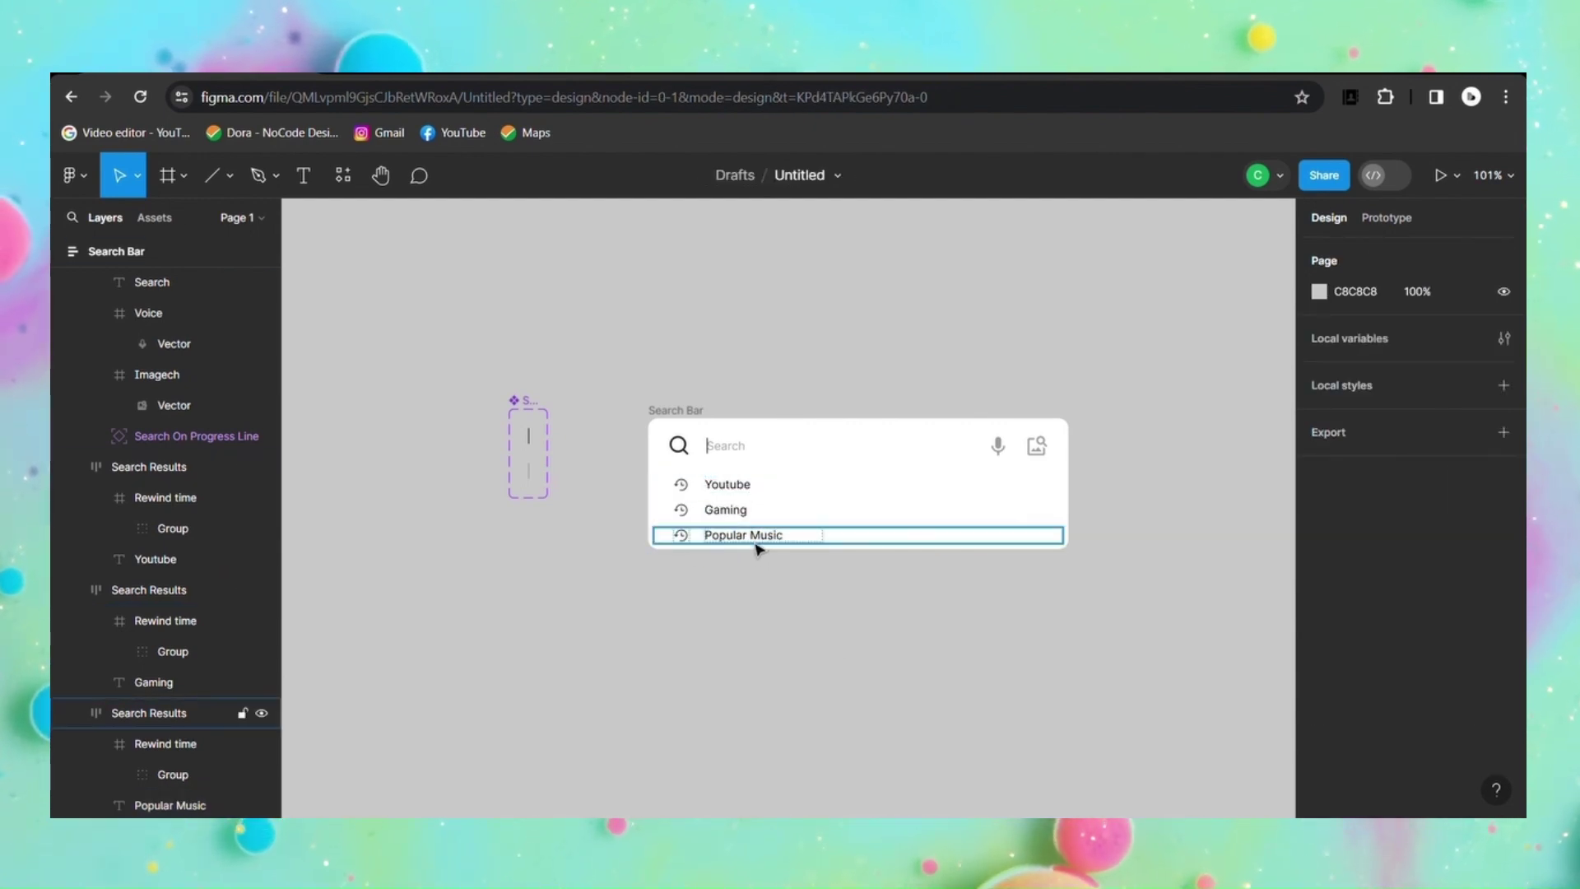
# Step: Duplicate the Popular Music row and relabel it Instagram
pyautogui.click(758, 543)
pyautogui.hotkey('ctrl', 'd')
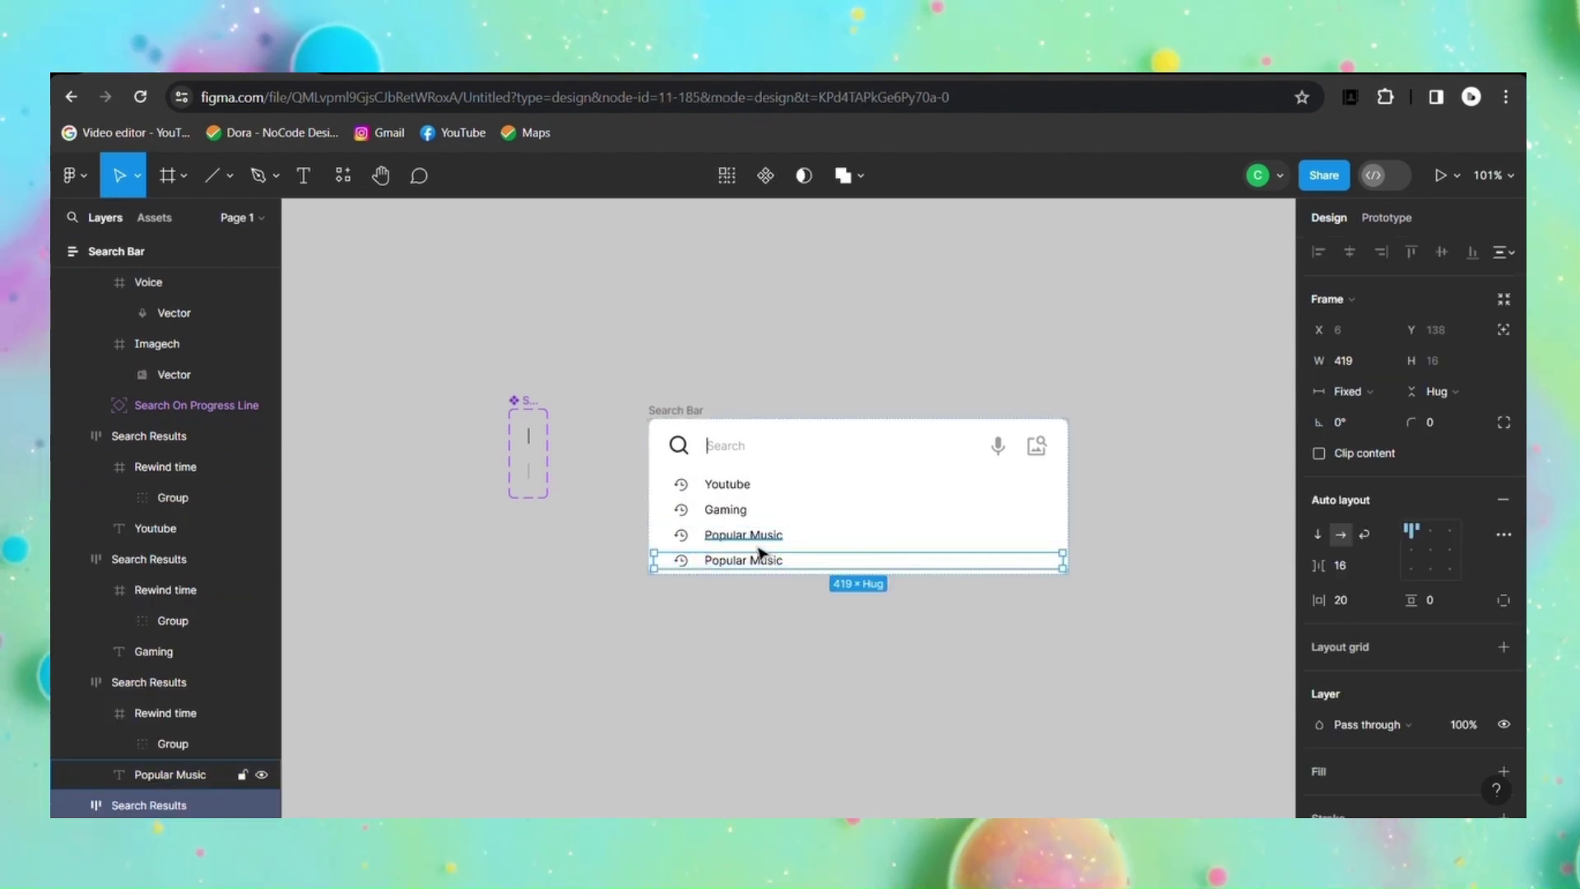
pyautogui.doubleClick(772, 566)
pyautogui.doubleClick(782, 563)
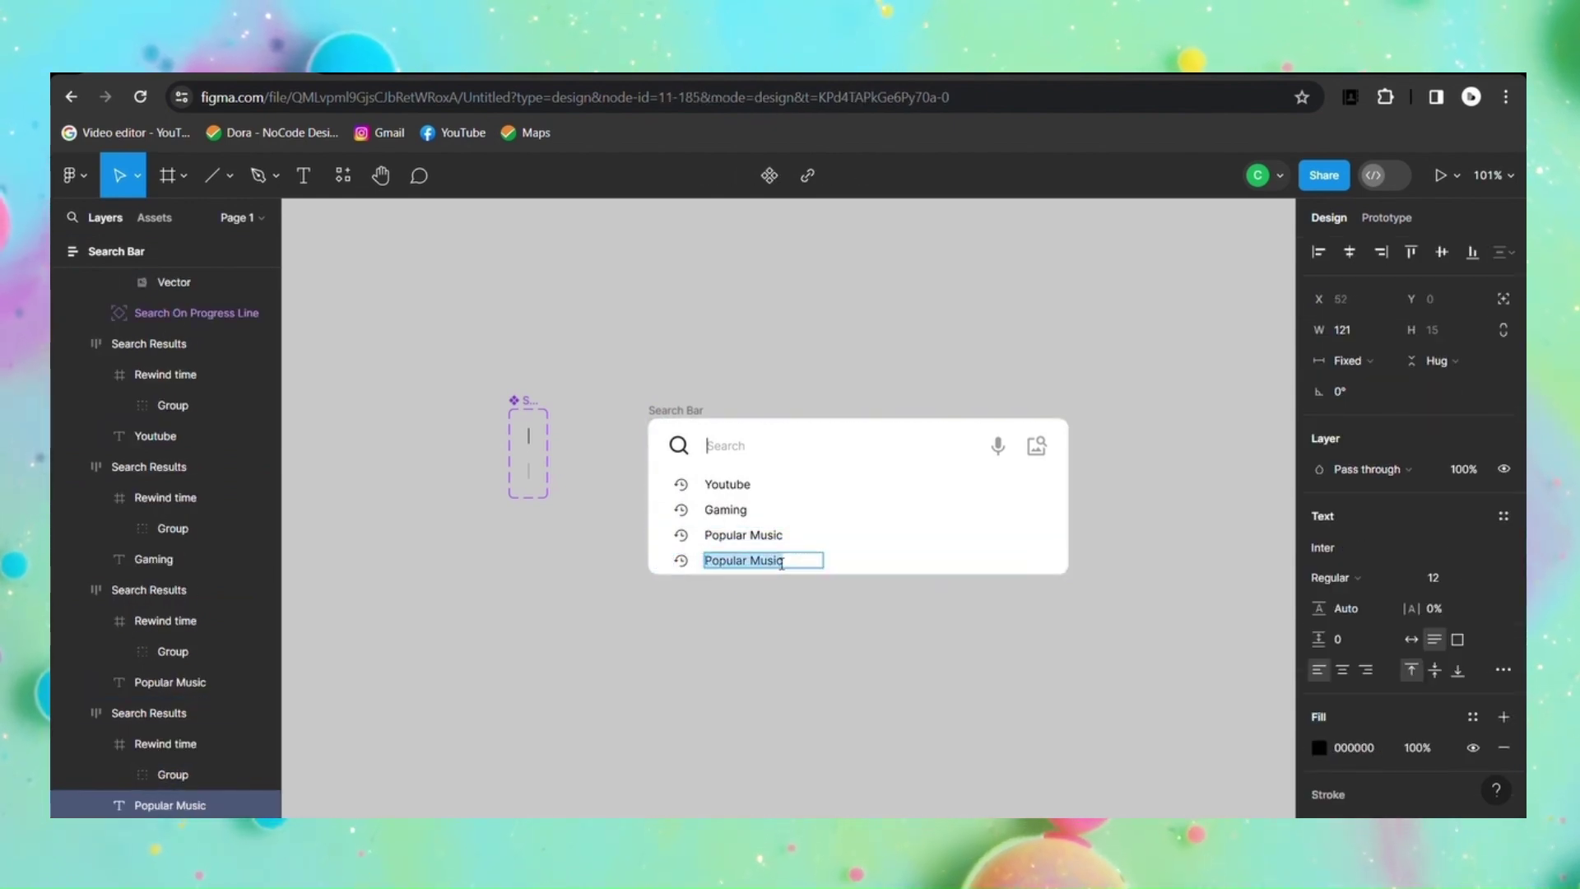
pyautogui.press('BackSpace')
pyautogui.write('Instagra')
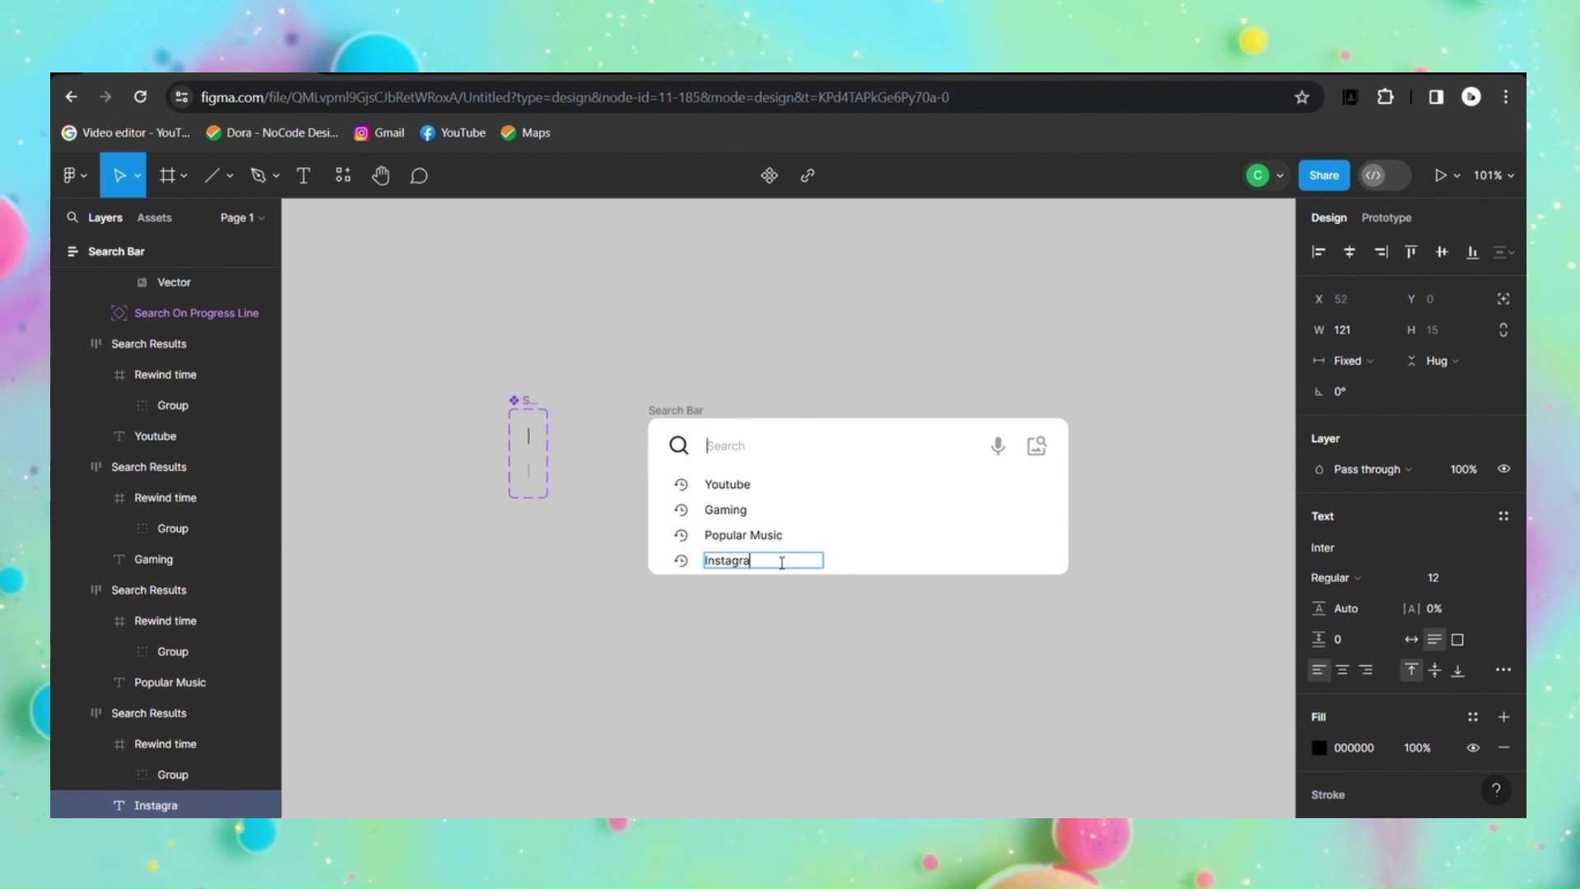
pyautogui.write('m')
pyautogui.press('Escape')
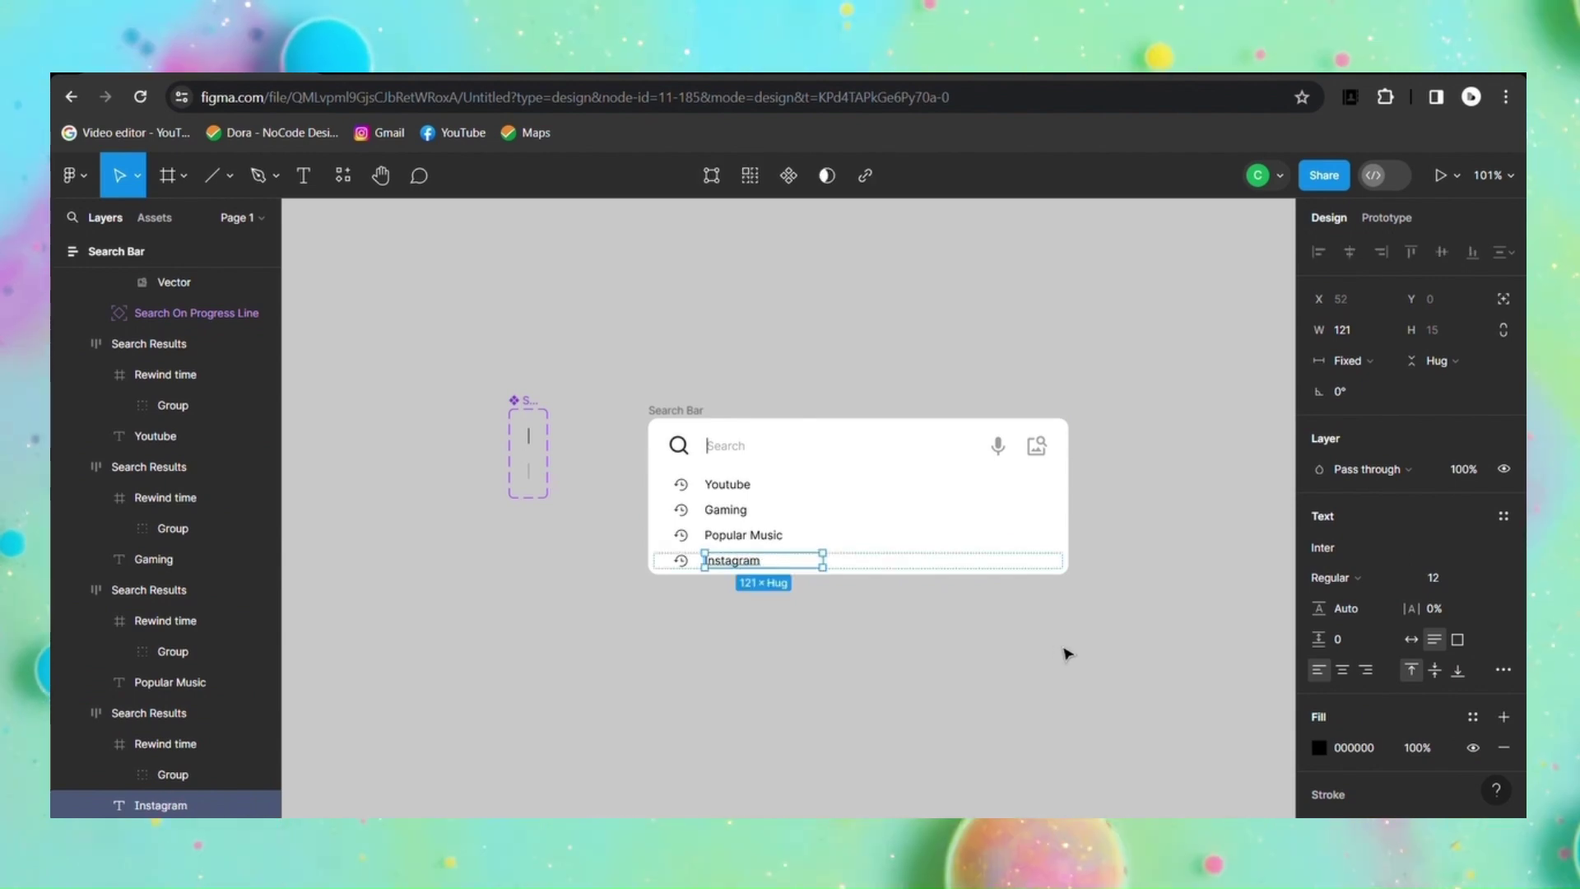
pyautogui.click(1092, 642)
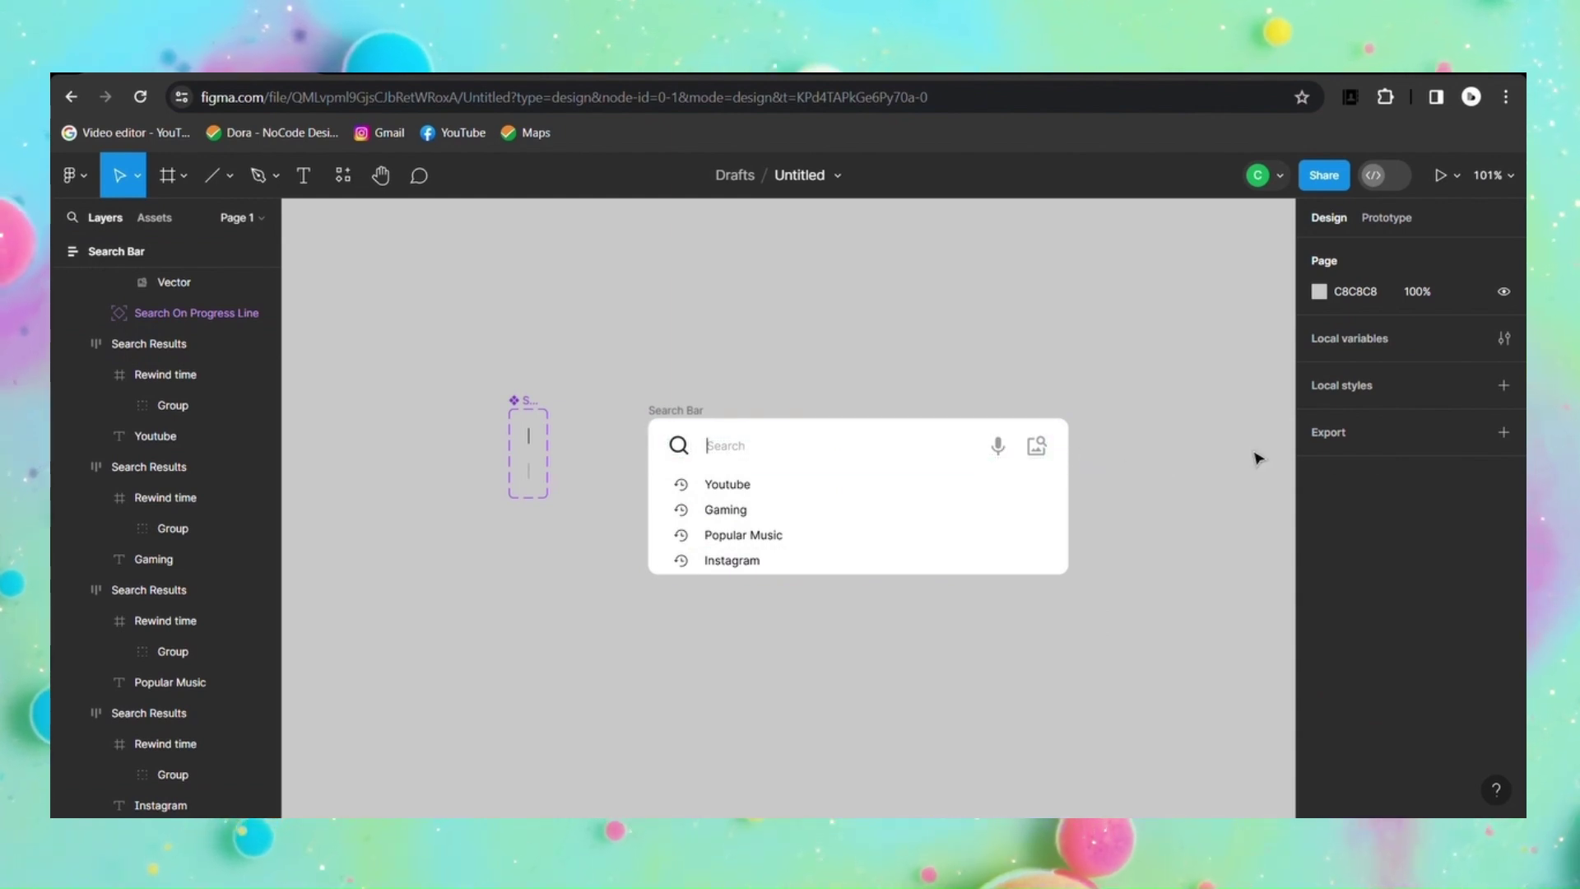
# Step: Resize the Voice microphone frame from 24×24 to 20×21
pyautogui.click(1004, 450)
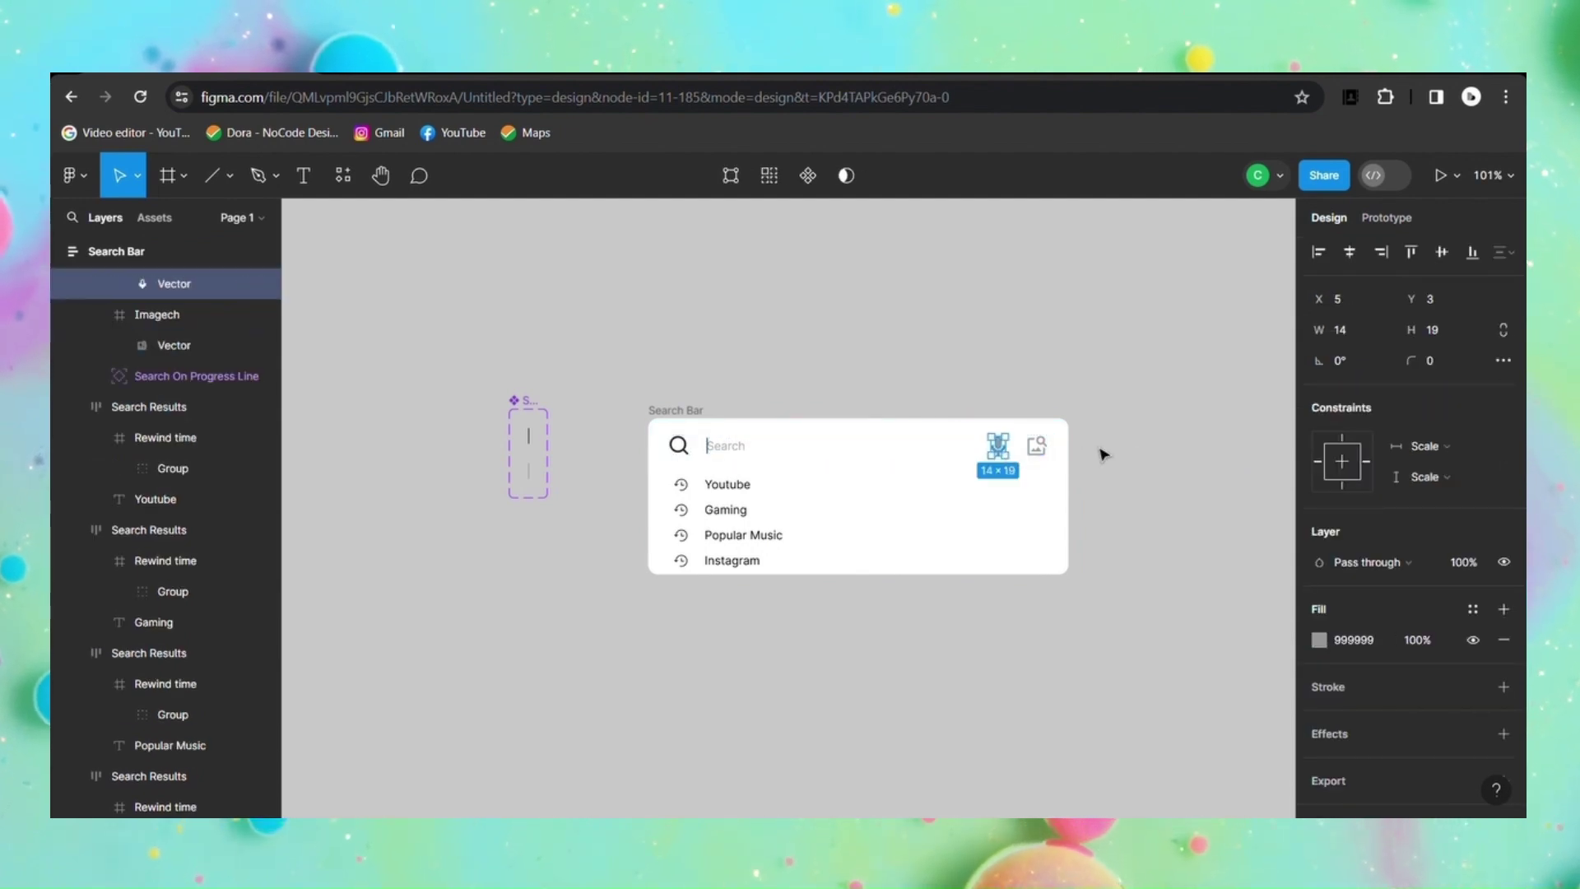
pyautogui.click(1094, 452)
pyautogui.click(1014, 453)
pyautogui.click(1014, 449)
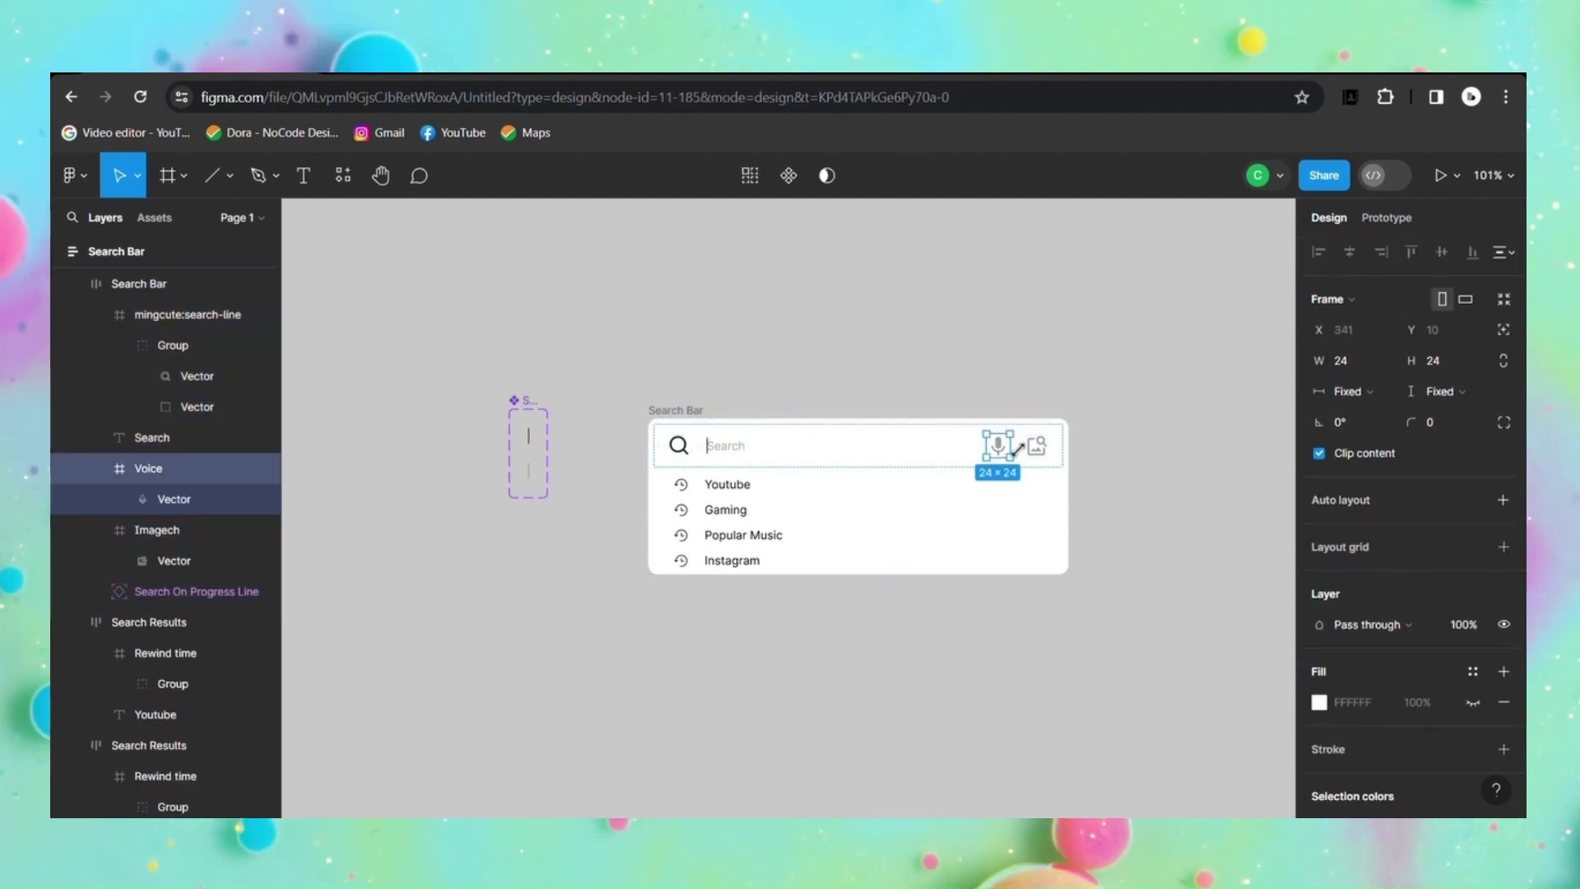
pyautogui.moveTo(1314, 368); pyautogui.dragTo(1308, 367)
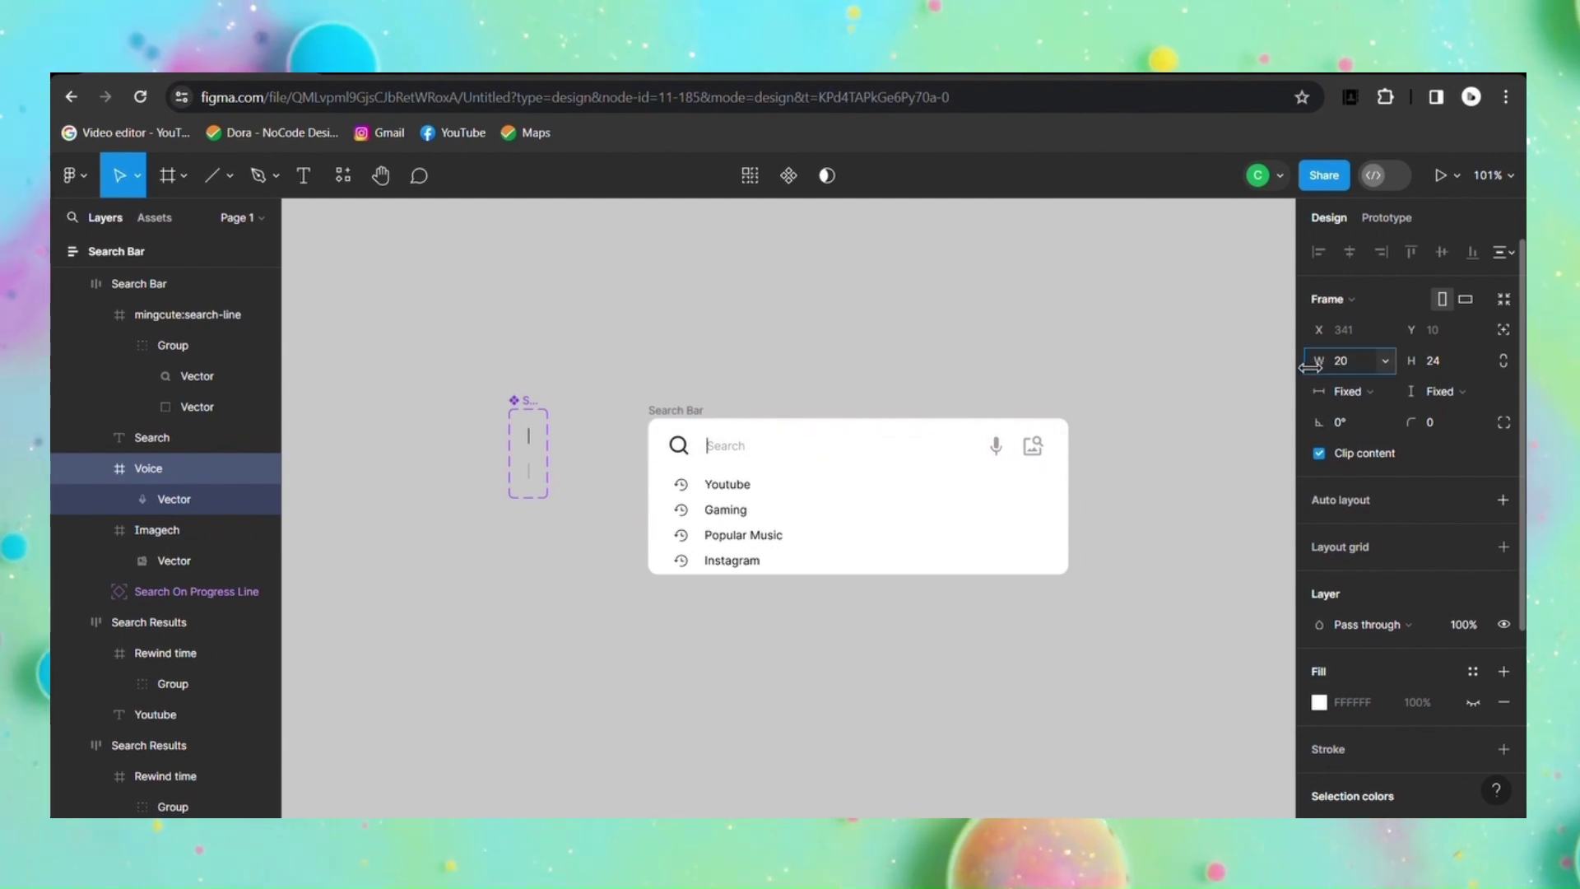
pyautogui.moveTo(1416, 361); pyautogui.dragTo(1413, 360)
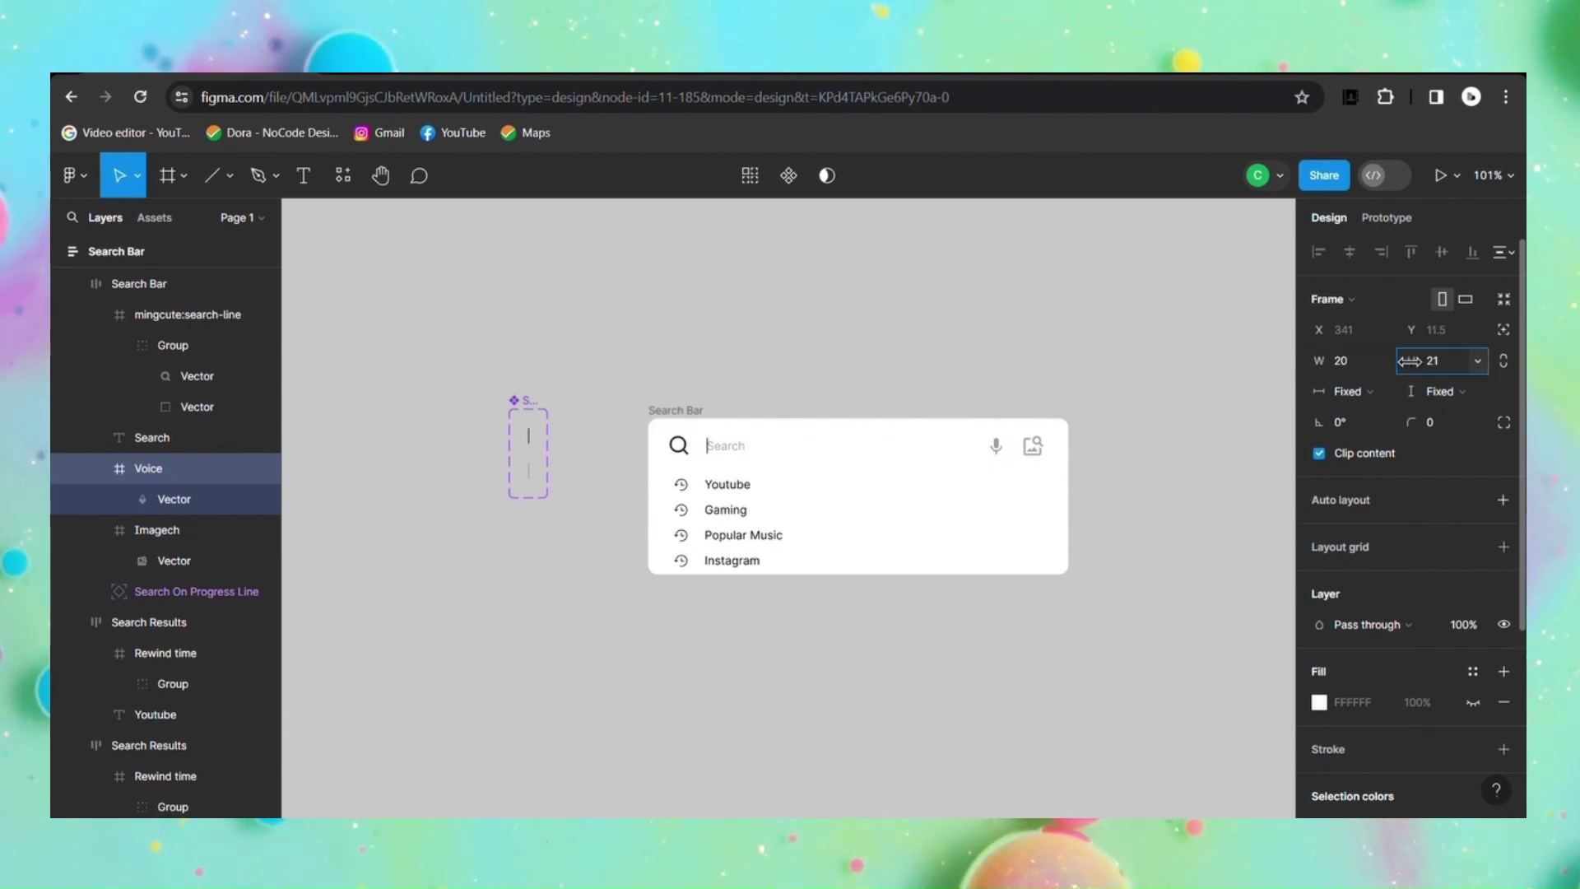
# Step: Select all four Search Results rows in the layers panel
pyautogui.click(131, 622)
pyautogui.click(73, 623)
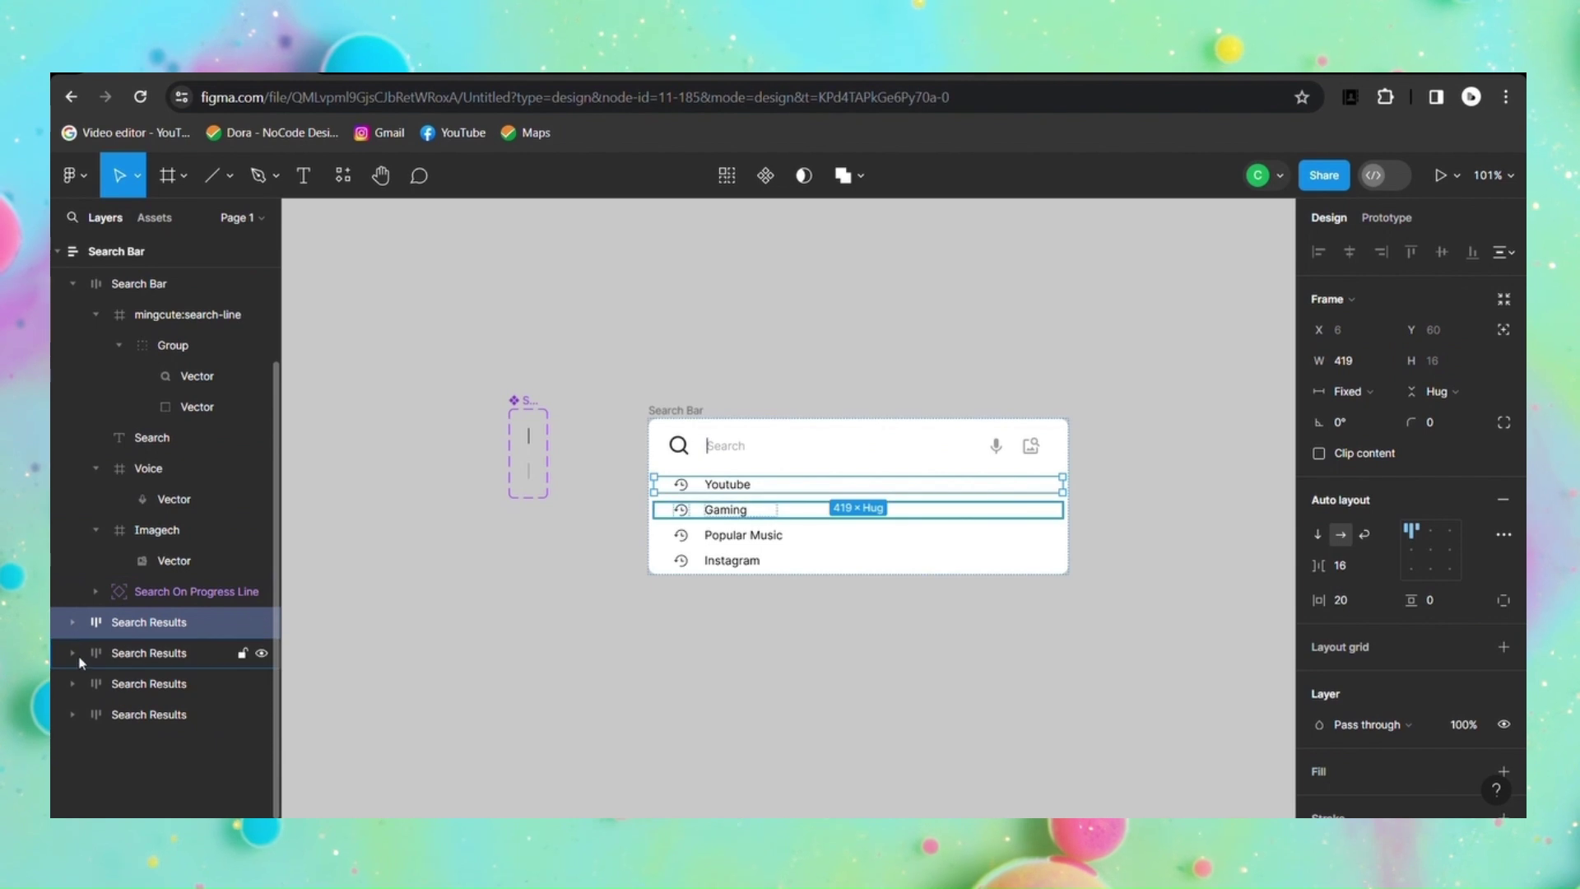
pyautogui.click(73, 623)
pyautogui.scroll(-3, 276, 598)
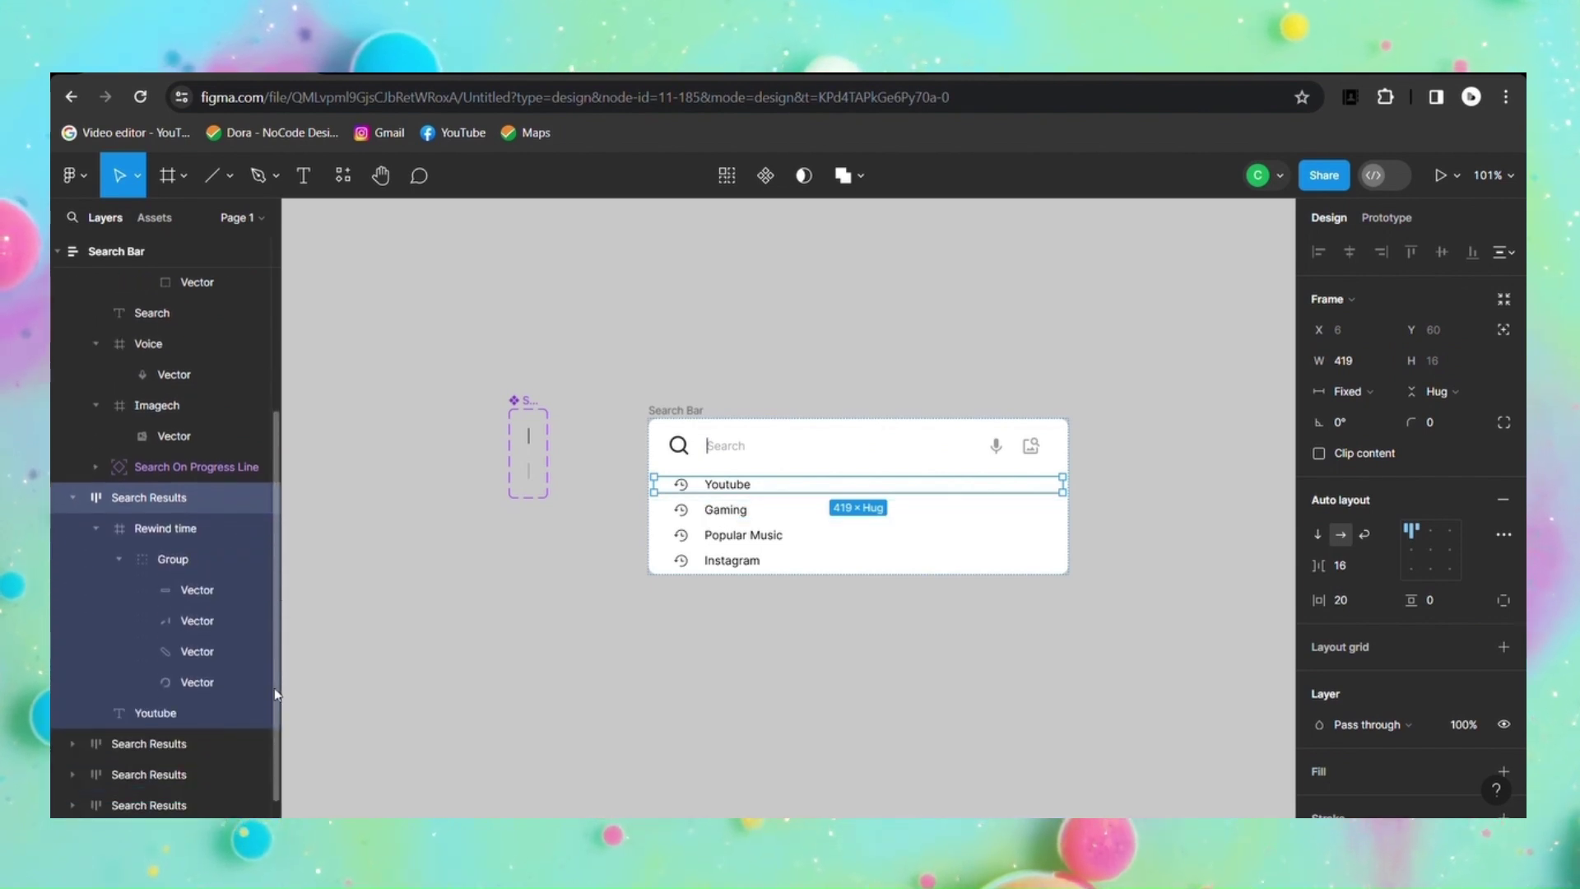
pyautogui.keyDown('shift'); pyautogui.click(133, 748); pyautogui.keyUp('shift')
pyautogui.keyDown('shift'); pyautogui.click(144, 805); pyautogui.keyUp('shift')
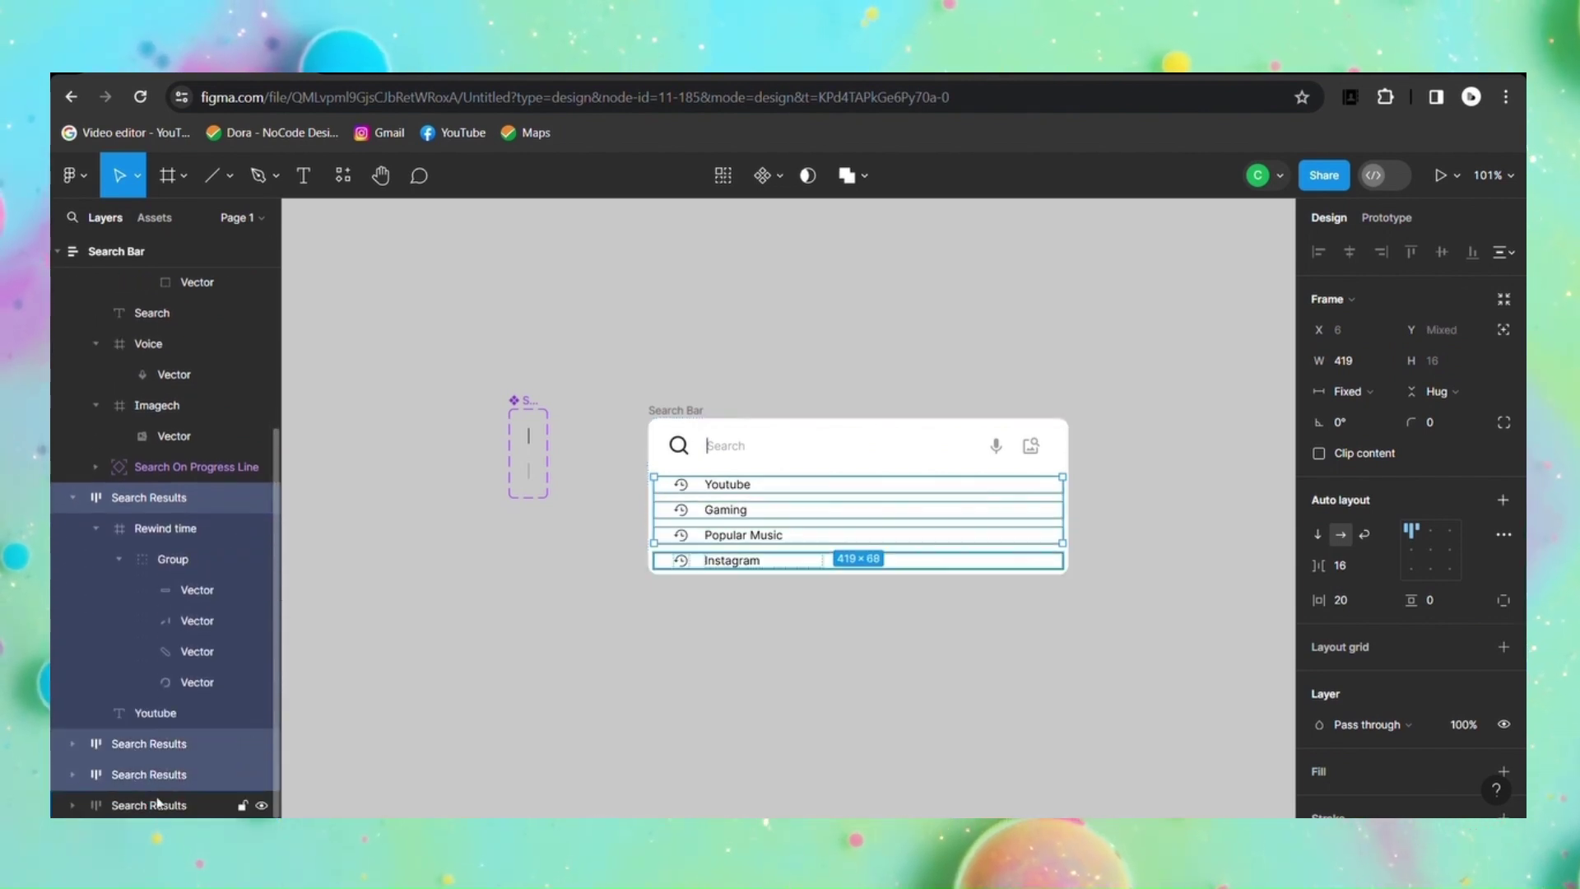
# Step: Wrap the four rows in auto layout and set the Search Bar's gap to 16, making it 166 tall
pyautogui.hotkey('shift', 'a')
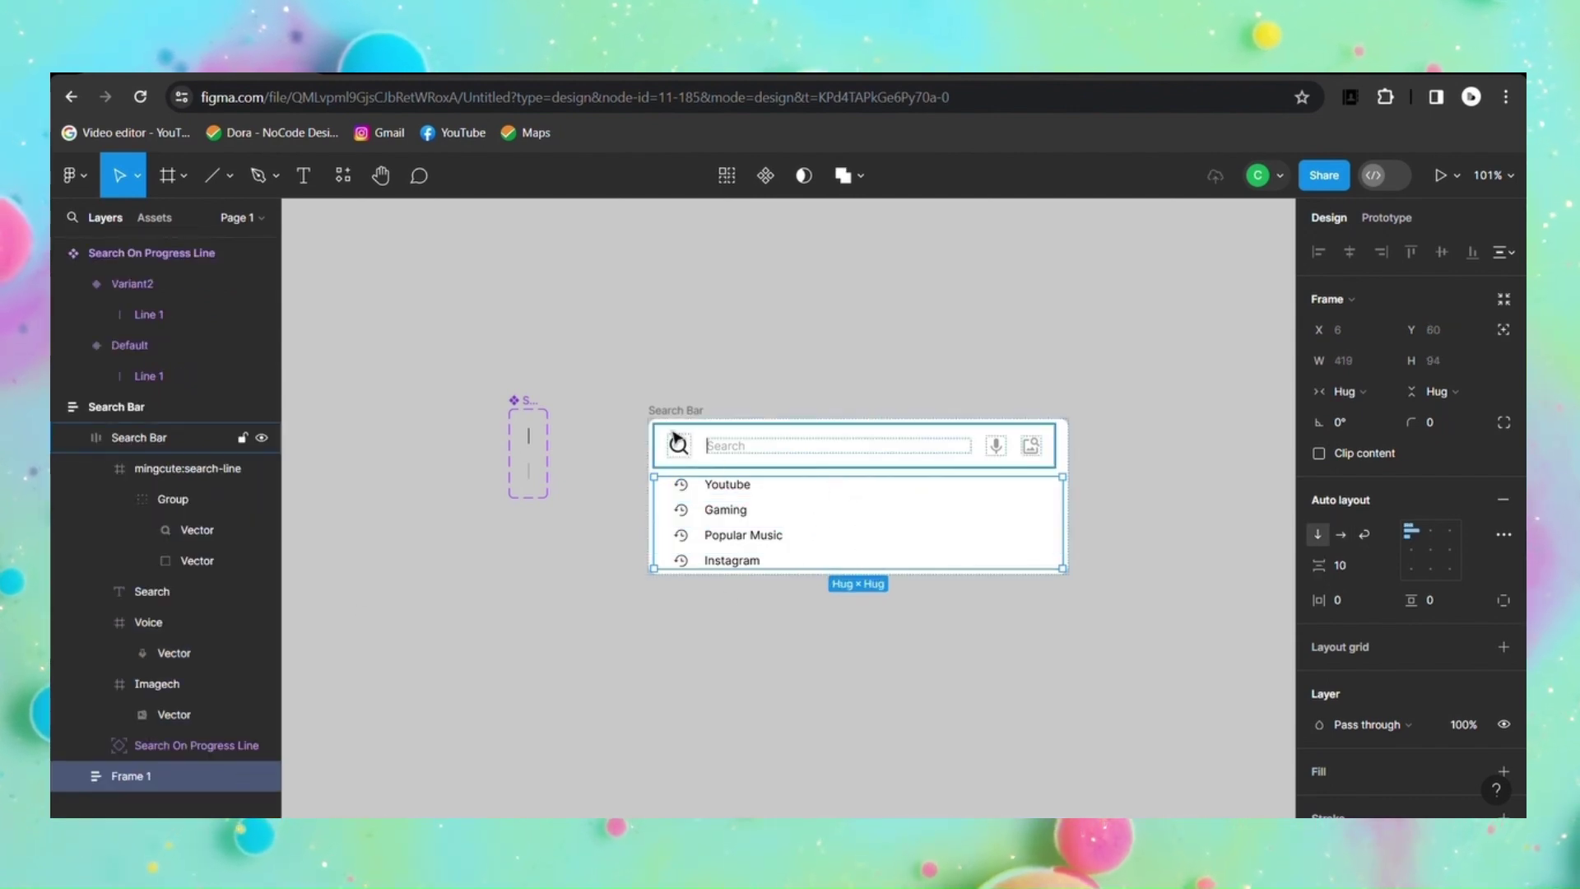
pyautogui.press('Escape')
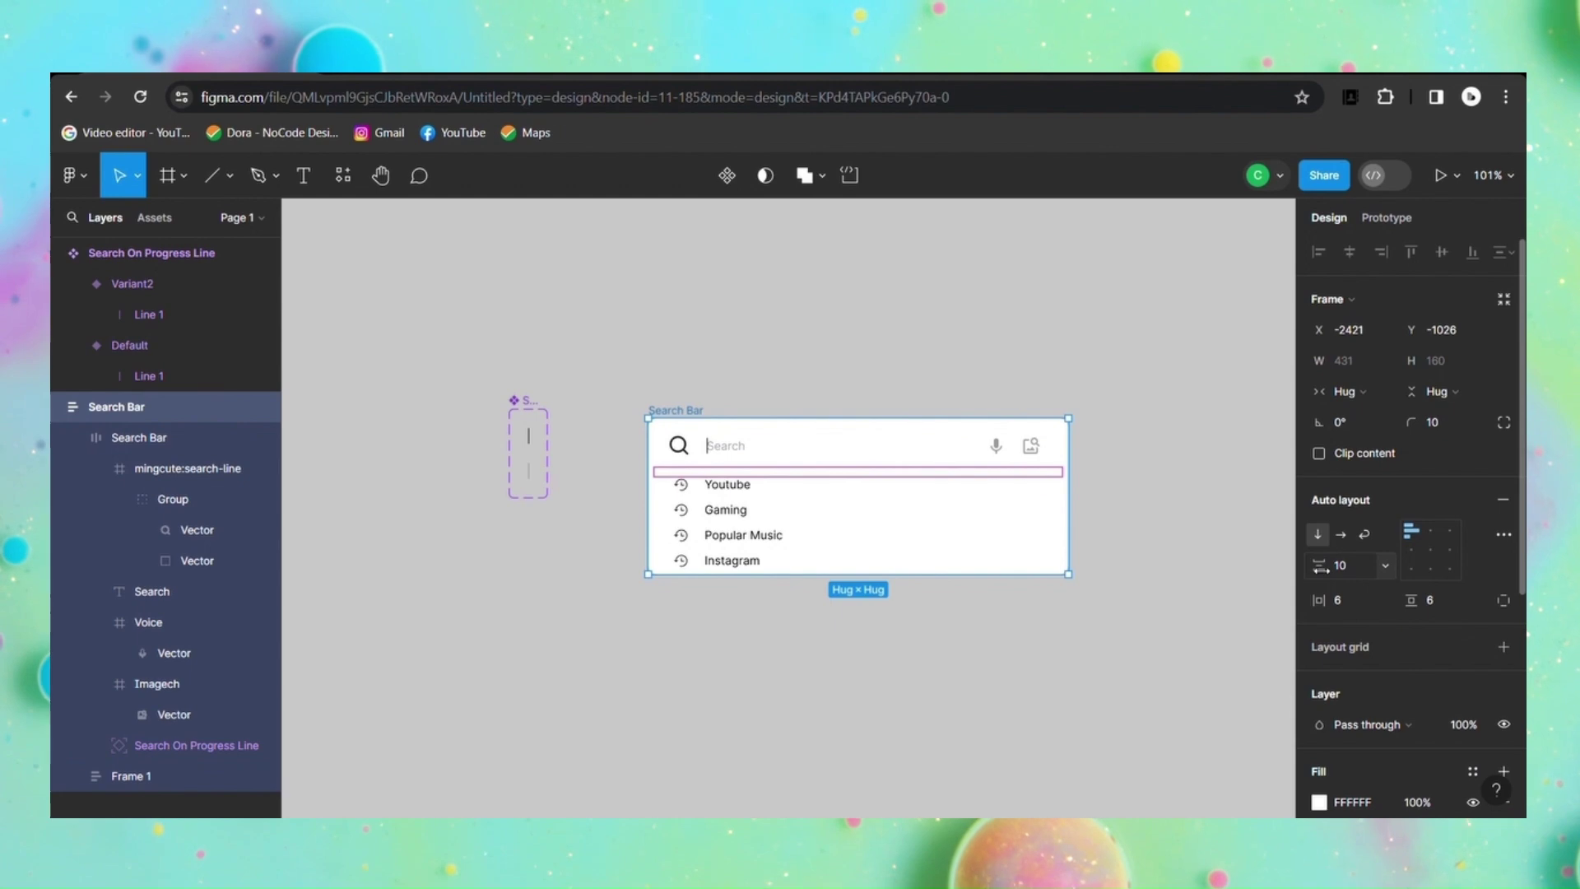
pyautogui.moveTo(1318, 565); pyautogui.dragTo(1323, 565)
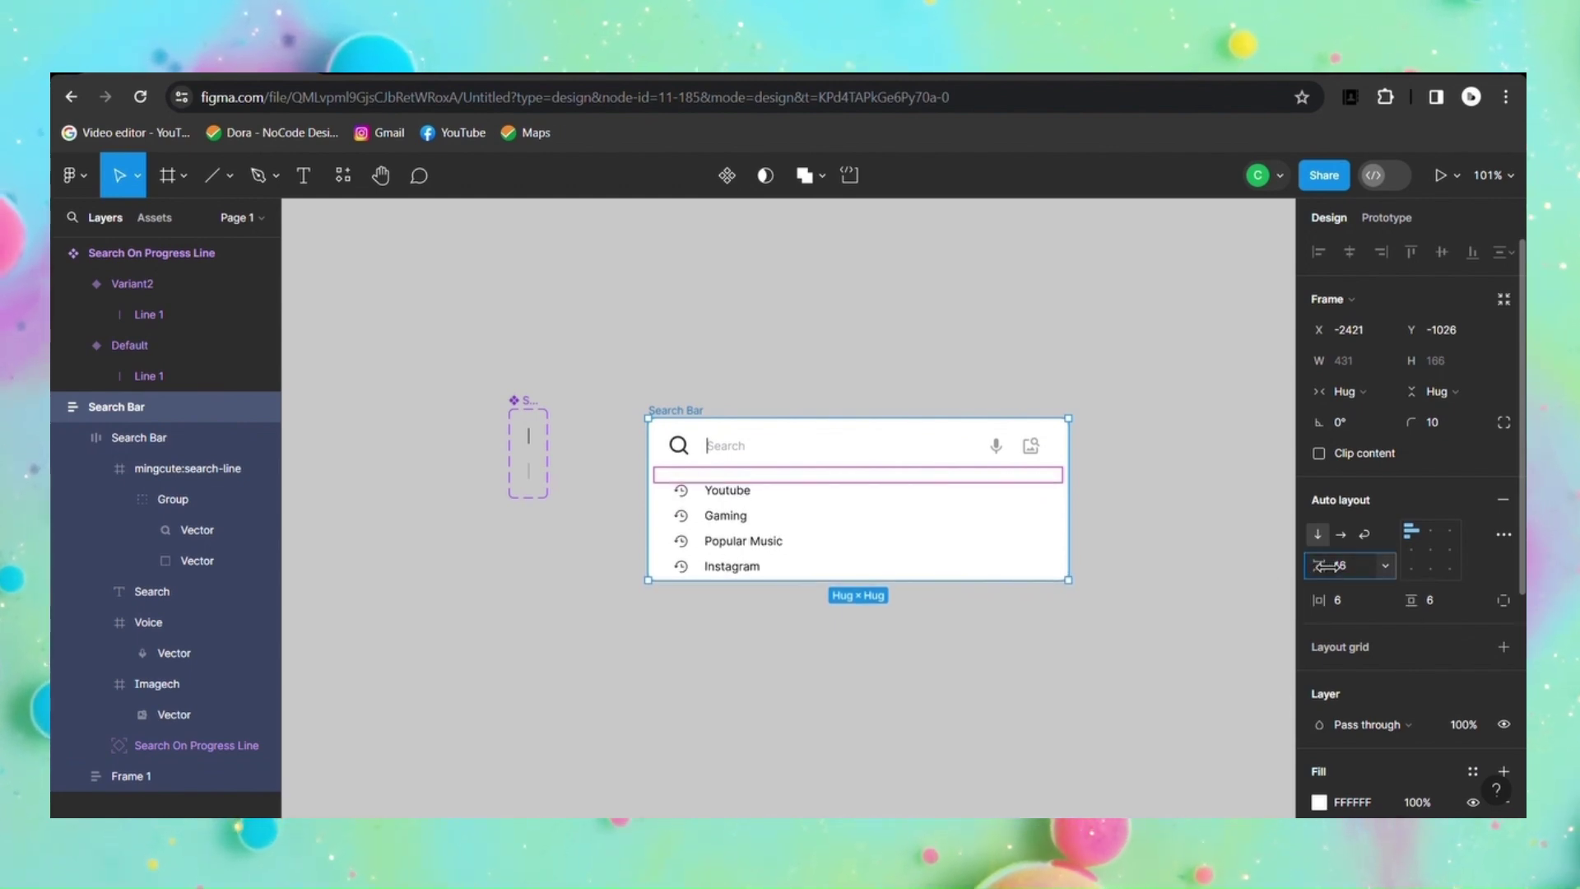
pyautogui.click(1164, 605)
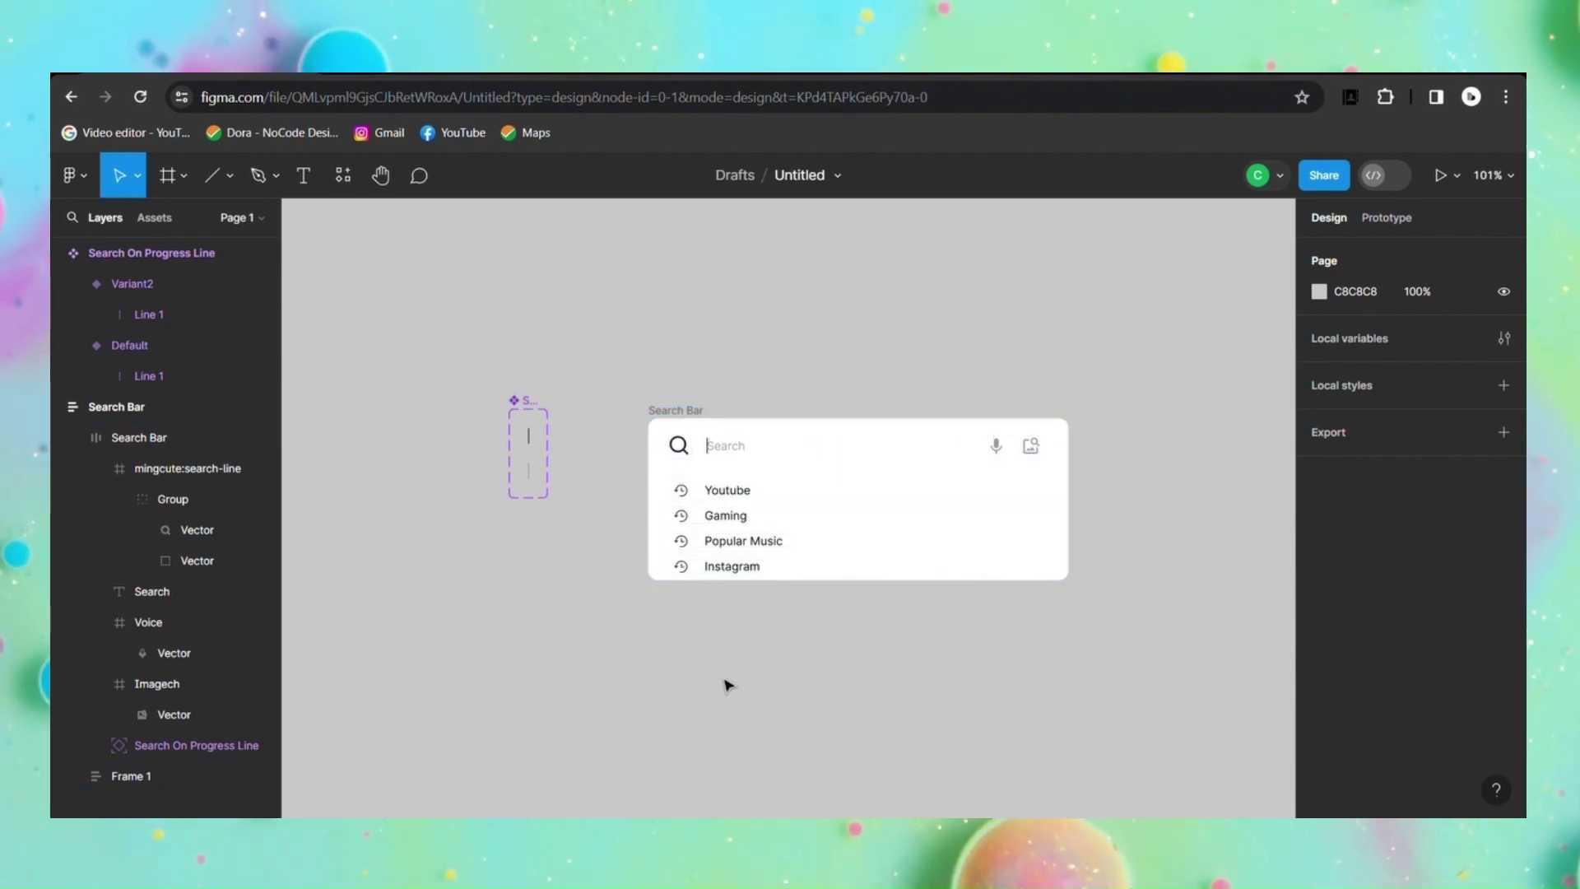
# Step: Make the Search Bar a component and add a Variant2 alongside the Default variant
pyautogui.click(695, 417)
pyautogui.click(728, 176)
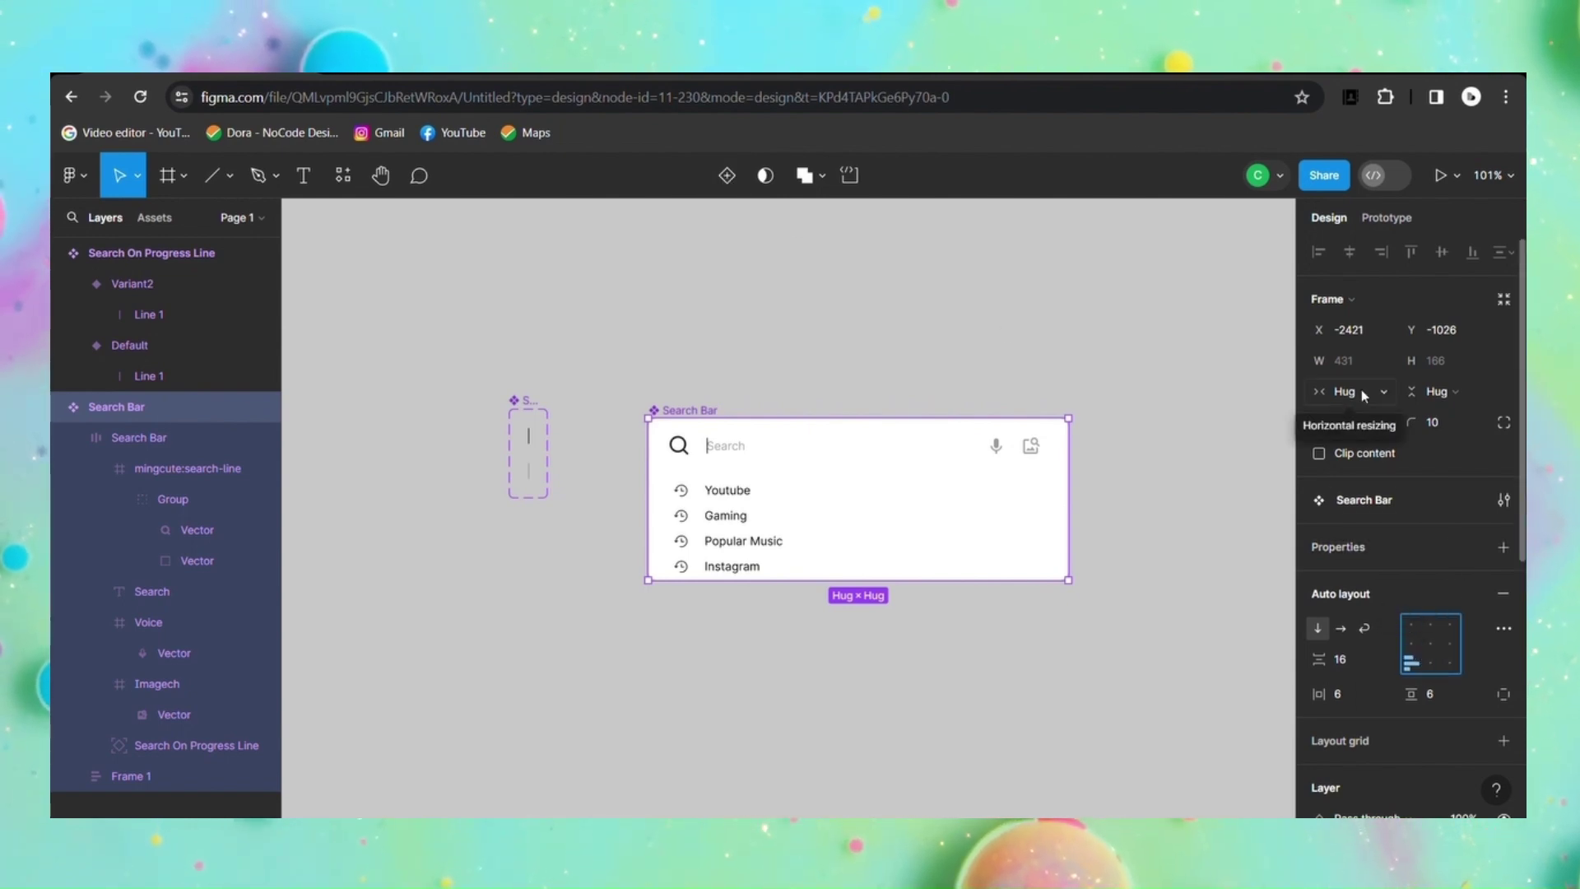
pyautogui.click(857, 705)
pyautogui.click(707, 405)
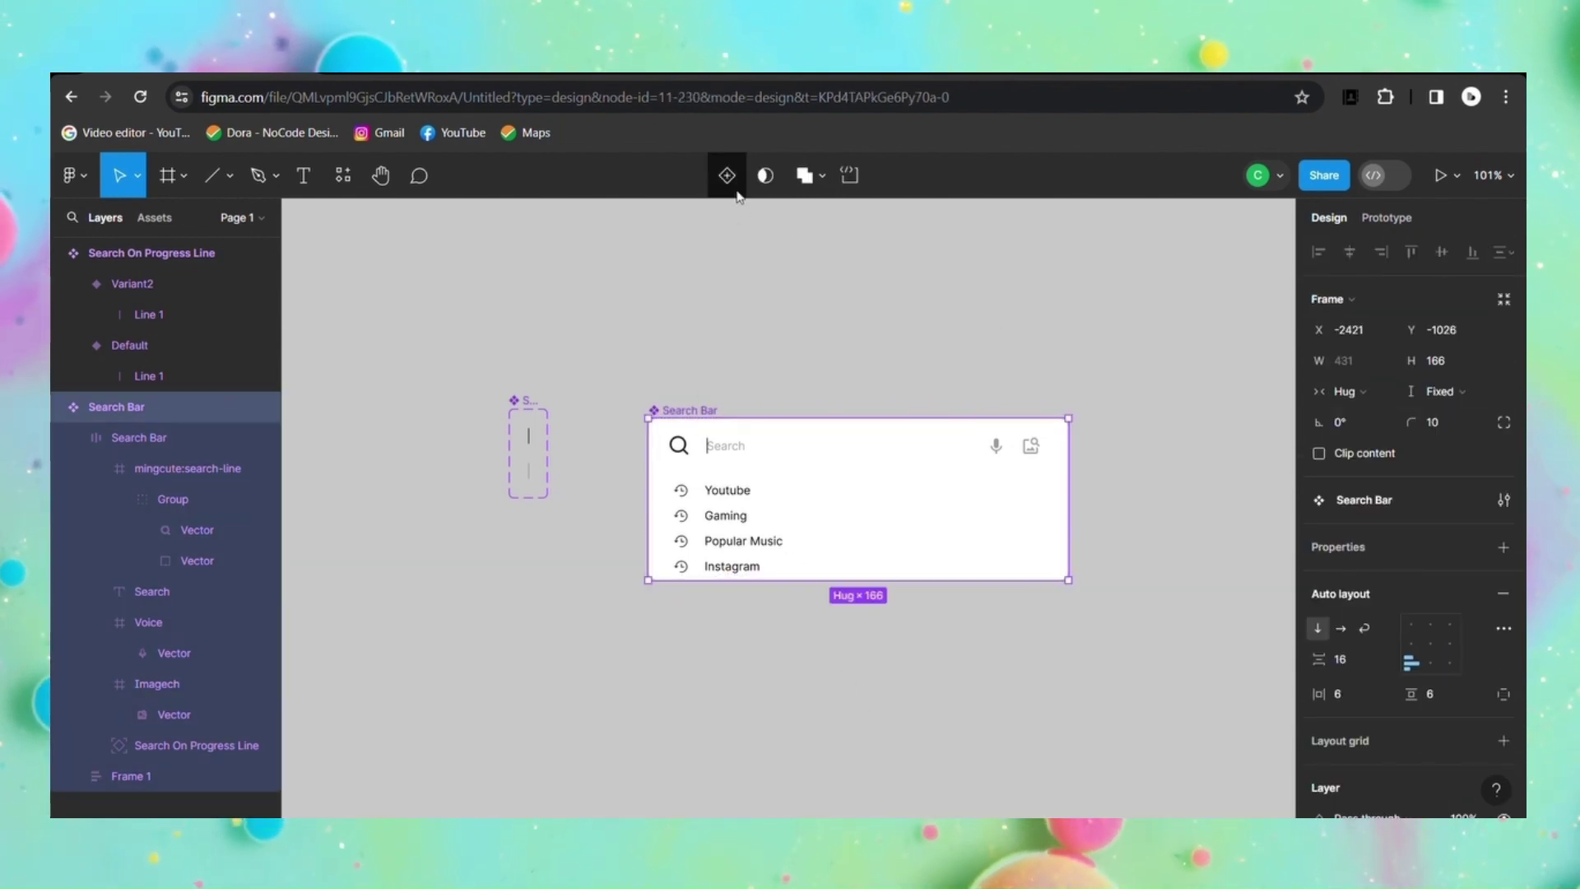
pyautogui.click(726, 177)
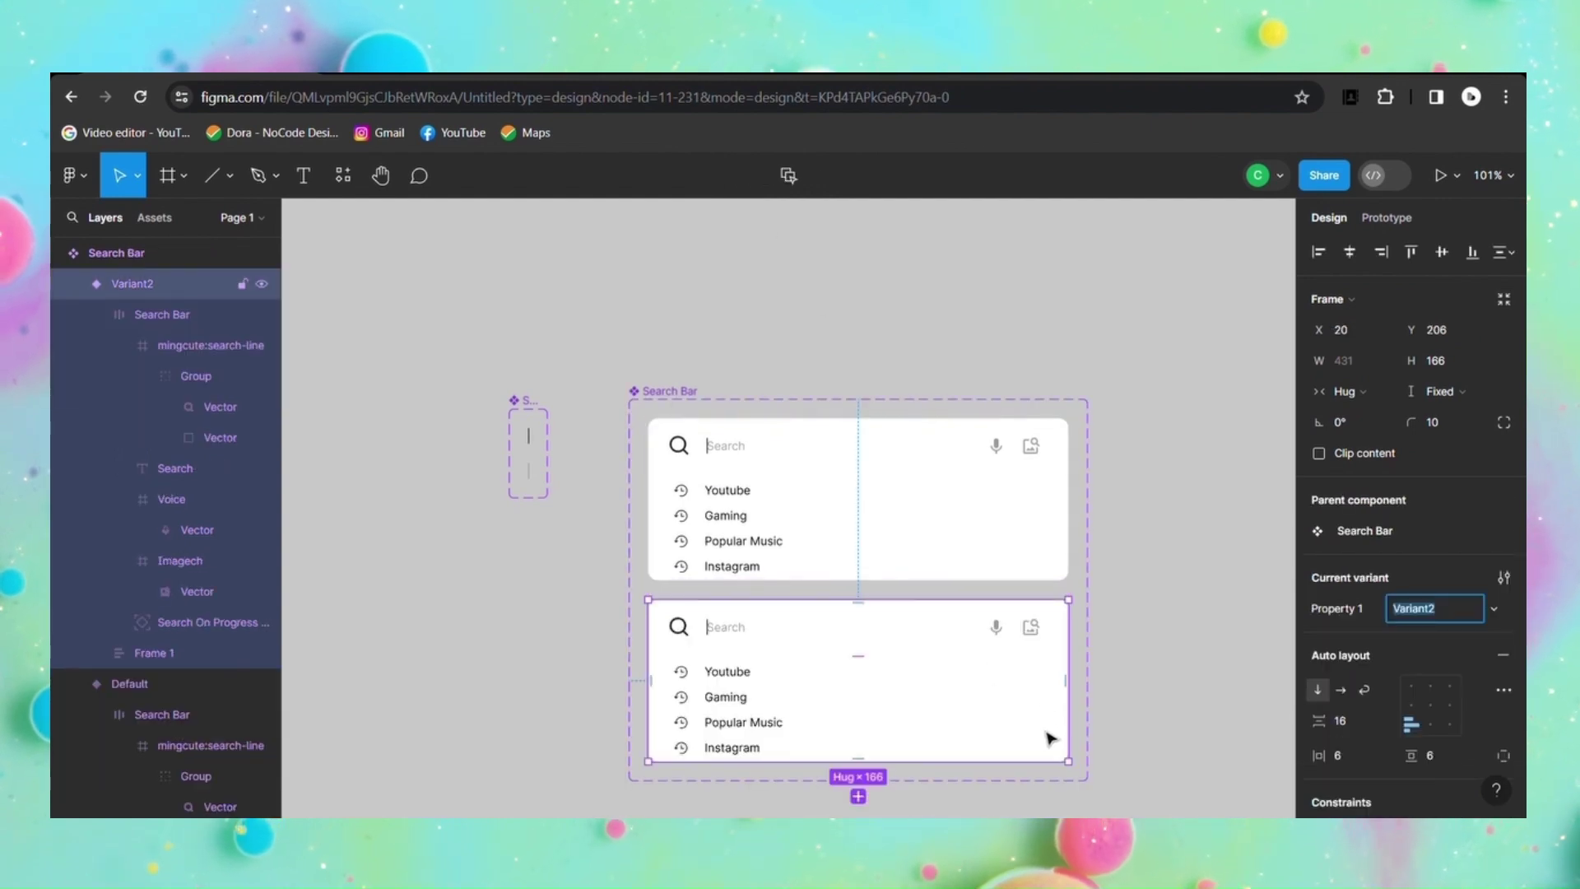
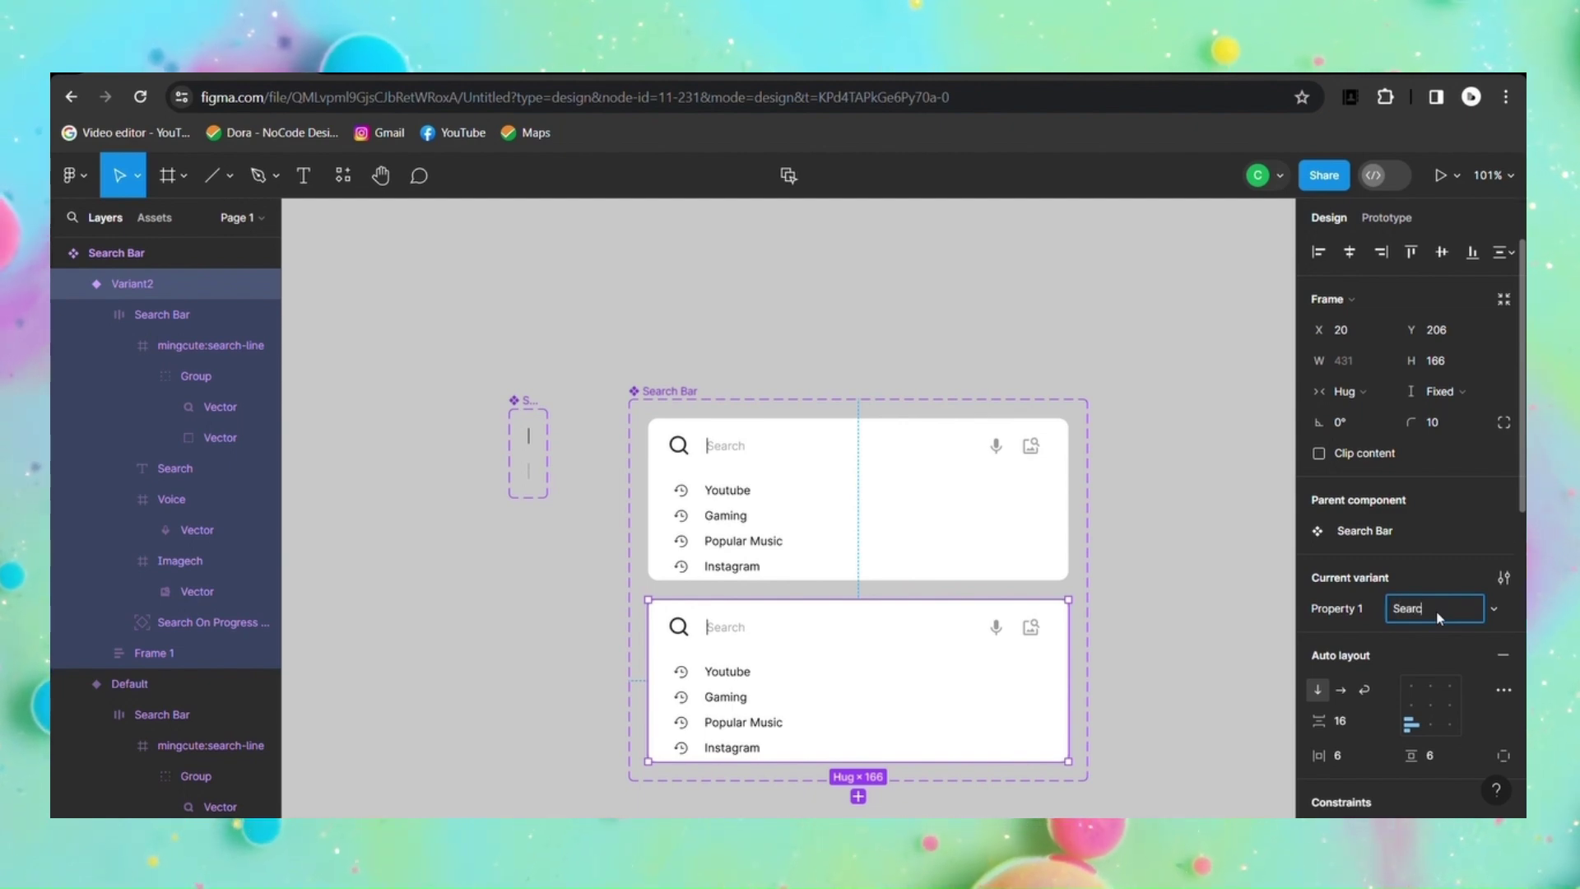
# Step: Give the second variant the value Search Result and start renaming Property 1 to State
pyautogui.write('h')
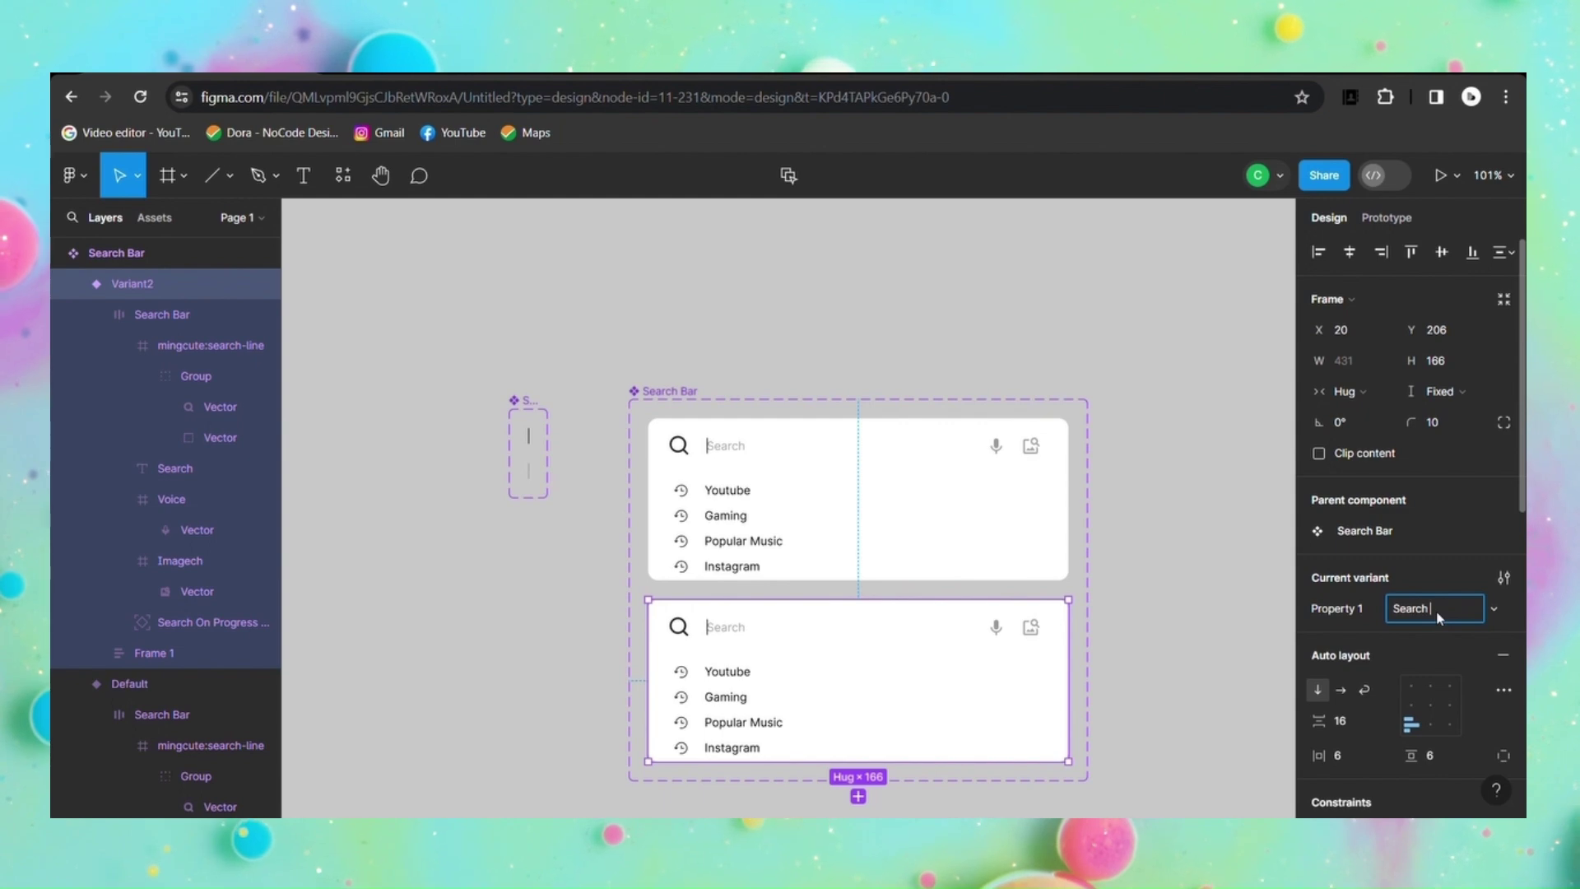
pyautogui.write(' Result')
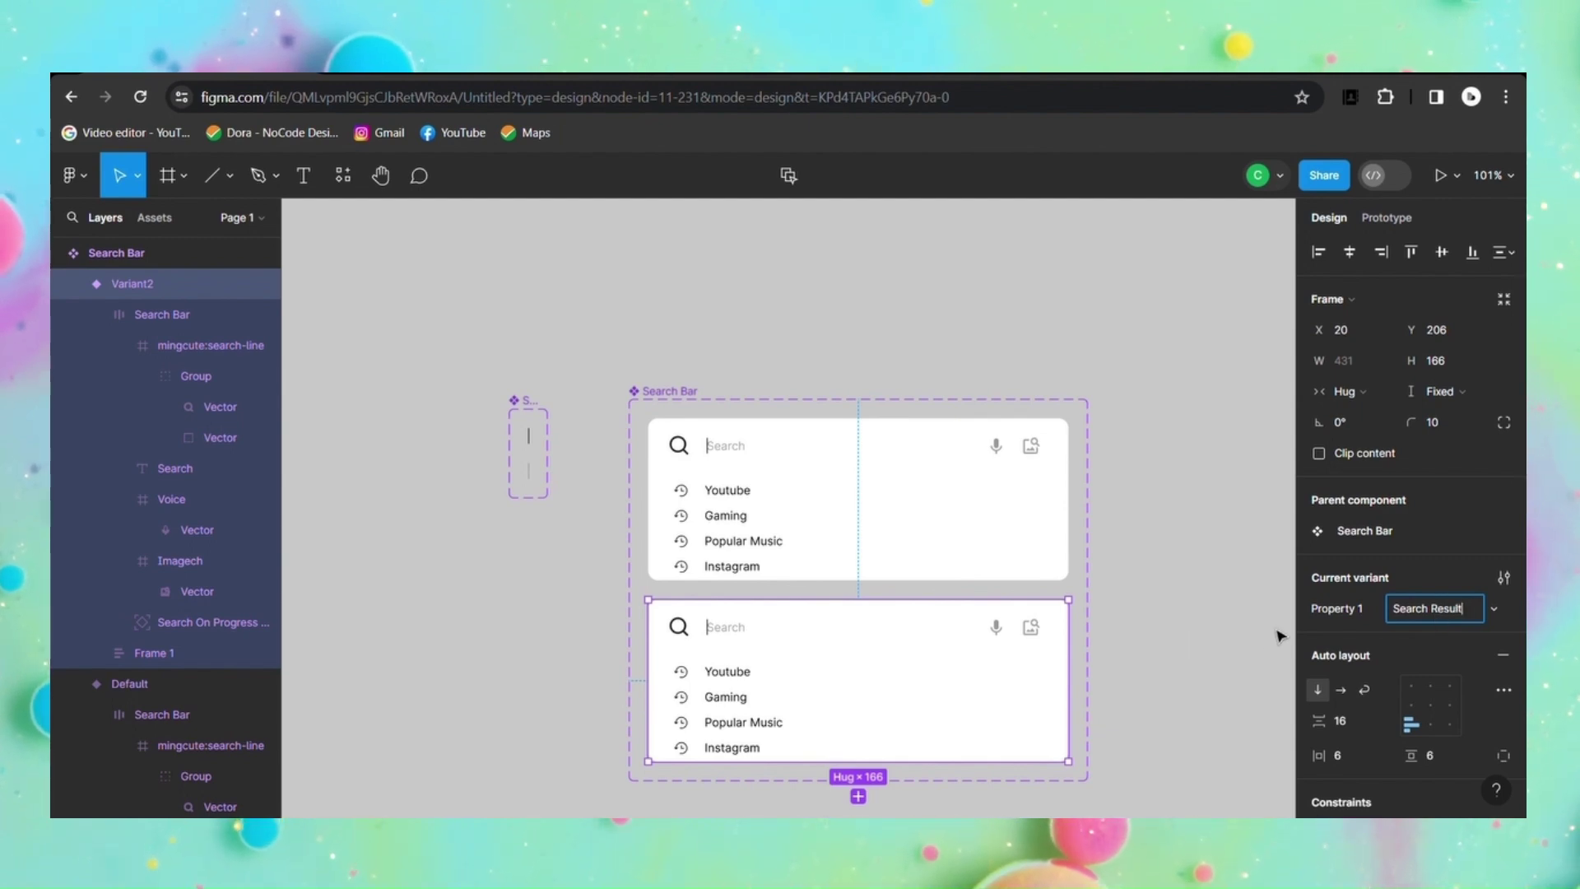
pyautogui.press('Return')
pyautogui.doubleClick(1346, 614)
pyautogui.write('S')
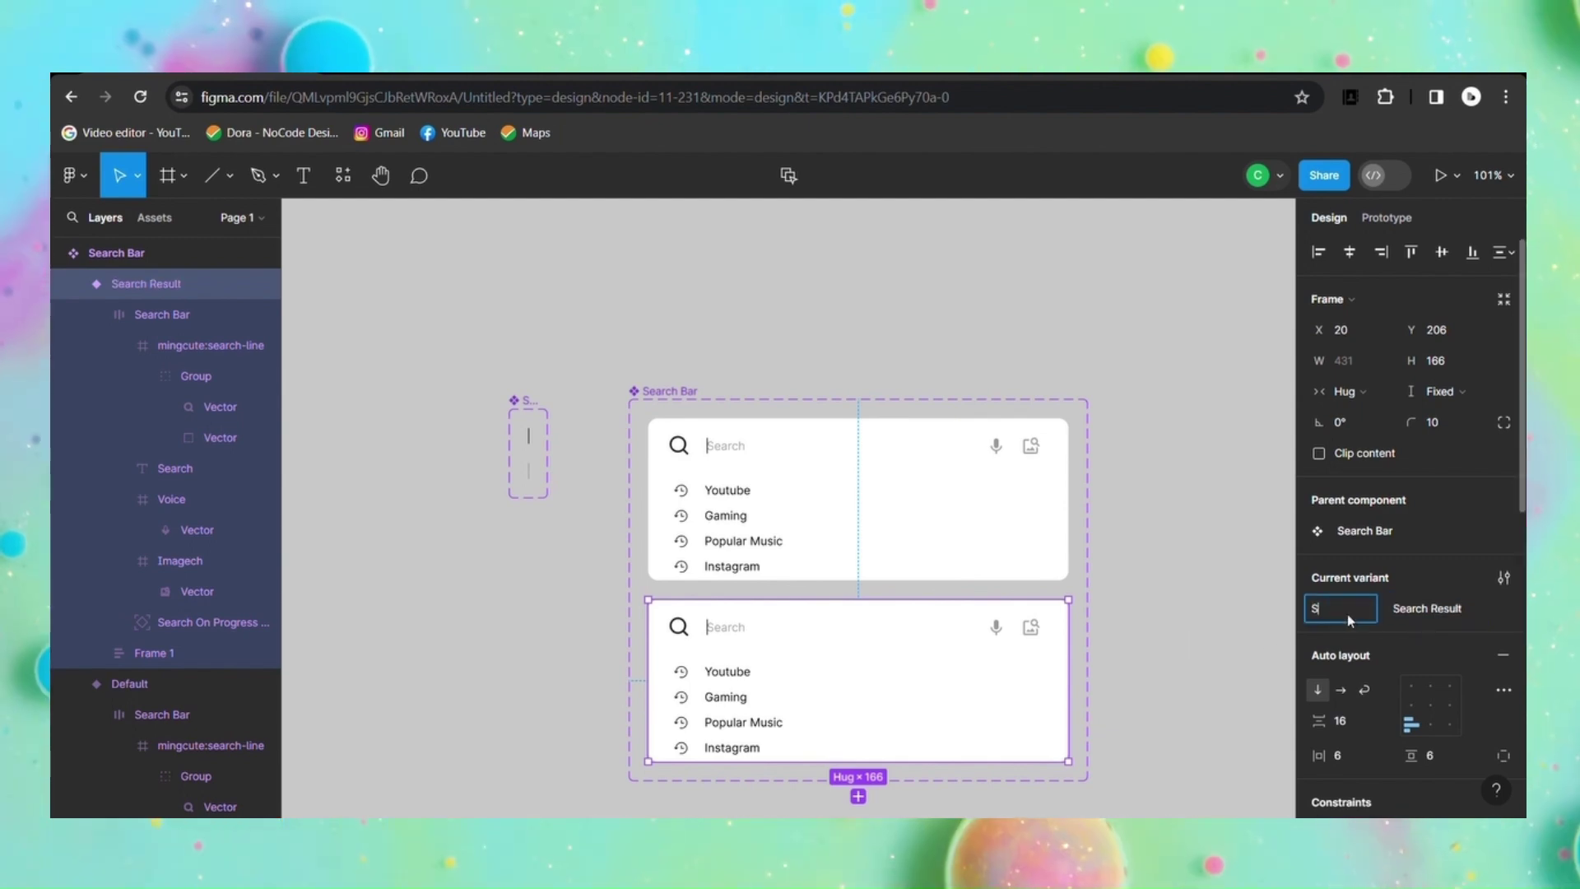
pyautogui.write('te')
pyautogui.click(1218, 642)
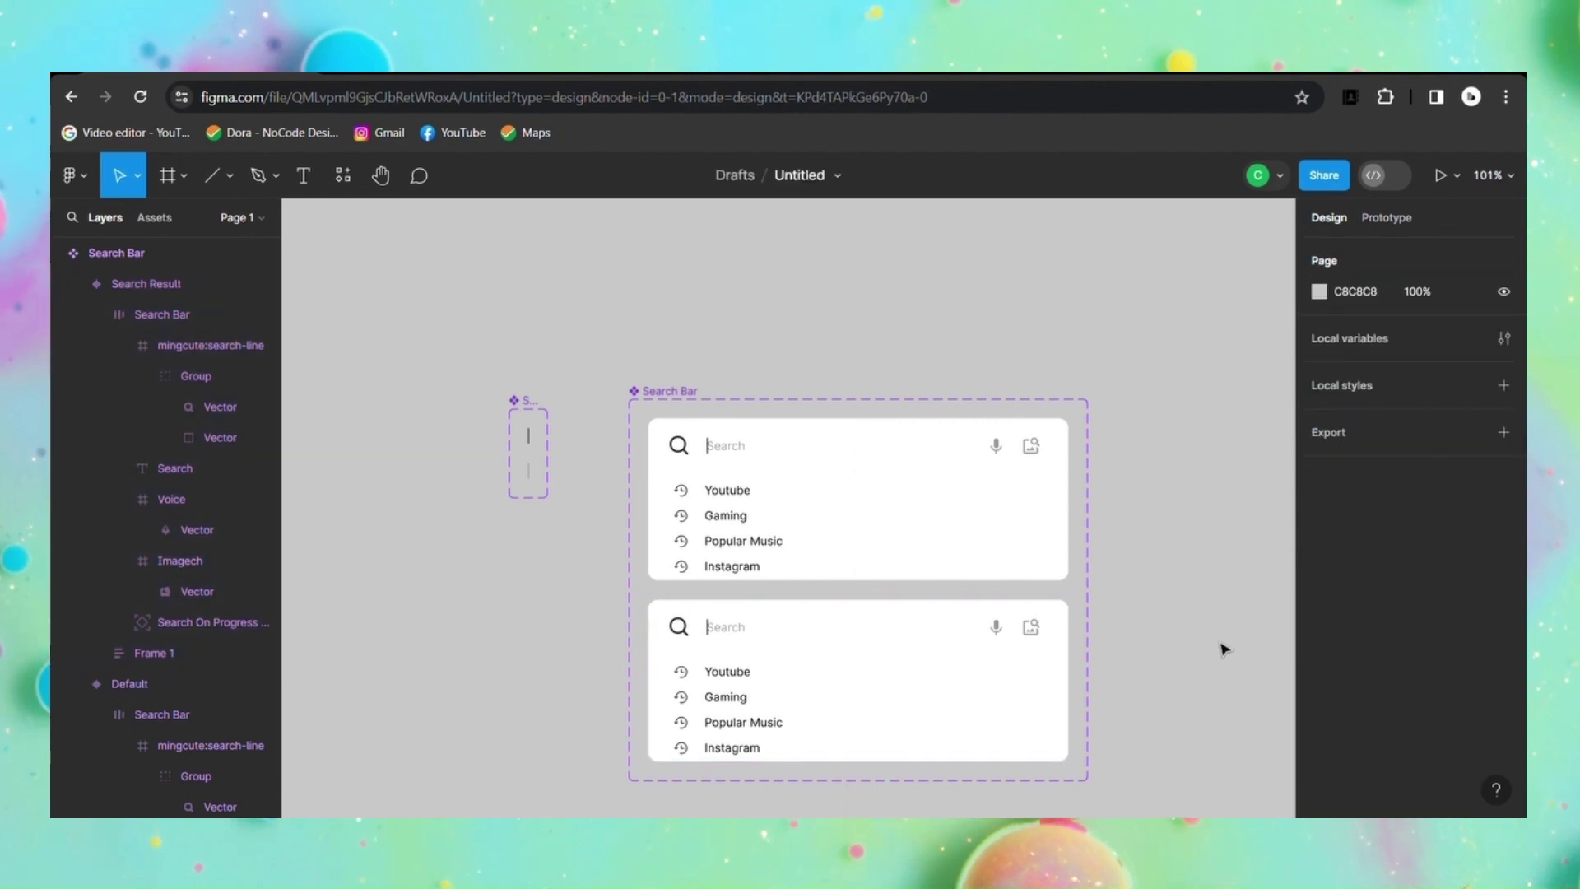
pyautogui.click(694, 399)
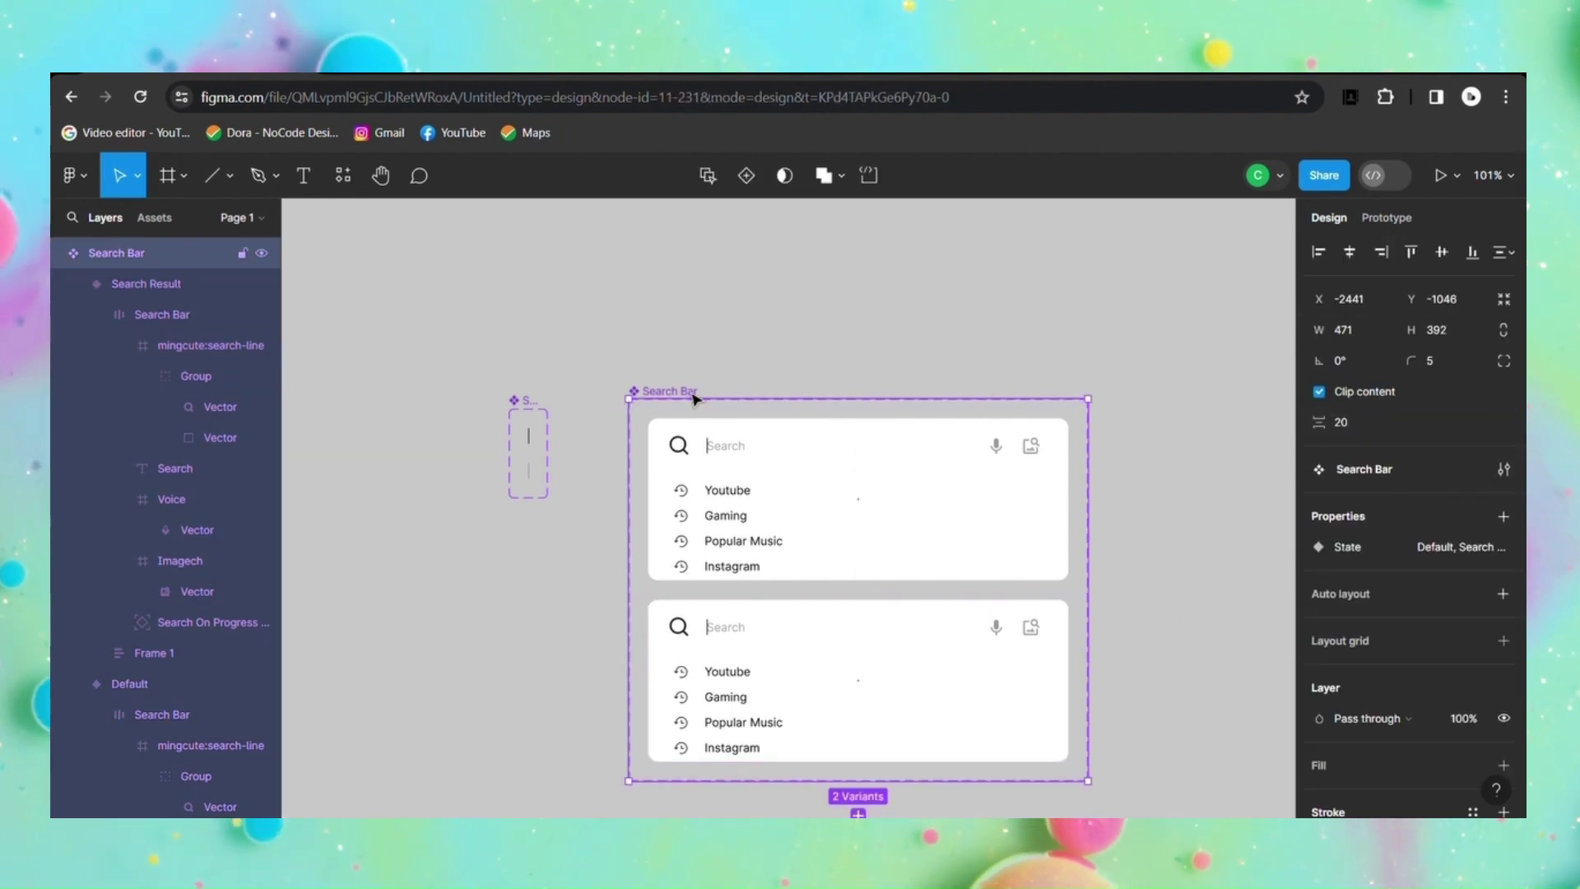
pyautogui.click(851, 653)
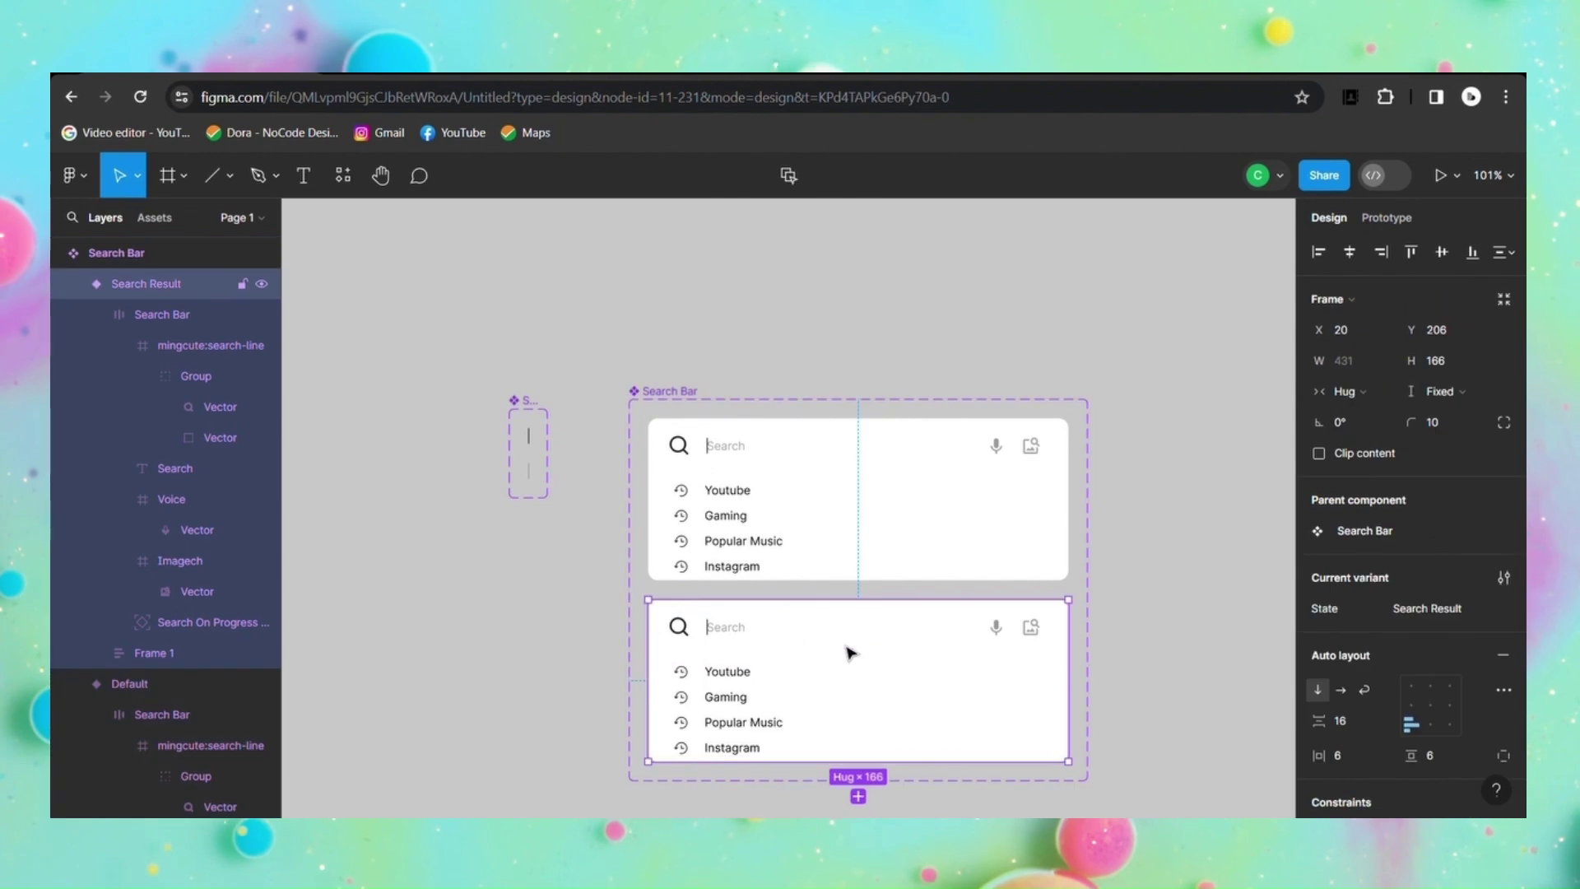
pyautogui.click(819, 441)
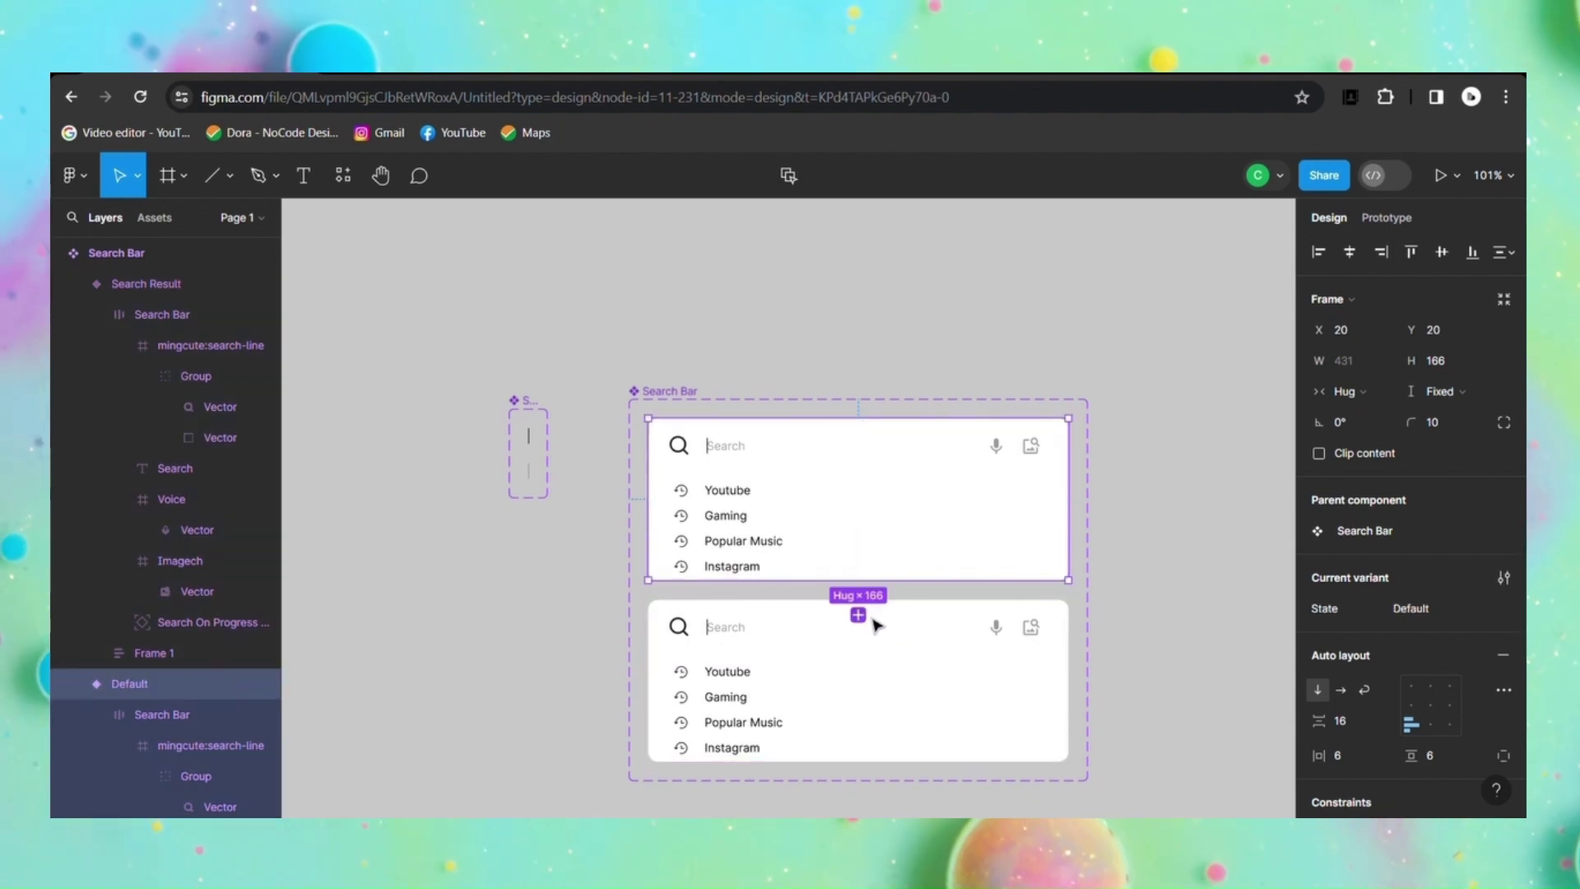
pyautogui.click(858, 615)
pyautogui.click(910, 607)
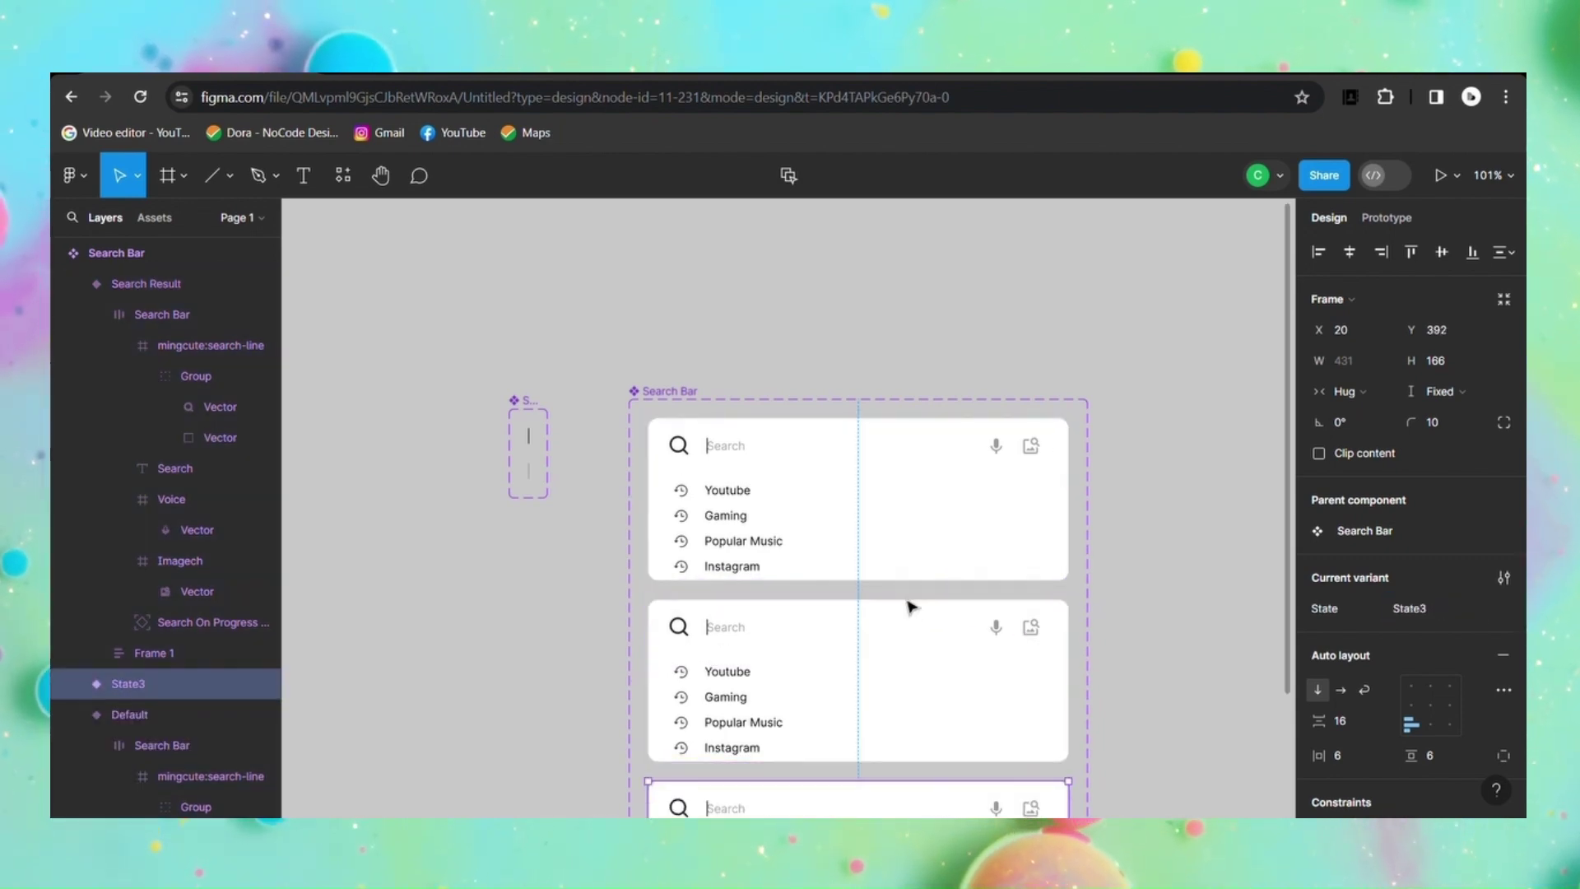
pyautogui.click(926, 745)
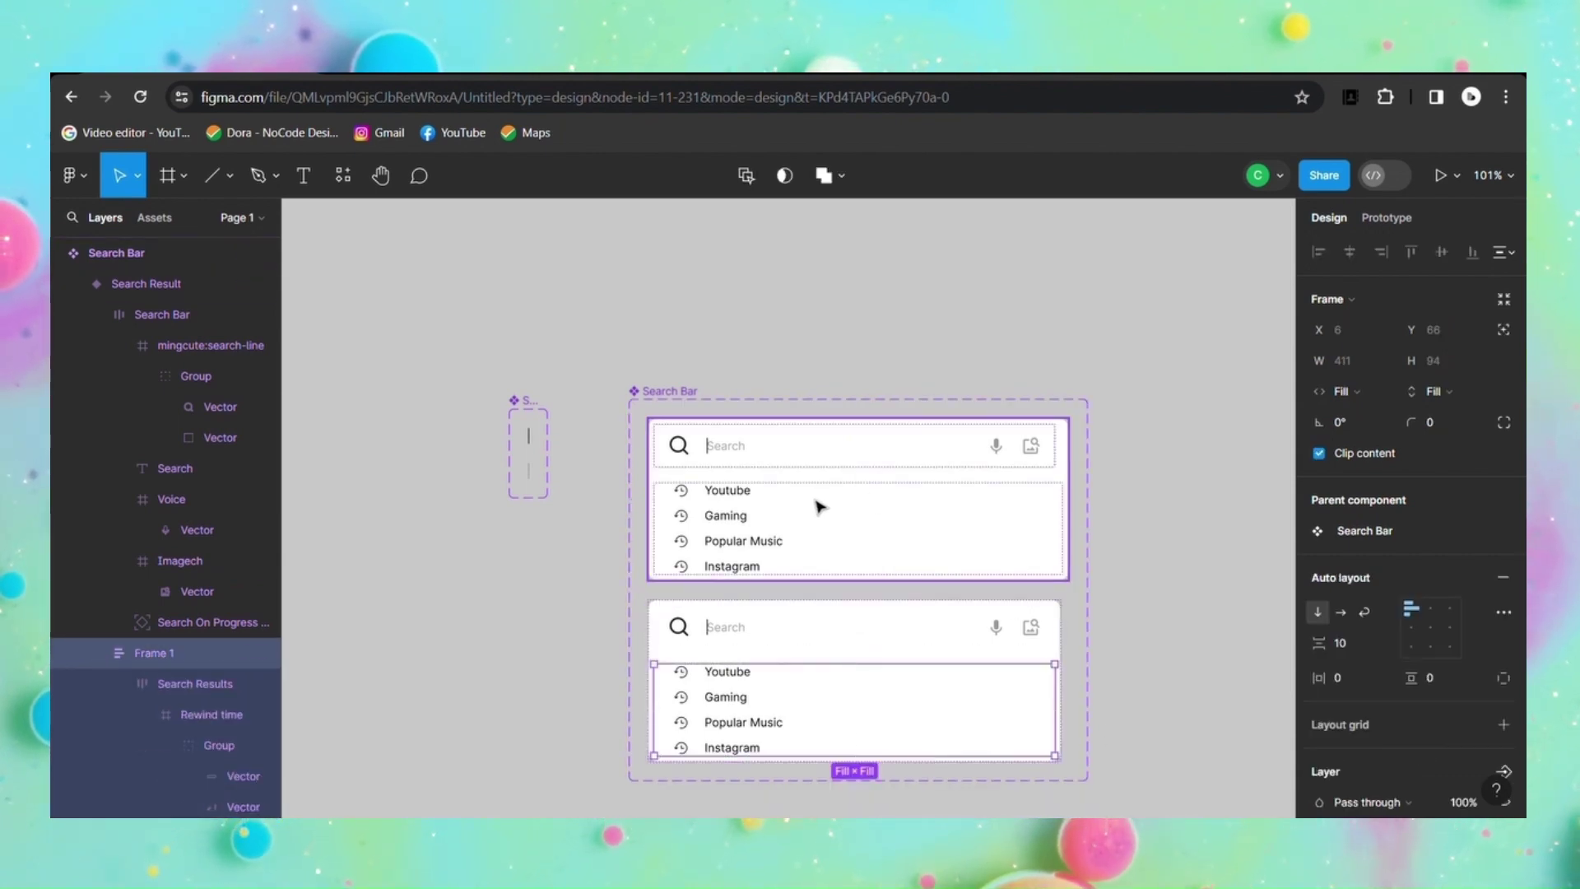
# Step: Make the Gaming, Popular Music and Instagram rows in the Default variant fill the width
pyautogui.click(775, 498)
pyautogui.click(769, 500)
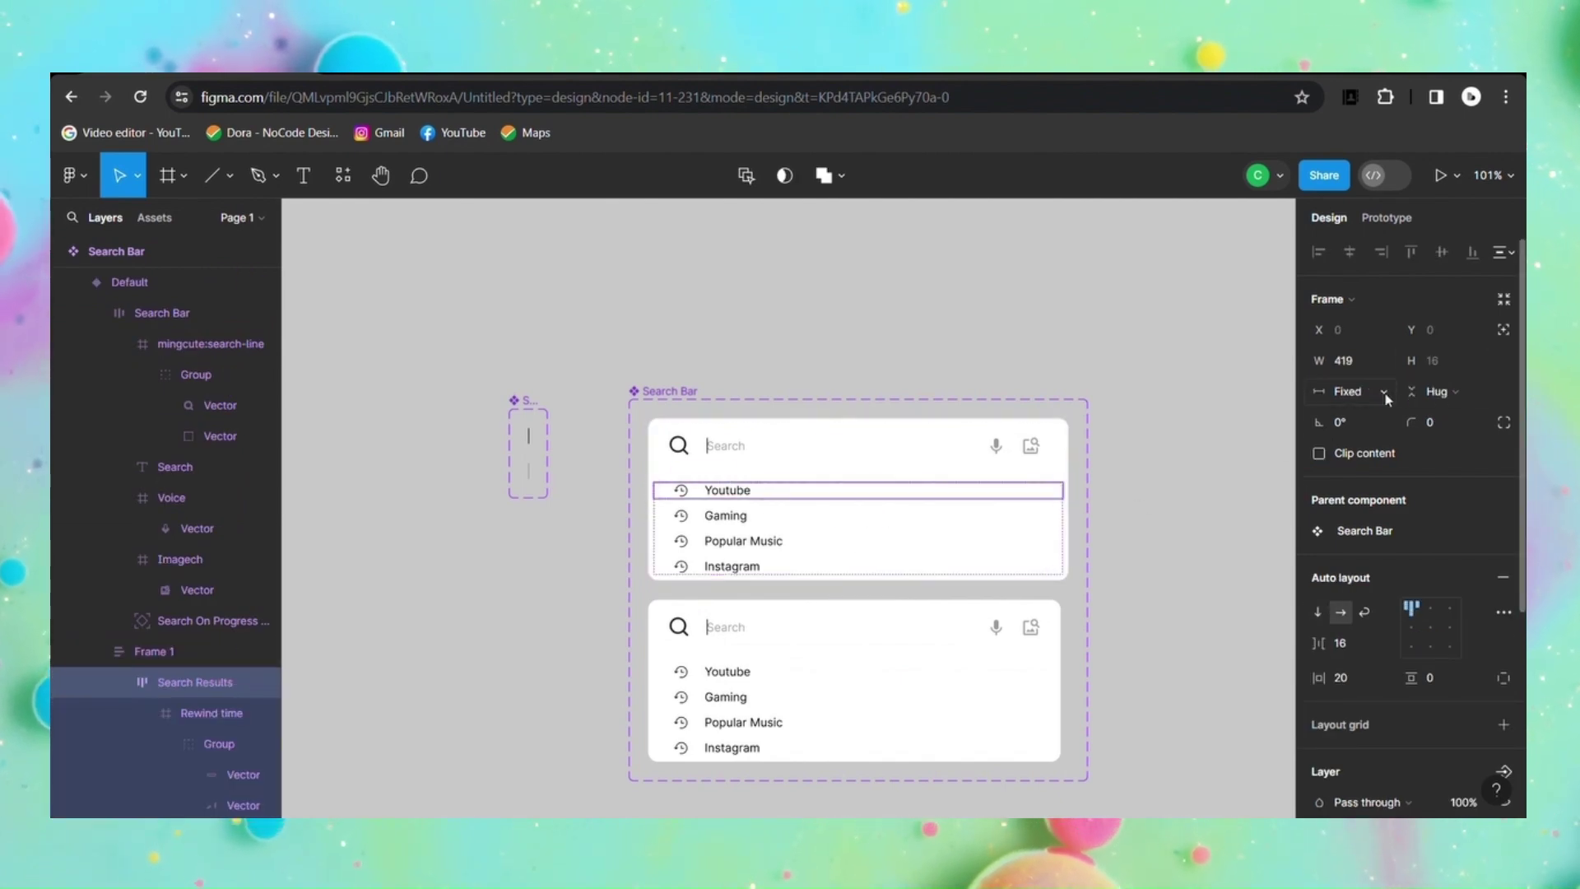
pyautogui.click(1354, 391)
pyautogui.click(905, 520)
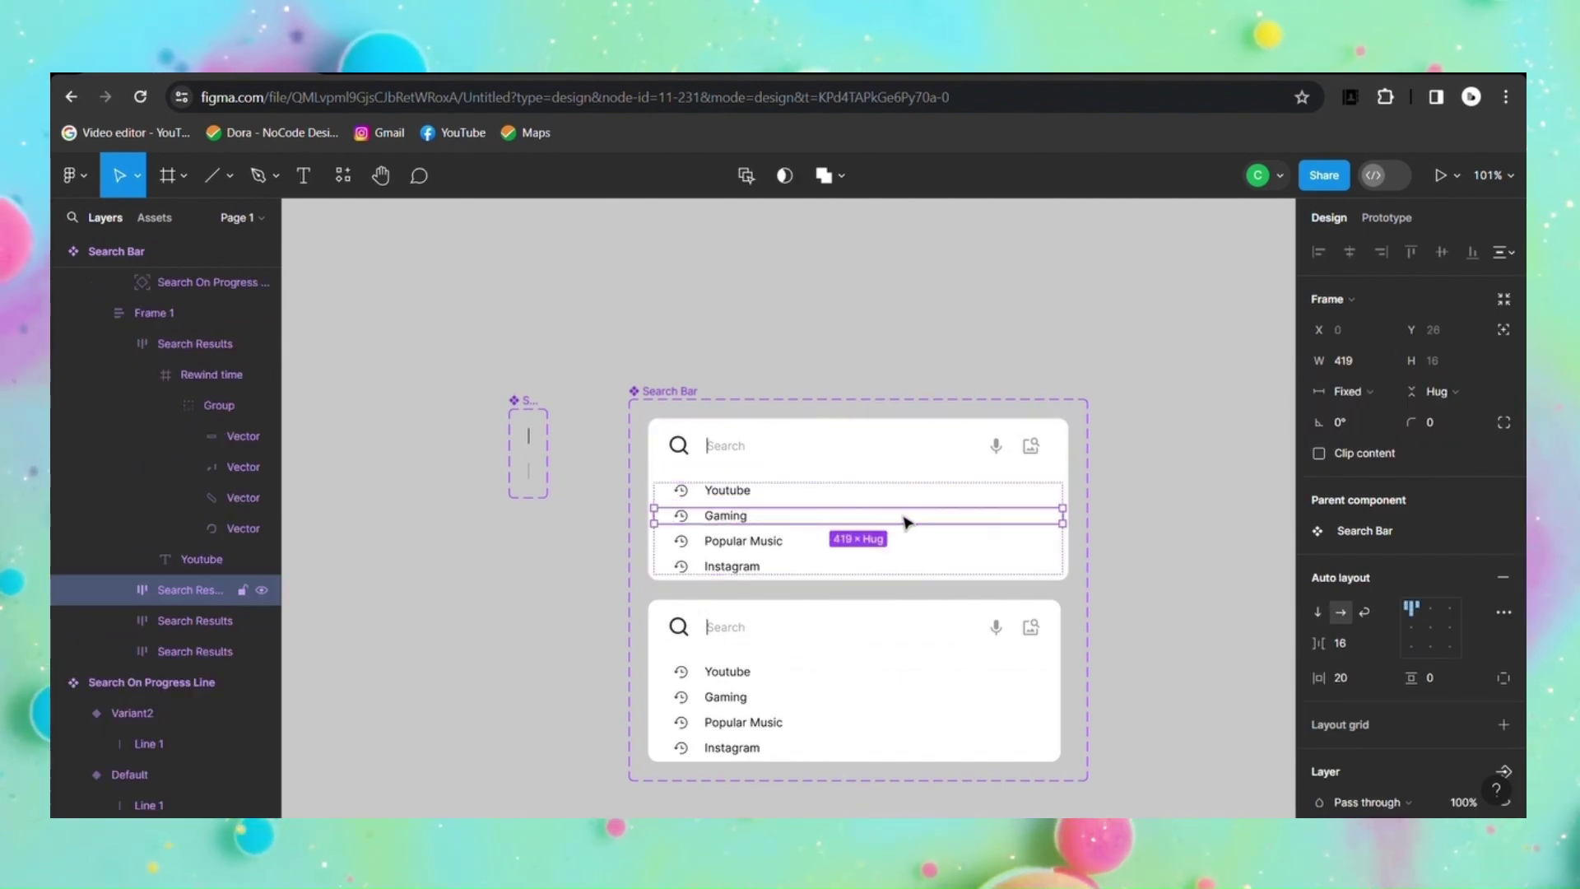
pyautogui.click(1350, 392)
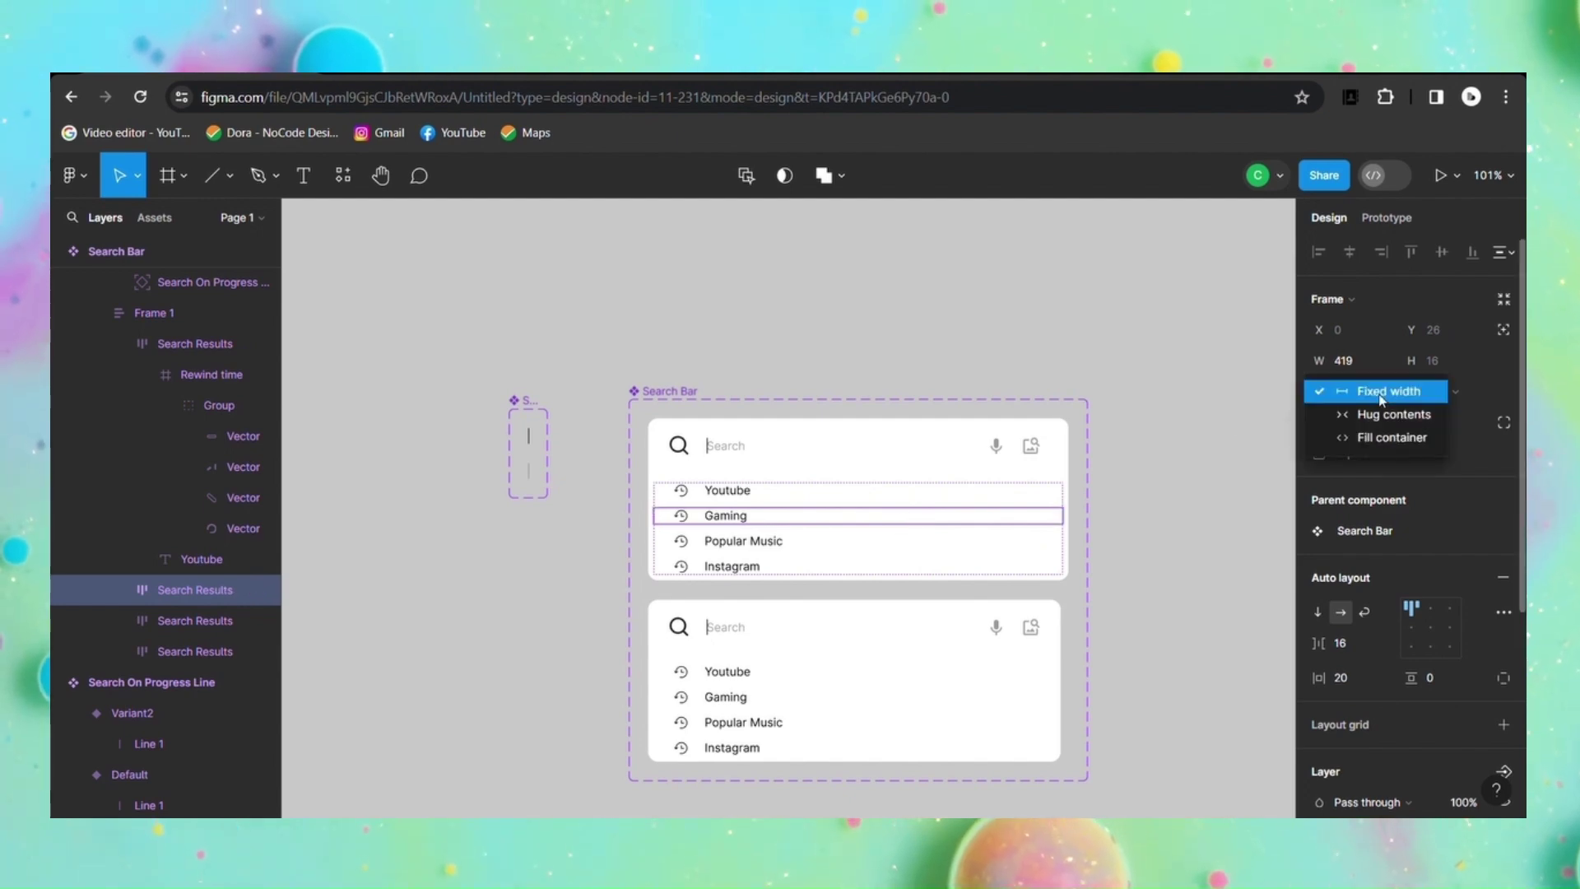
pyautogui.click(1350, 437)
pyautogui.click(959, 545)
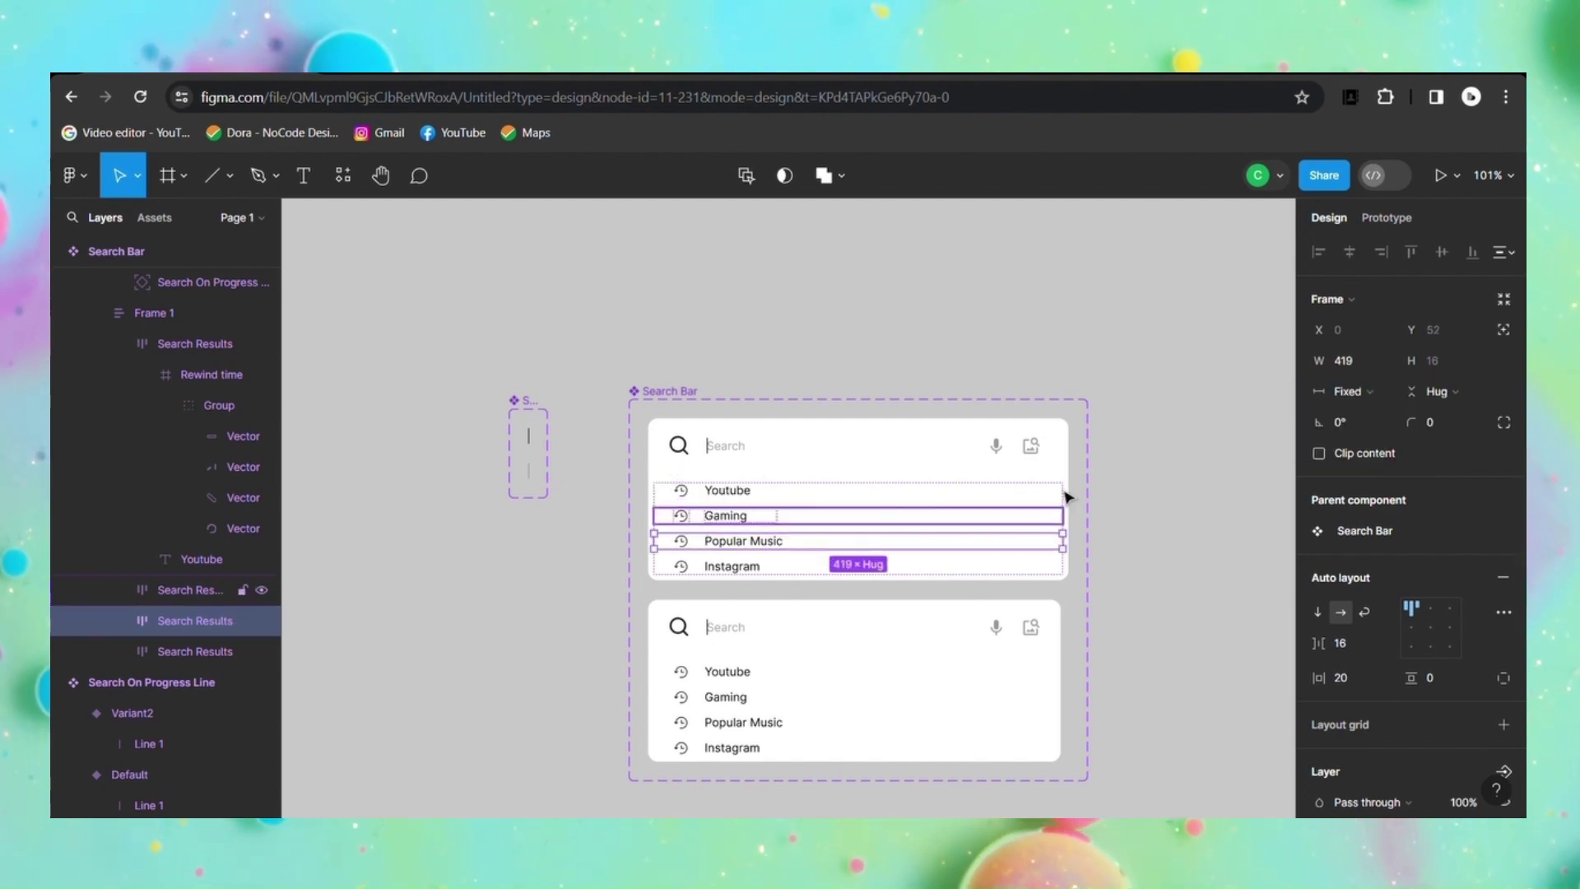
pyautogui.click(1375, 393)
pyautogui.click(1390, 437)
pyautogui.click(910, 568)
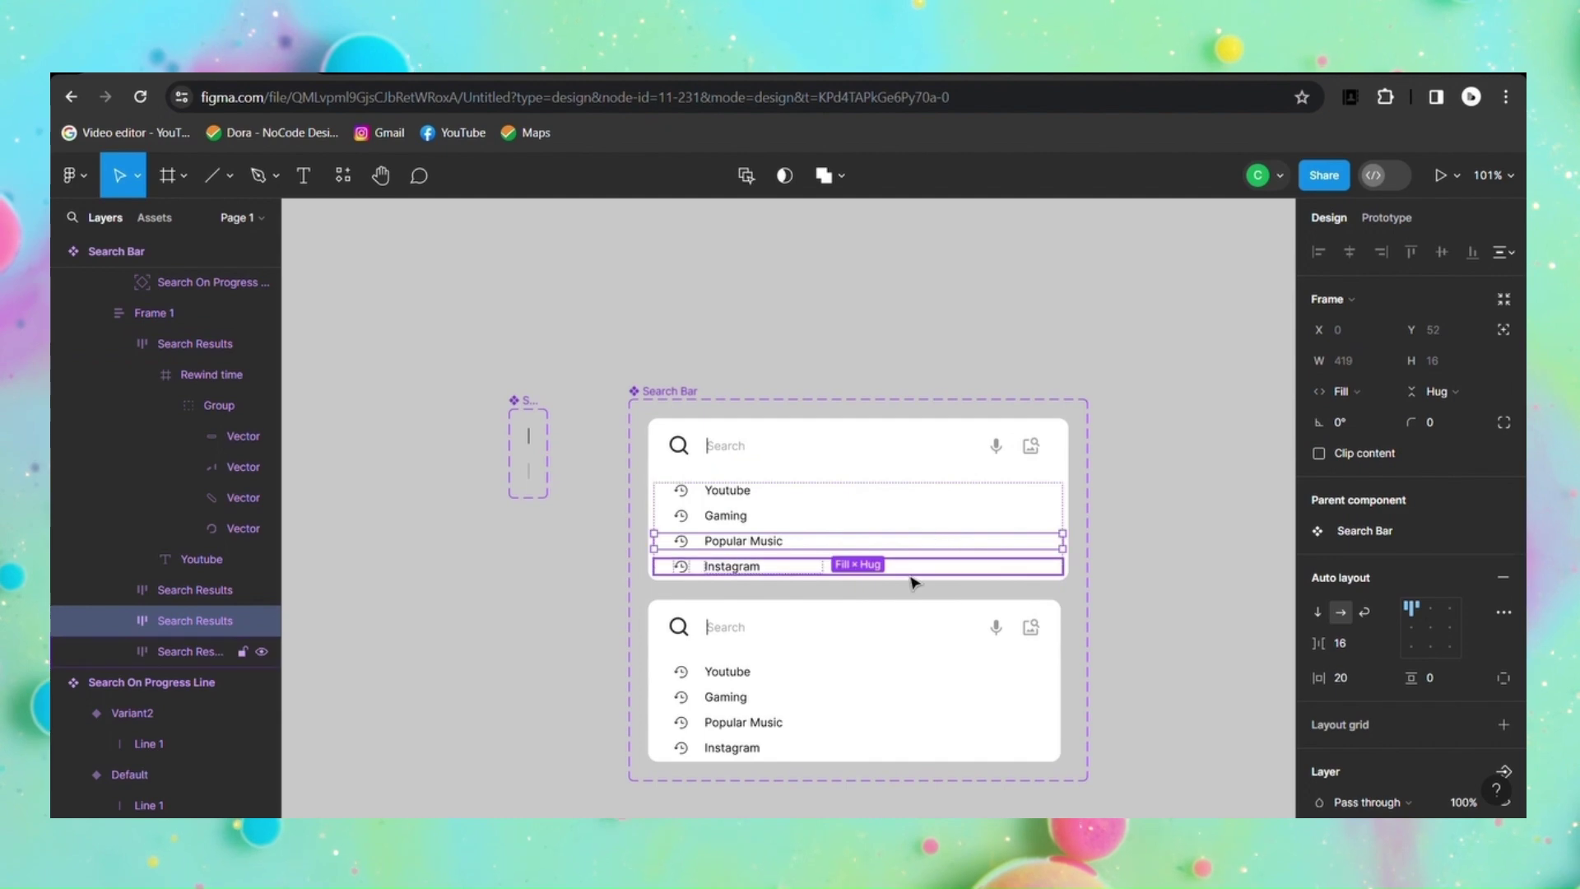
pyautogui.click(1370, 394)
pyautogui.click(1391, 437)
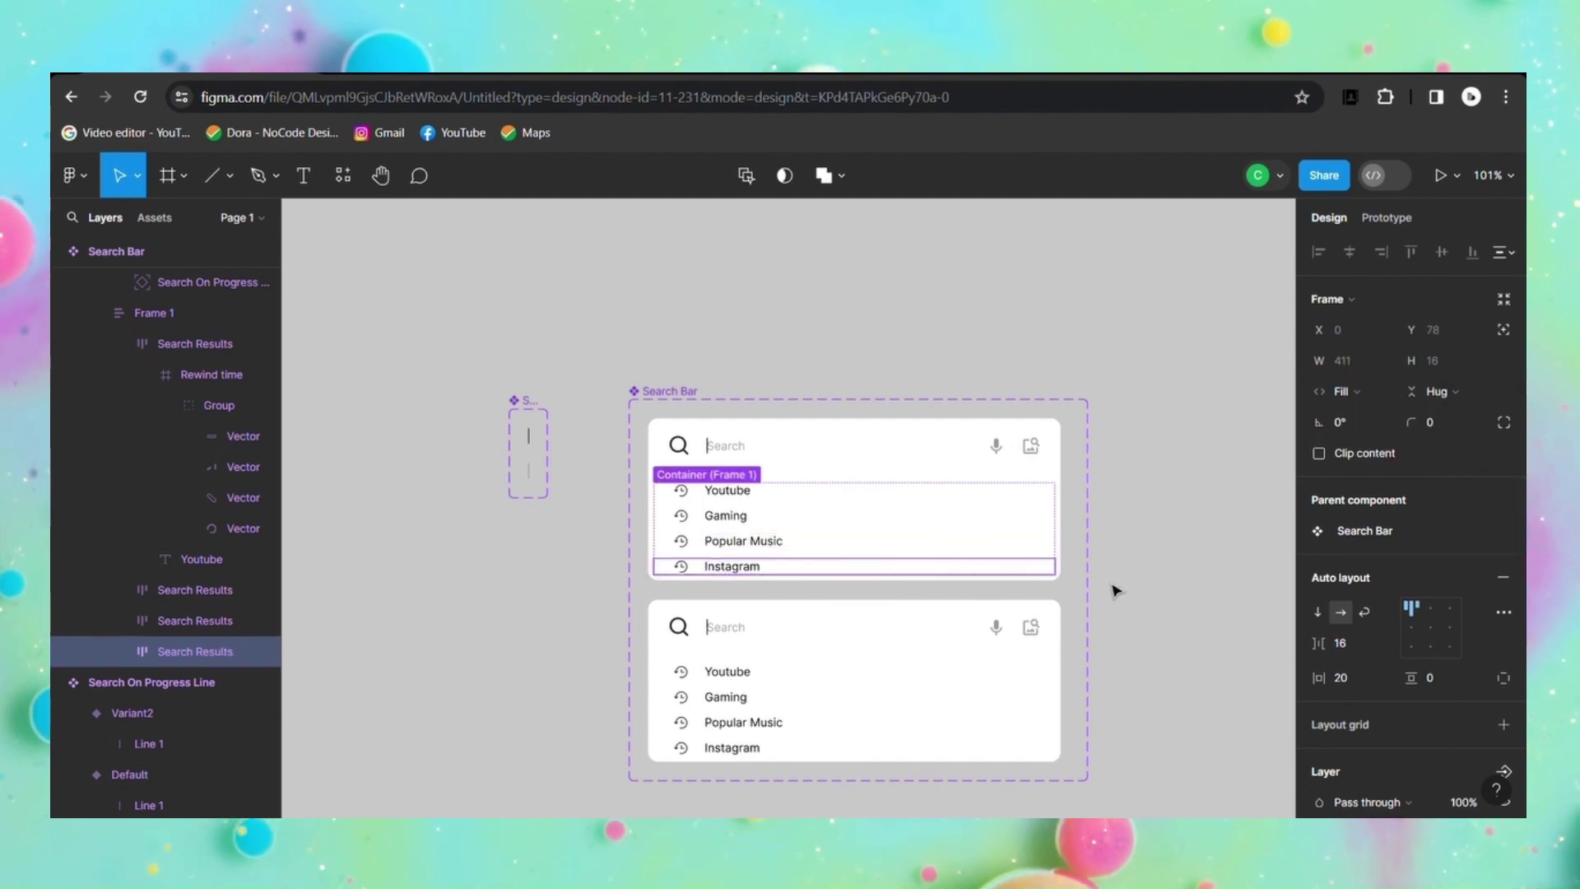
# Step: Set the Youtube, Gaming, Popular Music and Instagram rows in Search Result to hug height
pyautogui.click(788, 685)
pyautogui.click(788, 684)
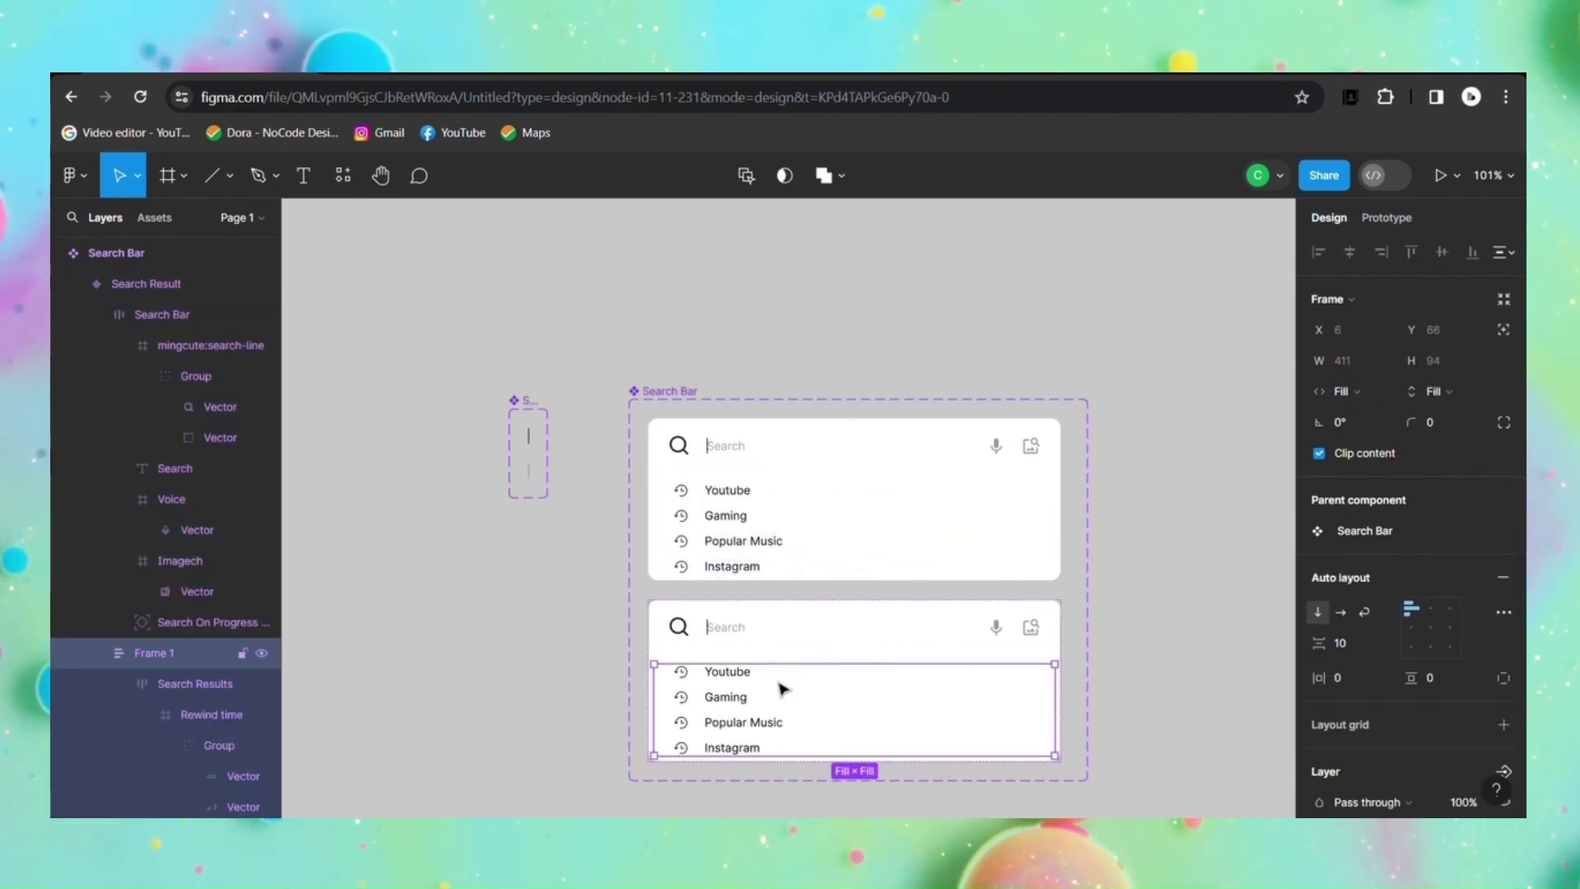
pyautogui.click(784, 690)
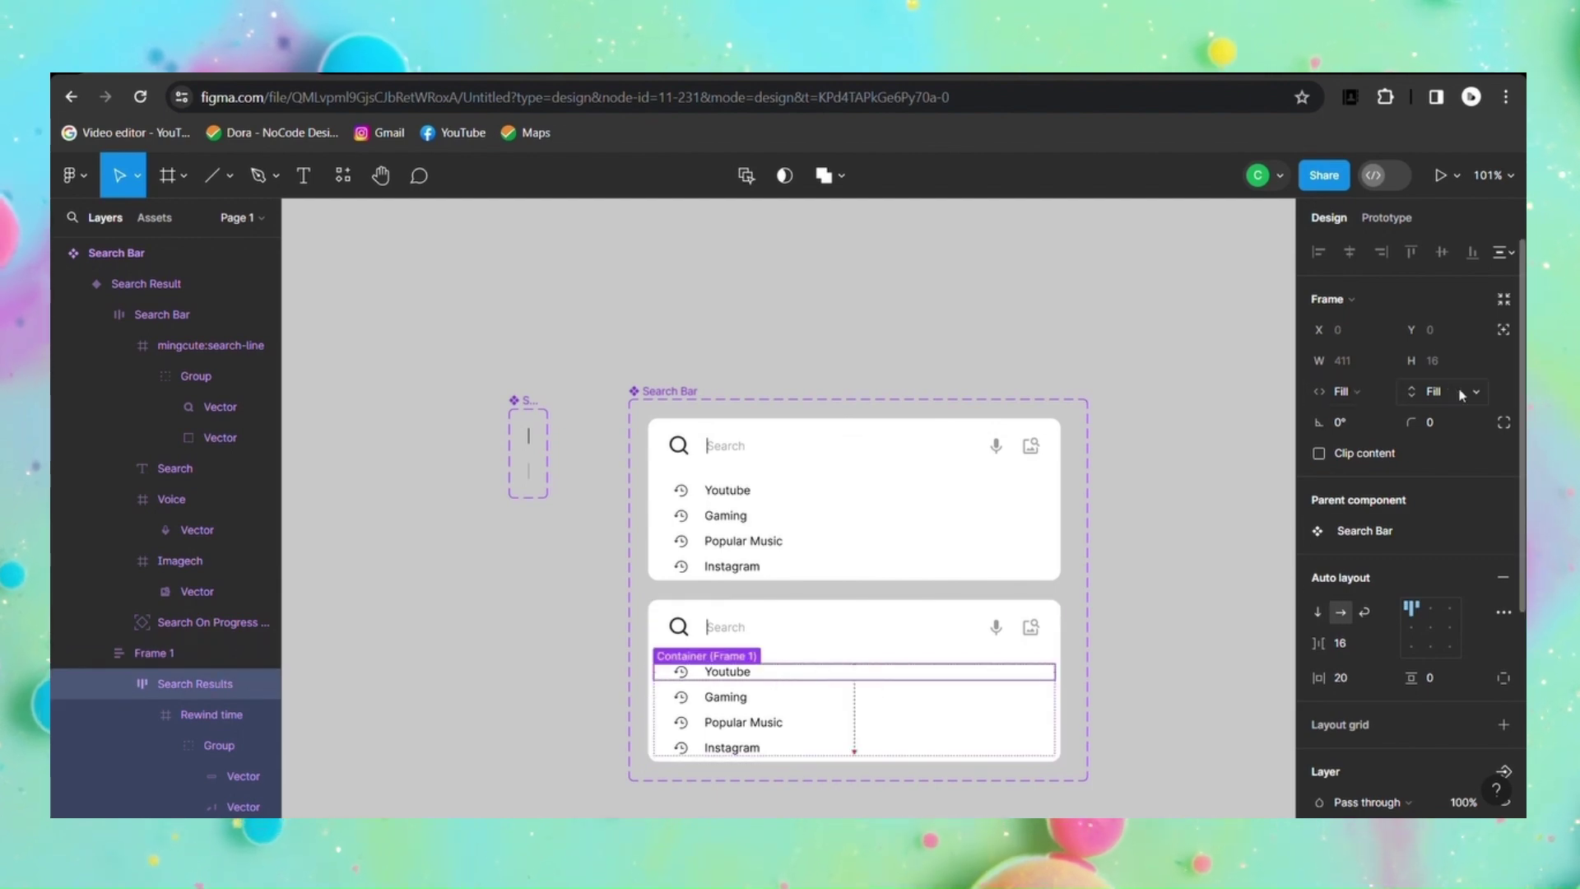
pyautogui.click(1434, 391)
pyautogui.click(1434, 368)
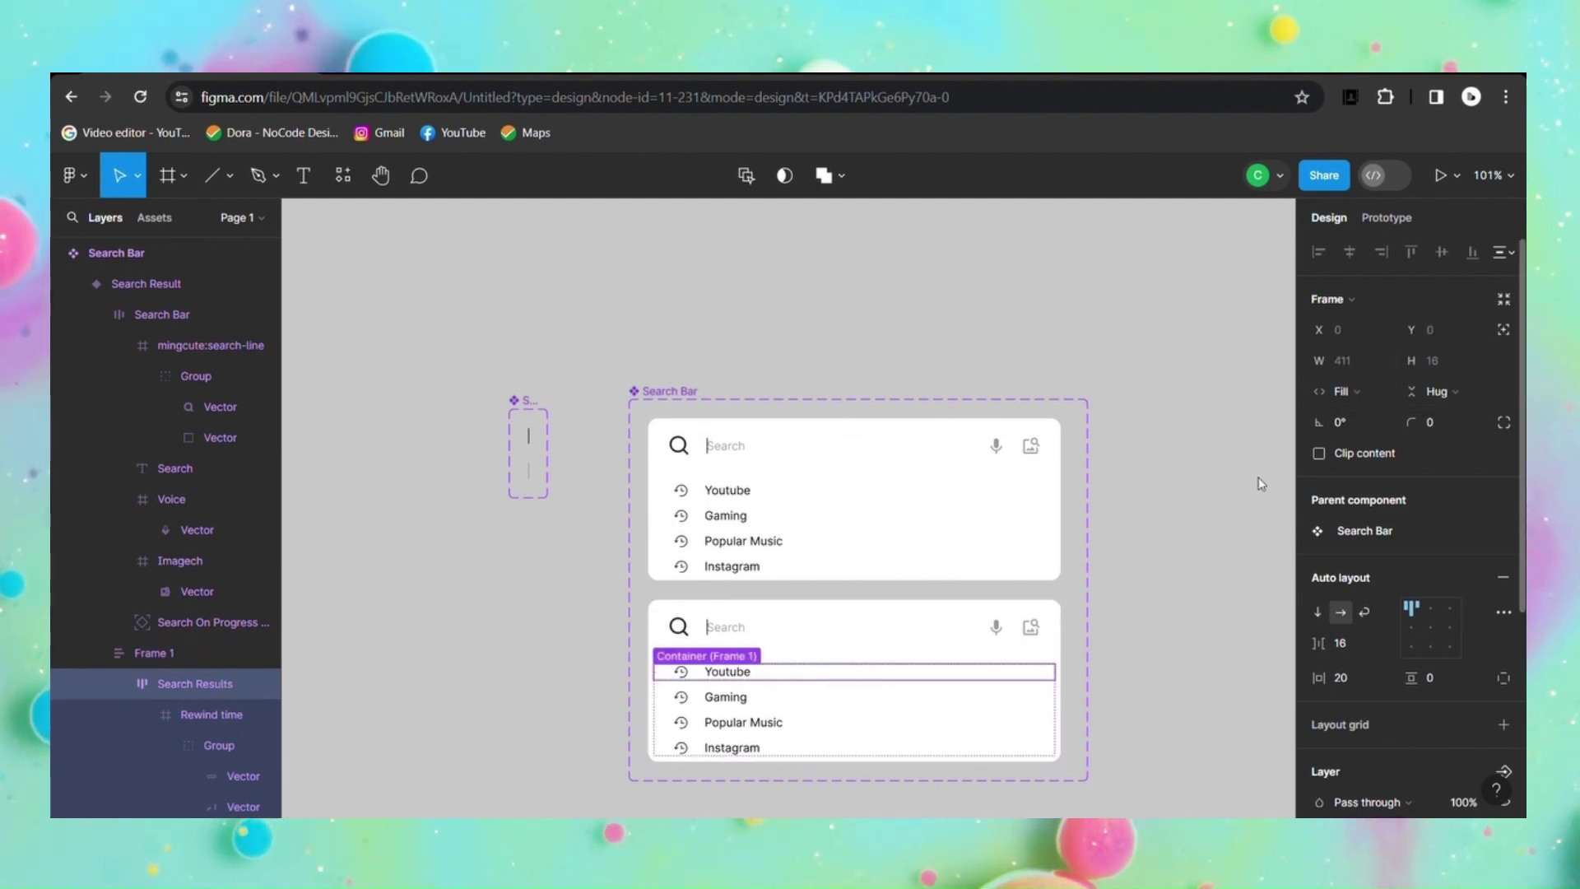
pyautogui.click(946, 702)
pyautogui.click(1433, 391)
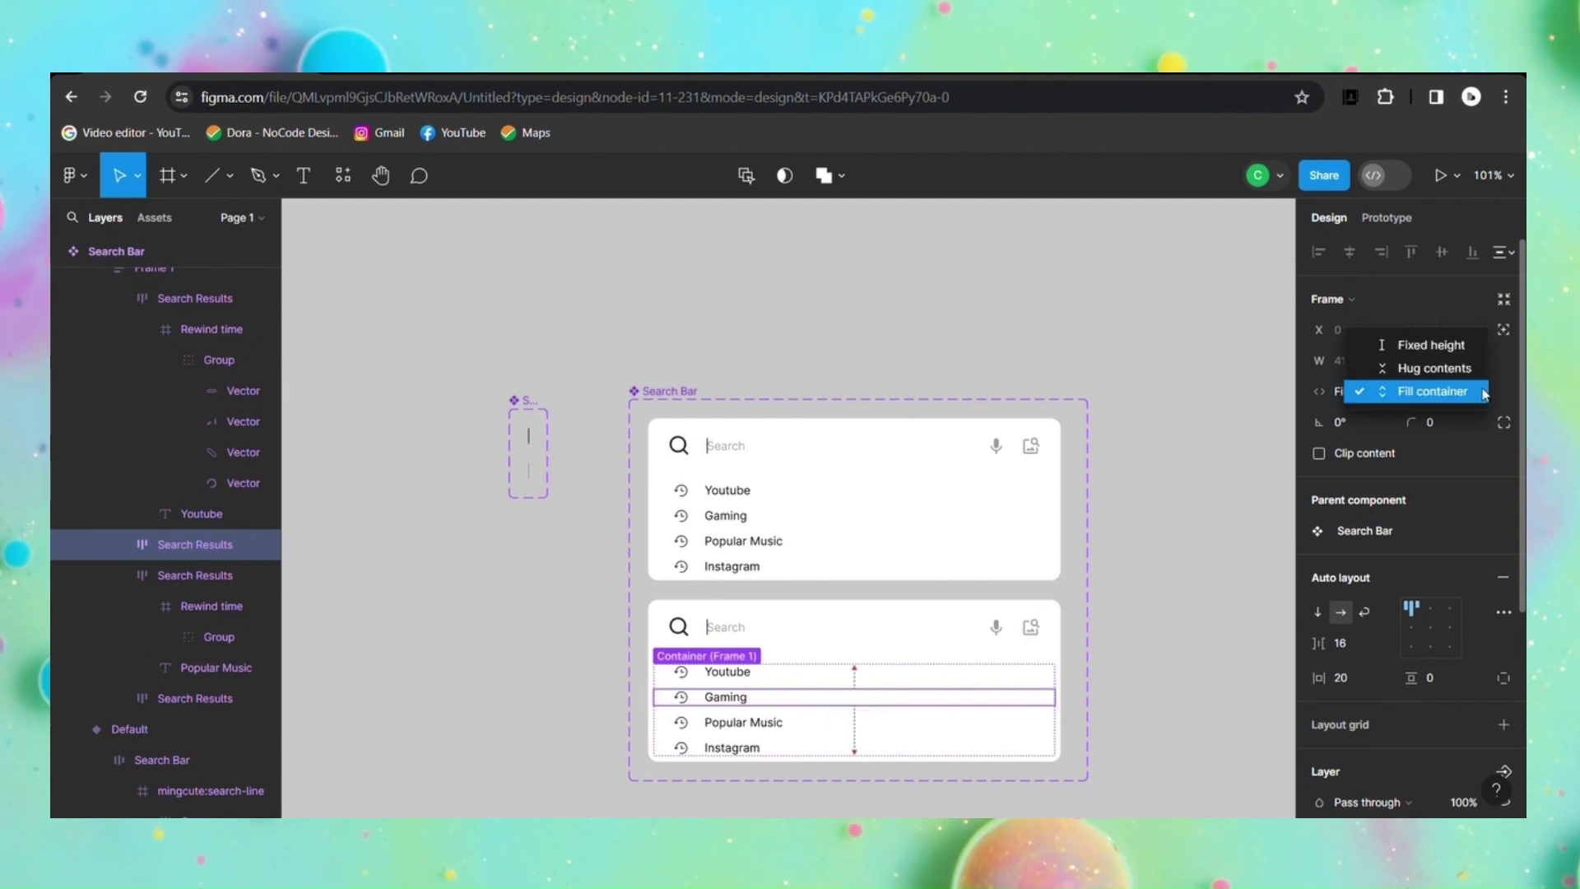
pyautogui.click(1434, 368)
pyautogui.click(931, 726)
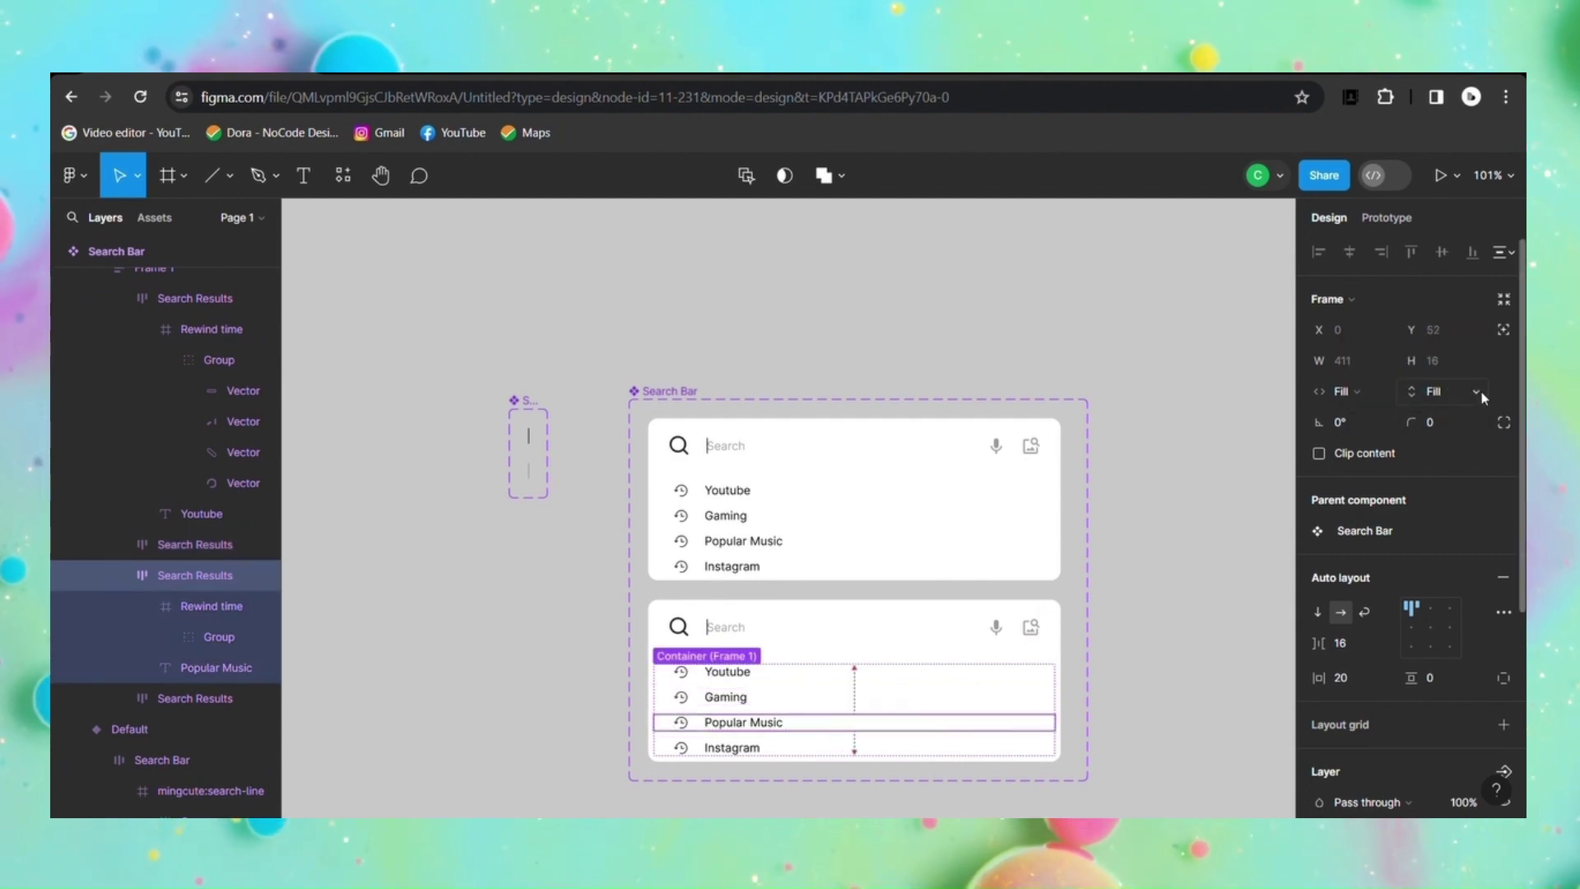
pyautogui.click(1434, 391)
pyautogui.click(998, 749)
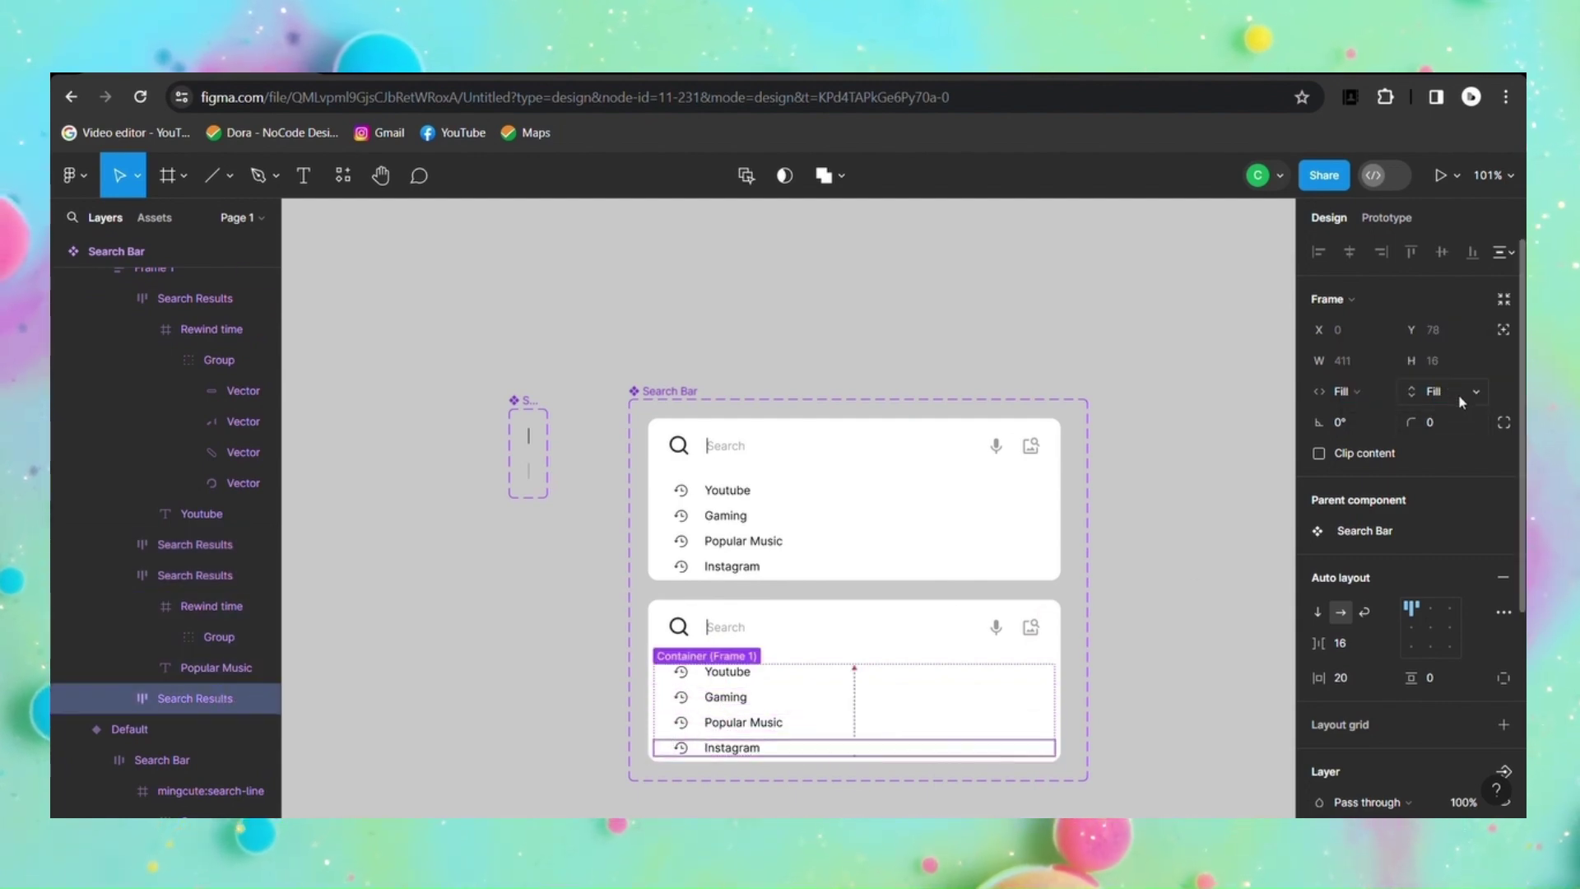
pyautogui.click(1434, 391)
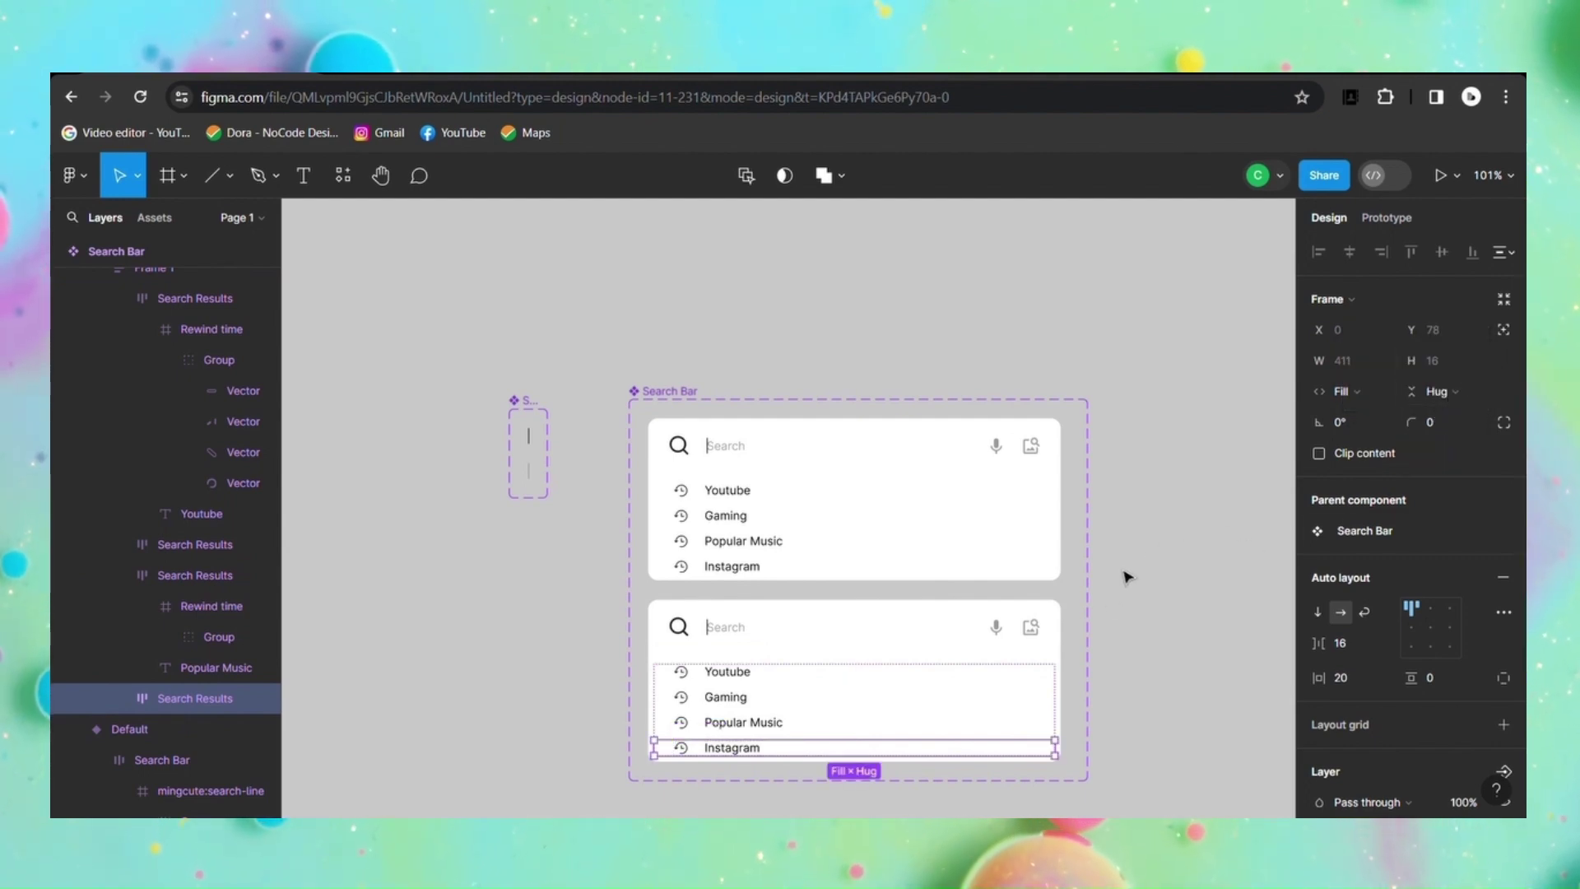
# Step: Align the top card's results list bottom-left, then select the Search Result variant's results frame
pyautogui.click(903, 459)
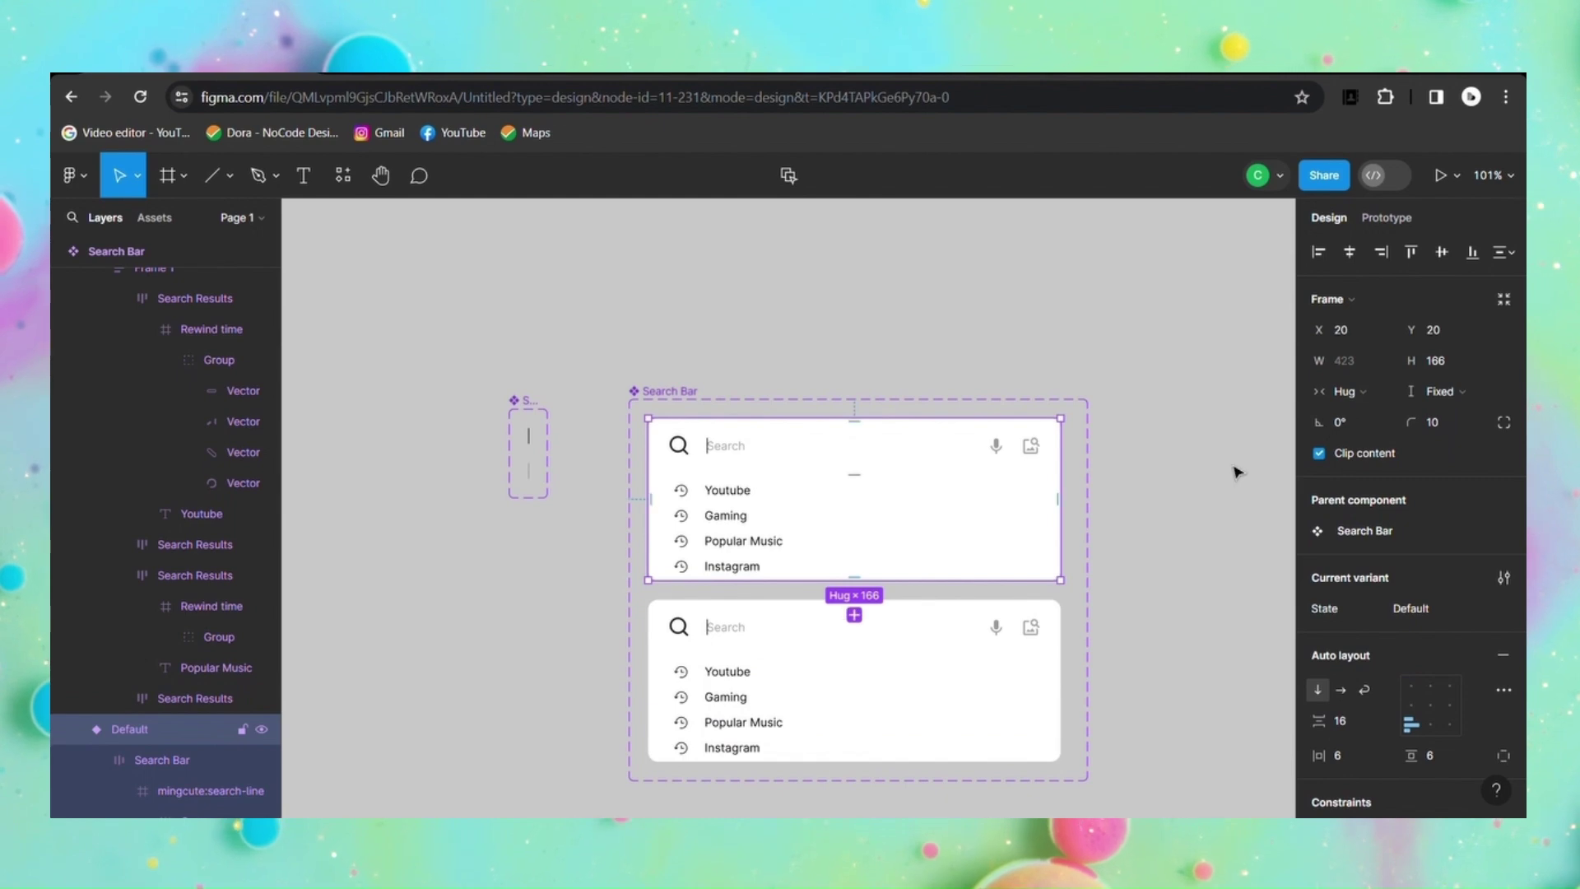
pyautogui.click(975, 659)
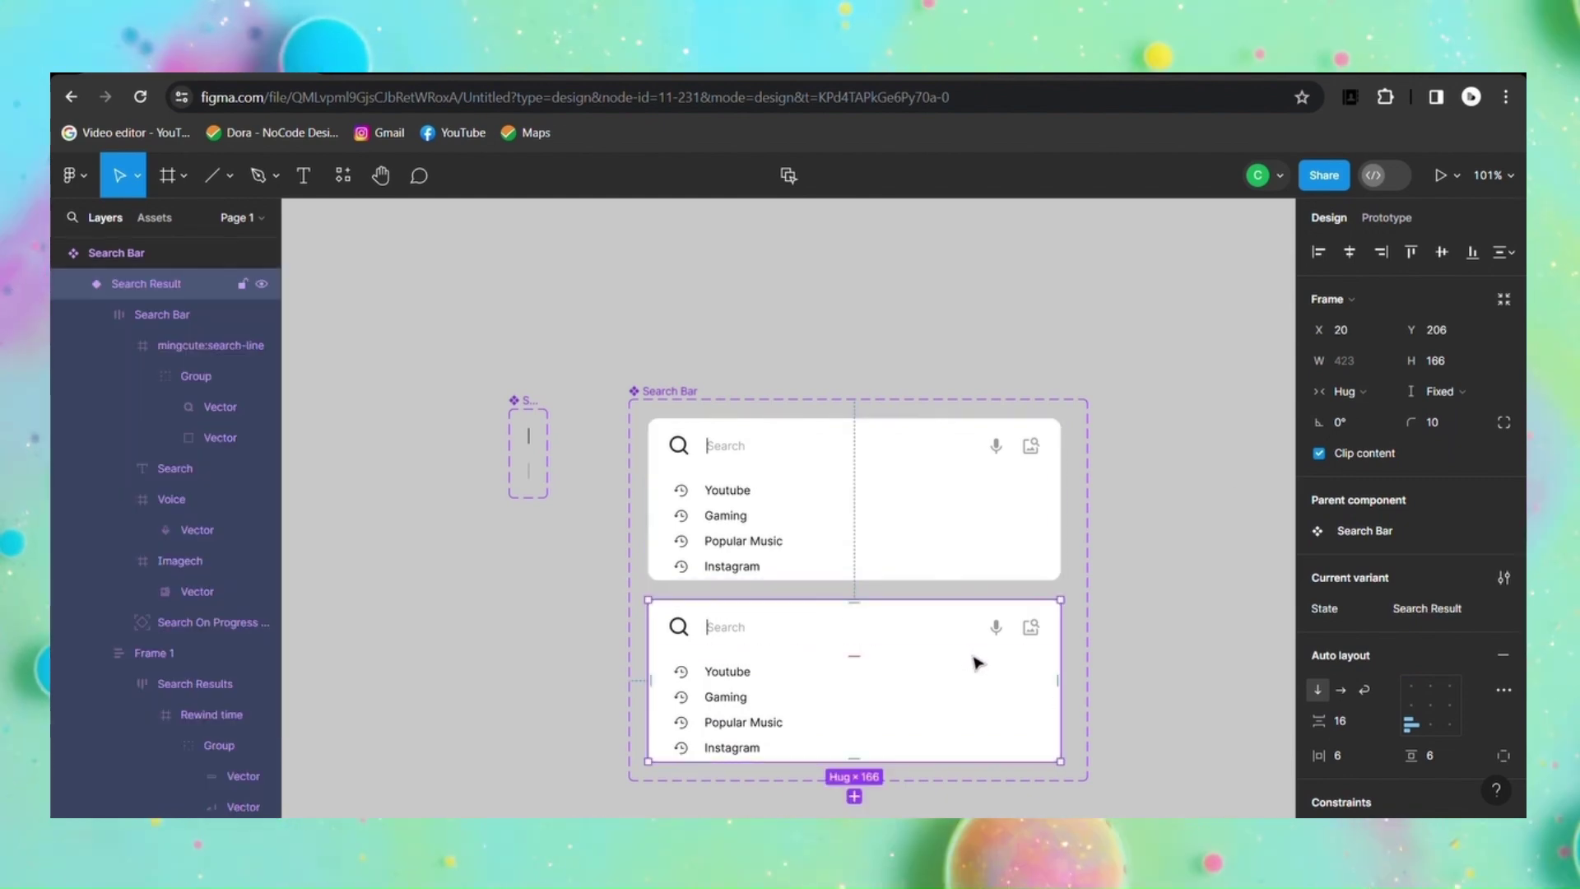
pyautogui.doubleClick(776, 565)
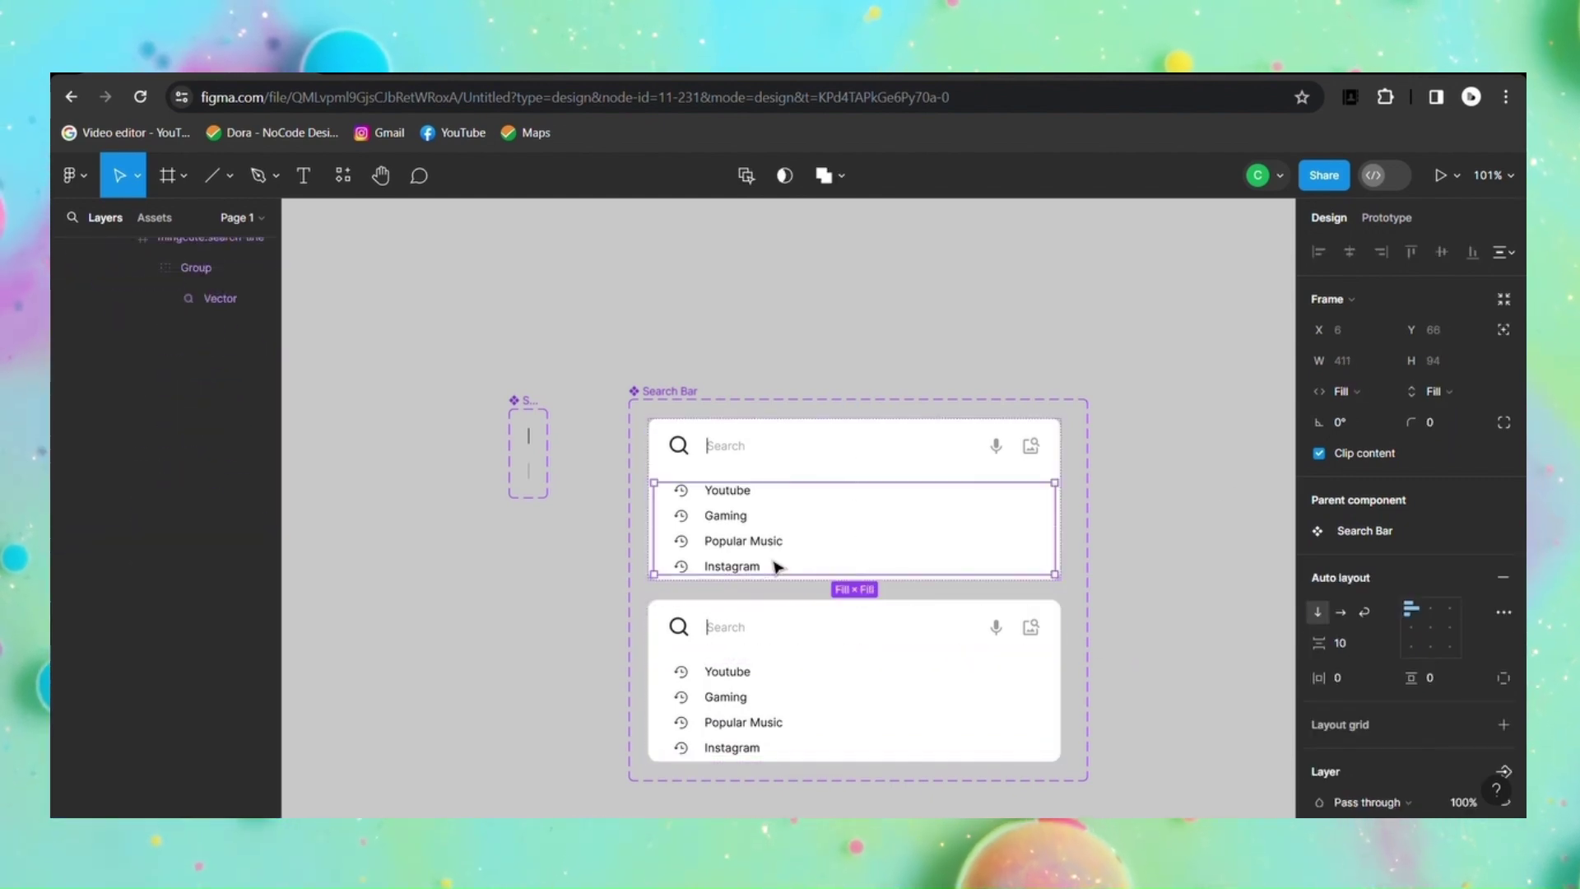
pyautogui.click(1411, 648)
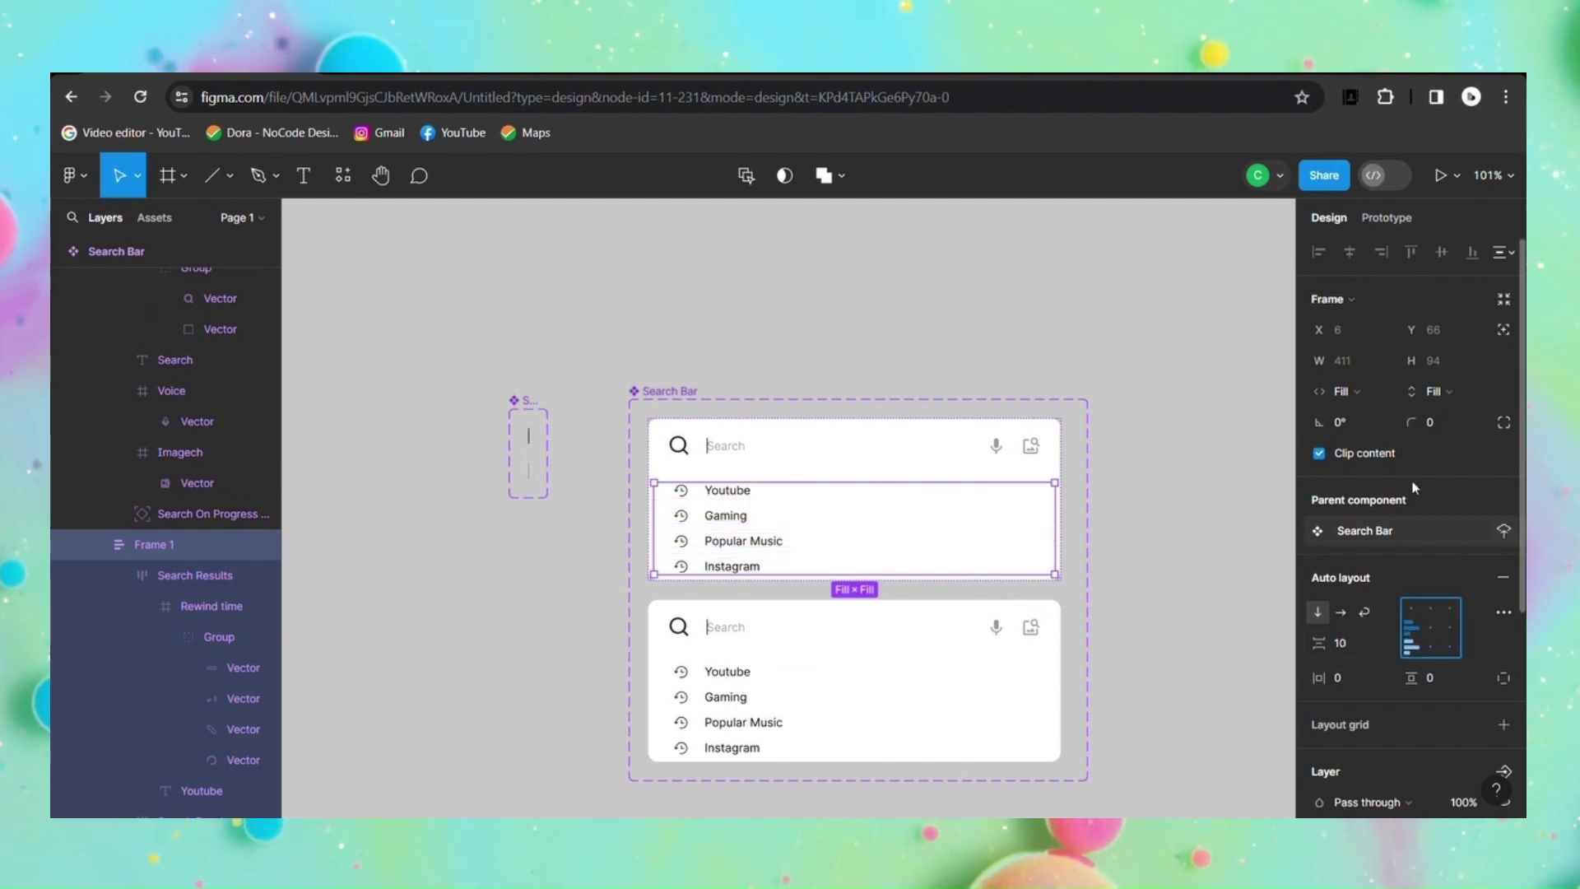
pyautogui.scroll(-4, 1412, 576)
pyautogui.click(755, 724)
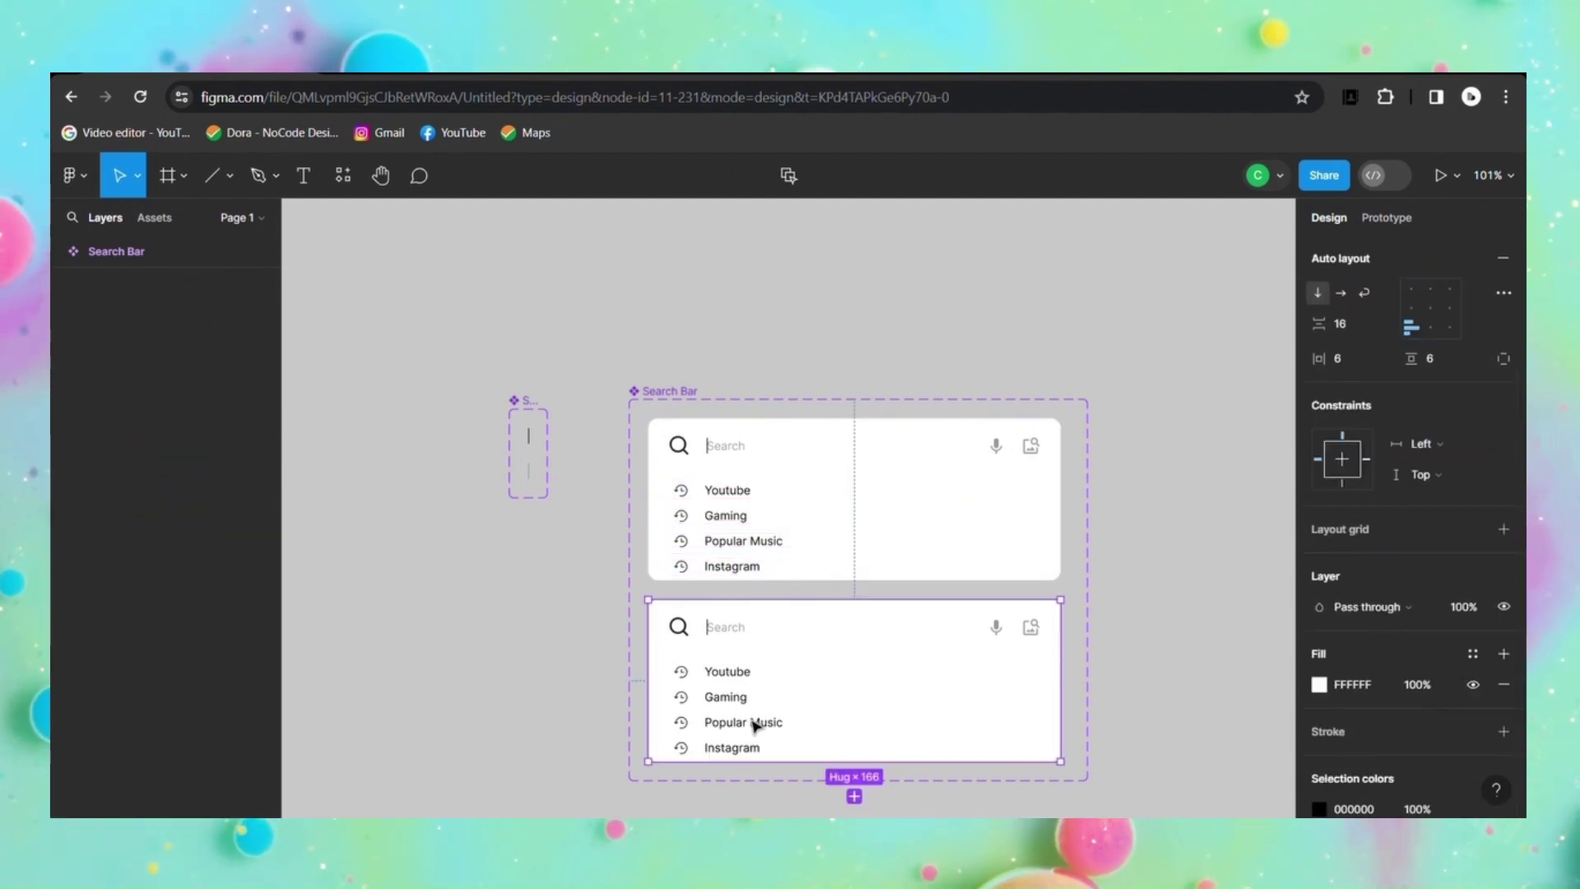
pyautogui.doubleClick(753, 723)
pyautogui.click(751, 673)
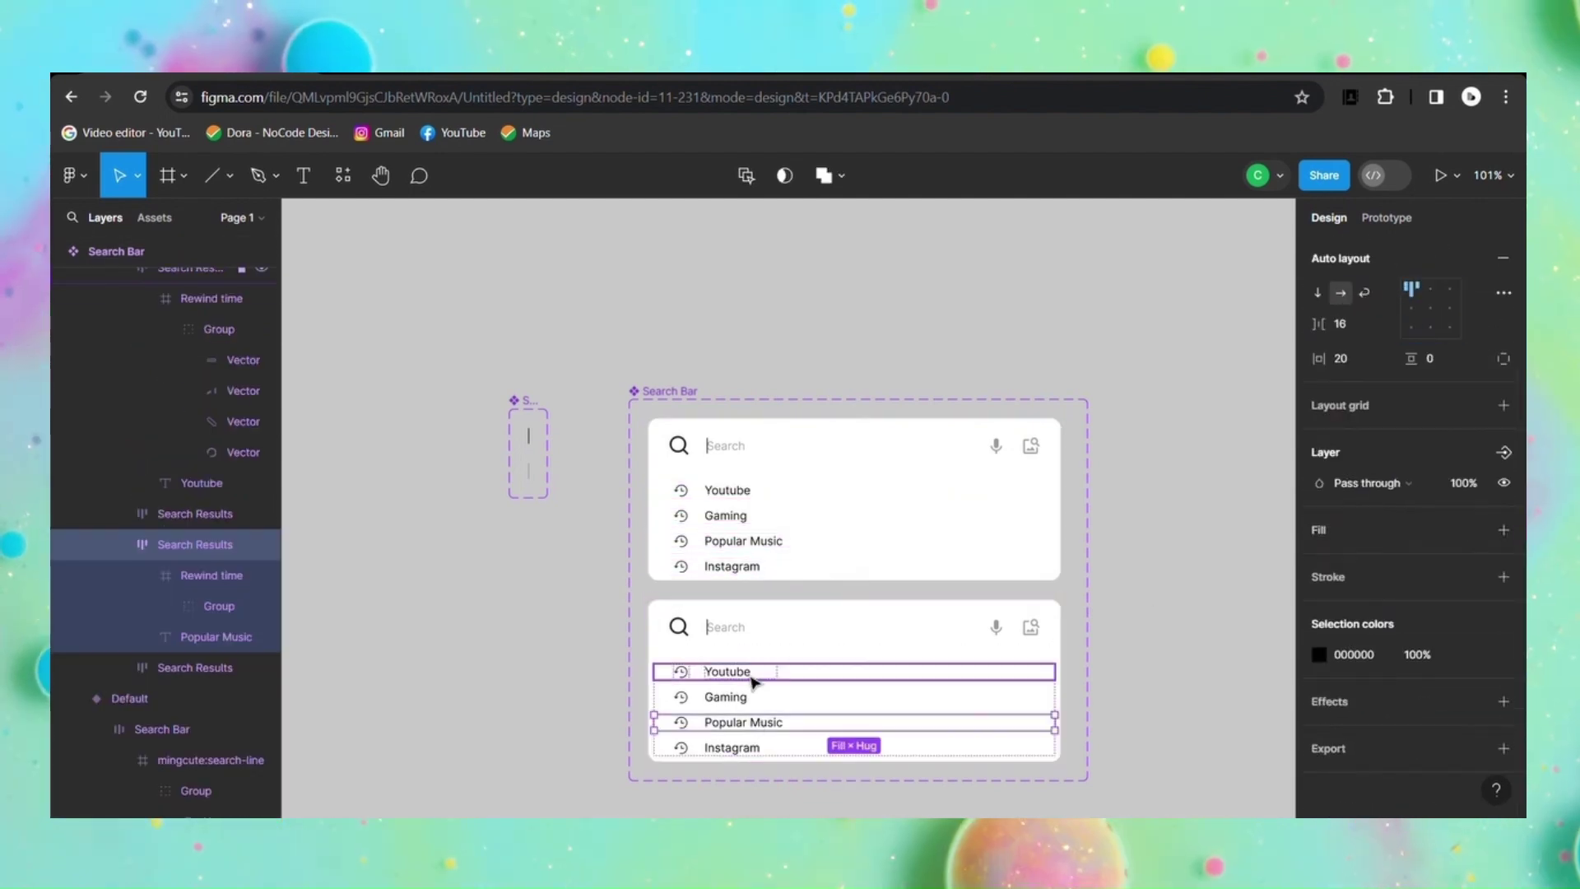
pyautogui.click(1069, 727)
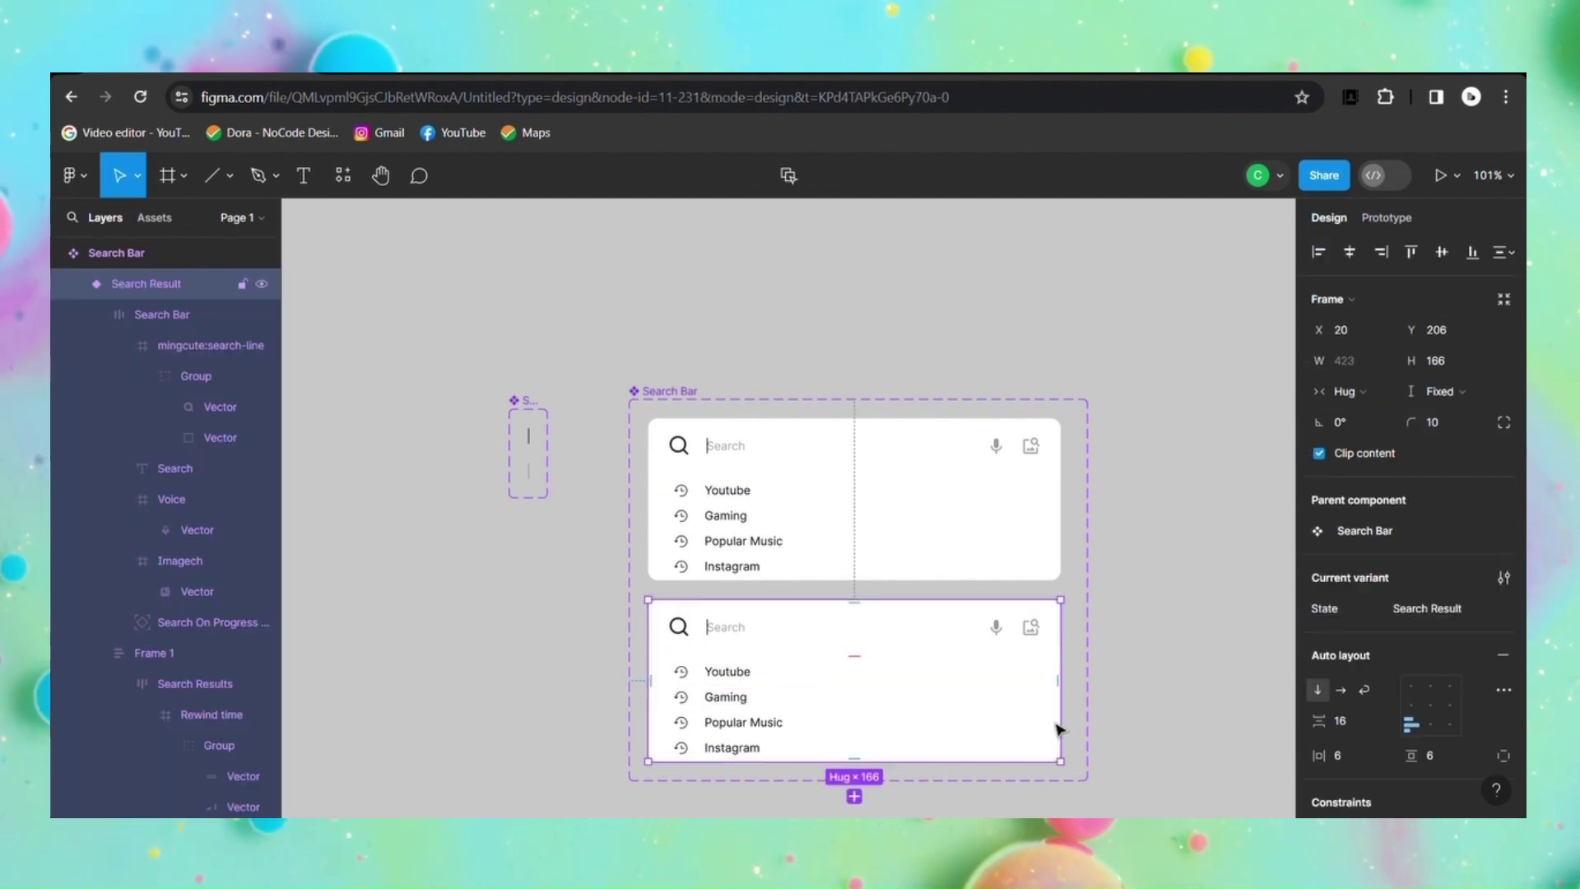
pyautogui.click(1057, 726)
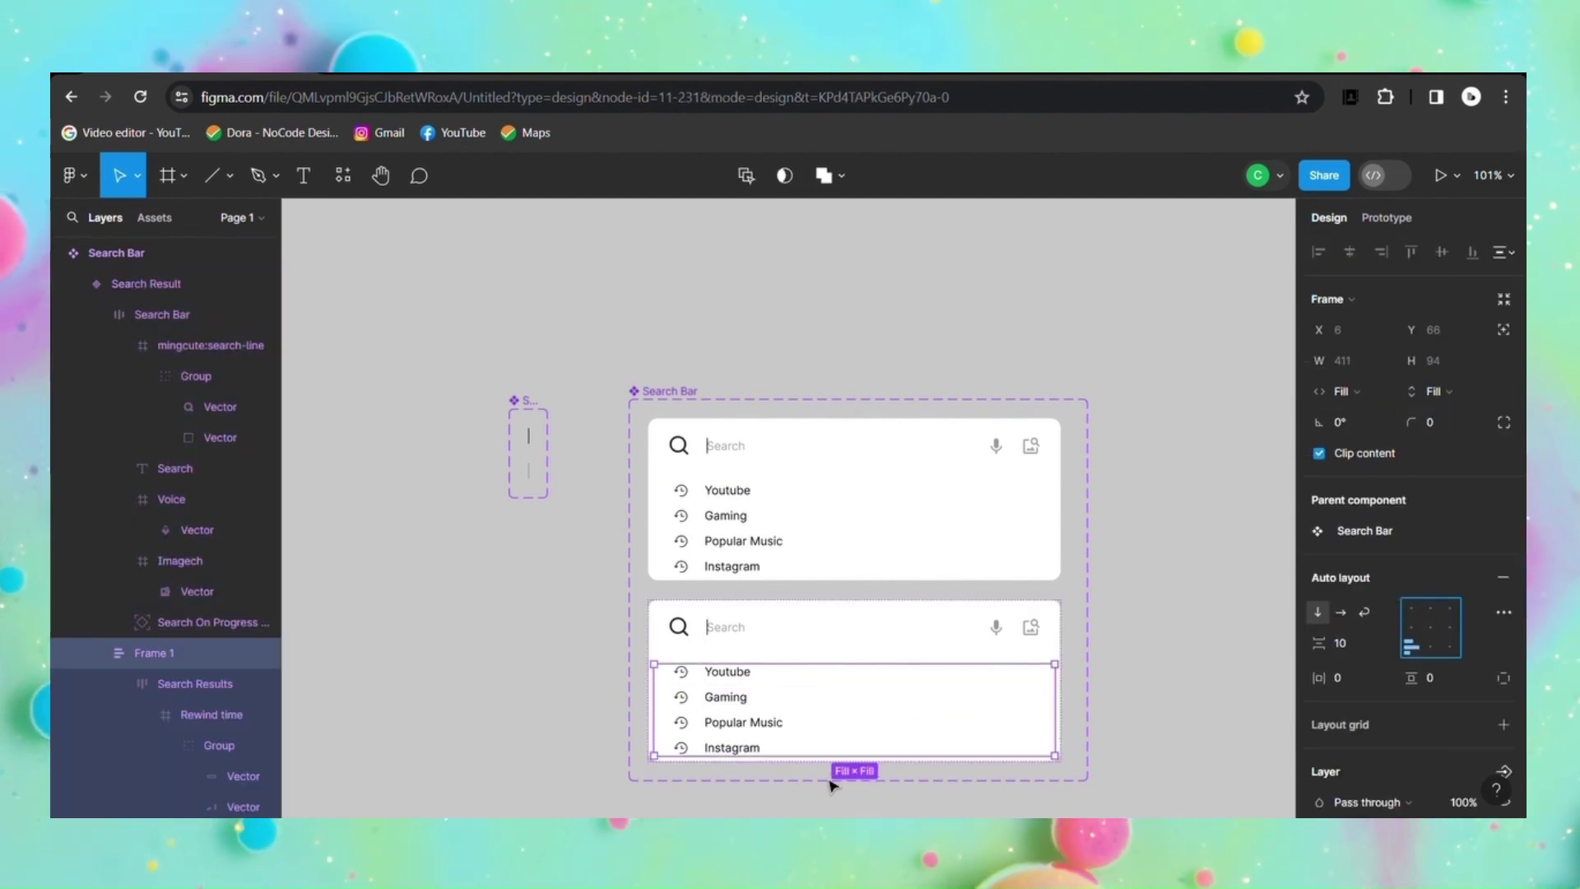
# Step: Shrink the Search Result variant to a 66 px search field with an item gap of 8
pyautogui.press('Escape')
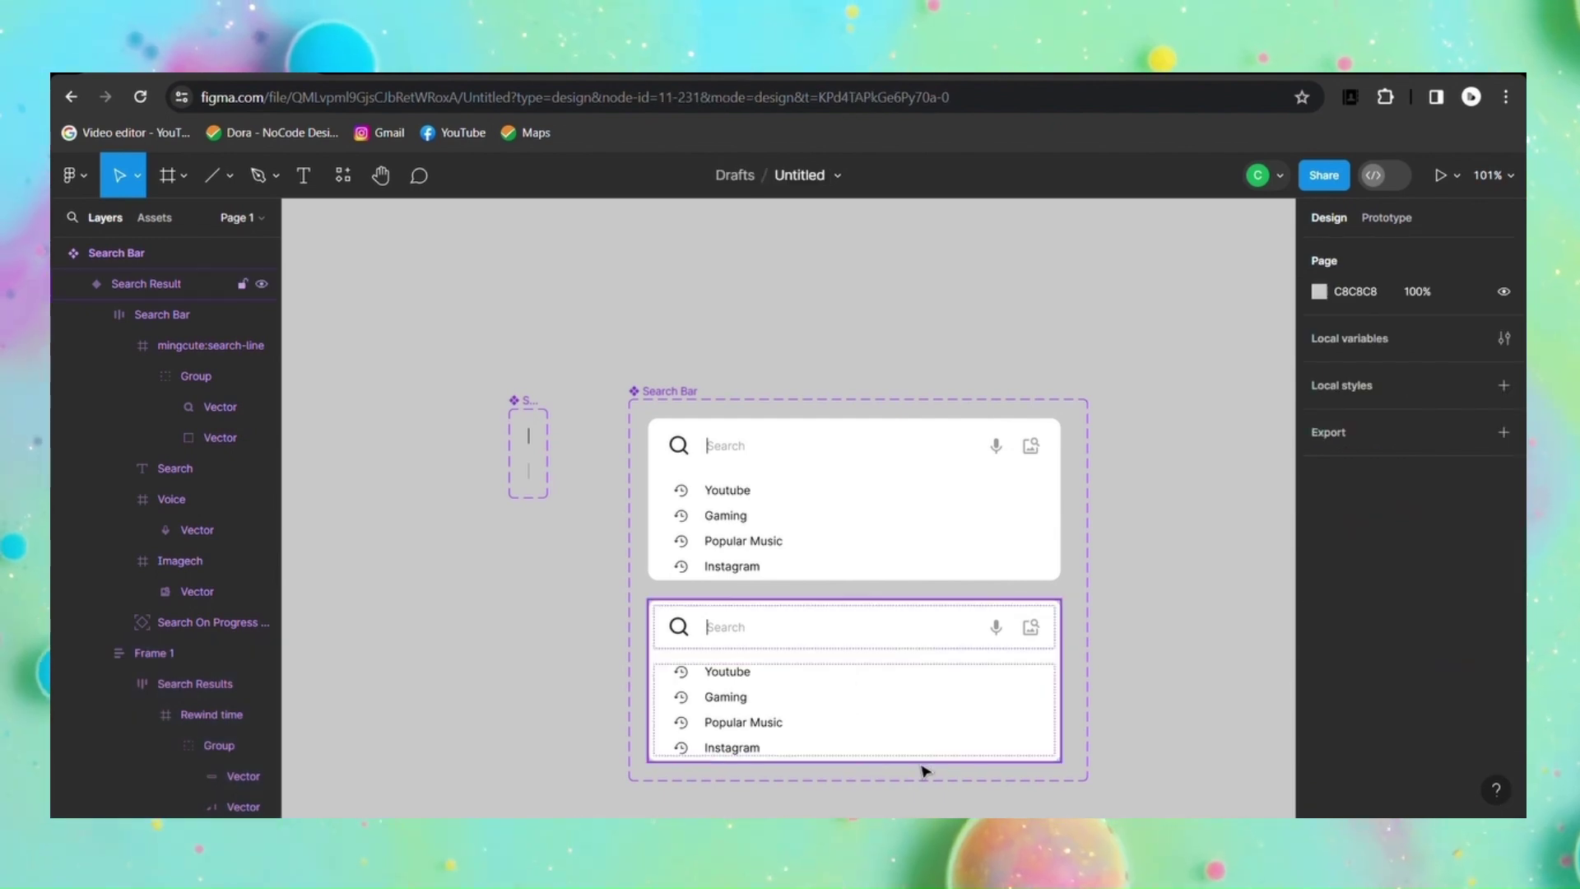
pyautogui.click(925, 770)
pyautogui.moveTo(925, 771); pyautogui.dragTo(929, 680)
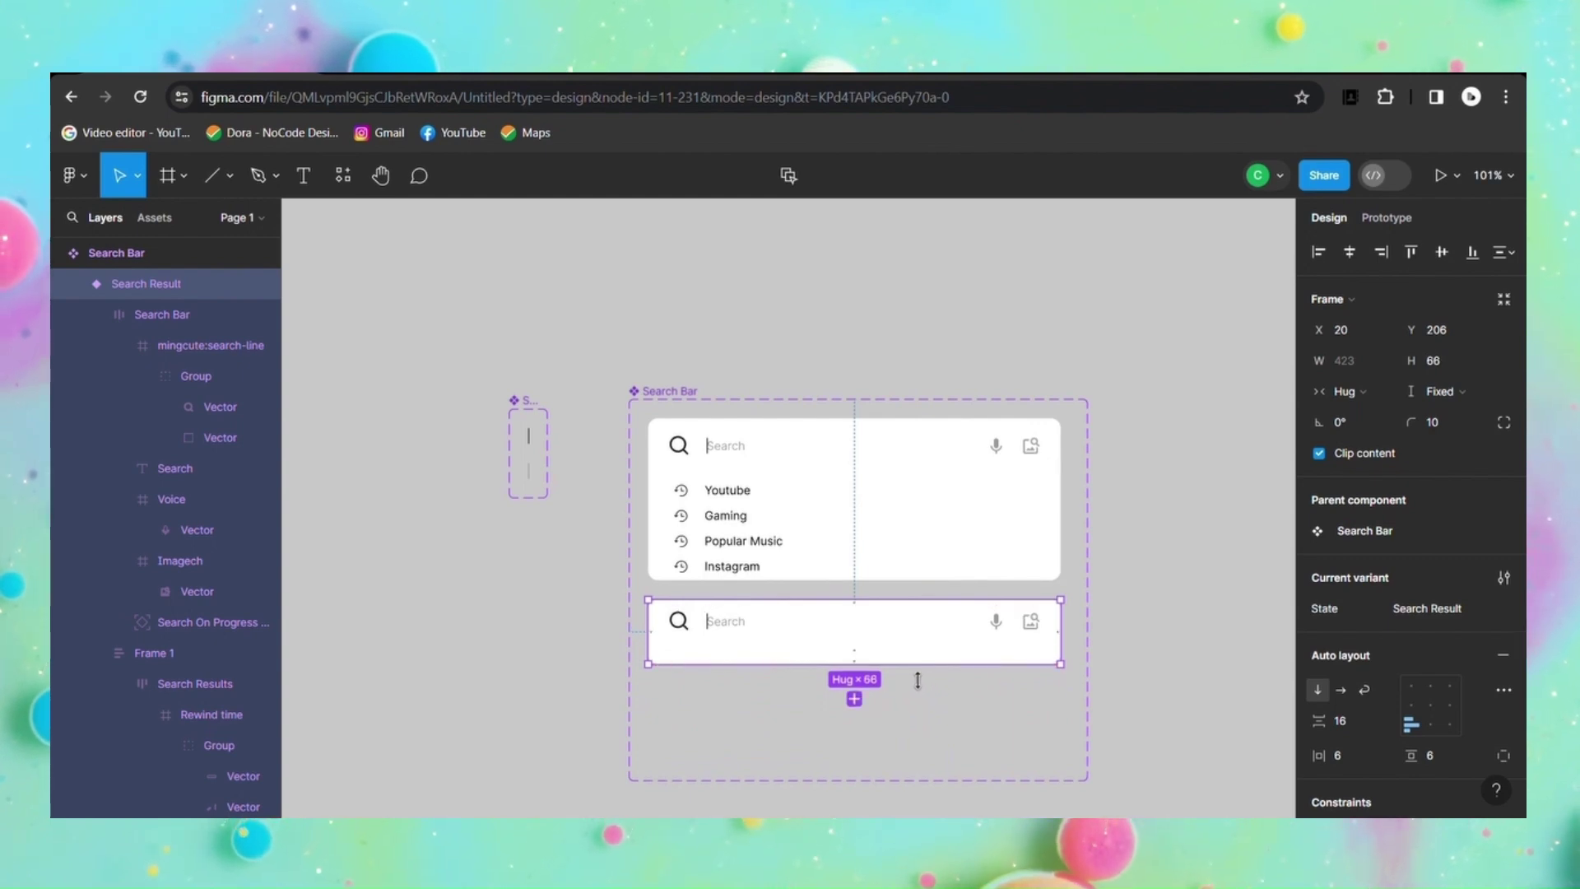
pyautogui.moveTo(853, 632)
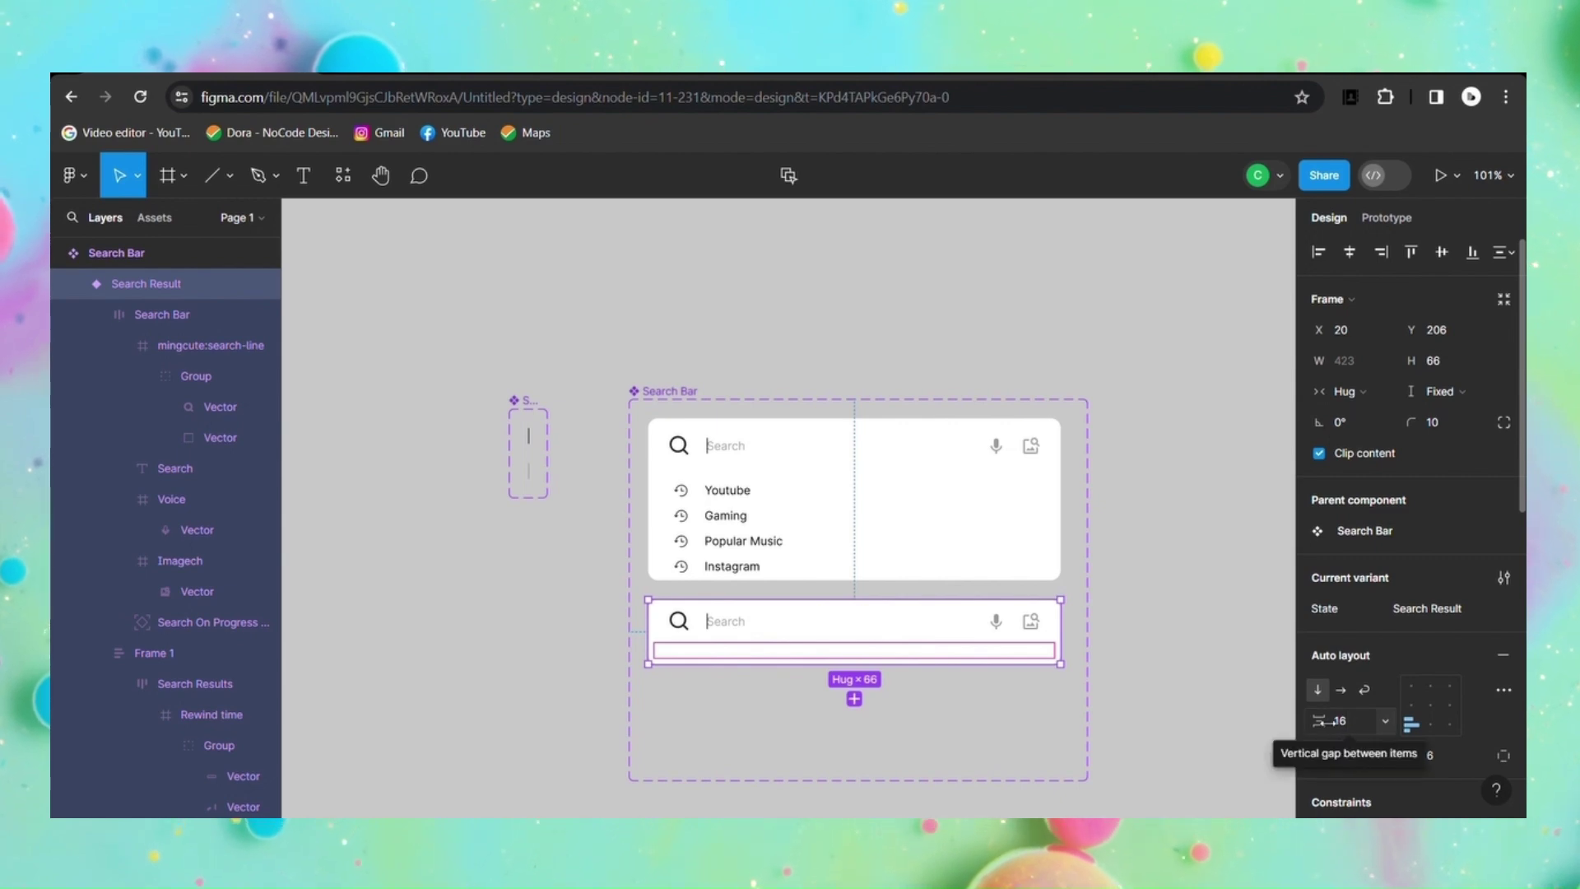
pyautogui.moveTo(1320, 721); pyautogui.dragTo(1335, 721)
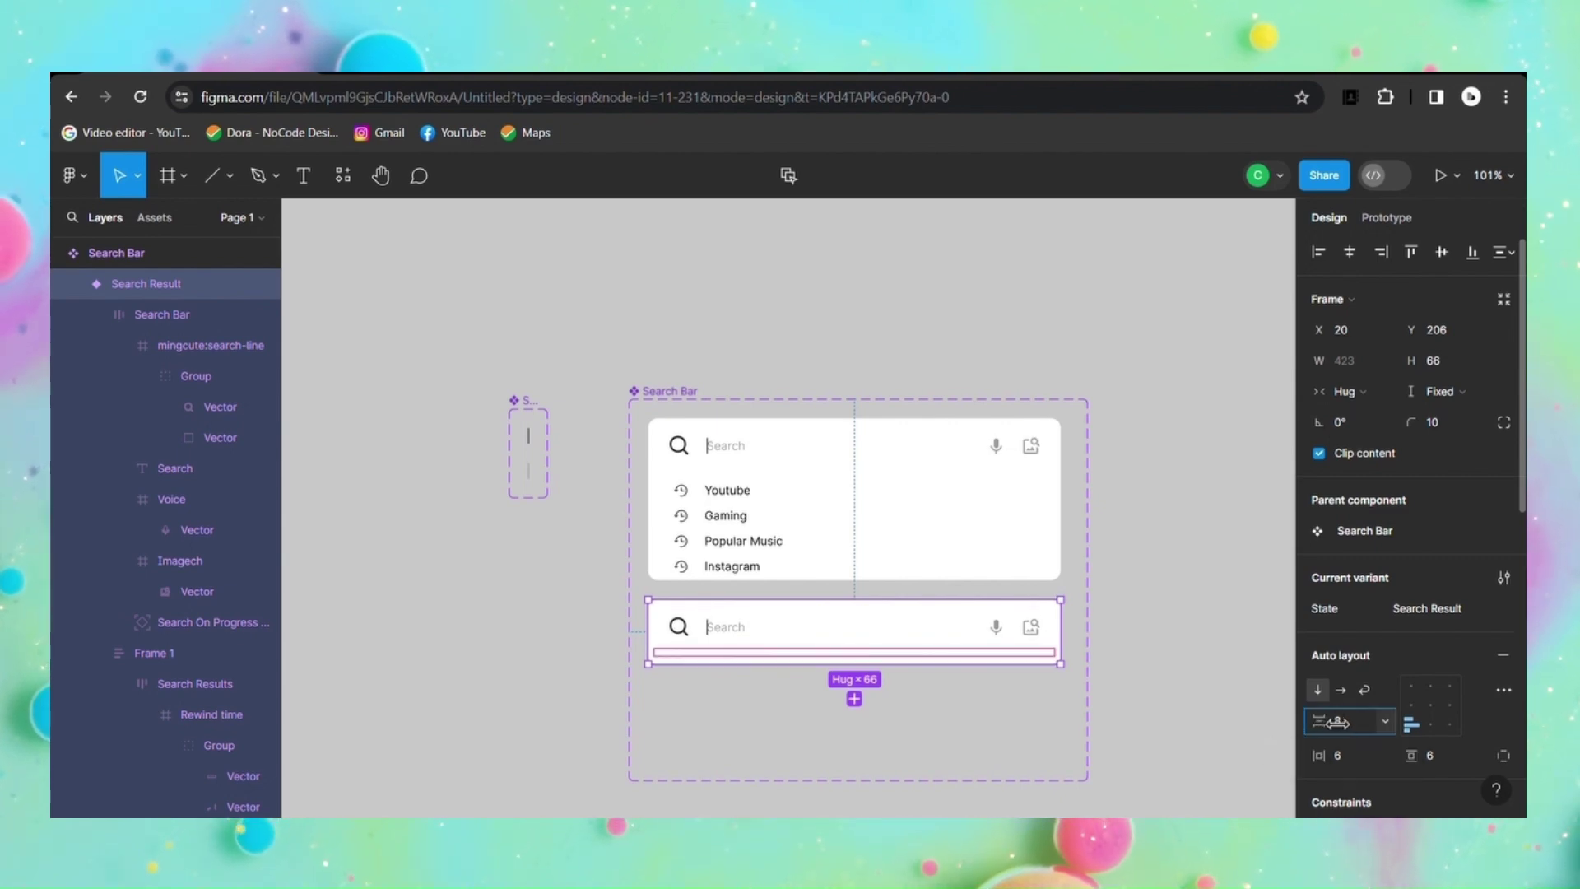
pyautogui.click(1048, 730)
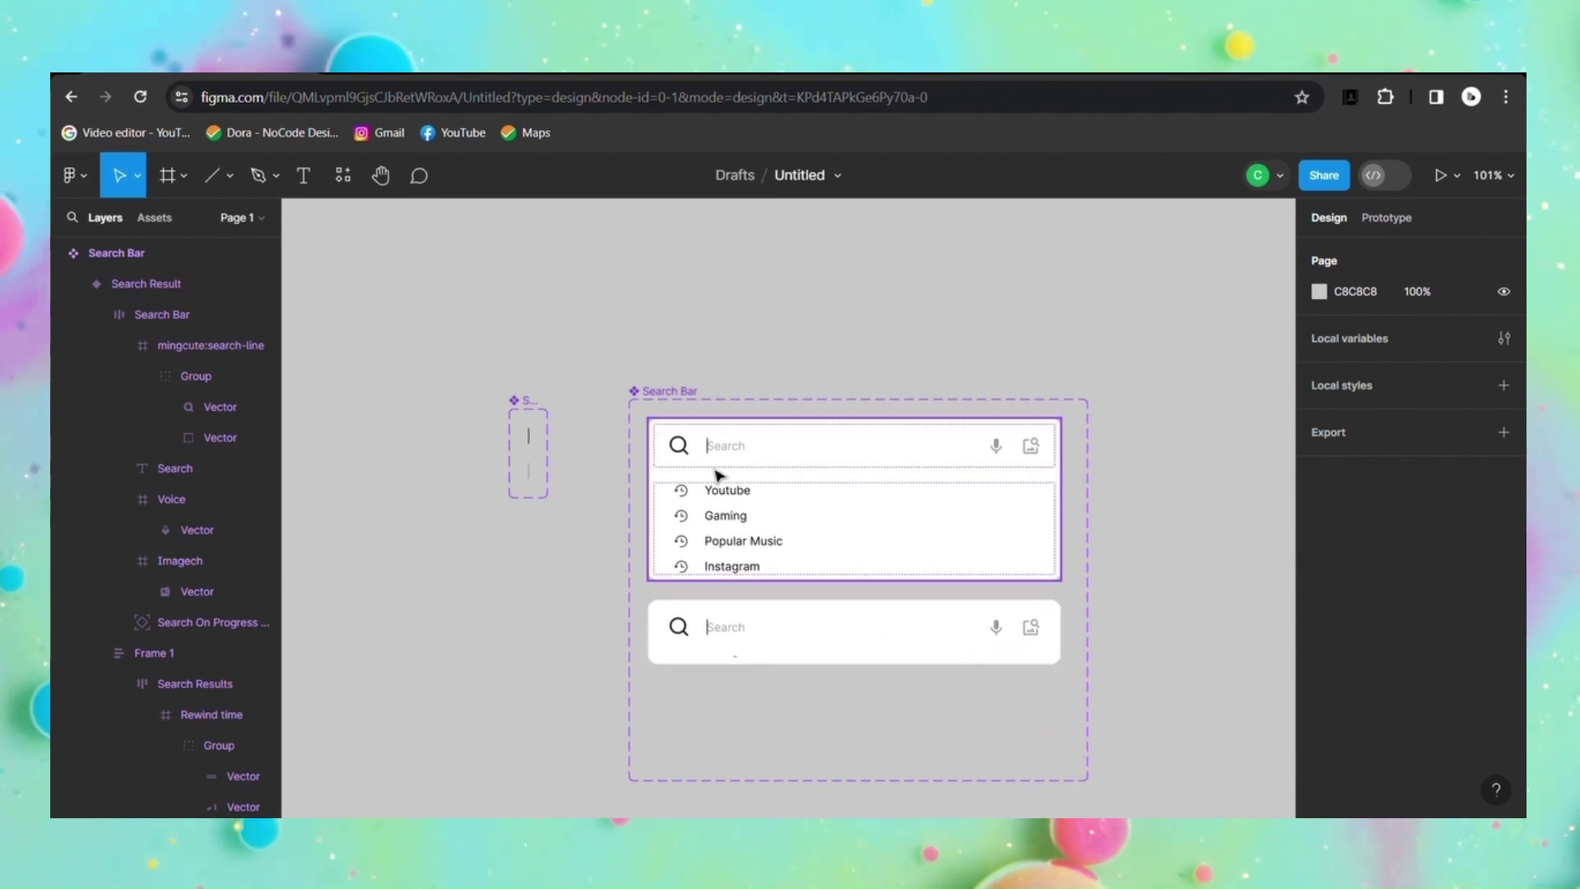
pyautogui.click(912, 622)
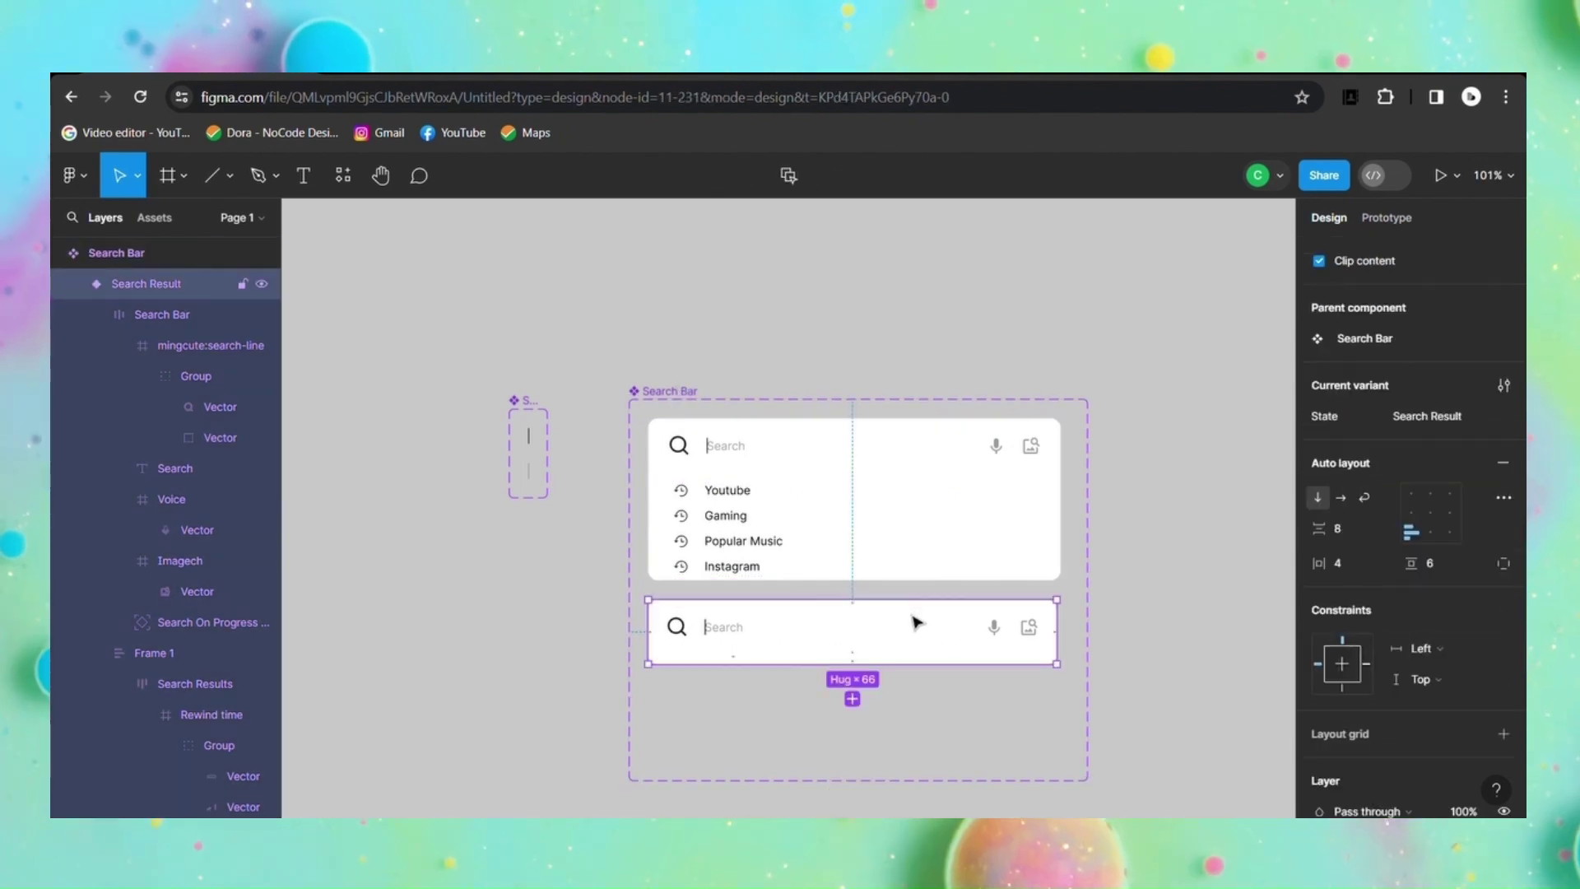
# Step: Link the collapsed Search Result bar On click to the Default variant with an Instant transition
pyautogui.click(1387, 219)
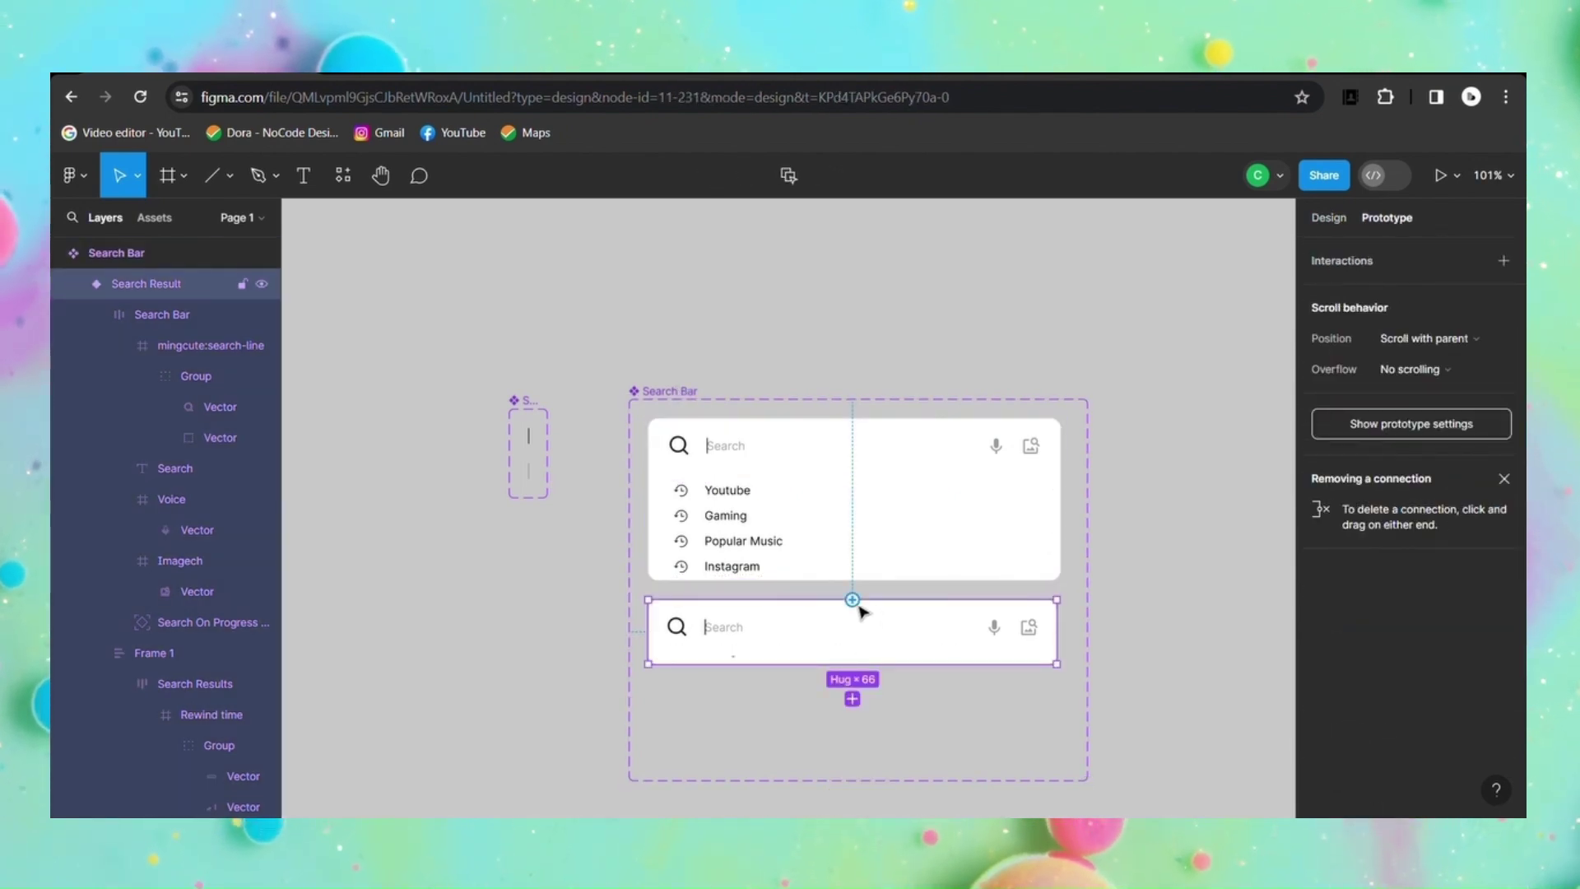
pyautogui.moveTo(853, 599); pyautogui.dragTo(864, 506)
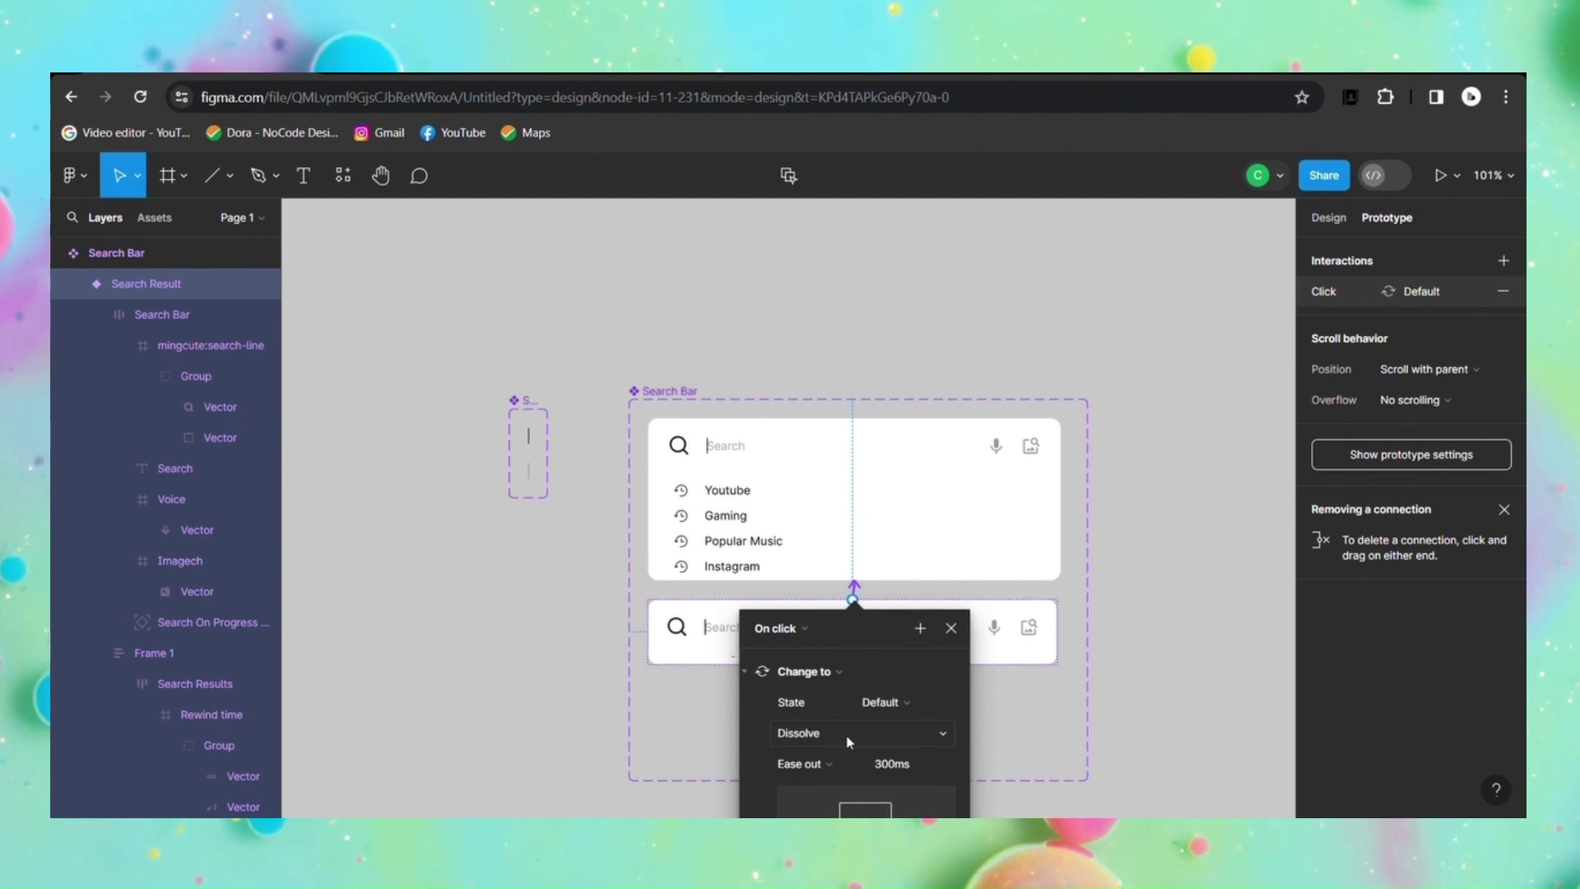
pyautogui.click(850, 741)
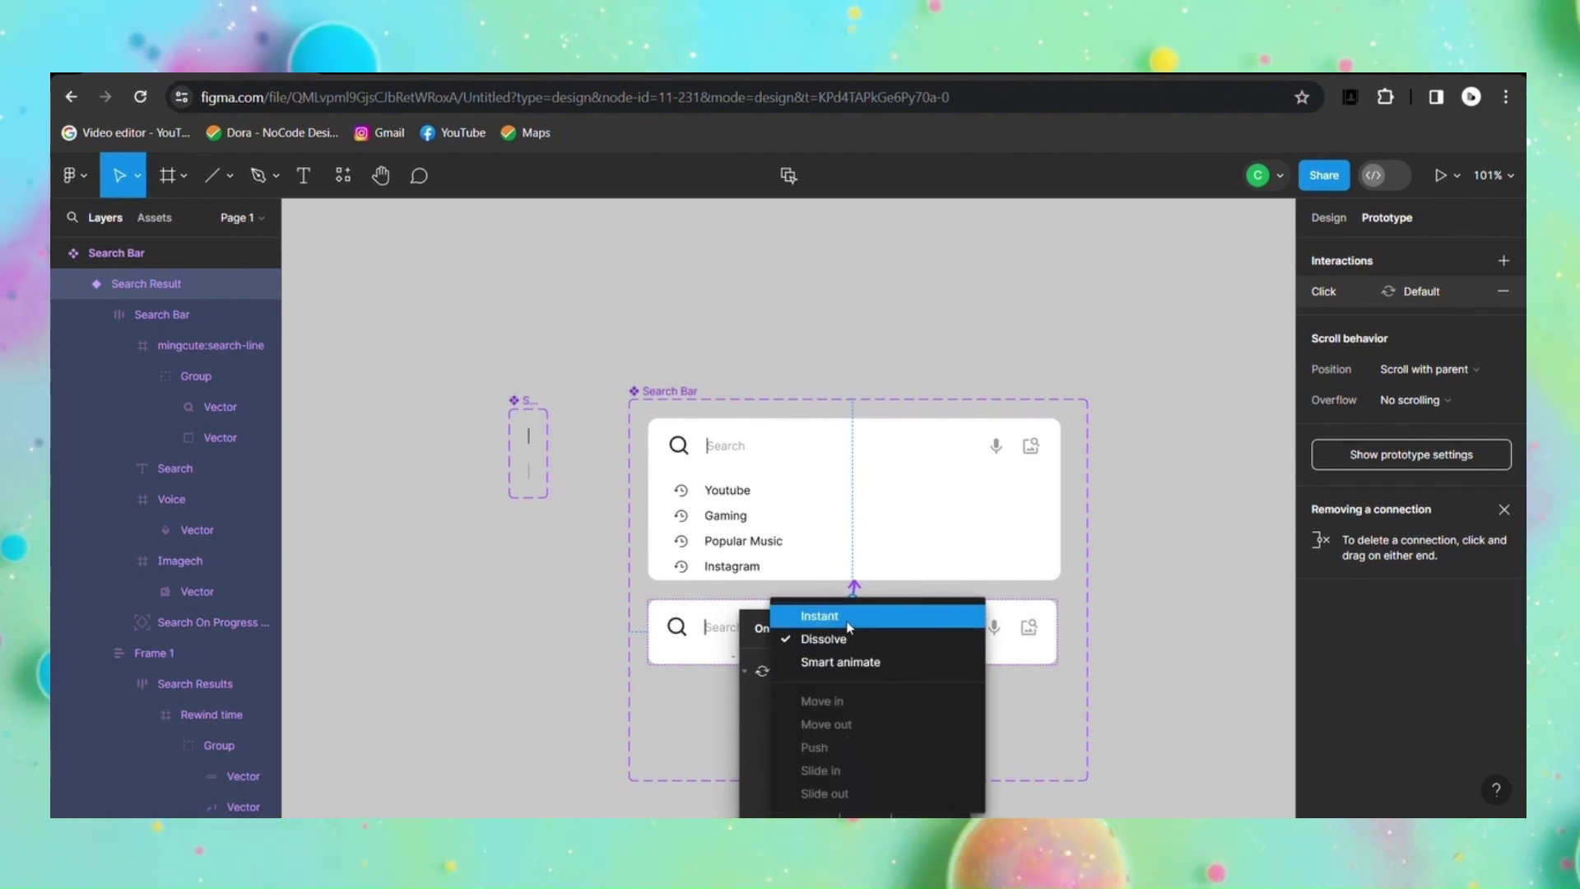
pyautogui.click(850, 628)
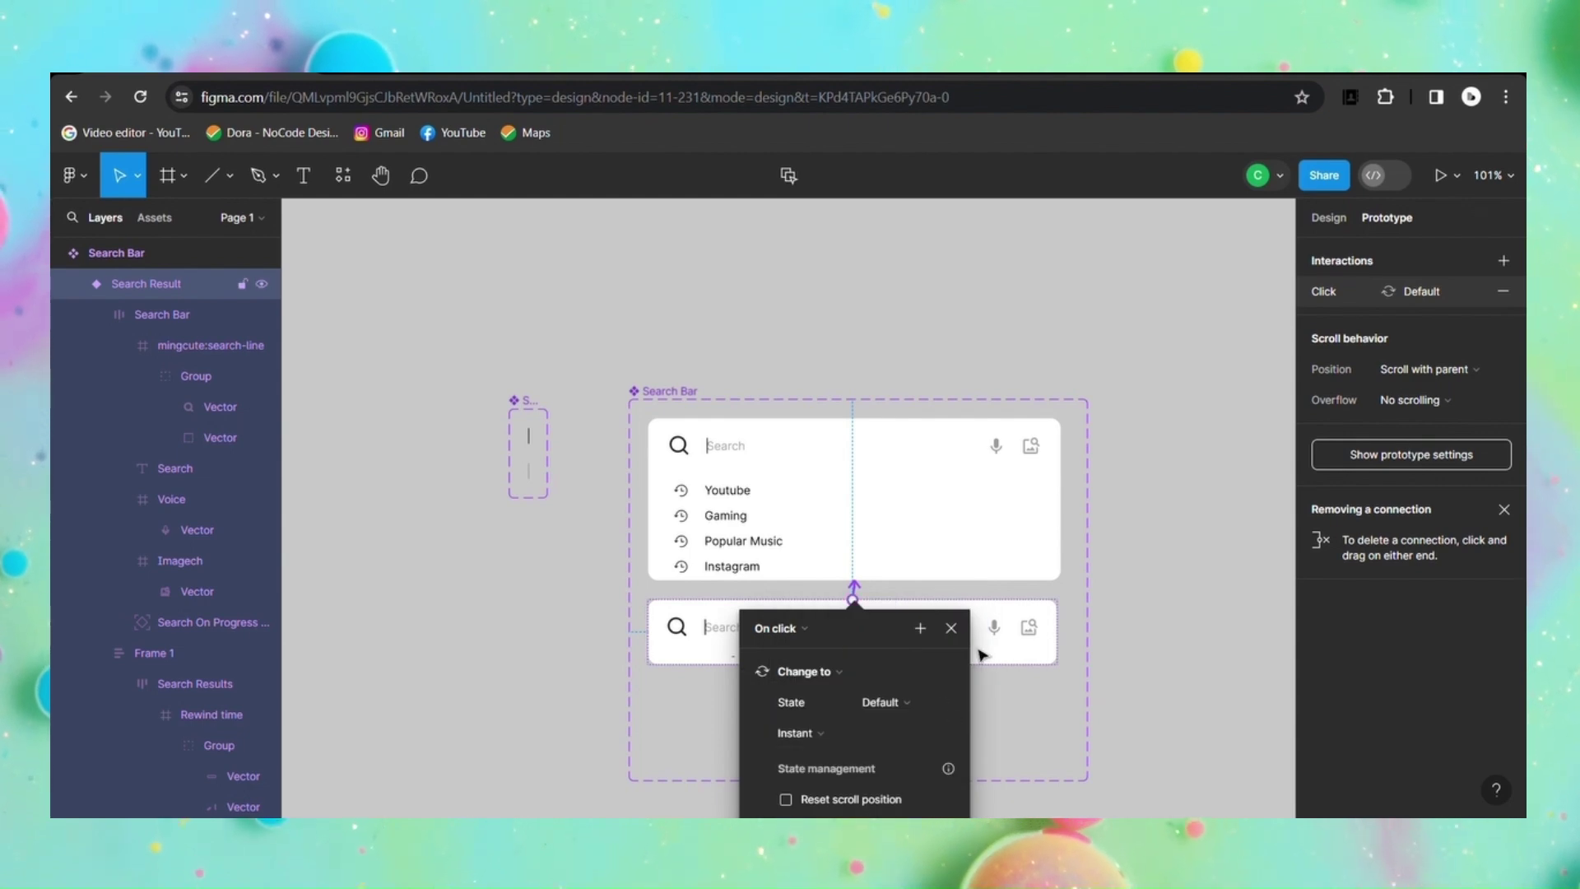
pyautogui.click(952, 629)
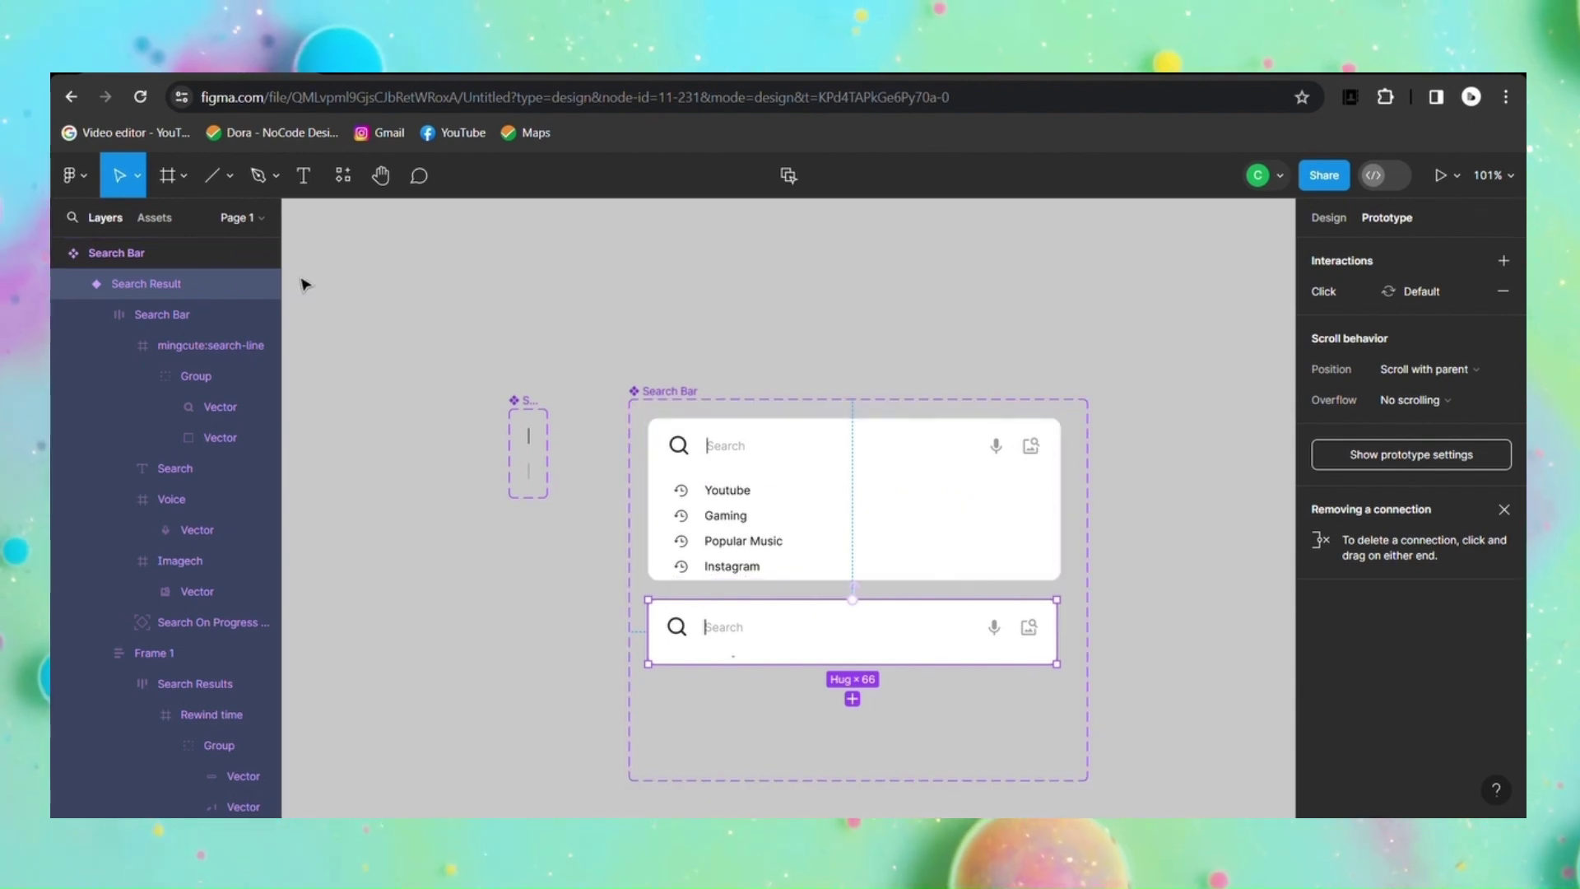
# Step: Look through Assets, go back to Layers, and show the variant's Design properties
pyautogui.click(156, 219)
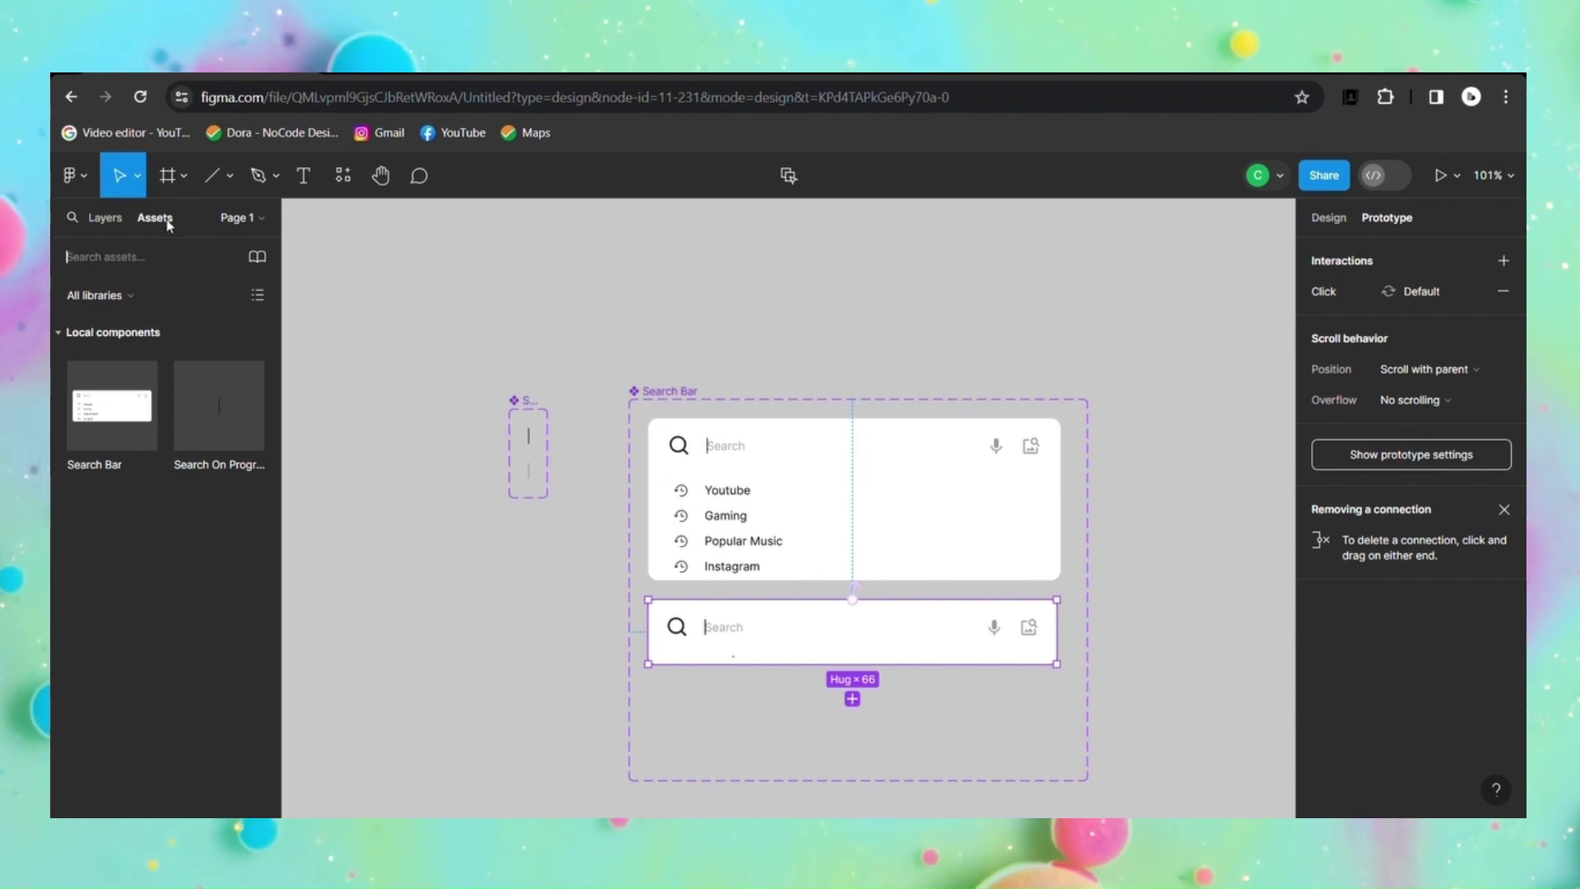
pyautogui.click(105, 218)
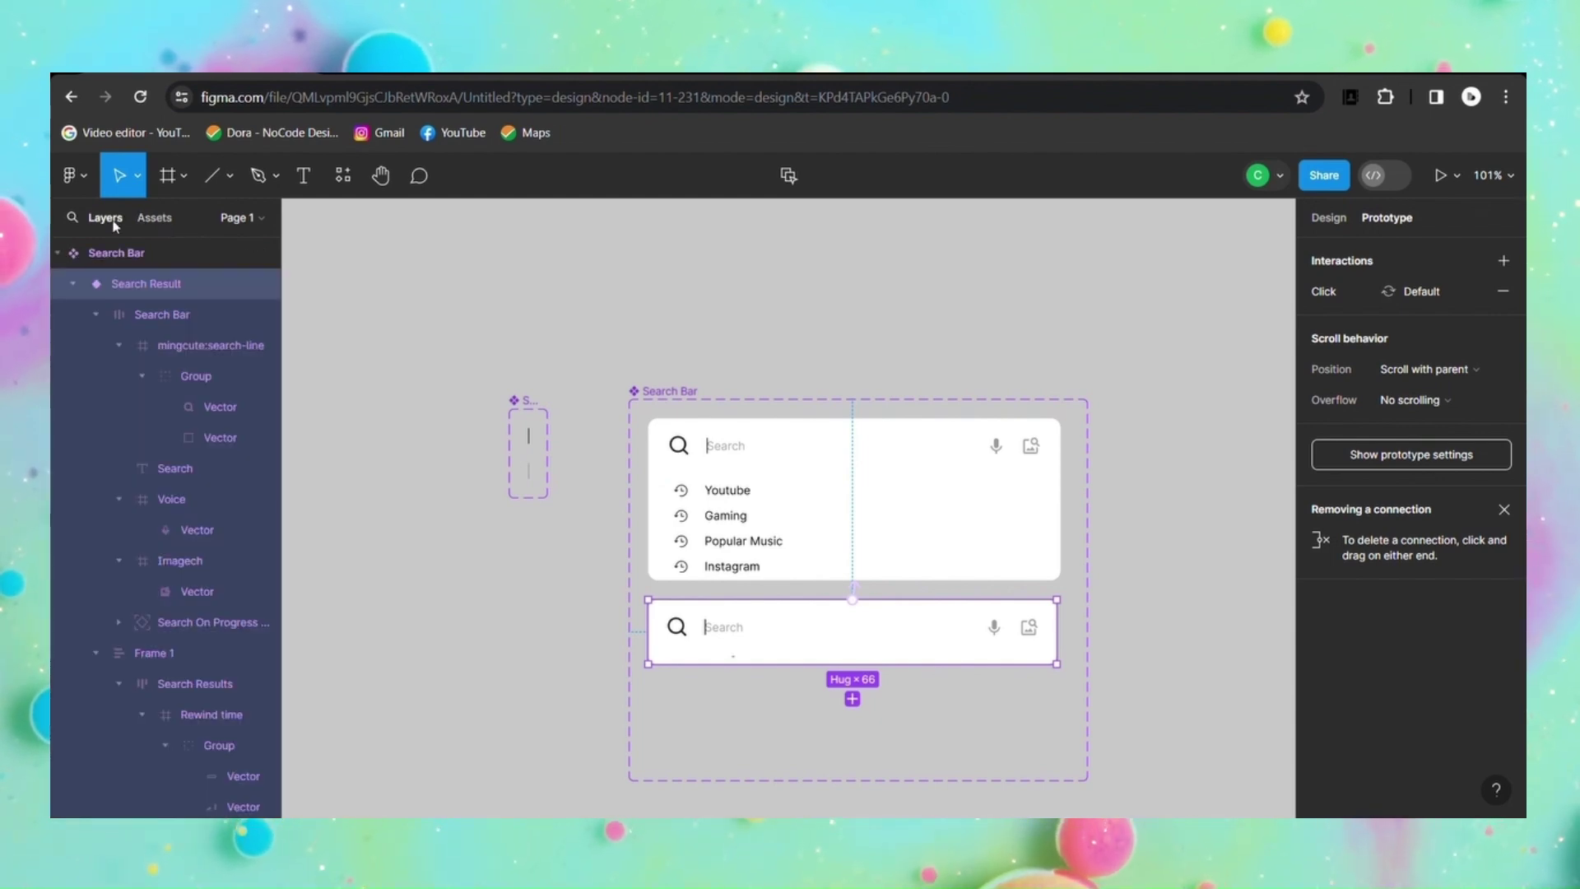
pyautogui.click(1324, 218)
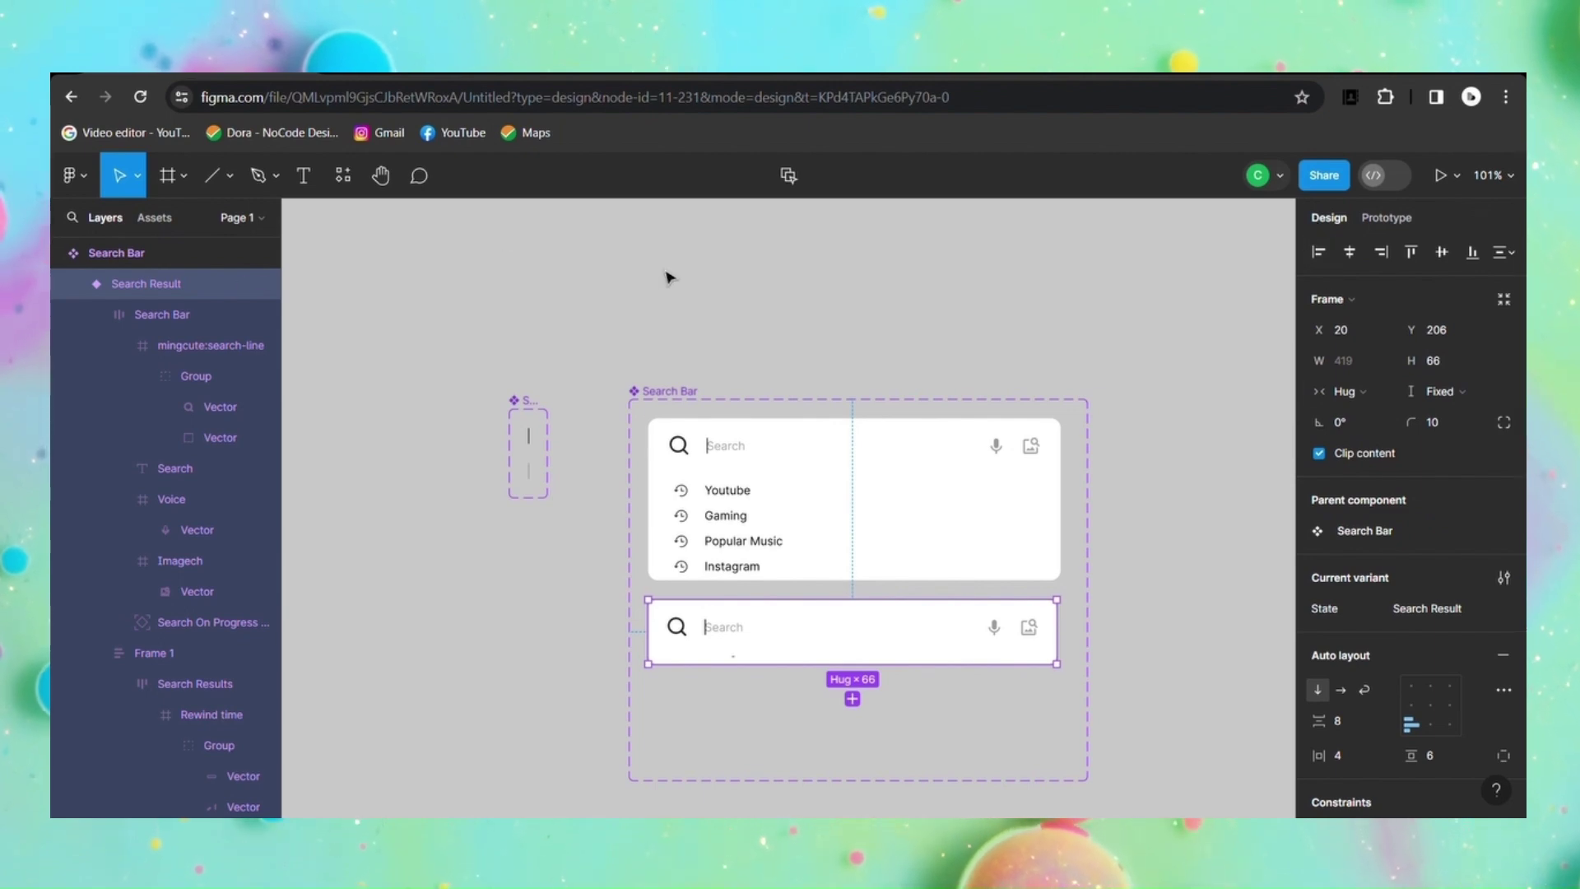
# Step: Draw a 562×429 Frame 2 with A0A0A0 grey fill, then show the Search Bar component in Assets
pyautogui.press('f')
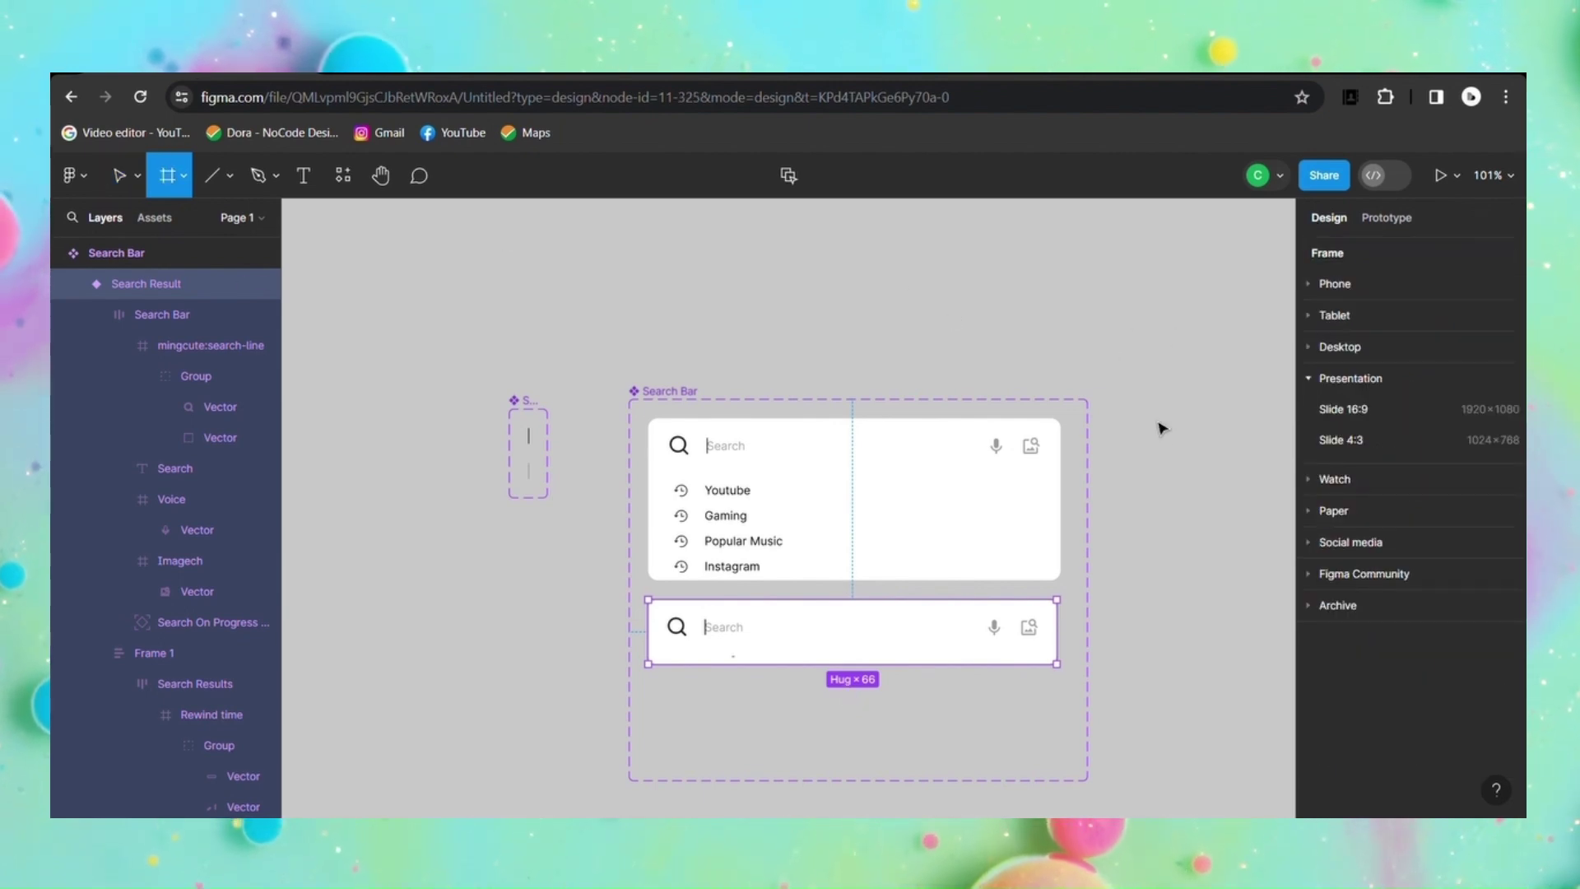
pyautogui.moveTo(1100, 363); pyautogui.dragTo(1236, 798)
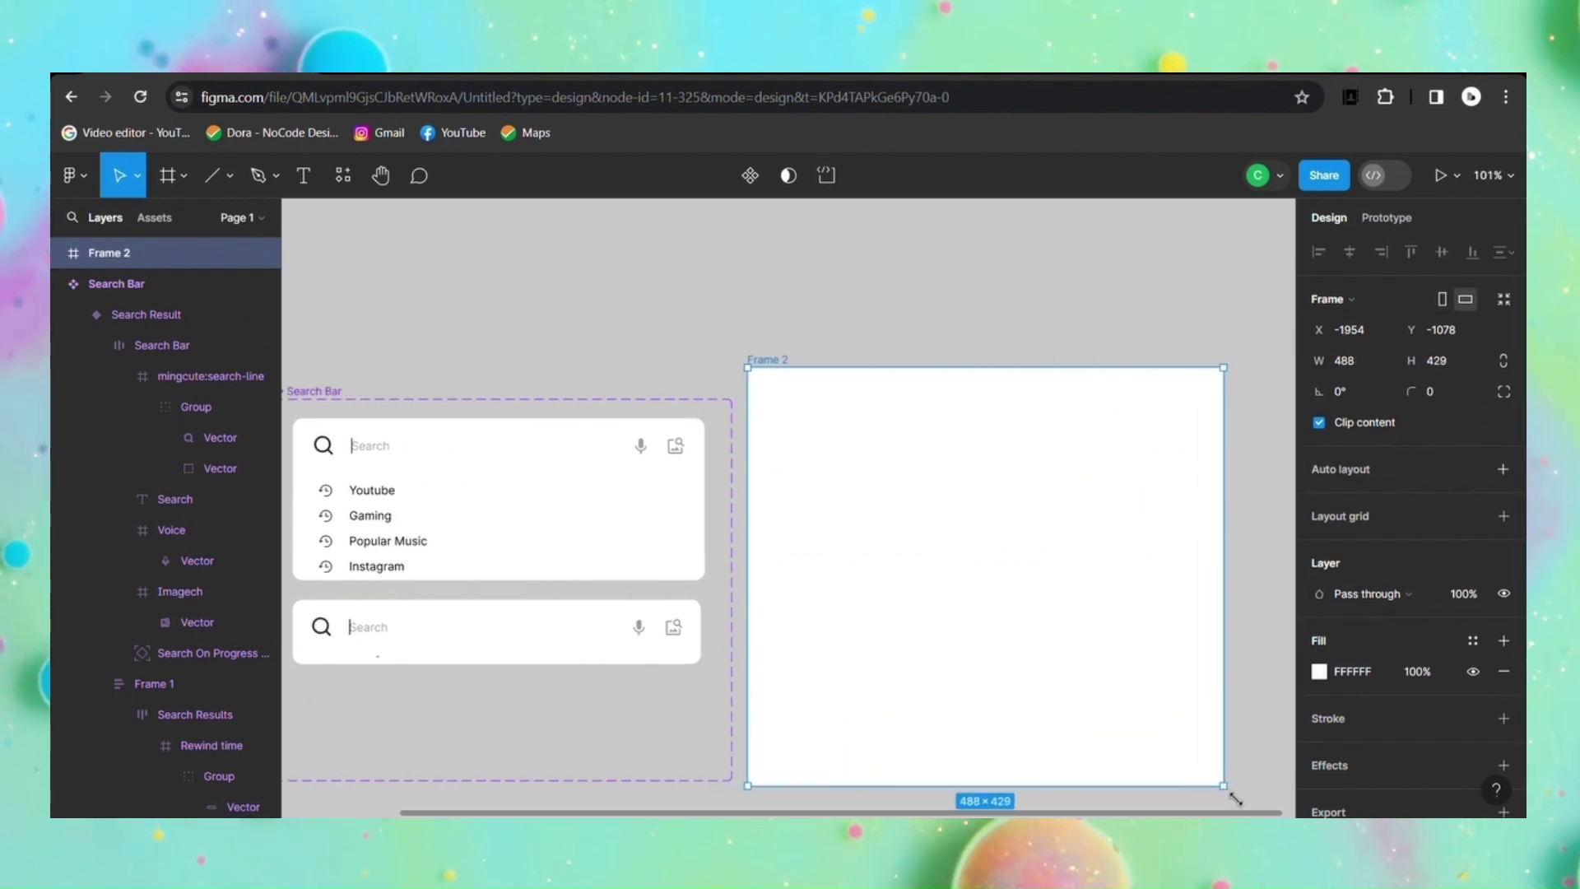
pyautogui.moveTo(1225, 626); pyautogui.dragTo(1284, 638)
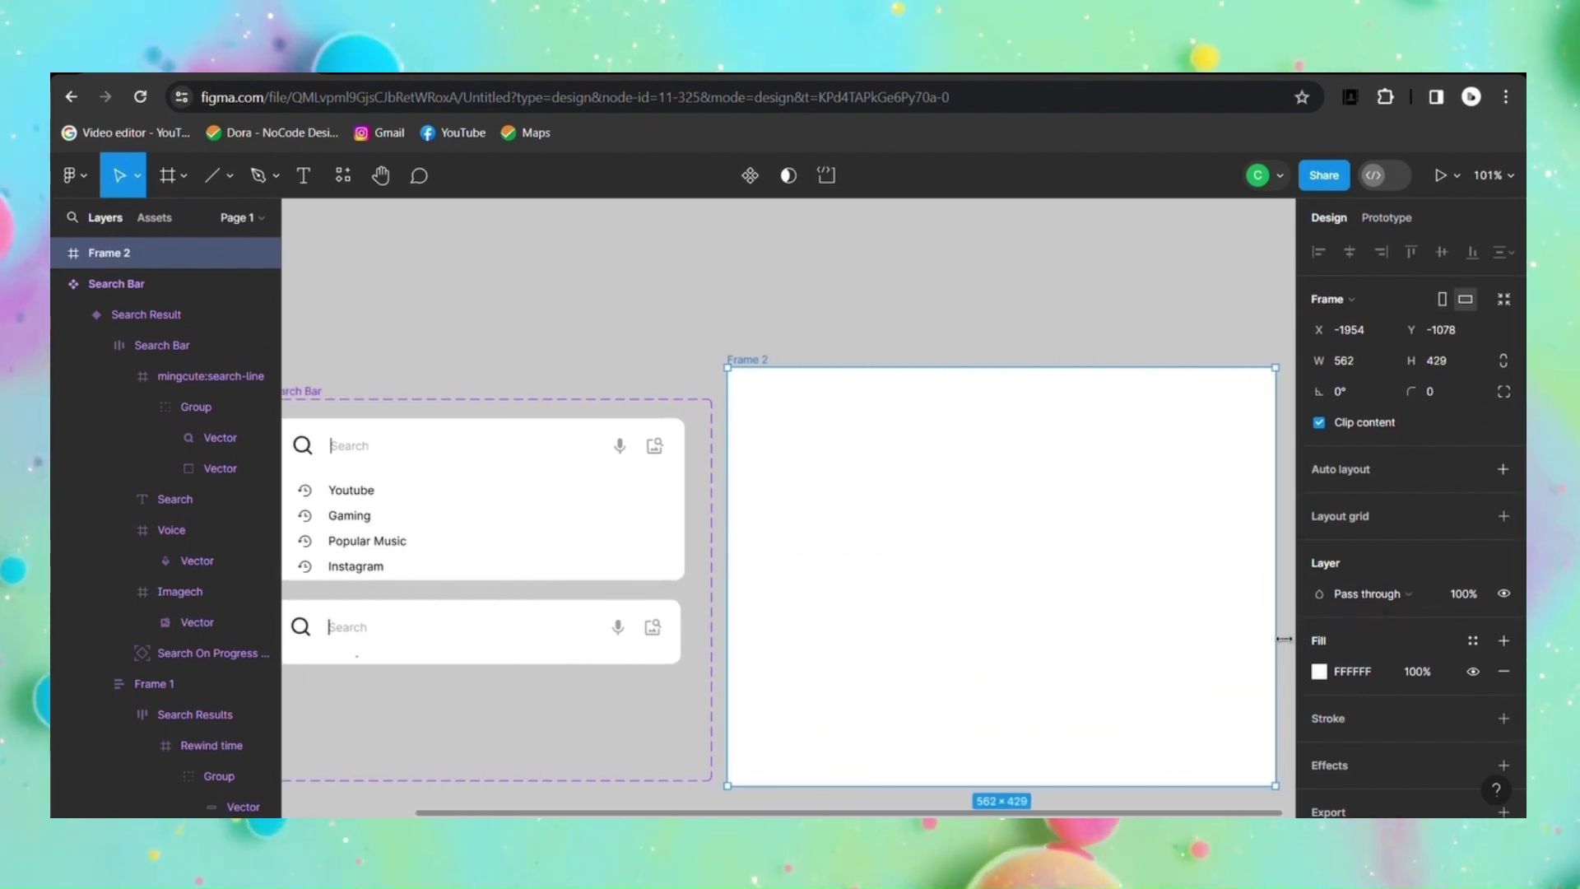
pyautogui.click(1320, 672)
pyautogui.click(1181, 717)
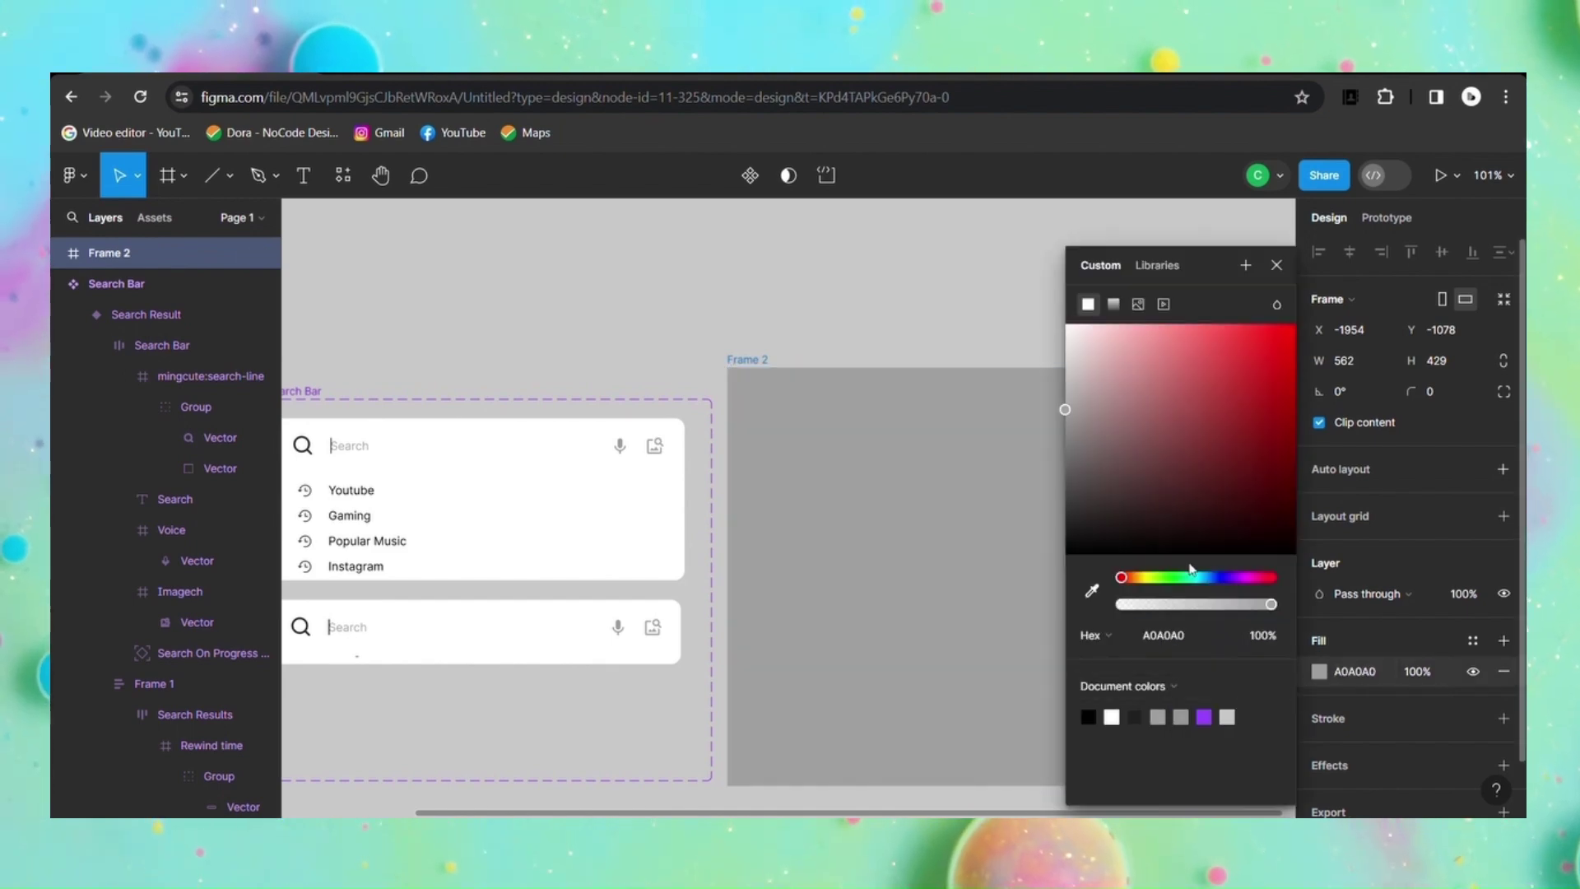
pyautogui.click(1276, 264)
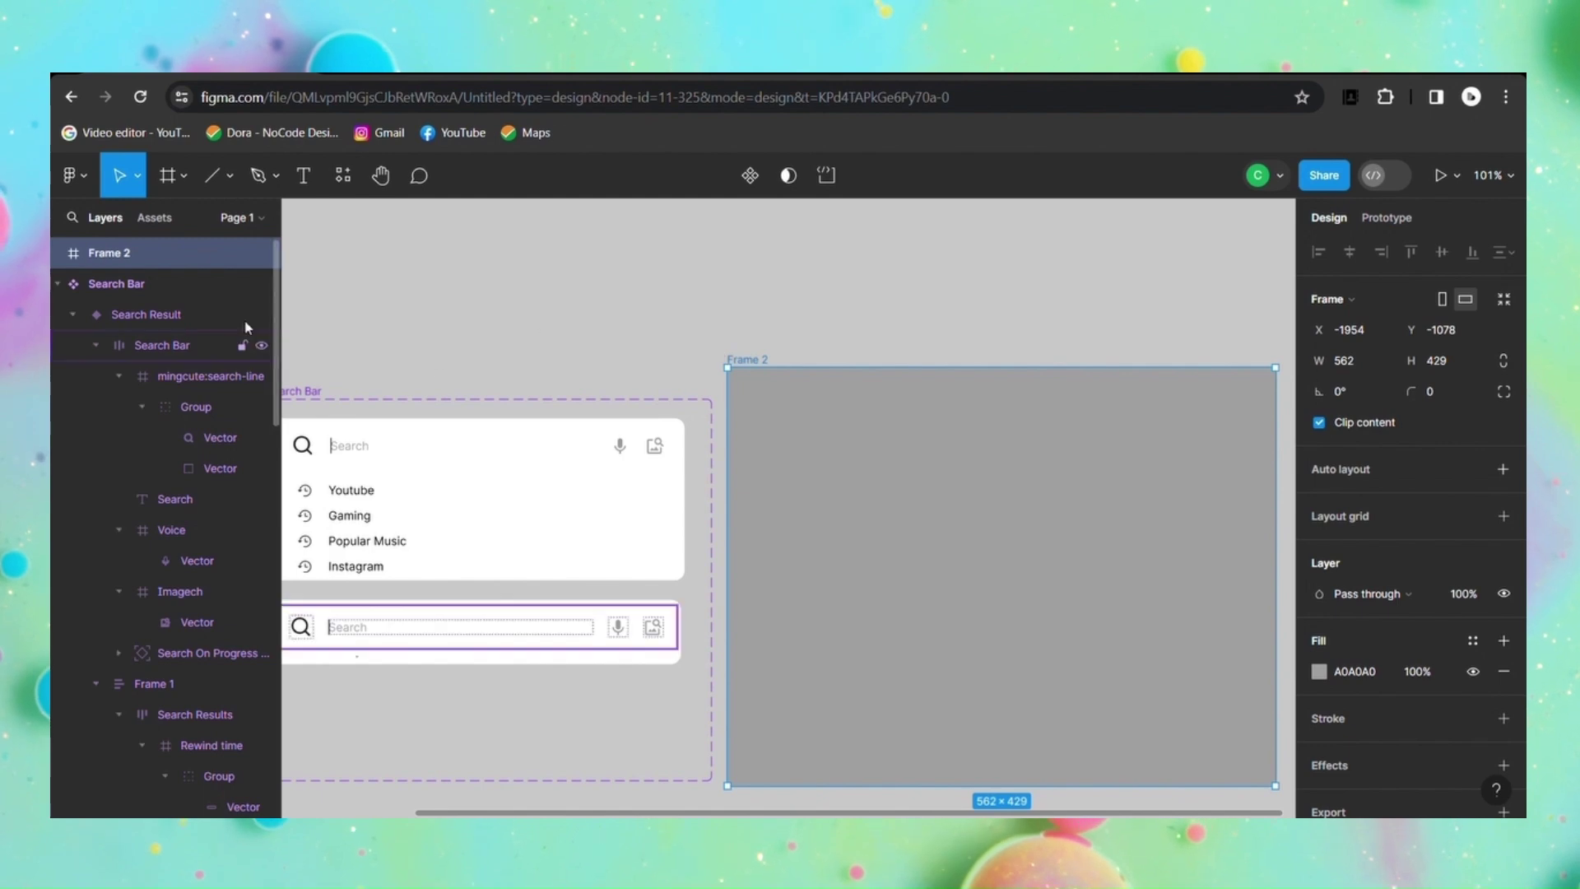
pyautogui.click(154, 218)
pyautogui.click(96, 393)
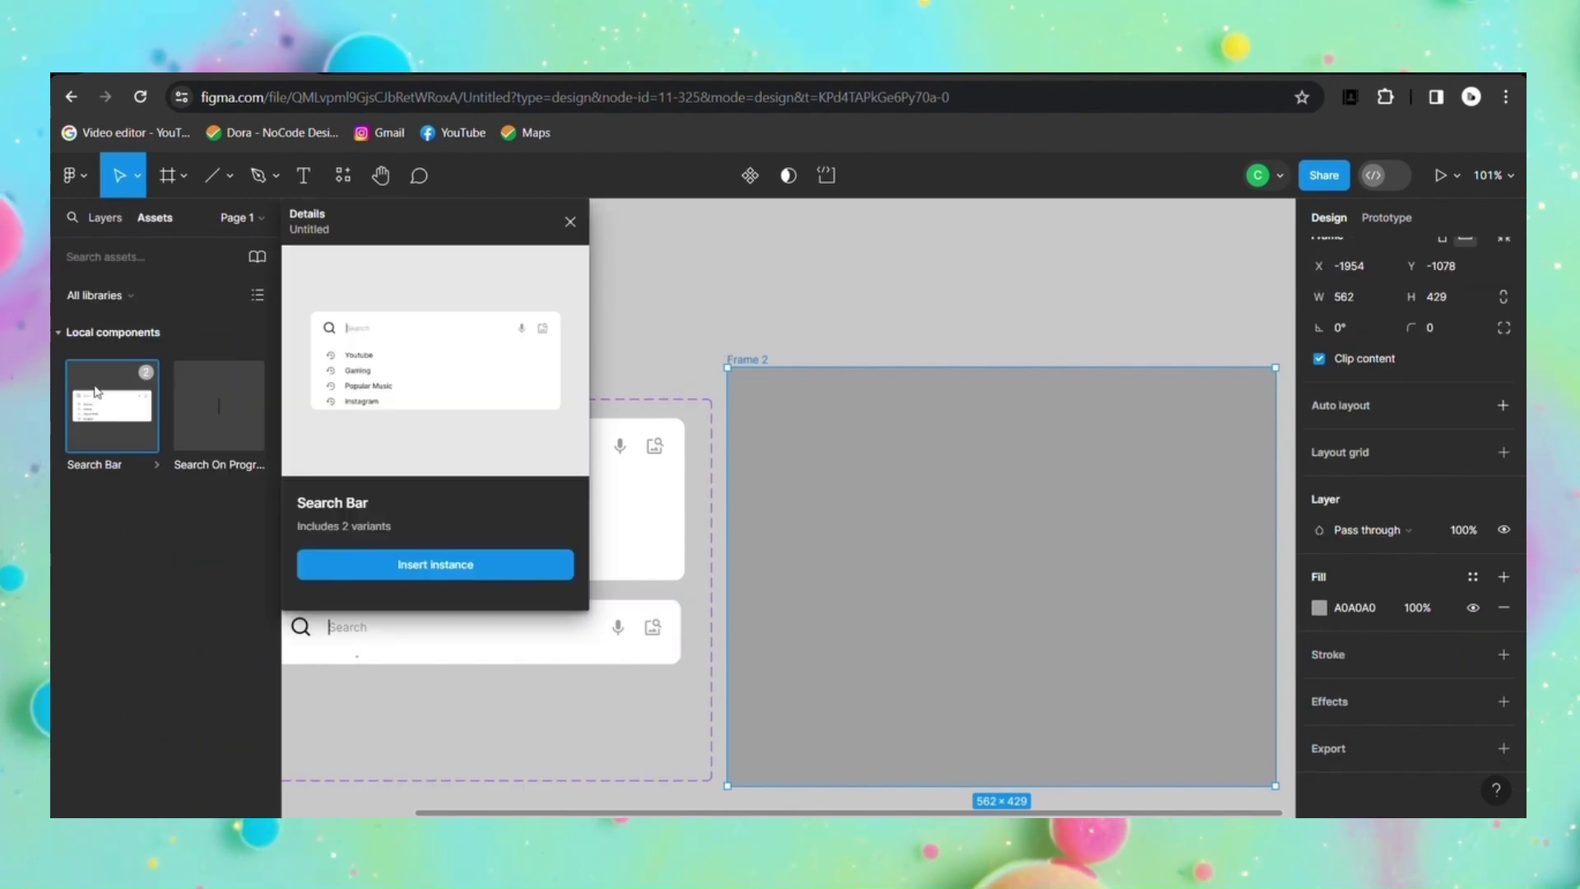
# Step: Place a Search Bar instance near the top of Frame 2 and set its State to Search Result
pyautogui.moveTo(97, 392); pyautogui.dragTo(848, 518)
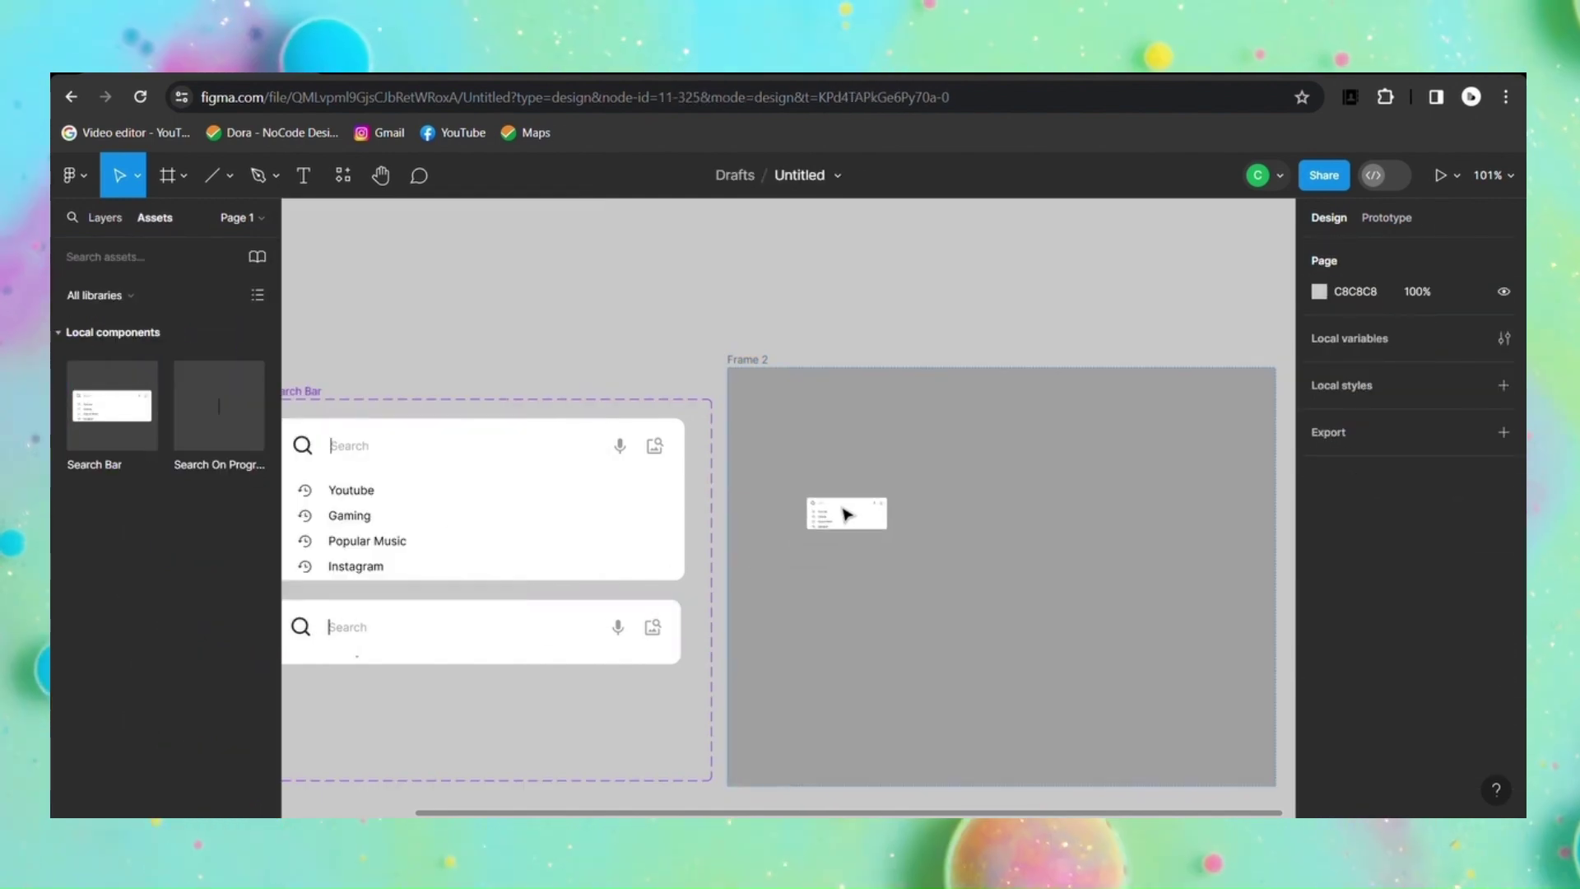
pyautogui.click(1462, 537)
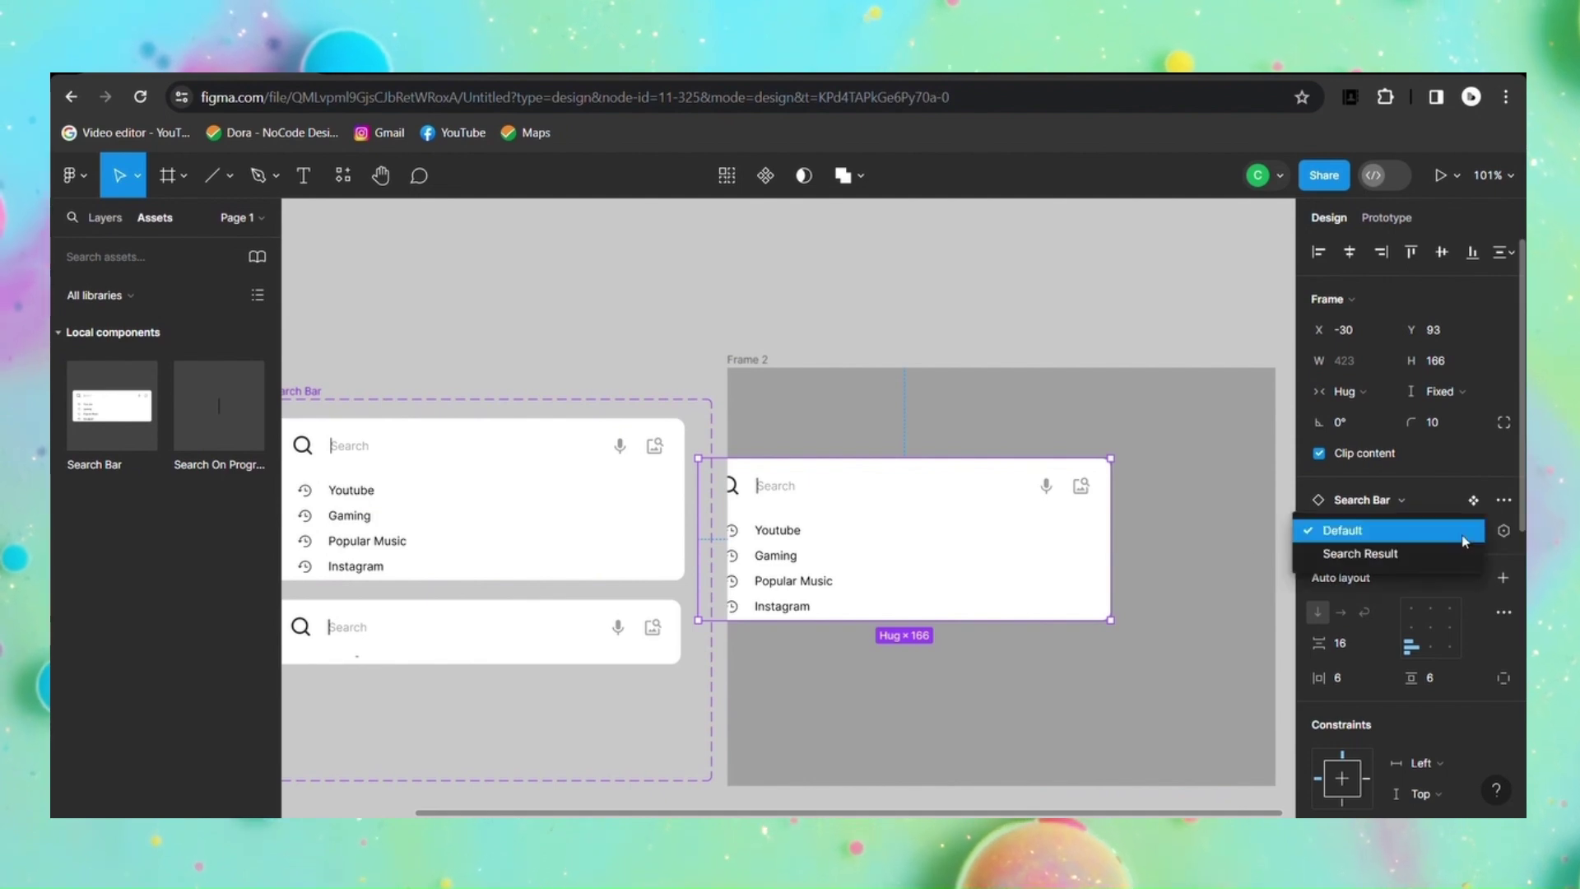
pyautogui.click(1391, 530)
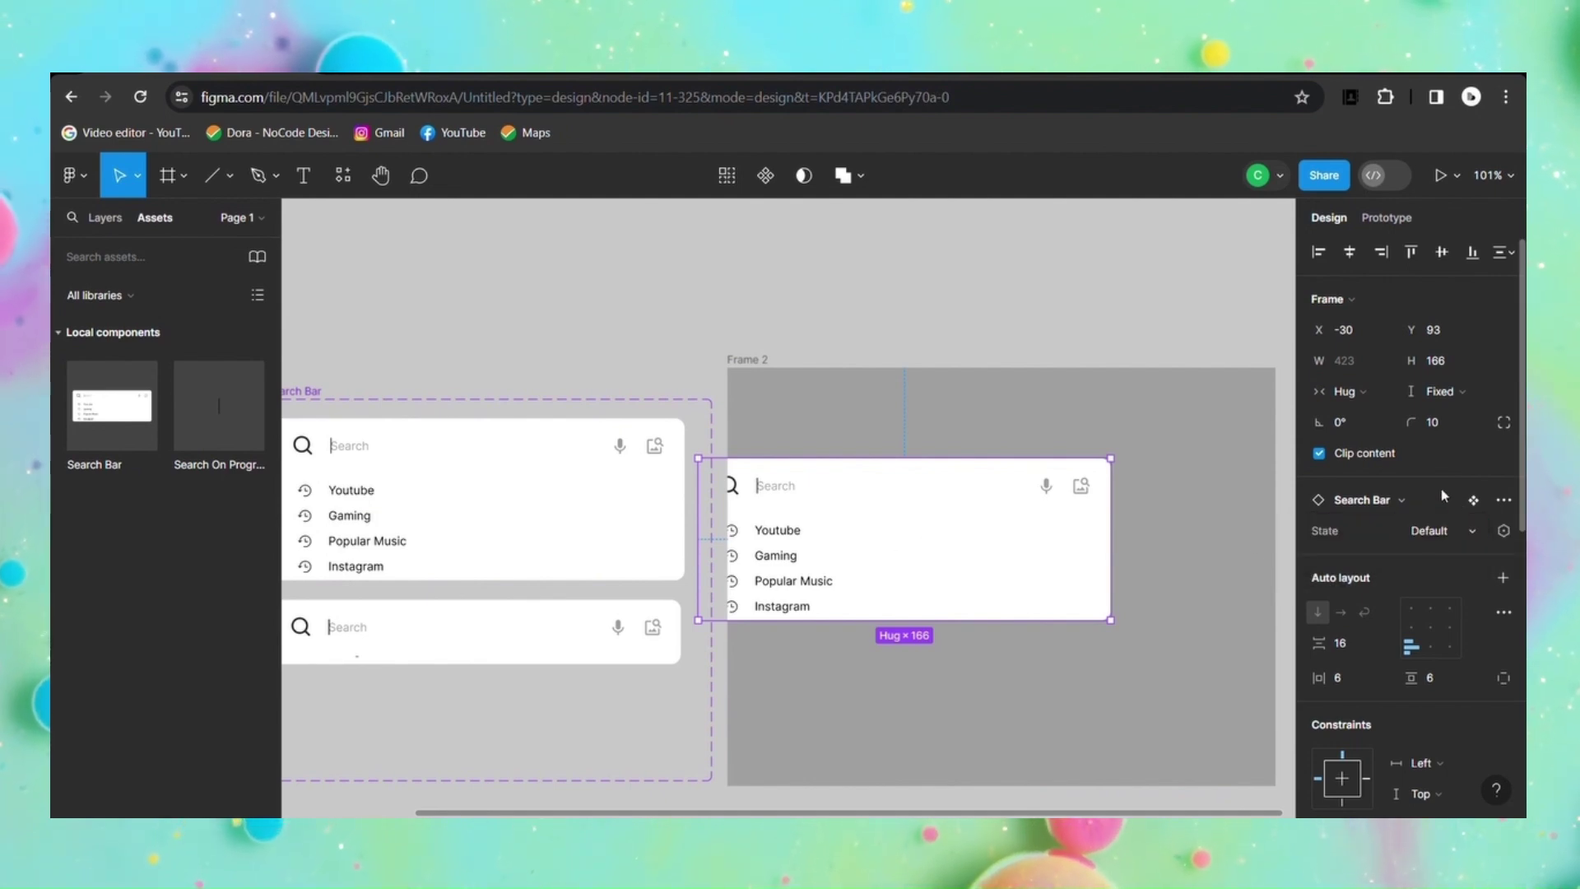
pyautogui.moveTo(876, 528); pyautogui.dragTo(982, 499)
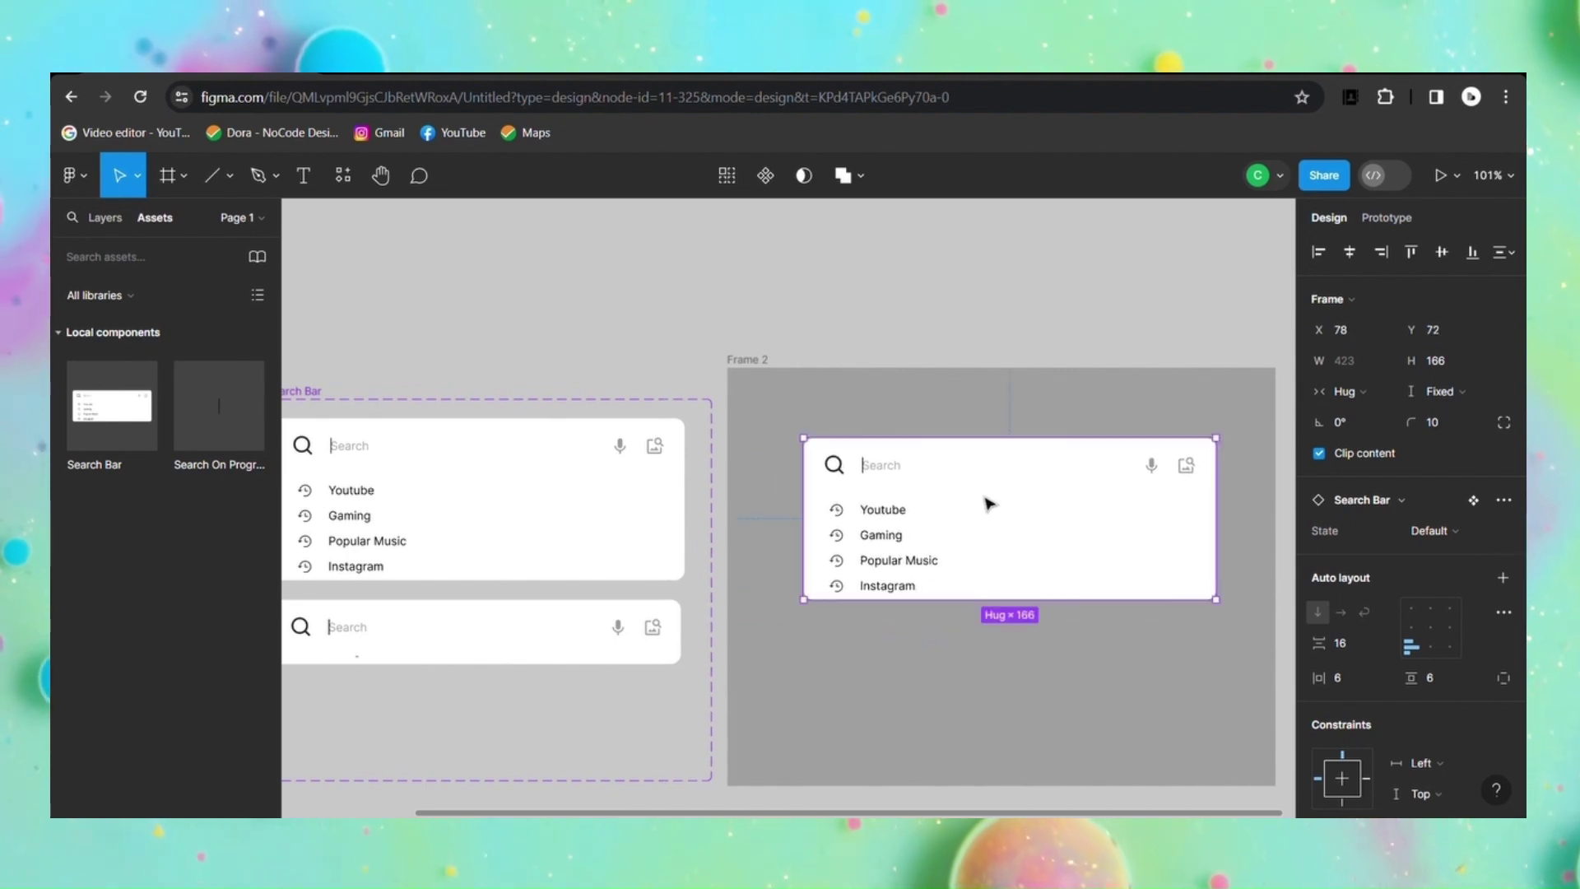
pyautogui.click(1458, 531)
pyautogui.click(1456, 554)
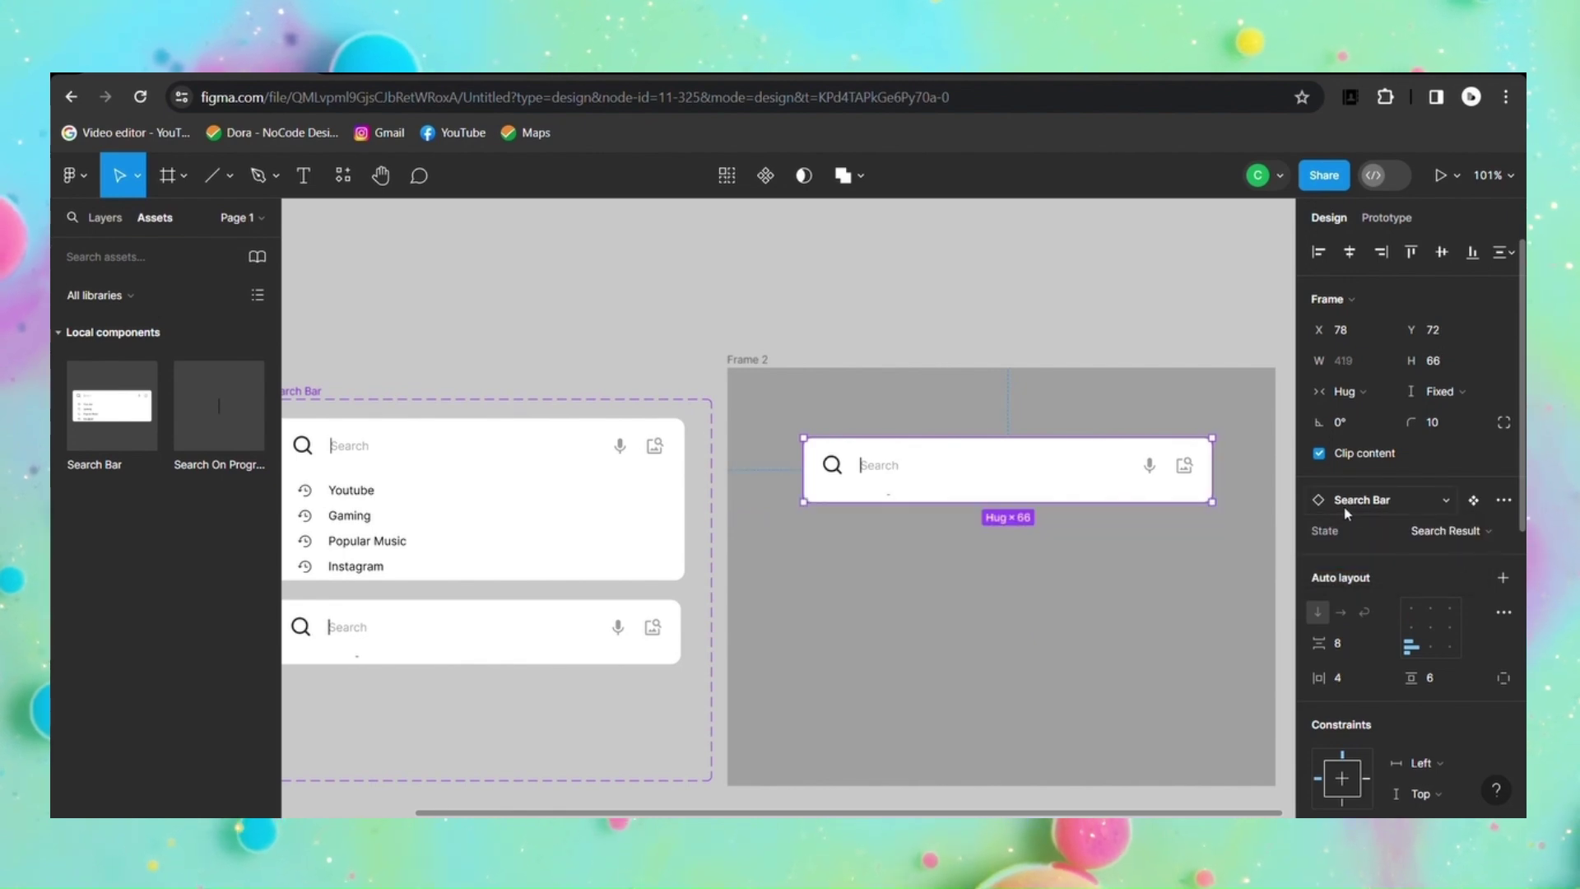
# Step: Try a white FFFFFF fill on Frame 2, then restore it to grey A0A0A0
pyautogui.click(753, 360)
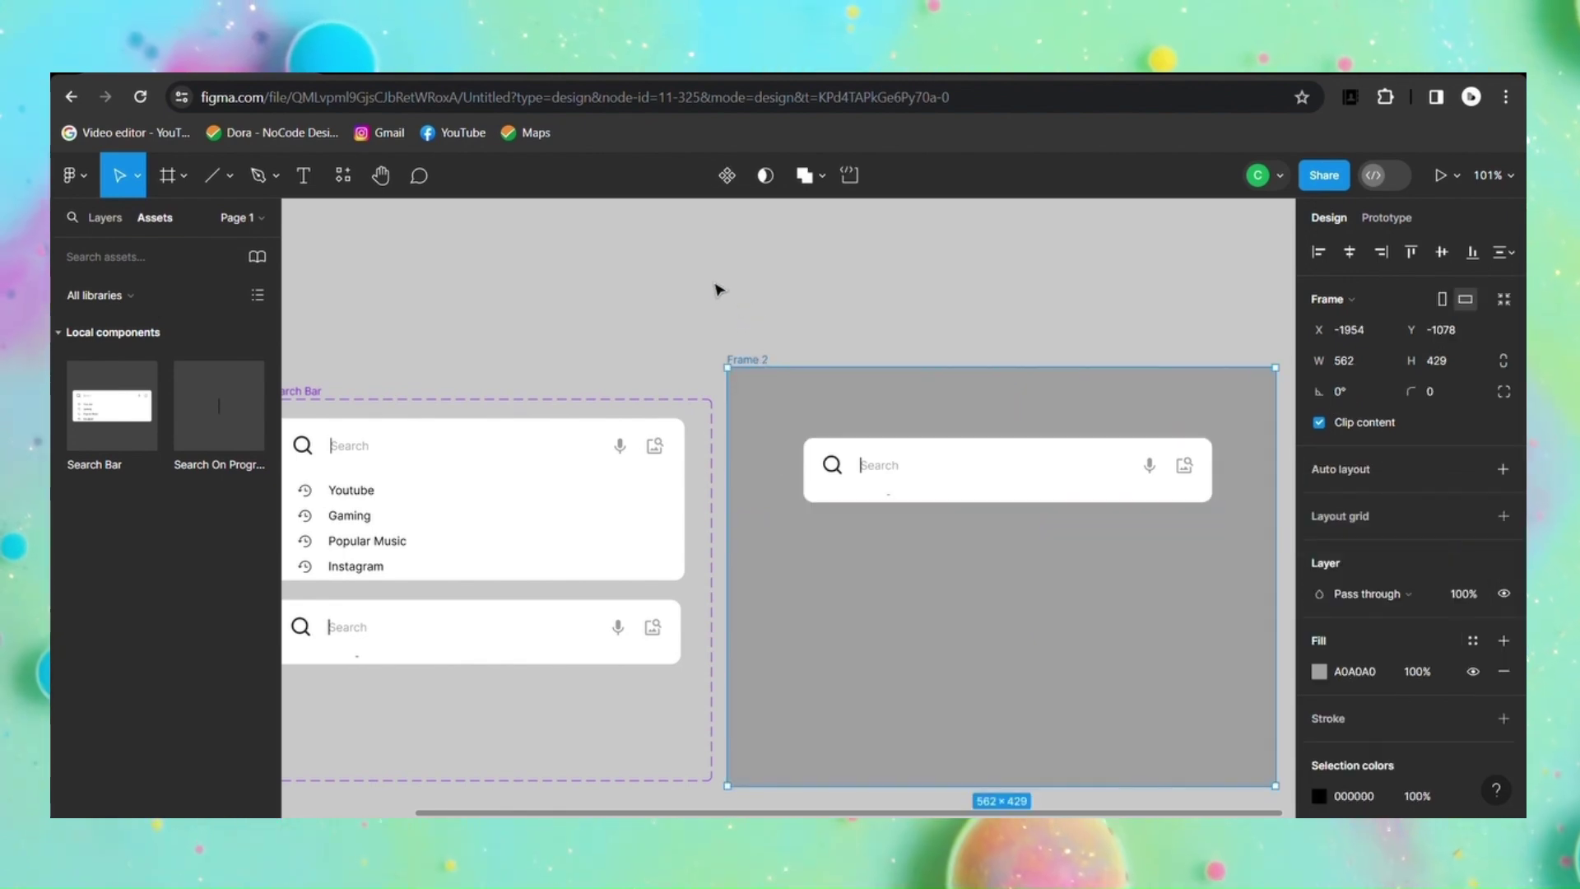
pyautogui.click(1320, 672)
pyautogui.click(1112, 716)
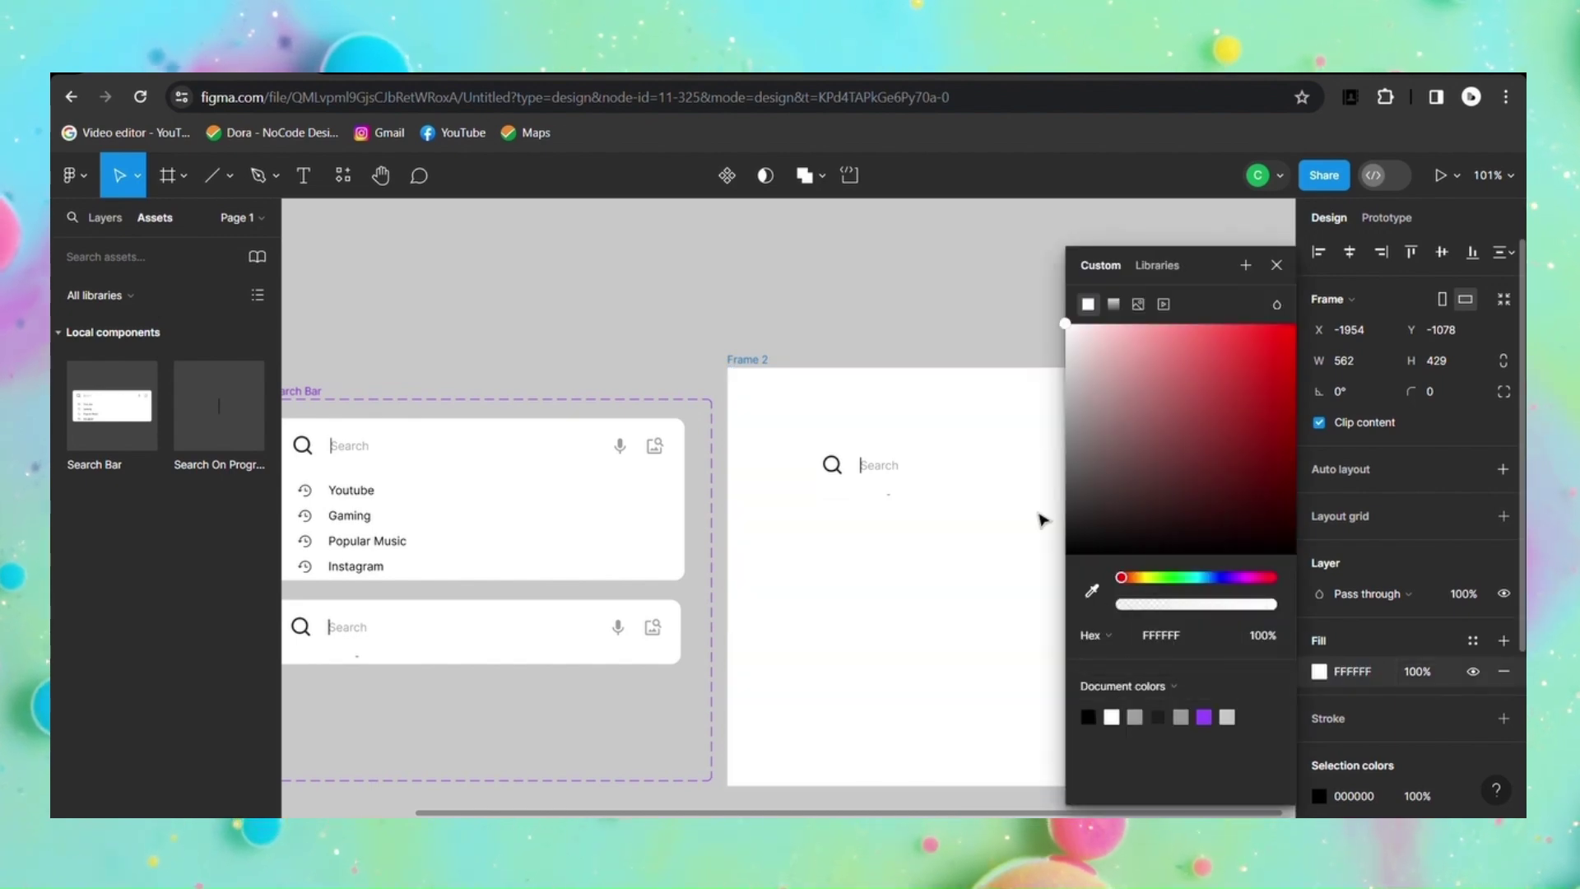
pyautogui.click(896, 455)
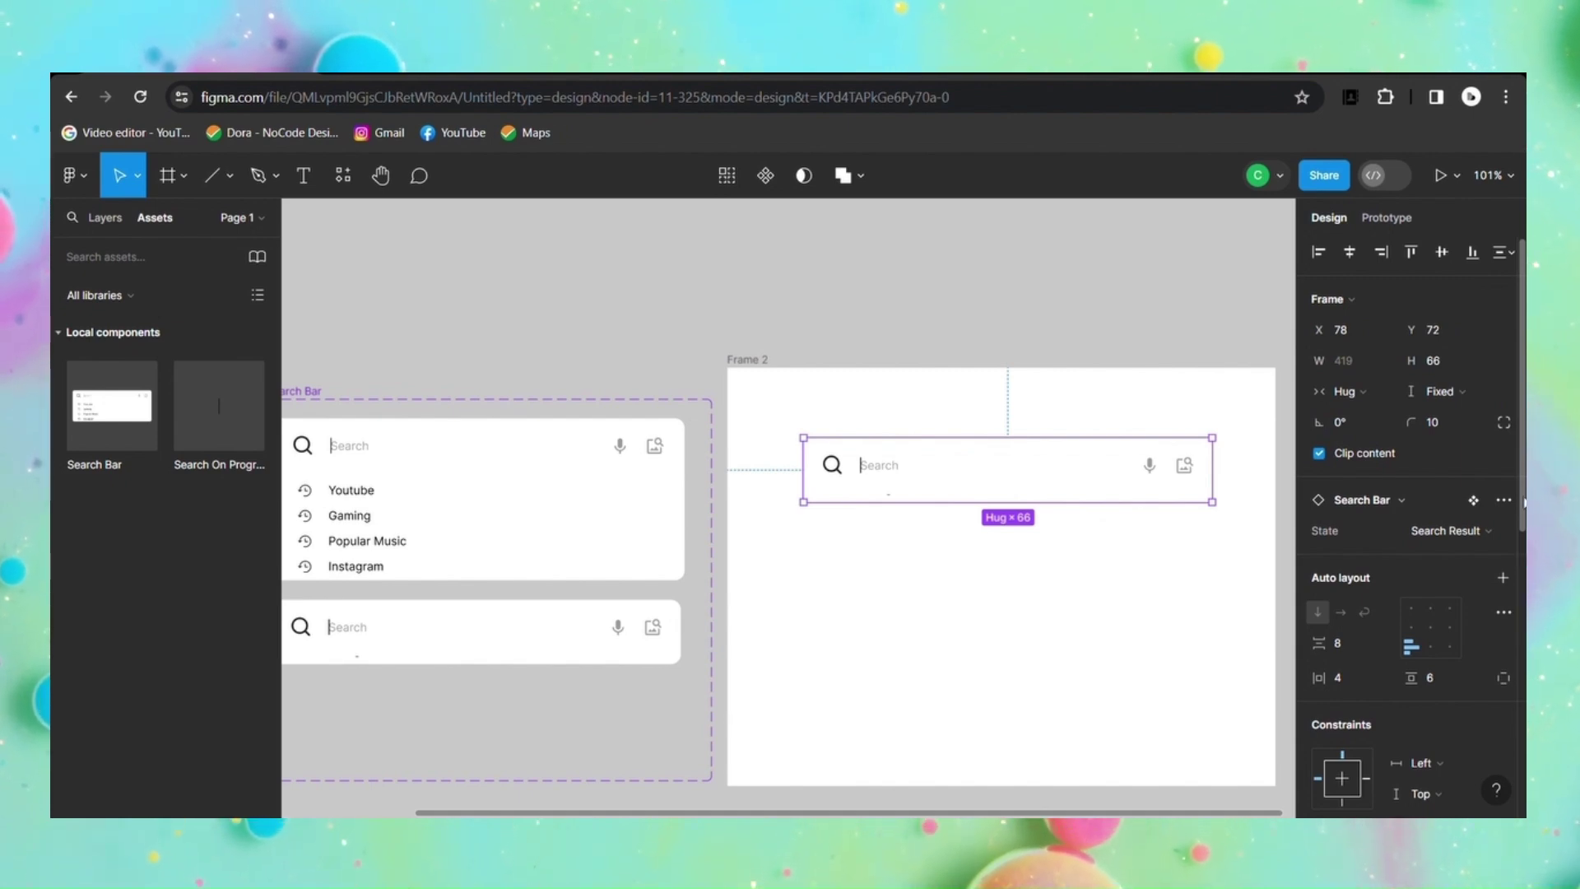
pyautogui.click(743, 361)
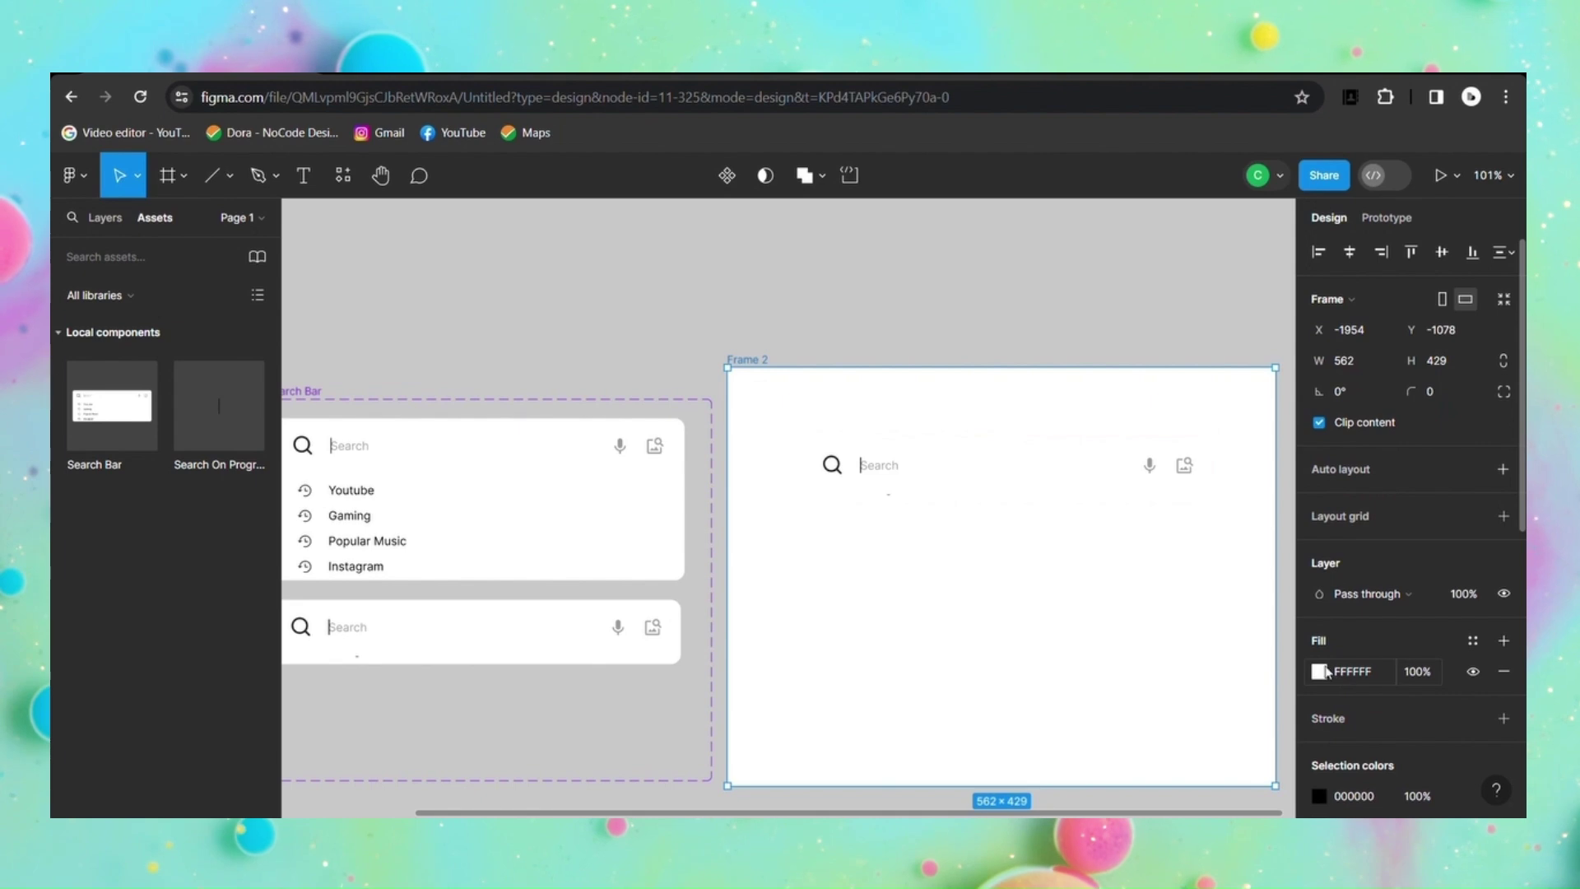
pyautogui.click(1319, 671)
pyautogui.click(1158, 717)
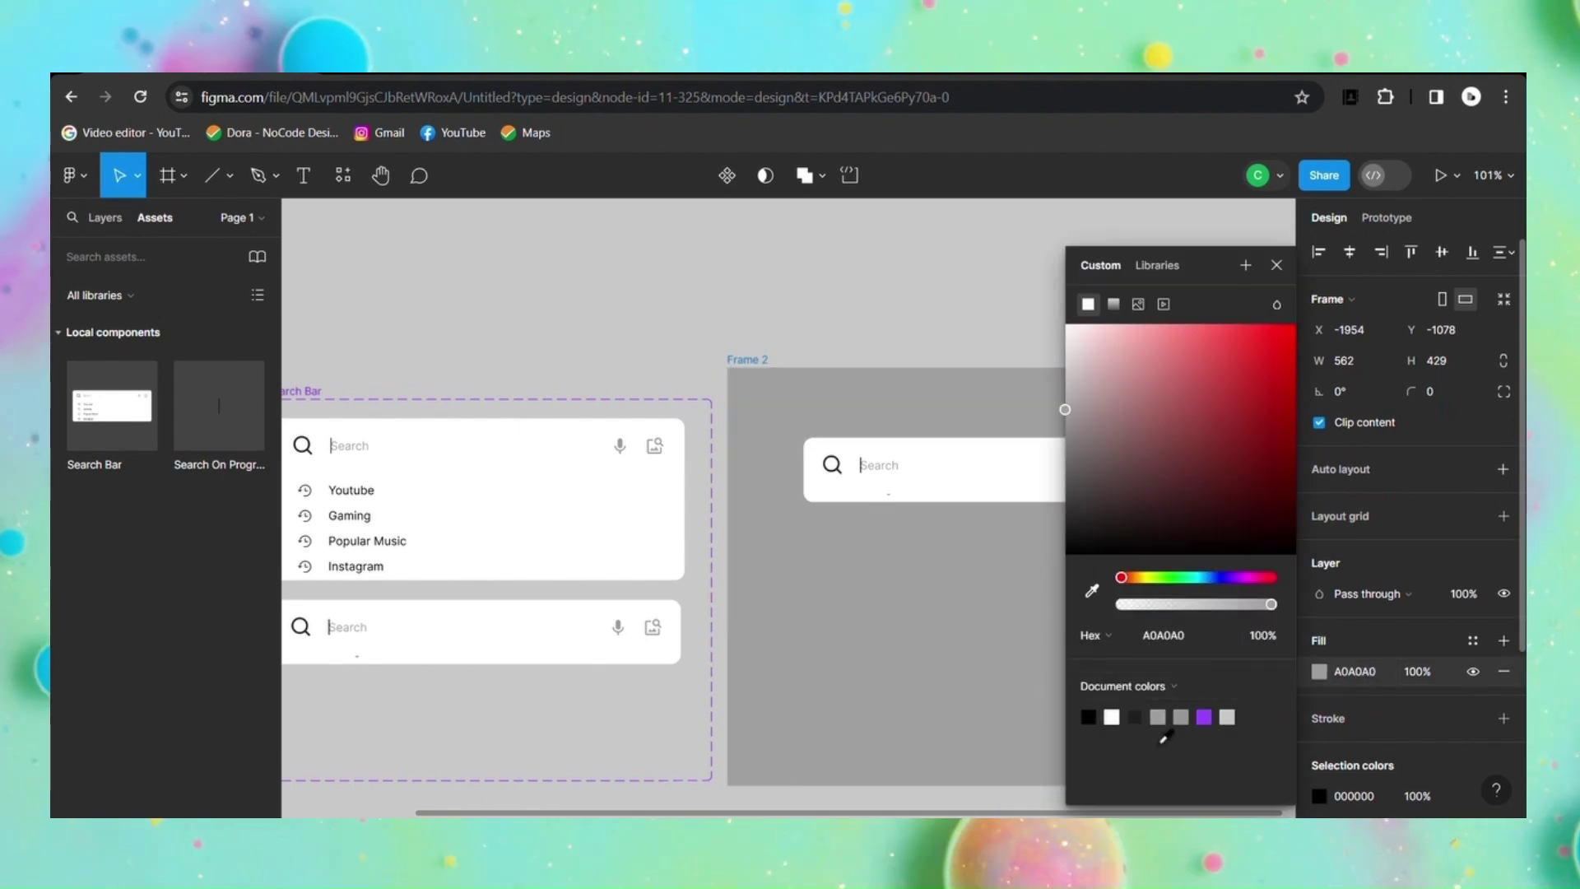
pyautogui.click(1276, 265)
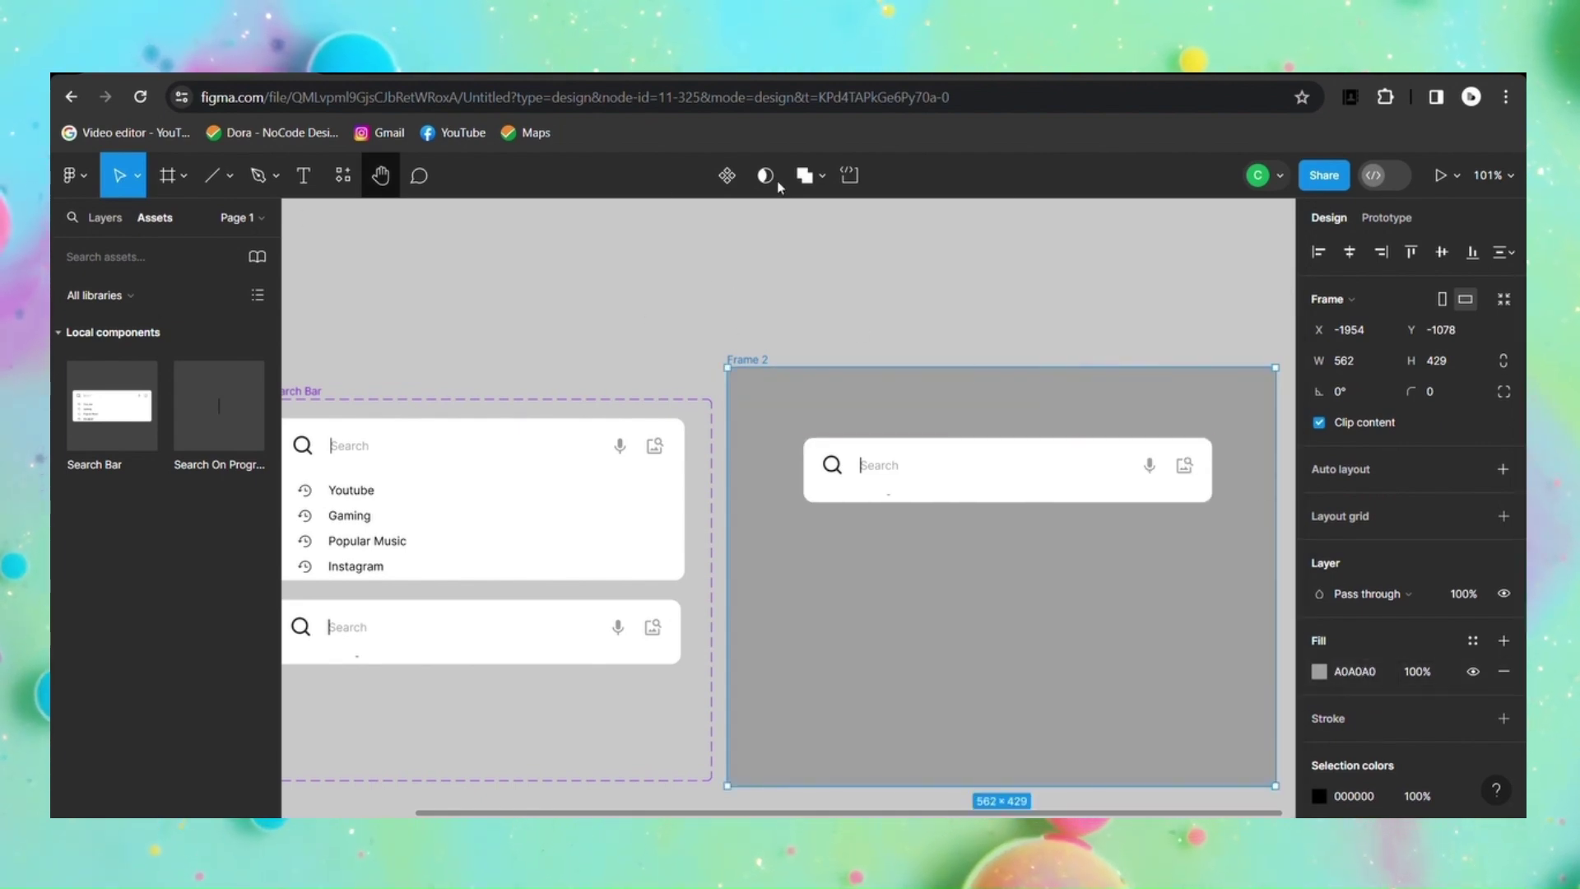
# Step: Add a Flow 1 starting point at Frame 2 and preview clicking the search bar to expand it
pyautogui.click(1393, 218)
pyautogui.click(1387, 260)
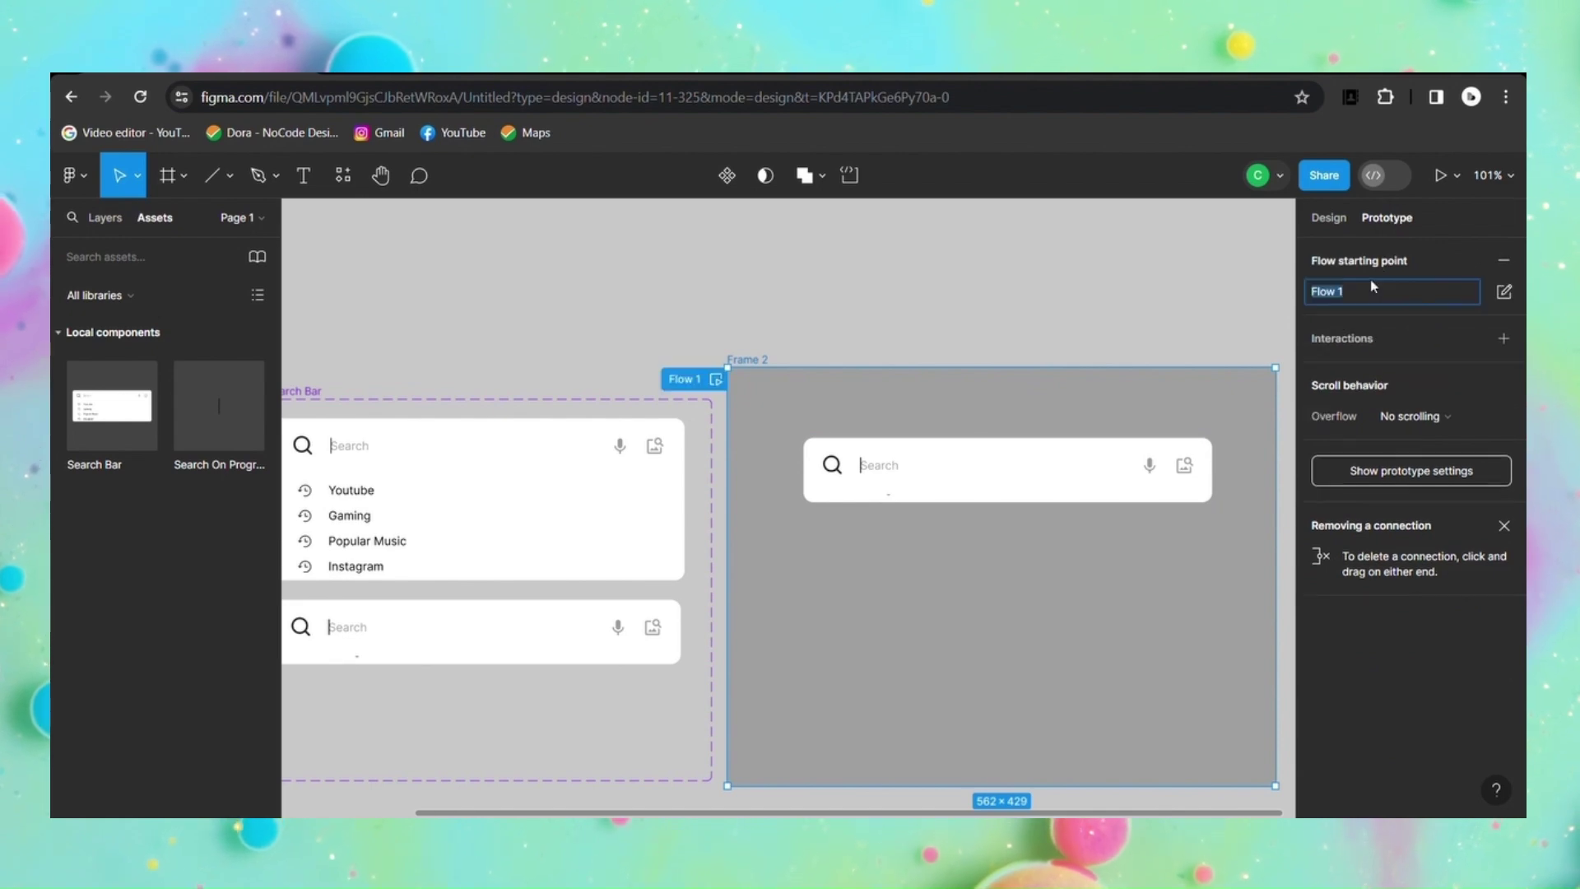
pyautogui.click(715, 380)
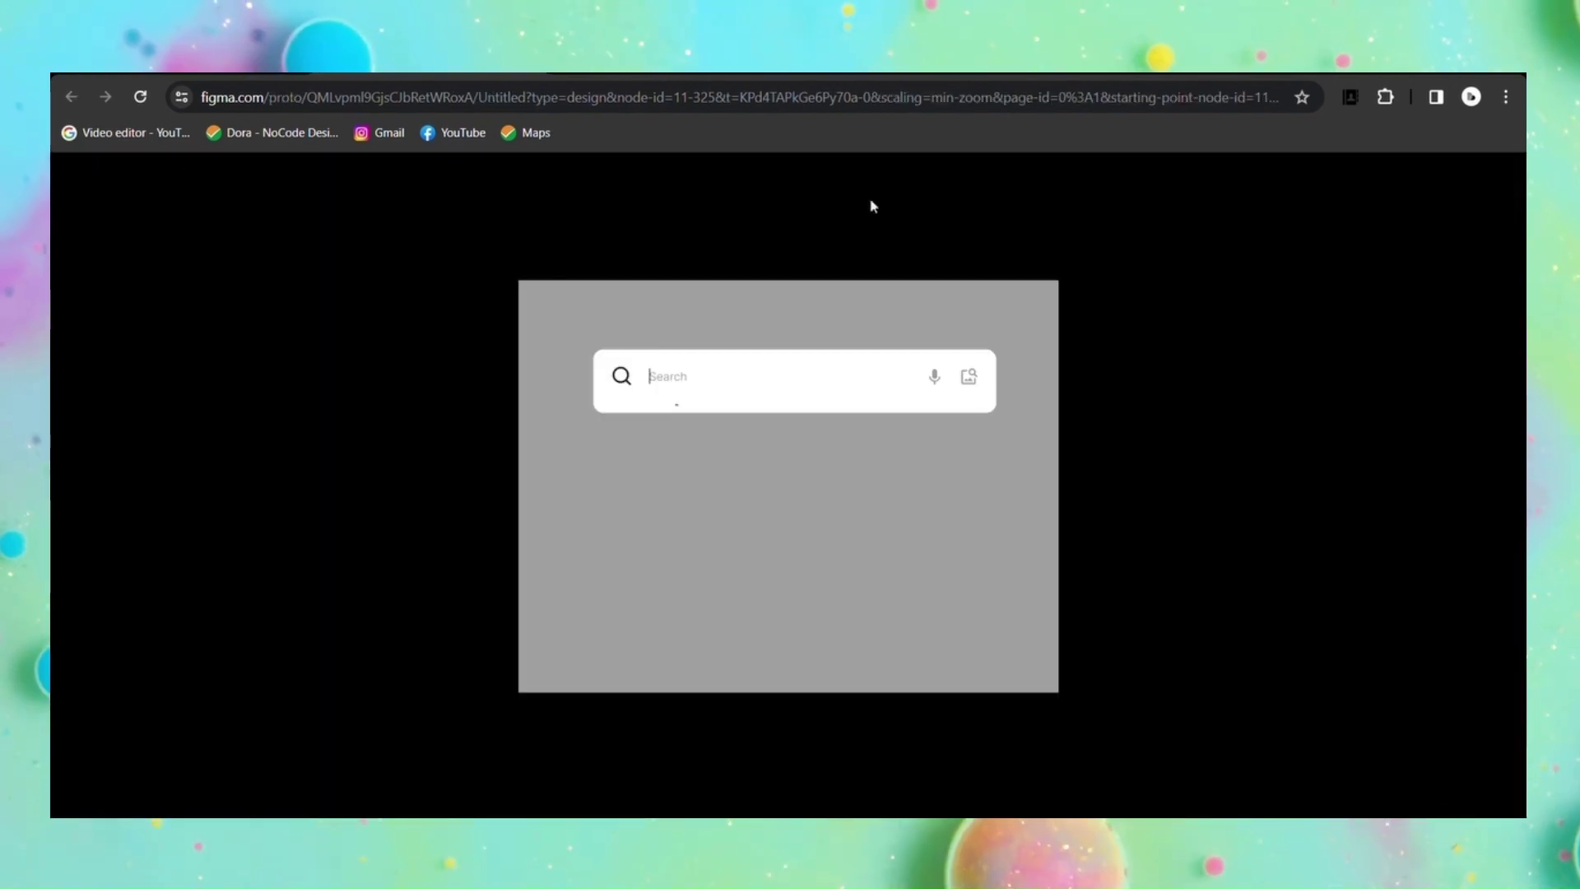
pyautogui.click(703, 393)
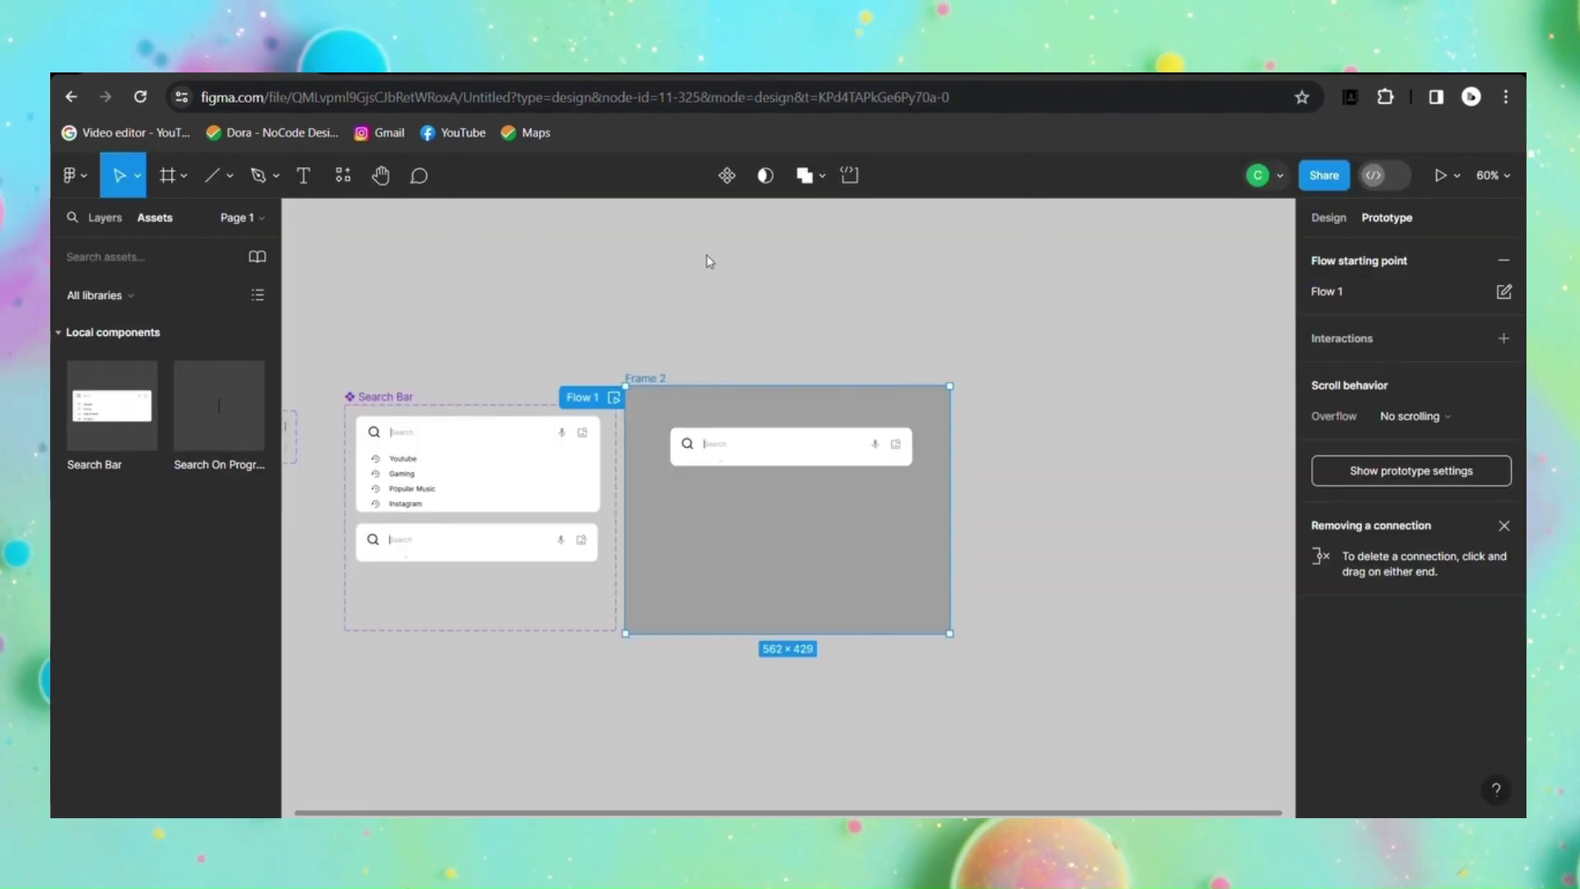
# Step: Rename Frame 2 to Search Bar in the layer list and reselect it
pyautogui.click(1051, 390)
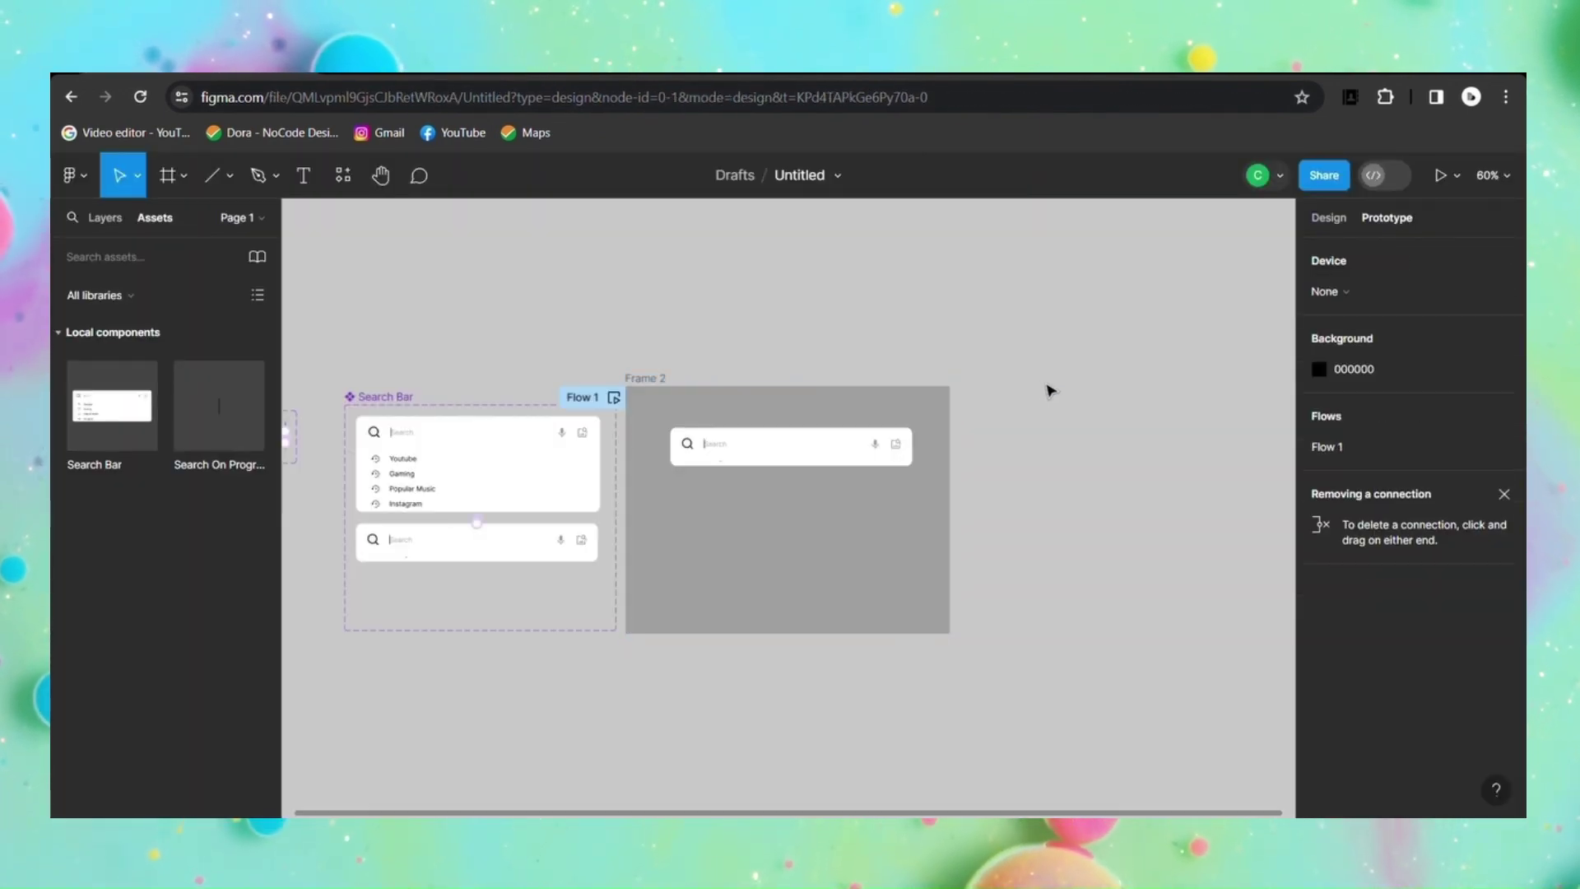
pyautogui.click(119, 224)
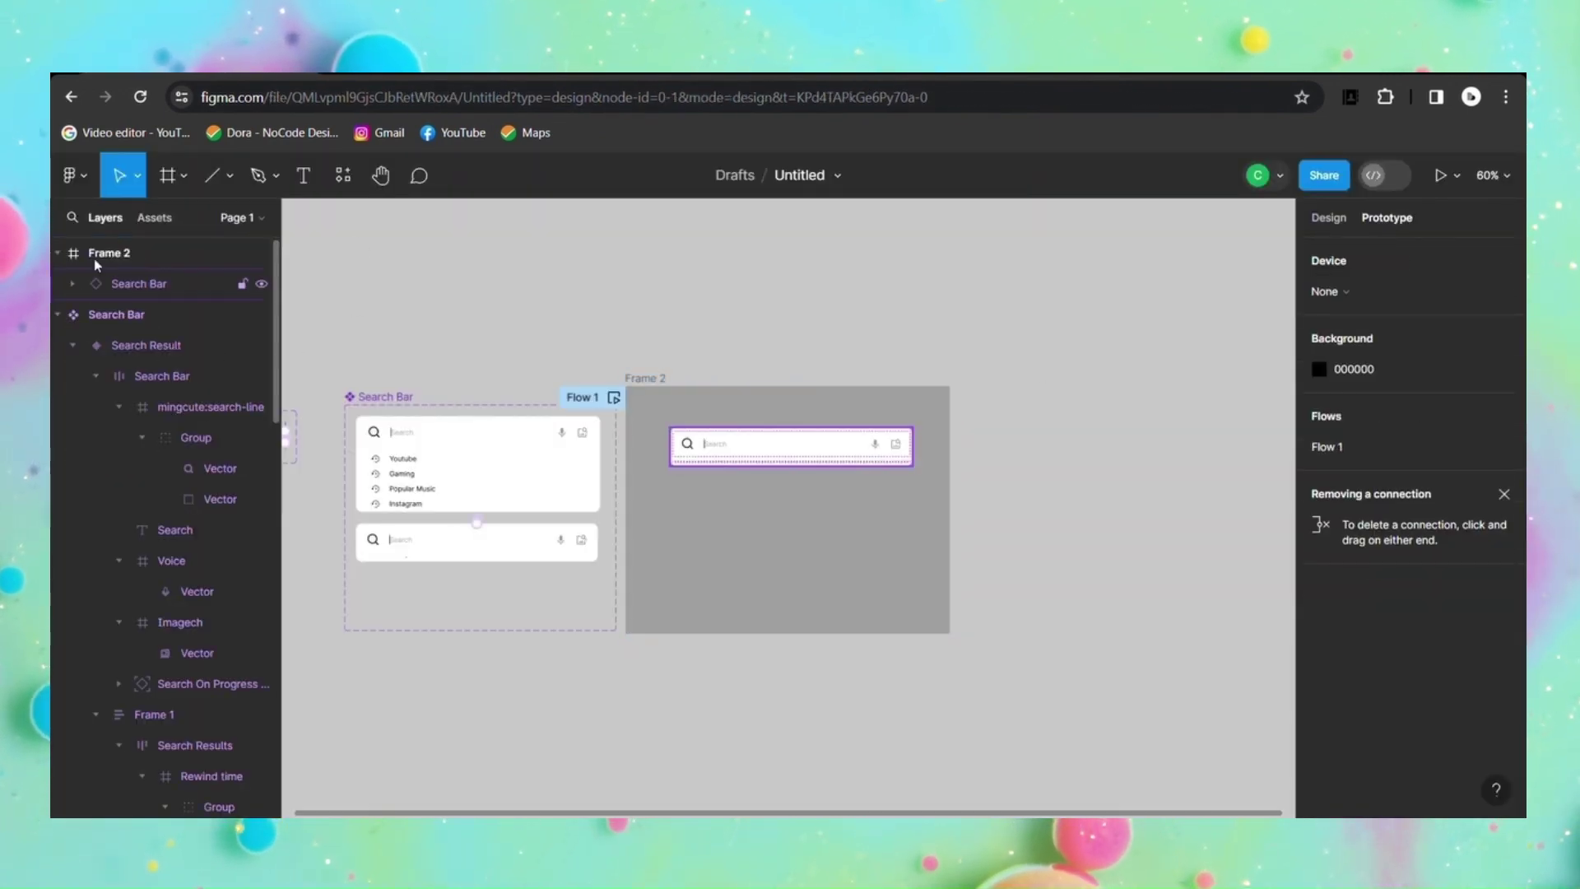
pyautogui.click(649, 389)
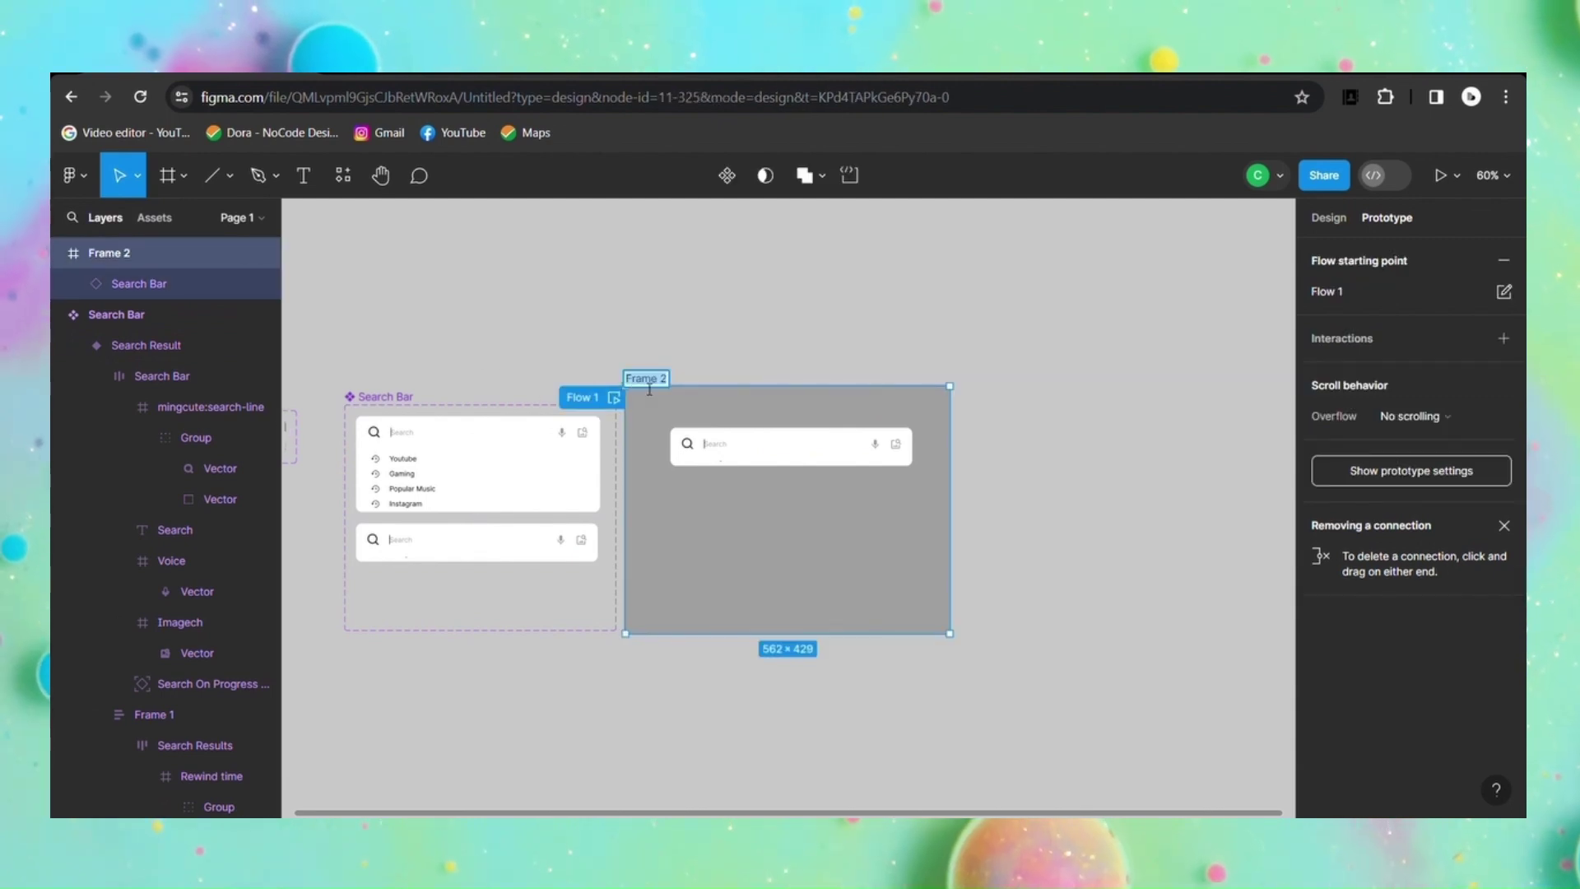
pyautogui.press('BackSpace')
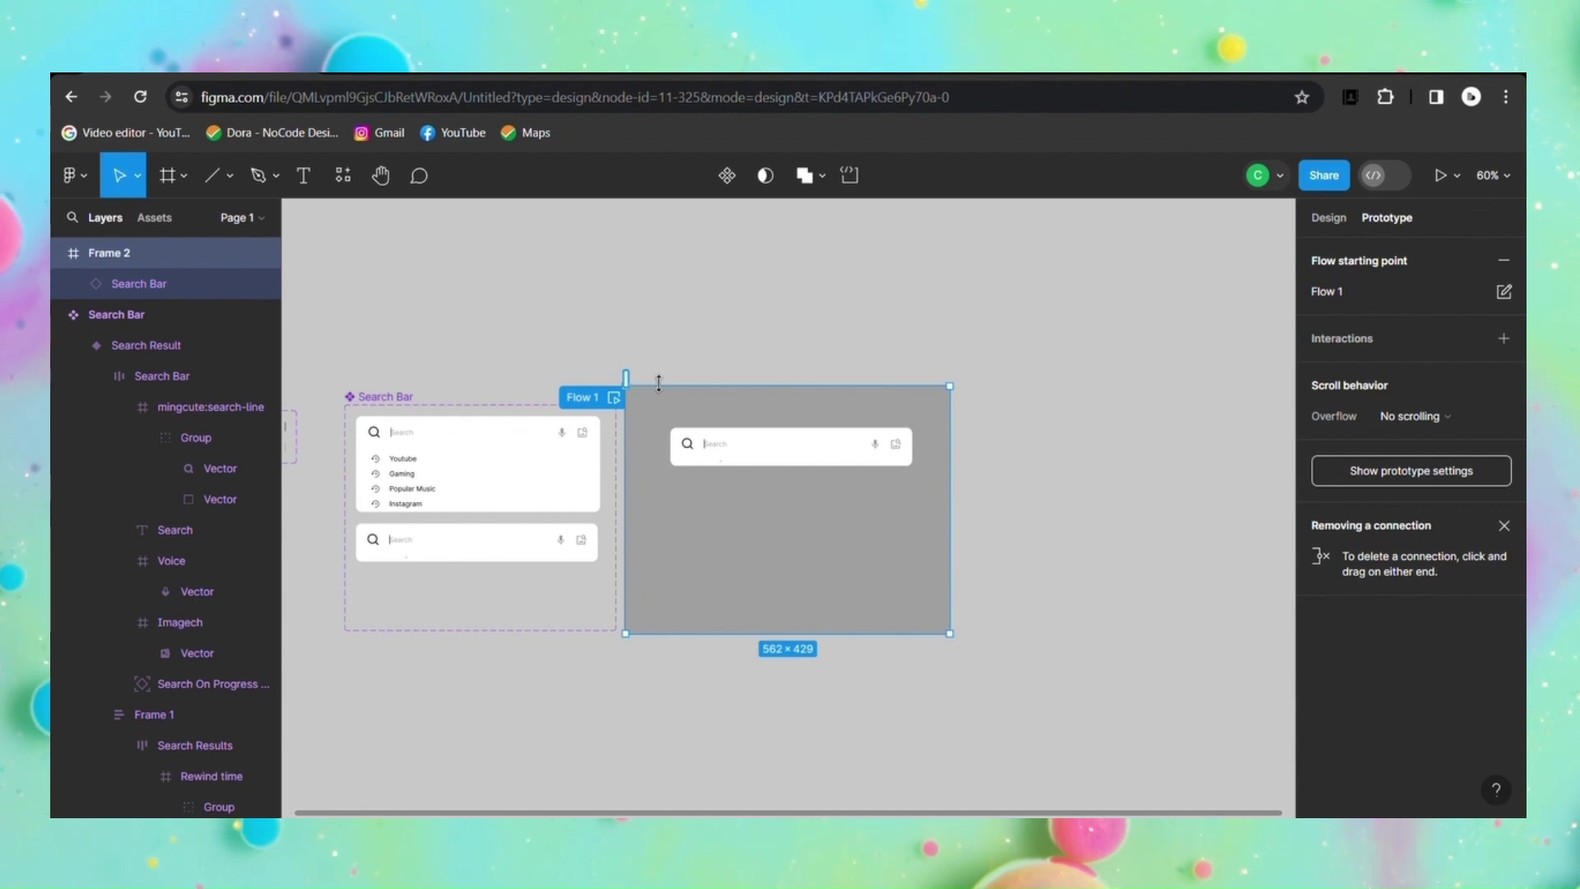
pyautogui.write('Search Bar')
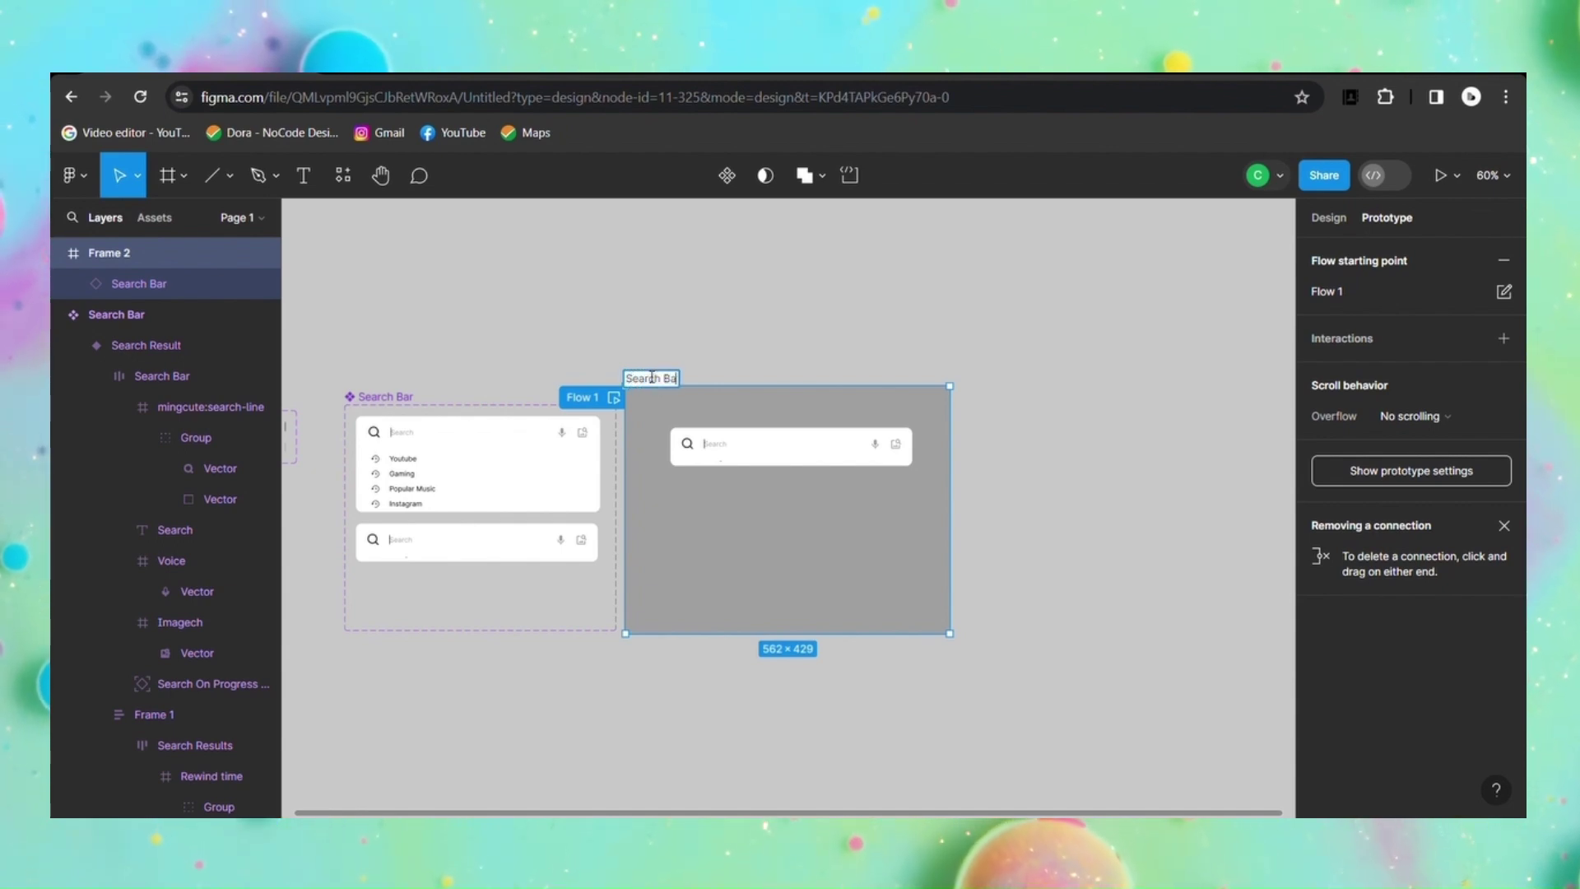
pyautogui.click(1328, 219)
pyautogui.click(992, 558)
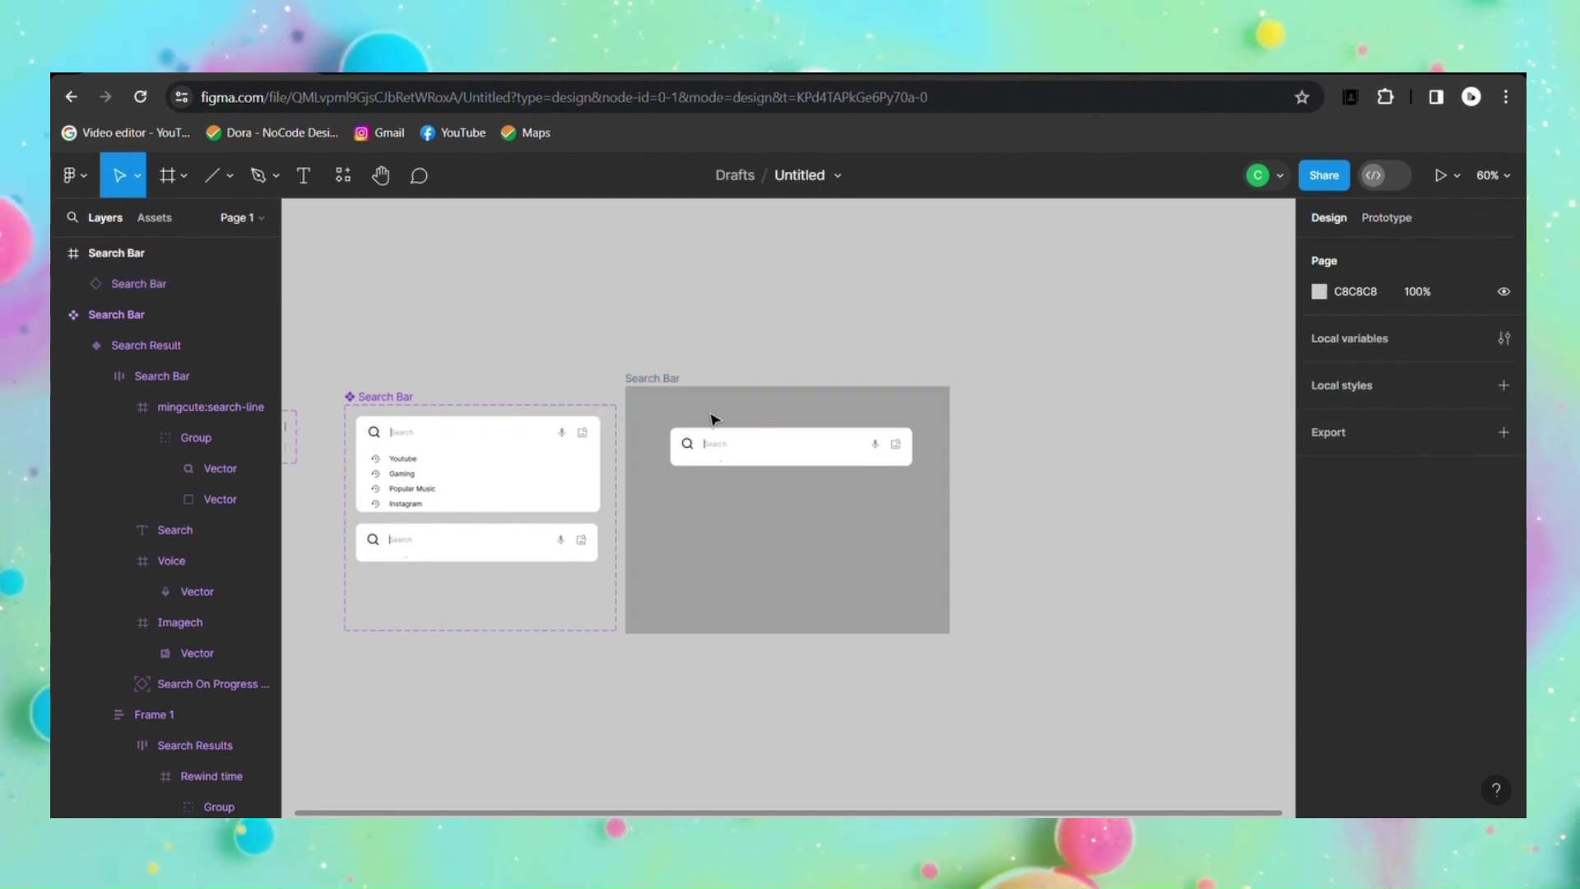
pyautogui.click(658, 393)
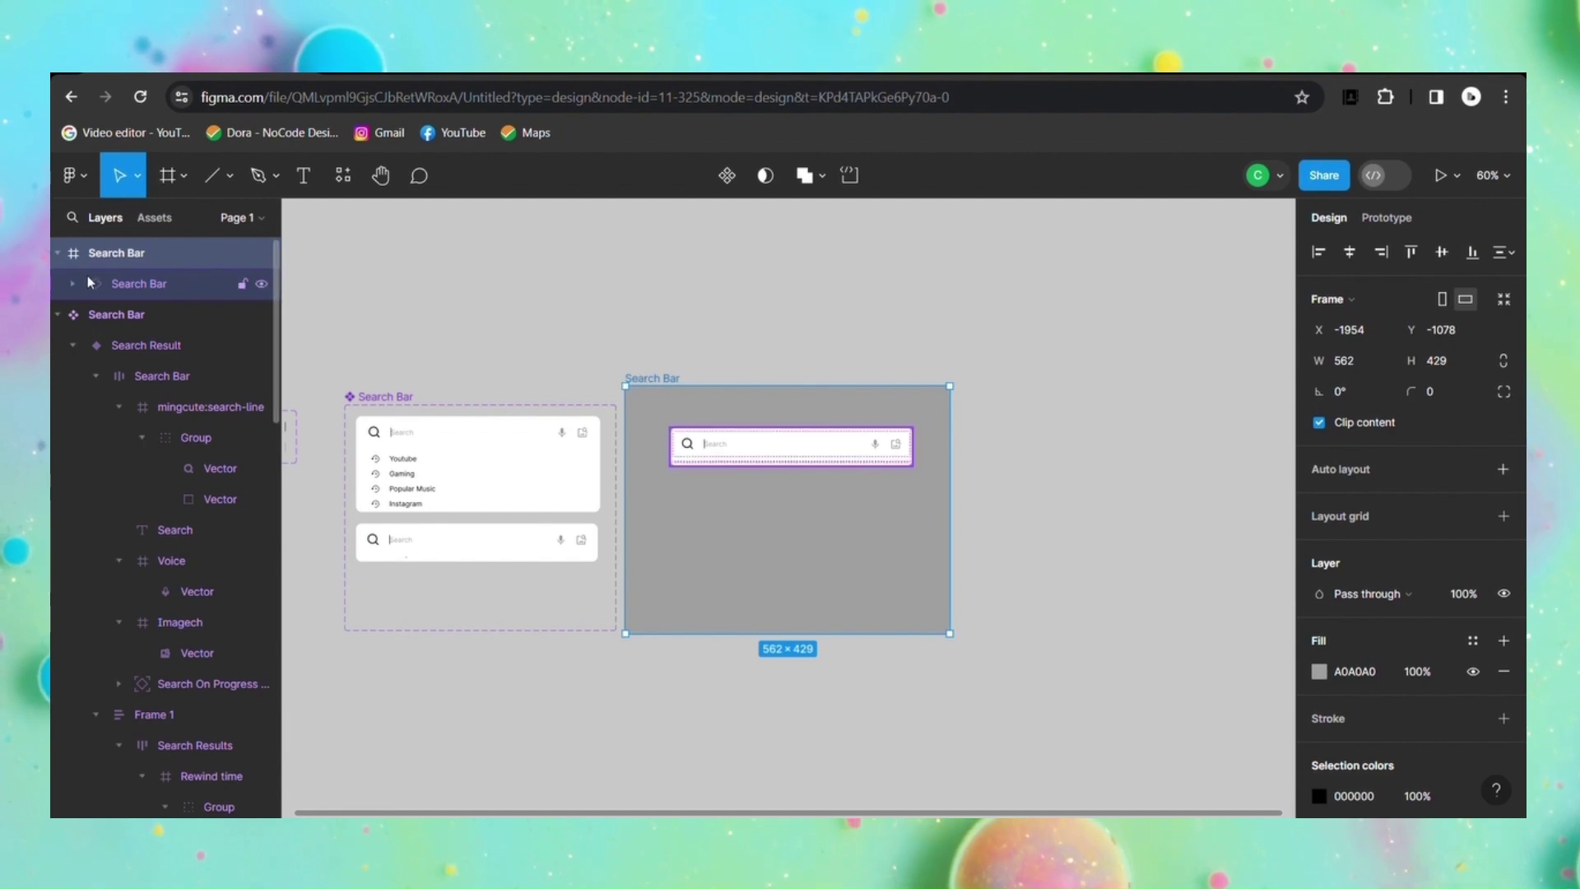
pyautogui.moveTo(185, 494)
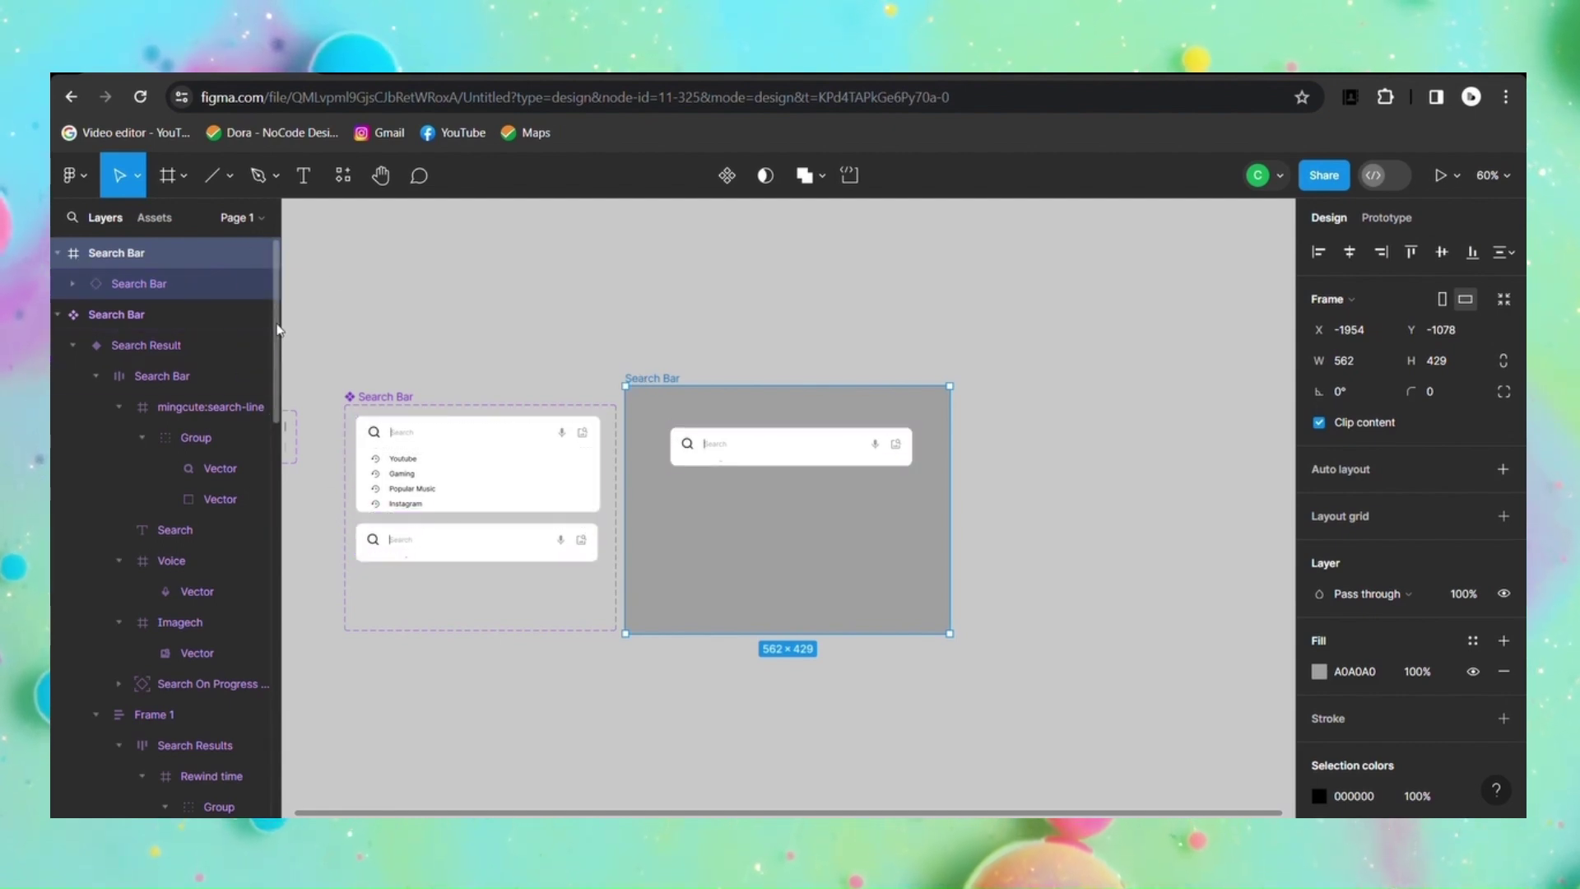
pyautogui.moveTo(276, 398)
pyautogui.mouseDown()
pyautogui.moveTo(324, 658)
pyautogui.moveTo(388, 286)
pyautogui.mouseUp()
pyautogui.hscroll(-5, 632, 815)
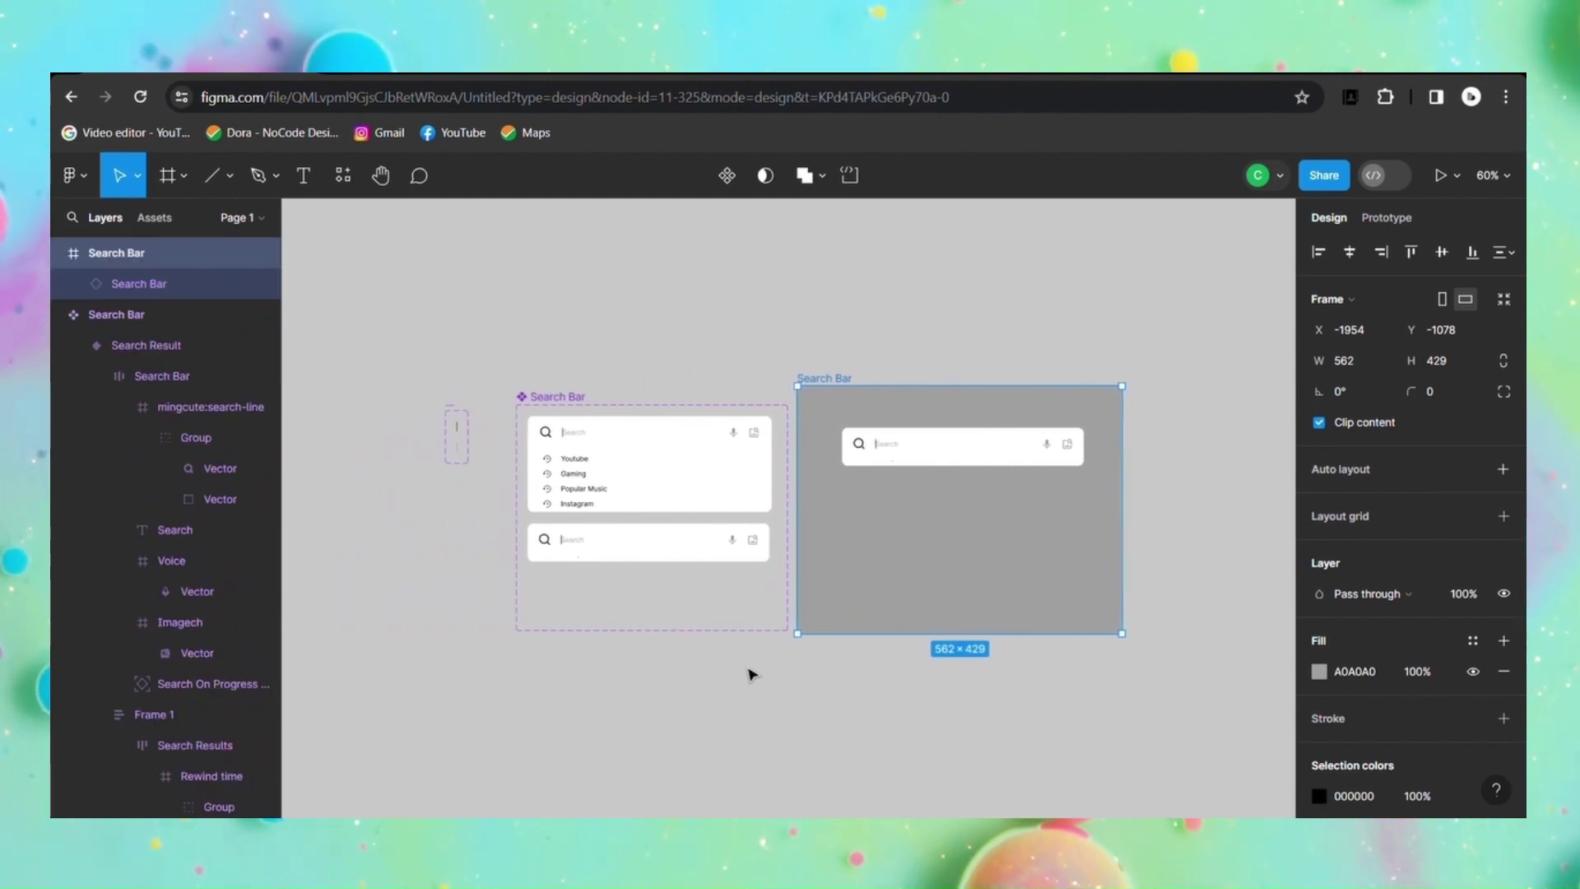
pyautogui.scroll(3, 751, 675)
pyautogui.scroll(-1, 752, 675)
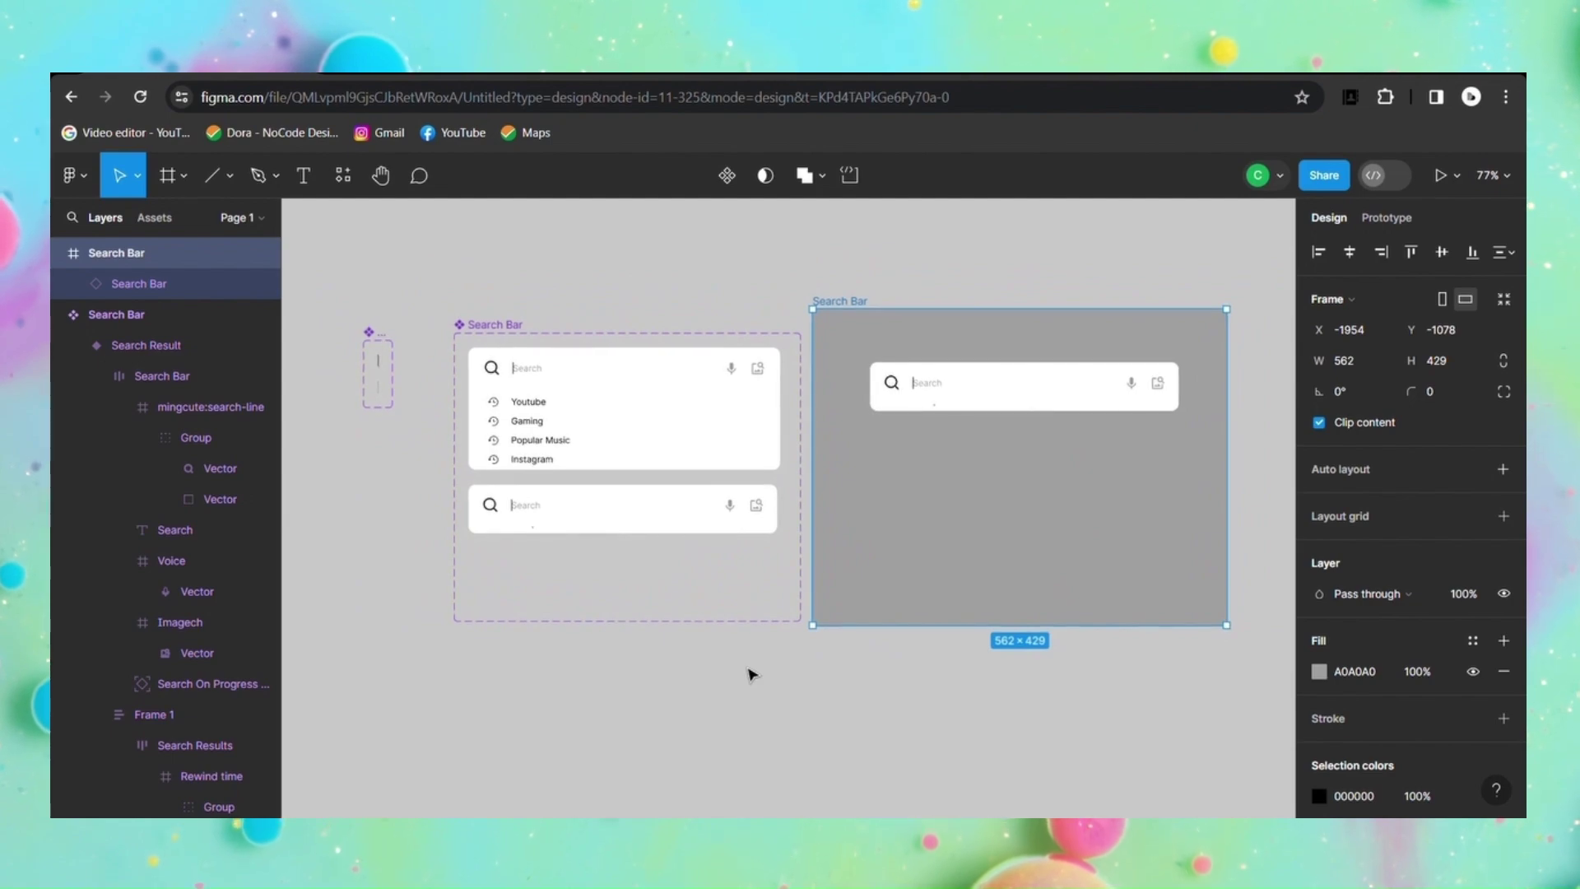